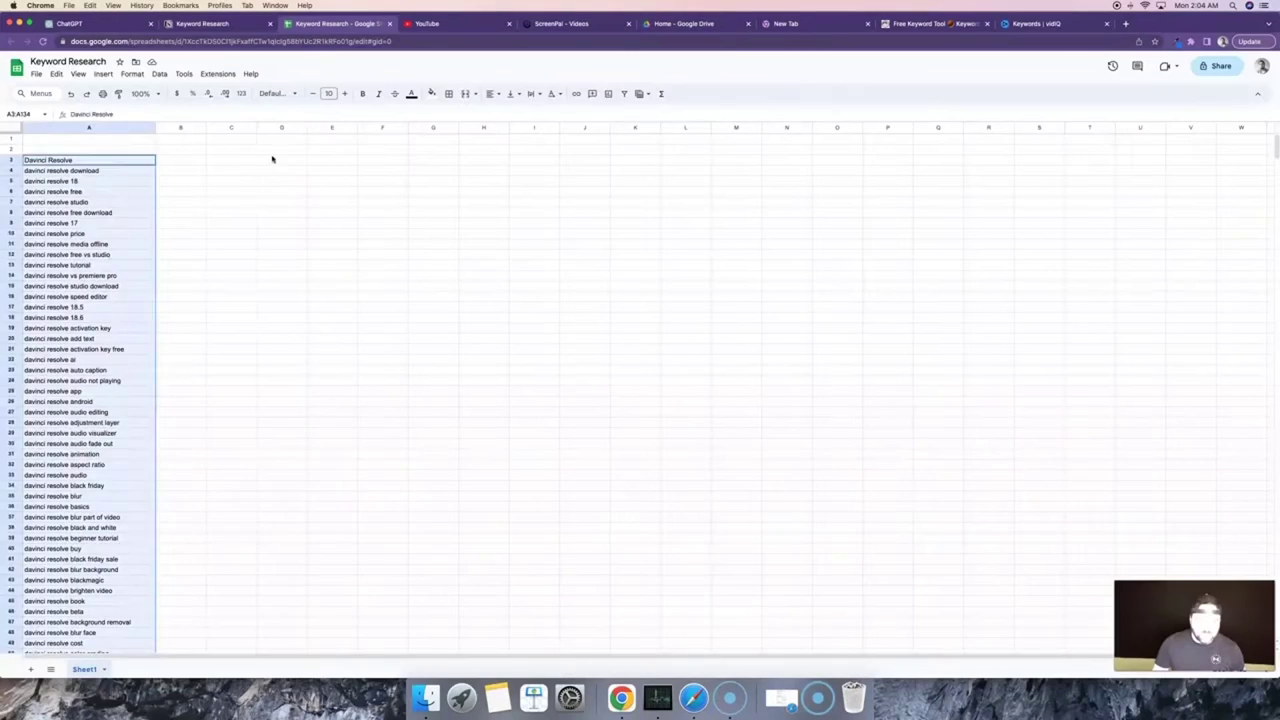
- Paste the comma-separated DaVinci Resolve editing tutorial keywords into cell D3 and split the text to columns
click(271, 159)
text(davinci resolve 18 editing tutorial,davinci resolve video editing tutorial,davinci resolve editing tutorial 2023,davinci resolve editing starter tutorial beginners,davinci resolve editing full tutorial)
click(159, 73)
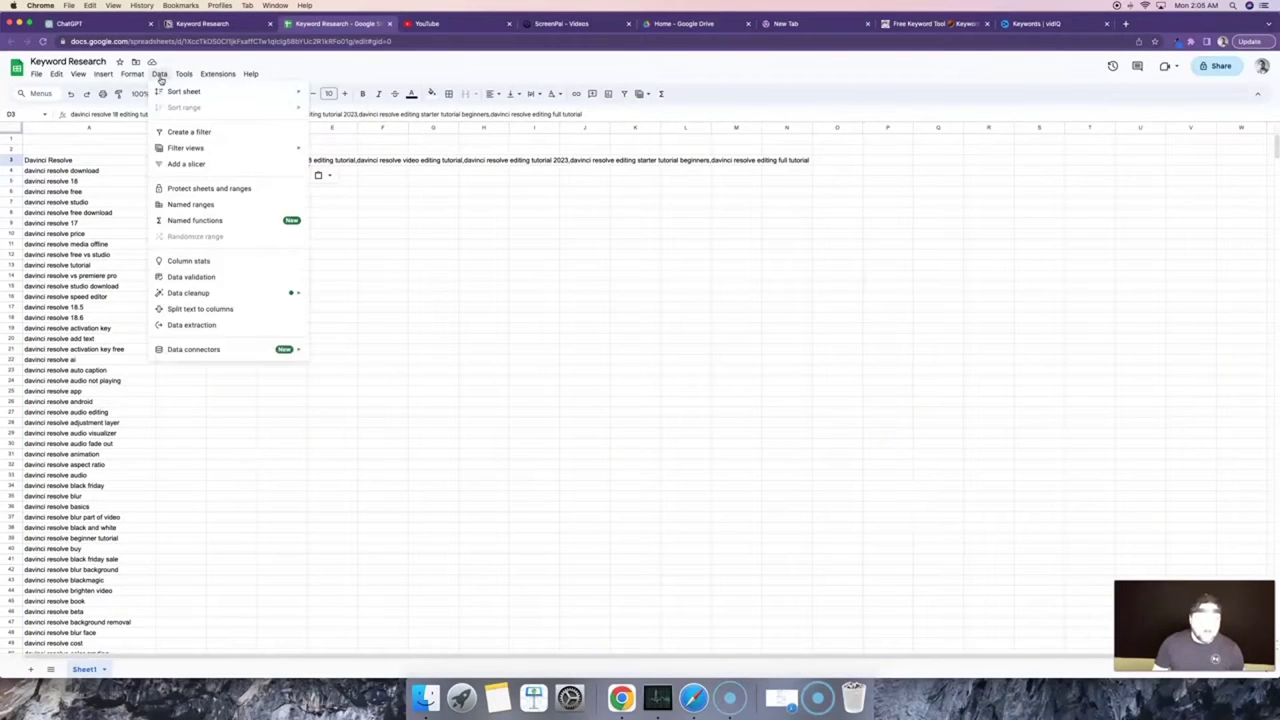
click(200, 308)
- Move the keyword from E3 to D4, directly below the first keyword
click(288, 147)
key(Down)
key(Right)
key(super+x)
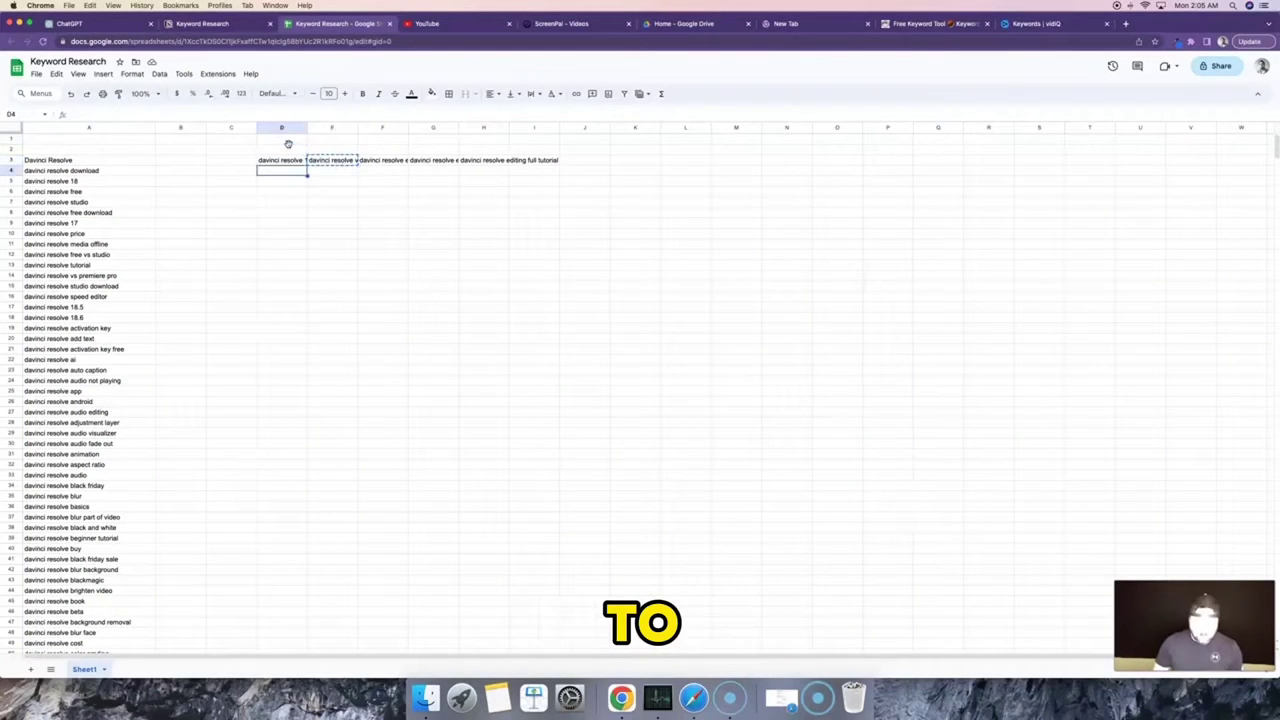
key(Left)
key(Down)
key(super+v)
- Move the keyword from F3 to D5 so it continues the vertical list in column D
key(Up)
key(Right)
key(Right)
key(super+x)
key(Left)
key(Left)
key(Down)
key(Down)
key(super+v)
- Move the keyword from G3 to D6 and cut the last keyword from H3
key(Up)
key(Up)
key(Up)
key(Right)
key(Right)
key(Right)
key(super+x)
key(Left)
key(Left)
key(Left)
key(Down)
key(Down)
key(Down)
key(super+v)
key(Up)
key(Up)
key(Up)
key(Right)
key(Right)
key(Right)
key(Right)
key(super+x)
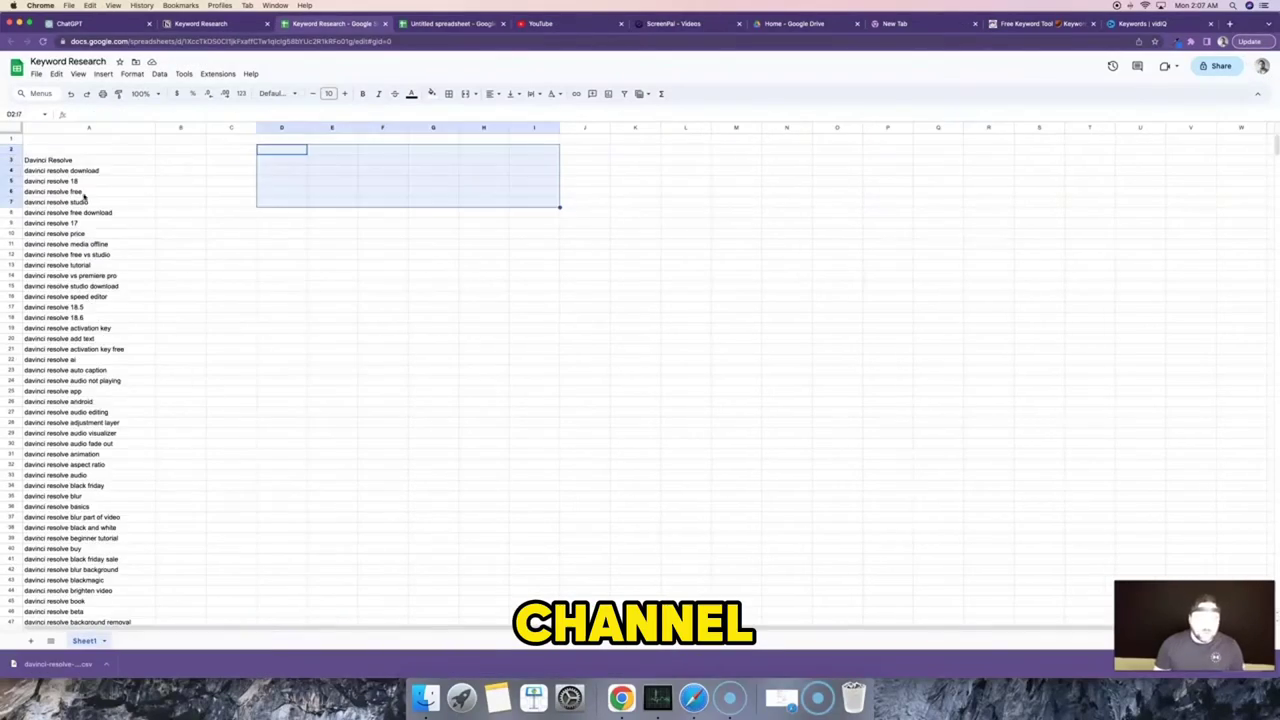
- Add the additional editing tutorial keywords below the last entry of the column A list, starting from A135
scroll(85, 197, down, 20)
click(70, 307)
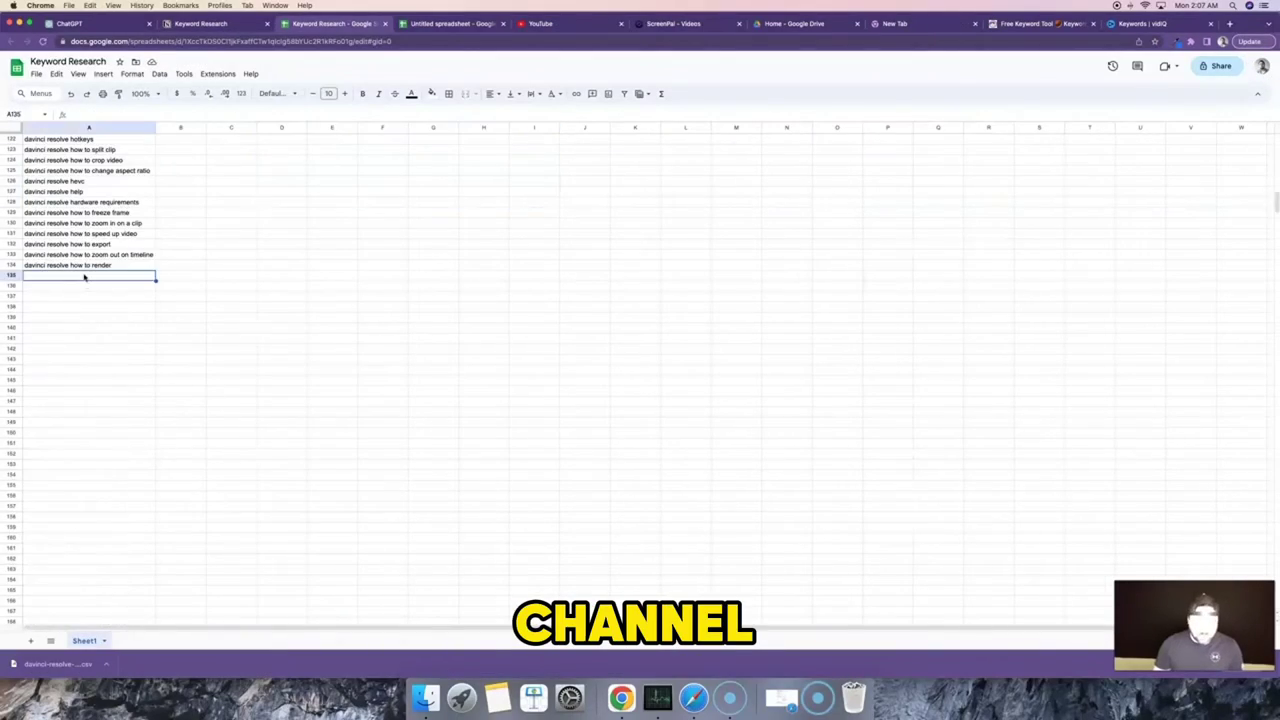
scroll(70, 307, up, 20)
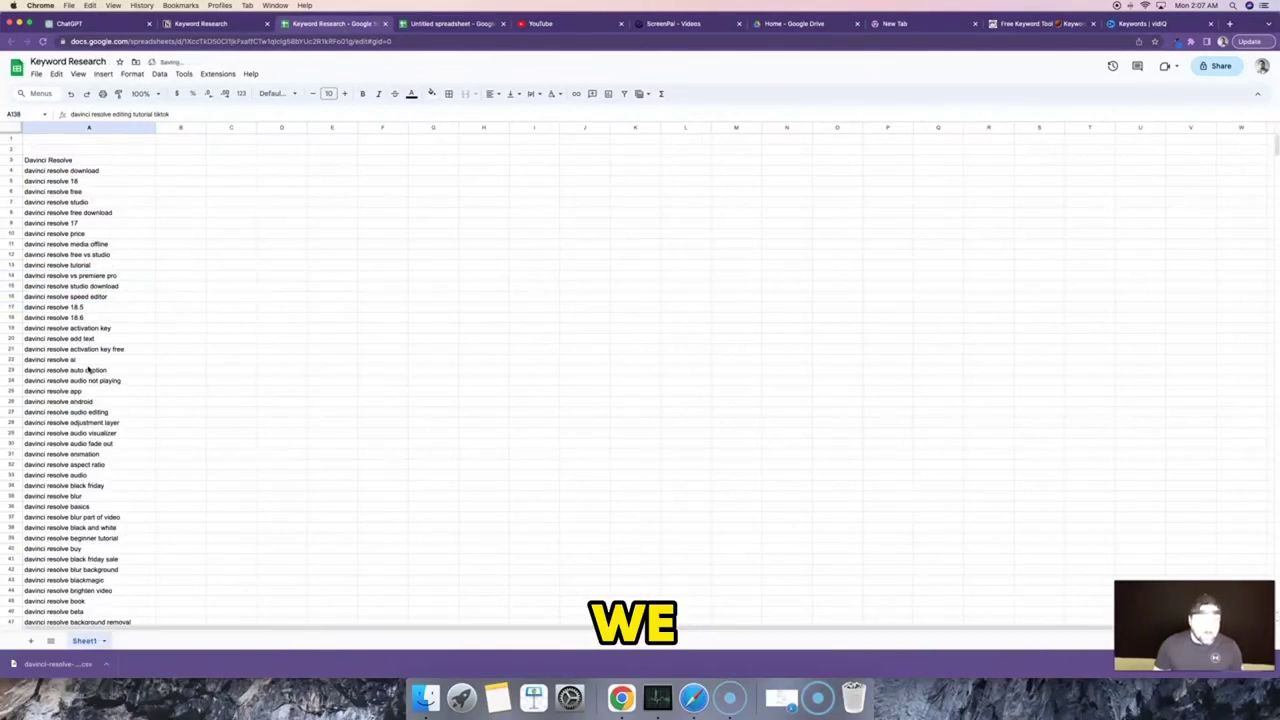
- Delete rows 4 to 6 from the keyword list
click(75, 192)
click(17, 171)
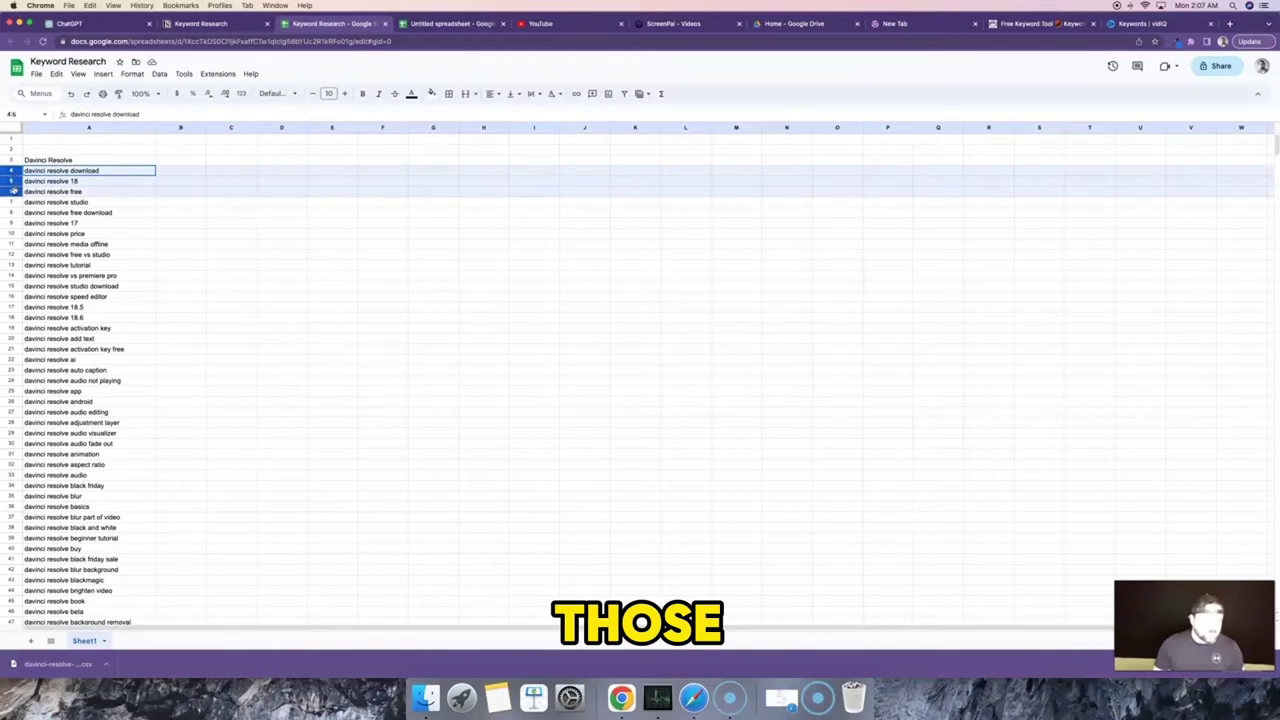
right_click(120, 172)
click(170, 294)
scroll(100, 280, down, 15)
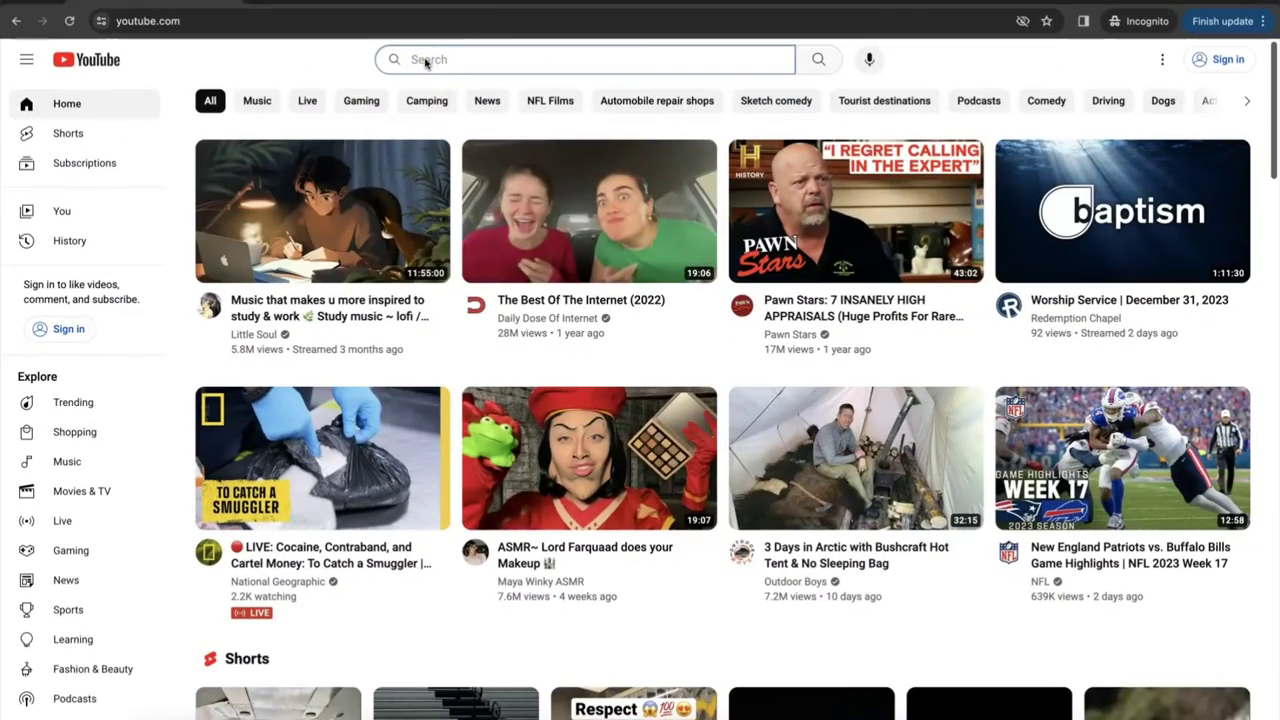
- Switch to YouTube and search for "Best video editing apps for mac"
click(425, 62)
text(Best vid)
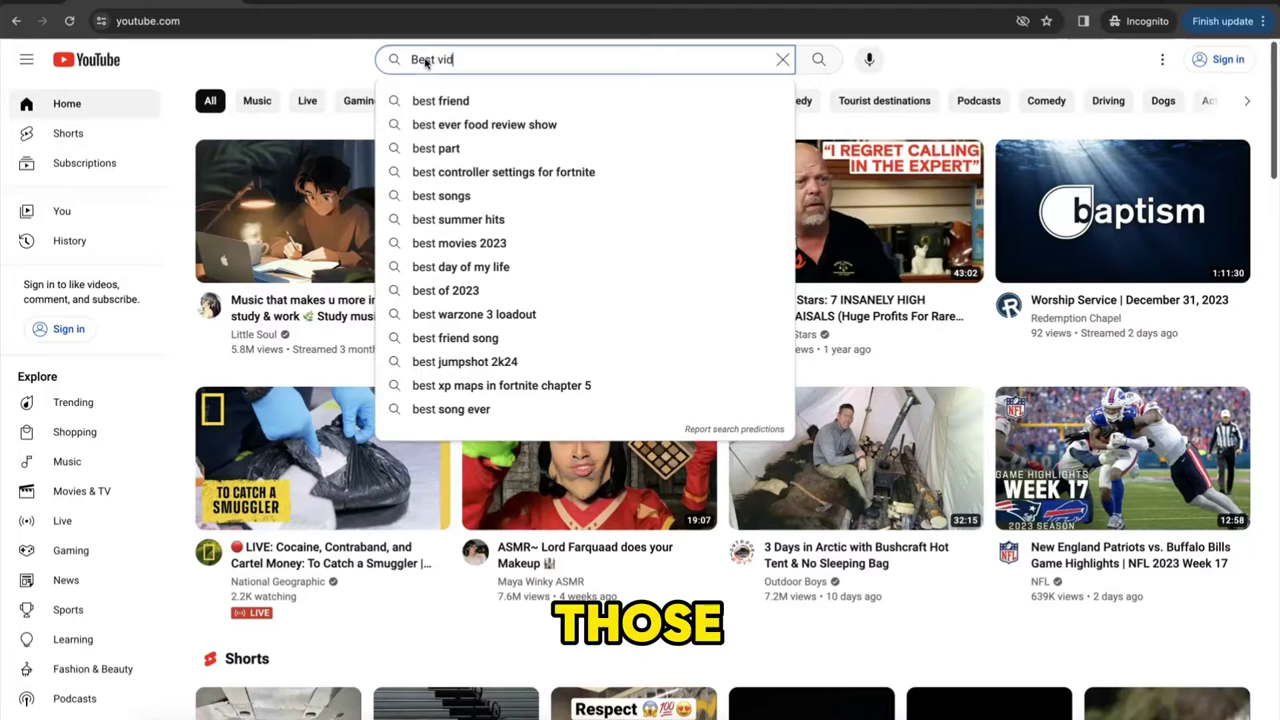
text(eo editing ap)
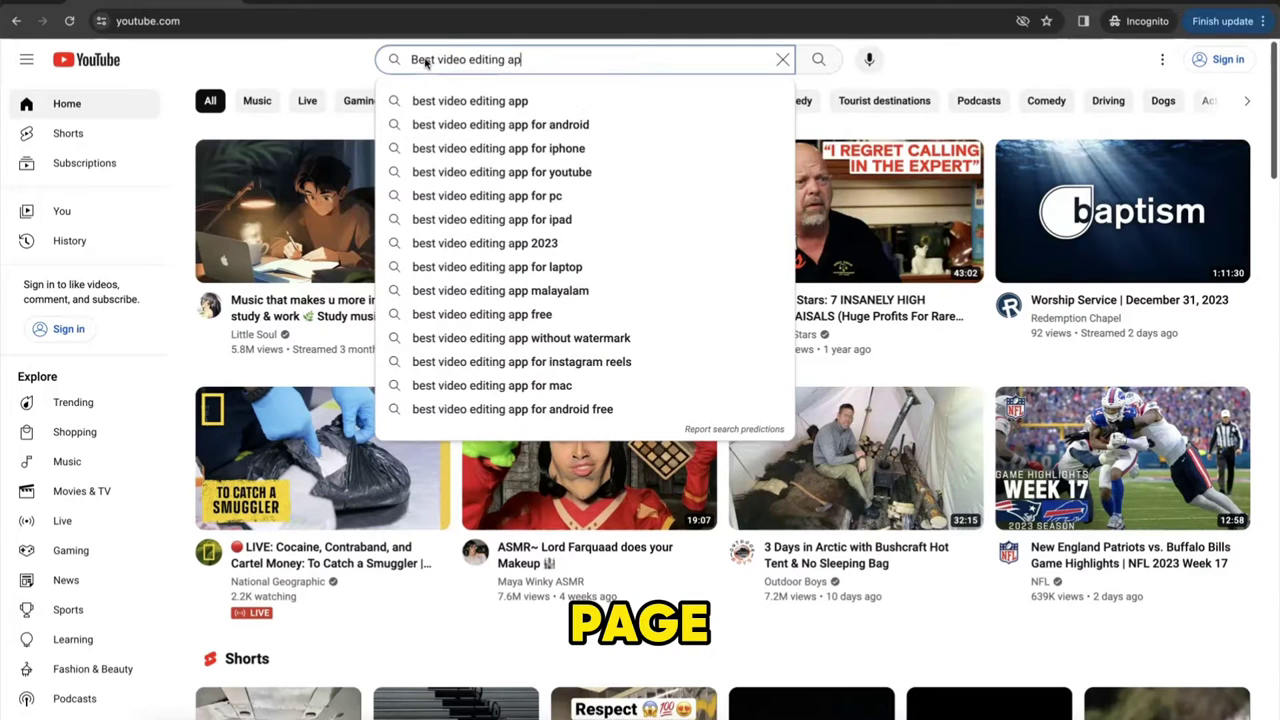
text(ps for mac)
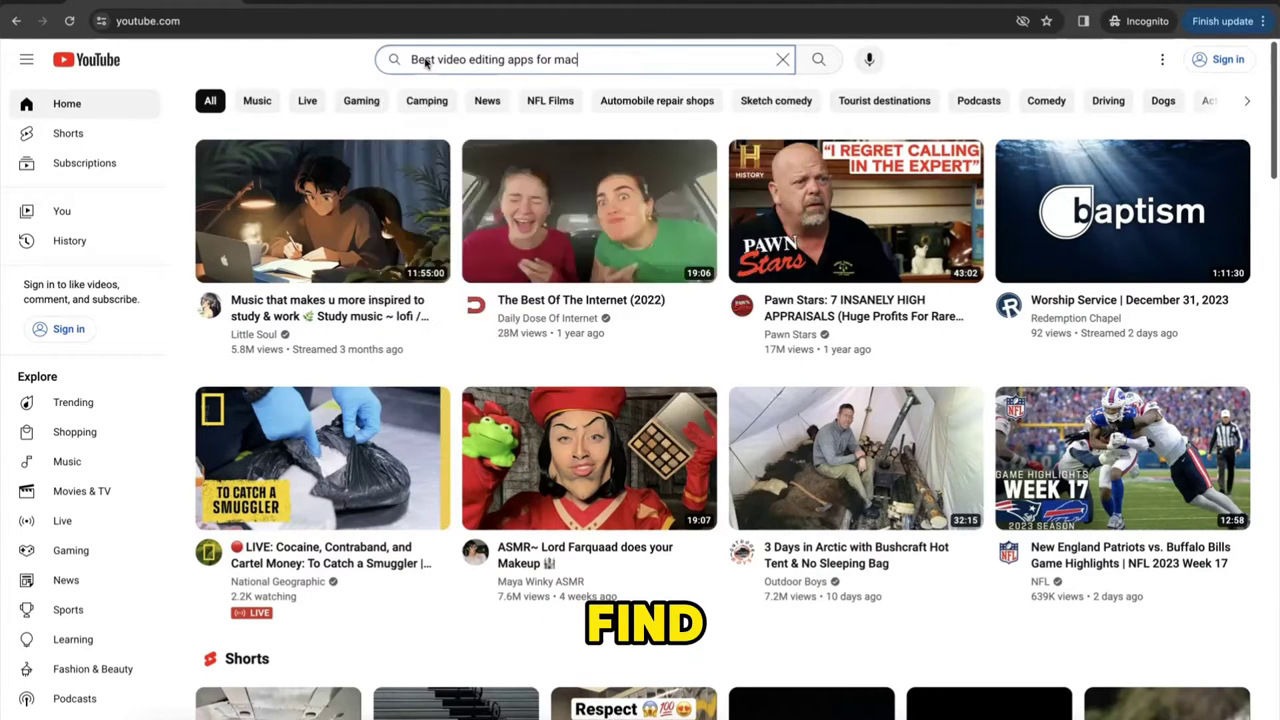
key(Return)
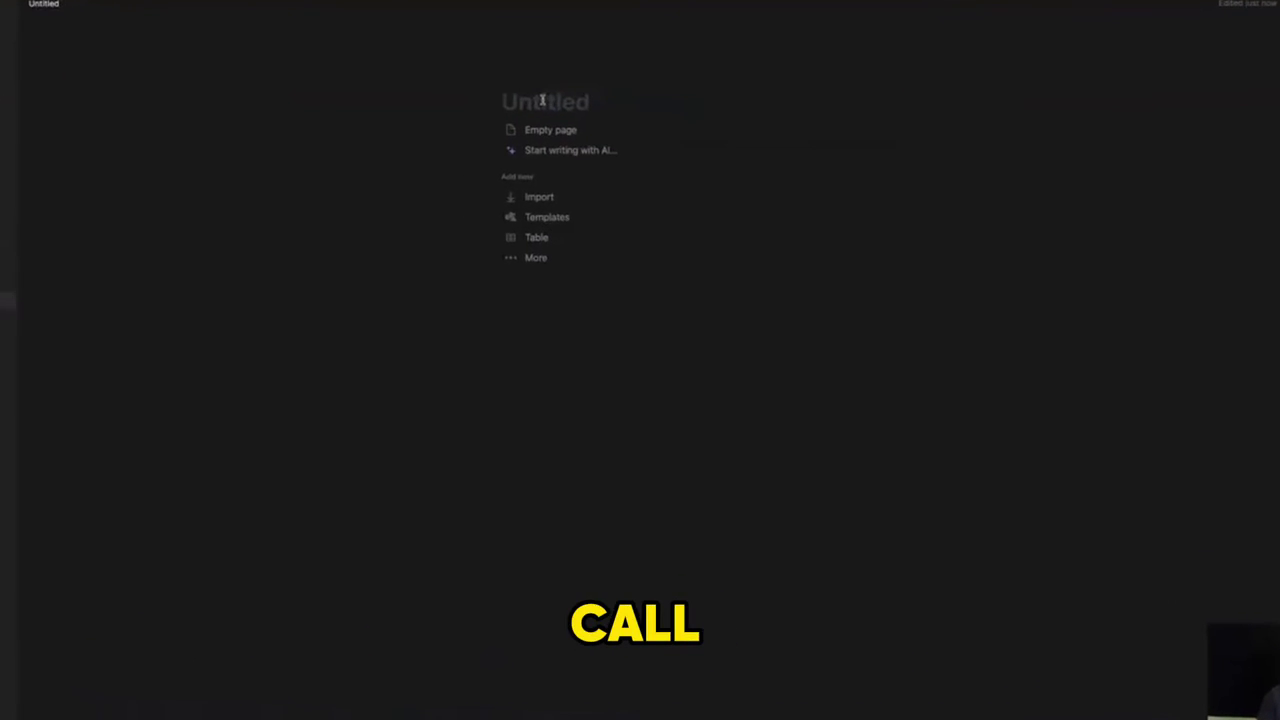
- In Notion, title the new page "Keyword Research" and make it an empty page
text(K)
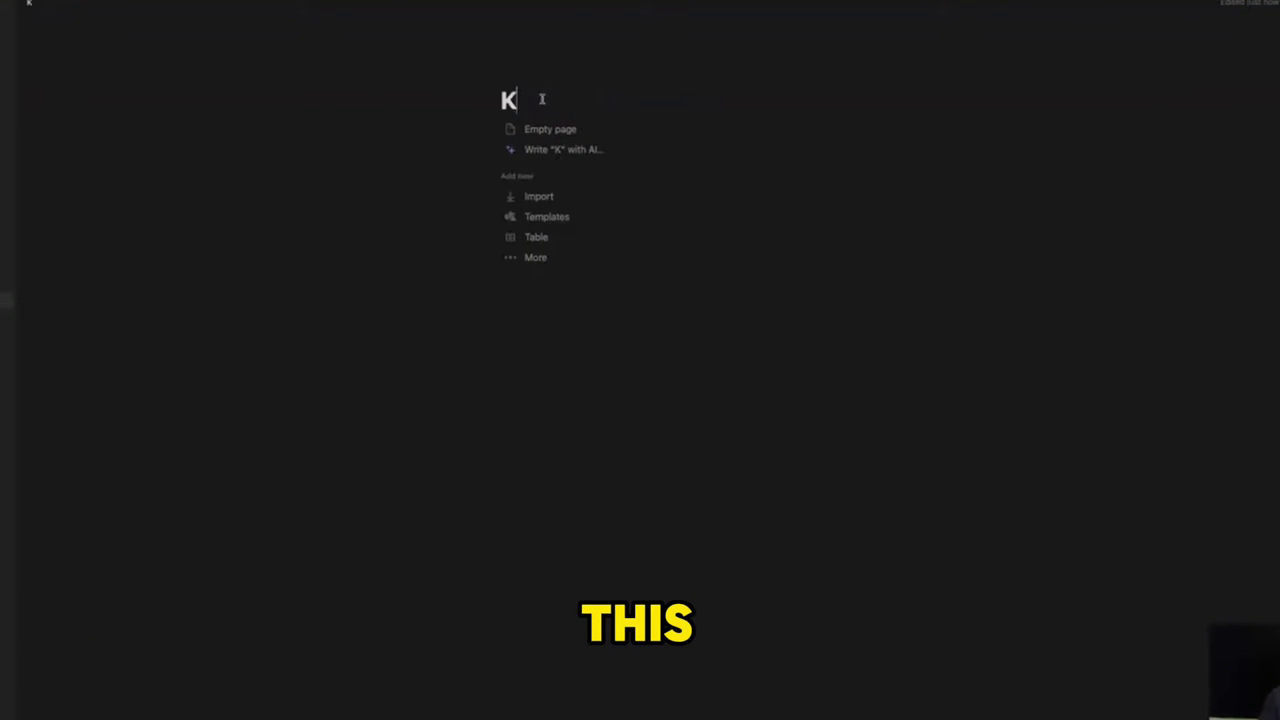
text(eyword Research)
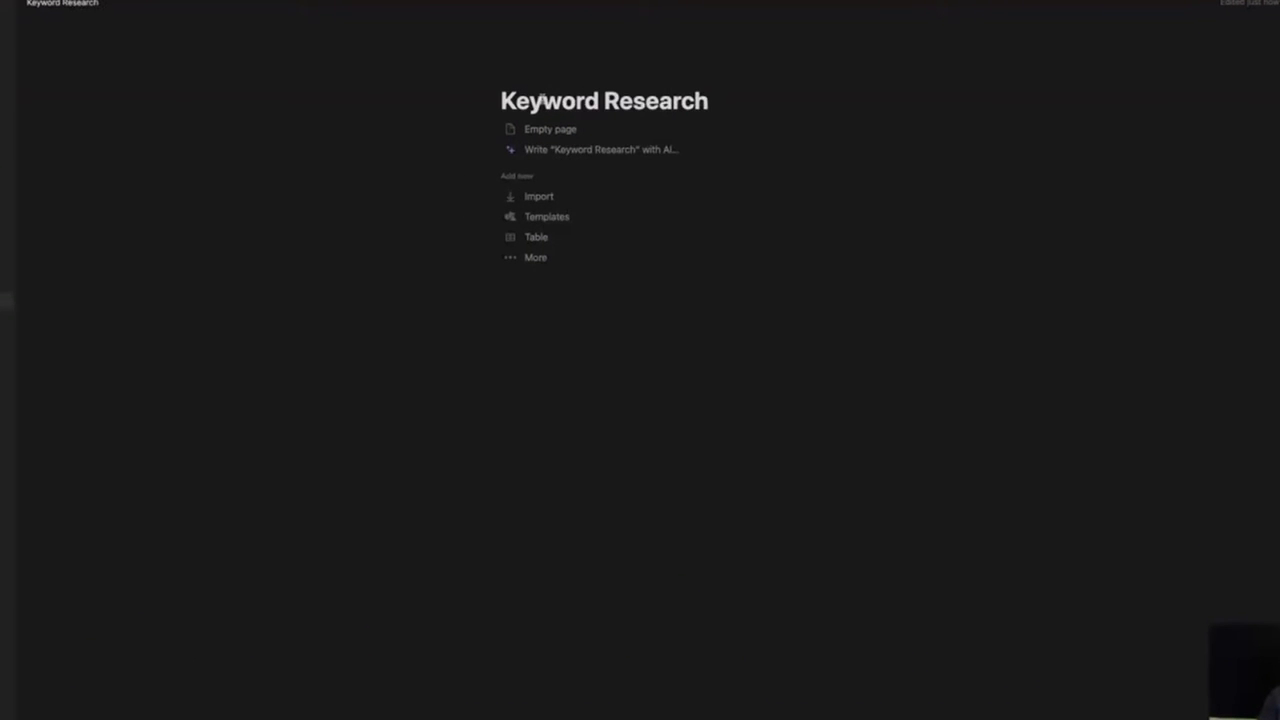
click(556, 131)
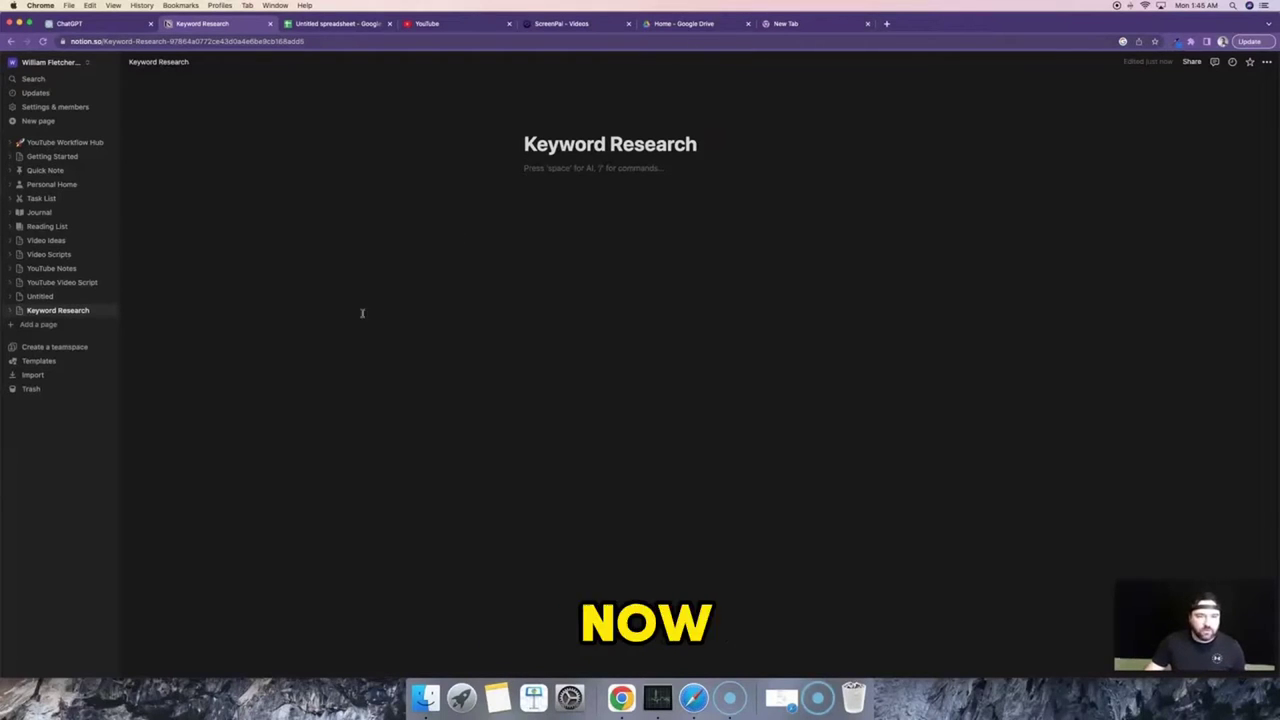
- Switch to the untitled Google Sheets spreadsheet and rename it "Keyword Research"
click(321, 24)
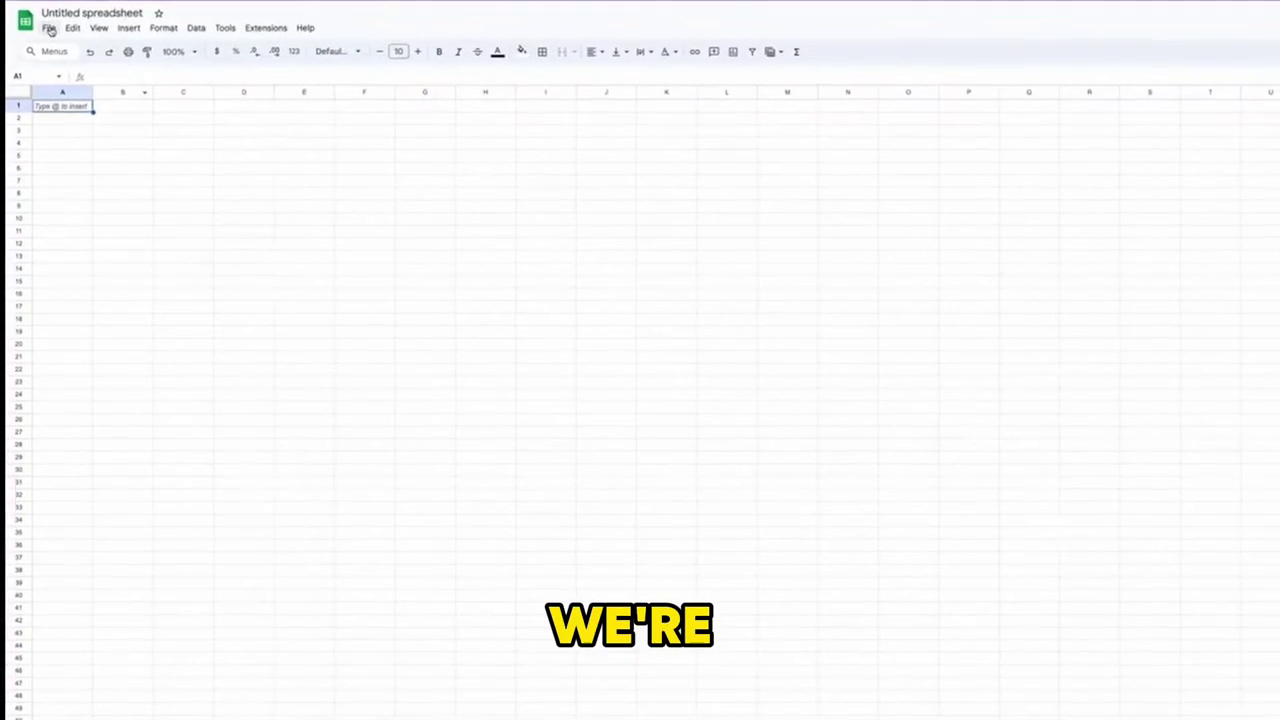
click(49, 29)
mouse_move(63, 50)
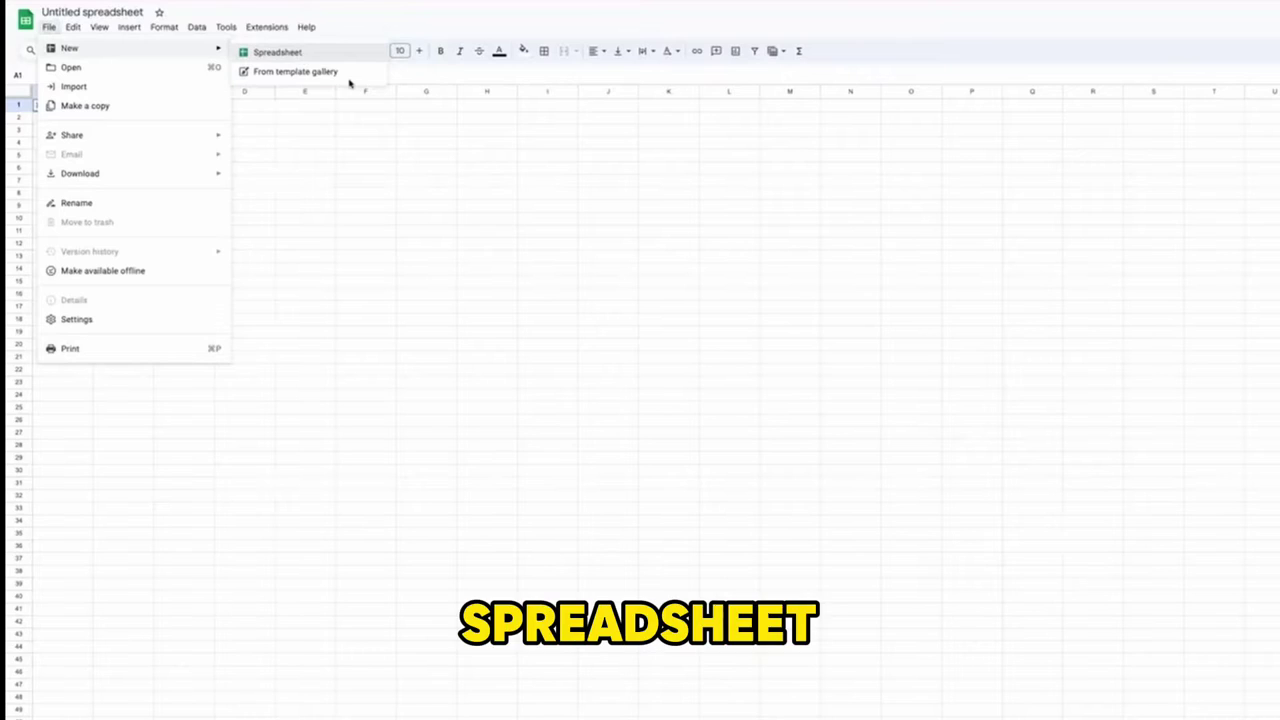
click(107, 12)
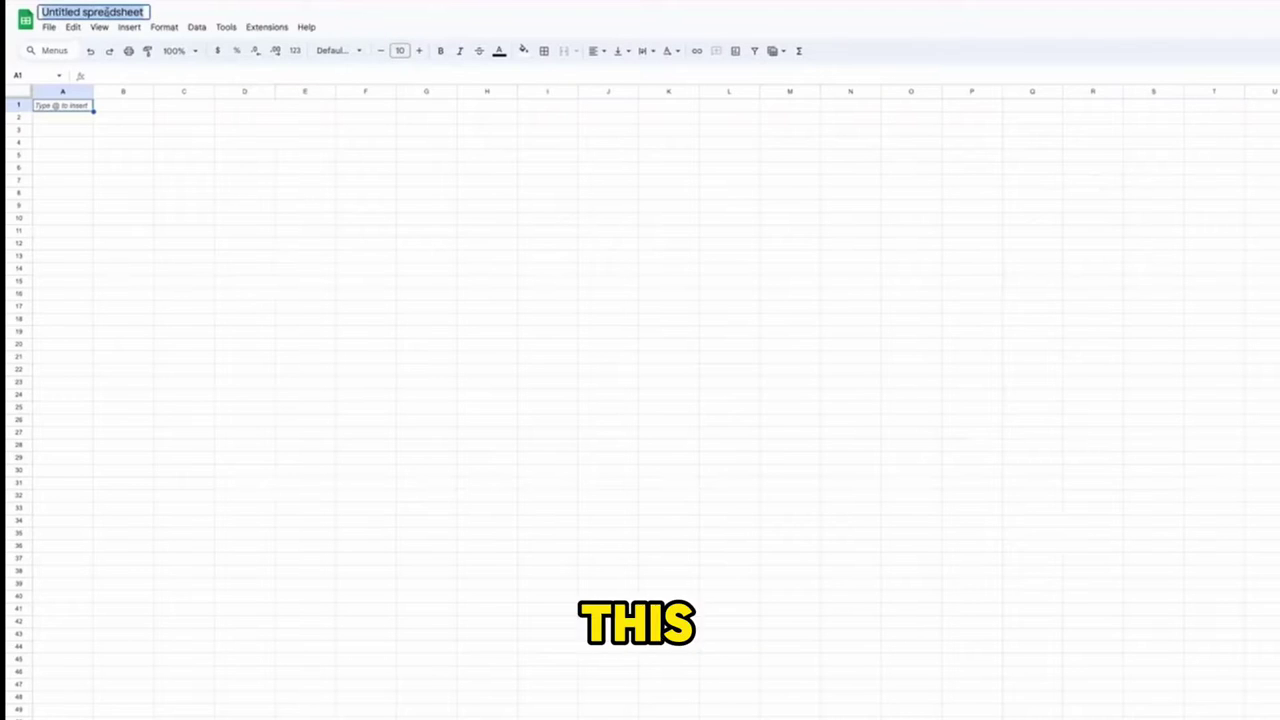
text(Keywor)
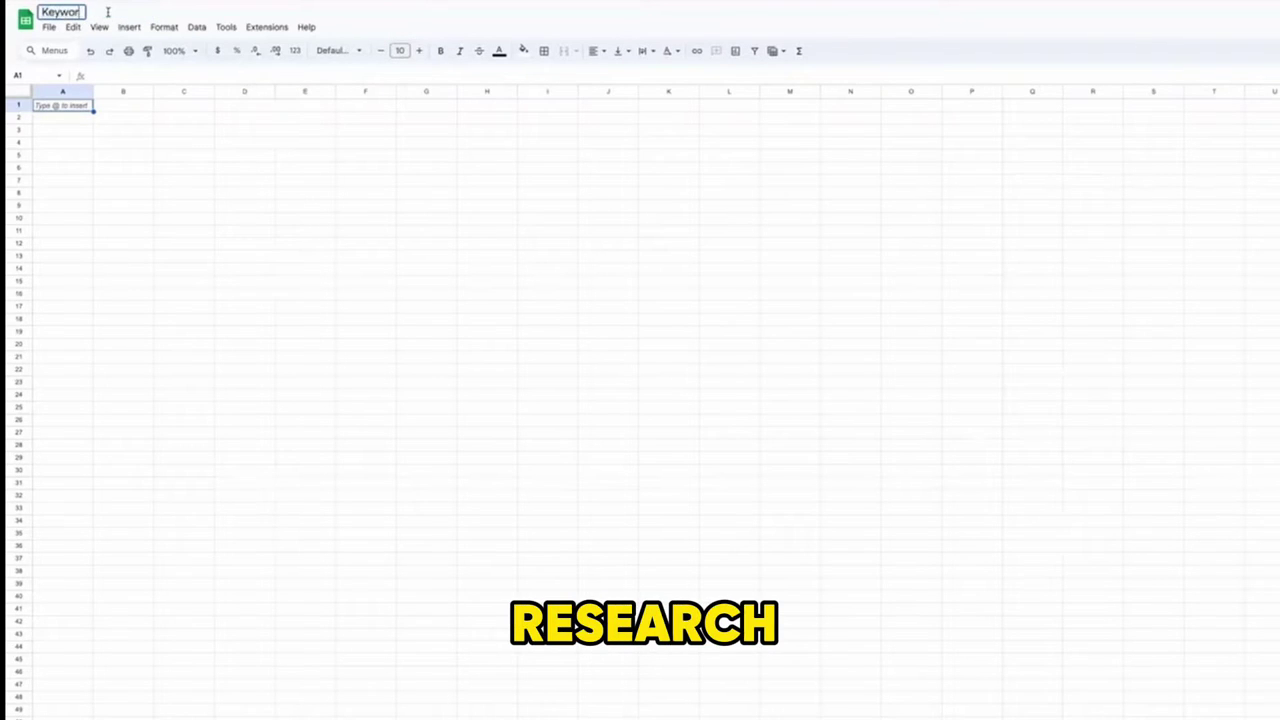
text(d Research)
click(57, 122)
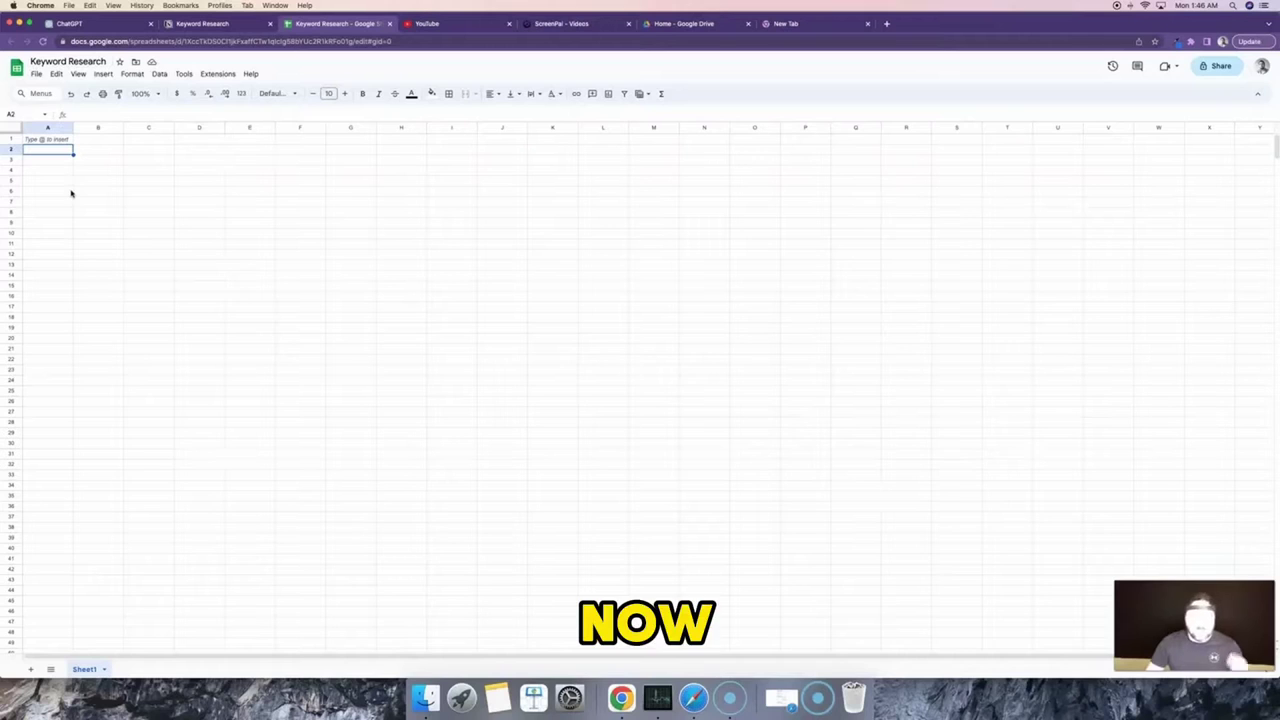
- Open youtube.com in a new incognito window
click(424, 24)
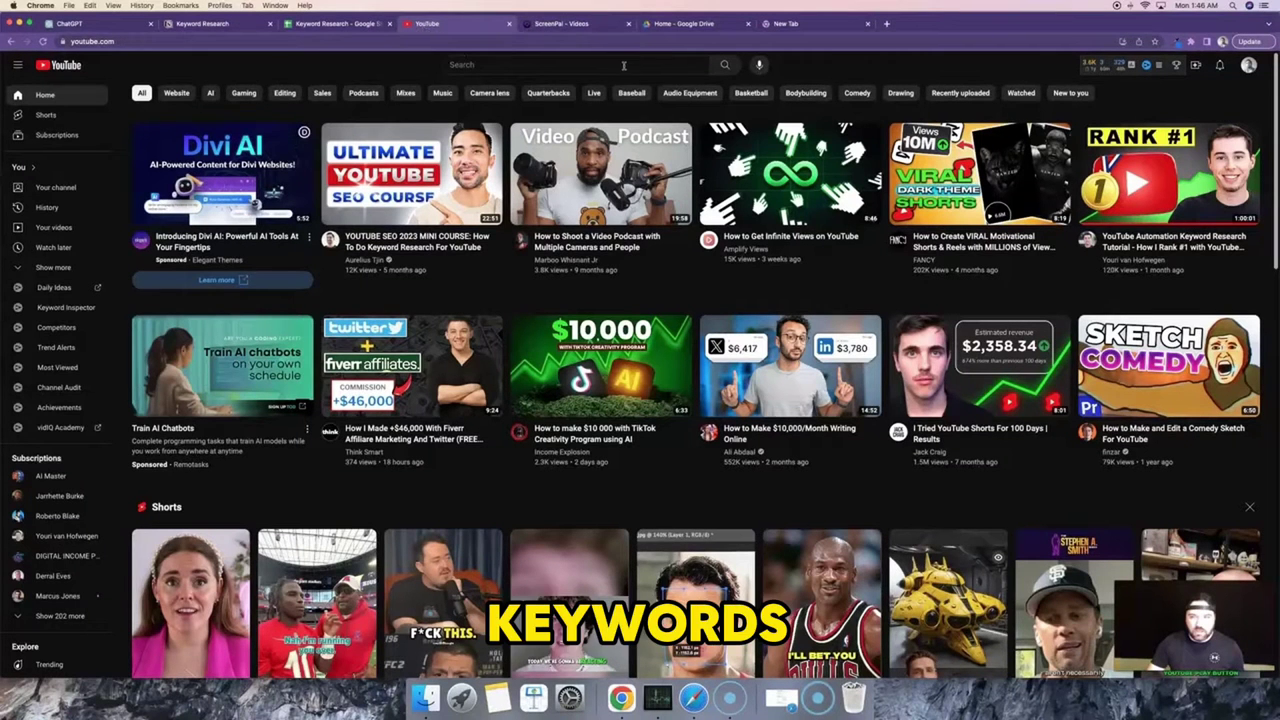
key(super+t)
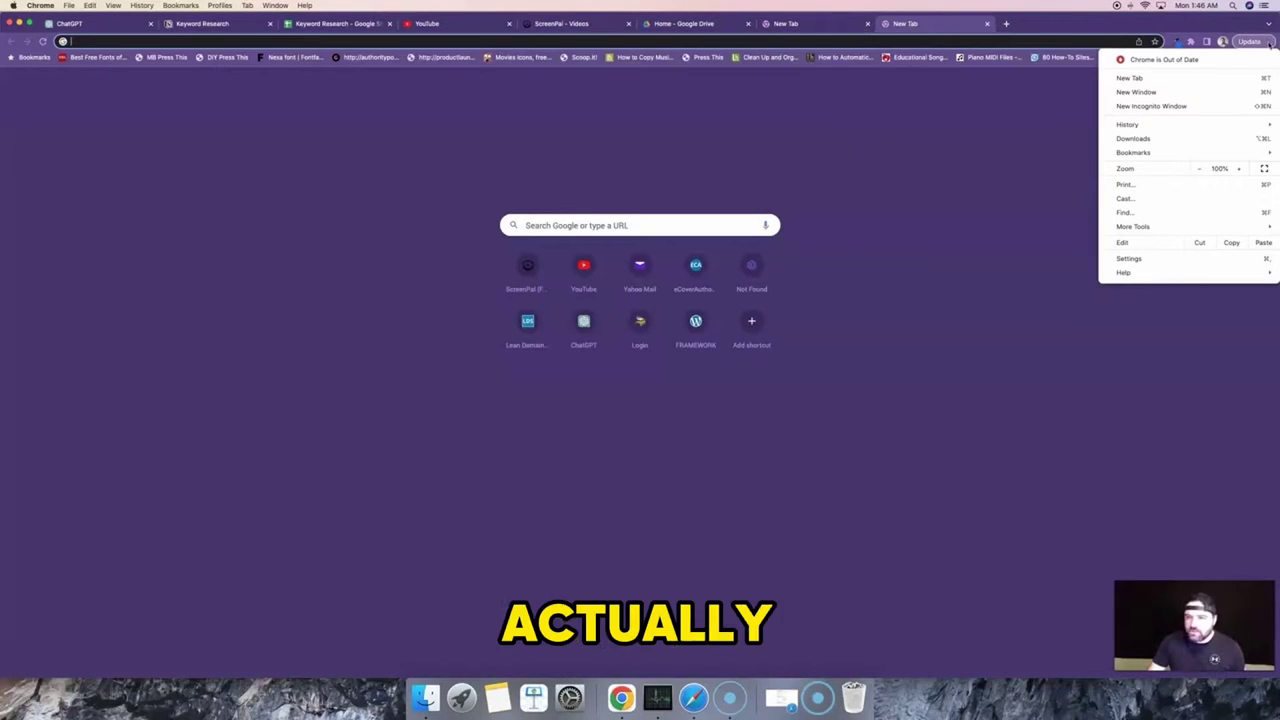
click(1186, 106)
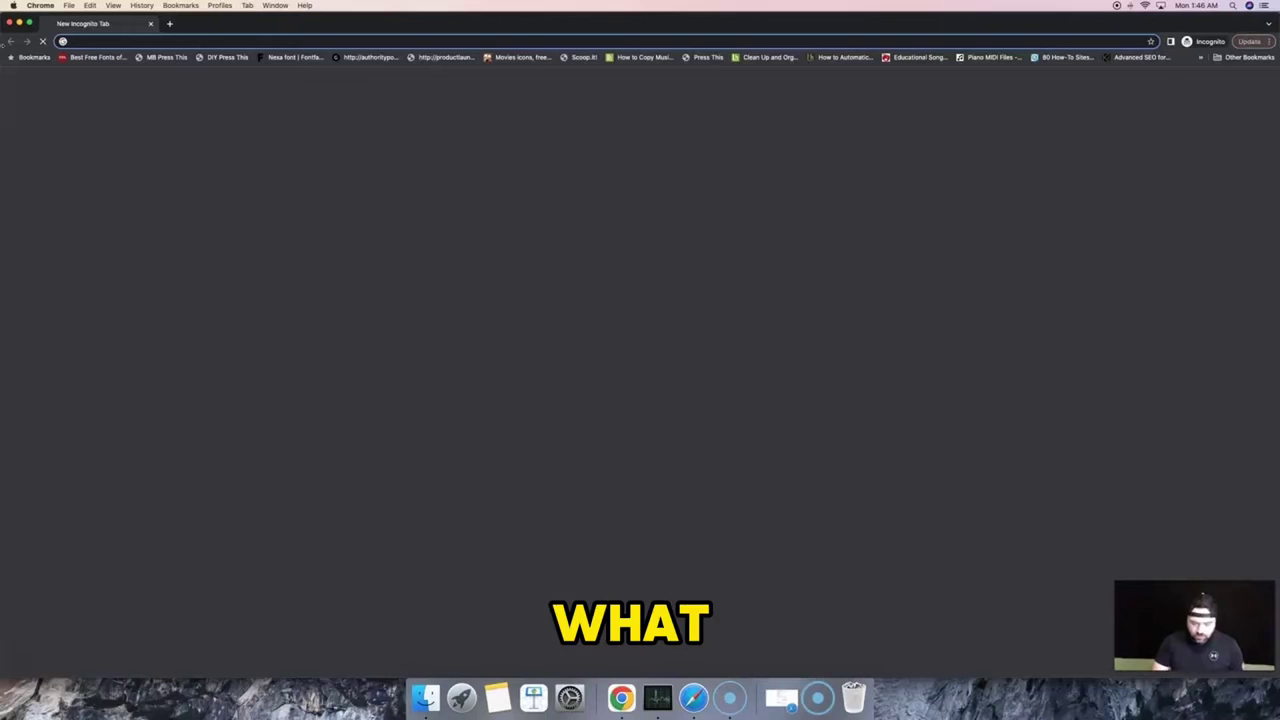
text(youtube.com)
key(Return)
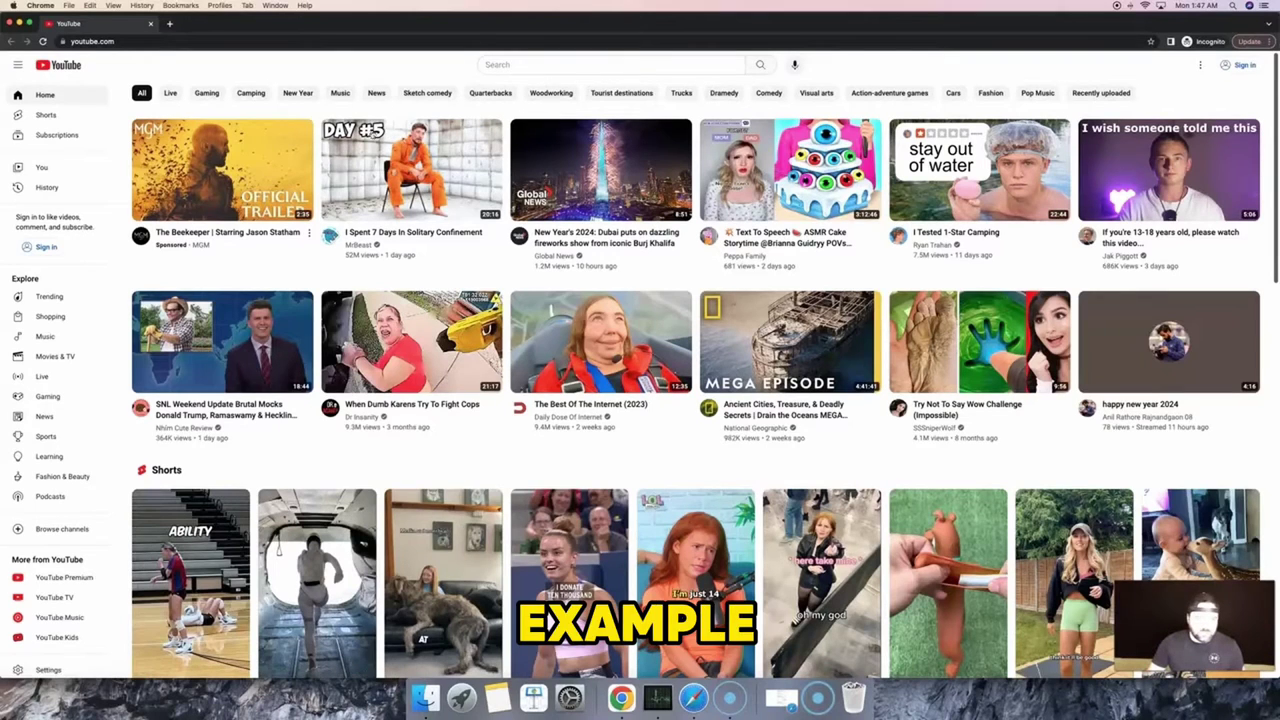
- Enter "Video edi" in the YouTube search box to examine the suggested keywords
click(505, 66)
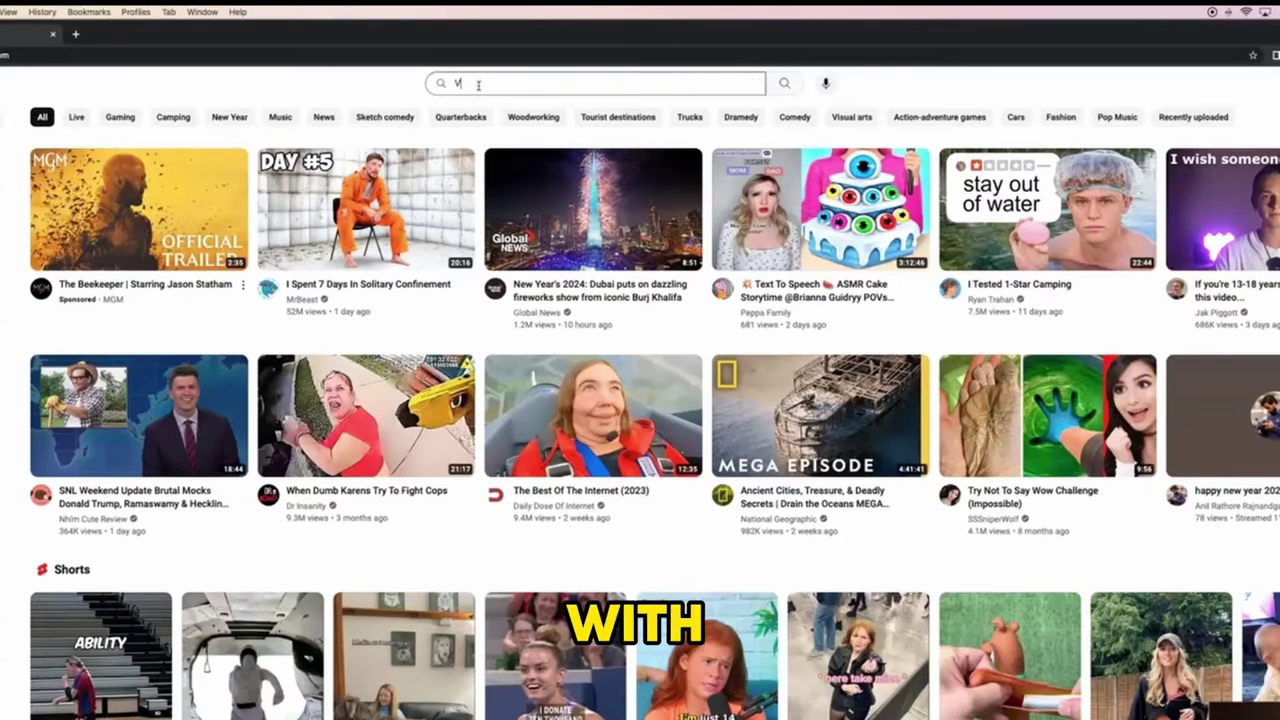
text(ideo e)
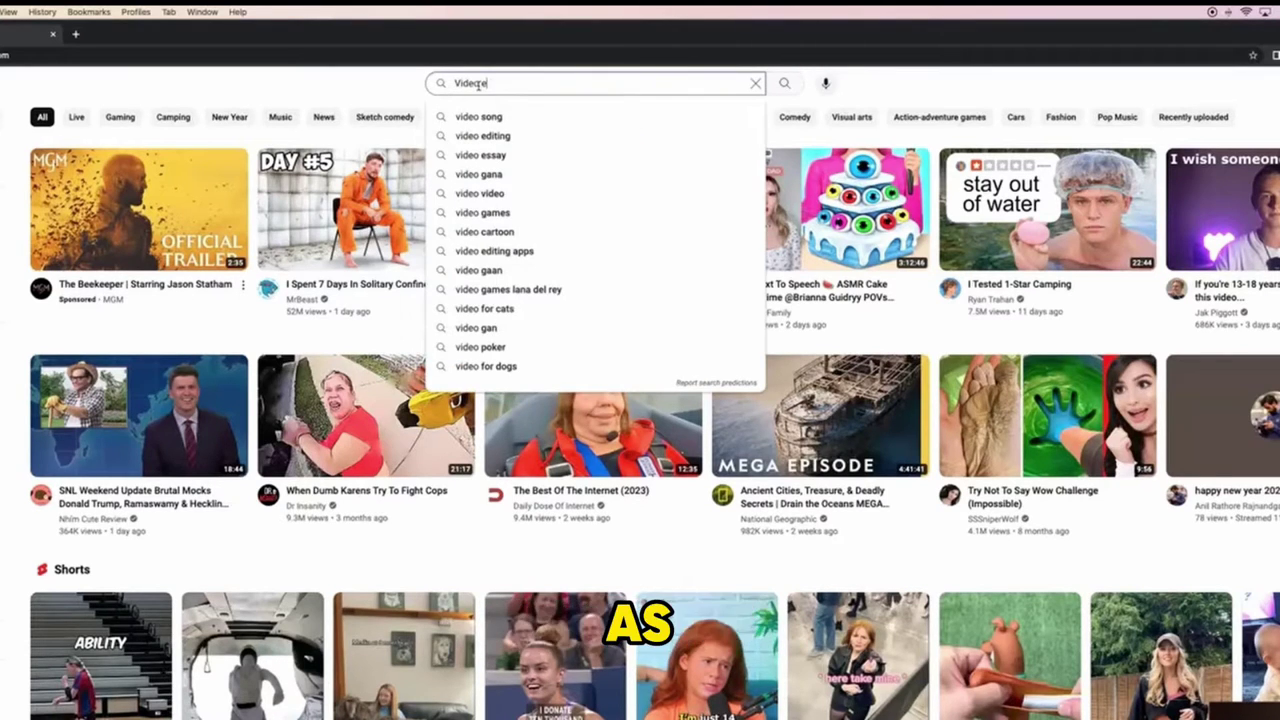
text(di)
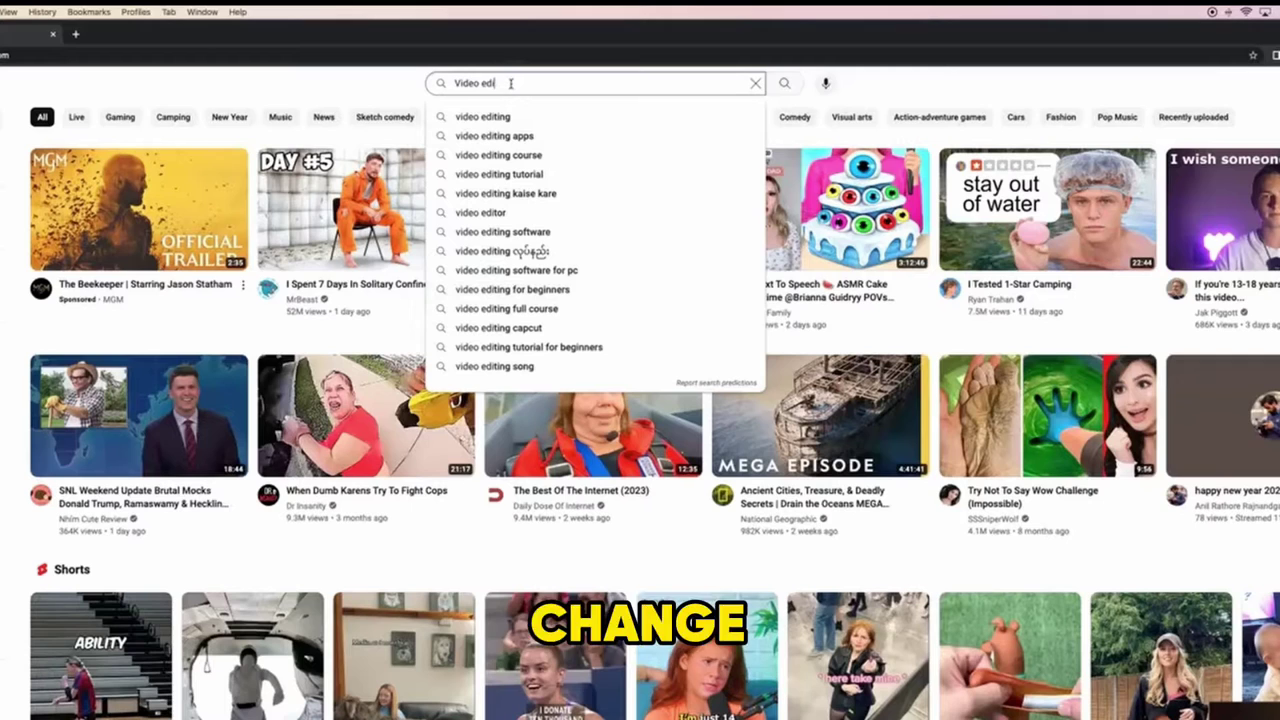
- Replace the search text with "Davinci reso" and capture a screenshot of the search box with its suggestions
text(av)
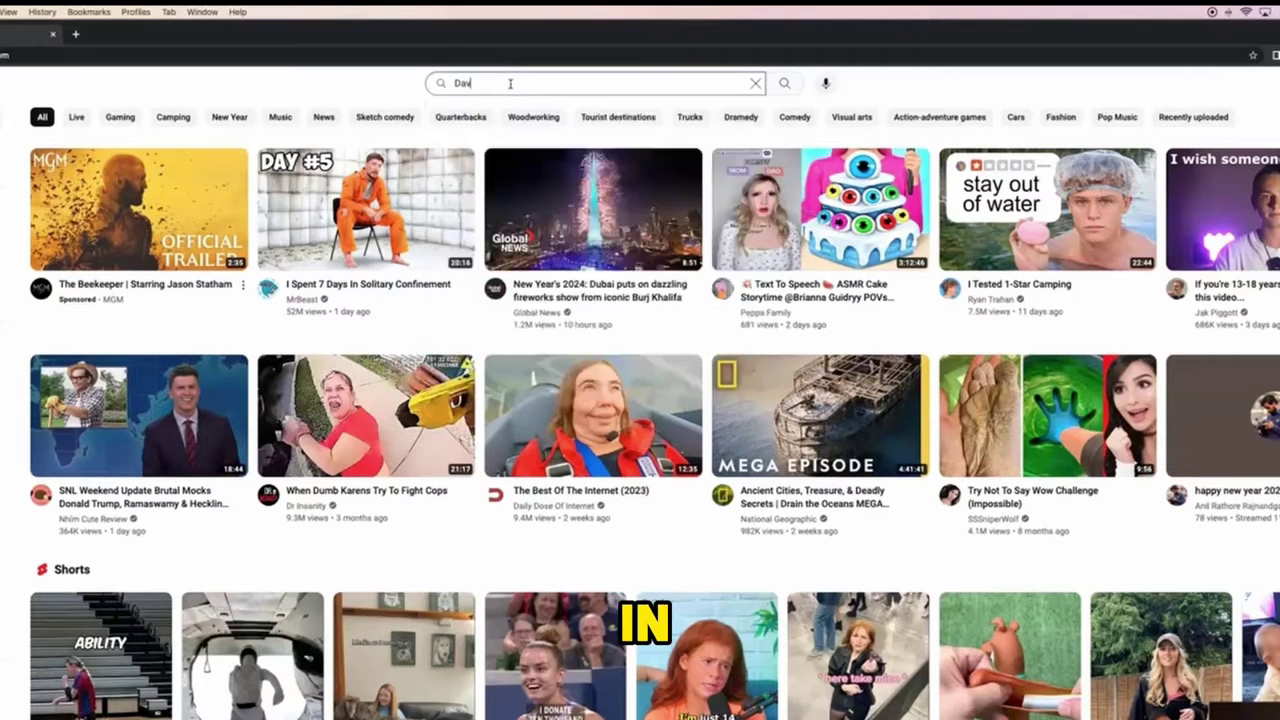
text(inci reso)
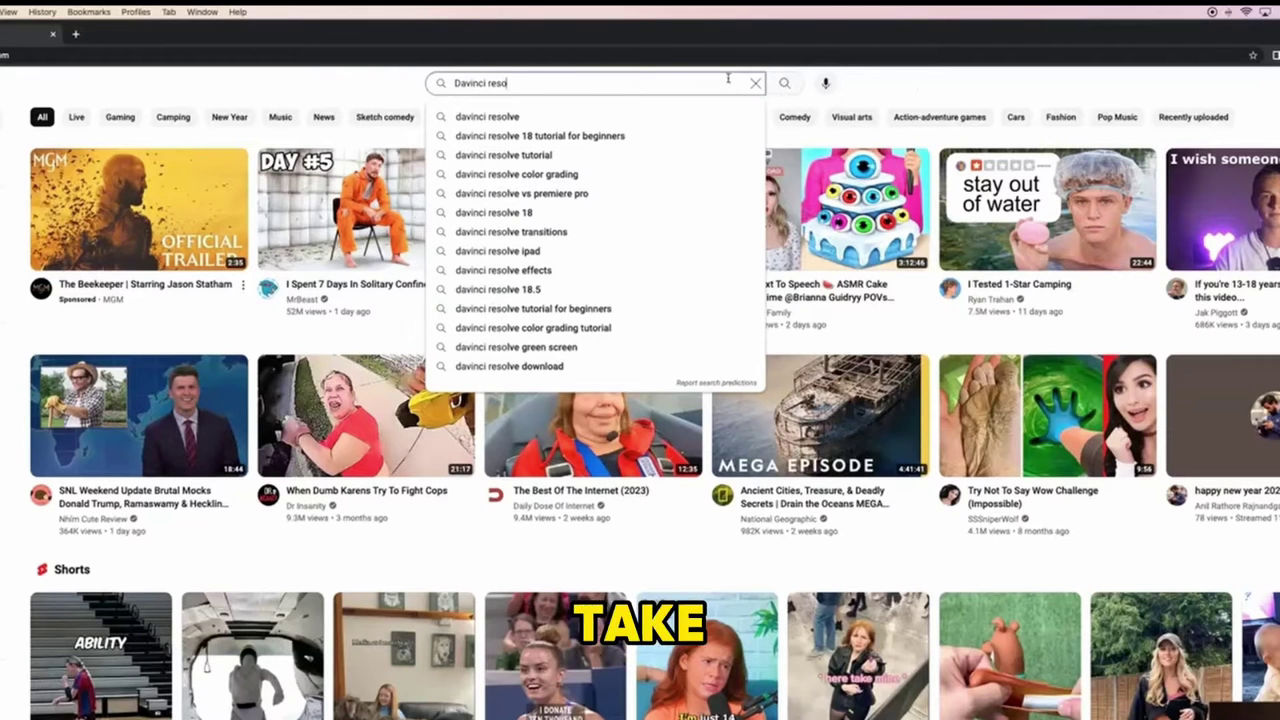
key(super+shift+4)
drag(420, 68, 768, 395)
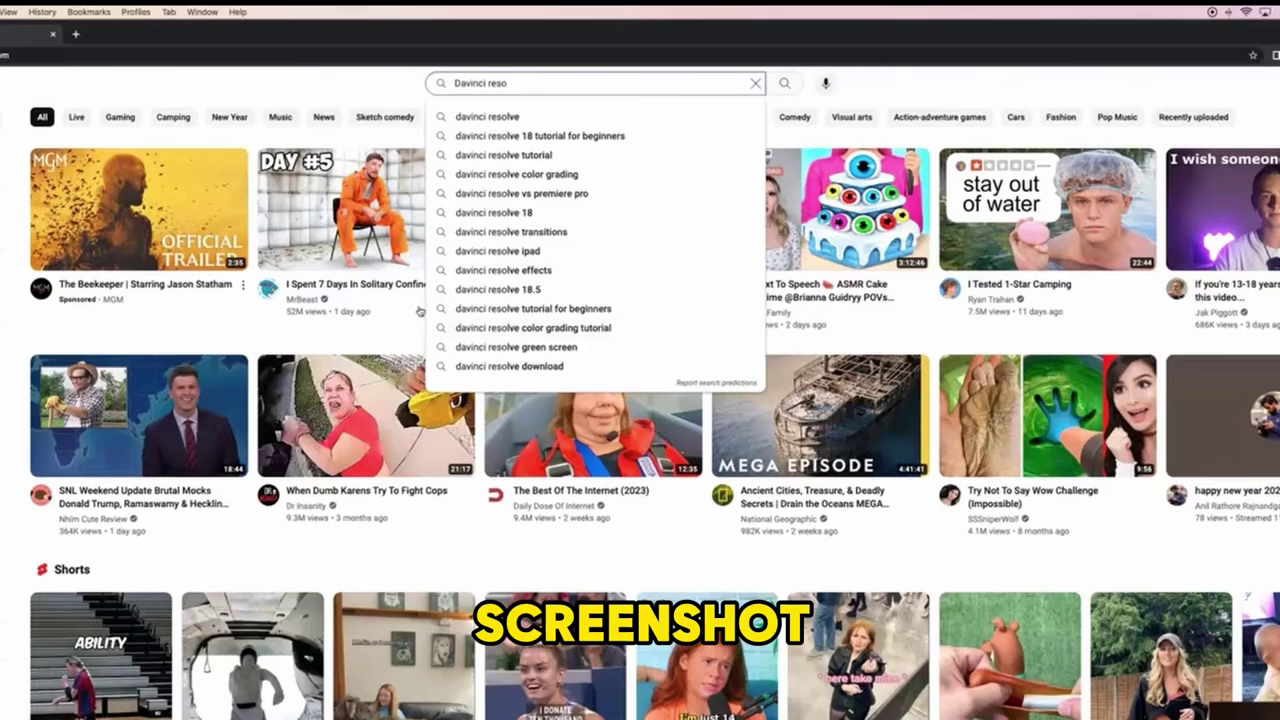
- Switch to the Keyword Research page in Notion and insert the search suggestions screenshot as an image below the title
click(202, 12)
click(232, 171)
click(141, 31)
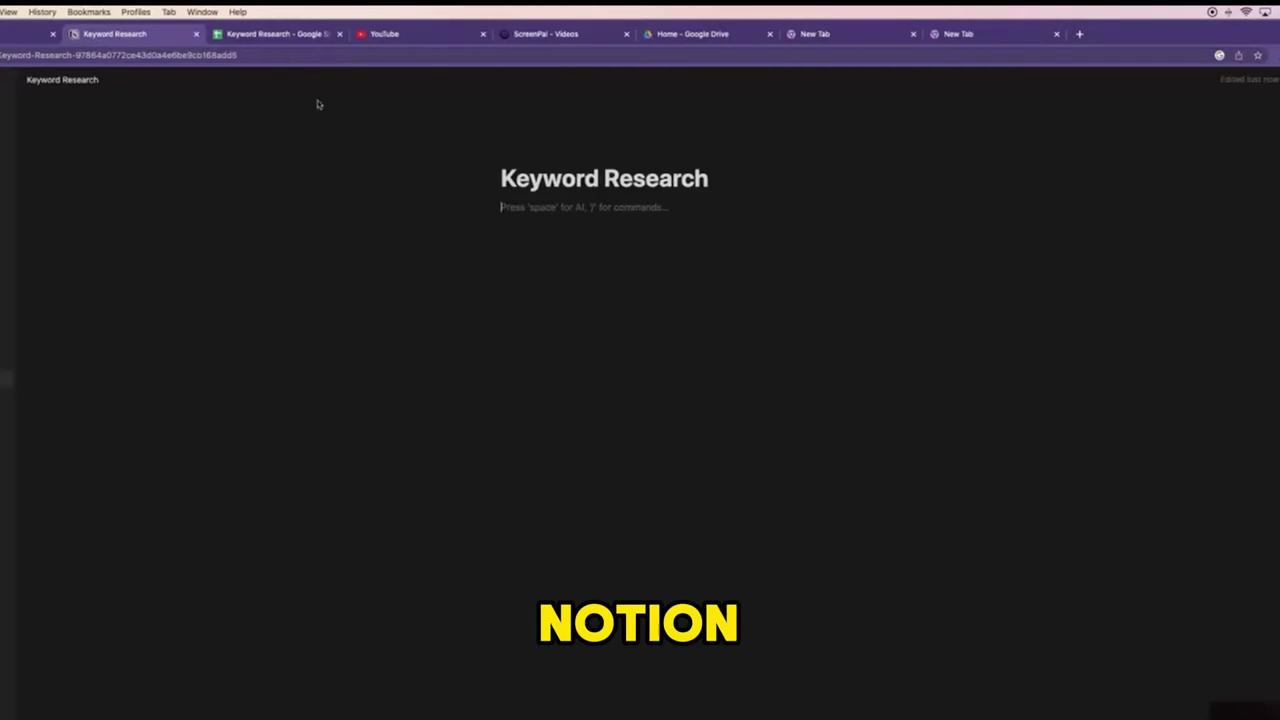
text(/)
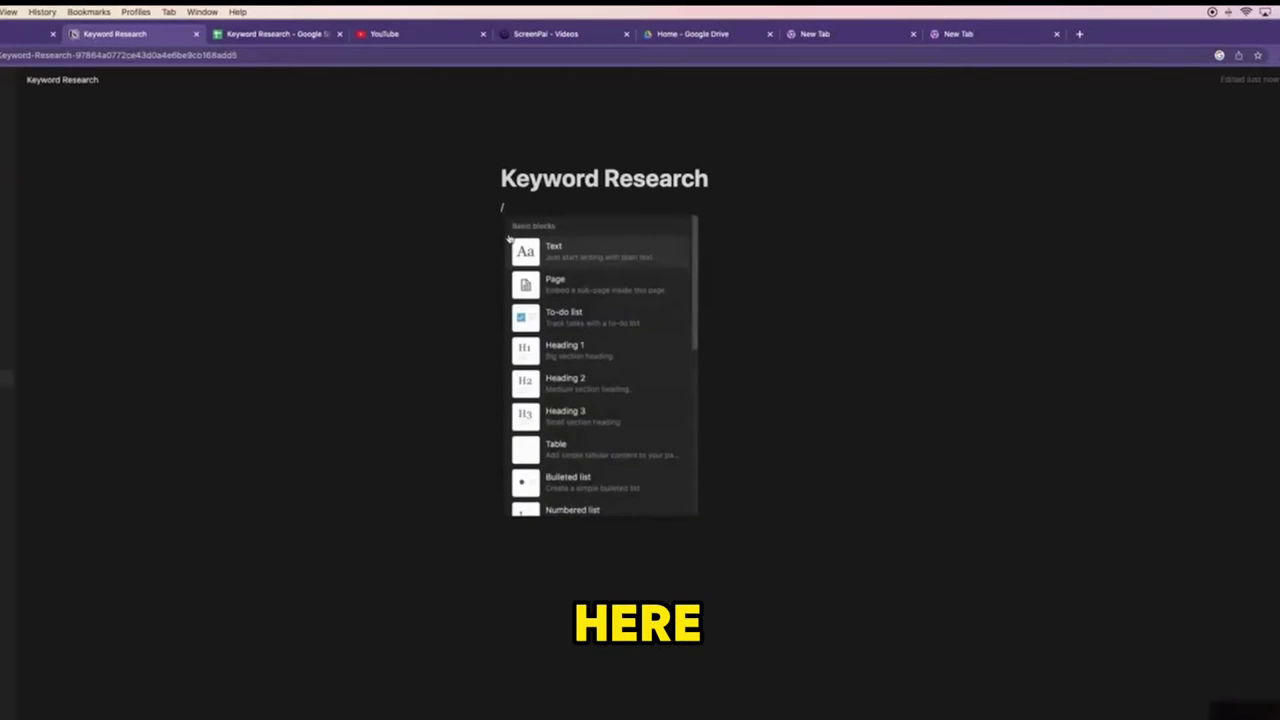
scroll(637, 343, down, 10)
click(577, 362)
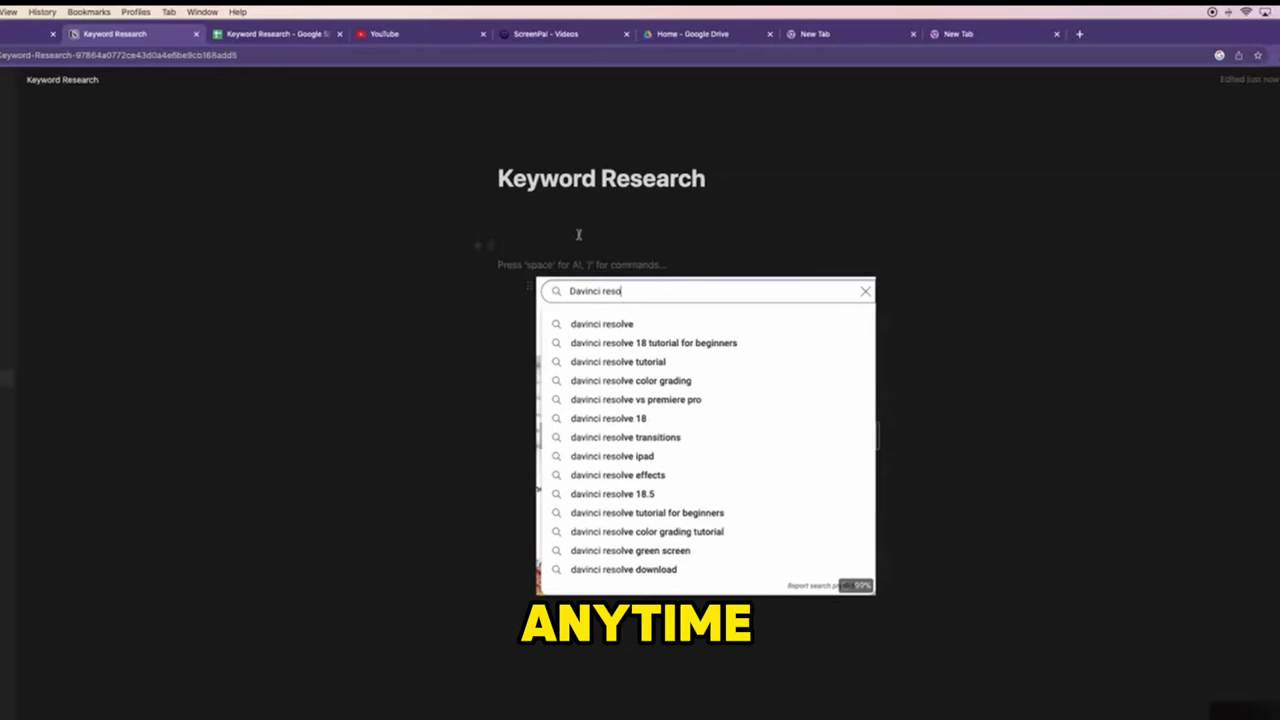
- Return to the incognito YouTube window and complete the search text to "Davinci resolve " with a trailing space
click(202, 12)
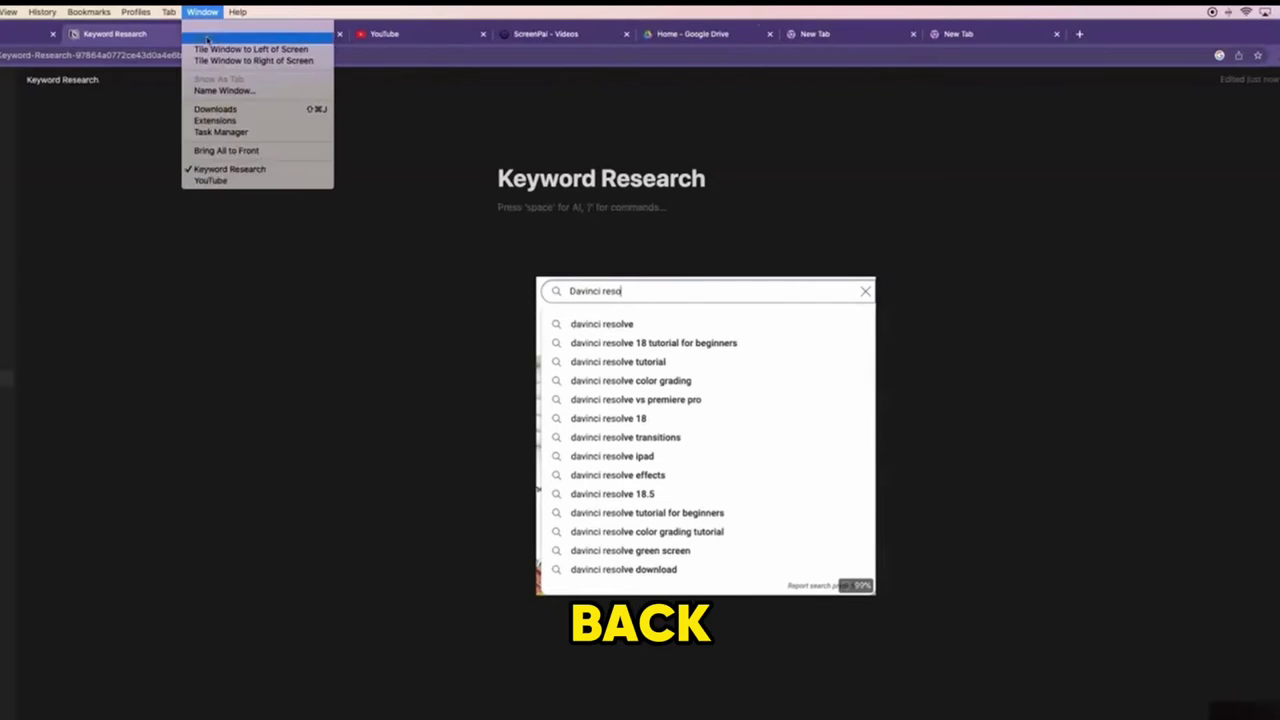
click(236, 181)
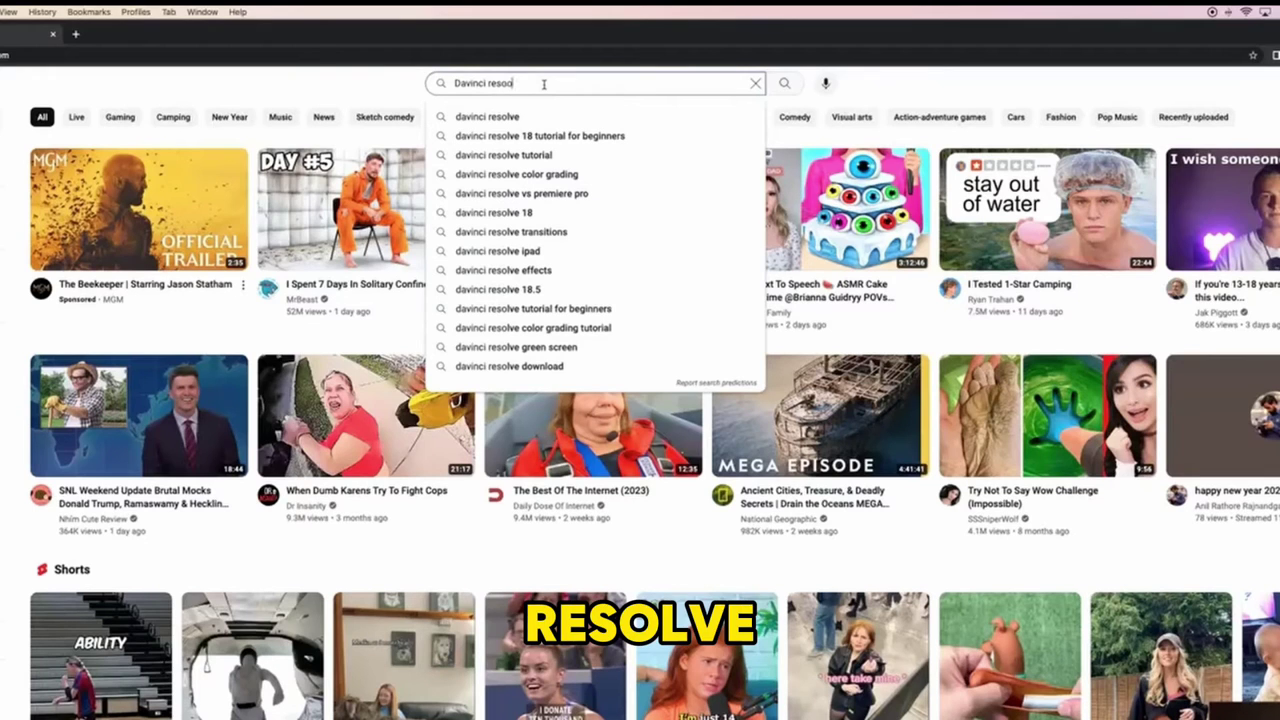
text(lve )
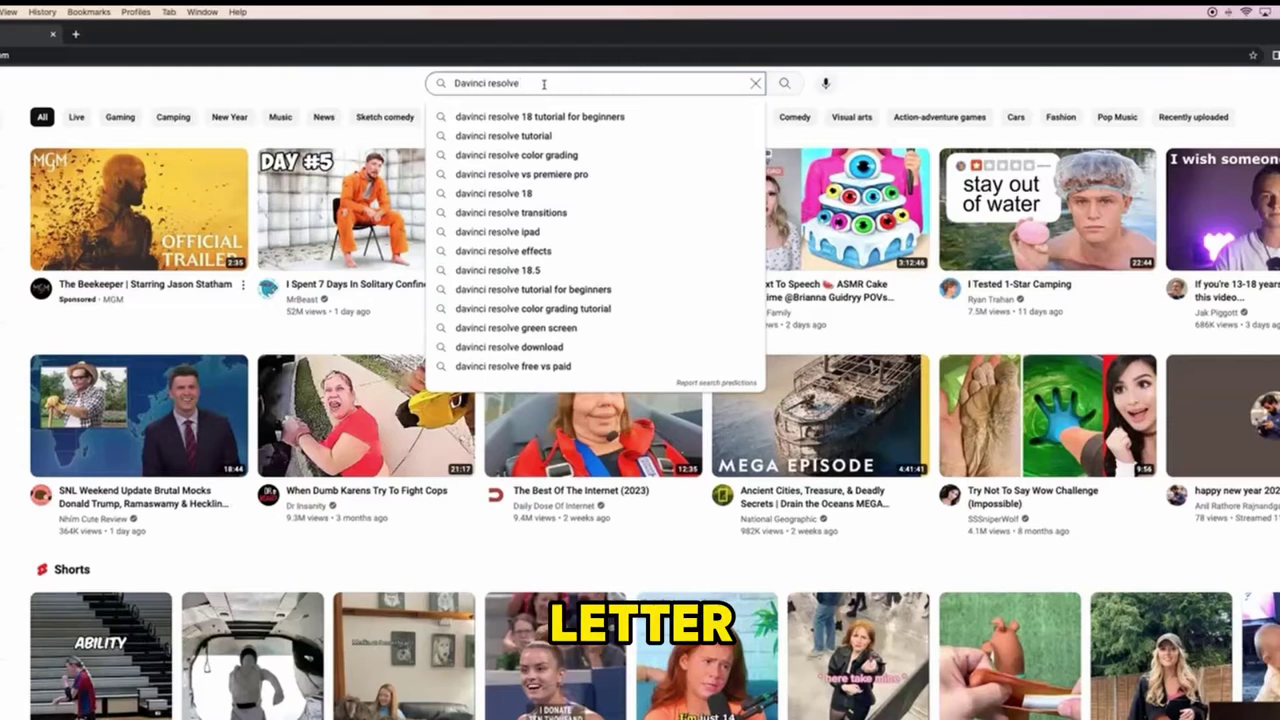
- Extend the YouTube search text with "a" and replace that letter with "b" to get suggestions for "Davinci resolve b"
text(a)
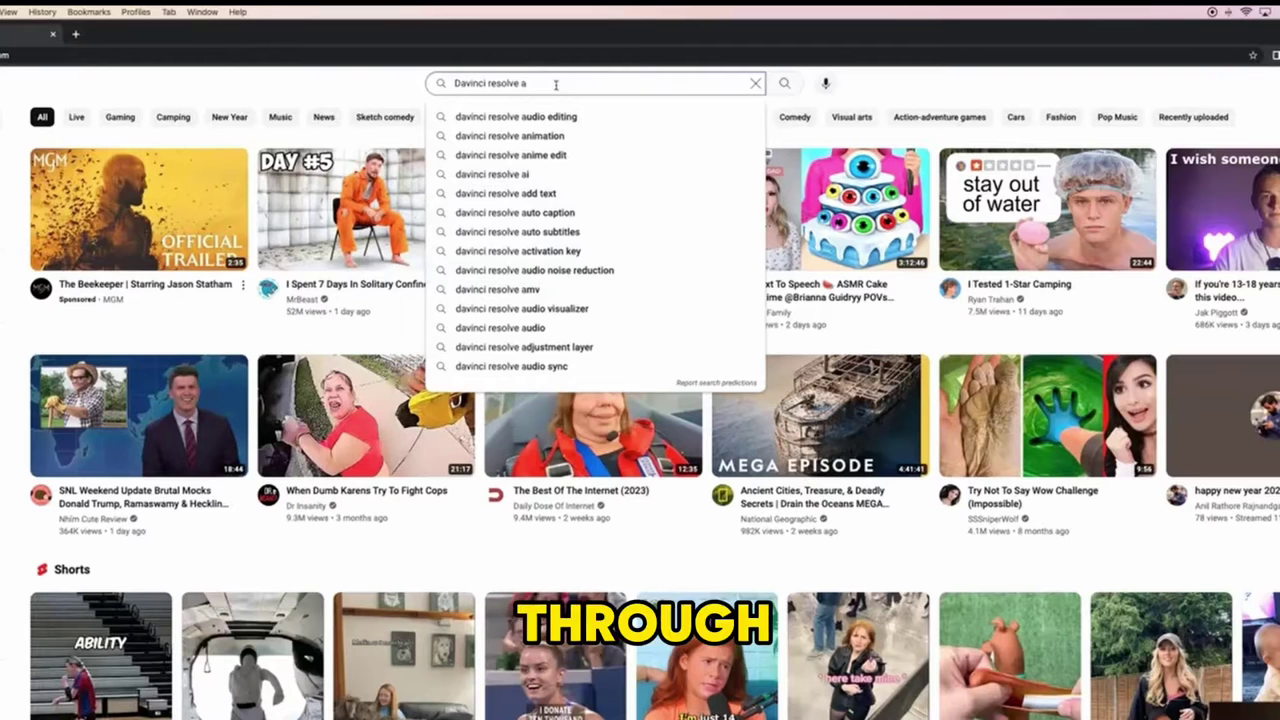
key(BackSpace)
text(b)
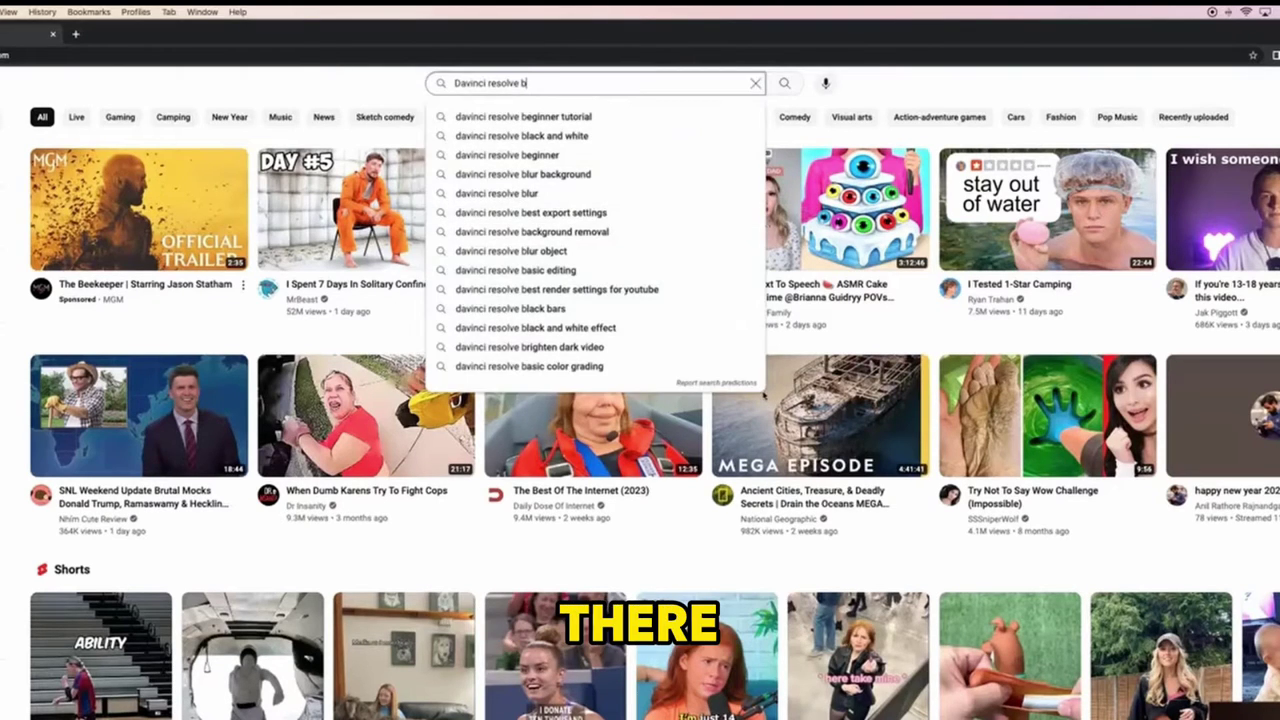
- Switch to the Keyword Research page in Notion and insert the "Davinci resolve b" suggestions screenshot as an image above the existing one
click(203, 12)
click(237, 176)
key(Return)
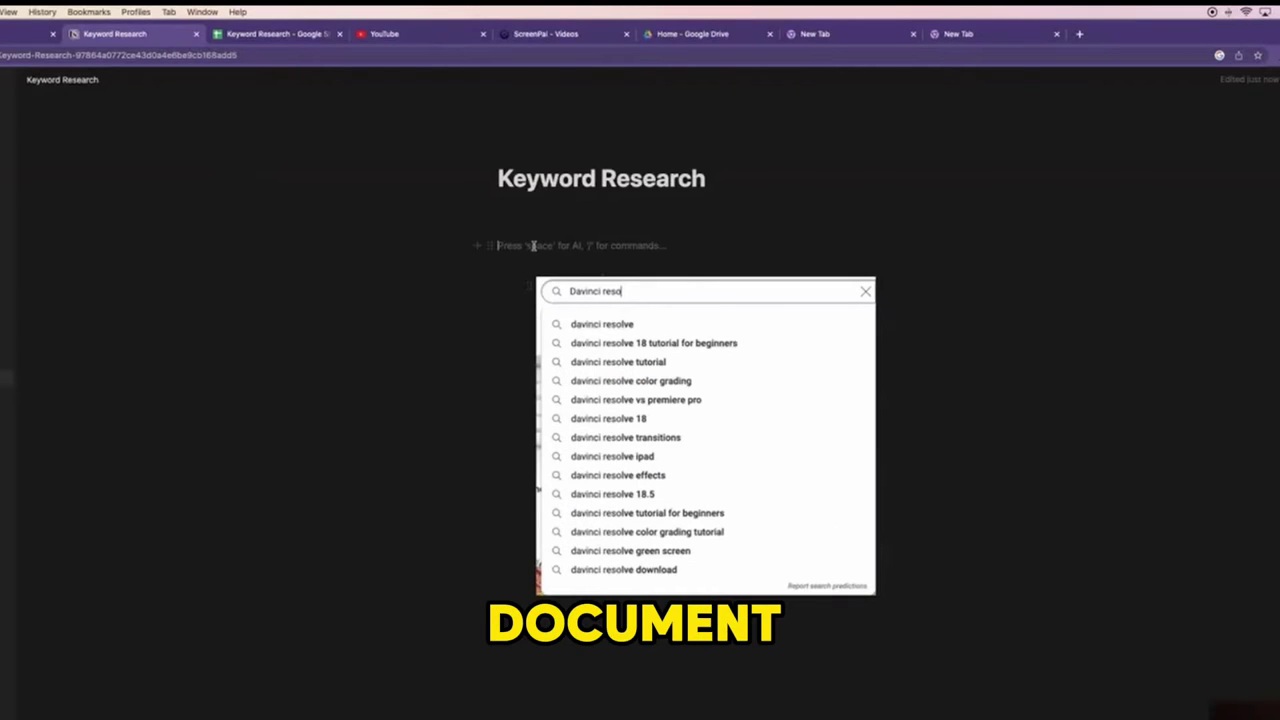
text(/image)
key(Return)
click(593, 110)
click(972, 358)
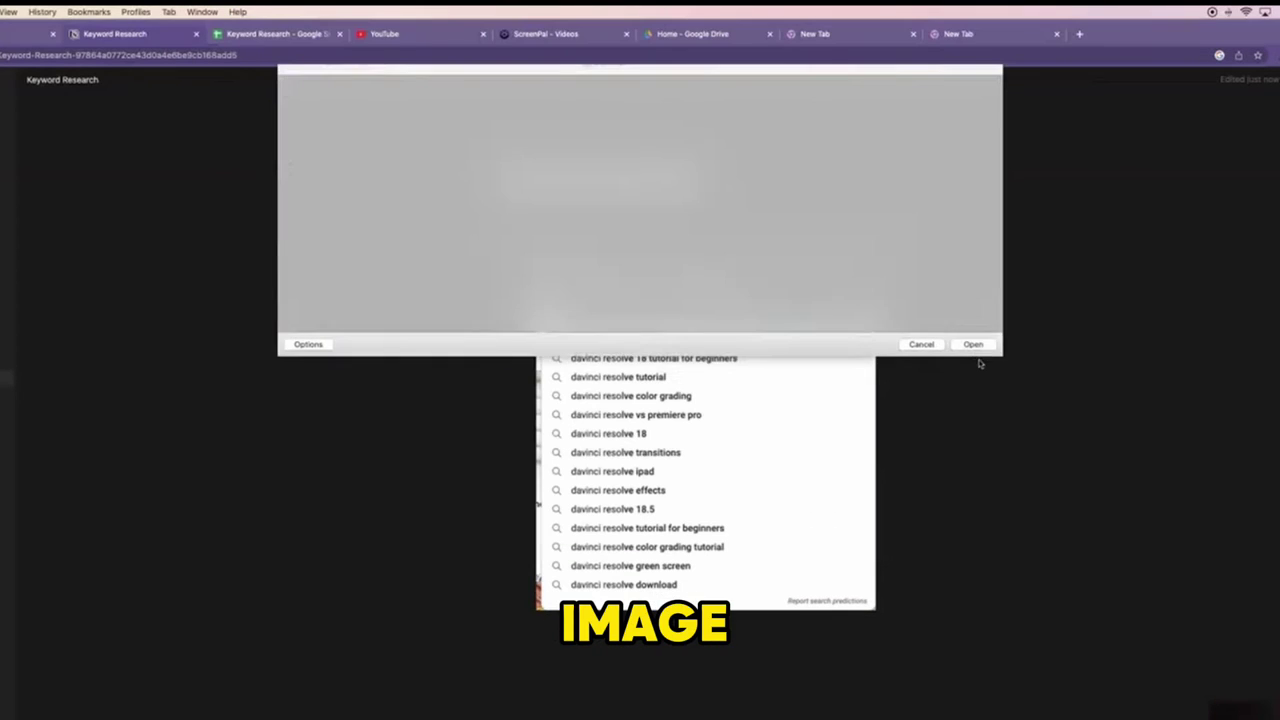
scroll(977, 360, down, 2)
scroll(681, 416, up, 2)
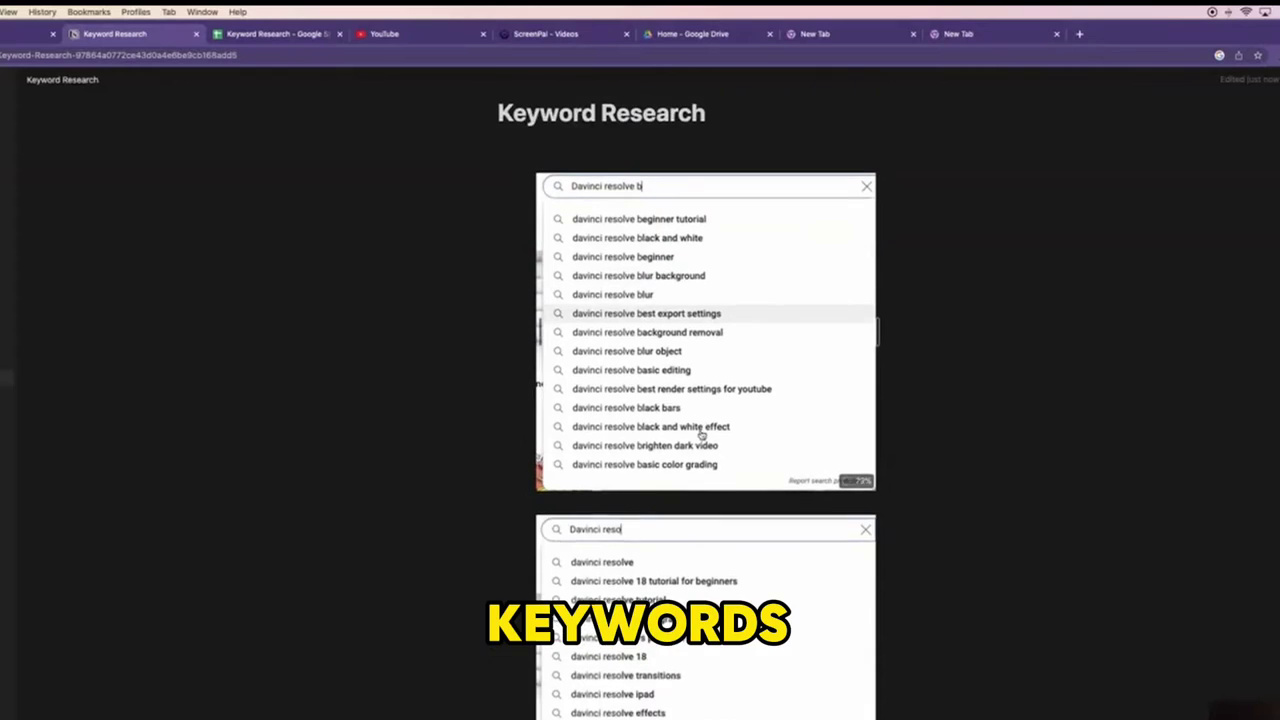
click(203, 12)
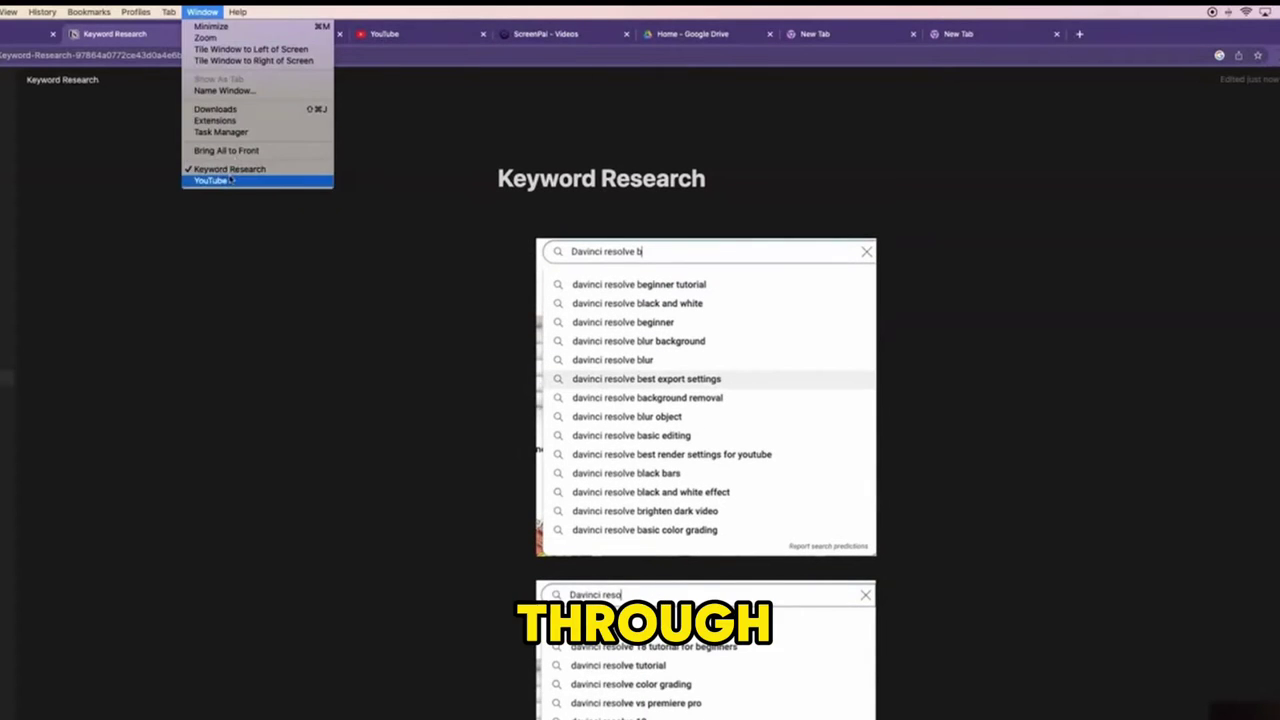
click(226, 169)
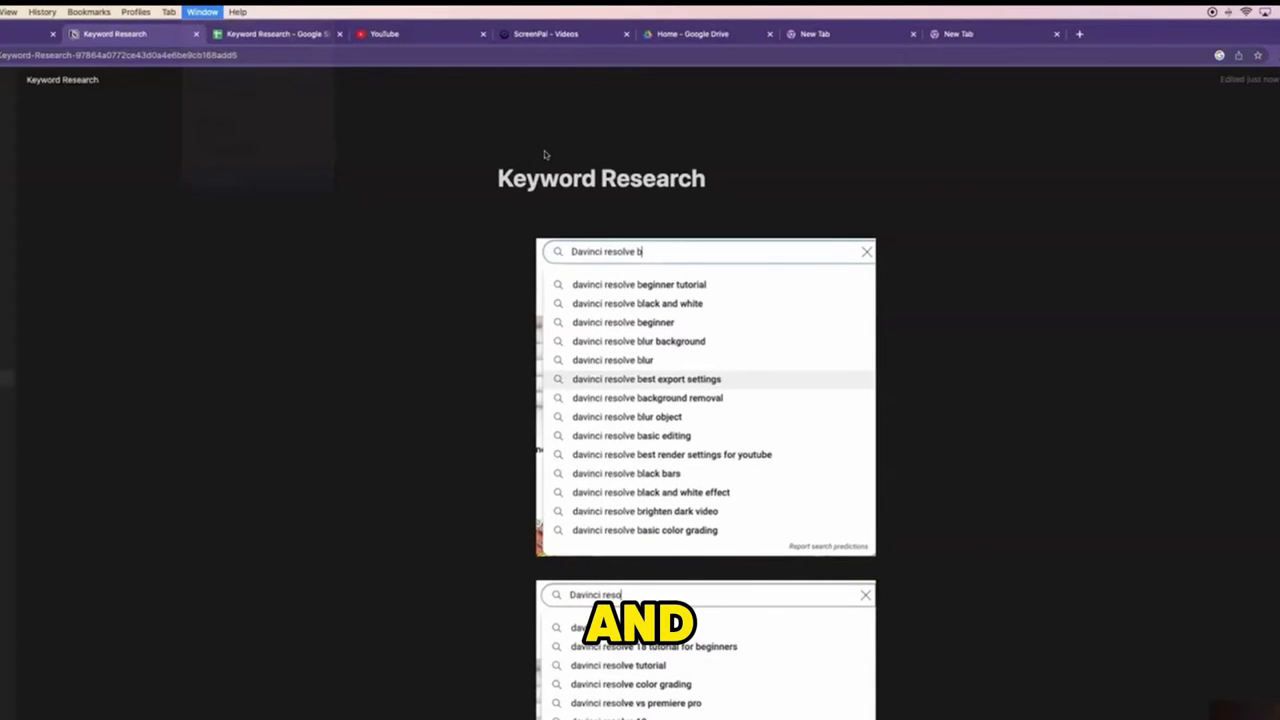
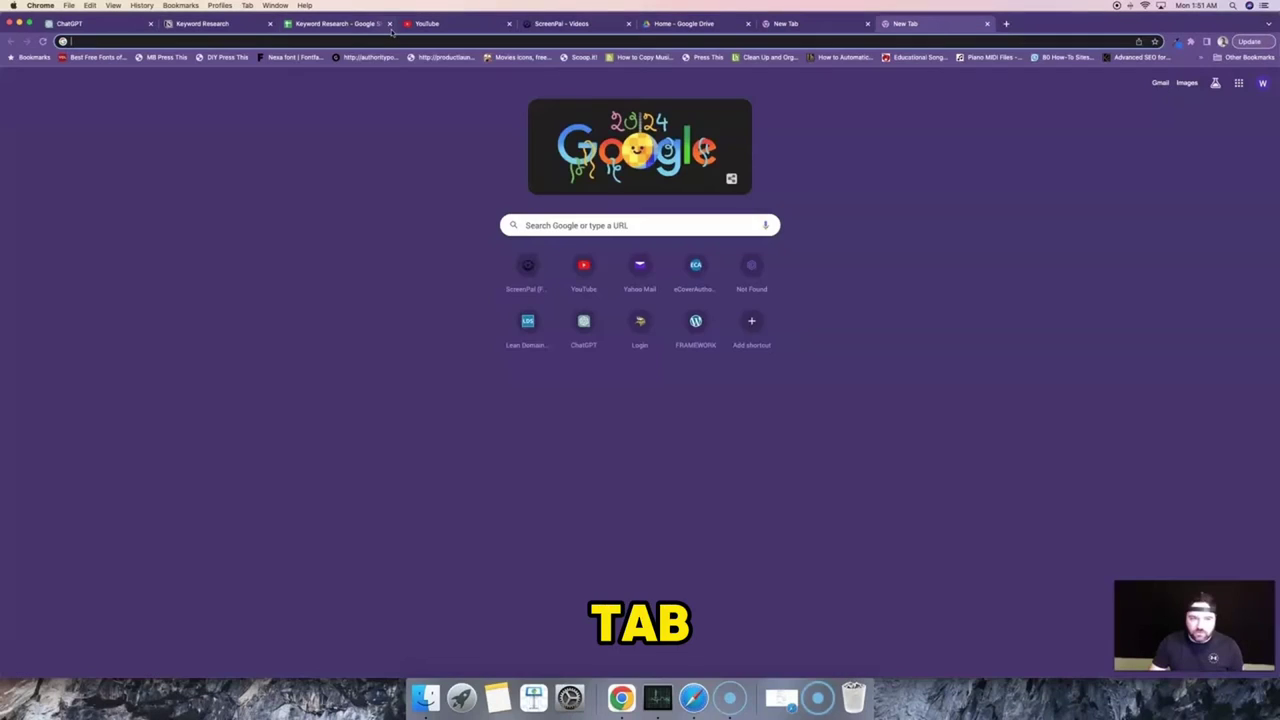
- Search Google for "keyword sheeter" and open the keywordsheeter.com website
text(keyword sheeter)
key(Return)
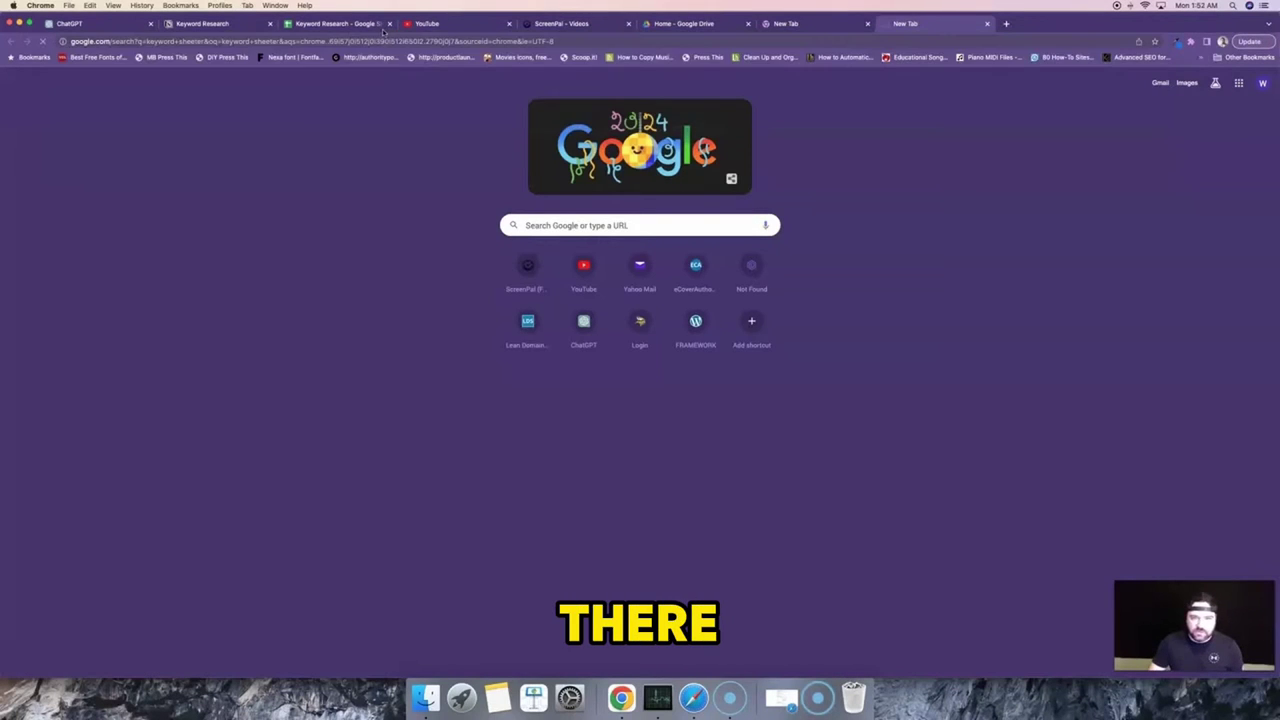
click(288, 163)
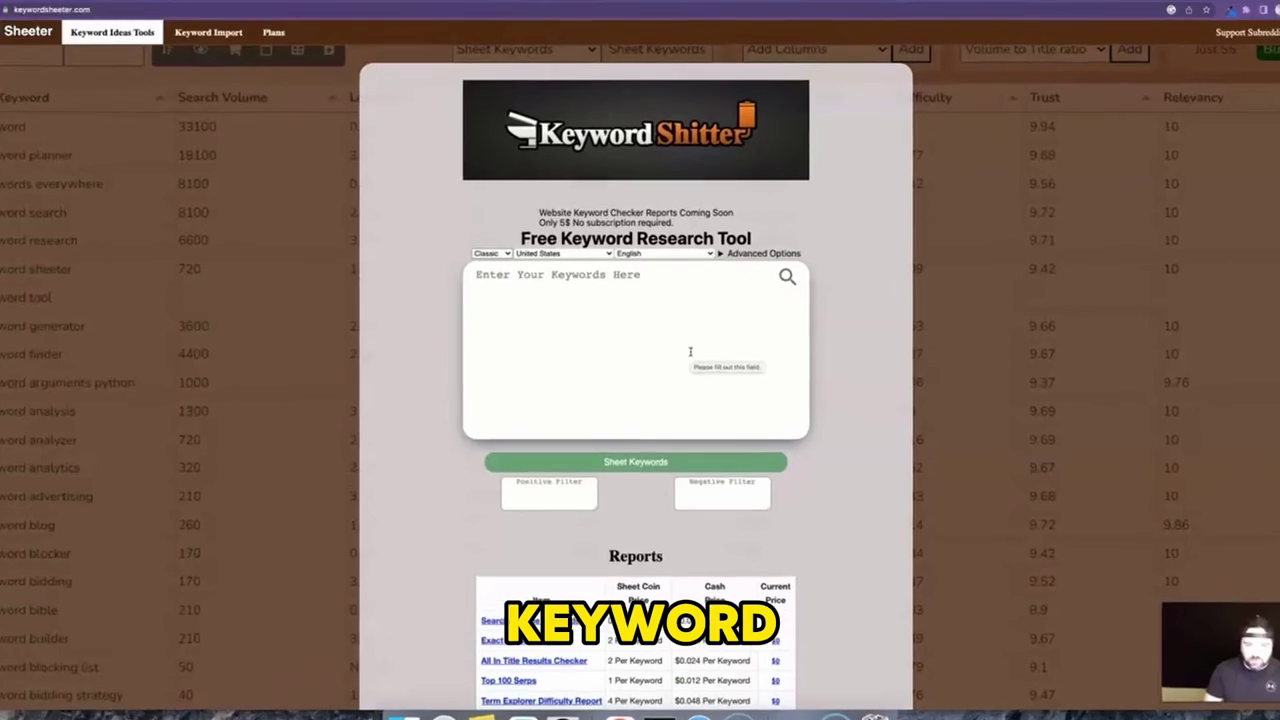
- Enter "Davinci Resolve" as the seed keyword in Keyword Sheeter, start generating keywords, and stop the run once the list has filled
text(Da)
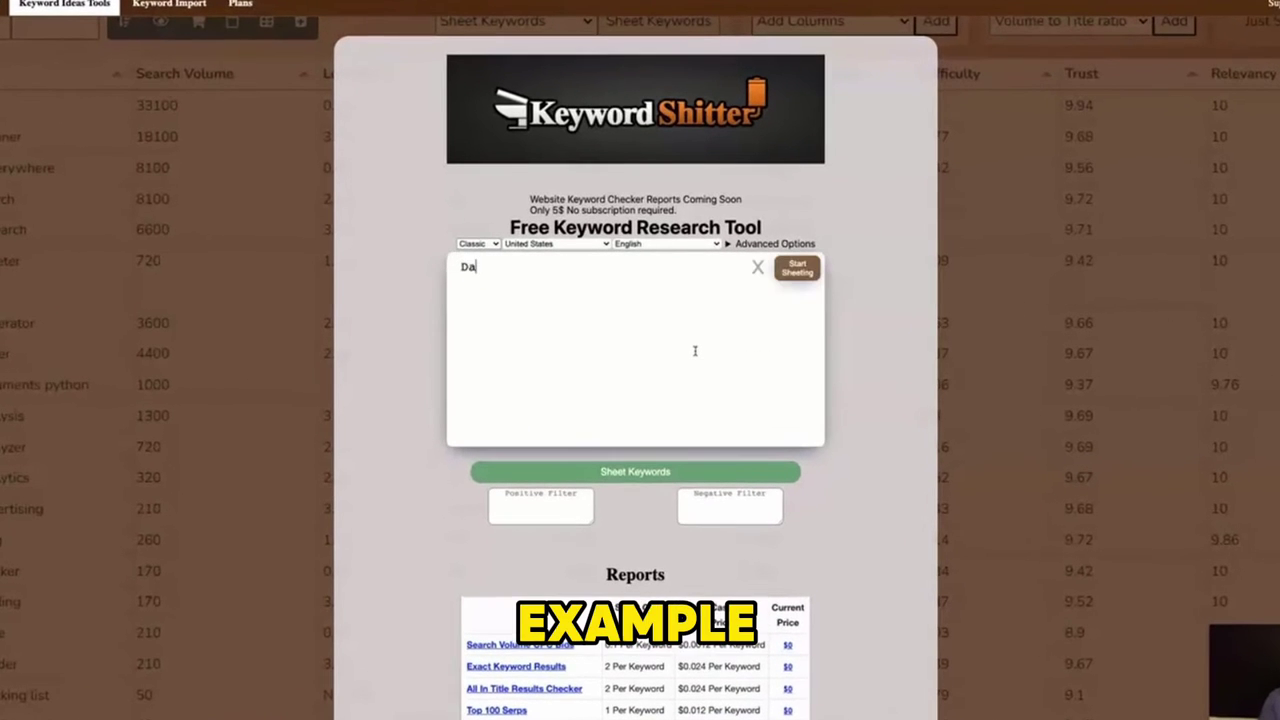
text(vinci R)
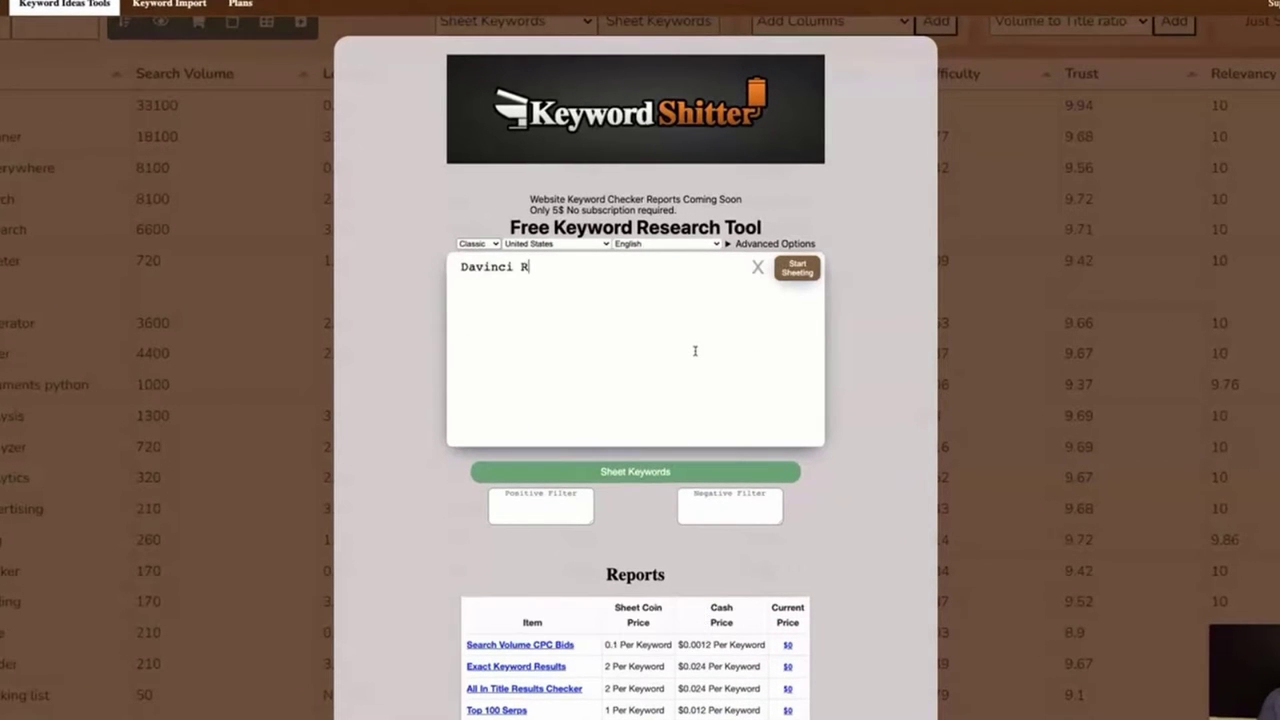
text(esolve)
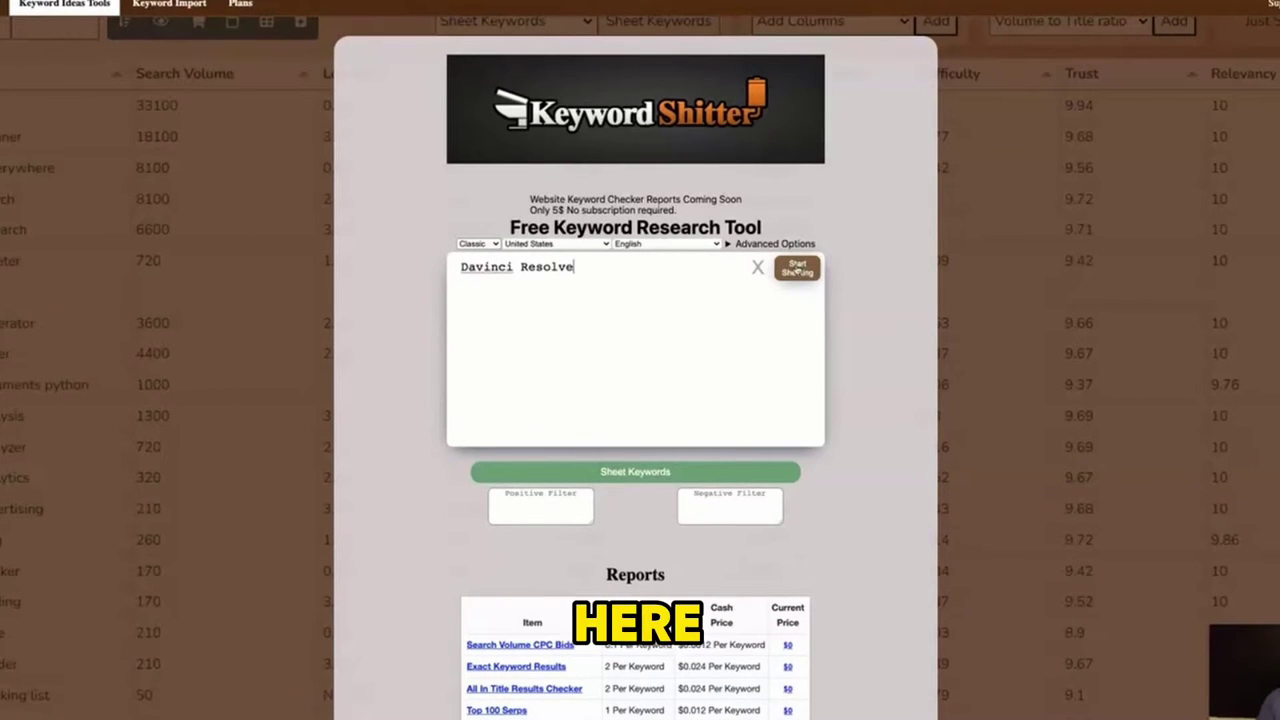
click(797, 268)
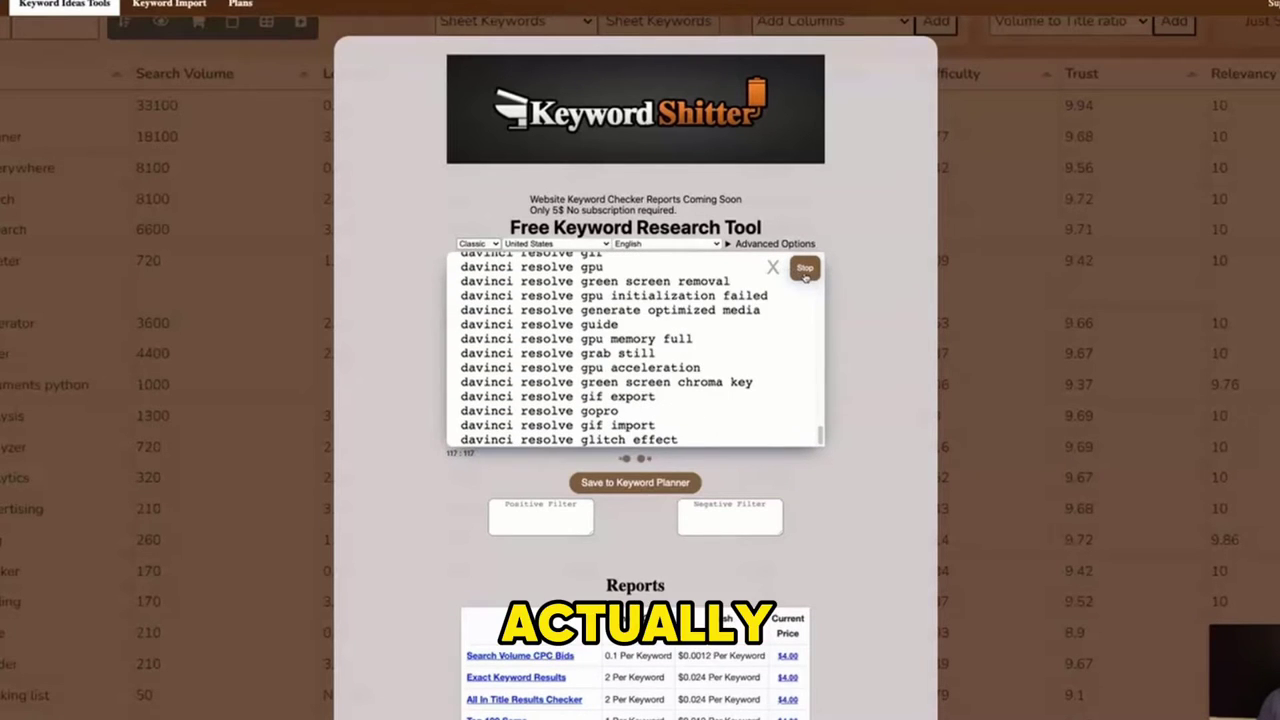
click(805, 270)
- Examine the generated list of Davinci Resolve keywords for popular and alphabetical variations
scroll(643, 314, up, 5)
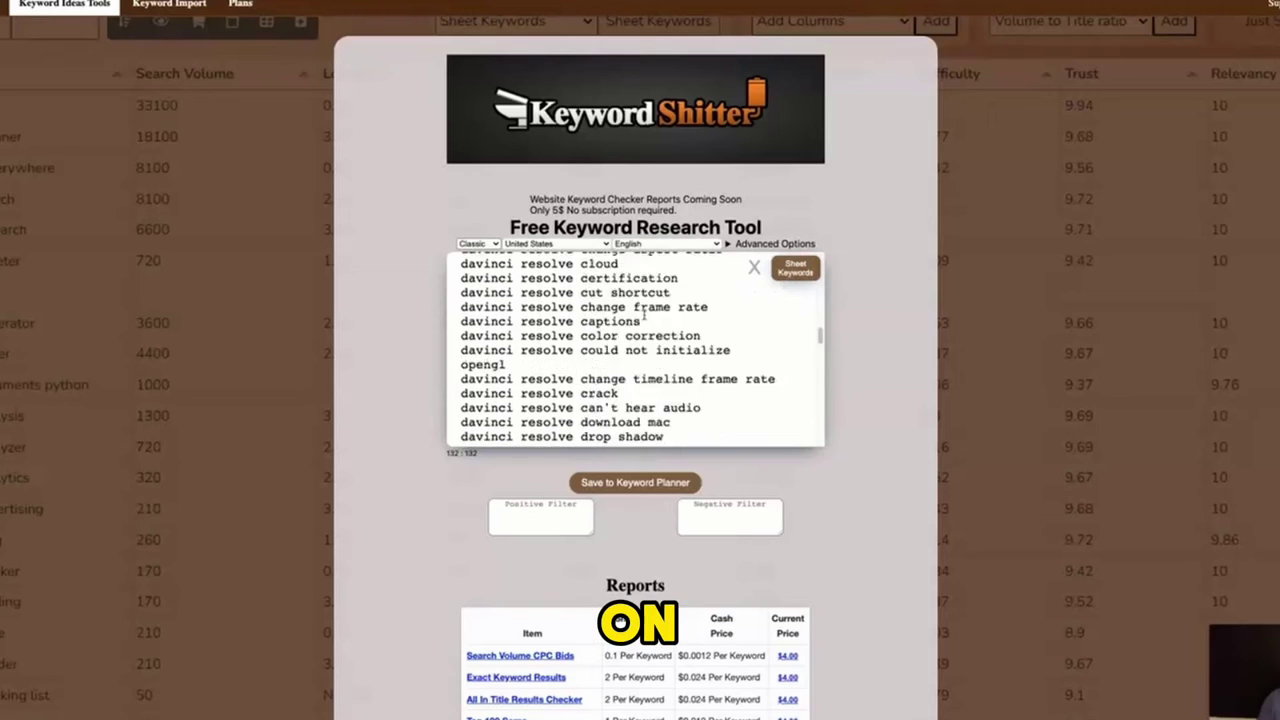
scroll(643, 314, up, 5)
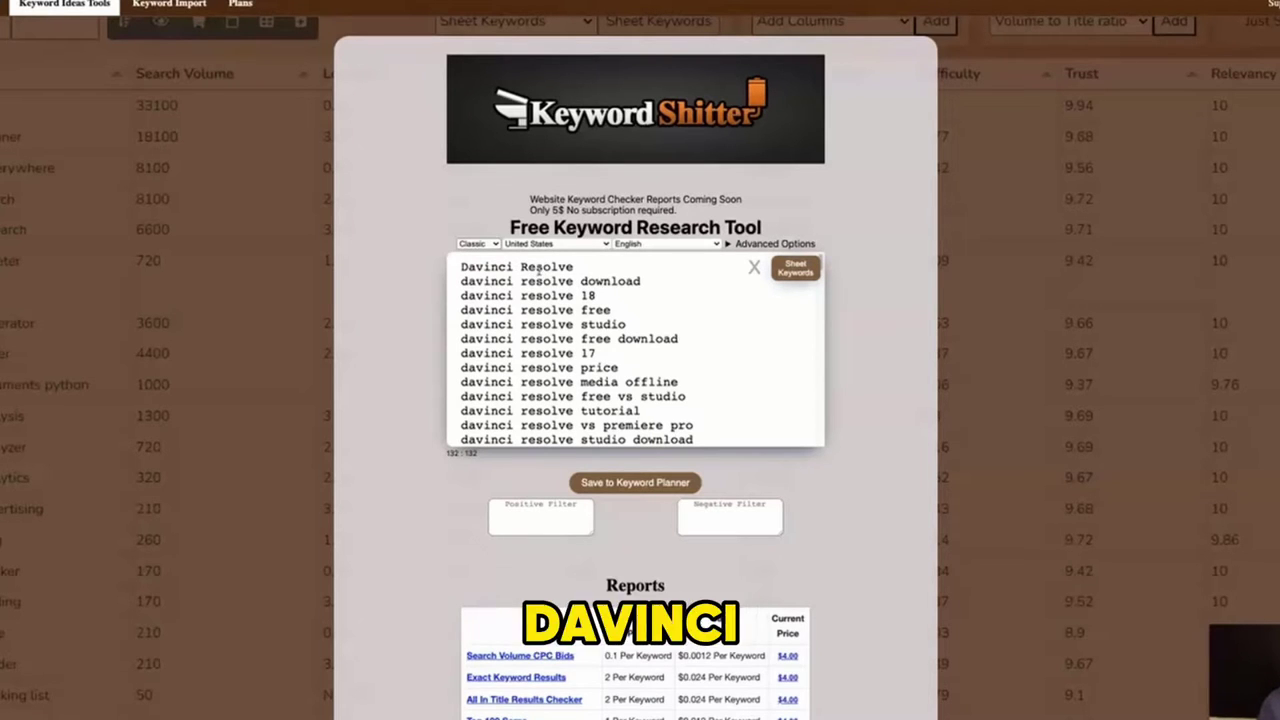
scroll(625, 285, down, 3)
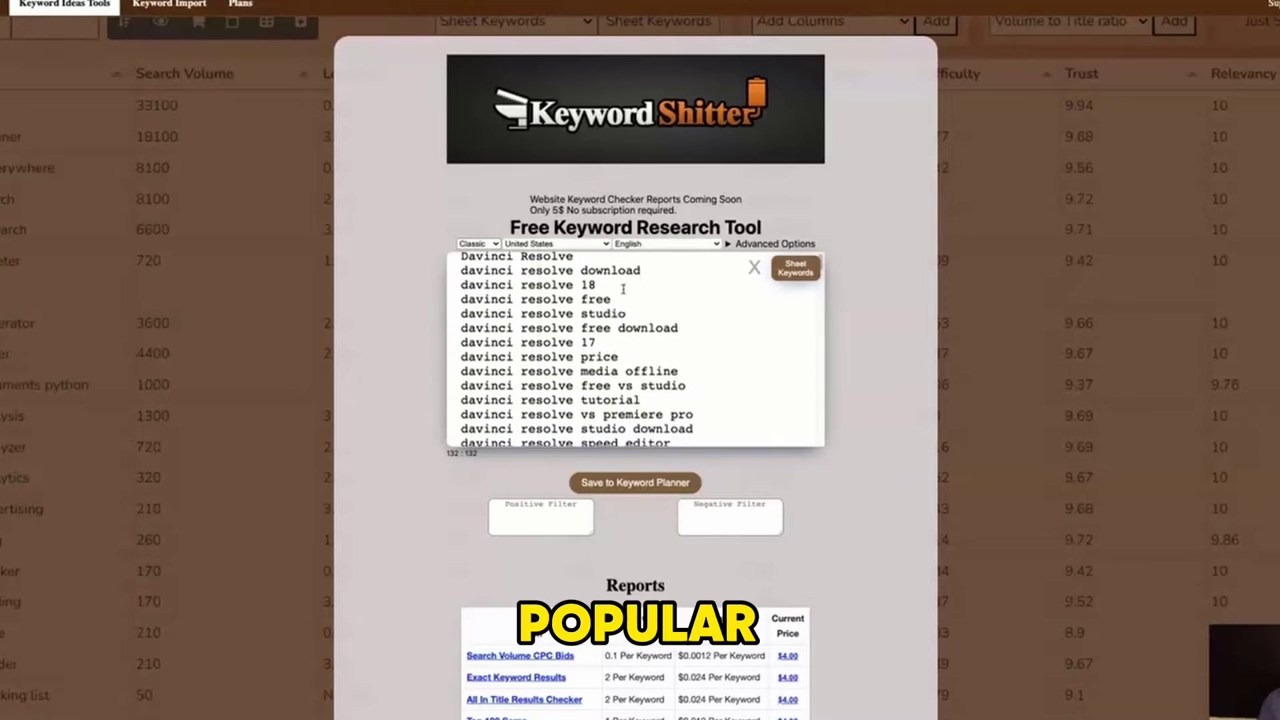
scroll(622, 290, down, 3)
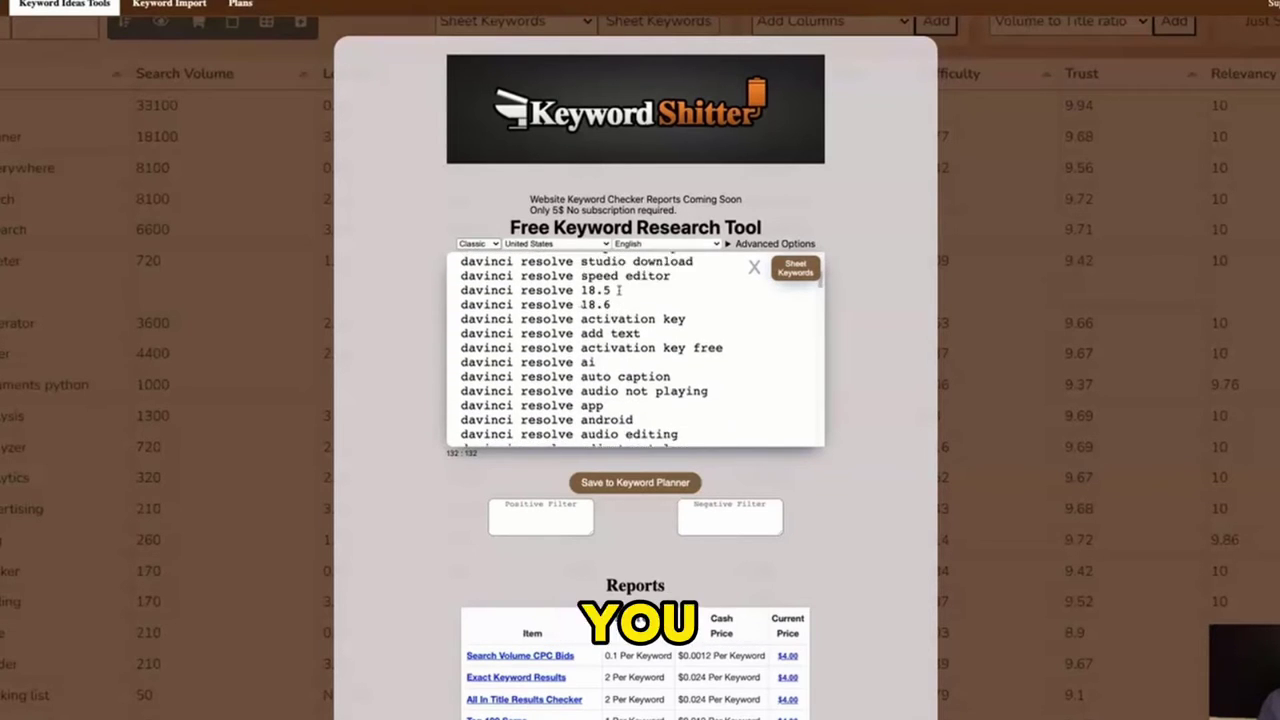
scroll(618, 290, up, 5)
scroll(618, 290, down, 5)
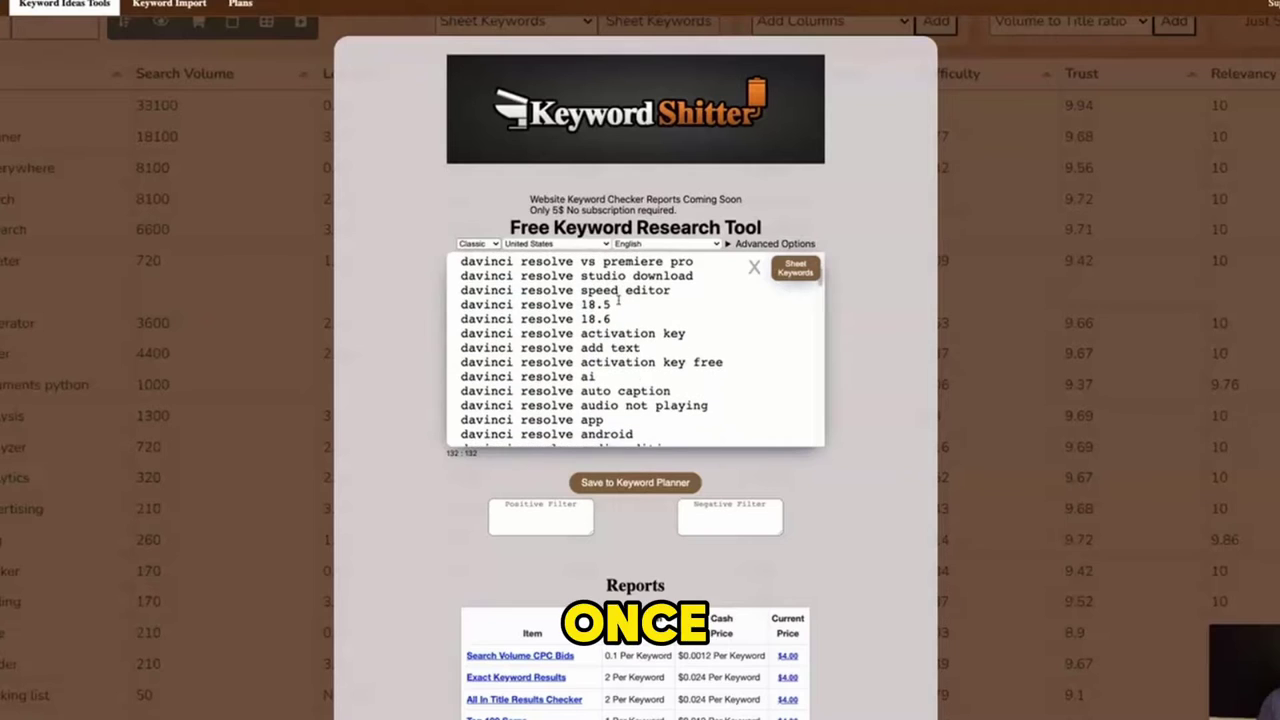
scroll(604, 329, down, 5)
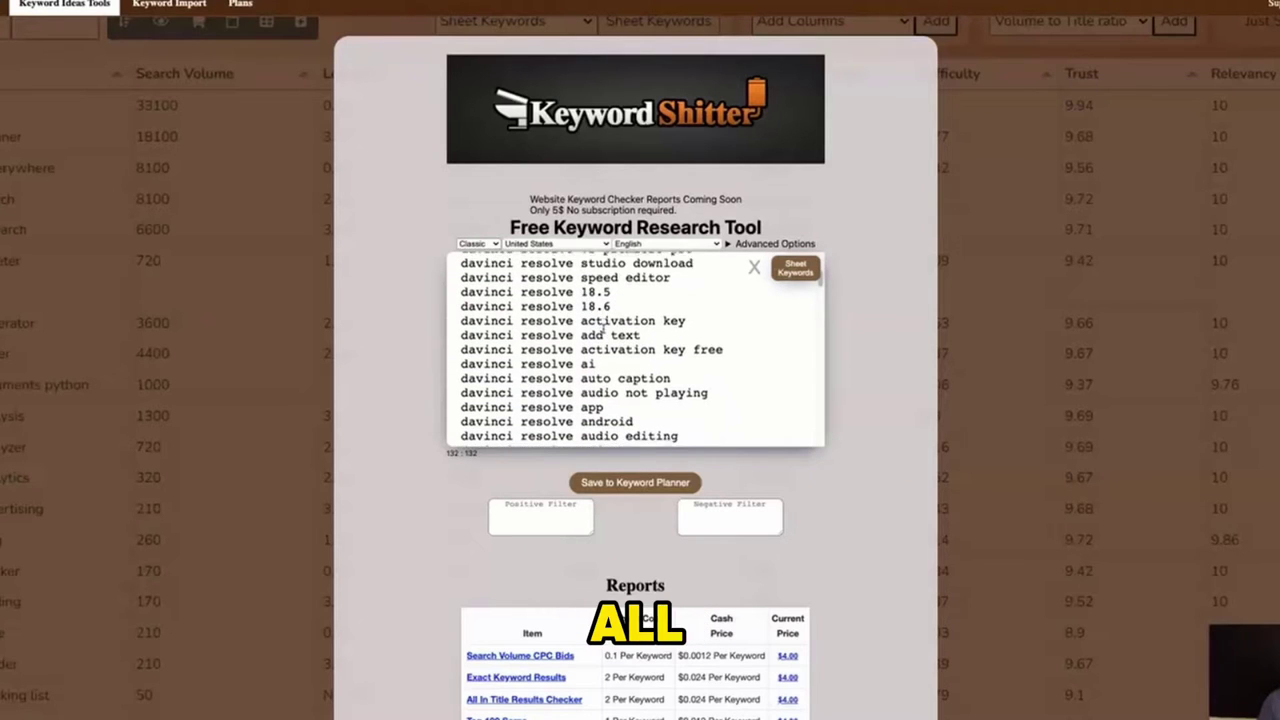
scroll(610, 335, down, 9)
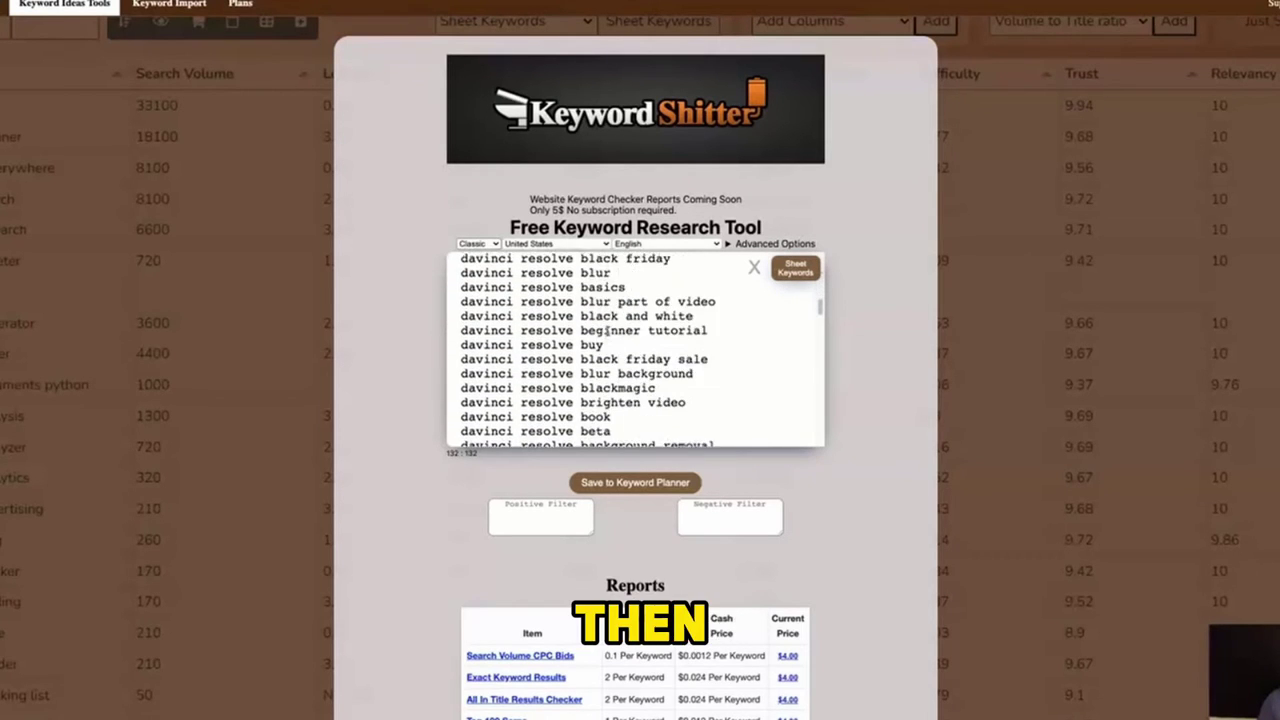
scroll(617, 346, down, 2)
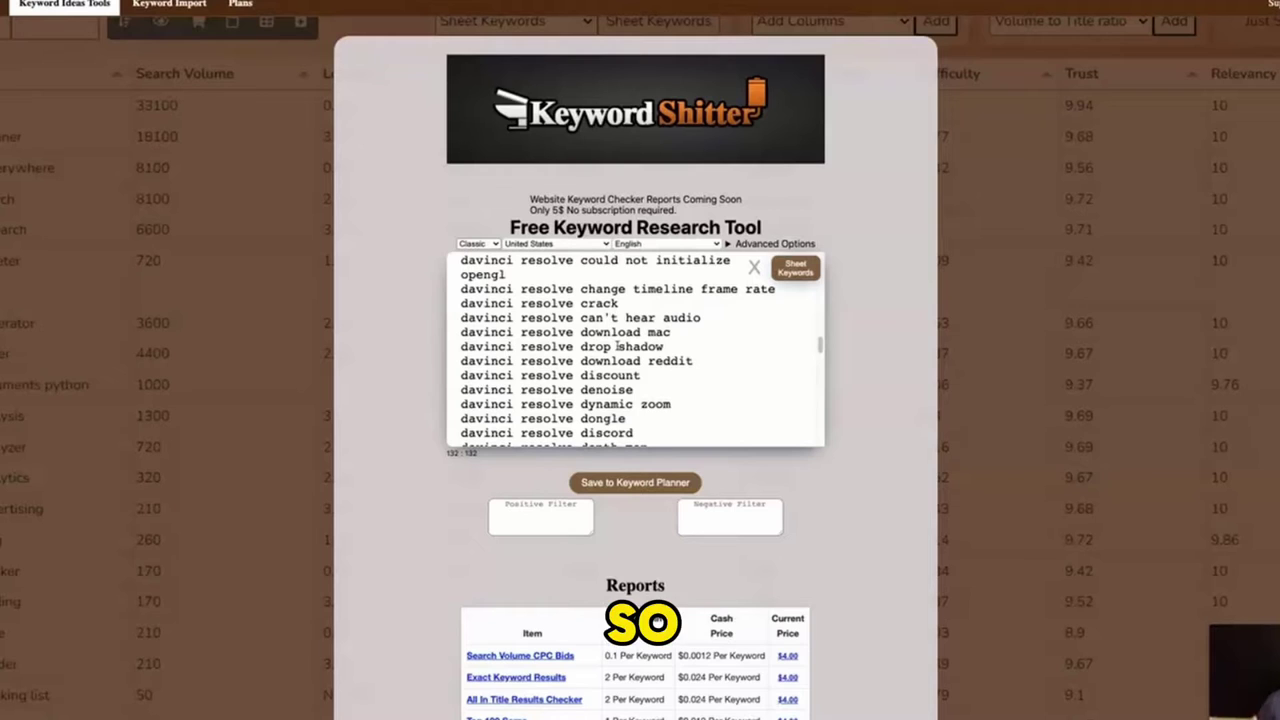
scroll(569, 380, up, 10)
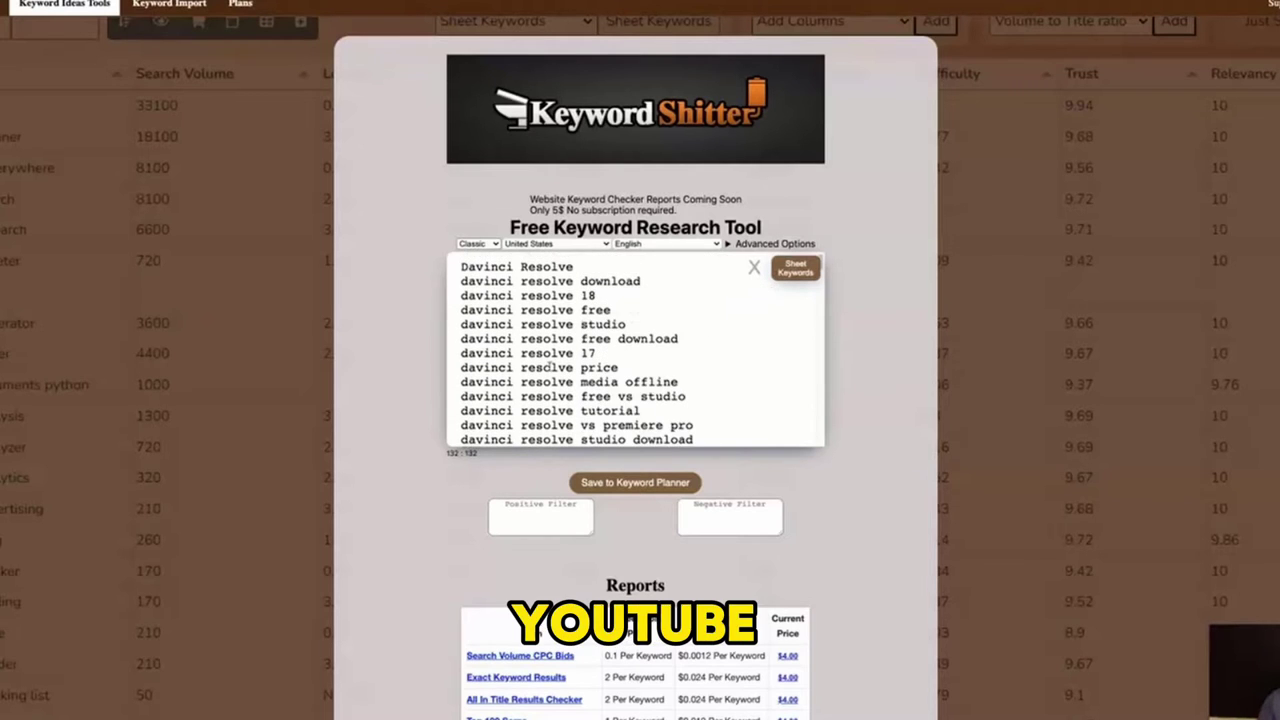
- Copy the entire generated keyword list and paste it as values only into the Keyword Research spreadsheet starting at cell A3
triple_click(509, 270)
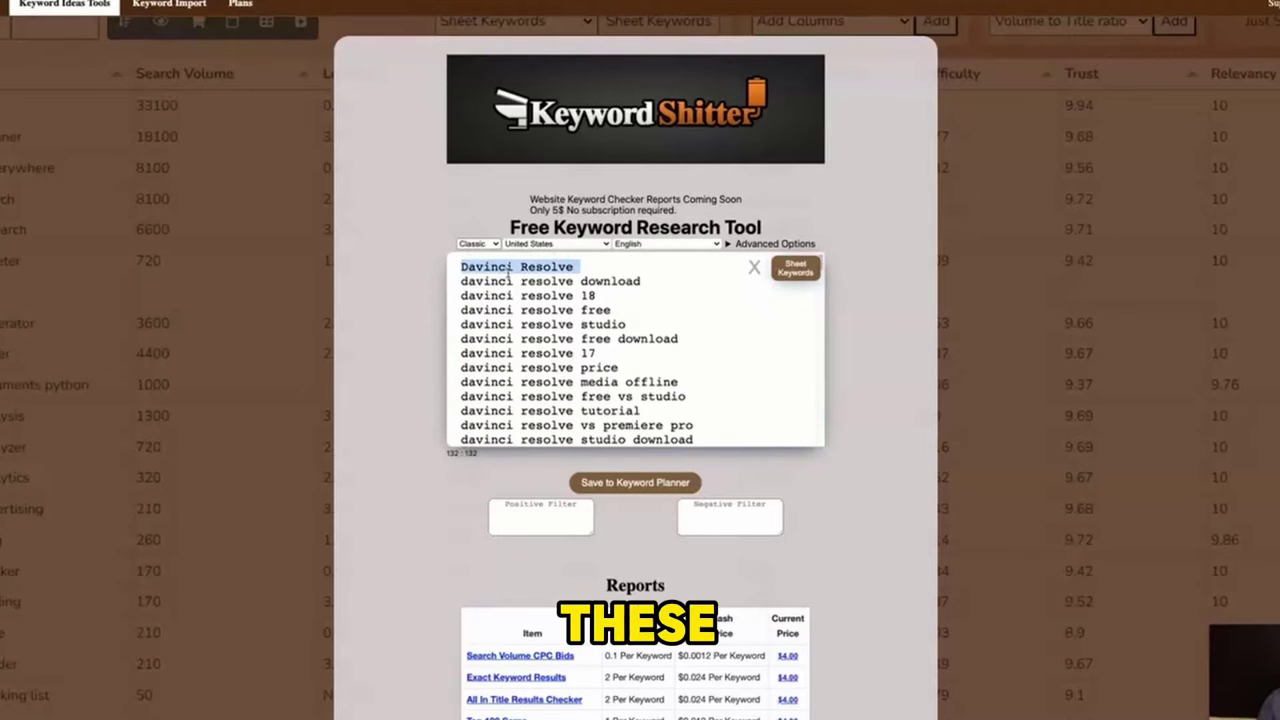
key(ctrl+a)
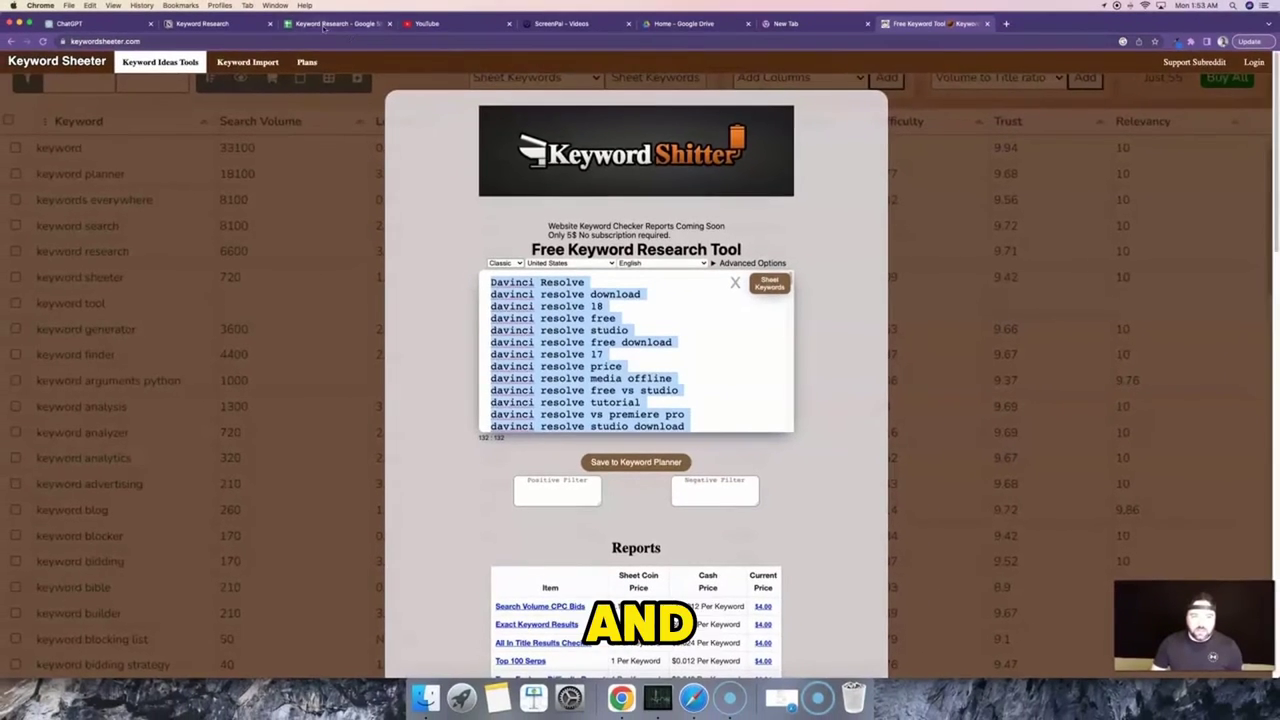
click(330, 23)
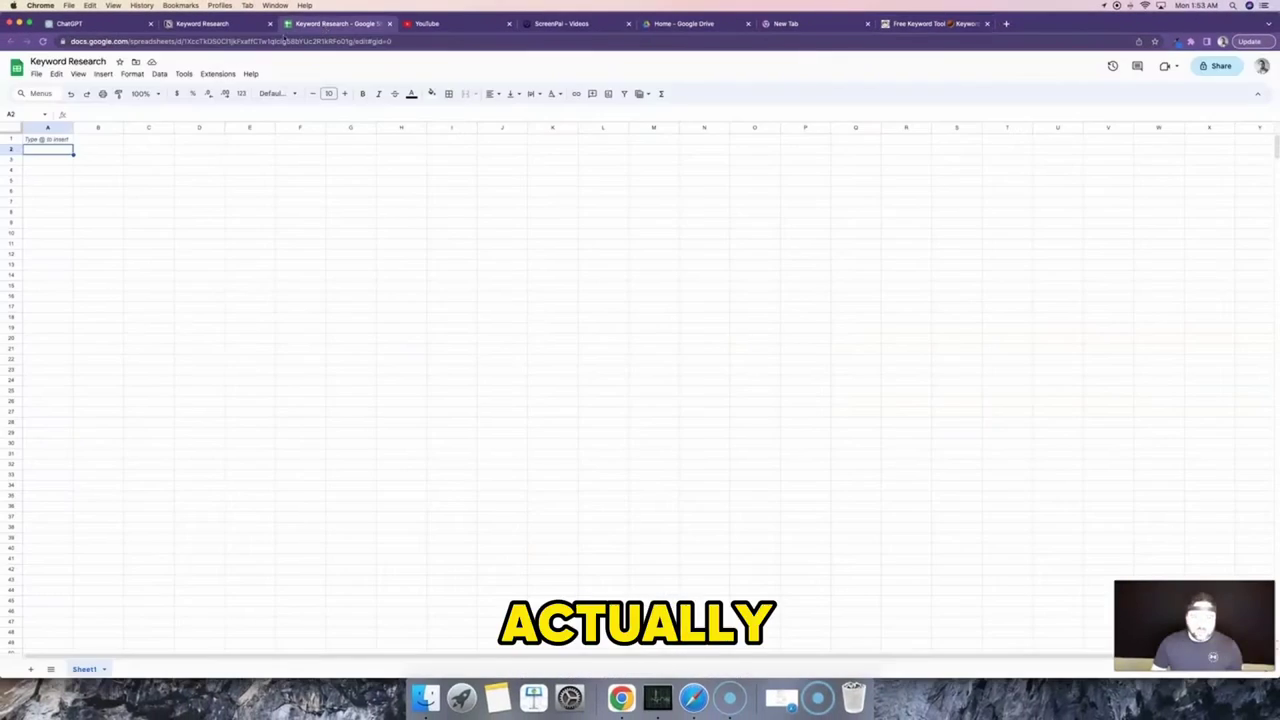
right_click(49, 162)
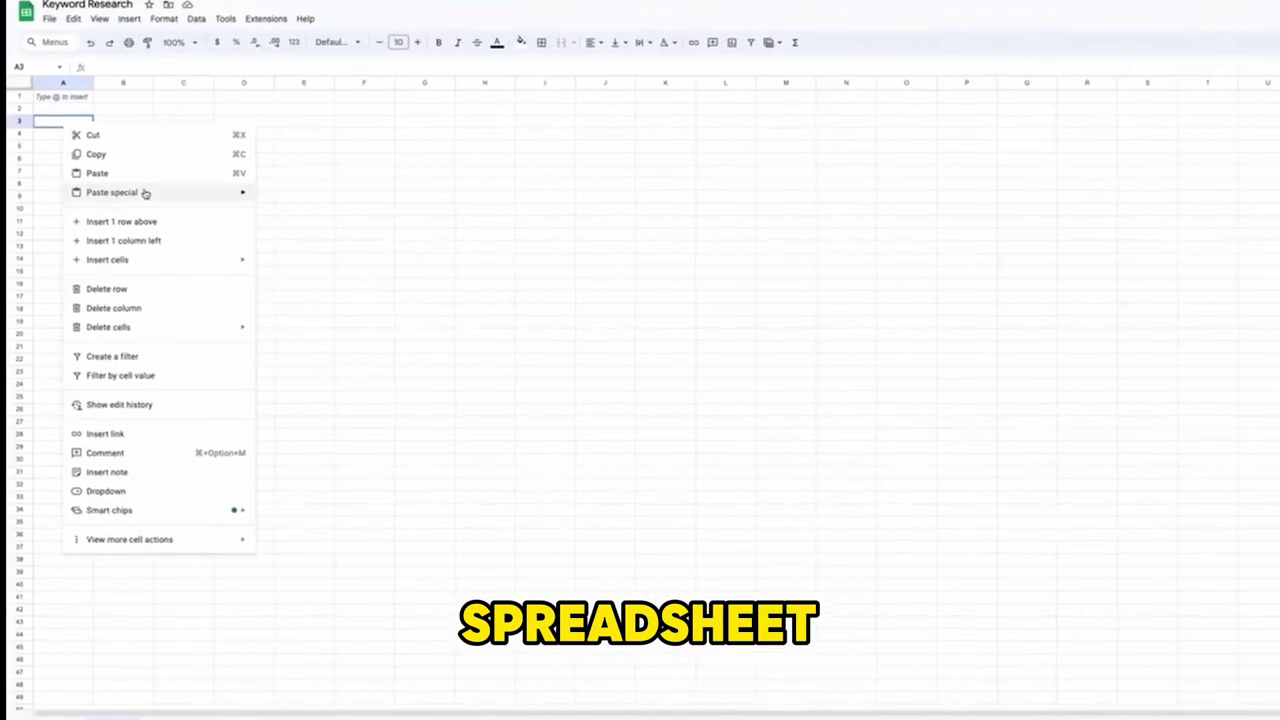
mouse_move(145, 193)
click(309, 196)
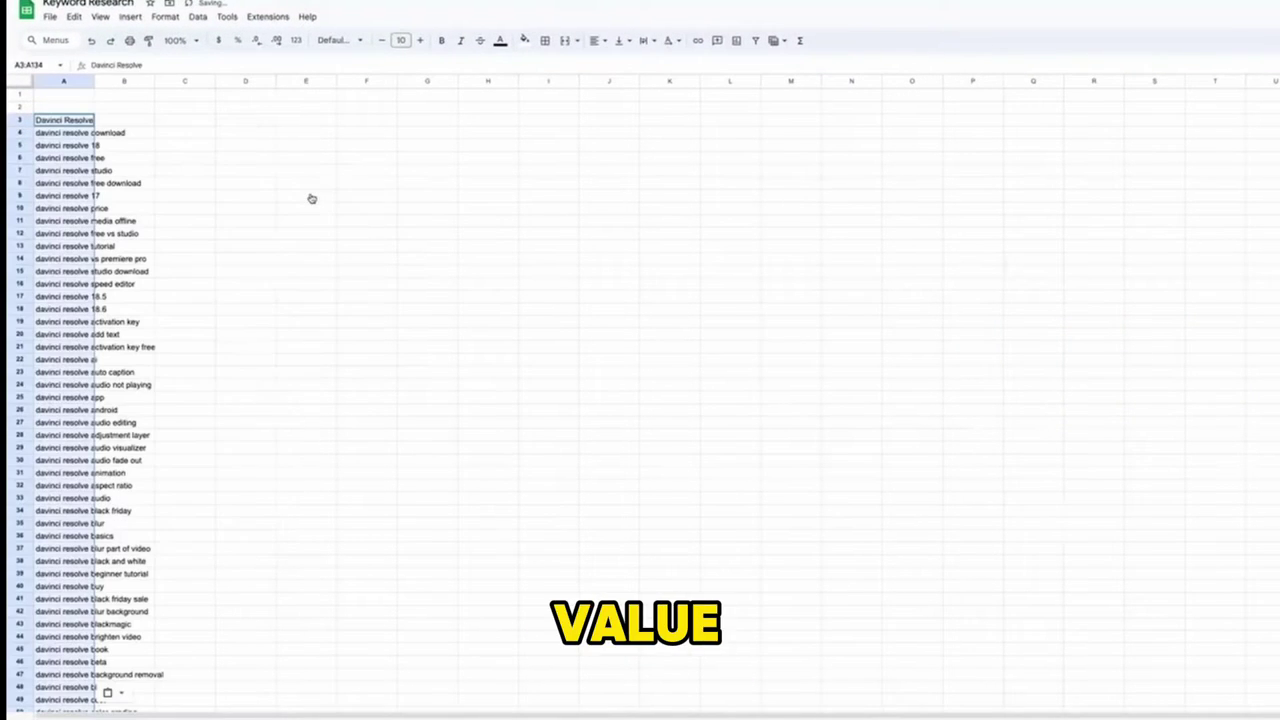
- Fit column A's width to the pasted keywords and review the list down to its end
double_click(94, 82)
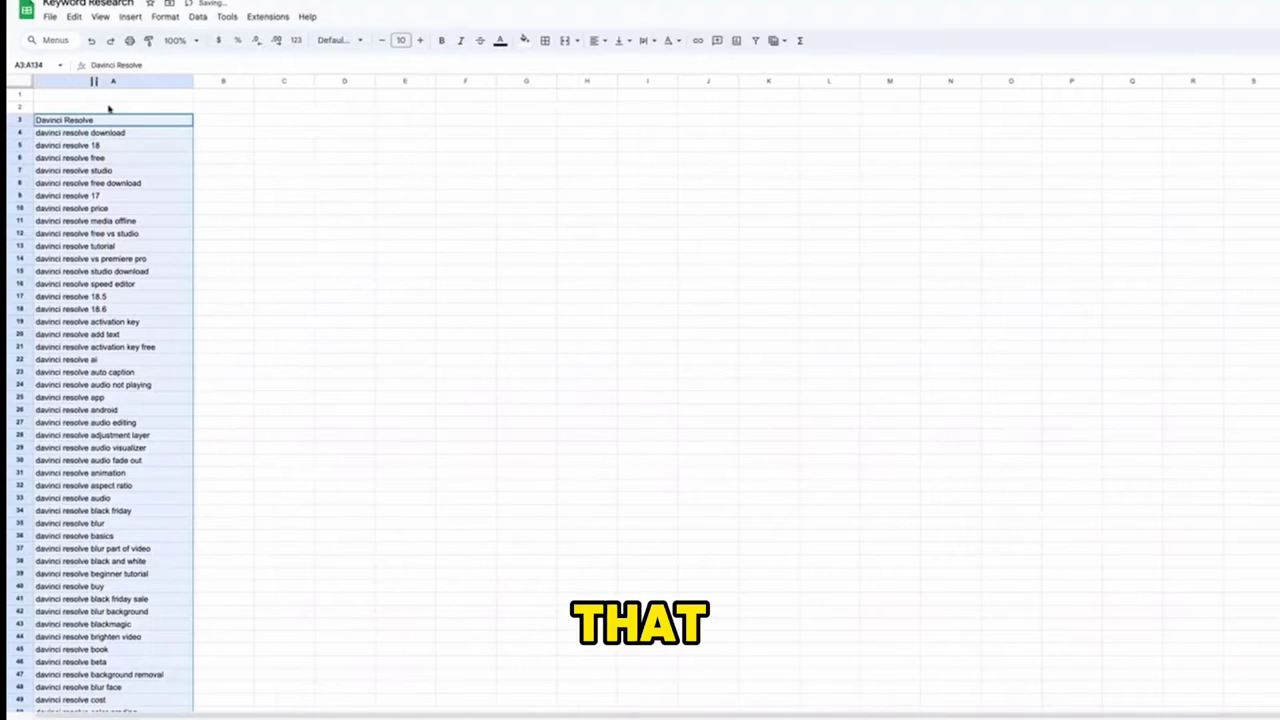
scroll(127, 257, down, 15)
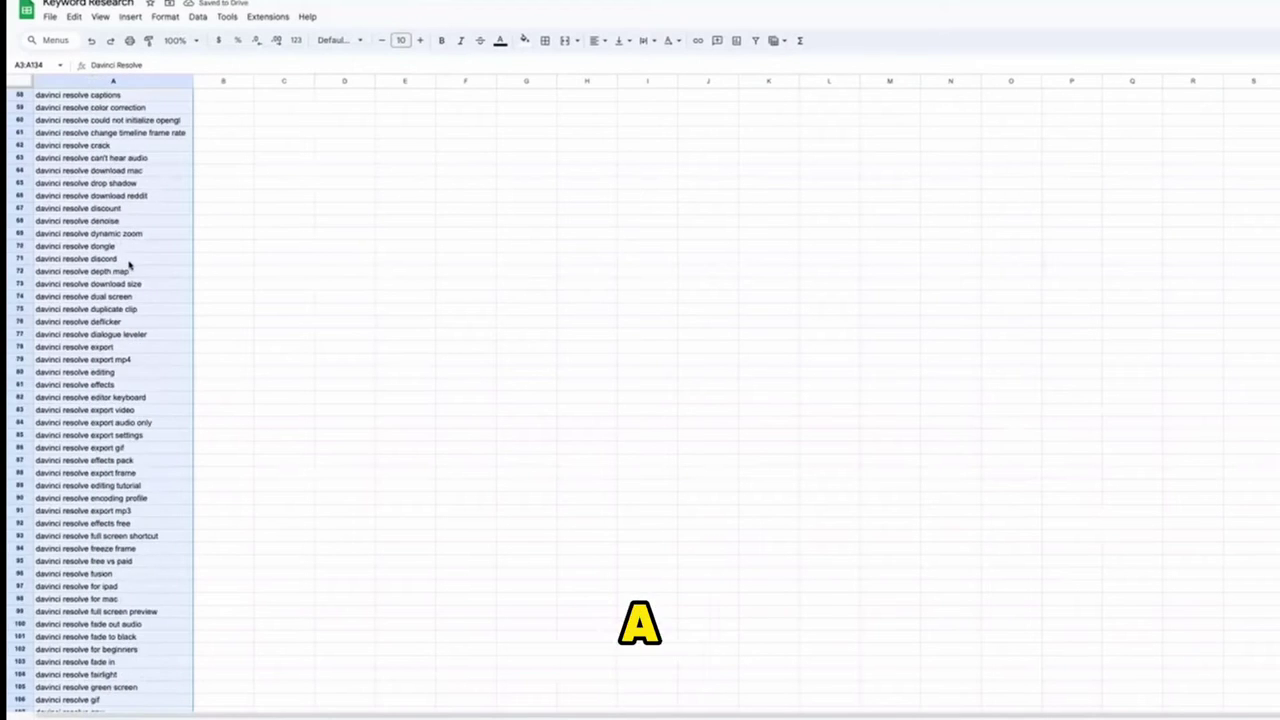
scroll(128, 262, down, 15)
scroll(128, 262, up, 20)
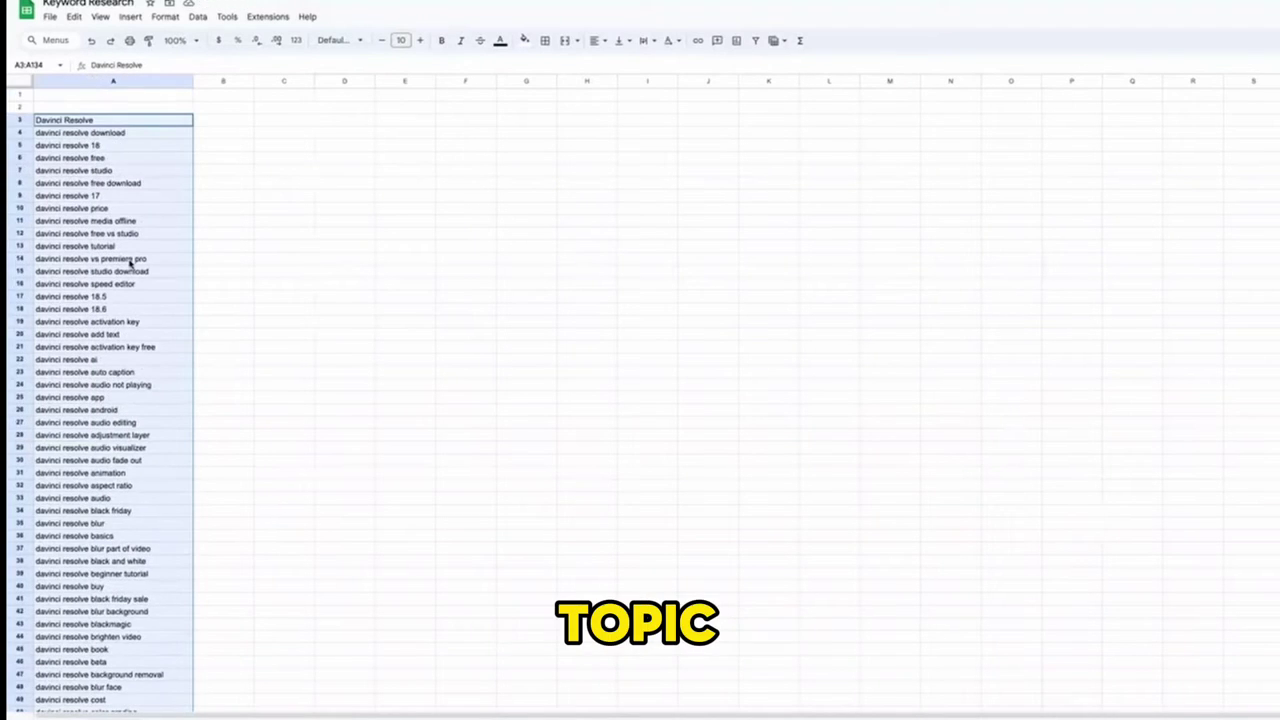
- Return to the incognito YouTube window, trim the search text to "Davinci resolve" and put an underscore in front of it to get prefix suggestions
click(280, 5)
click(296, 145)
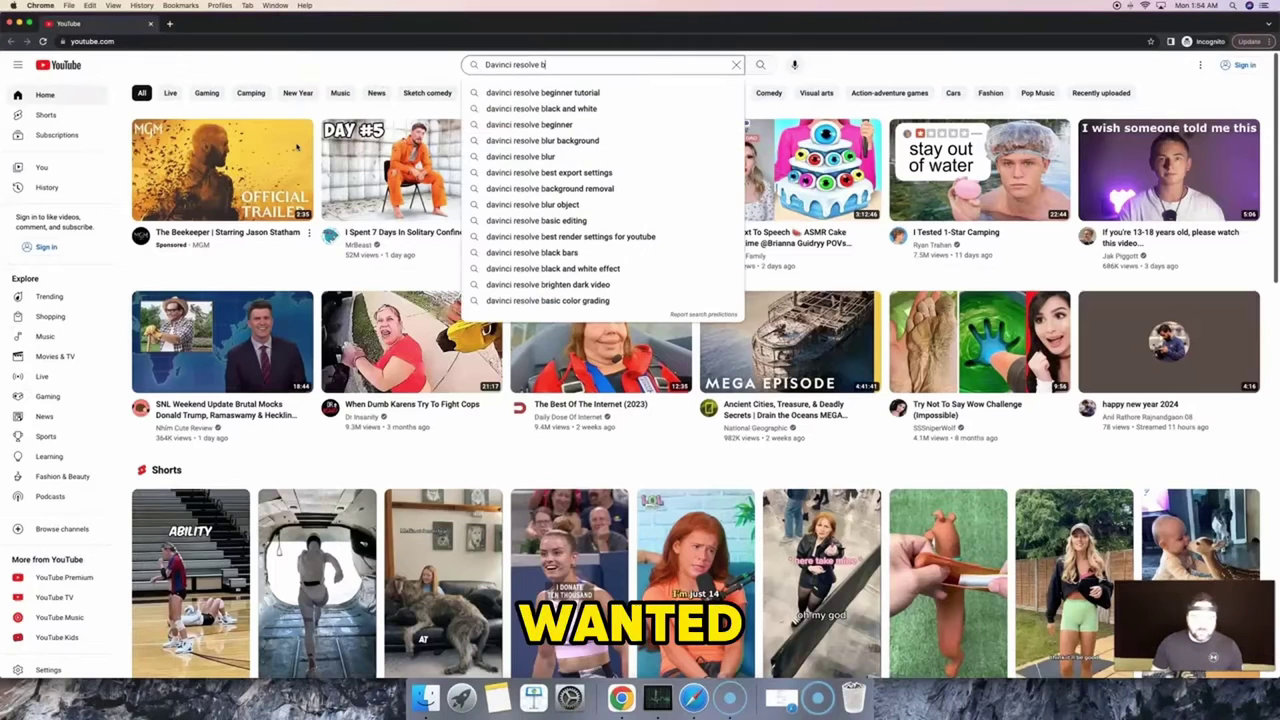
key(BackSpace)
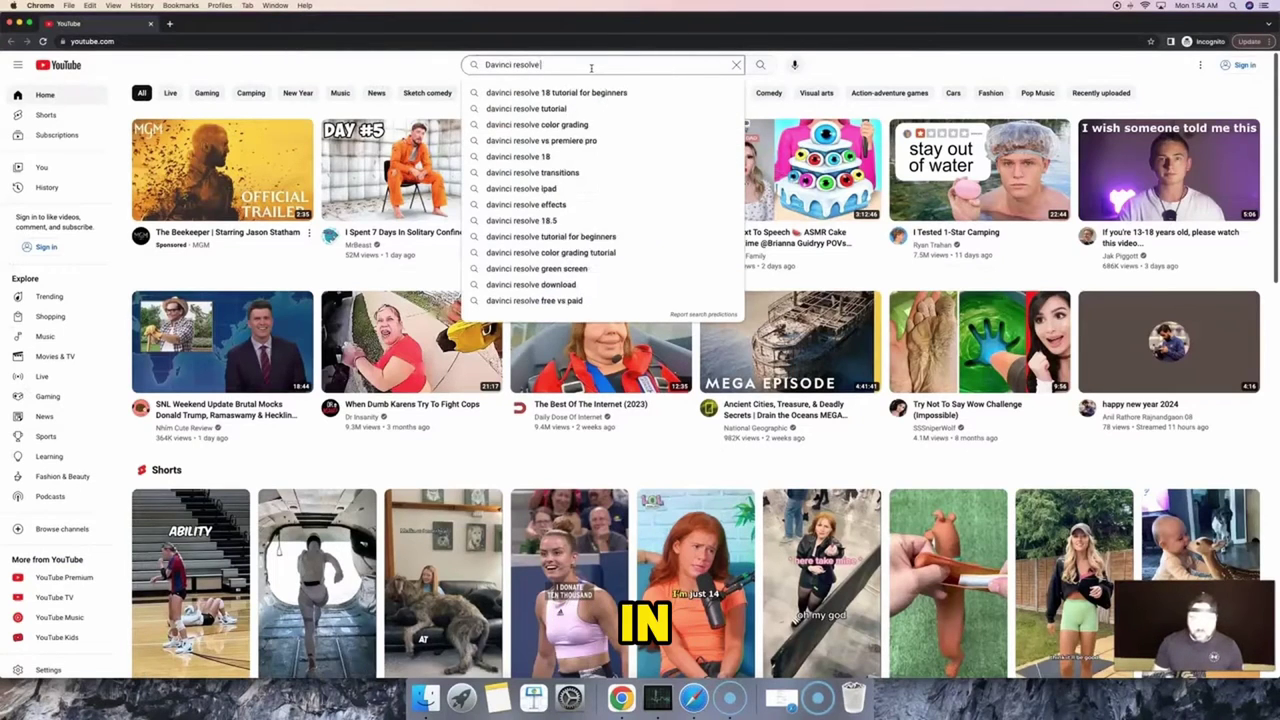
key(BackSpace)
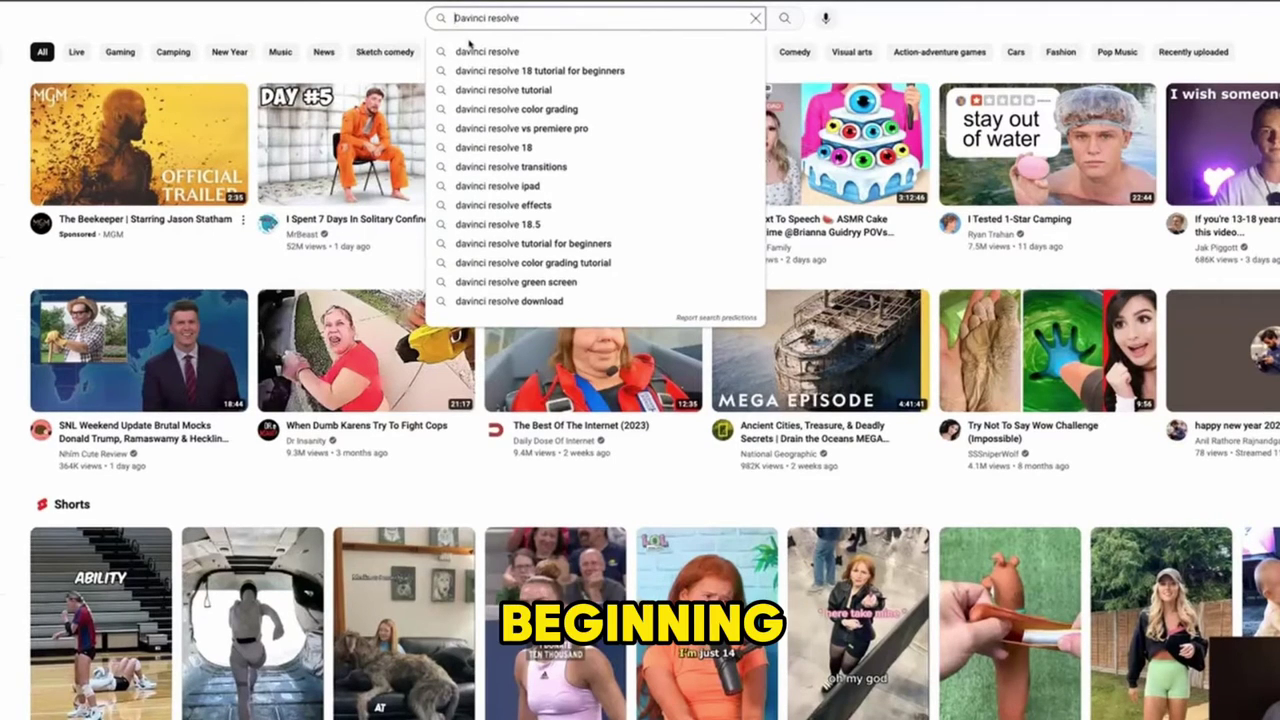
text(_)
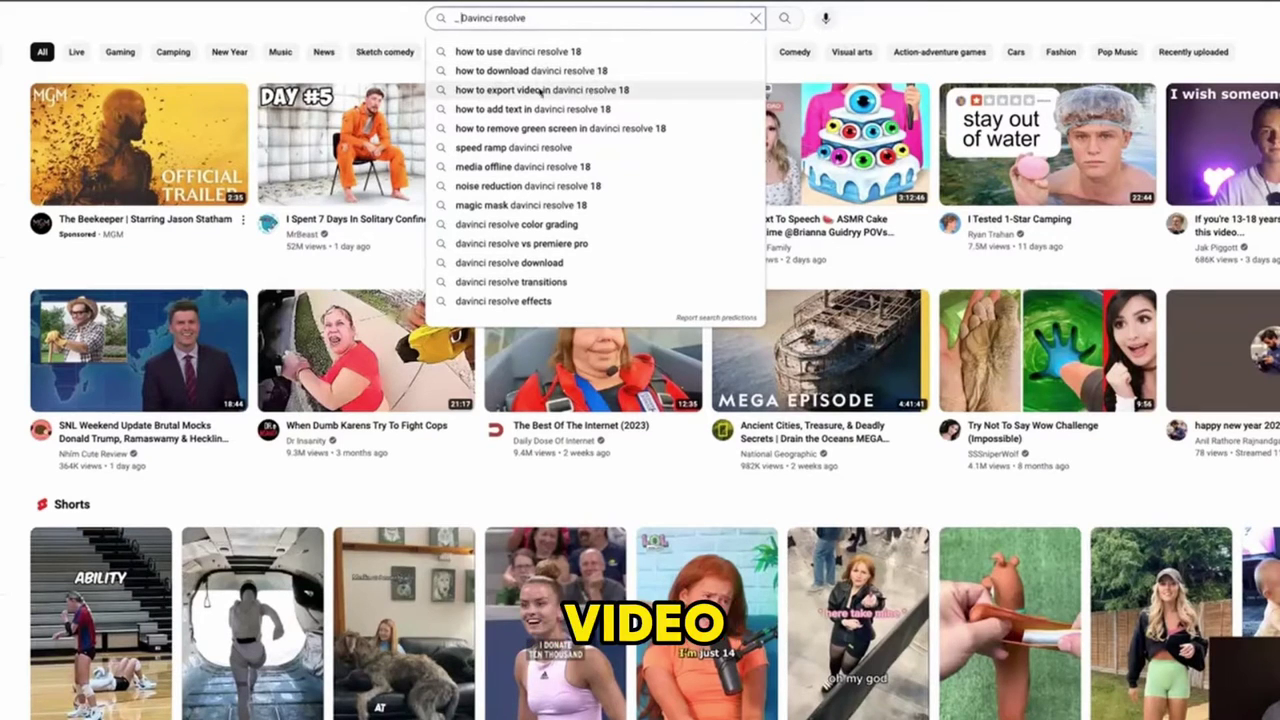
- Replace the YouTube search text with "How to _ Davinci resolve" to get wildcard suggestions
triple_click(538, 18)
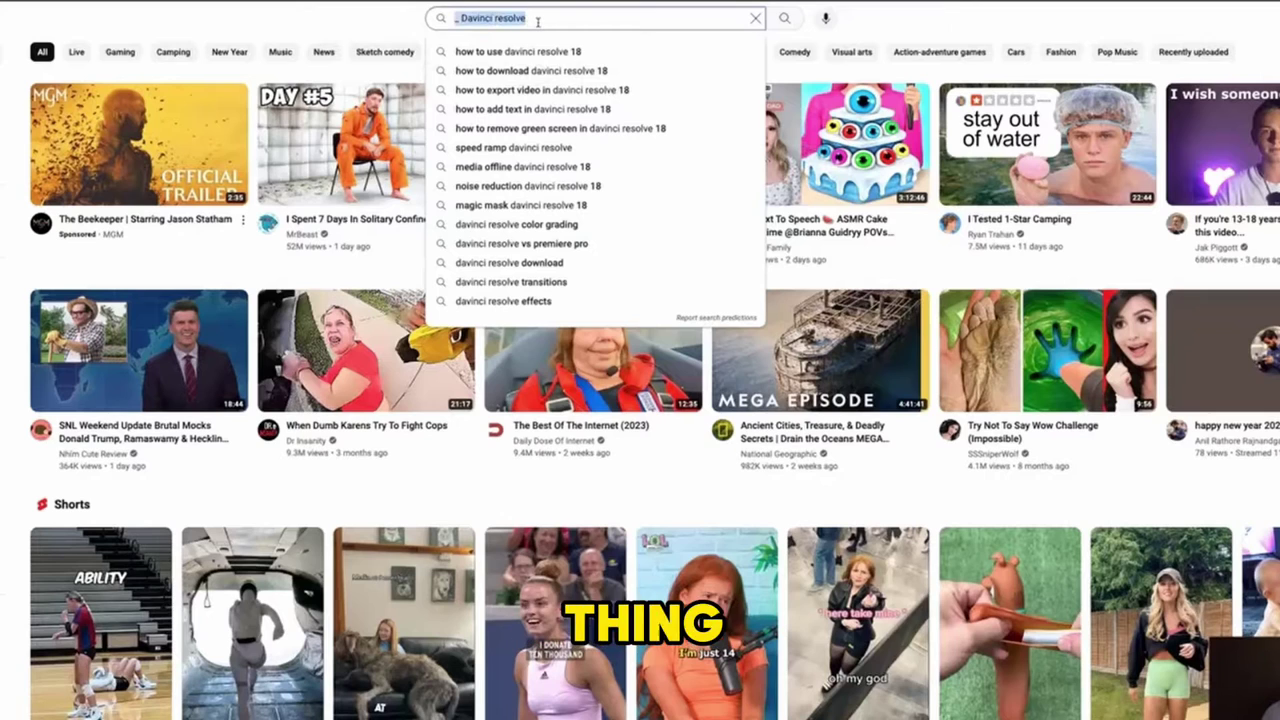
key(BackSpace)
text(How)
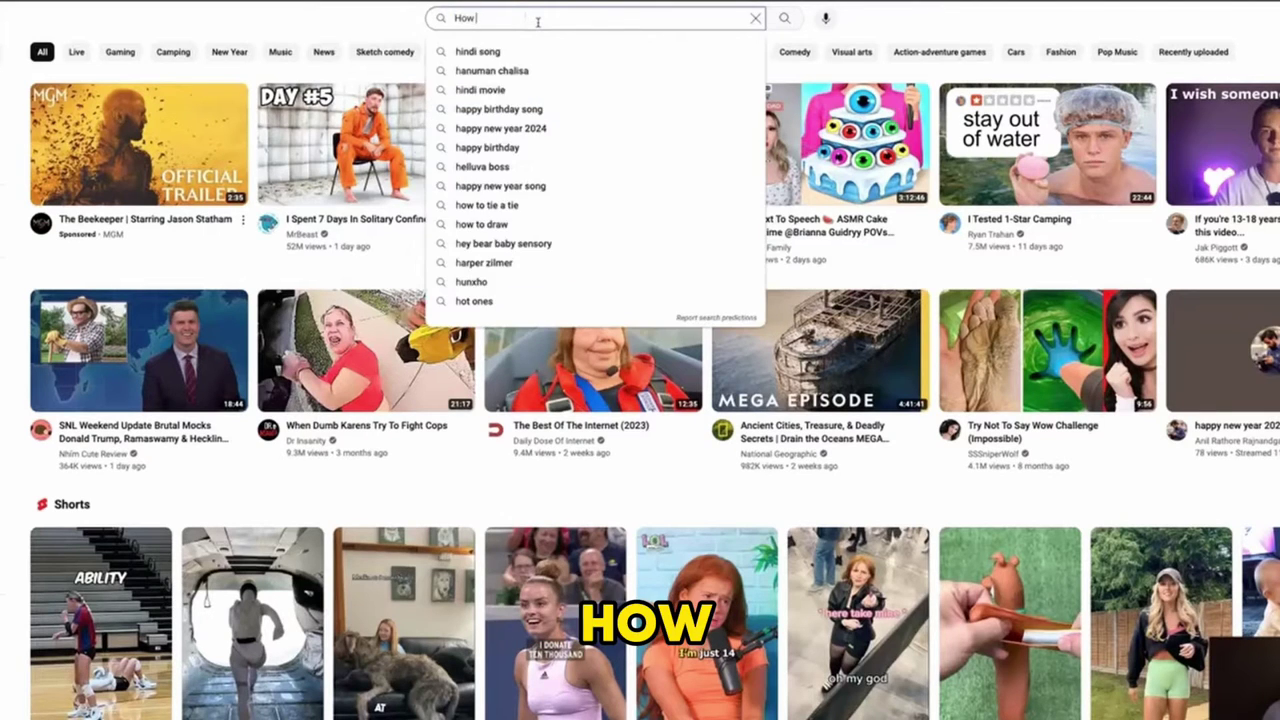
text( to _ Dav)
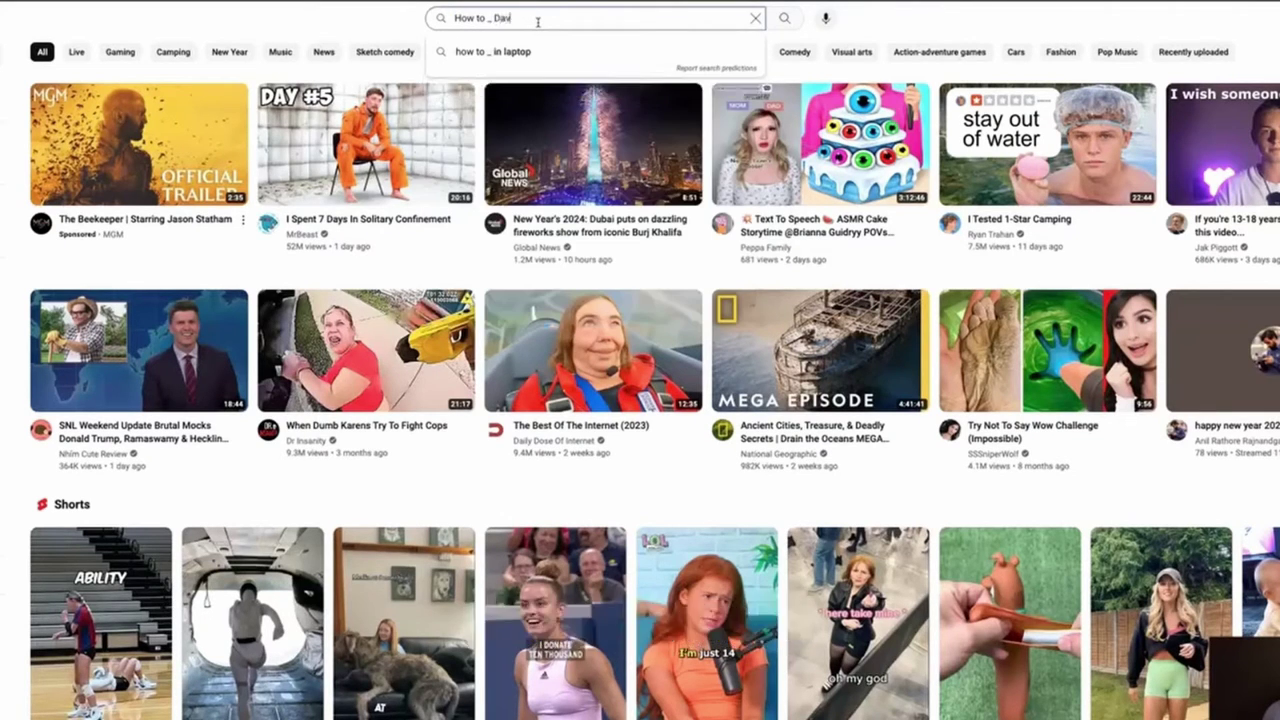
text(inci resolve)
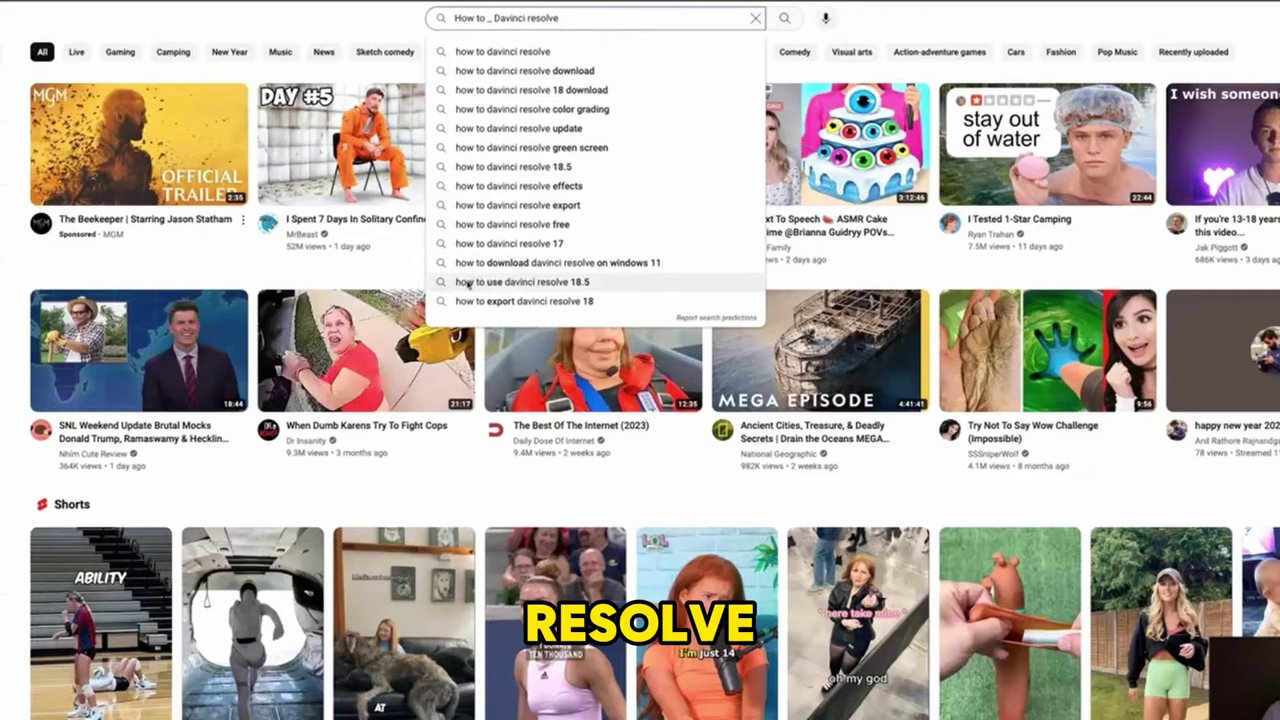
- Replace the search text with "How to _ Microsoft excel" to look up wildcard suggestions for that topic
triple_click(563, 20)
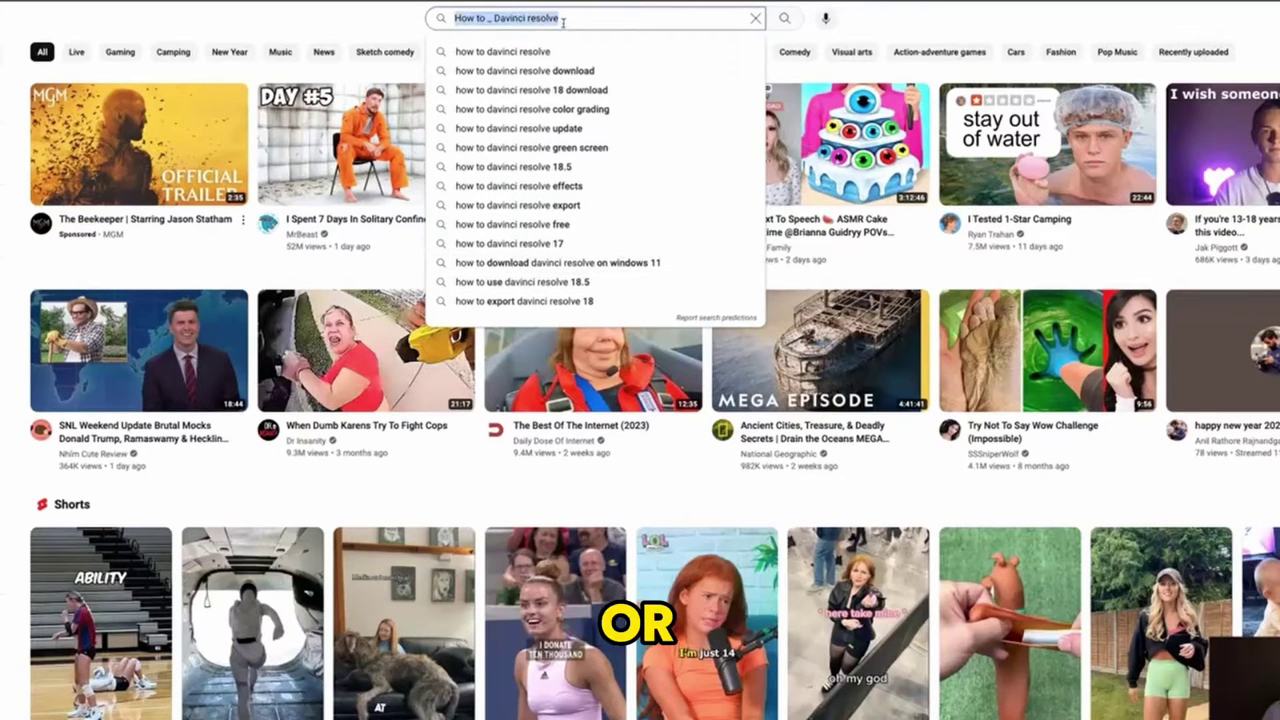
text(How)
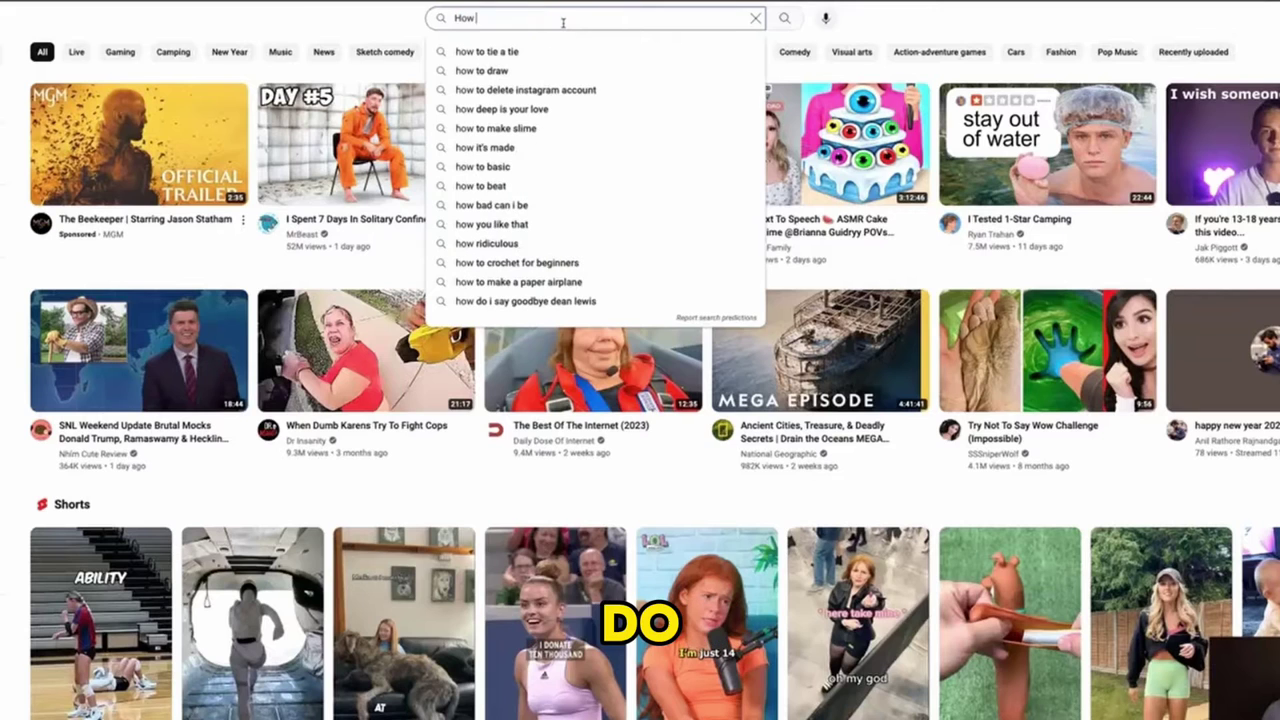
text( to _ )
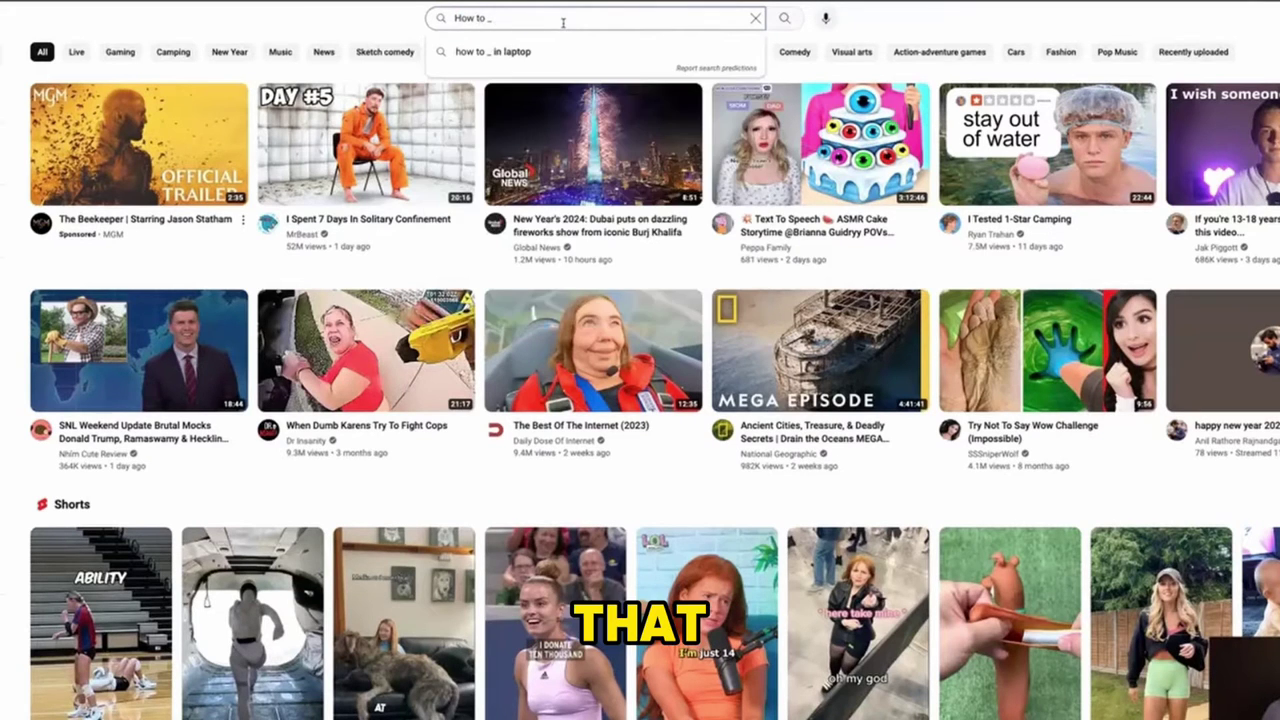
text(Microsoft)
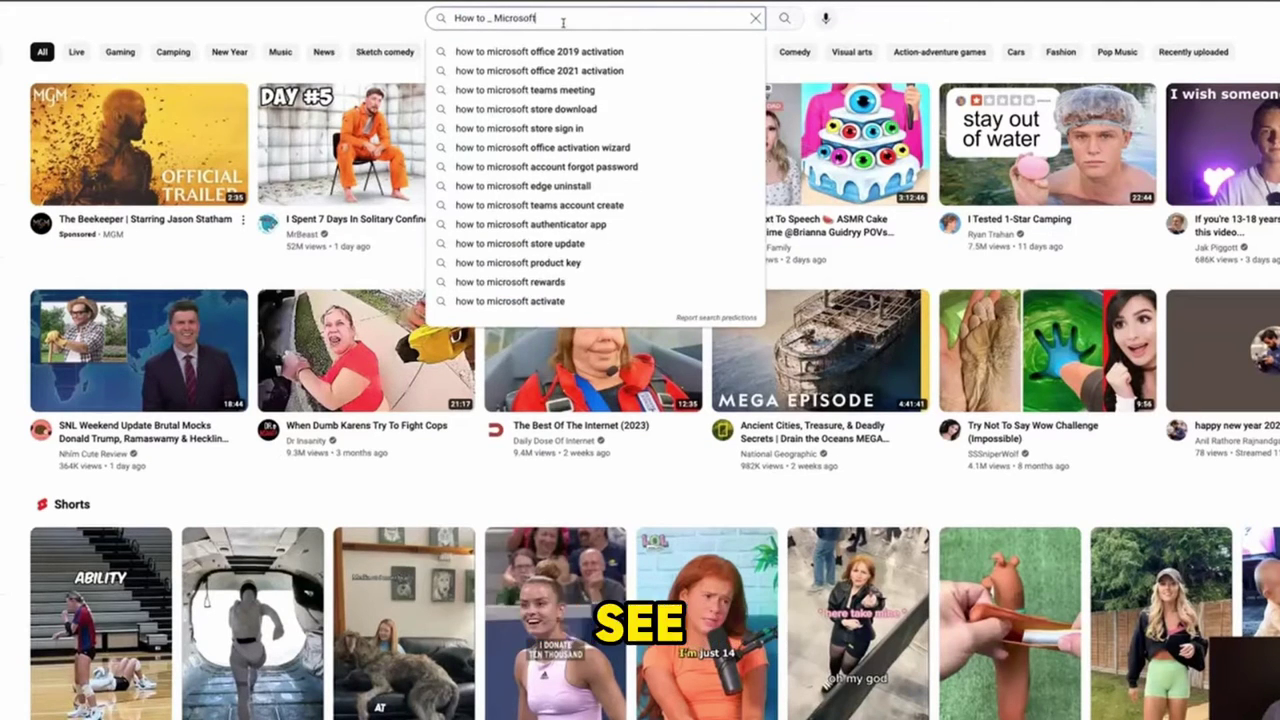
text( excel)
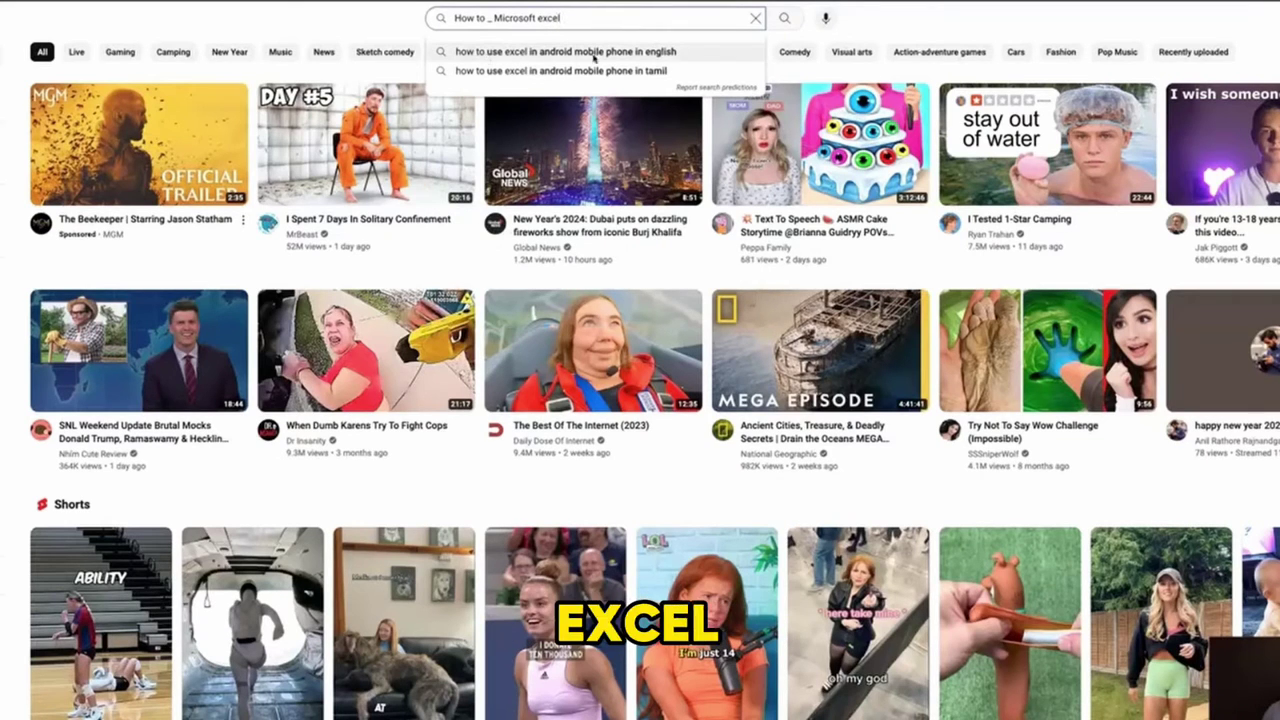
triple_click(509, 18)
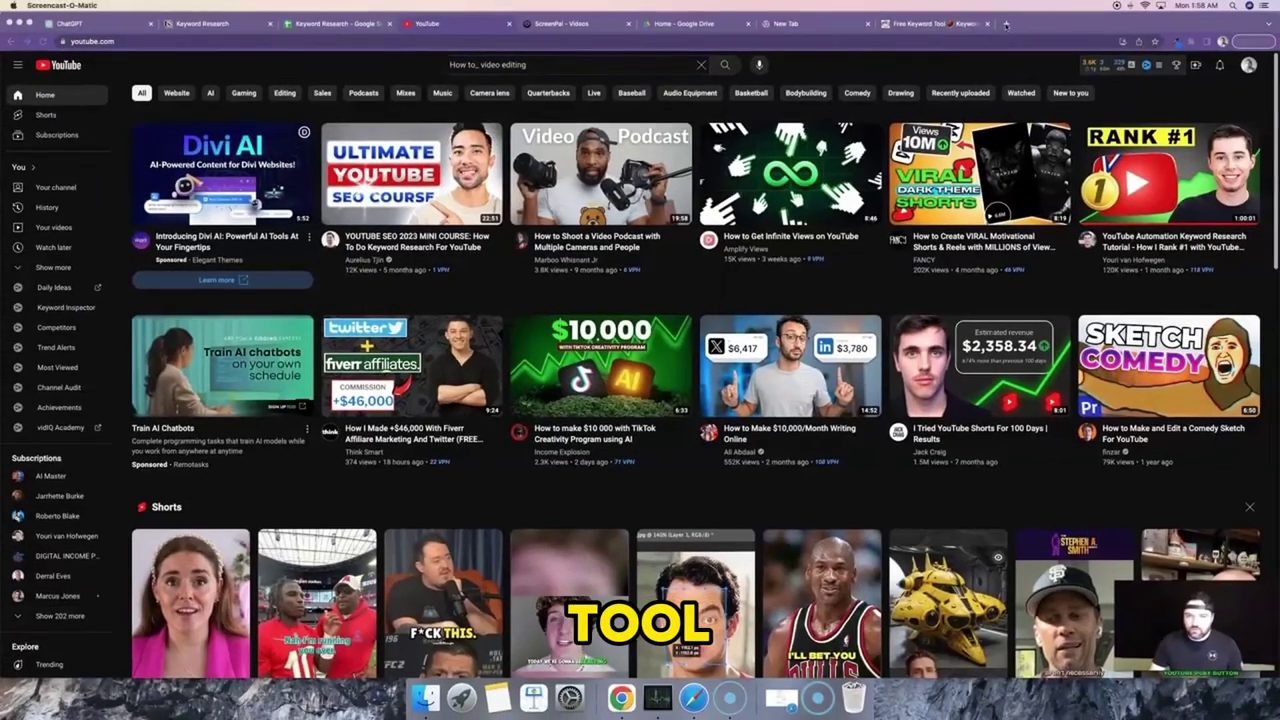
- Search the web for vidiq in a new browser tab and compare its monthly and annual plan pricing
click(1006, 25)
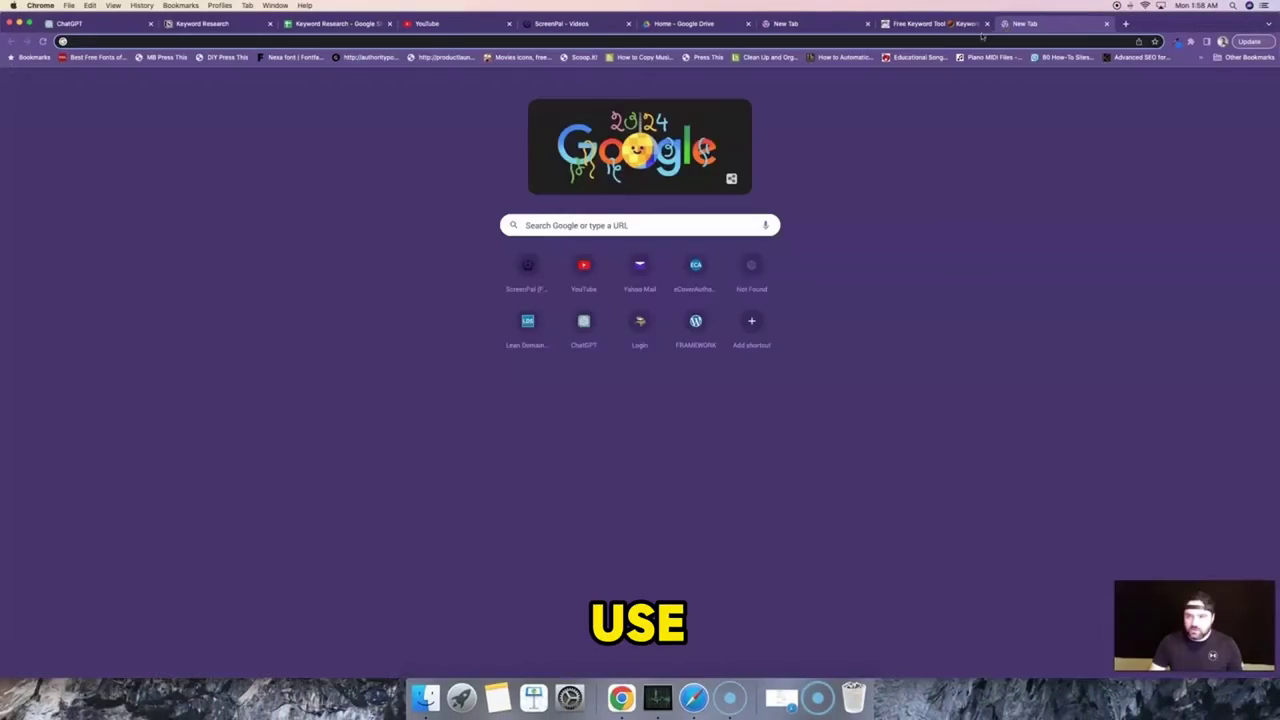
text(vidiq)
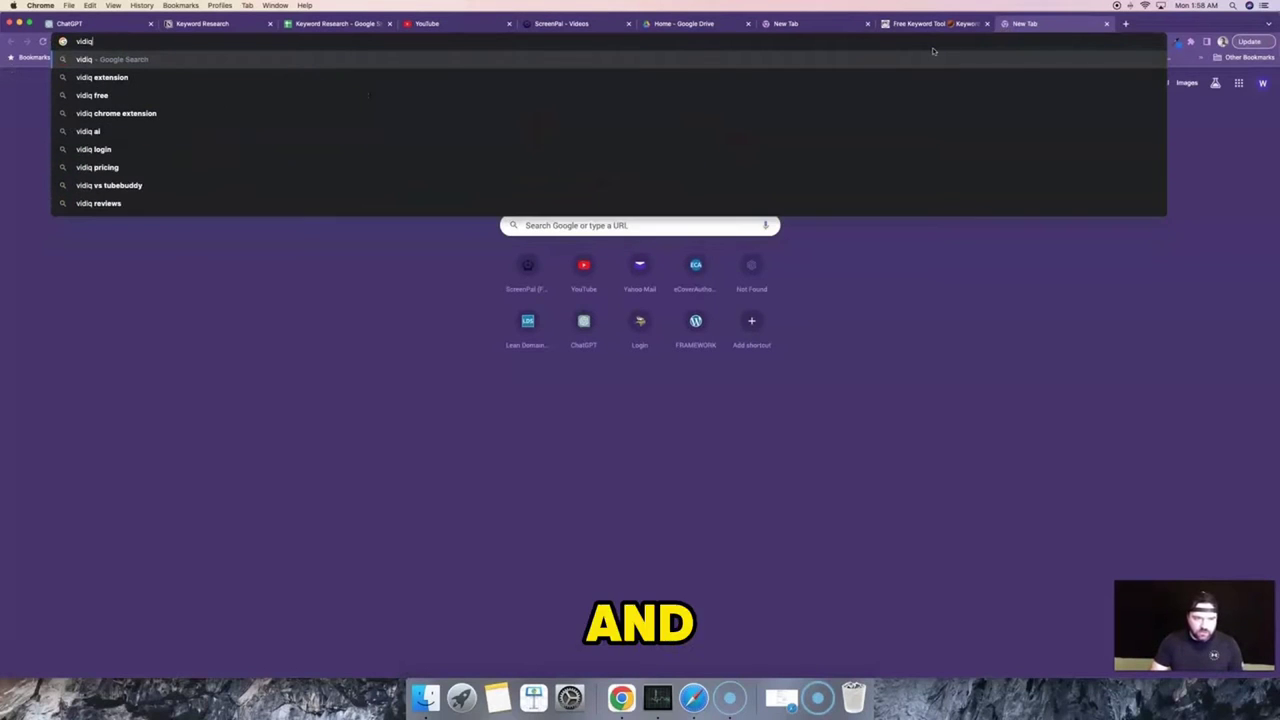
key(Return)
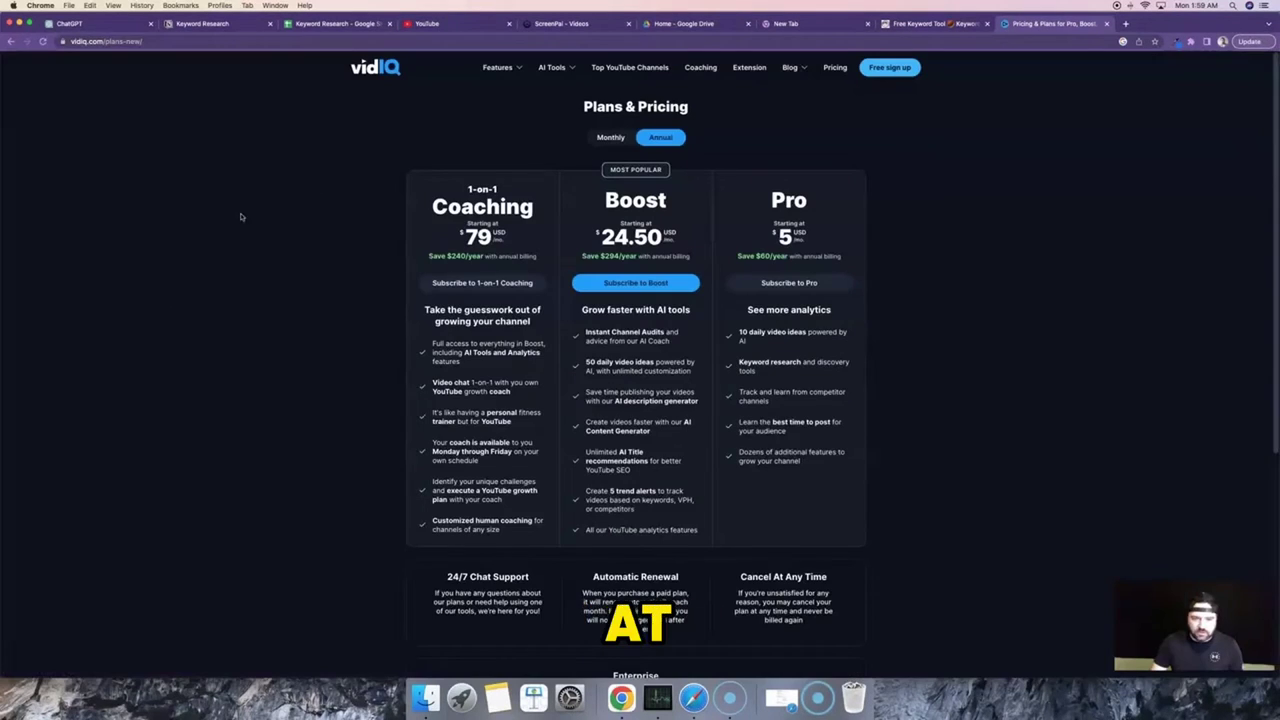
click(610, 137)
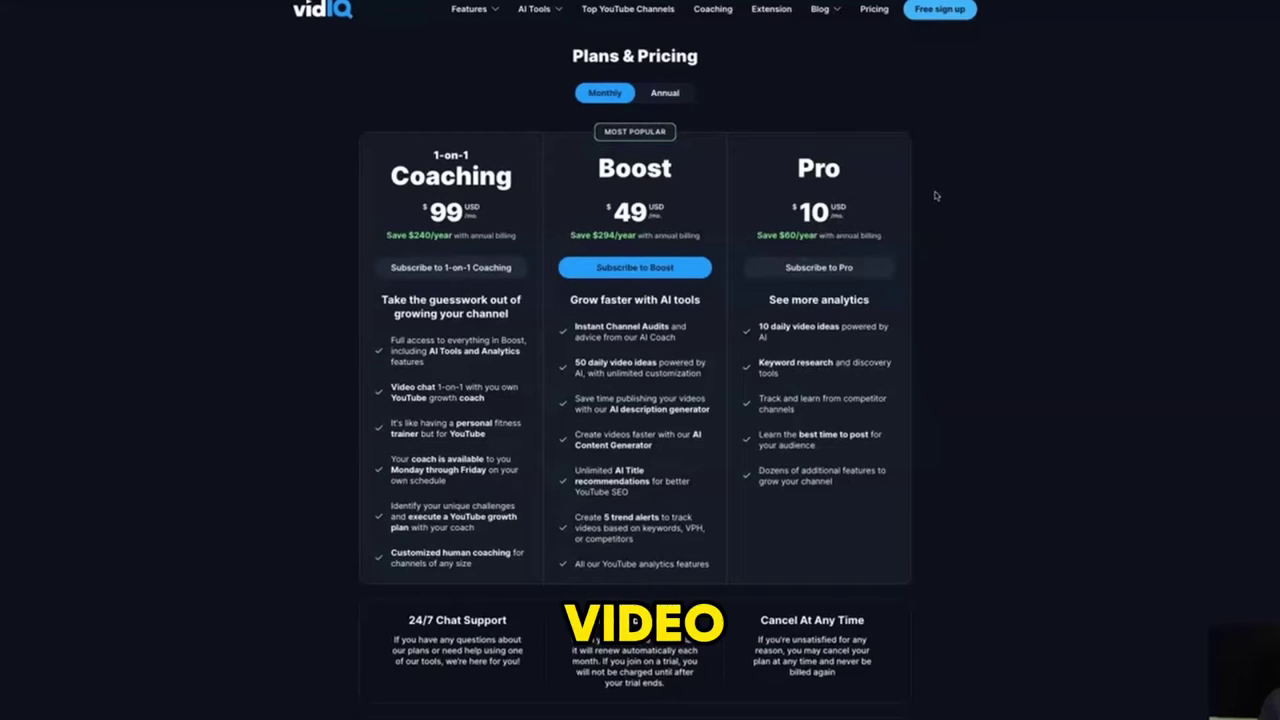
click(680, 93)
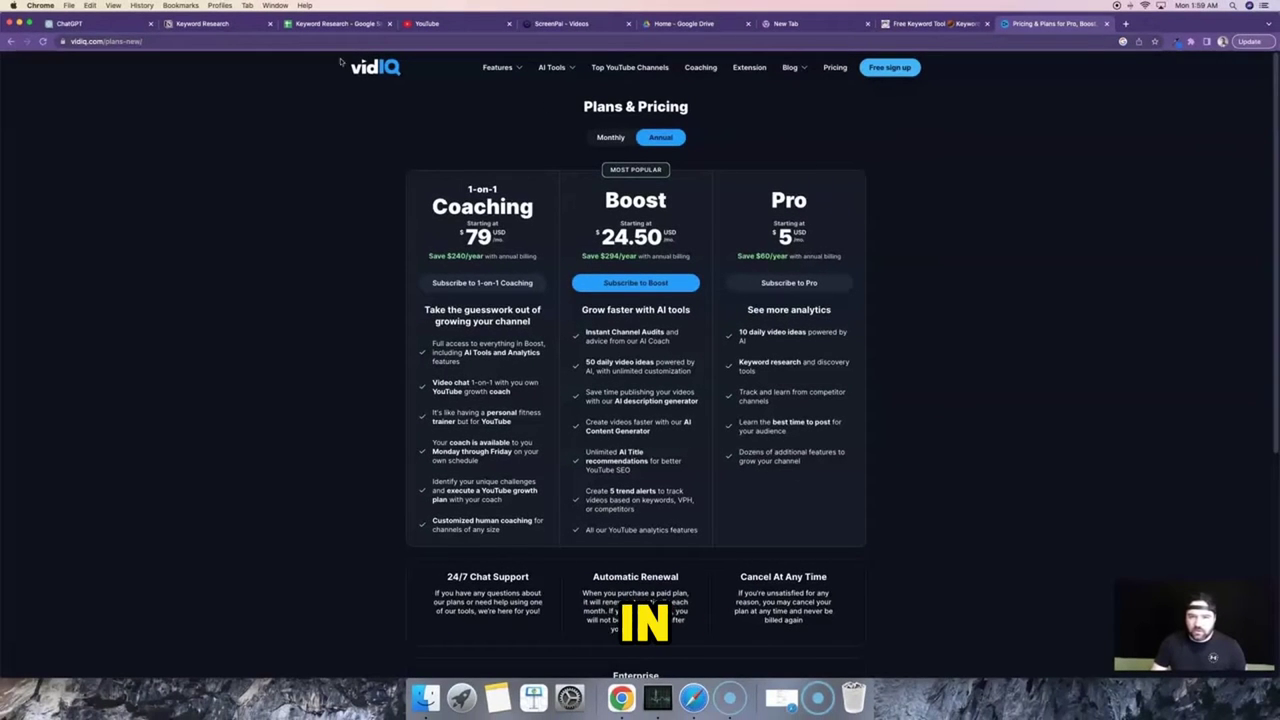
- Go to app.vidiq.com and open the Keywords research page
click(105, 41)
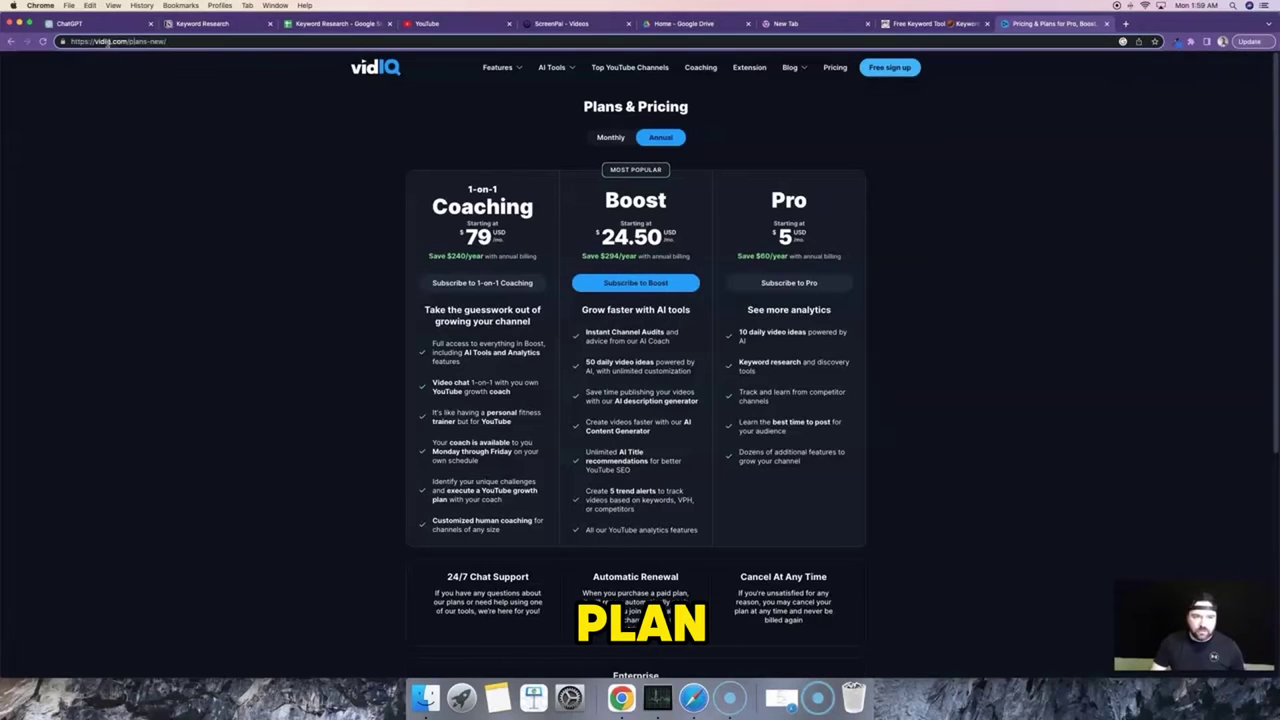
text(app.vidiq.com)
key(Return)
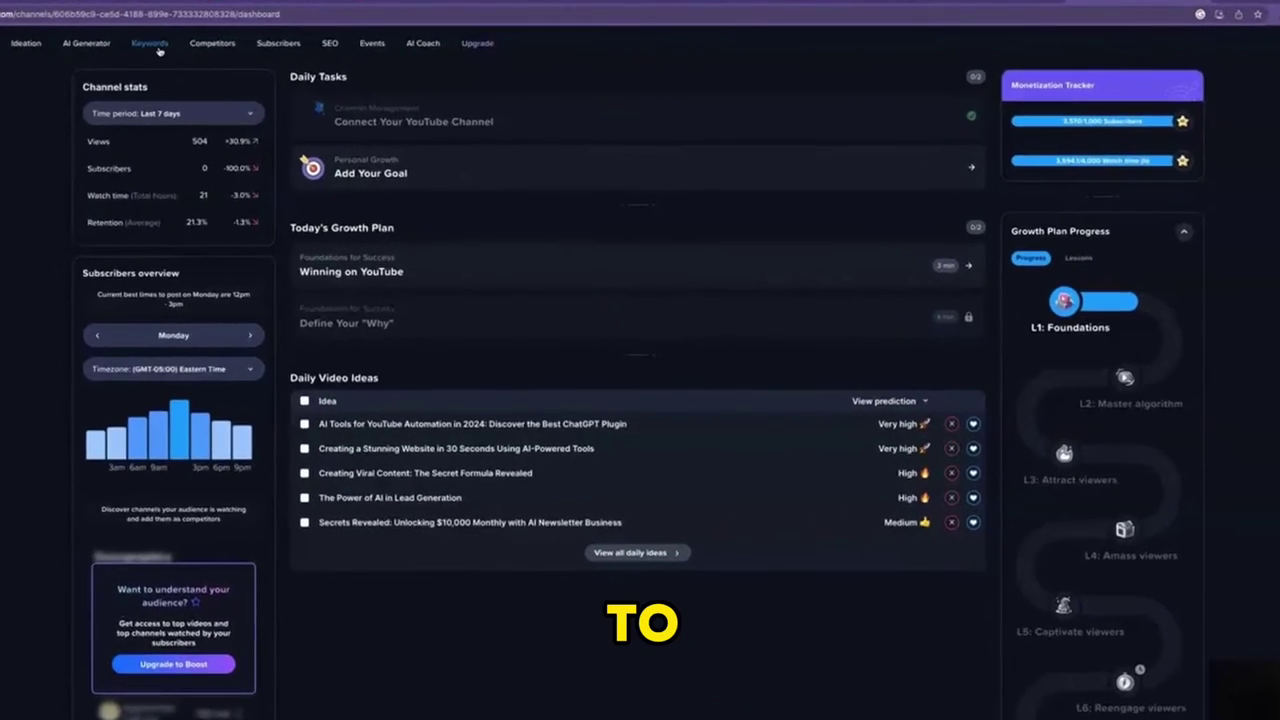
click(155, 46)
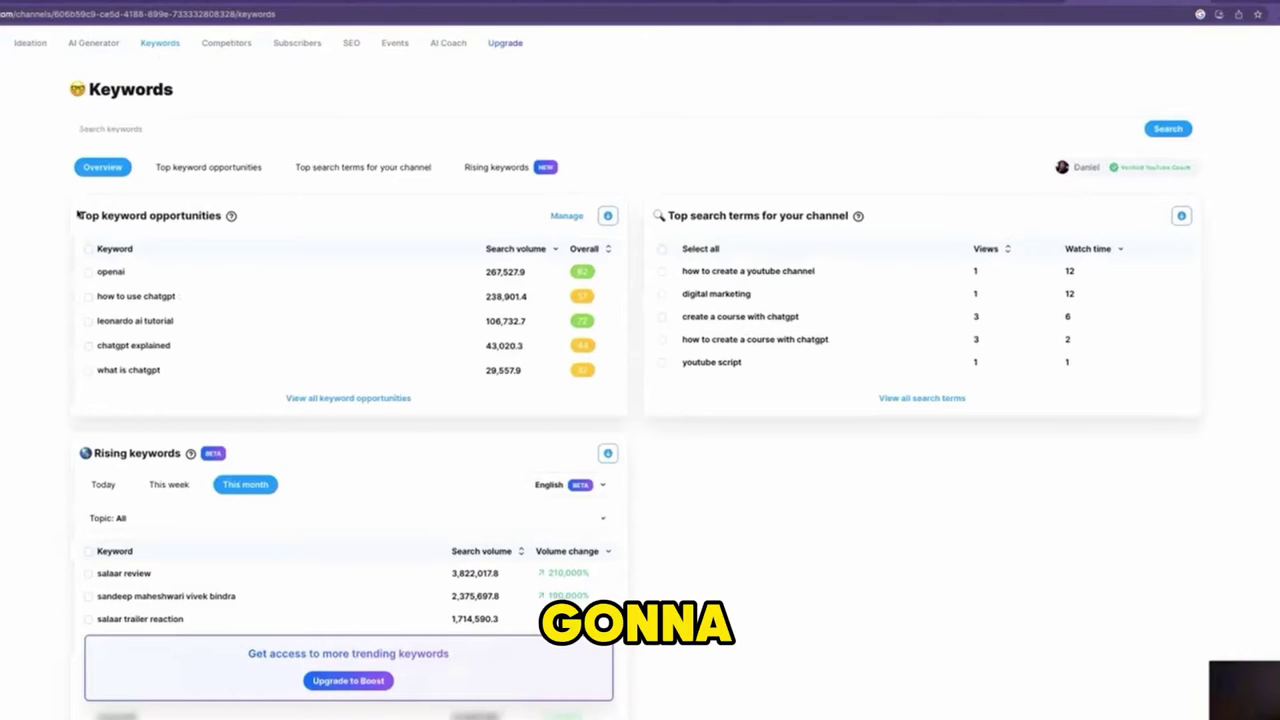
- Search the vidIQ keyword tool for "Davinci Resolve"
click(110, 126)
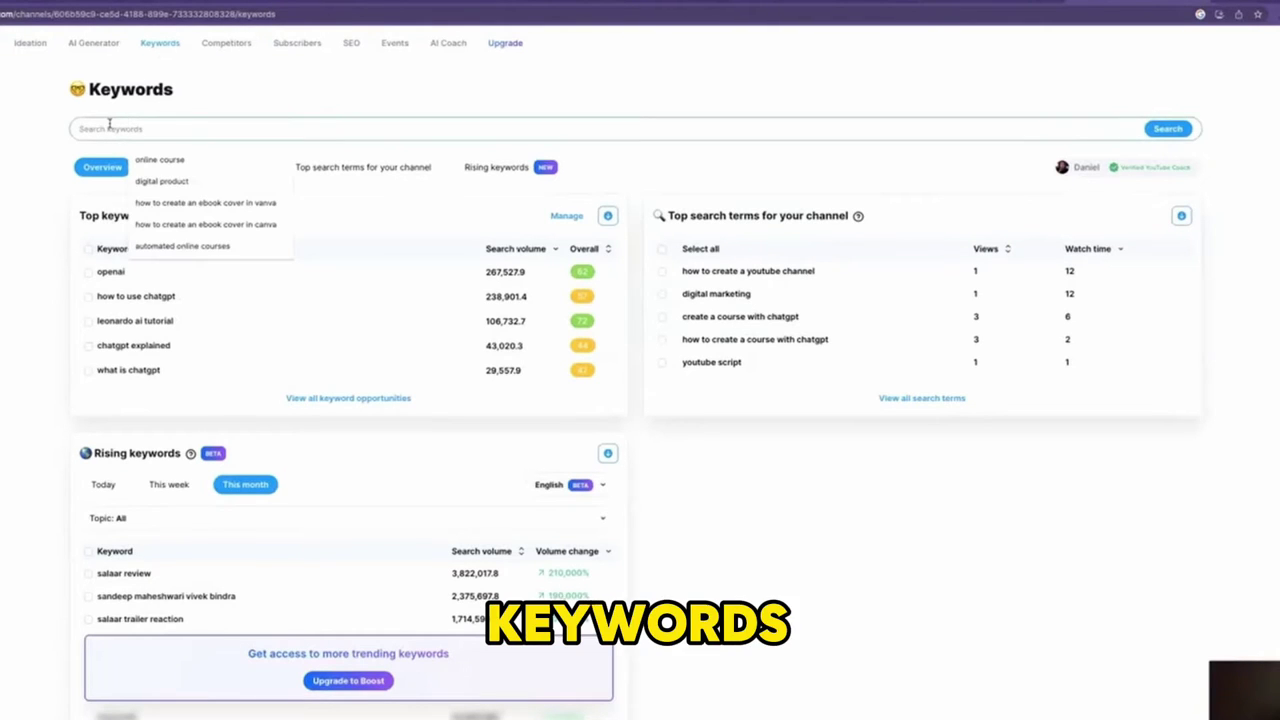
text(Da)
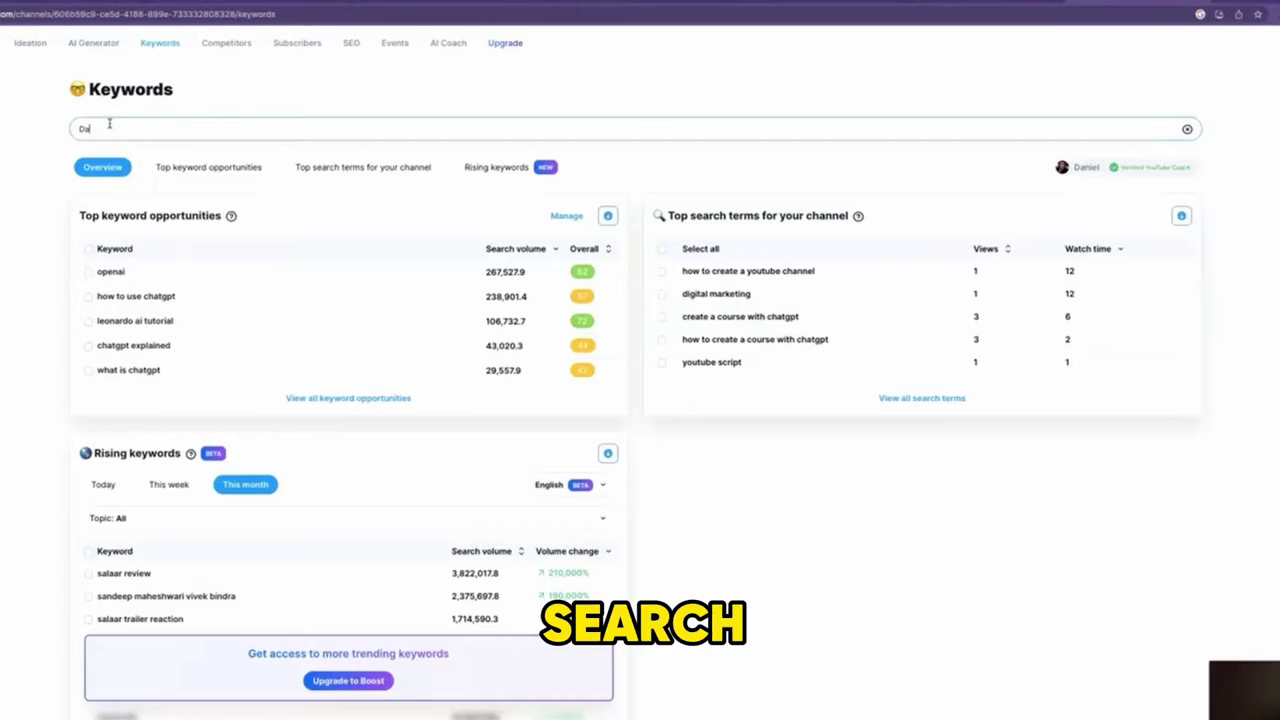
text(vinci Resolv)
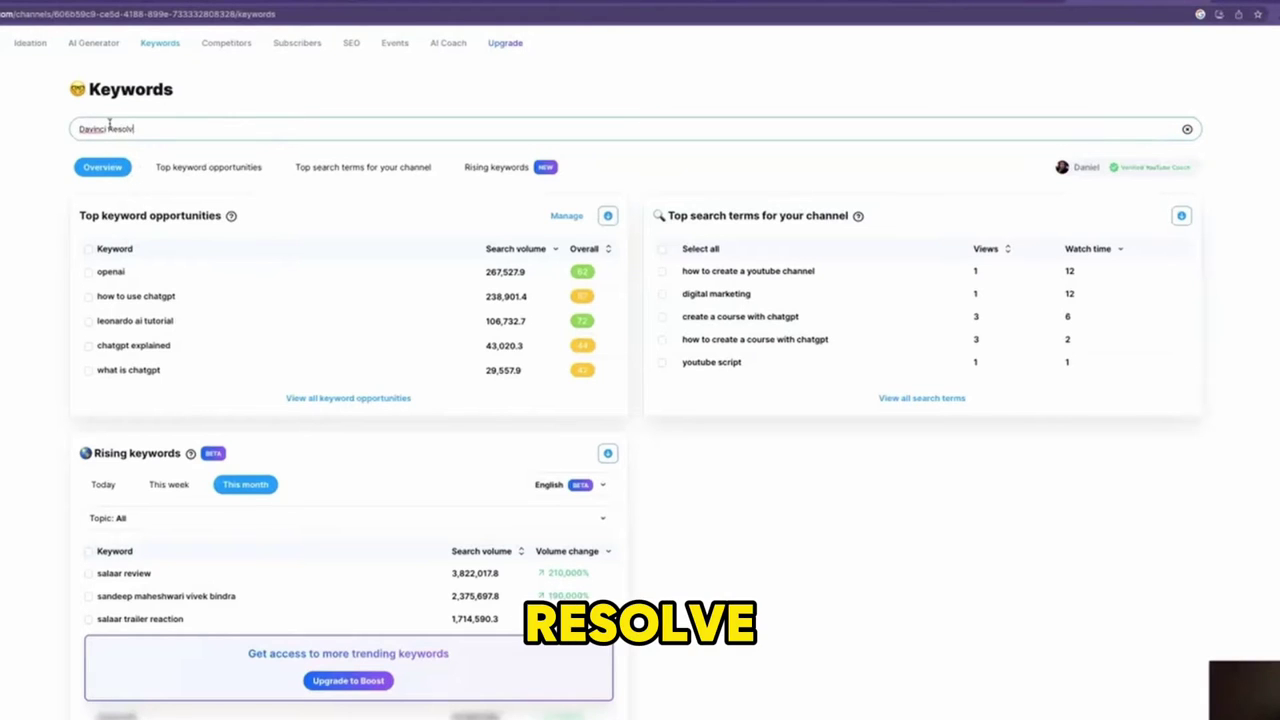
text(e)
key(Return)
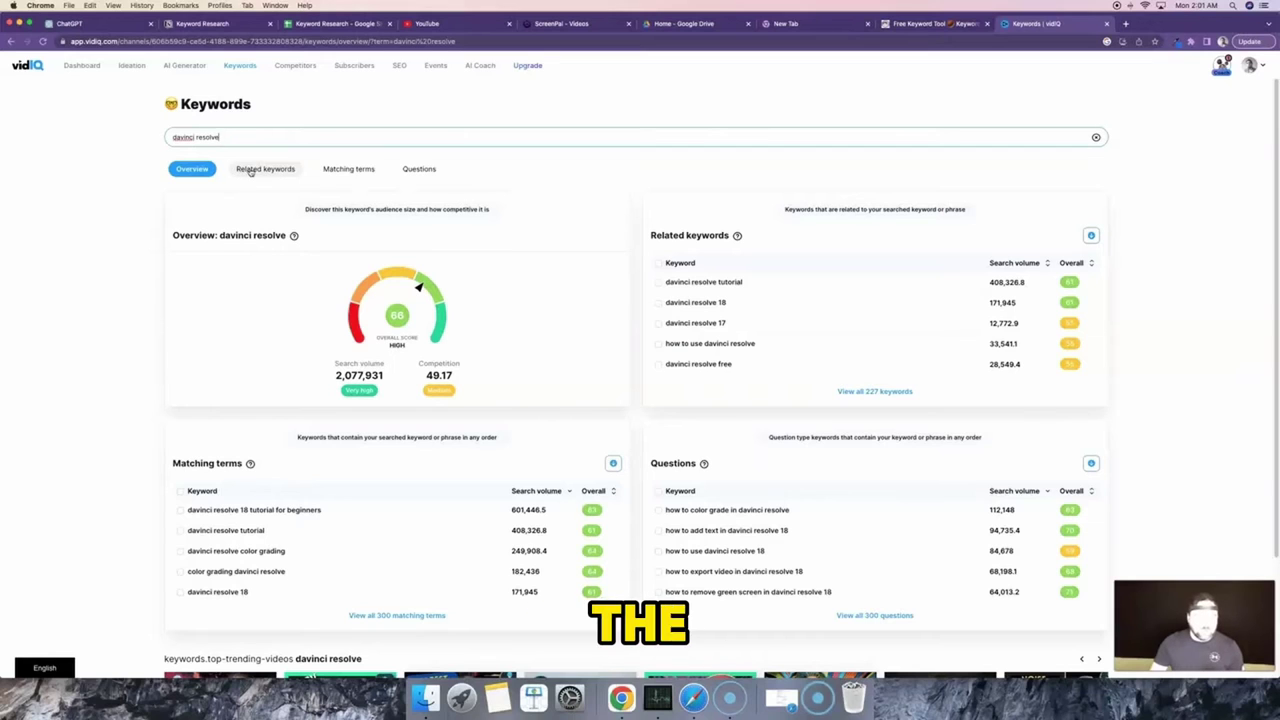
- Show all matching terms for davinci resolve and review their search volume, competition and overall scores
click(347, 169)
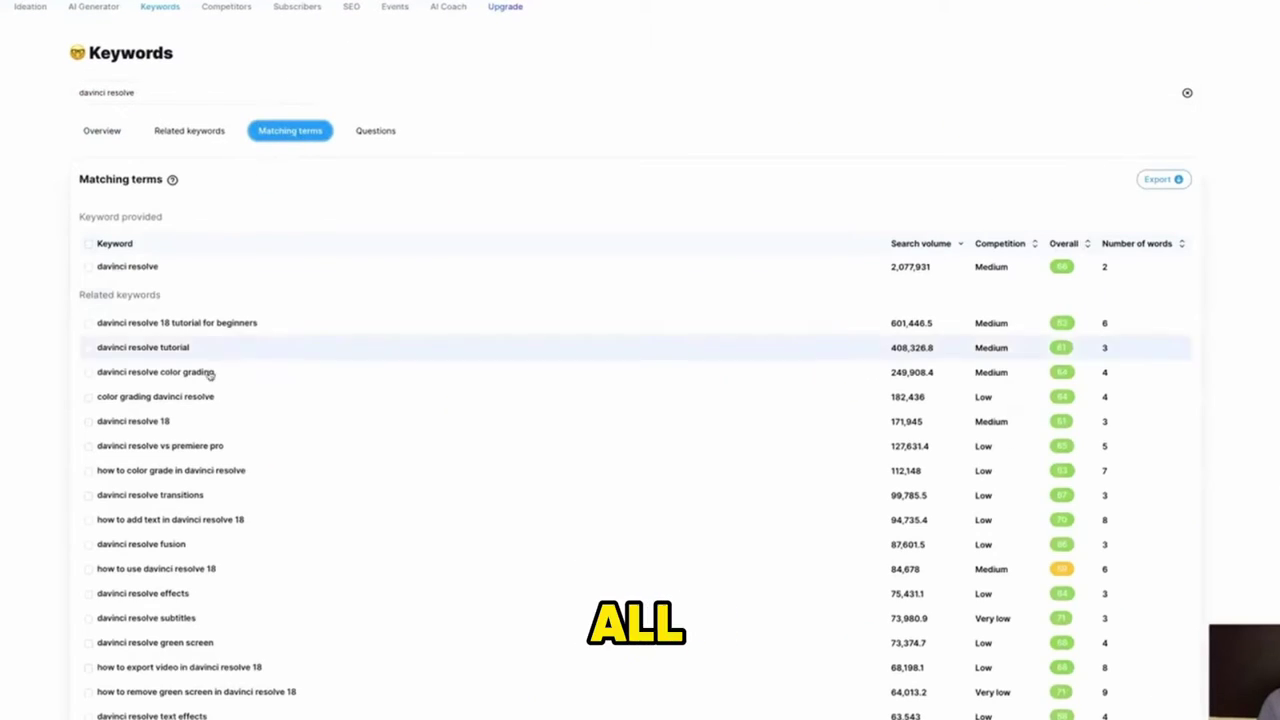
scroll(231, 397, down, 1)
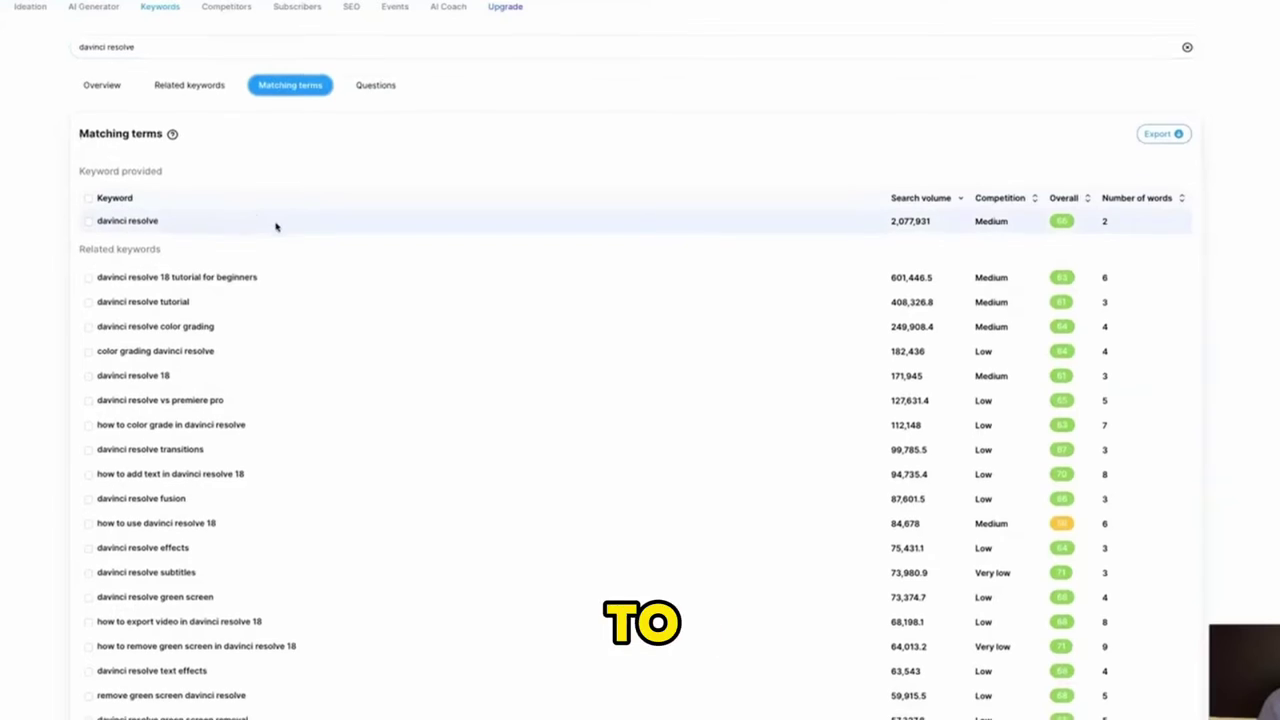
scroll(277, 226, down, 1)
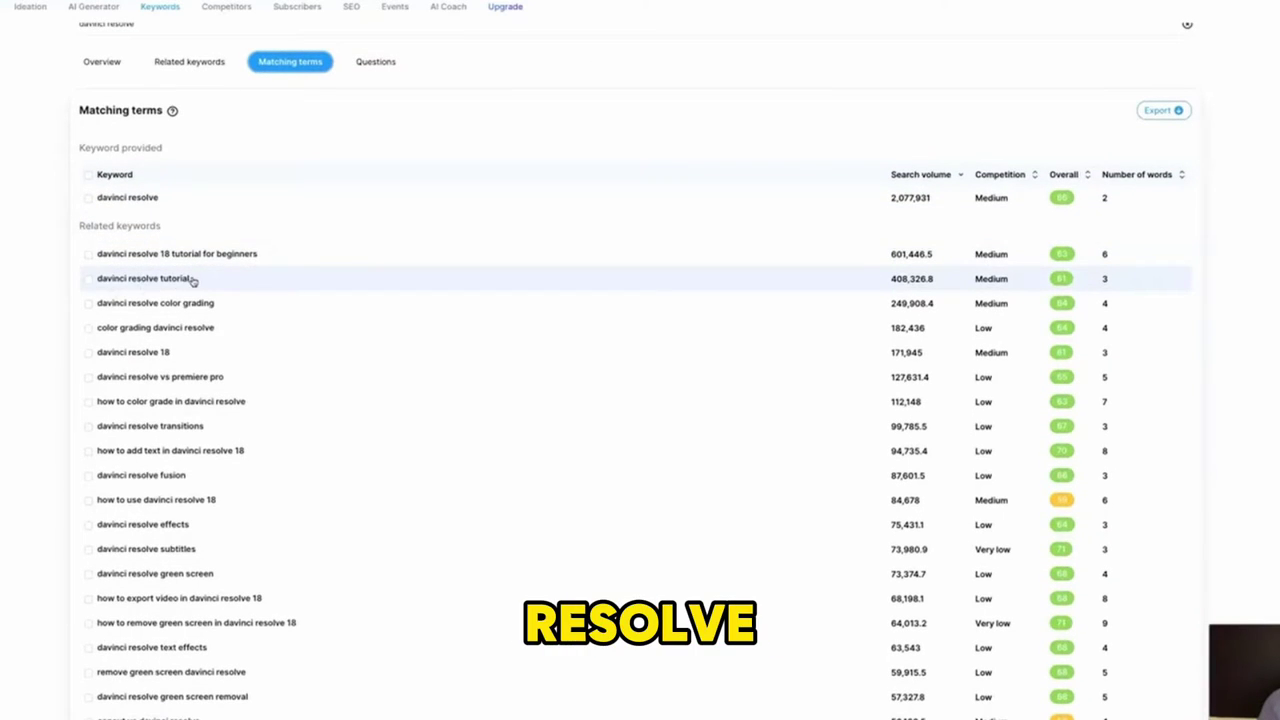
scroll(169, 329, down, 2)
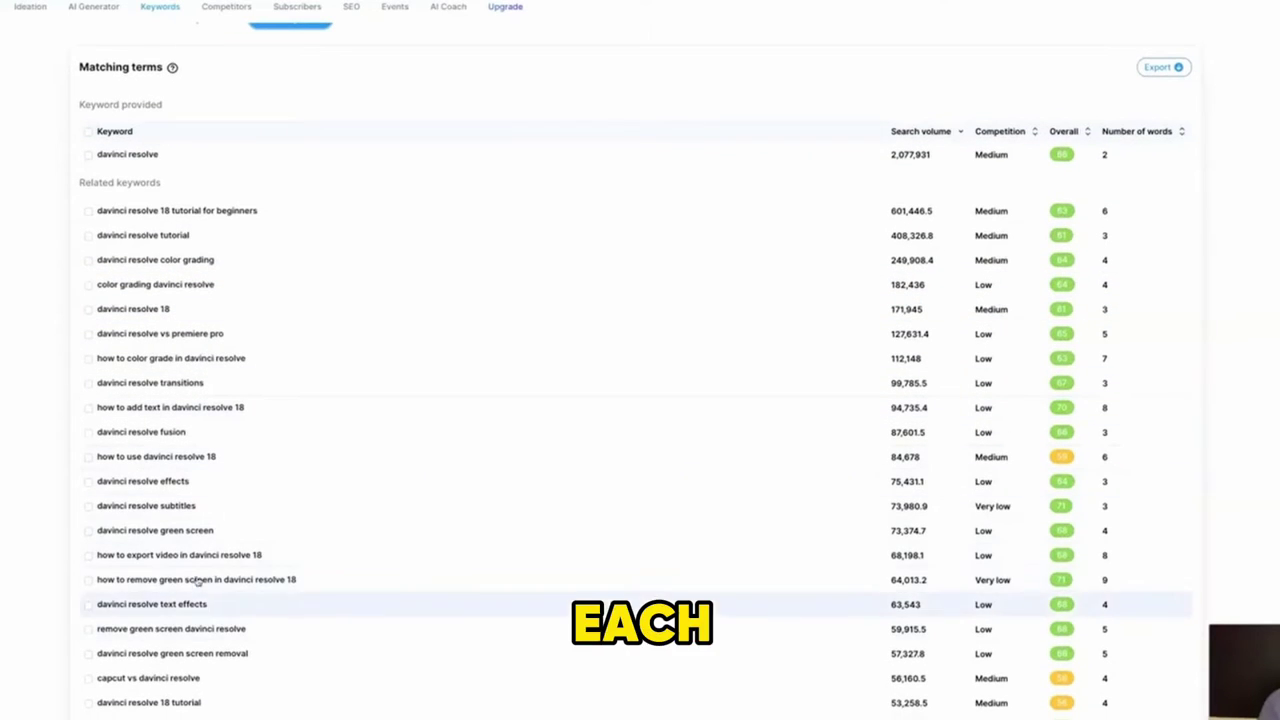
scroll(203, 594, up, 3)
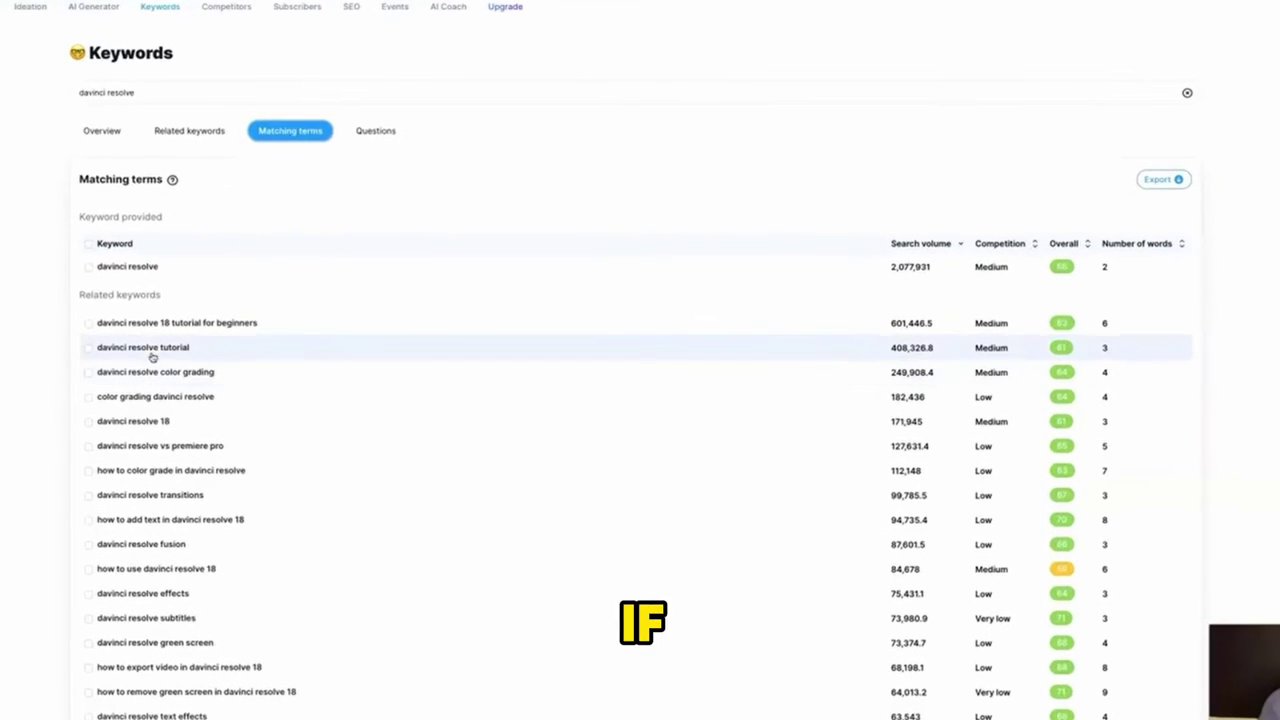
- Look up the related keyword "davinci resolve tutorial" and review its list of matching terms
click(148, 348)
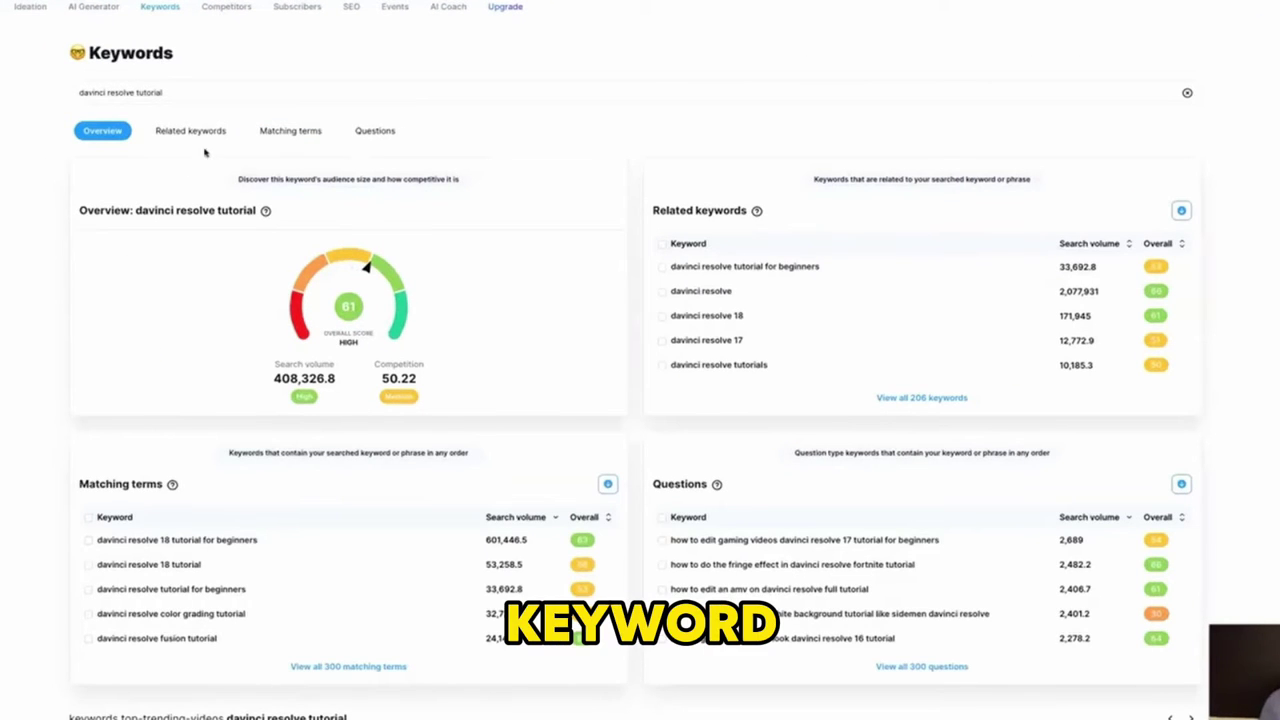
click(283, 133)
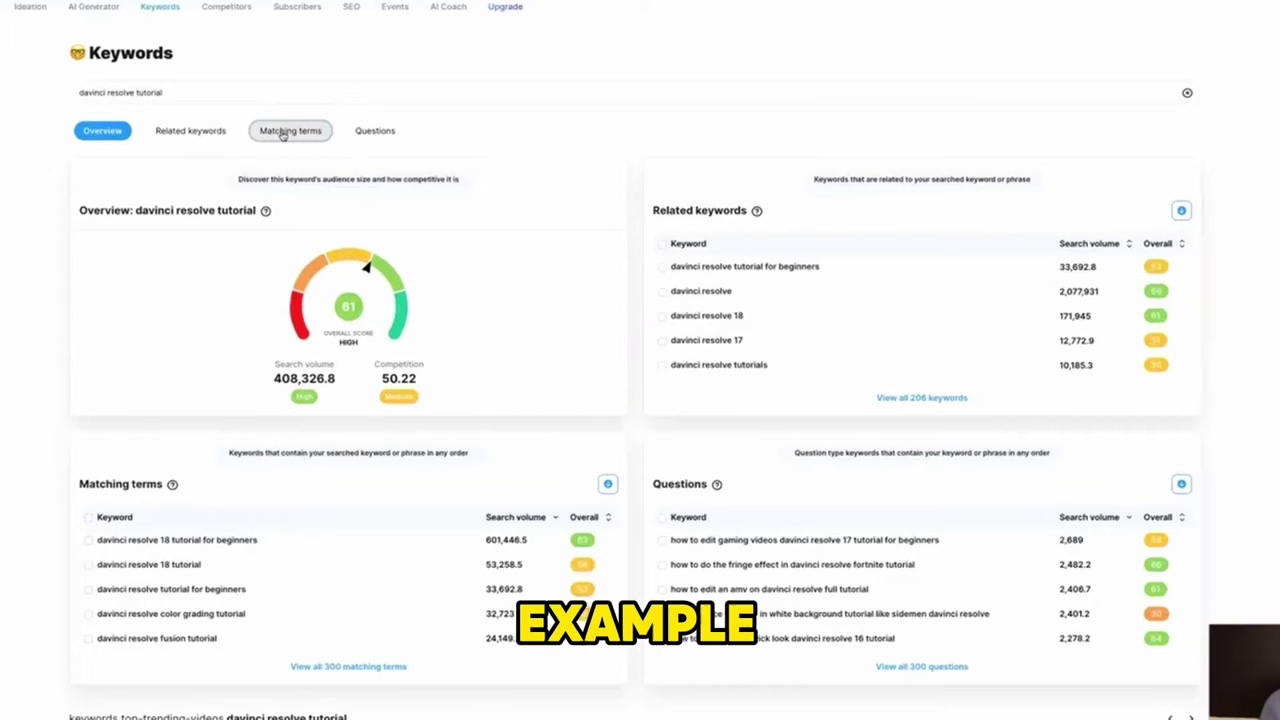
scroll(335, 362, down, 1)
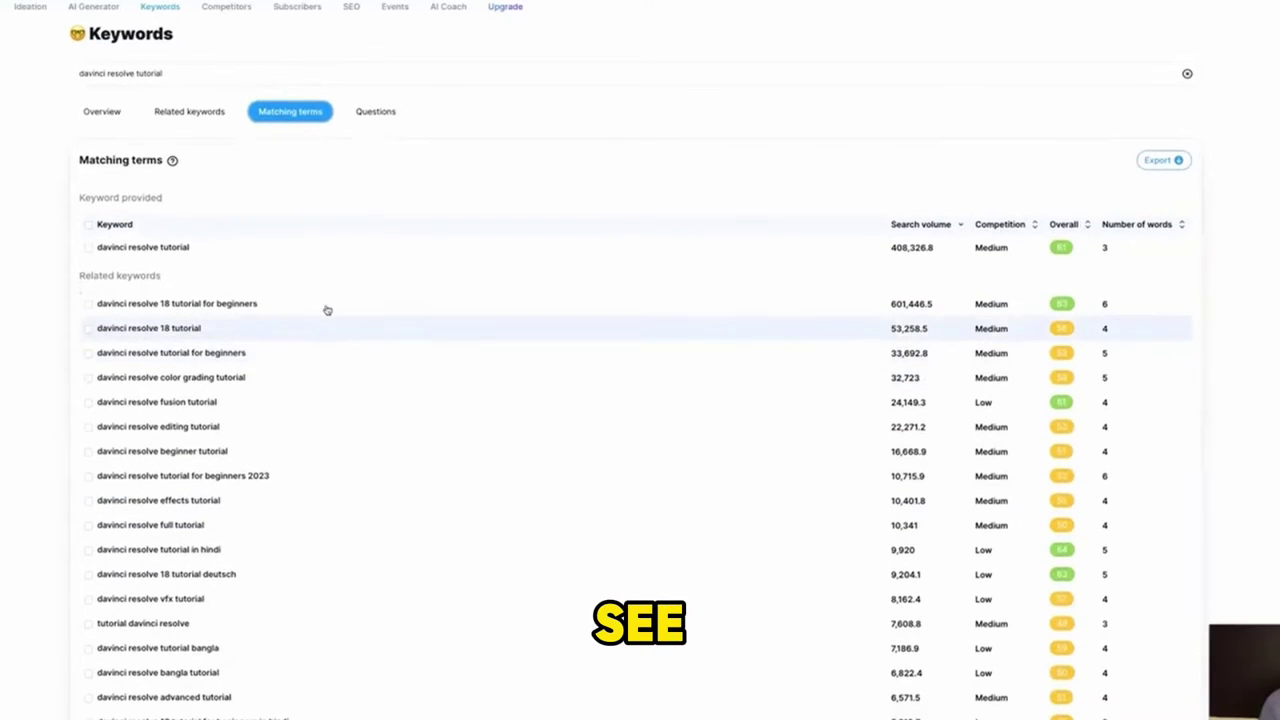
scroll(256, 272, down, 1)
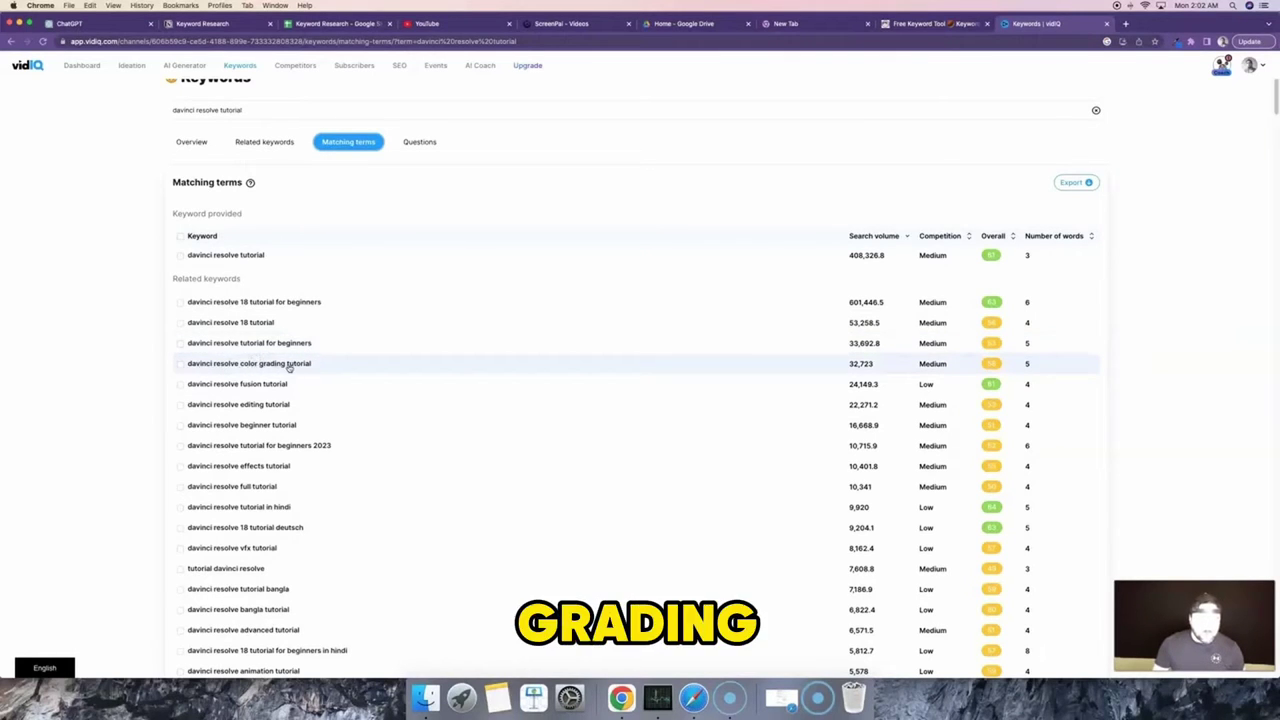
scroll(264, 463, down, 1)
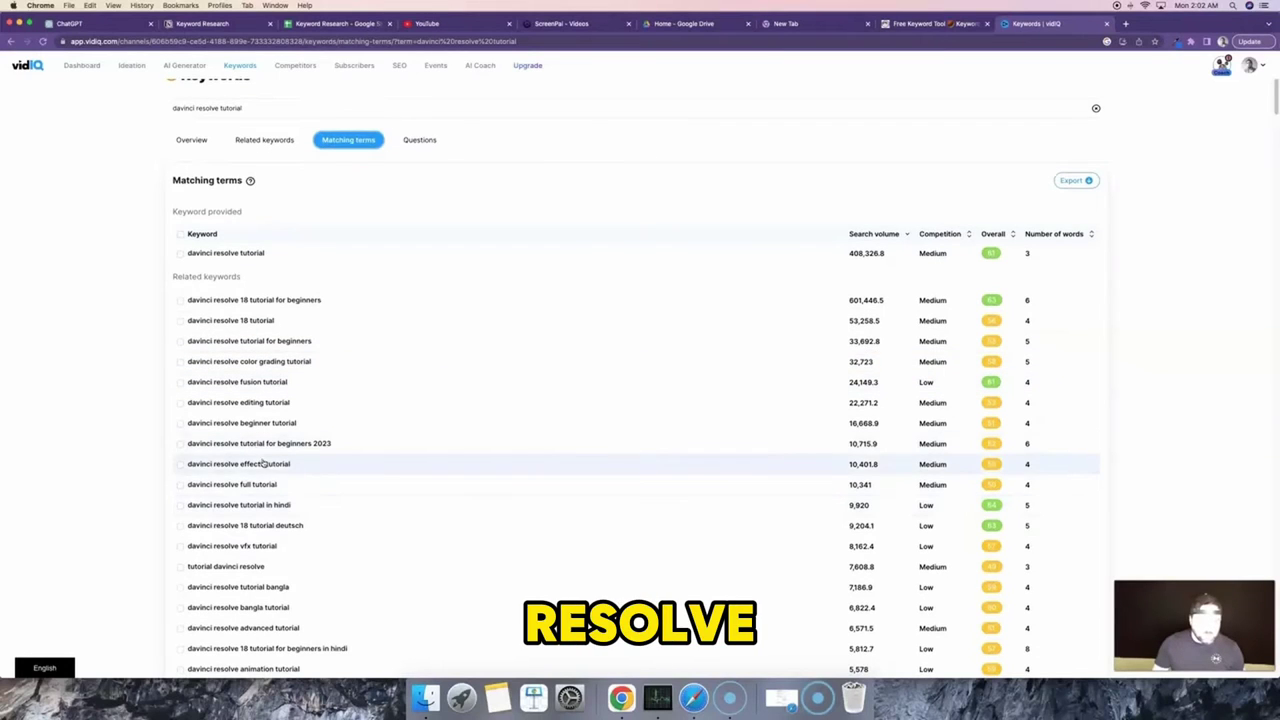
scroll(285, 466, down, 1)
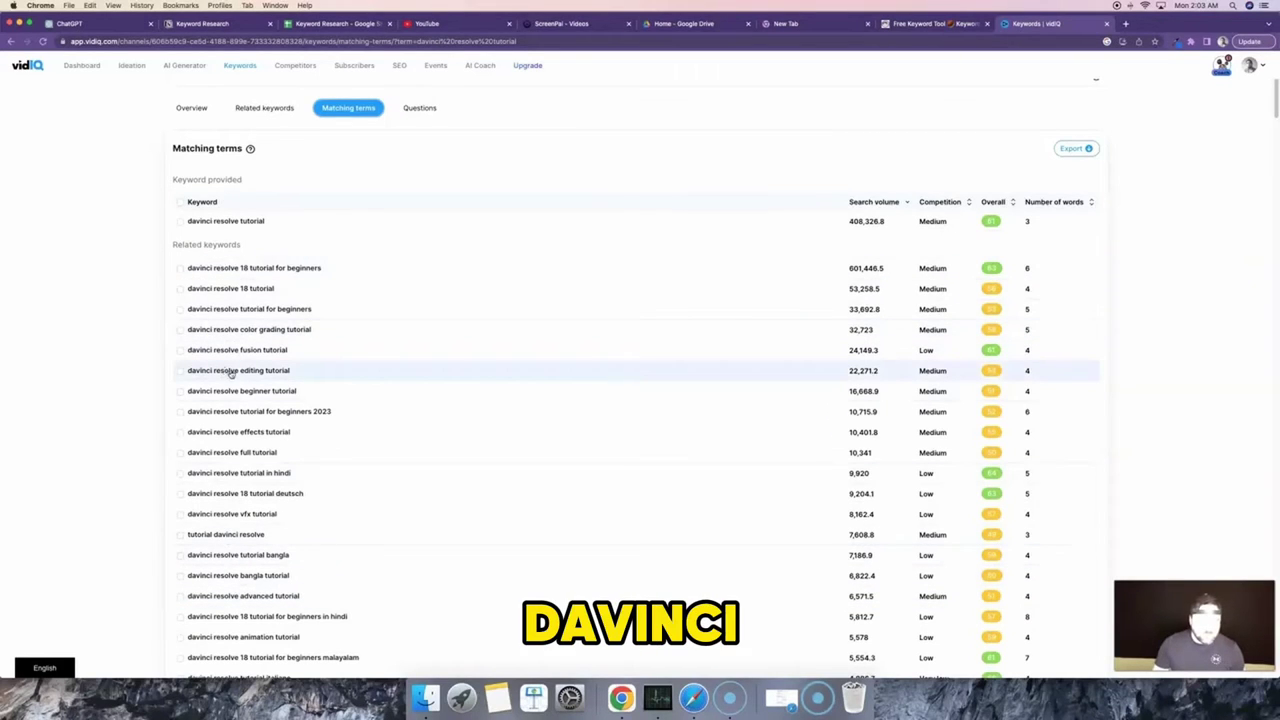
- Narrow the research to "davinci resolve editing tutorial" and show its matching terms
click(170, 372)
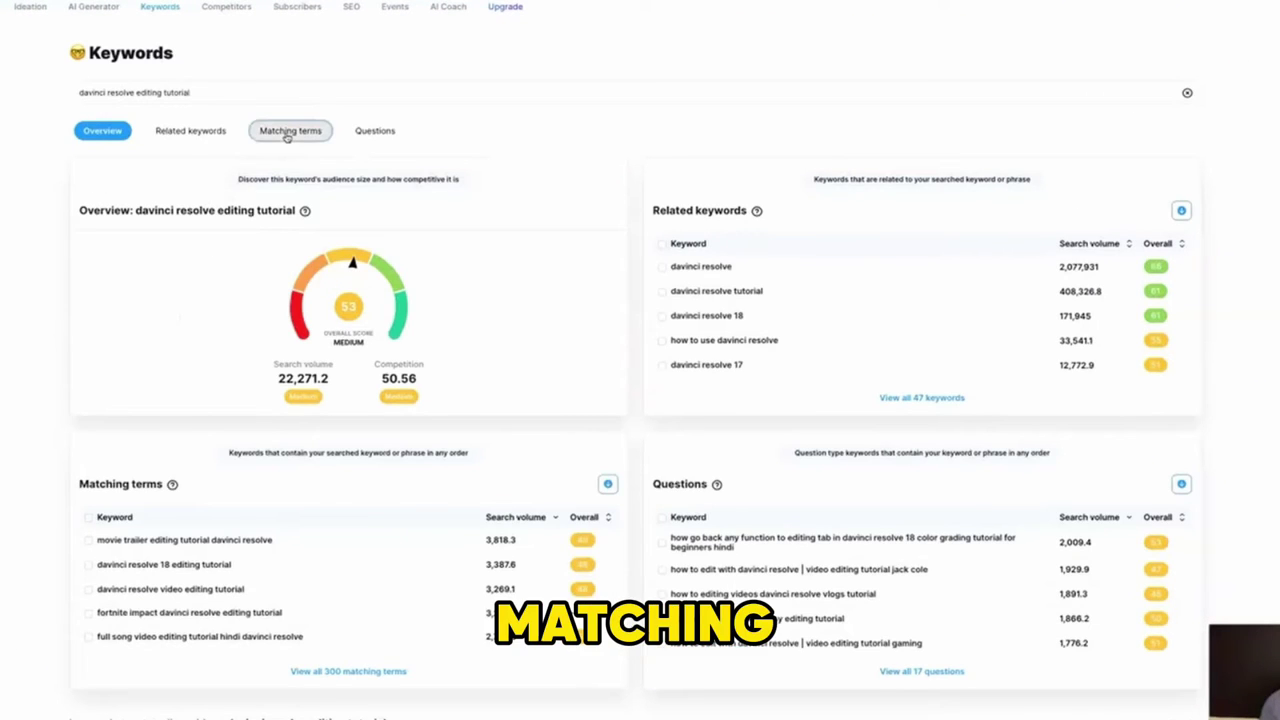
click(289, 131)
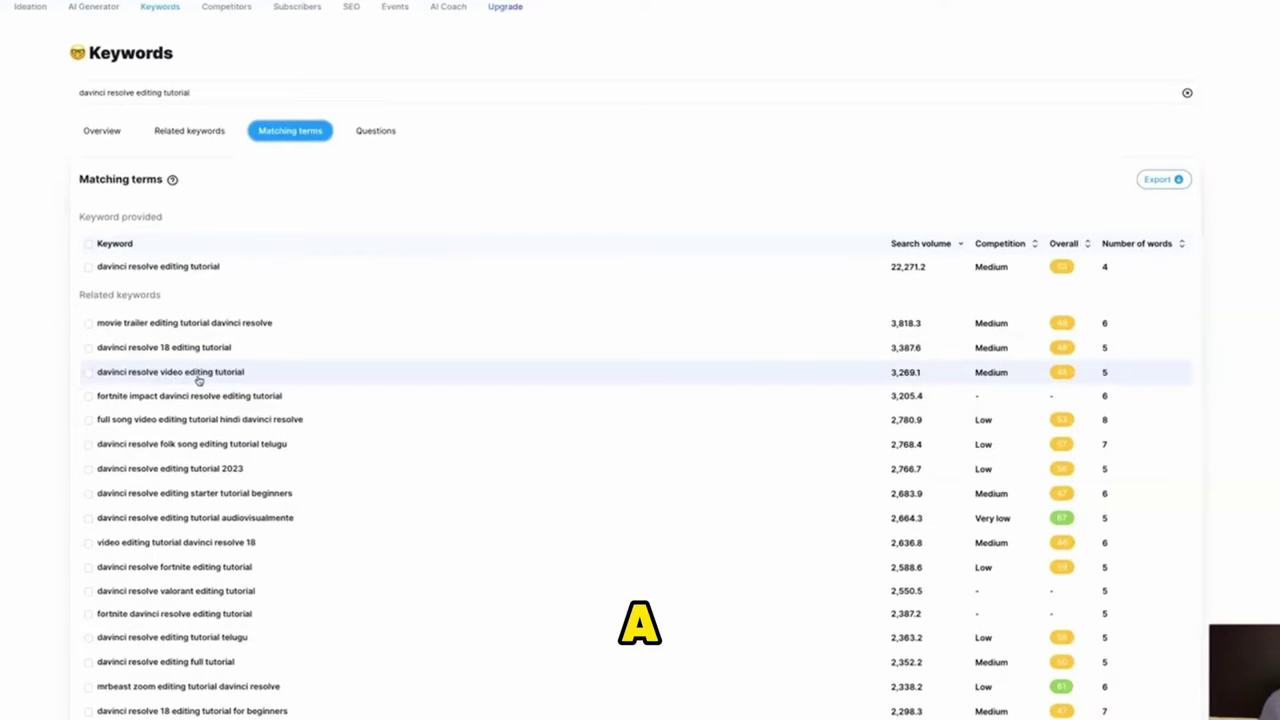
- Examine the matching terms for "davinci resolve editing tutorial", comparing their search volume, competition and overall scores
scroll(198, 380, down, 1)
scroll(185, 405, down, 1)
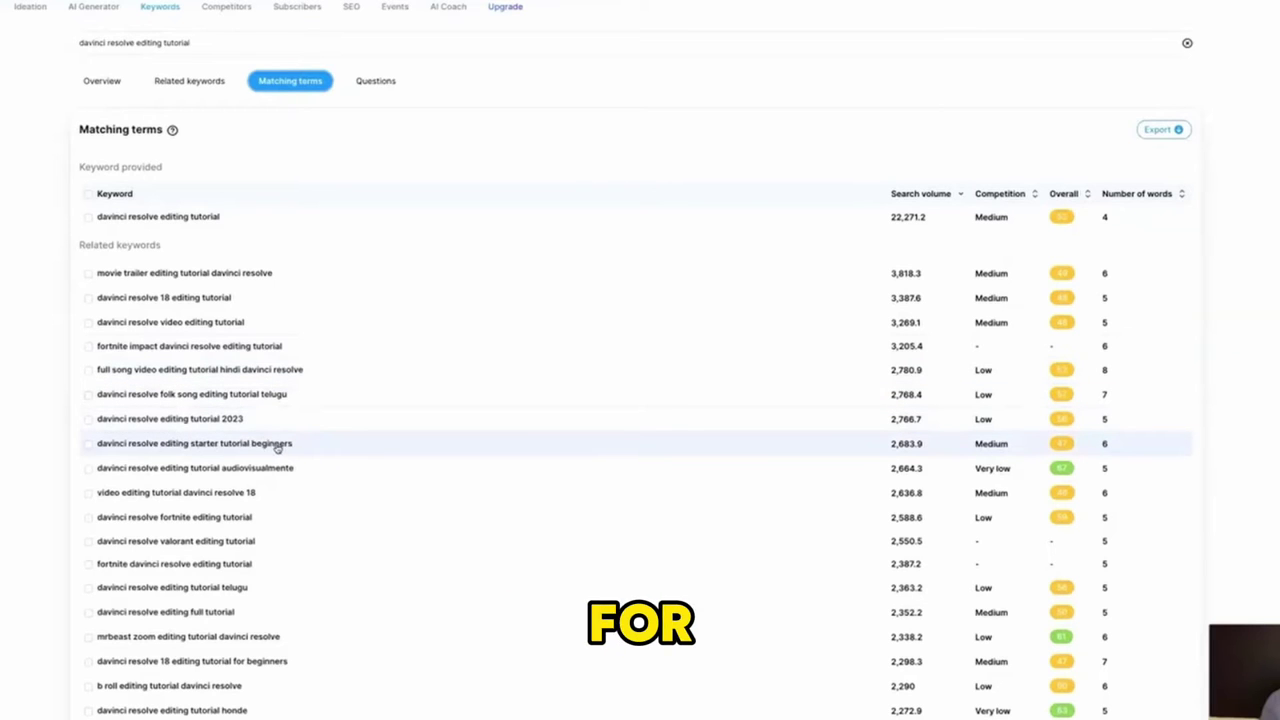
scroll(300, 444, down, 1)
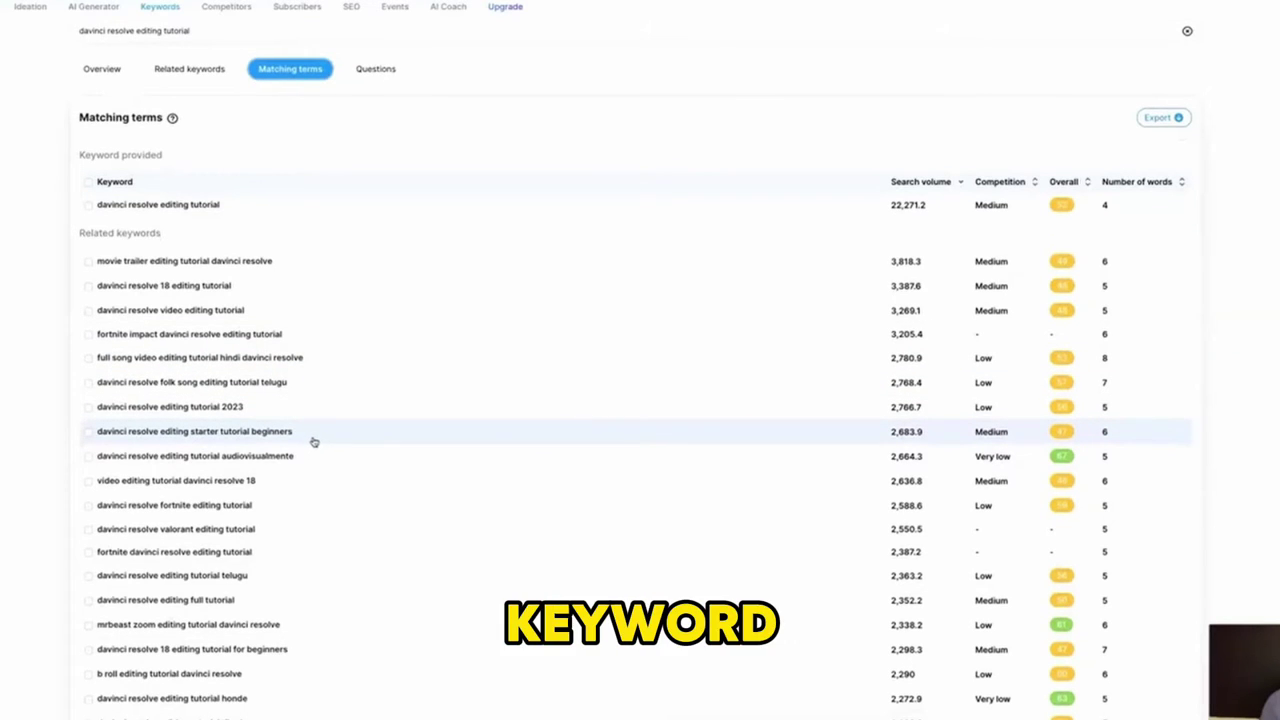
scroll(314, 443, down, 2)
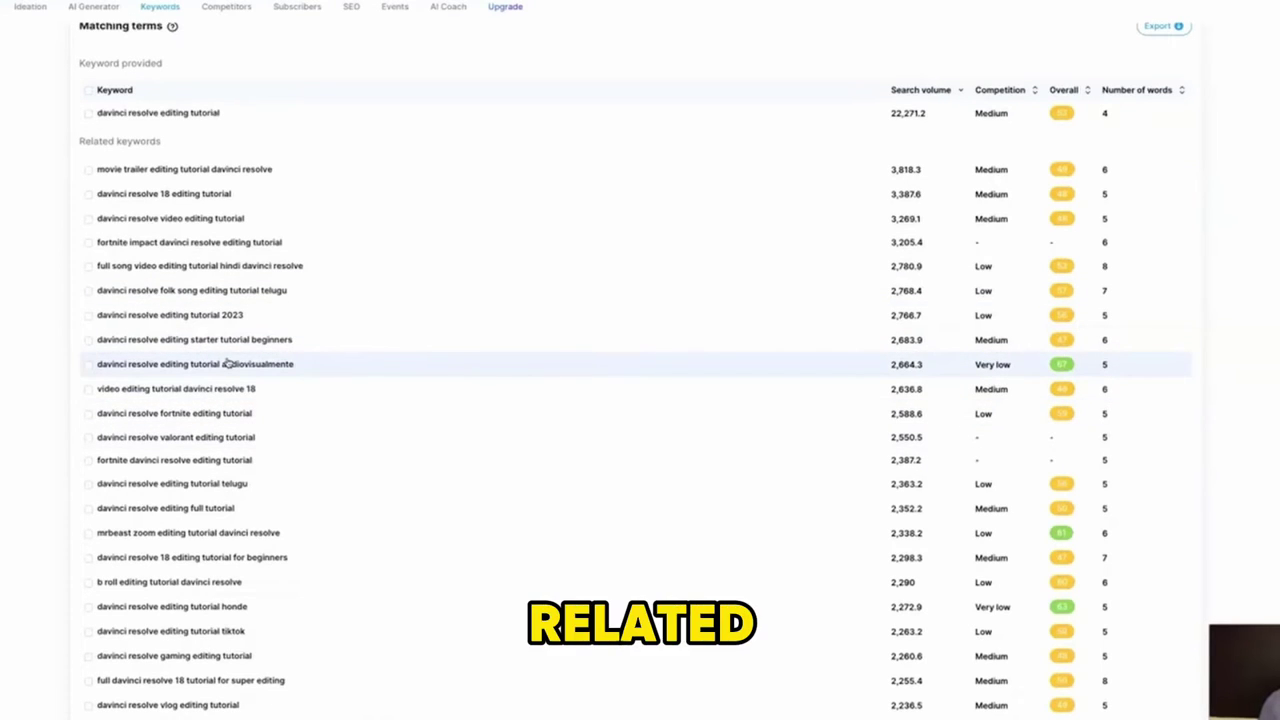
scroll(227, 364, down, 1)
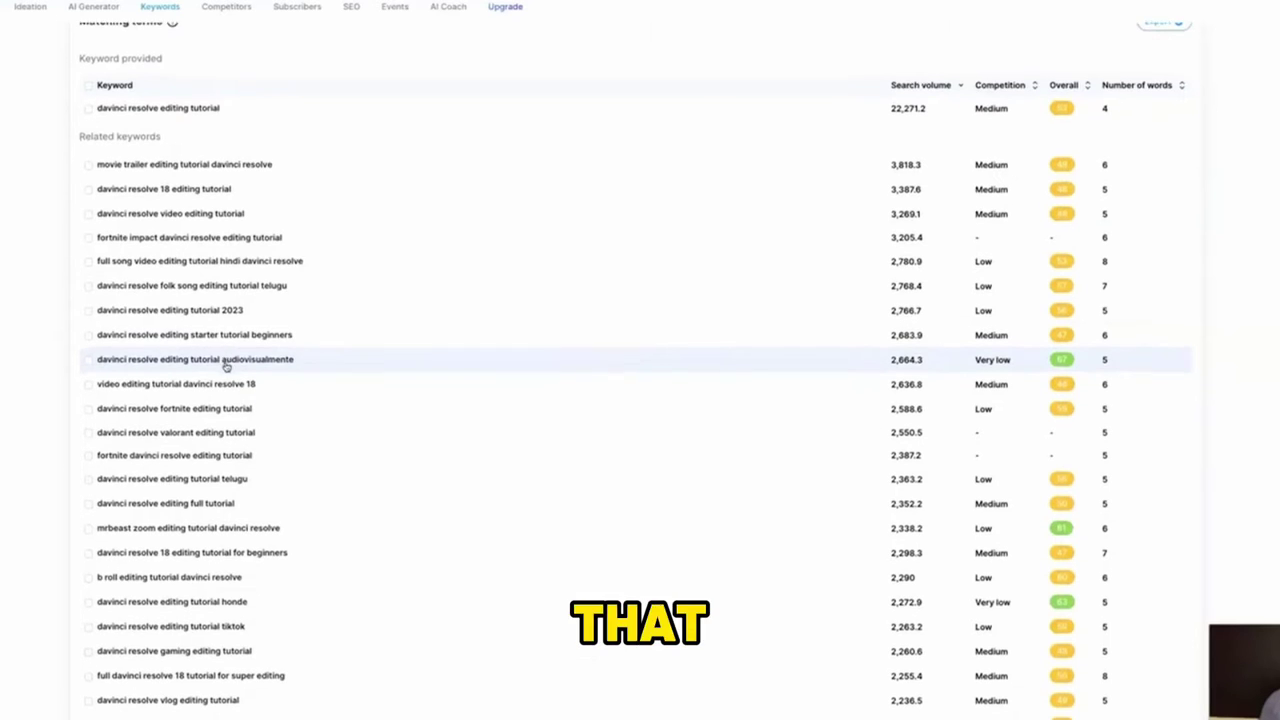
scroll(227, 370, down, 1)
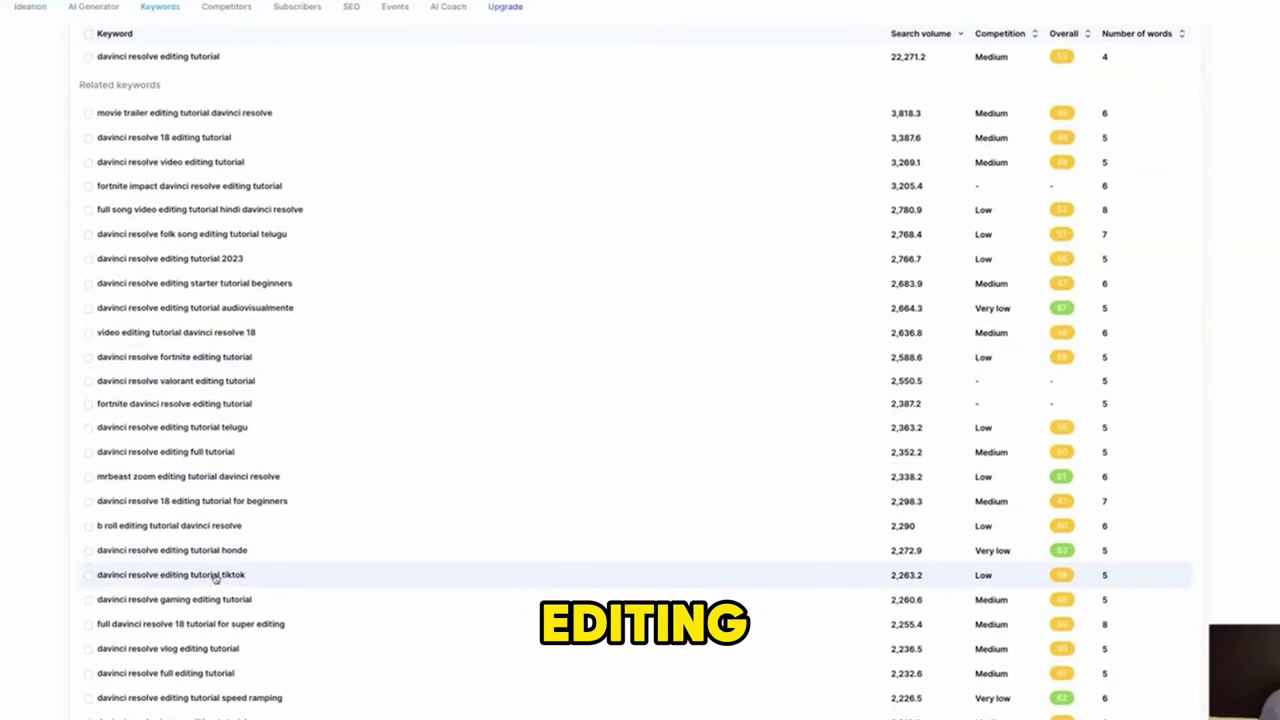
scroll(266, 580, down, 1)
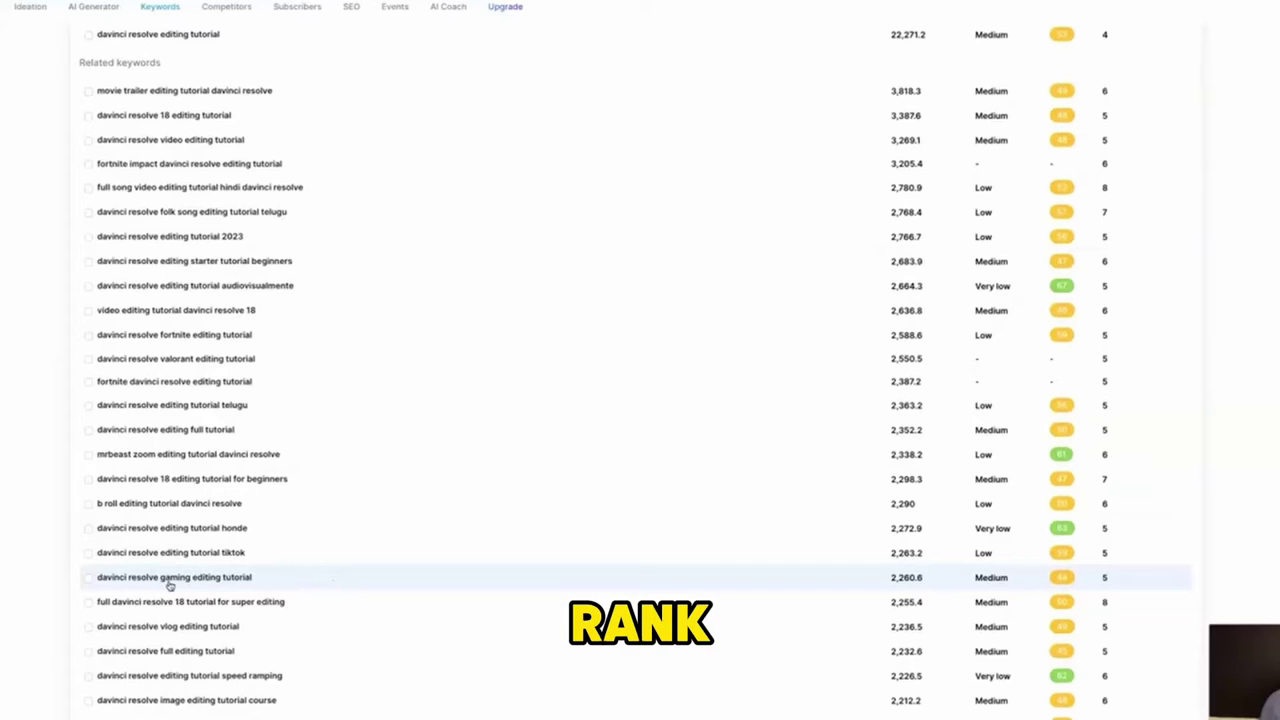
scroll(166, 566, up, 2)
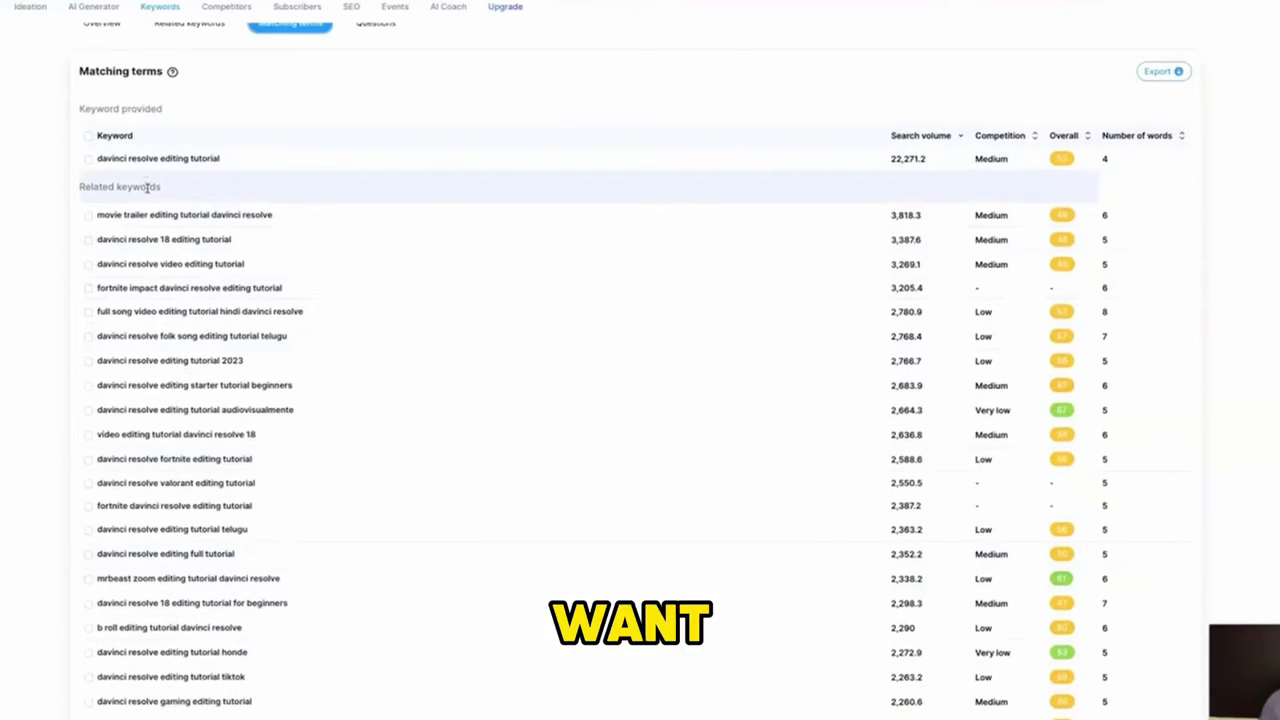
scroll(147, 187, up, 1)
- Select and copy the "davinci resolve" keywords for 18 editing, video editing, editing 2023, editing starter beginners and editing full tutorials
click(88, 348)
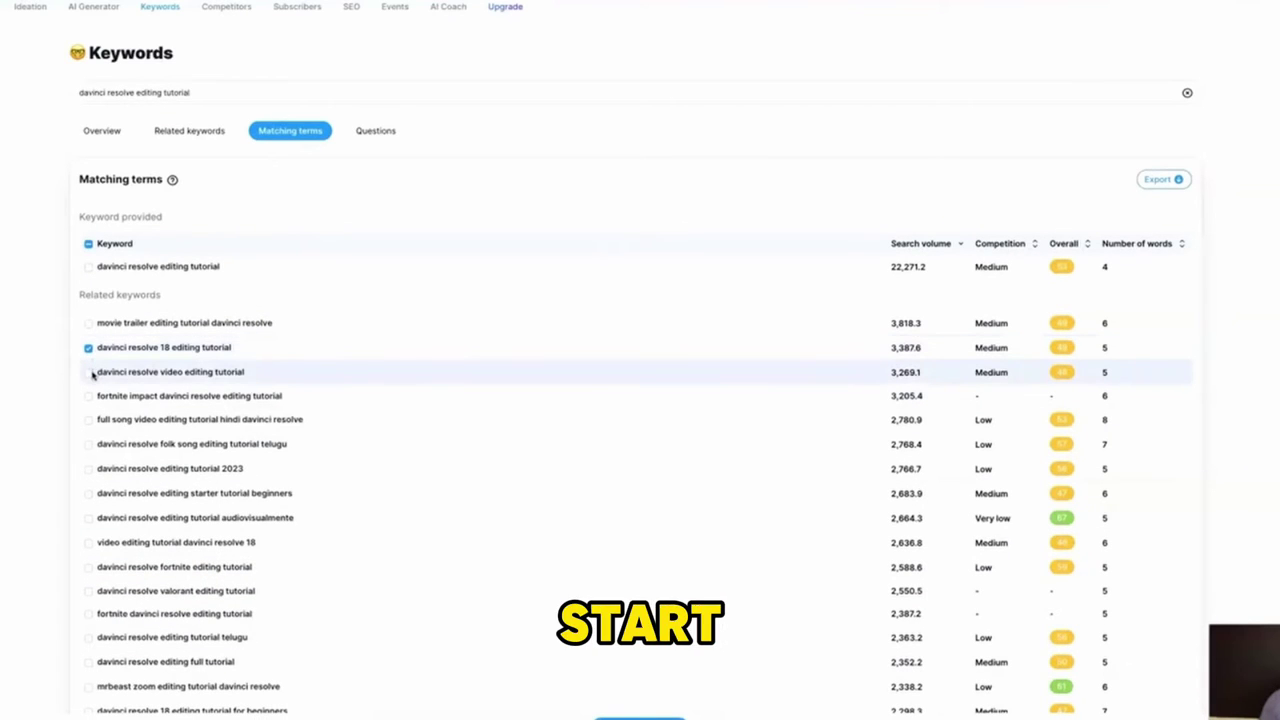
click(88, 469)
click(88, 493)
scroll(94, 620, down, 1)
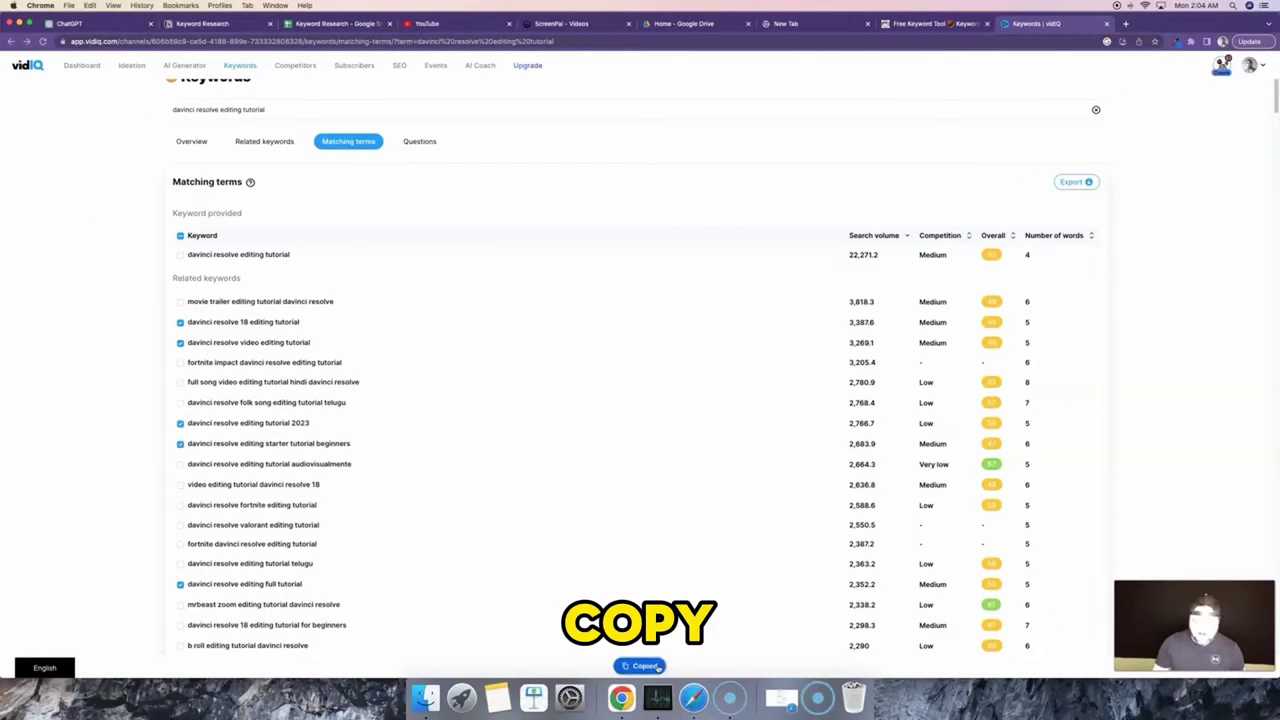
- Switch to the Keyword Research spreadsheet in Google Sheets and paste the copied keywords into cell D3
click(310, 23)
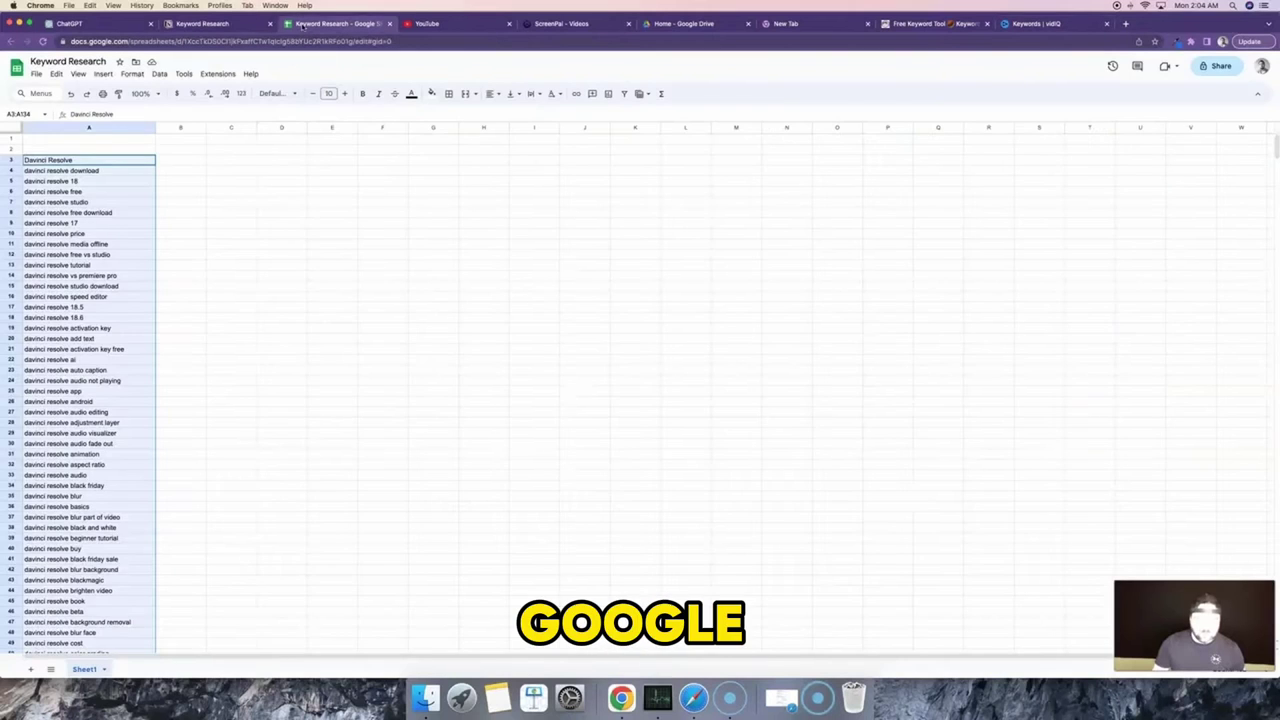
scroll(105, 318, up, 10)
click(274, 160)
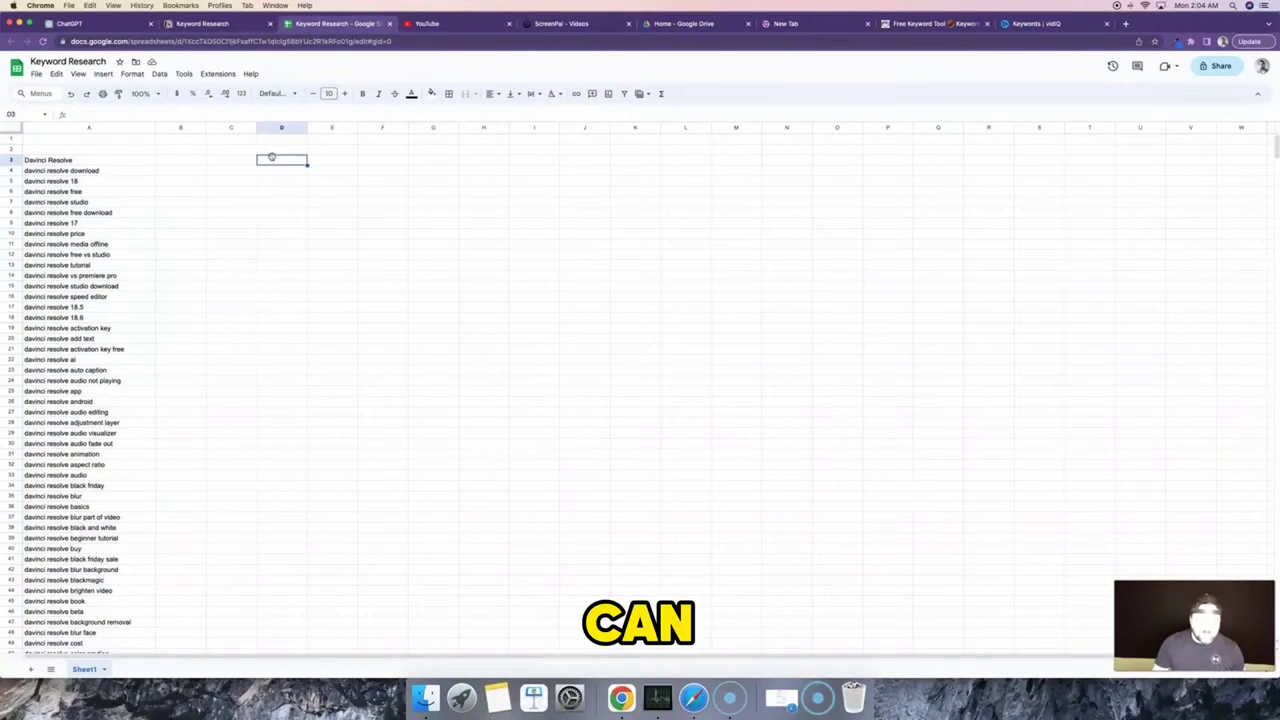
right_click(274, 160)
mouse_move(320, 217)
click(445, 219)
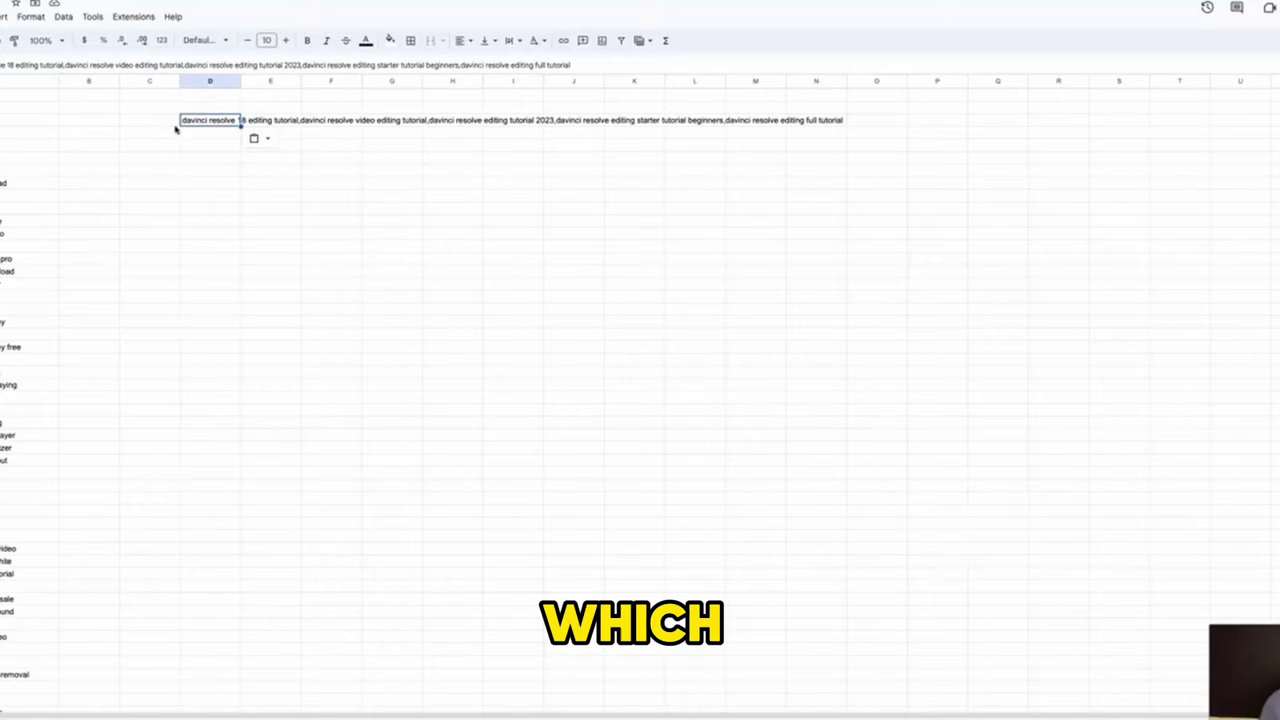
- Split the pasted keyword text in D3 into columns using a comma as separator
click(63, 17)
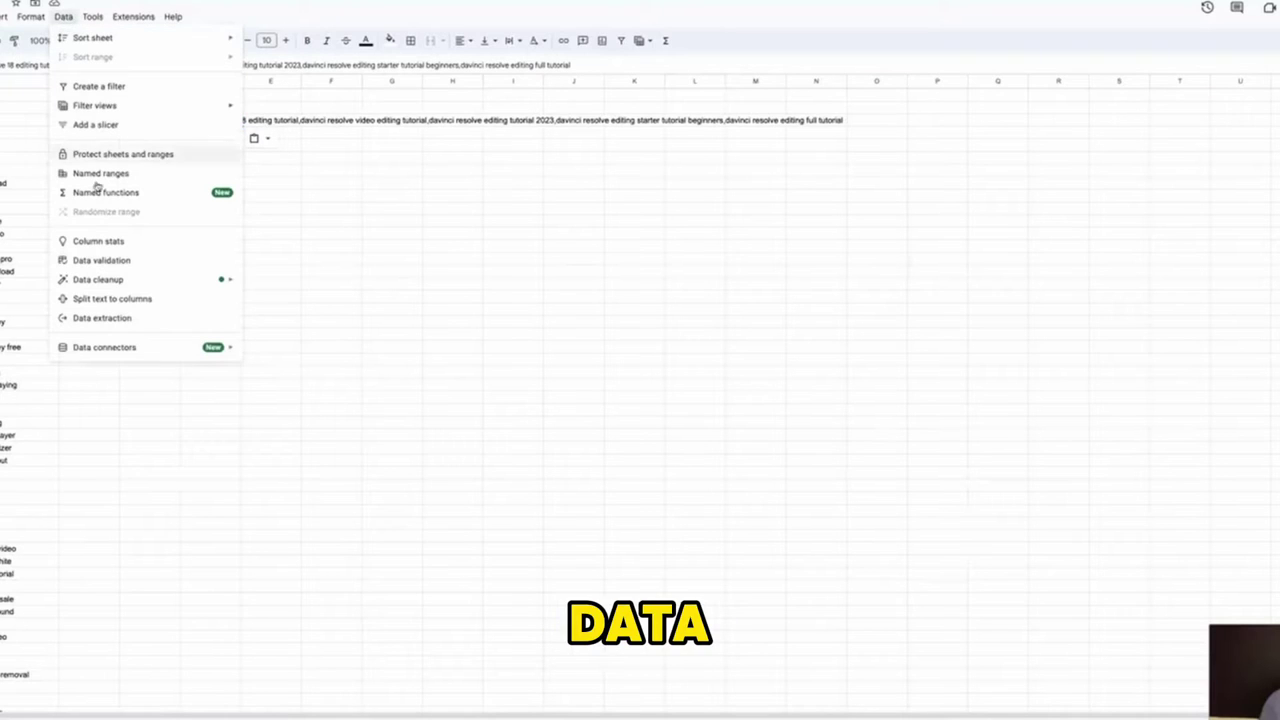
click(125, 298)
click(255, 126)
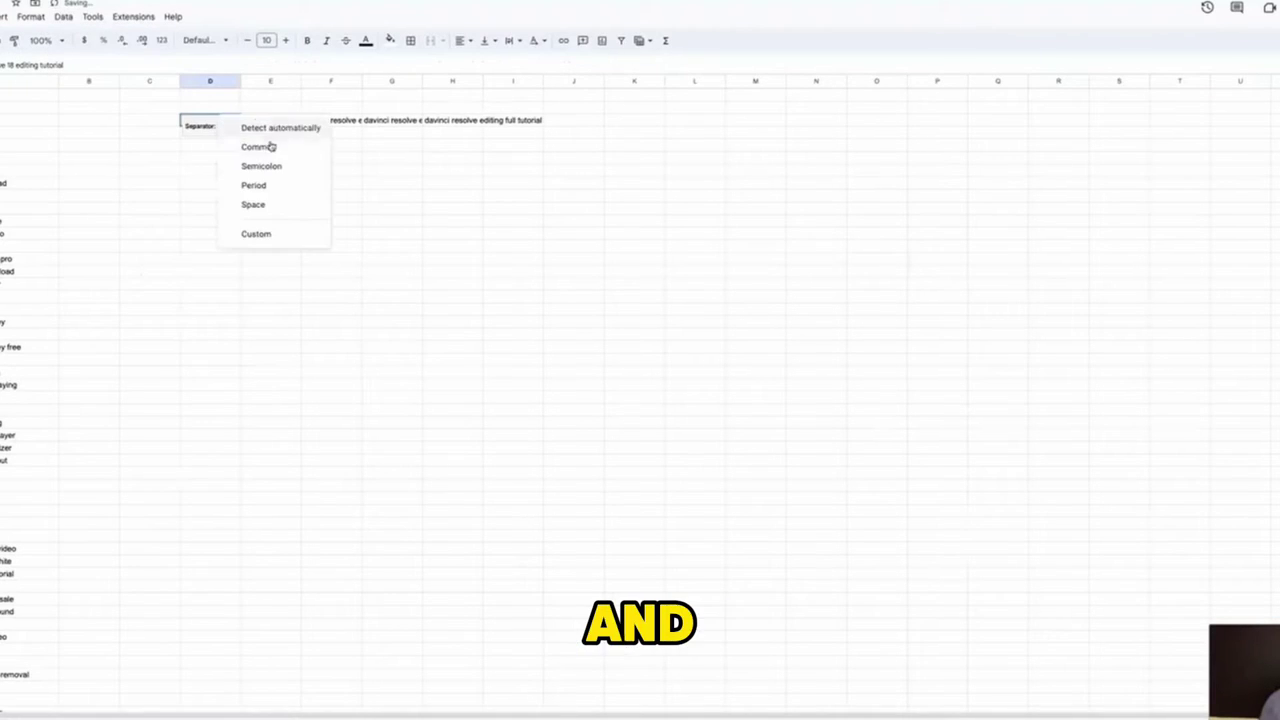
click(266, 148)
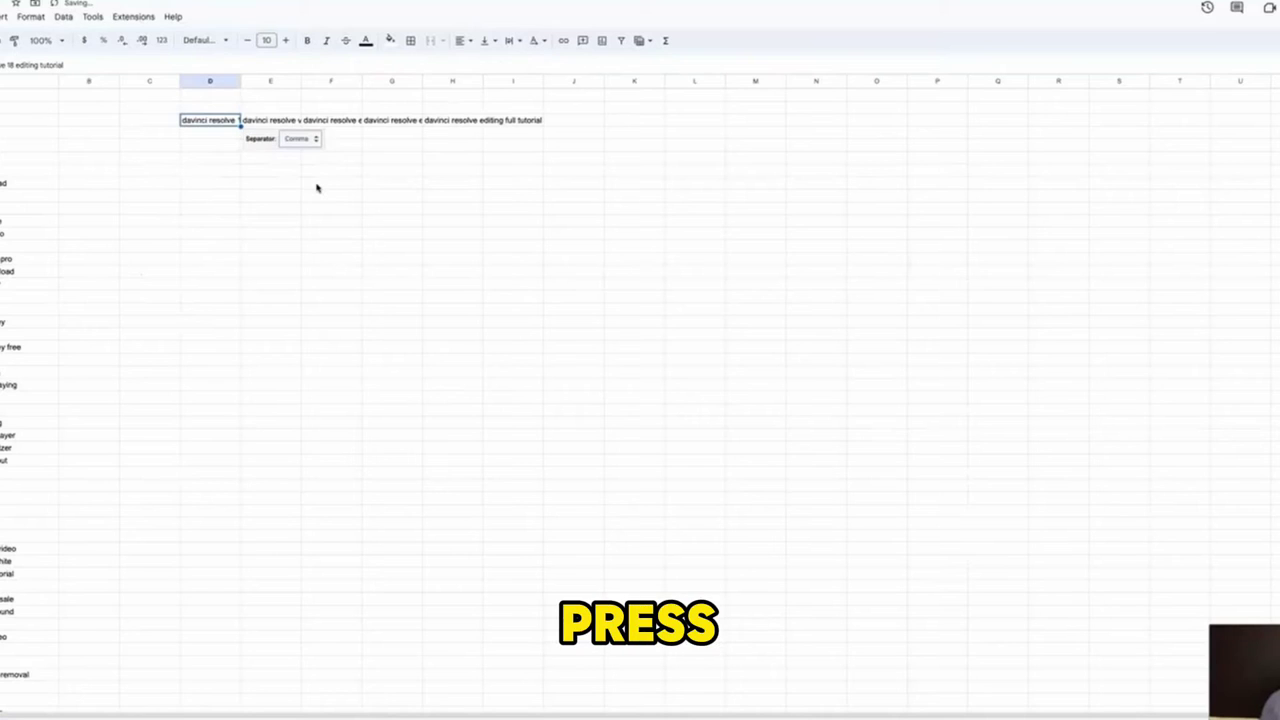
- Copy "davinci resolve video editing tutorial" from E3 into cell D4
click(217, 99)
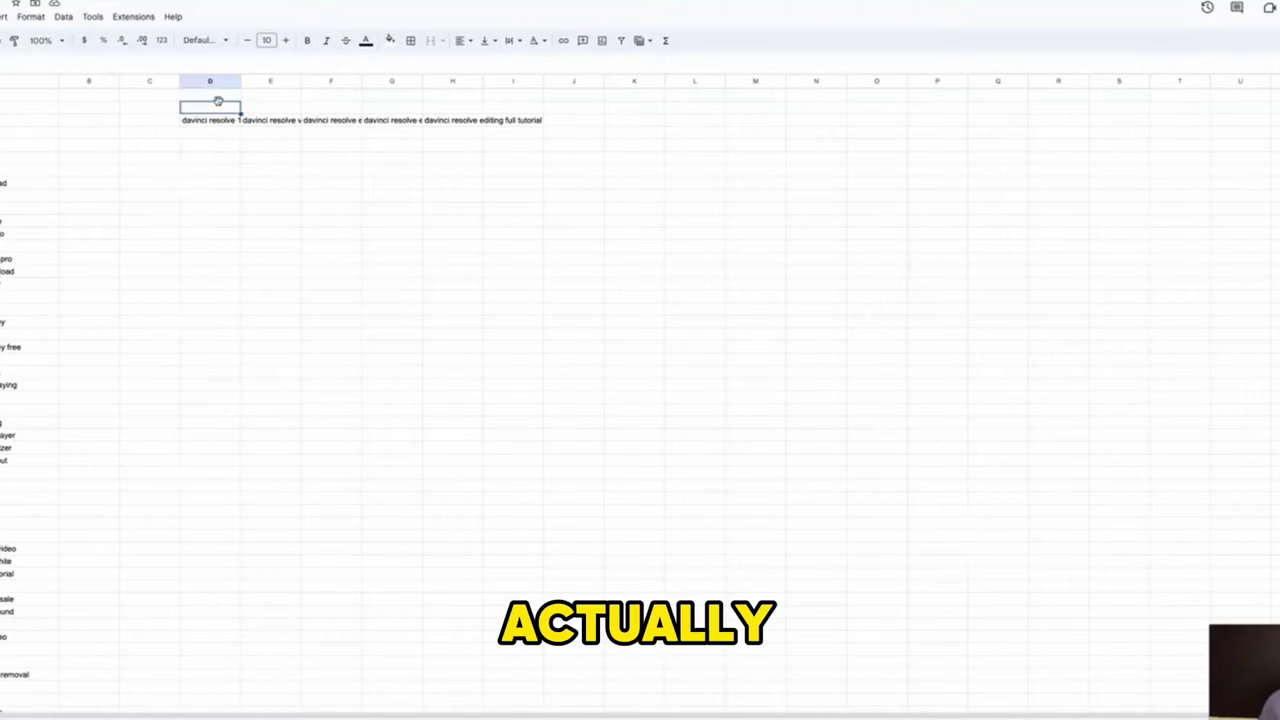
key(Down)
key(Right)
key(ctrl+c)
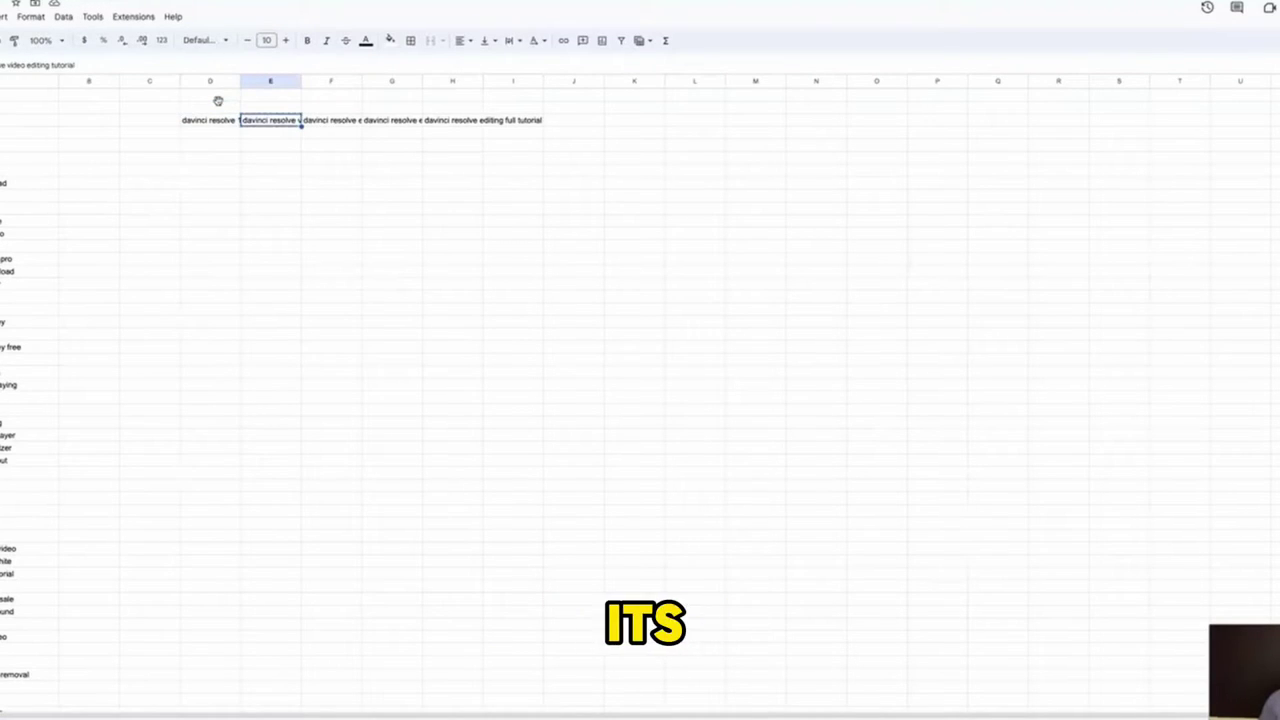
key(Down)
key(Left)
key(ctrl+v)
- Move "davinci resolve editing tutorial 2023" from F3 to cell D5
key(Up)
key(Right)
key(Right)
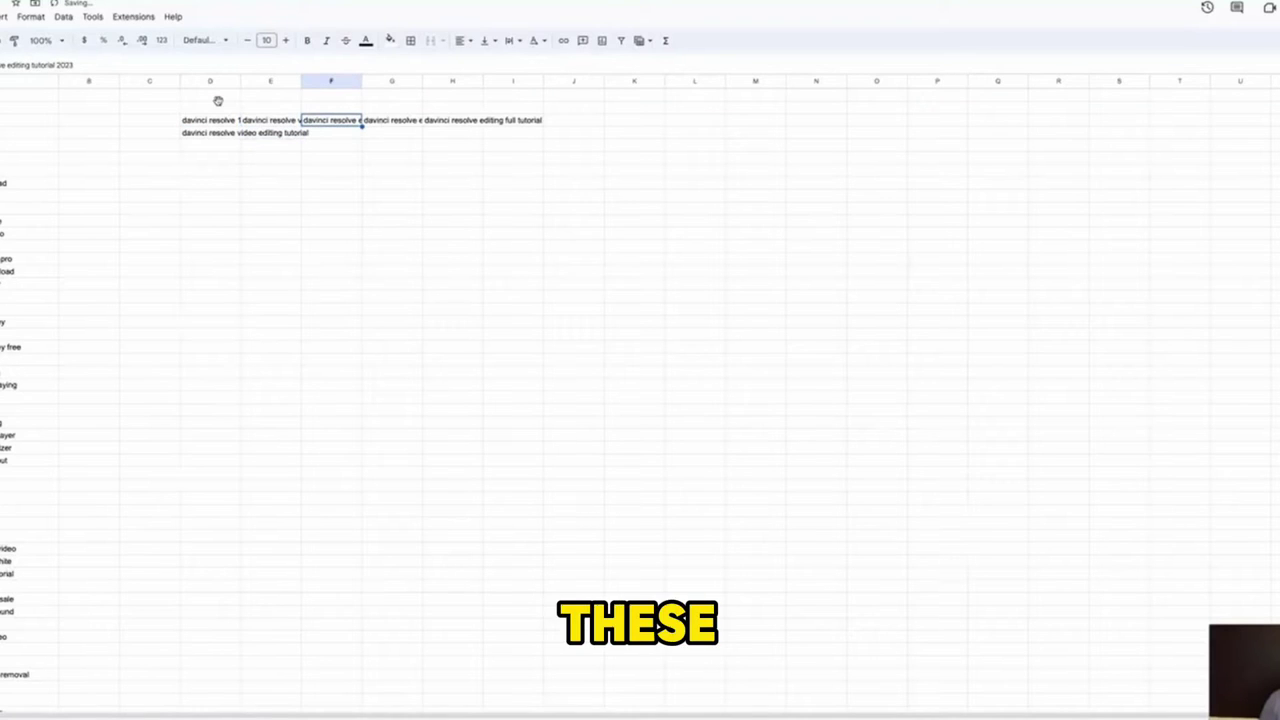
key(ctrl+x)
key(Down)
key(Down)
key(Left)
key(Left)
key(ctrl+v)
- Move "davinci resolve editing starter tutorial beginners" from G3 to cell D6
key(Up)
key(Up)
key(Right)
key(Right)
key(Right)
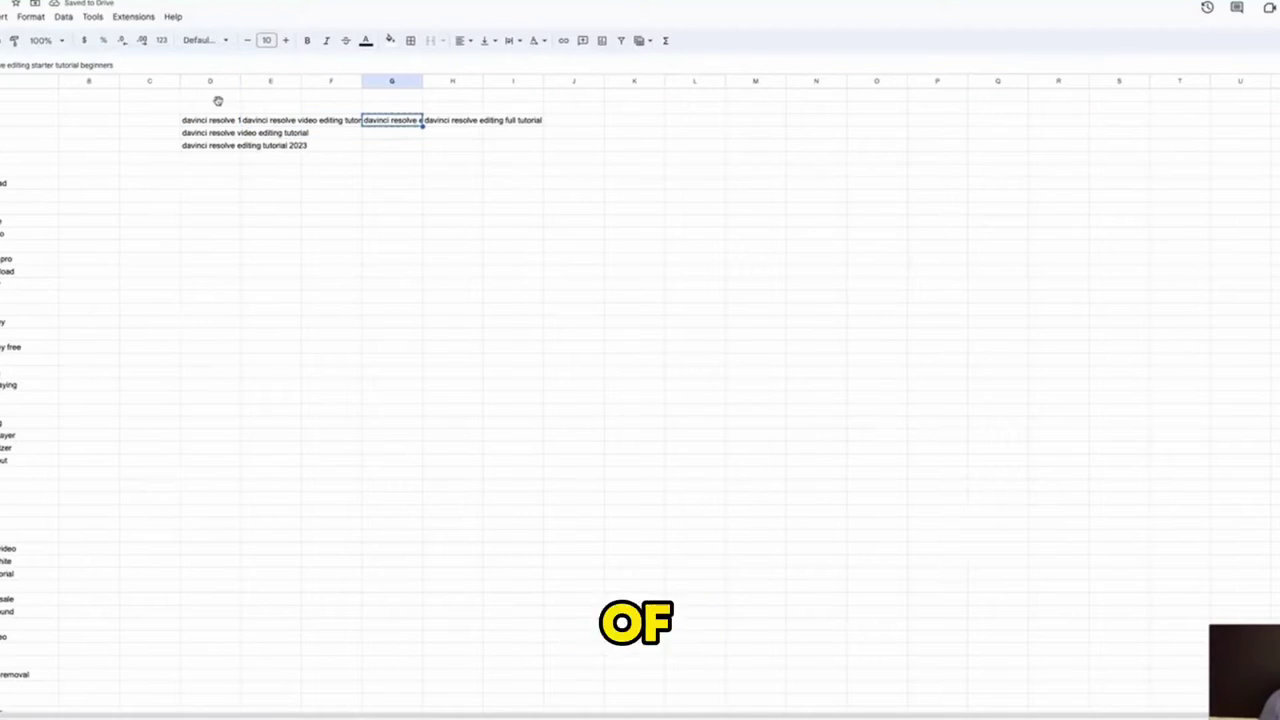
key(ctrl+x)
key(Down)
key(Down)
key(Down)
key(Left)
key(Left)
key(Left)
key(ctrl+v)
- Copy the "davinci resolve editing full tutorial" keyword from cell H3
key(Up)
key(Right)
key(Right)
key(Right)
key(Right)
key(Up)
key(Up)
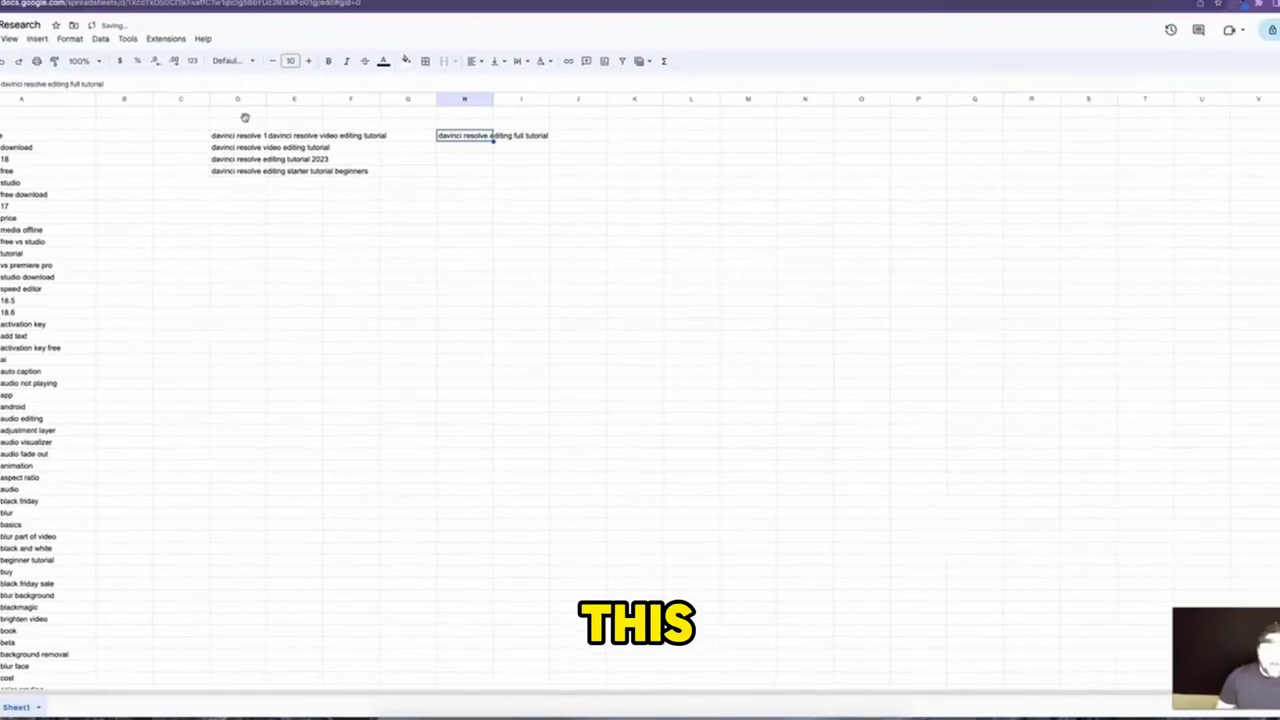
key(ctrl+c)
key(Down)
key(Up)
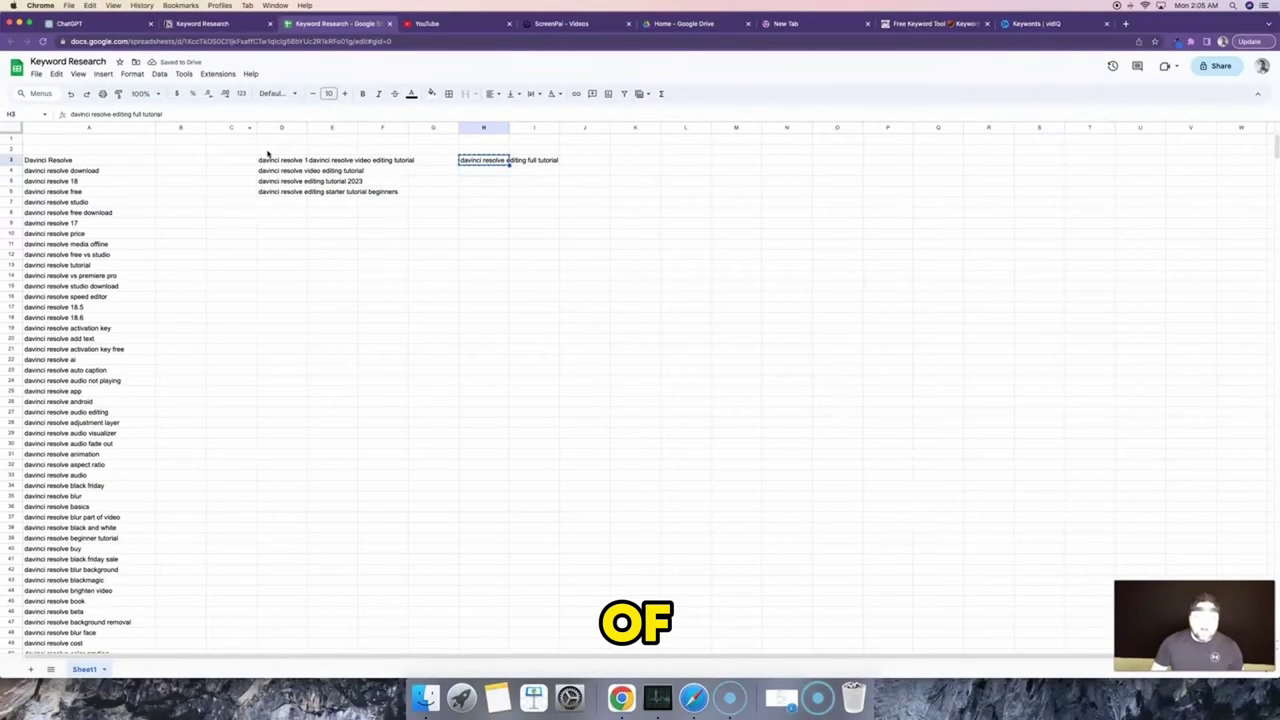
- Clear all the split keywords from range D2:I7
mouse_move(268, 153)
mouse_down()
mouse_move(506, 200)
mouse_move(560, 197)
mouse_move(557, 208)
mouse_up()
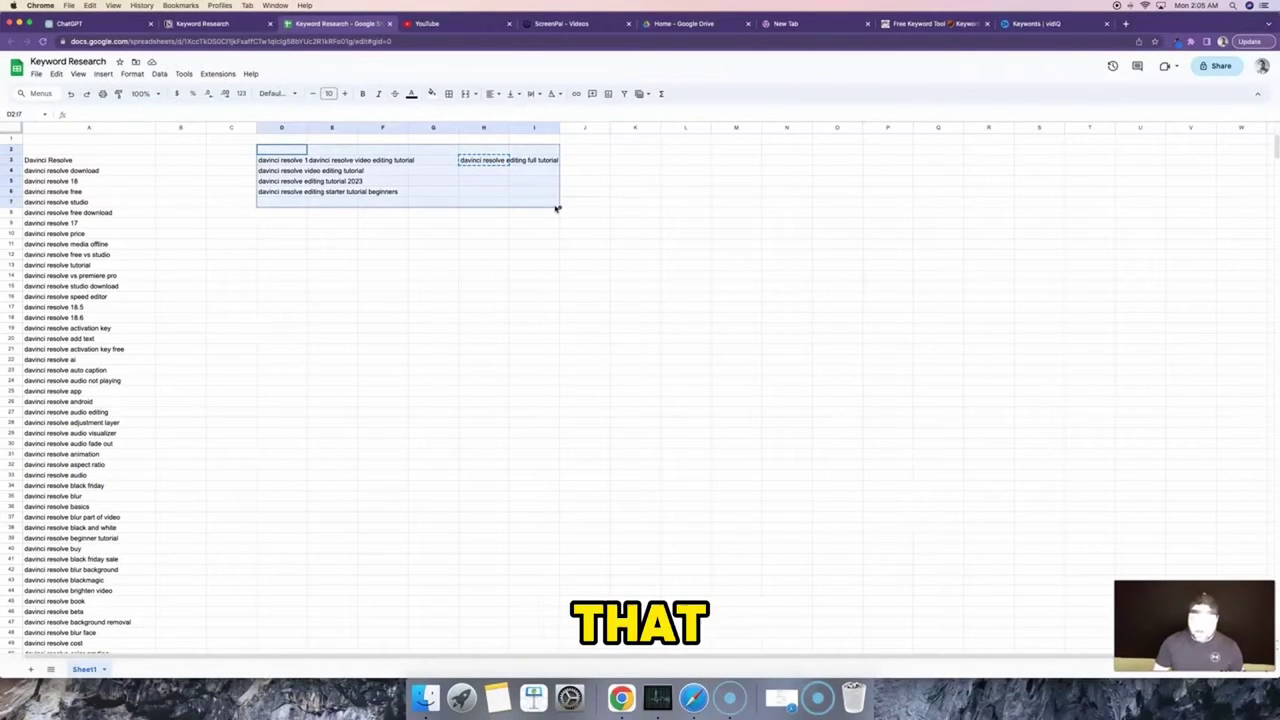
key(Delete)
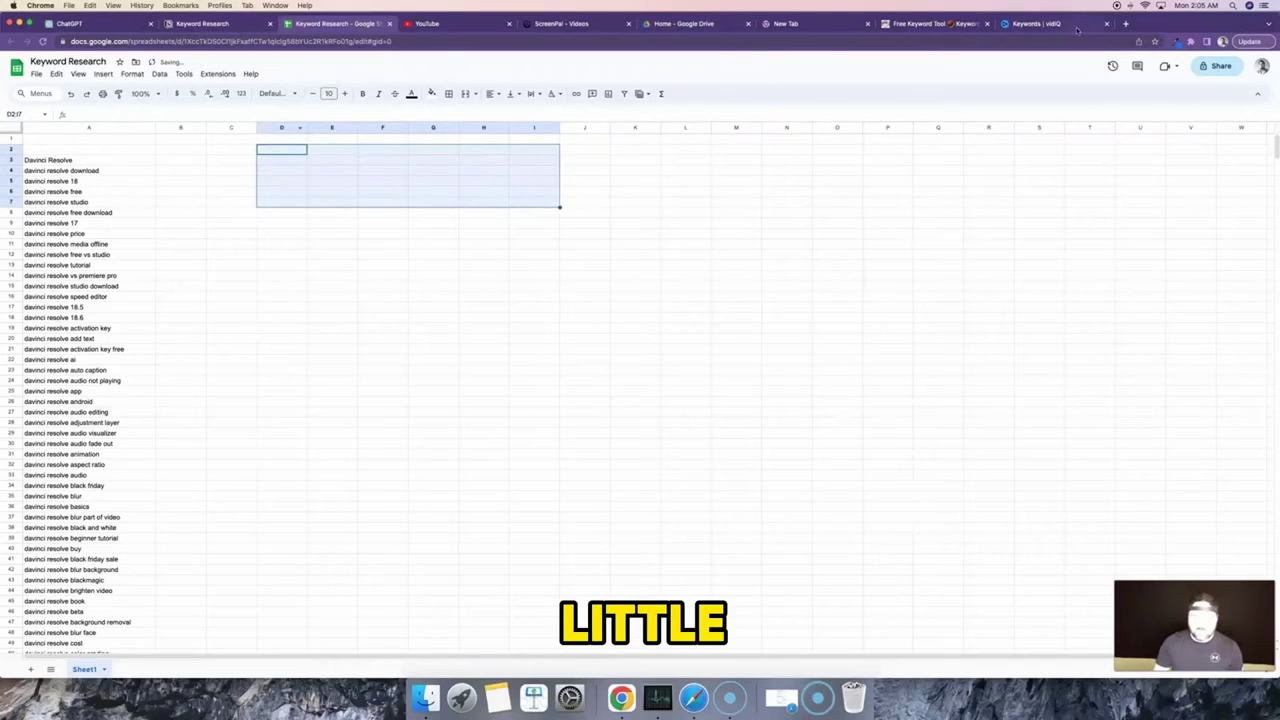
- Switch to vidIQ and export the matching terms for "davinci resolve editing tutorial" as a CSV file
click(1077, 28)
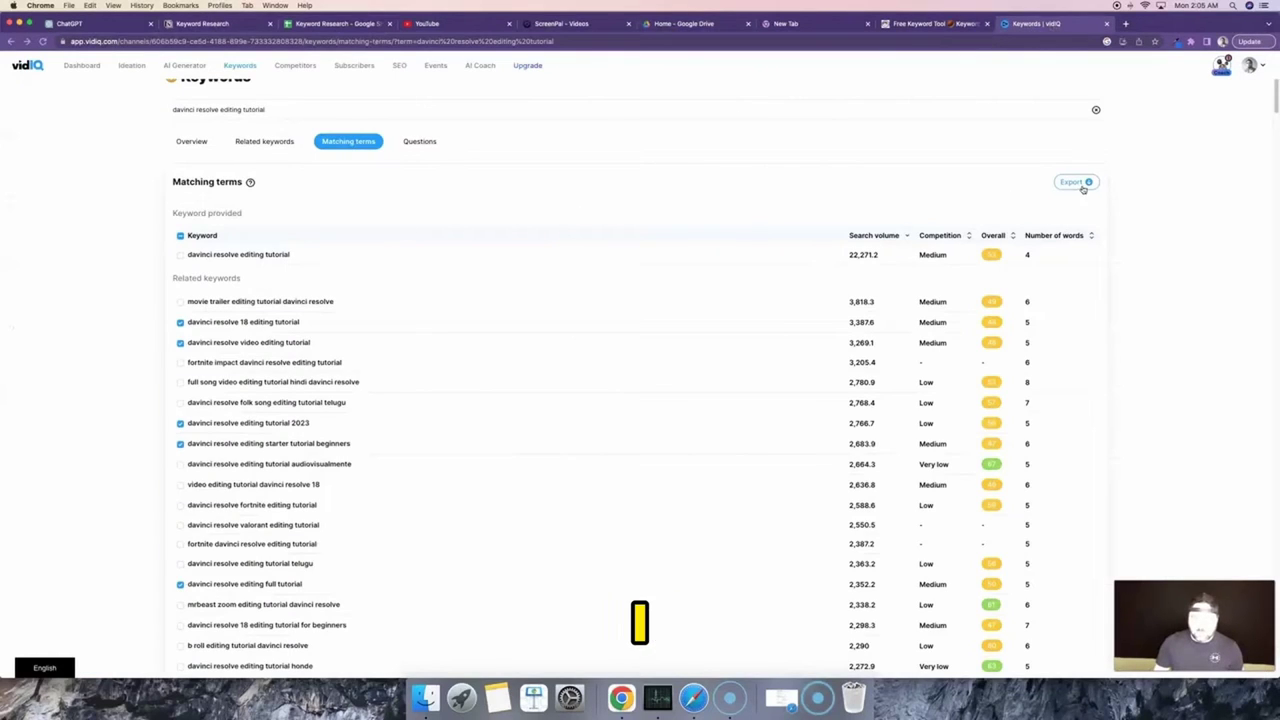
click(1084, 186)
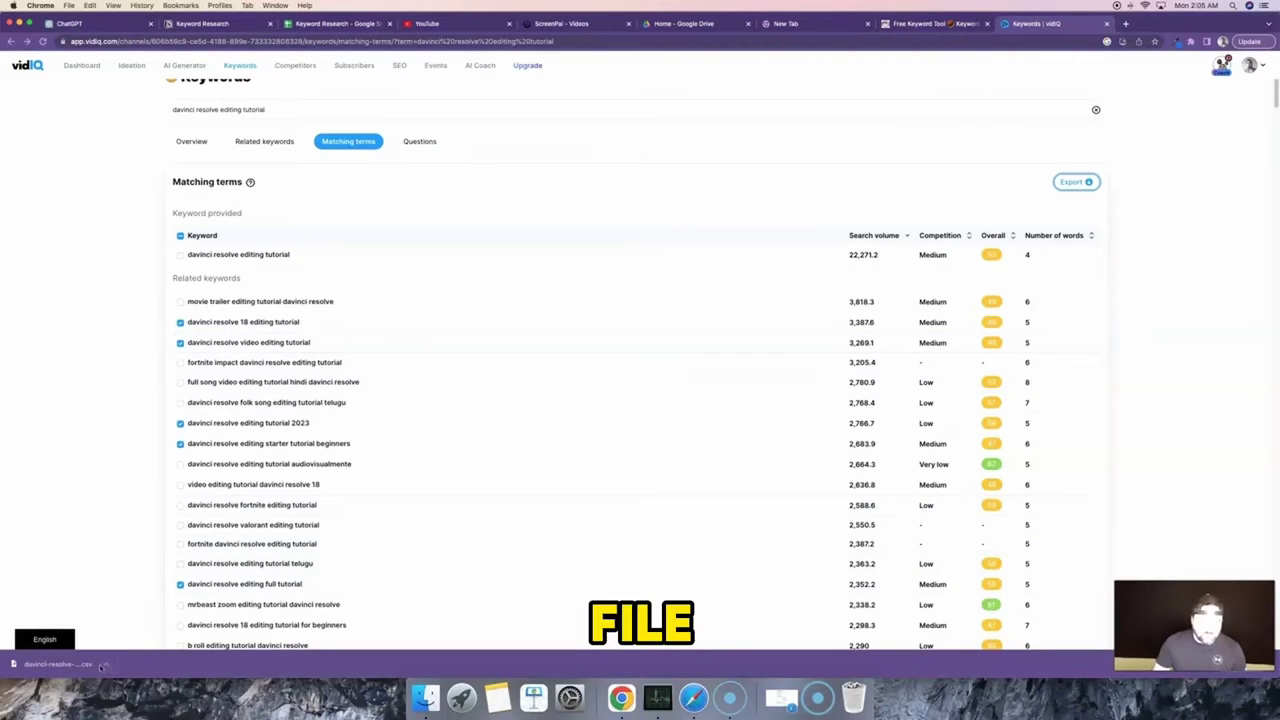
- Switch to Google Sheets and create a new blank spreadsheet
click(325, 27)
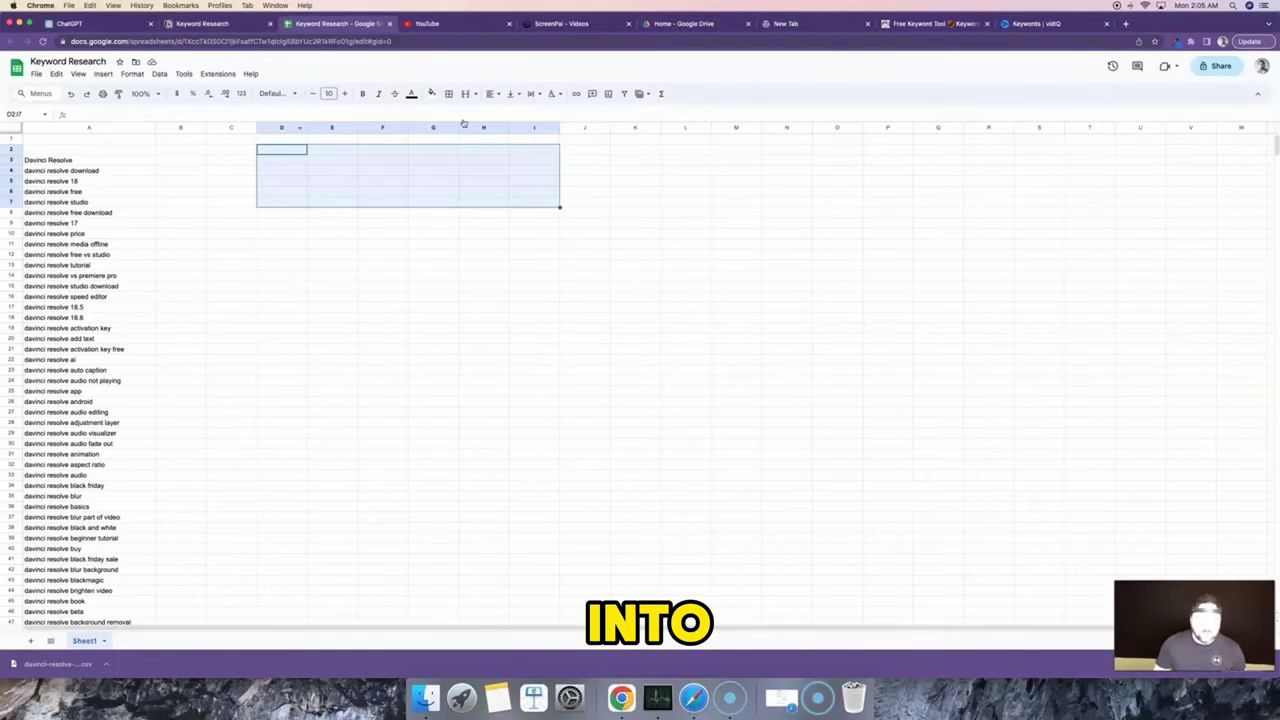
click(60, 62)
mouse_move(57, 91)
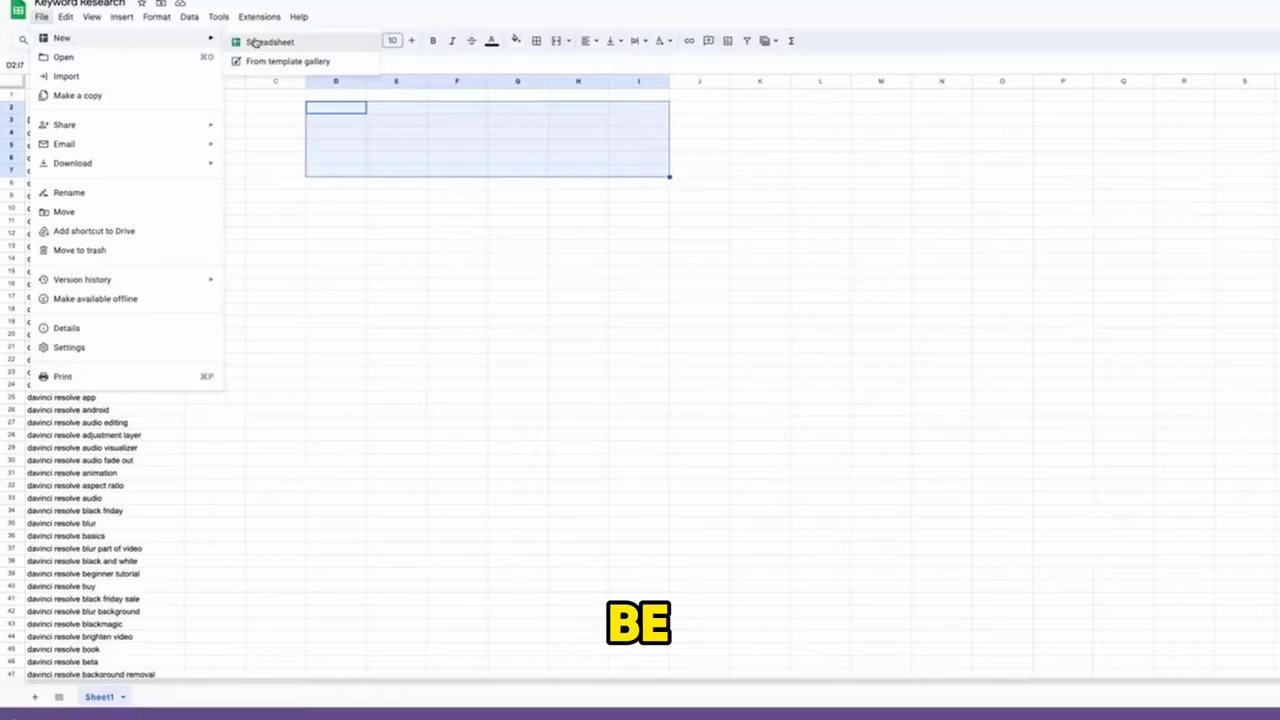
click(255, 42)
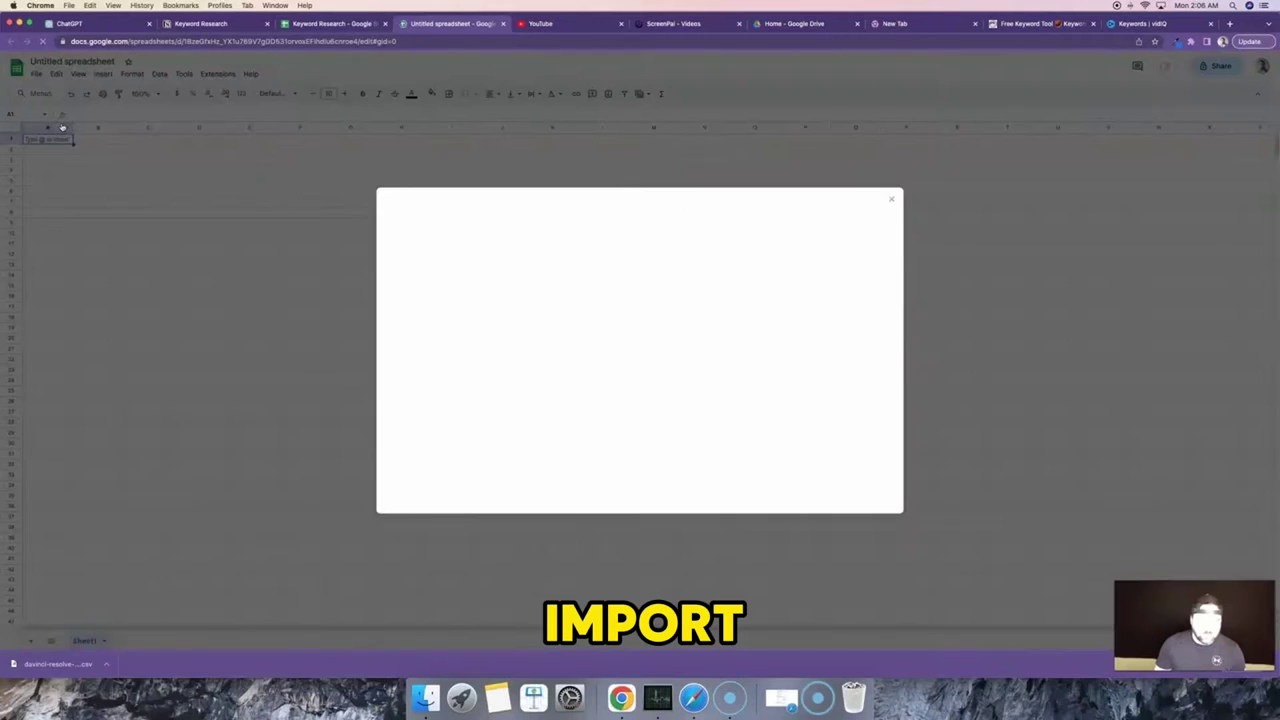
- Import davinci-resolve-editing-tutorial_matching_terms.csv from Downloads, replacing the spreadsheet, with the separator detected automatically and text conversion enabled
click(554, 238)
click(635, 416)
click(376, 153)
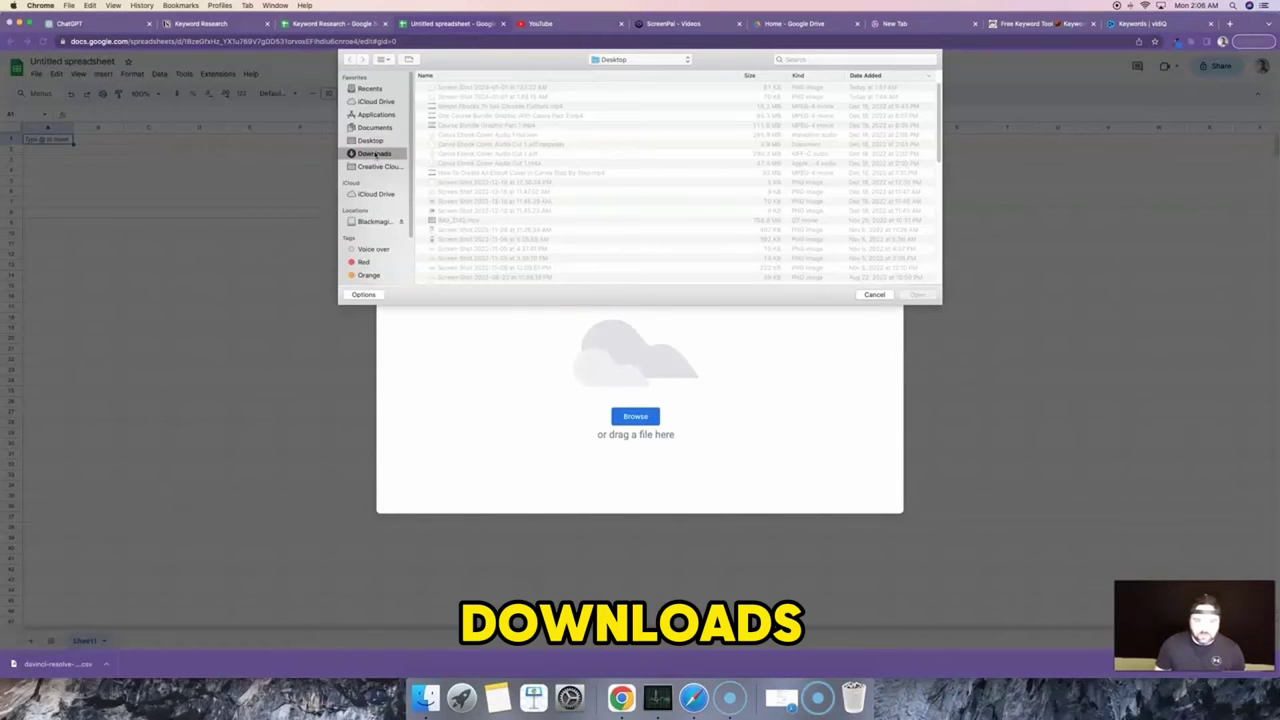
key(Down)
click(917, 294)
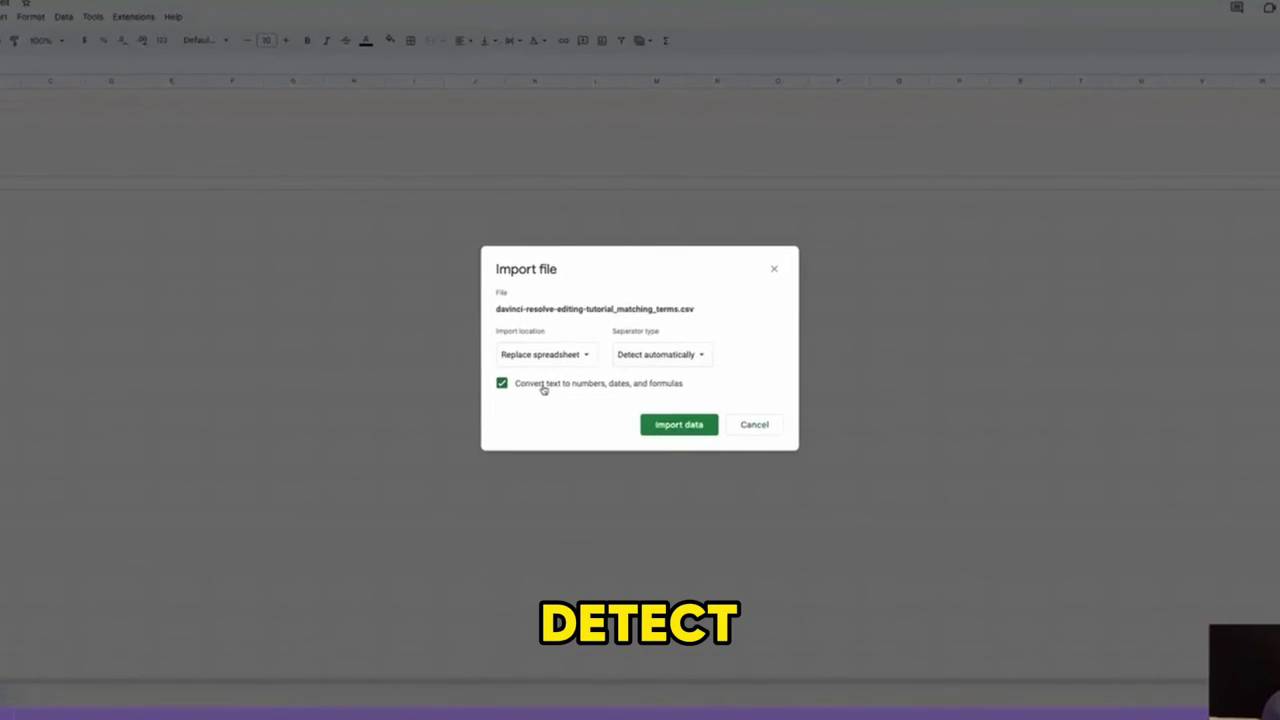
click(697, 428)
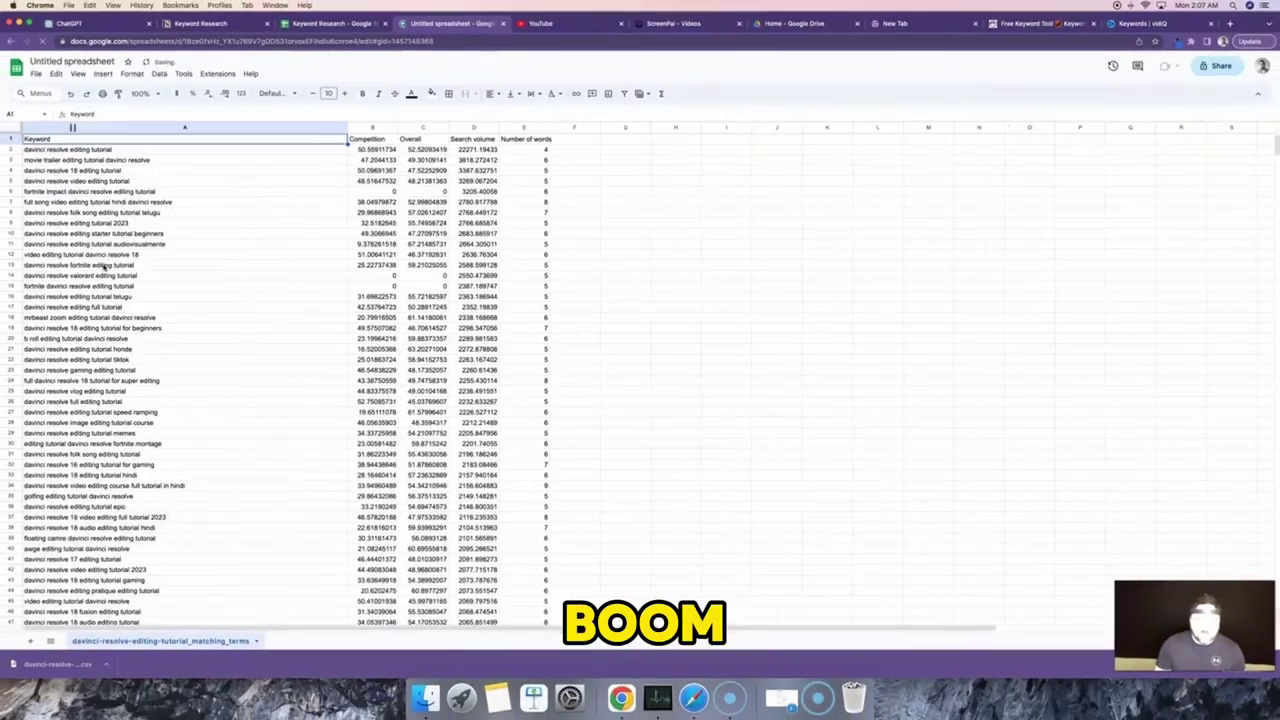
- Look through the imported keyword rows and return to the first keyword in A2
scroll(103, 302, down, 5)
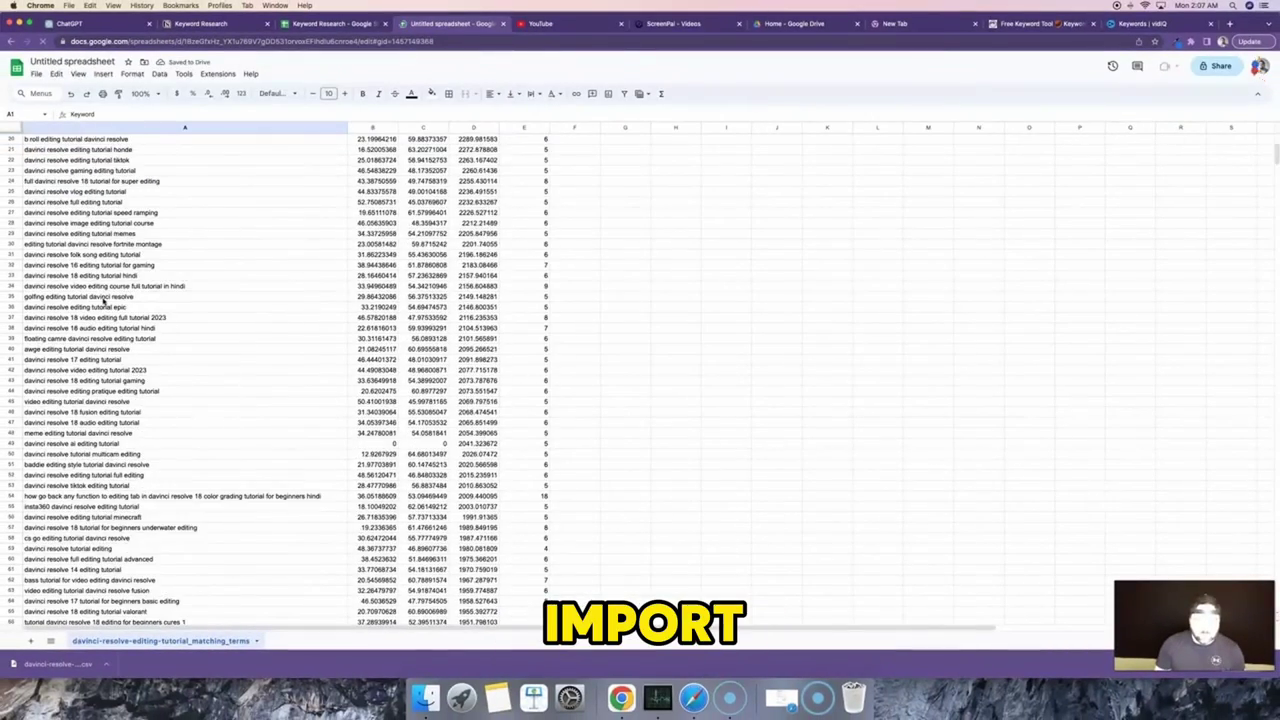
scroll(103, 302, down, 20)
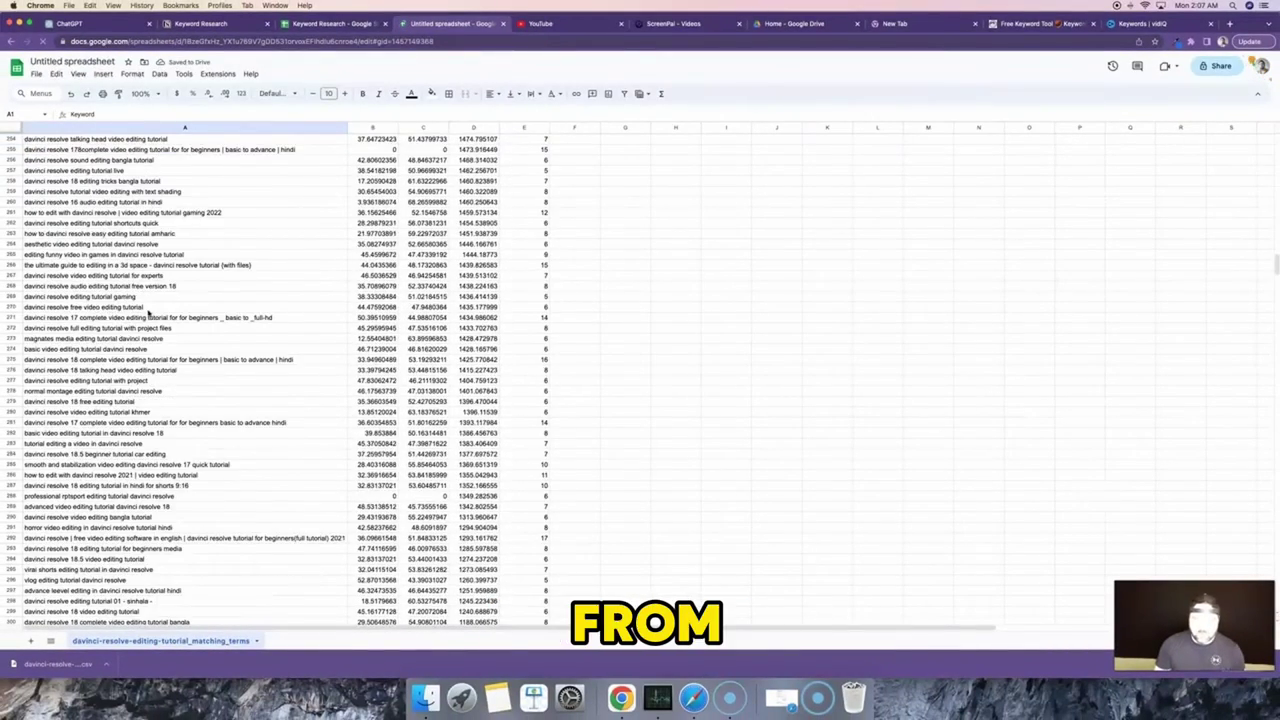
scroll(148, 313, up, 20)
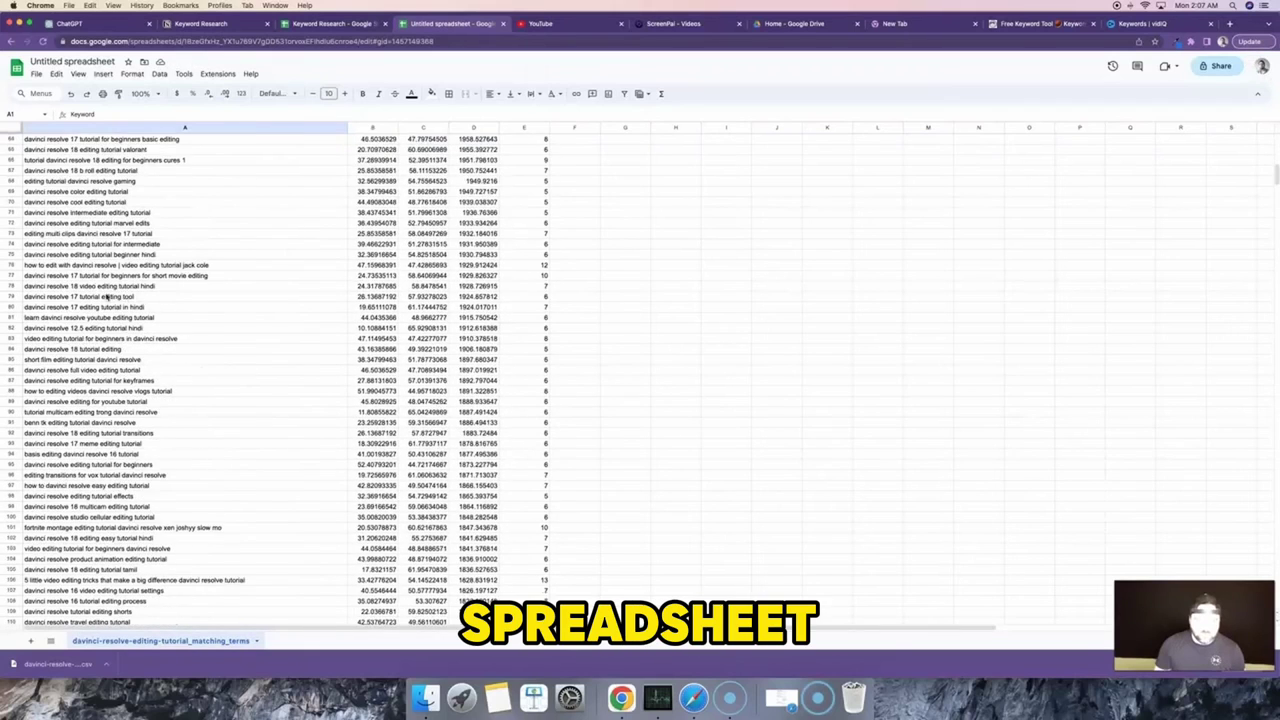
scroll(106, 297, up, 10)
click(66, 152)
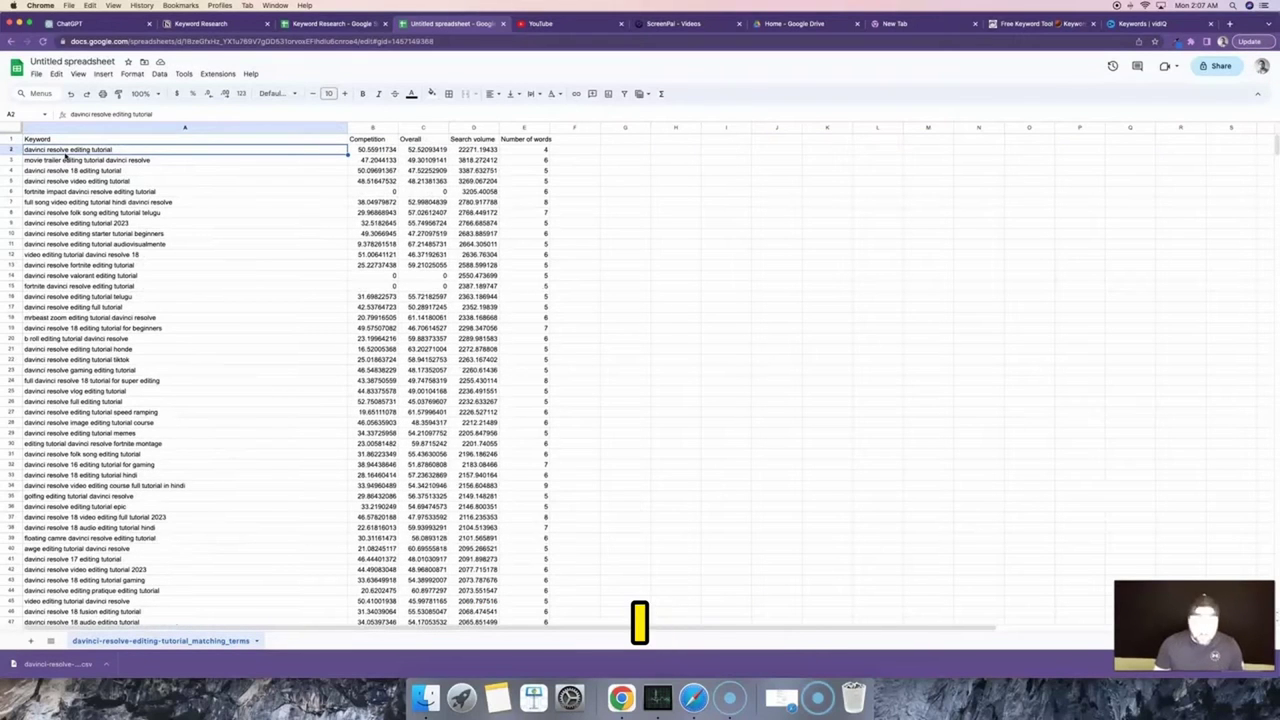
- Copy "davinci resolve editing tutorial", "davinci resolve 18 editing tutorial" and "davinci resolve video editing tutorial" into A135:A137 of the Keyword Research spreadsheet
key(super+c)
key(super+alt+Left)
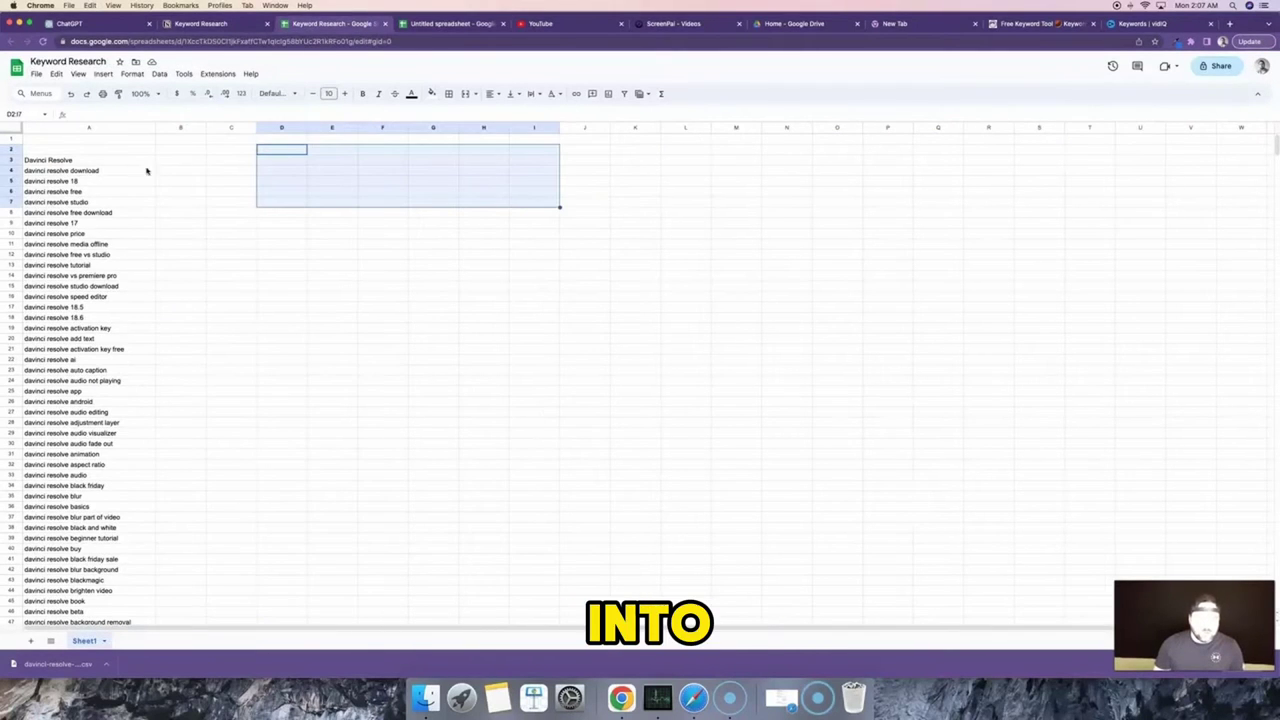
scroll(70, 250, down, 20)
click(84, 277)
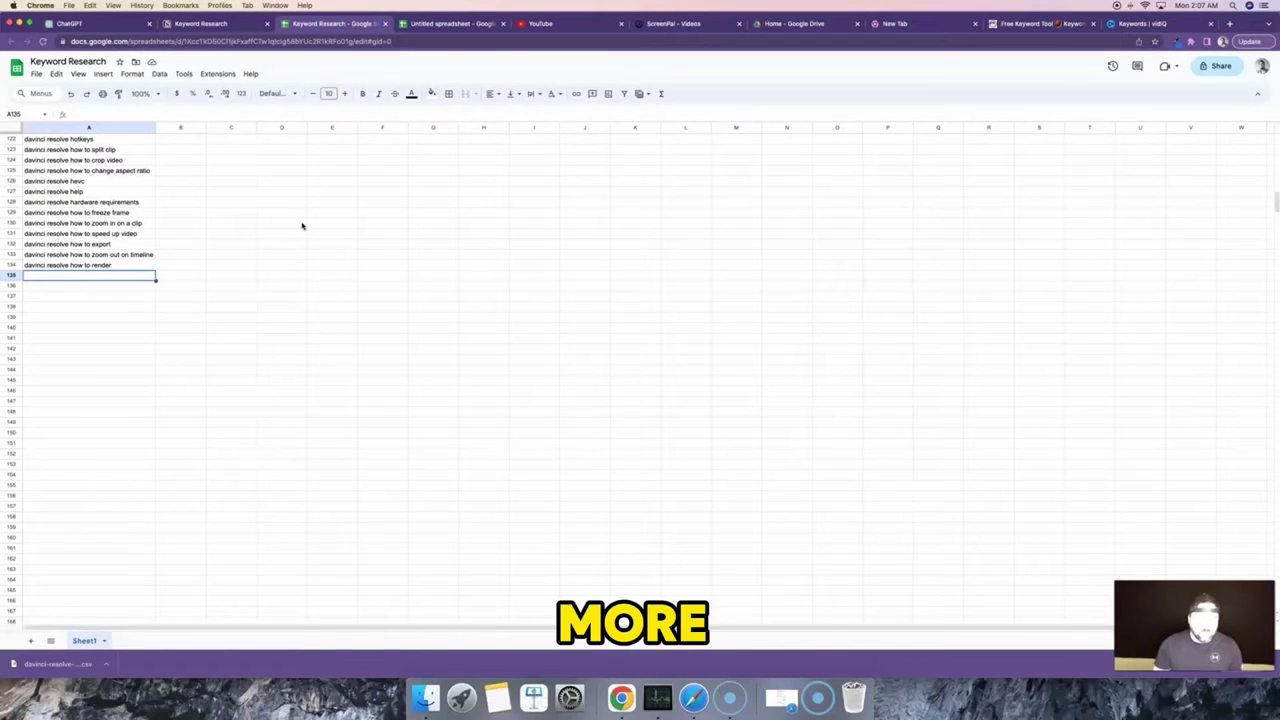
key(super+alt+Right)
drag(96, 172, 100, 181)
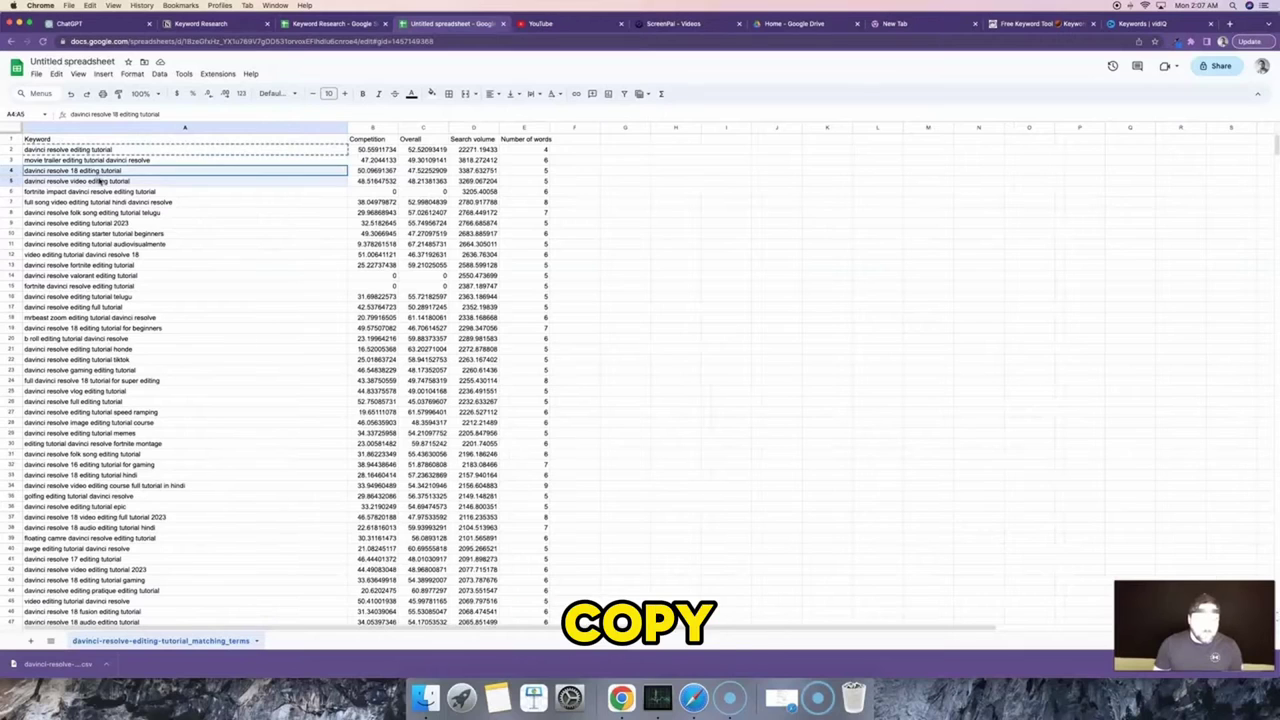
key(super+alt+Left)
key(super+v)
click(71, 282)
- Copy "davinci resolve editing tutorial tiktok" from the imported spreadsheet into A138 of the Keyword Research spreadsheet
key(super+alt+Right)
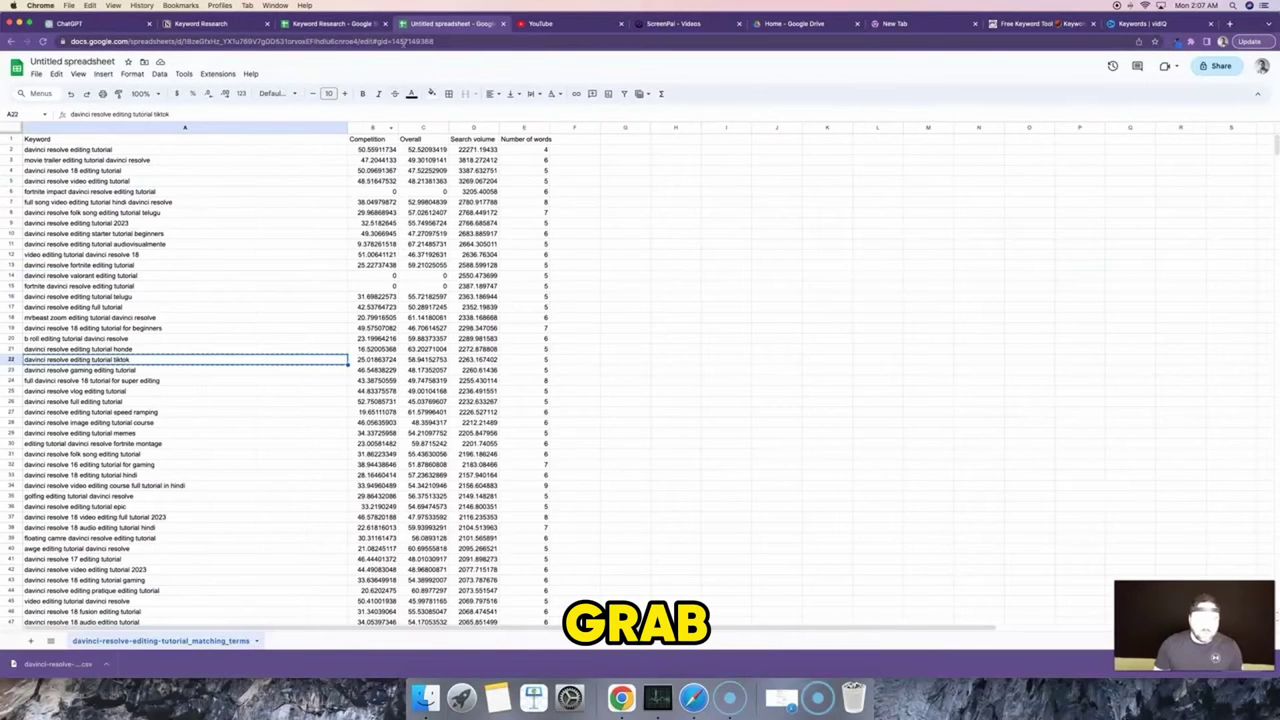
key(super+c)
click(335, 23)
key(super+v)
click(67, 308)
key(super+v)
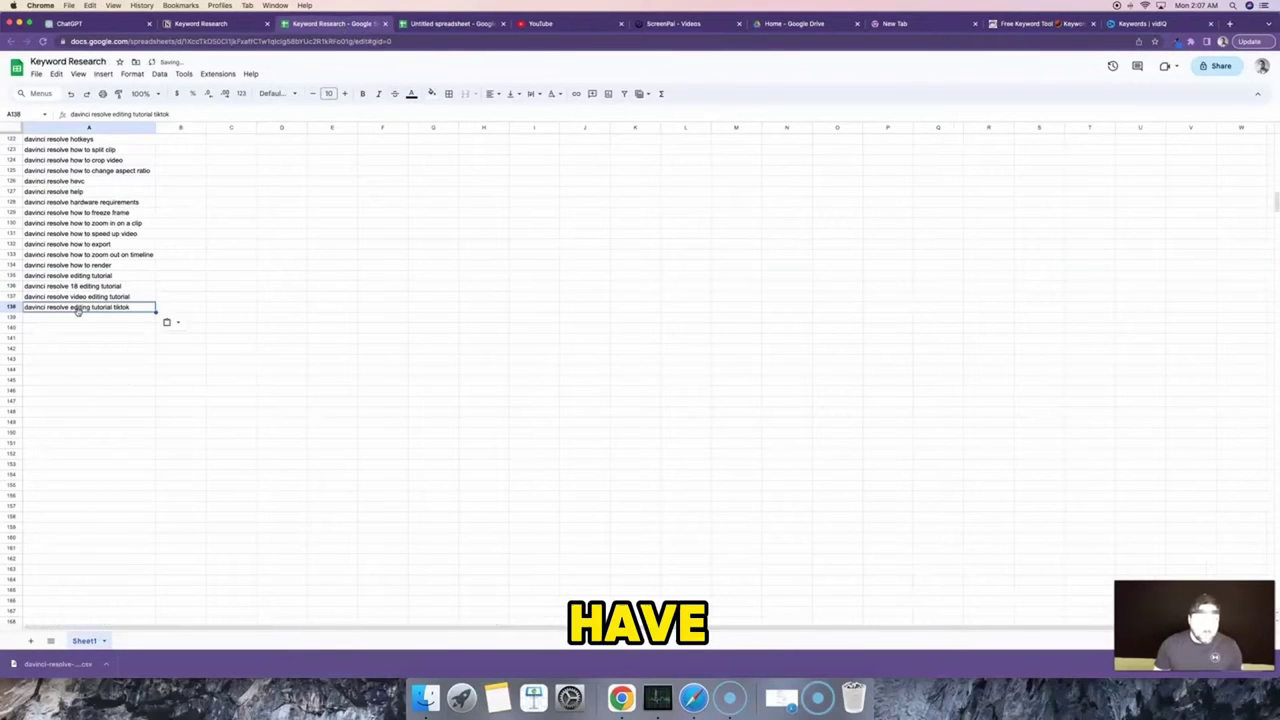
- Delete rows 4 to 6 with the keywords "davinci resolve download", "davinci resolve 18" and "davinci resolve free"
scroll(88, 370, up, 15)
scroll(88, 370, up, 10)
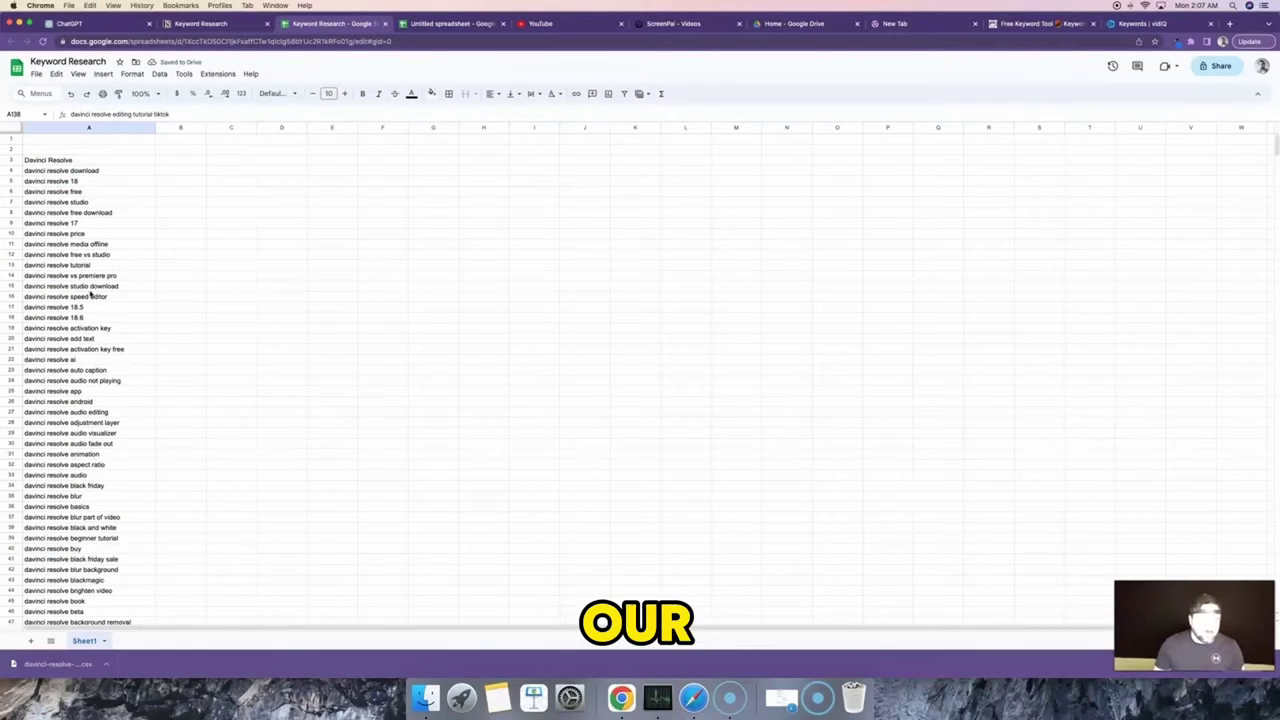
click(68, 193)
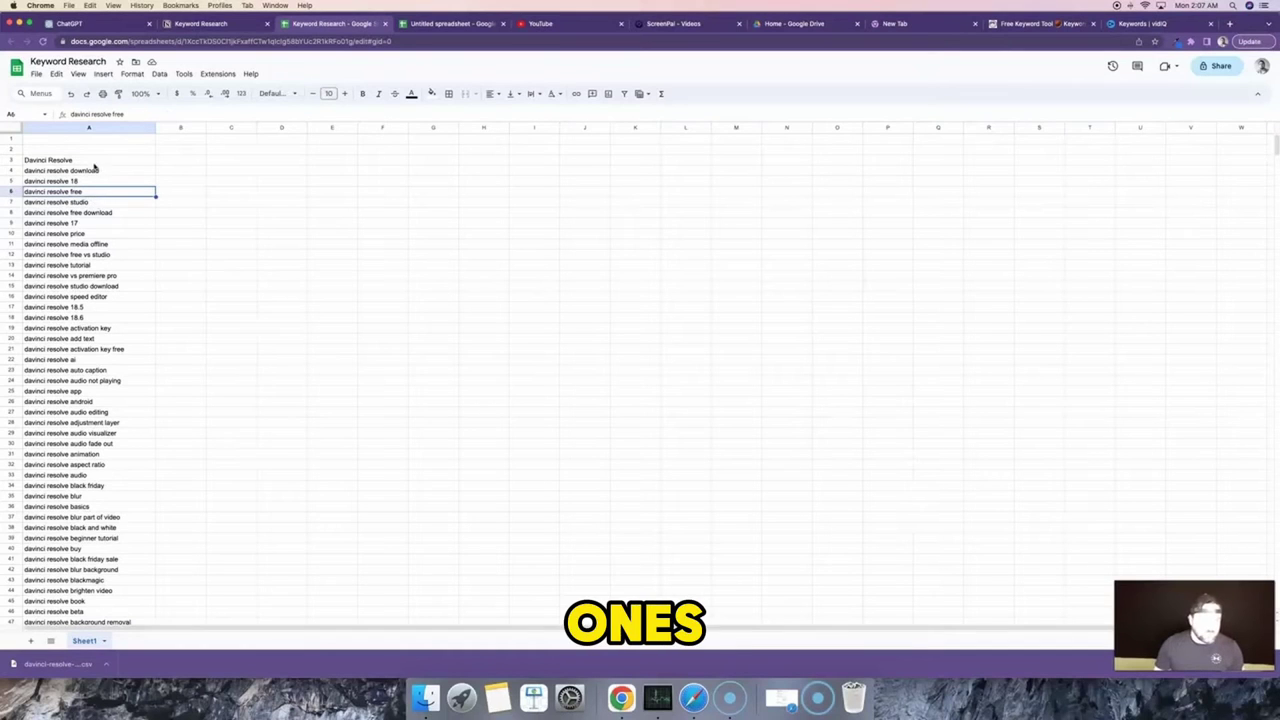
drag(12, 171, 14, 190)
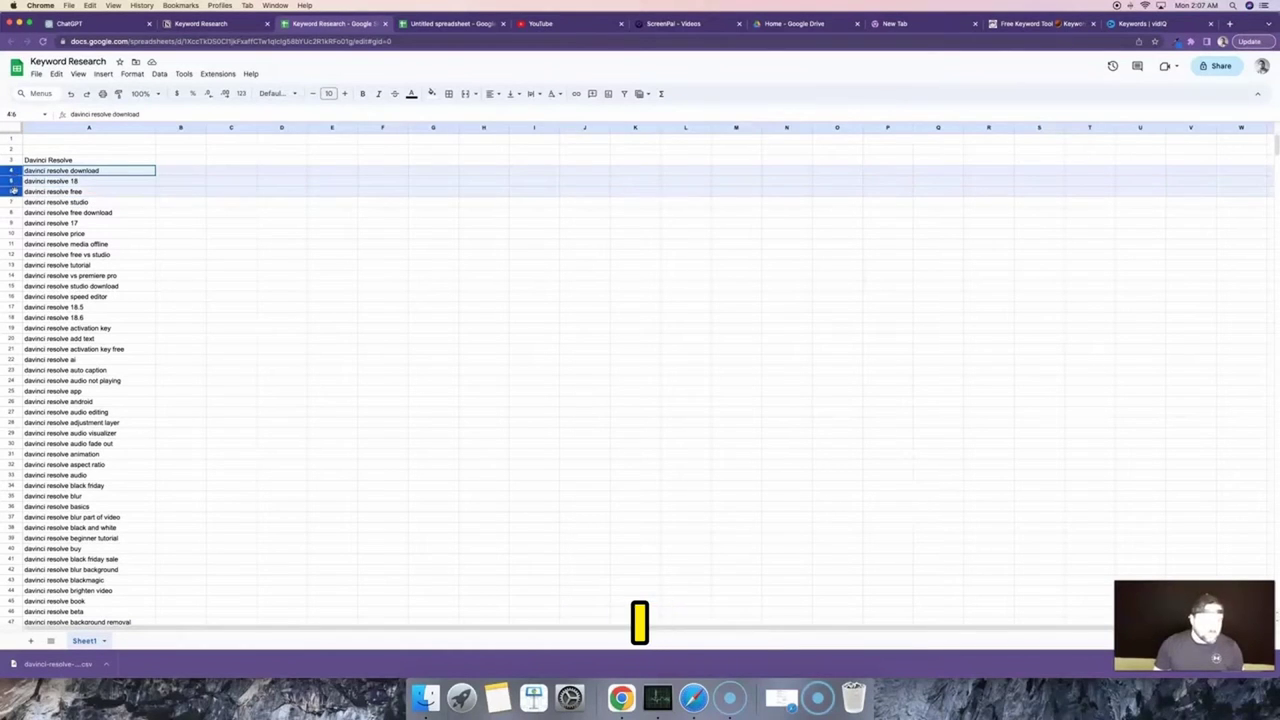
right_click(120, 185)
click(165, 297)
click(74, 171)
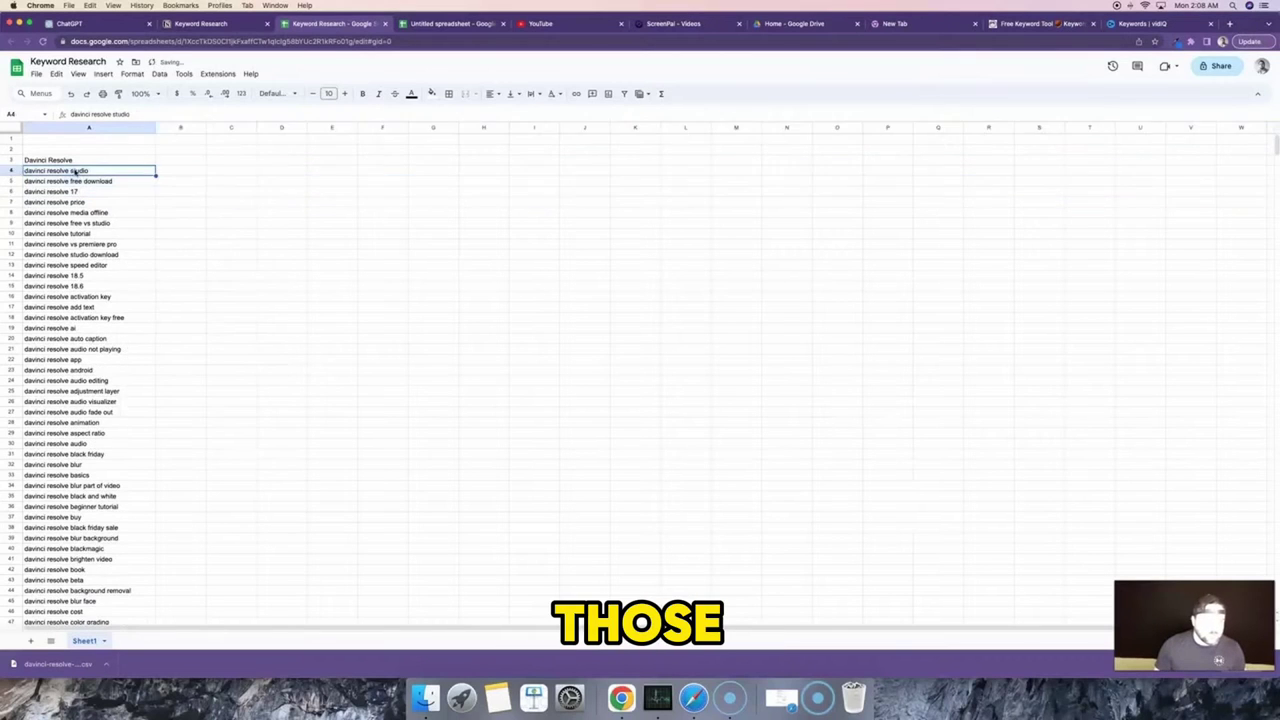
- Delete rows 4 to 6 with the keywords "davinci resolve studio", "davinci resolve free download" and "davinci resolve 17"
click(8, 172)
drag(8, 172, 12, 191)
right_click(100, 180)
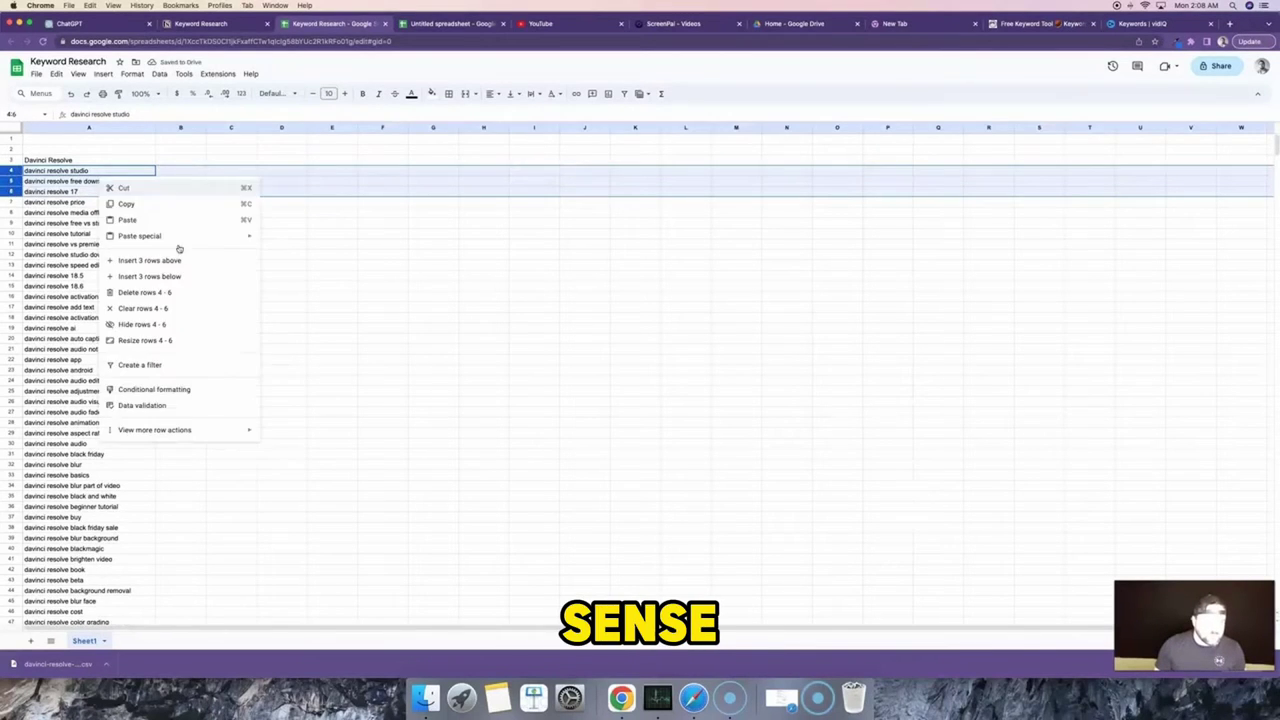
click(150, 289)
click(47, 183)
scroll(78, 231, down, 20)
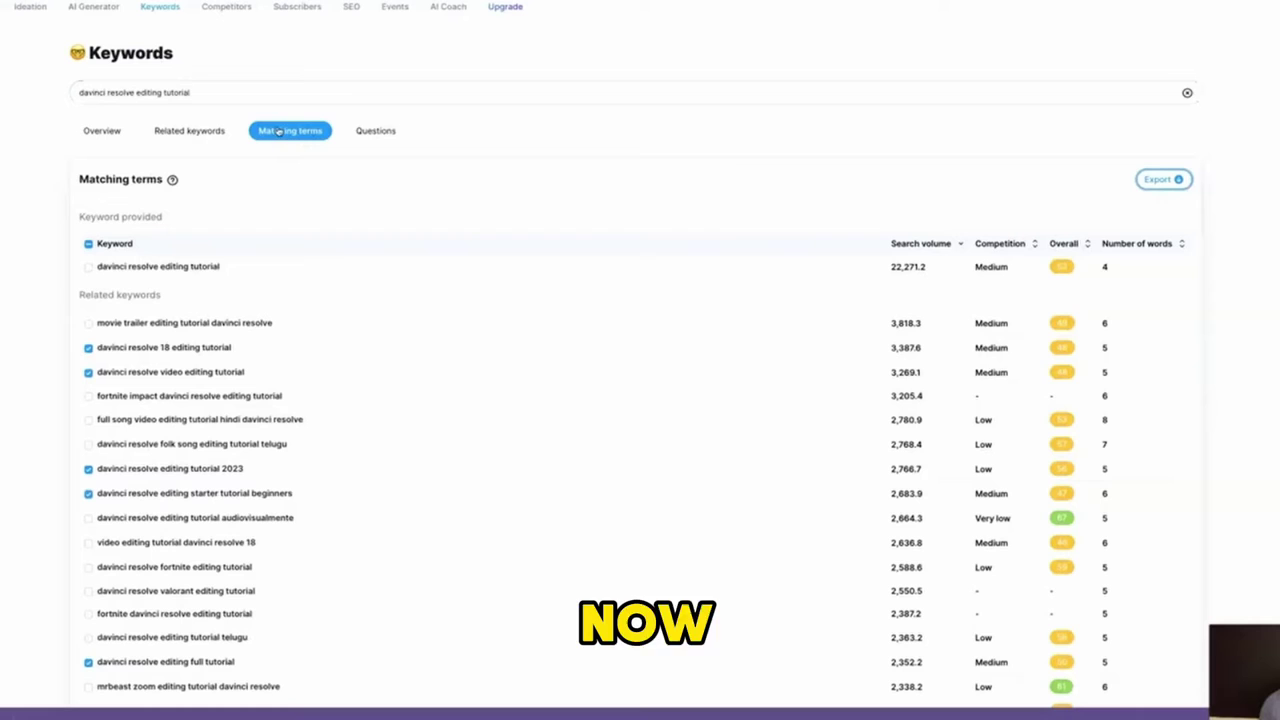
- Examine vidIQ's related keywords for "davinci resolve editing tutorial" for relevant terms that do not match the phrase
click(192, 131)
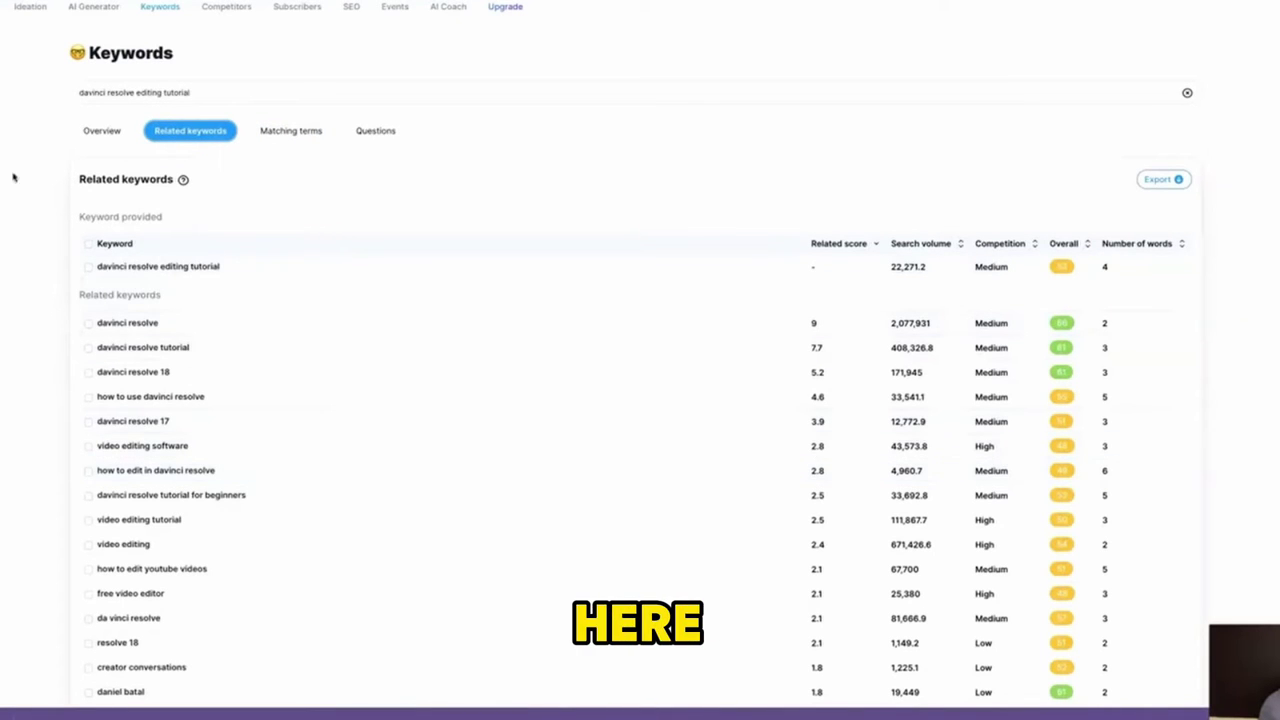
drag(223, 93, 70, 92)
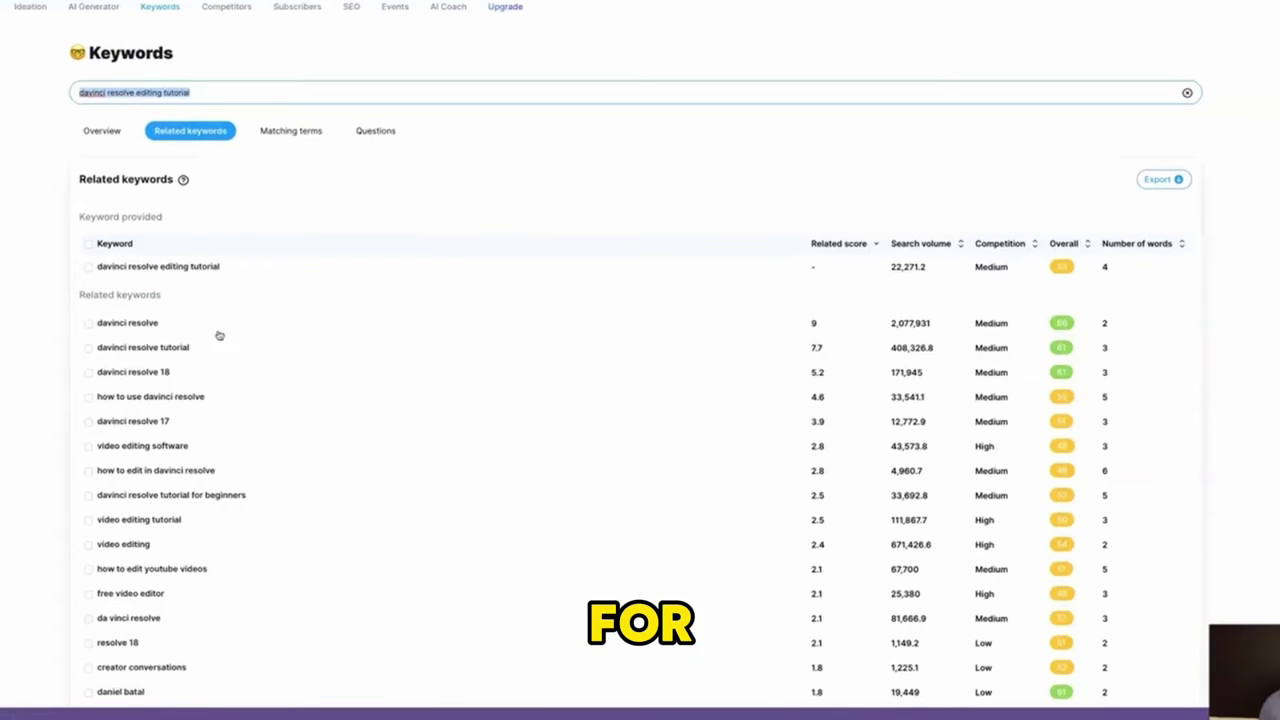
scroll(242, 378, down, 1)
scroll(242, 378, down, 2)
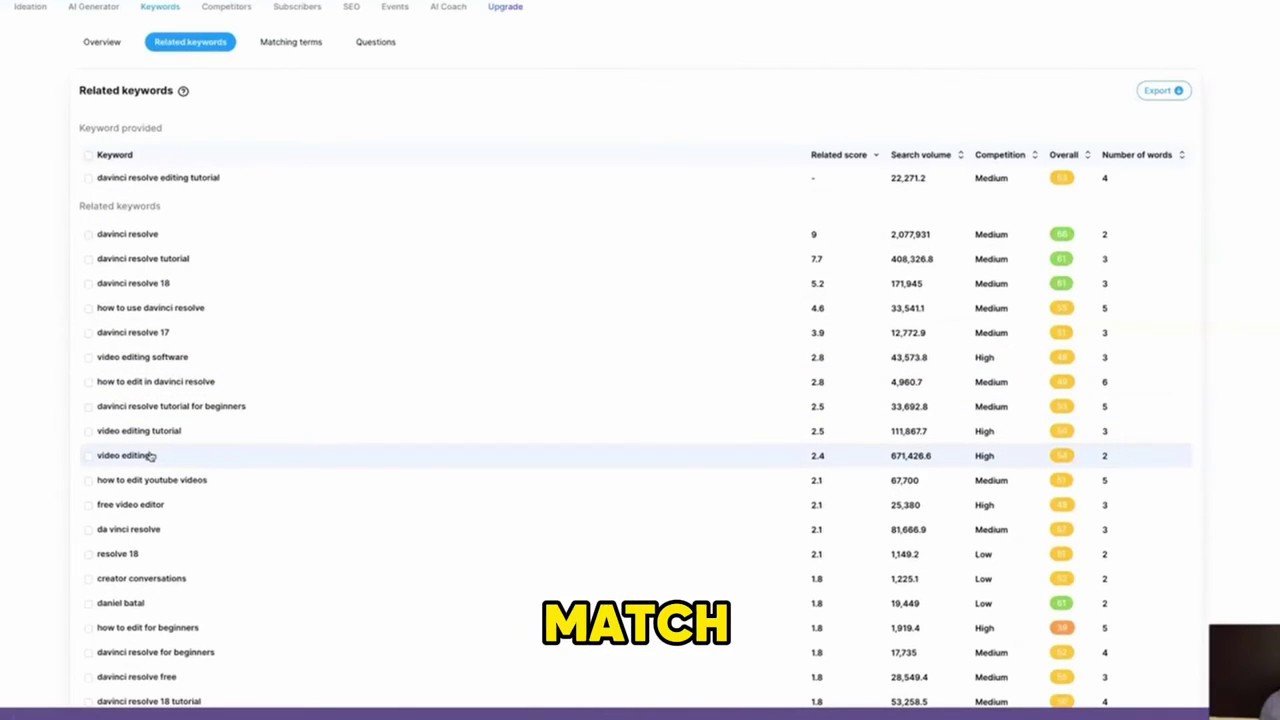
scroll(150, 455, down, 5)
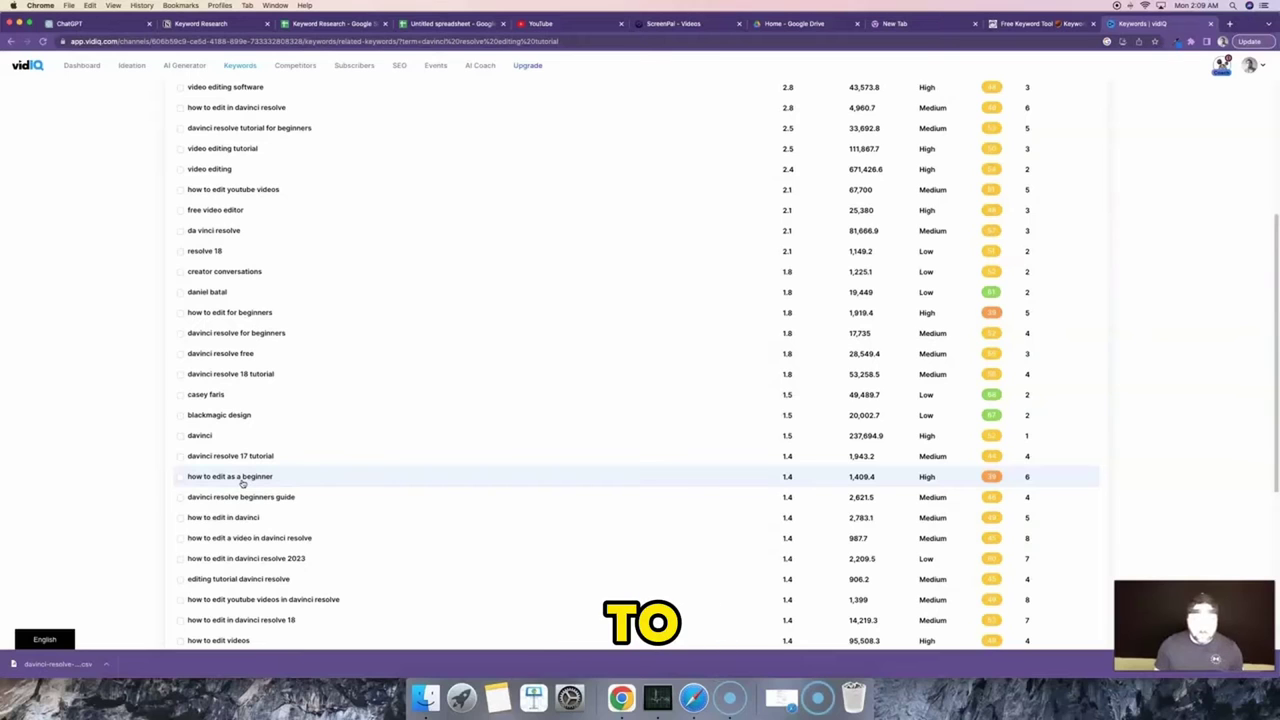
scroll(242, 483, down, 3)
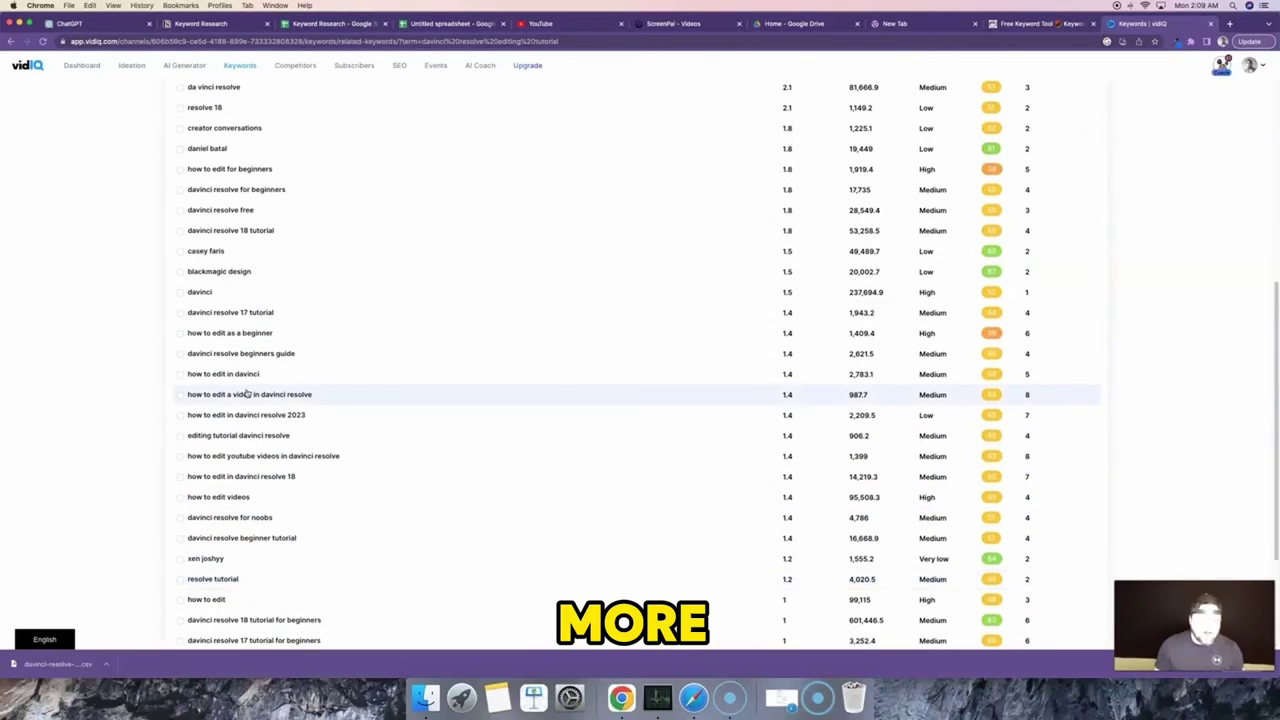
scroll(248, 394, up, 2)
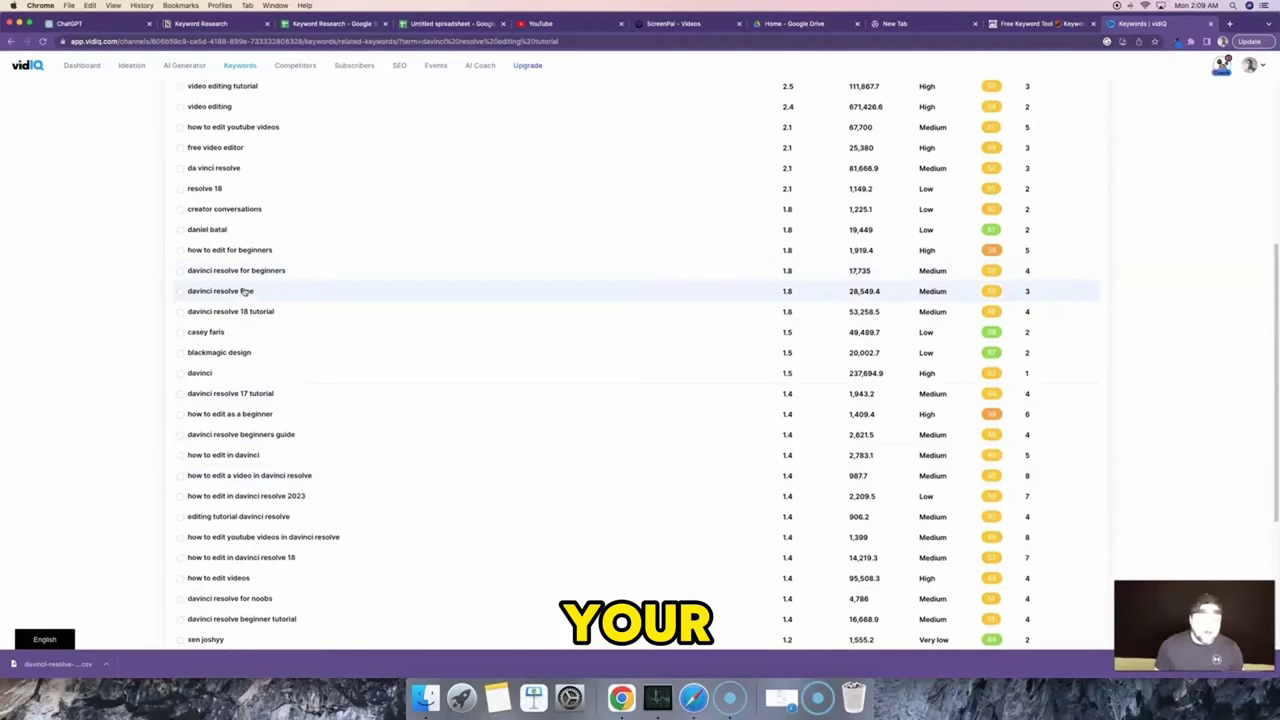
scroll(220, 310, up, 2)
- Open the related keyword "how to edit for beginners" and copy it into A133 of the Keyword Research spreadsheet
click(191, 326)
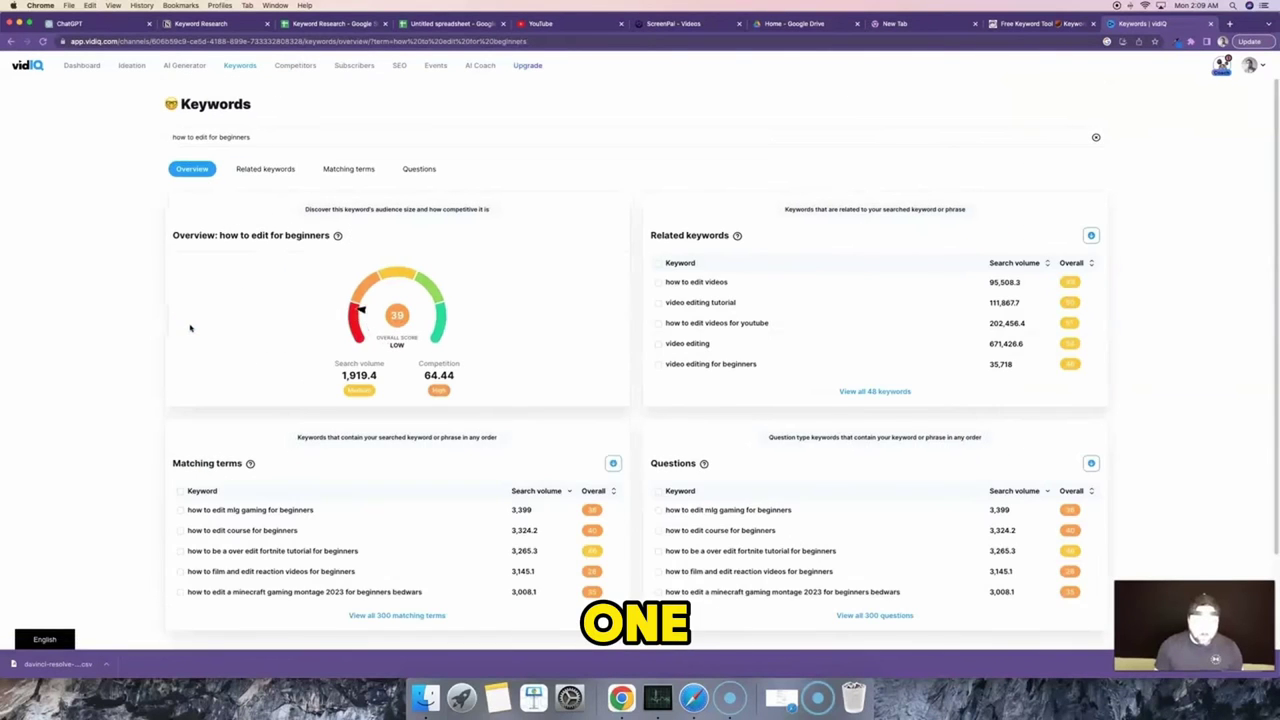
triple_click(262, 137)
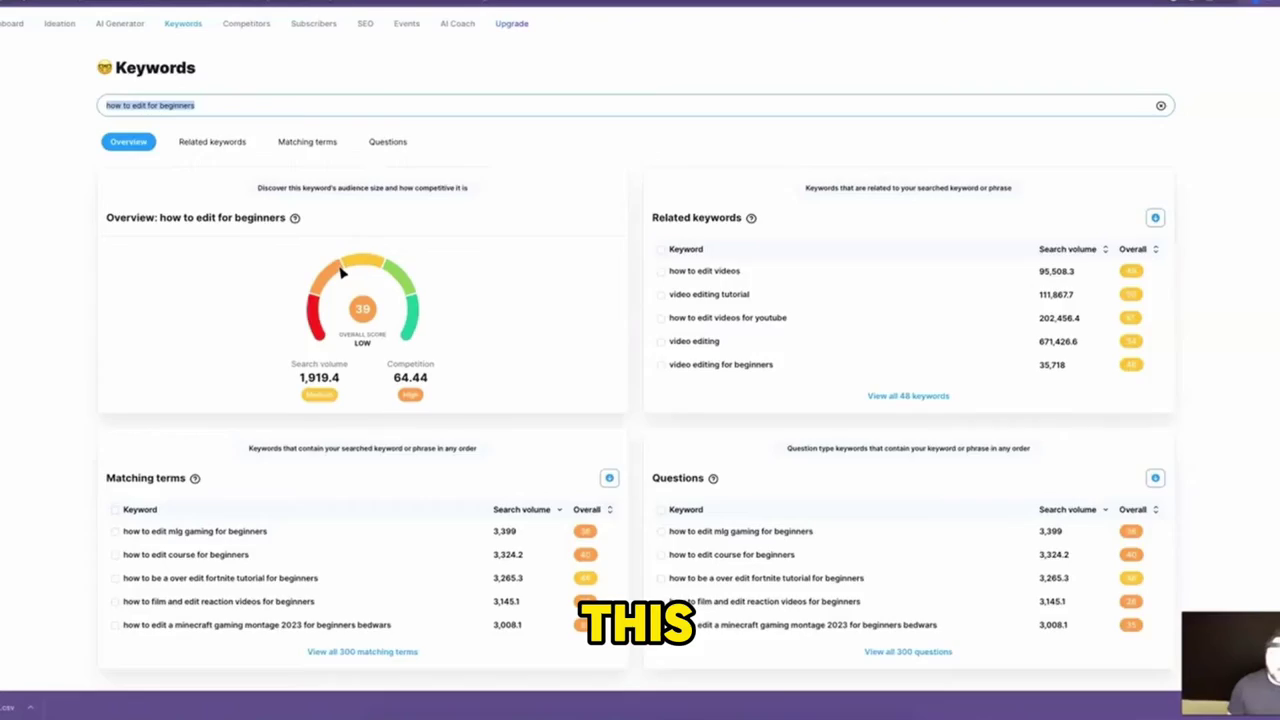
key(super+c)
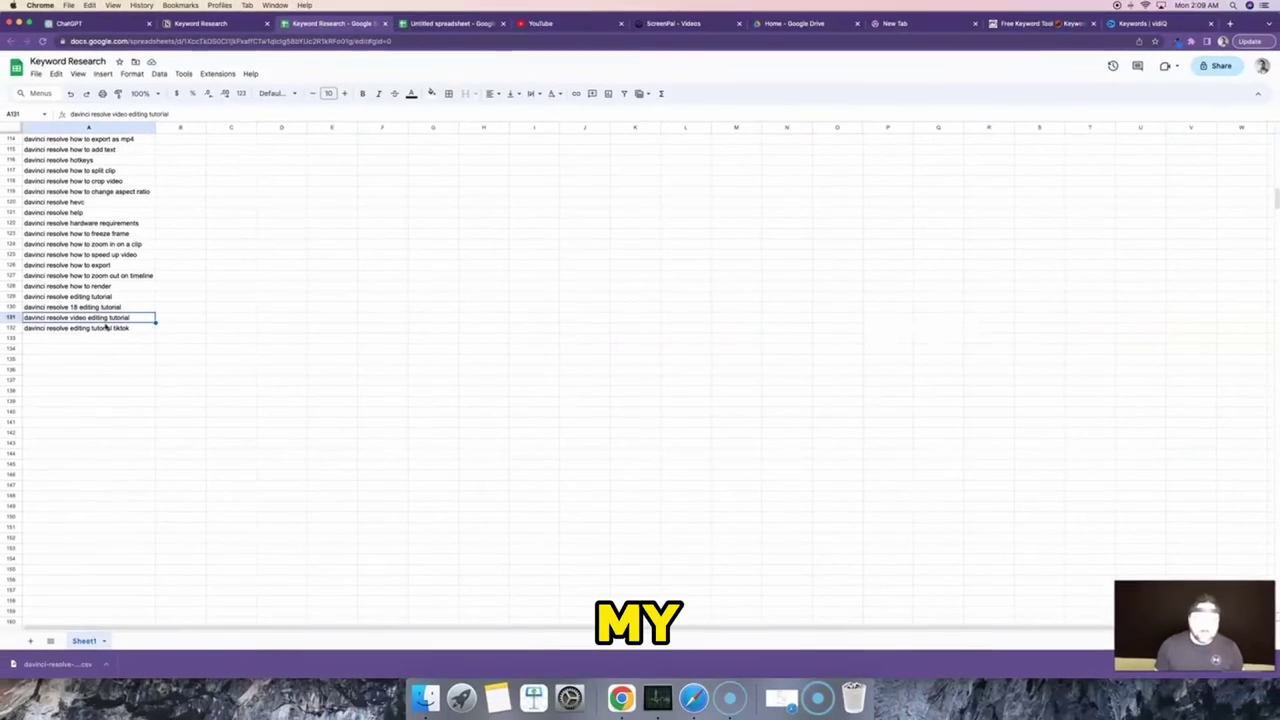
click(77, 340)
key(super+v)
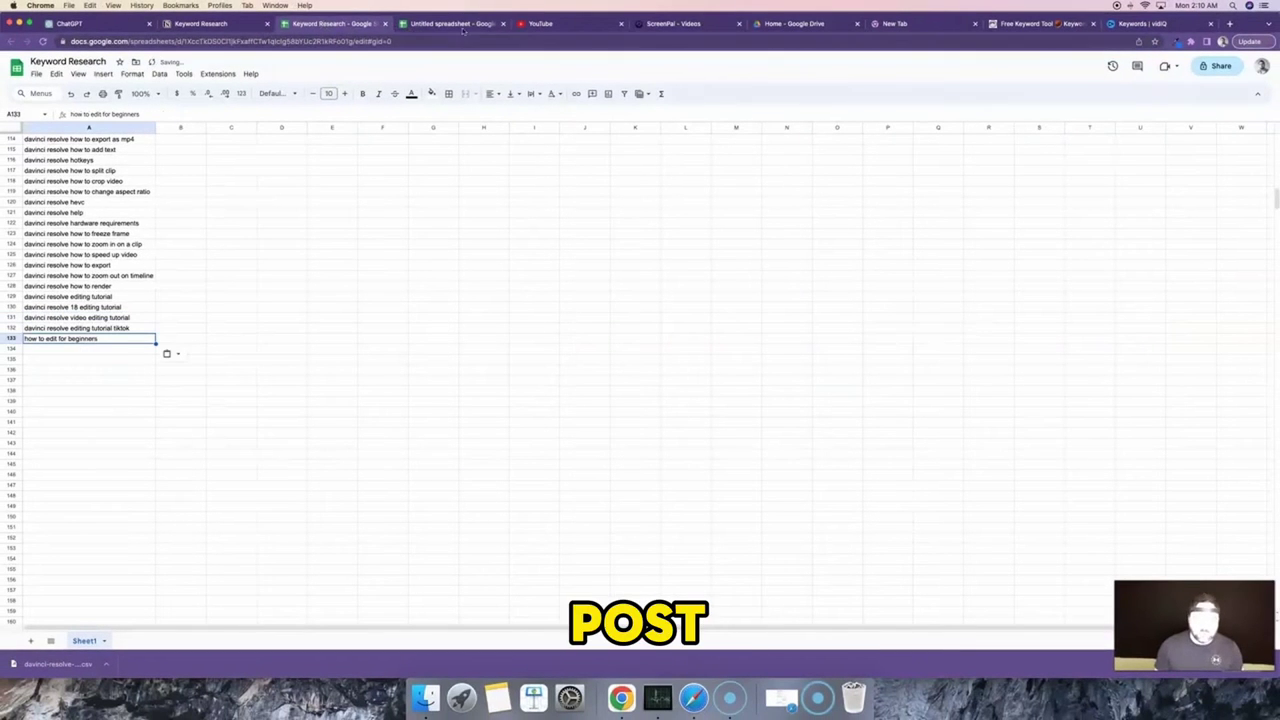
- Switch to vidIQ, copy the related keyword "how to edit youtube videos" and select A134 in the Keyword Research spreadsheet
key(super+9)
scroll(275, 400, down, 4)
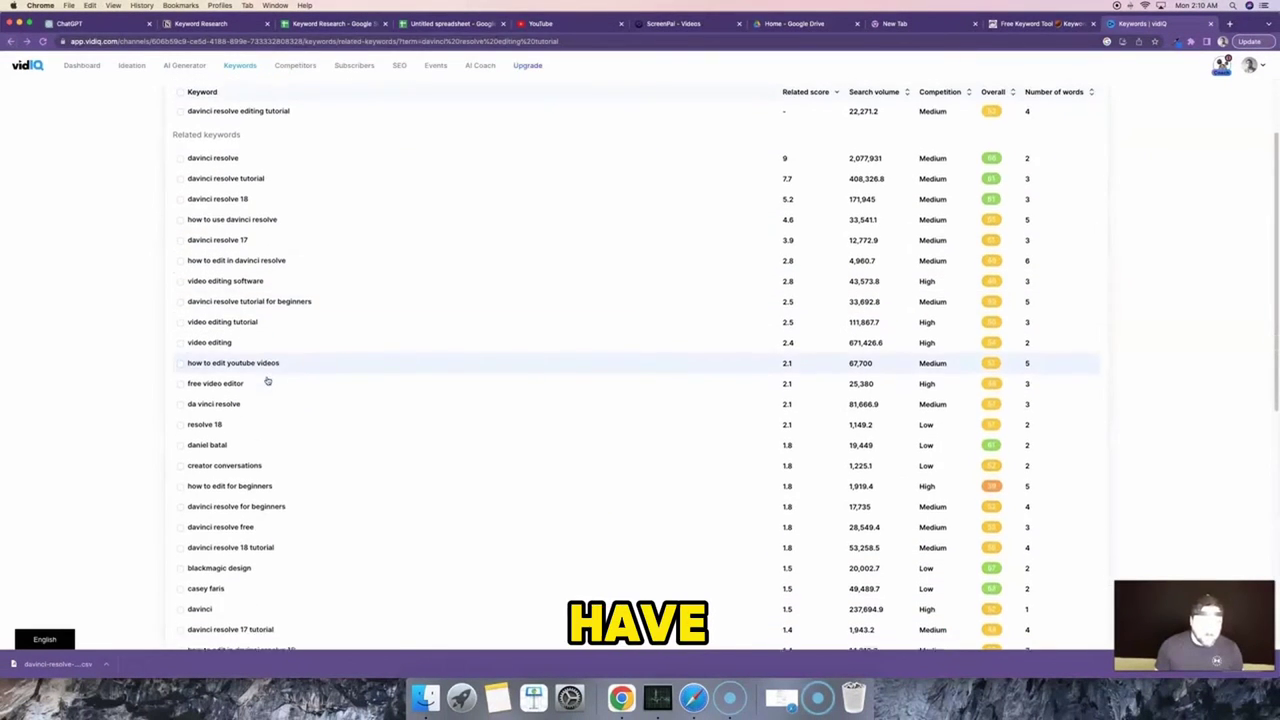
click(187, 362)
triple_click(250, 137)
key(super+c)
key(super+3)
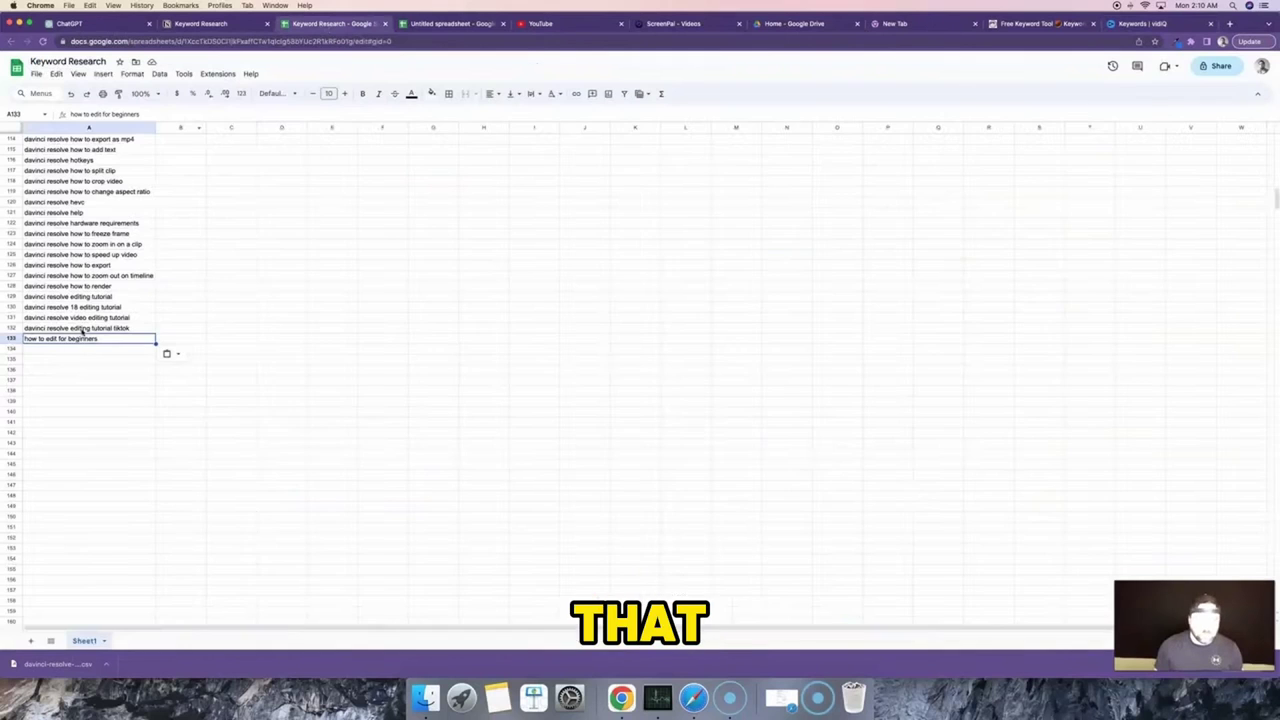
click(77, 348)
- Switch to vidIQ and start a fresh keyword search for "ai"
key(super+9)
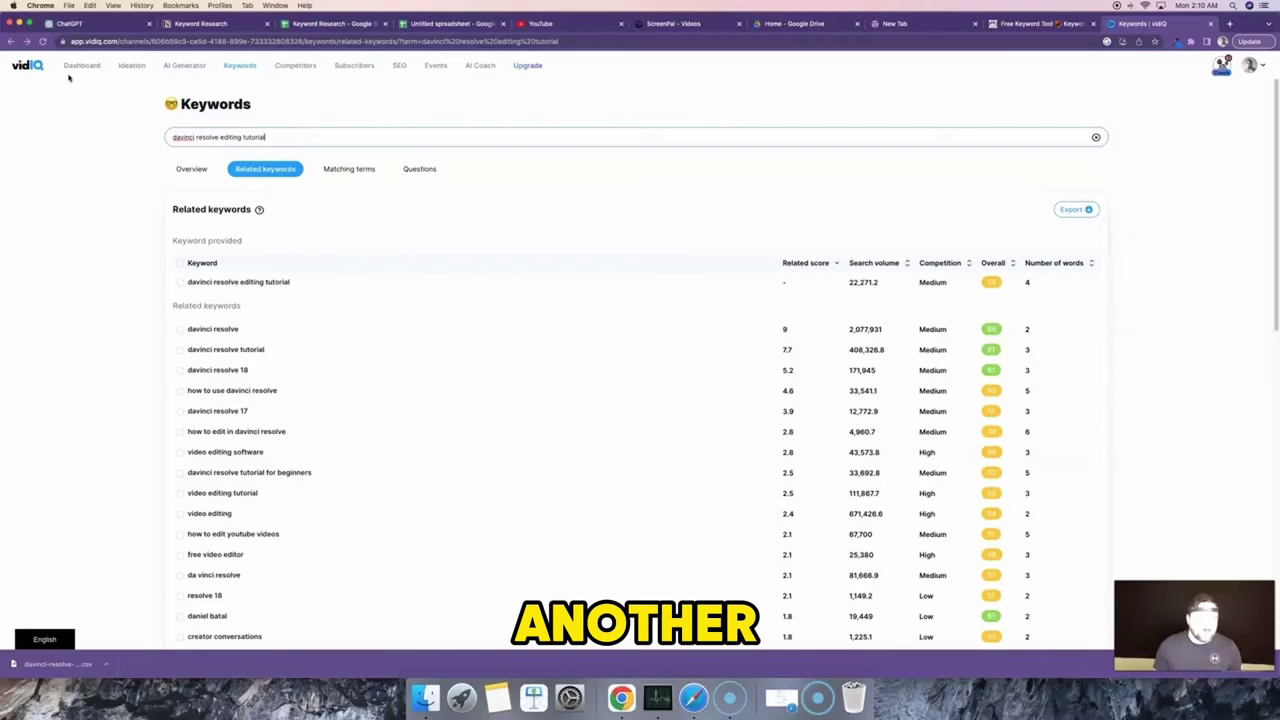
click(248, 68)
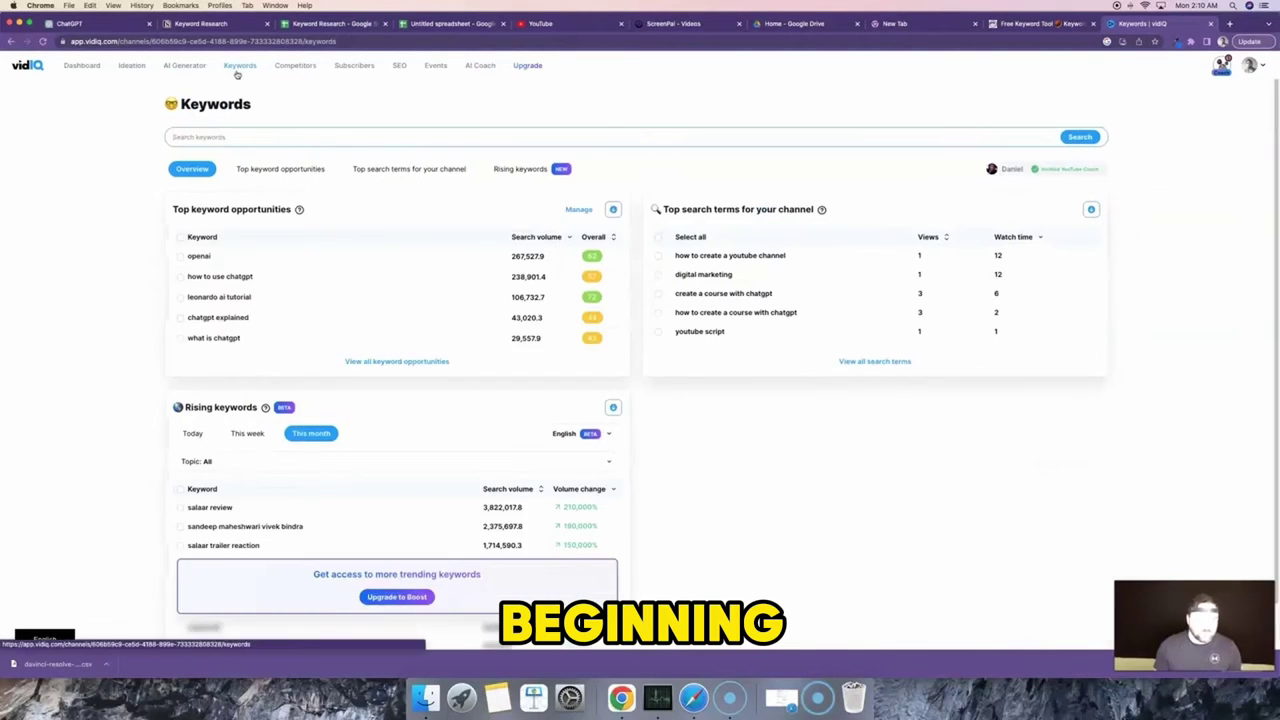
click(213, 136)
text(ai)
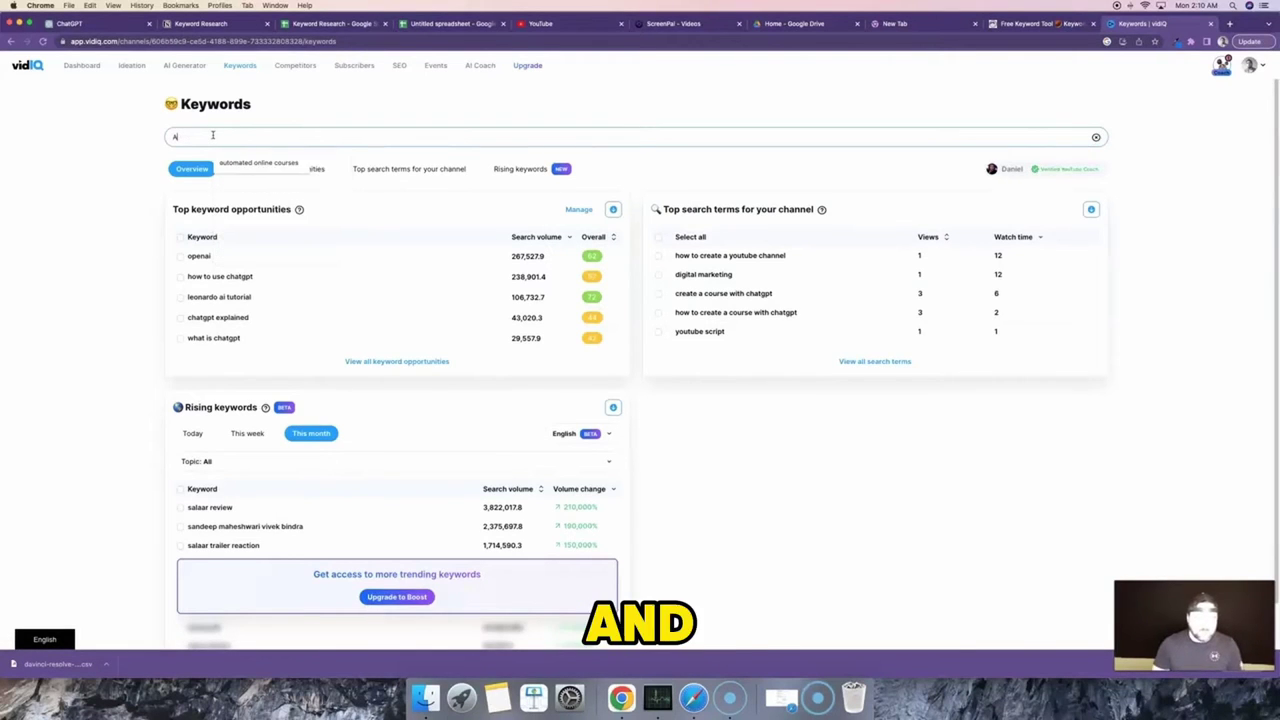
key(Return)
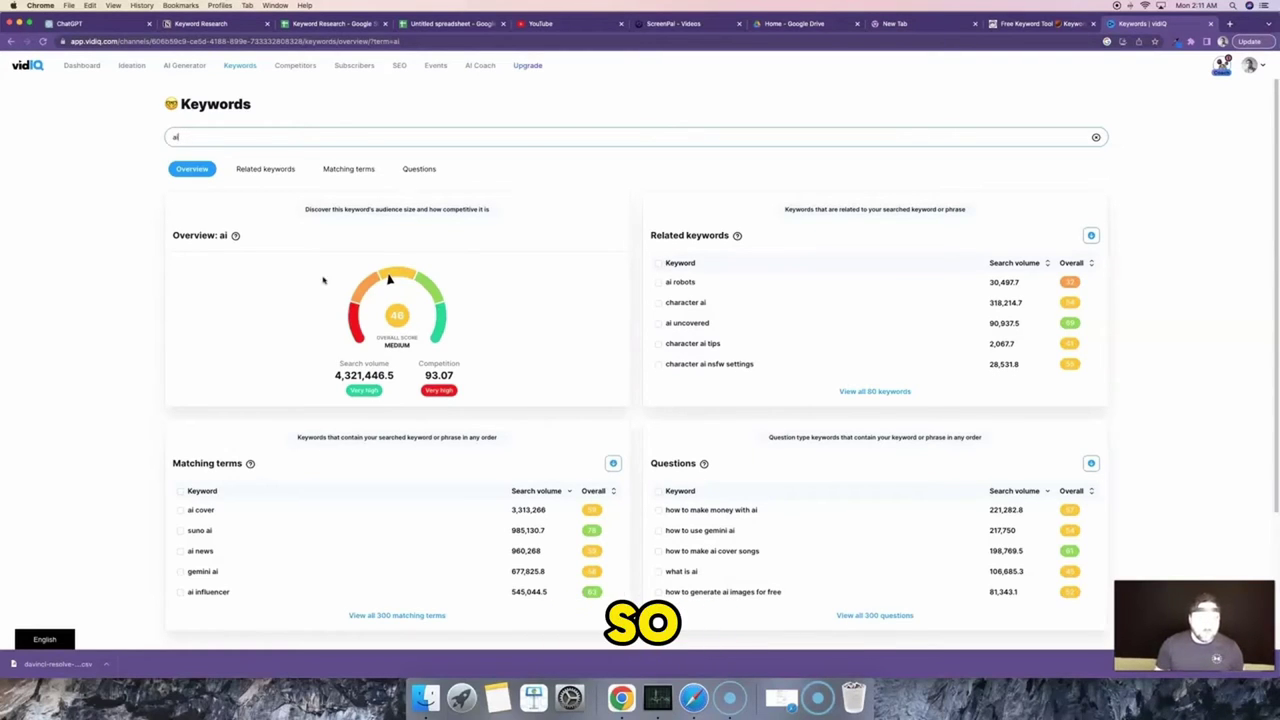
- Show vidIQ's matching terms for "ai" and select the keywords "ai video generator" and "leonardo ai"
click(354, 170)
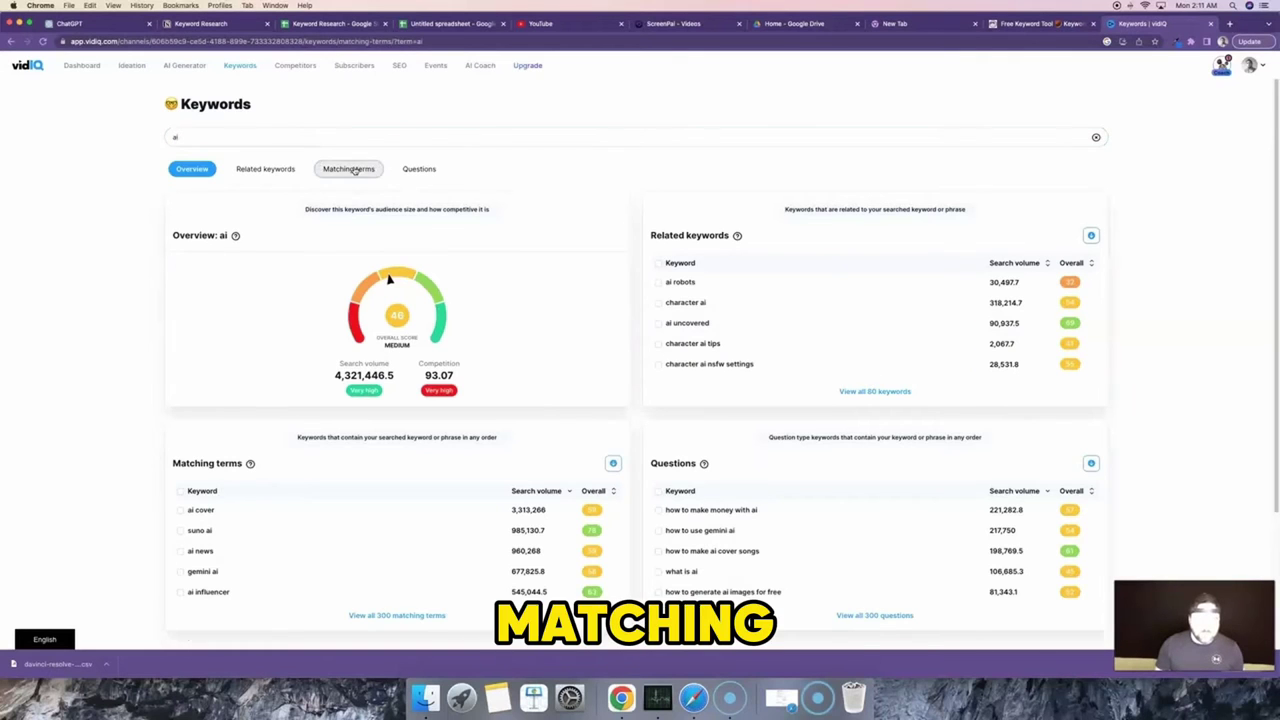
scroll(280, 277, down, 2)
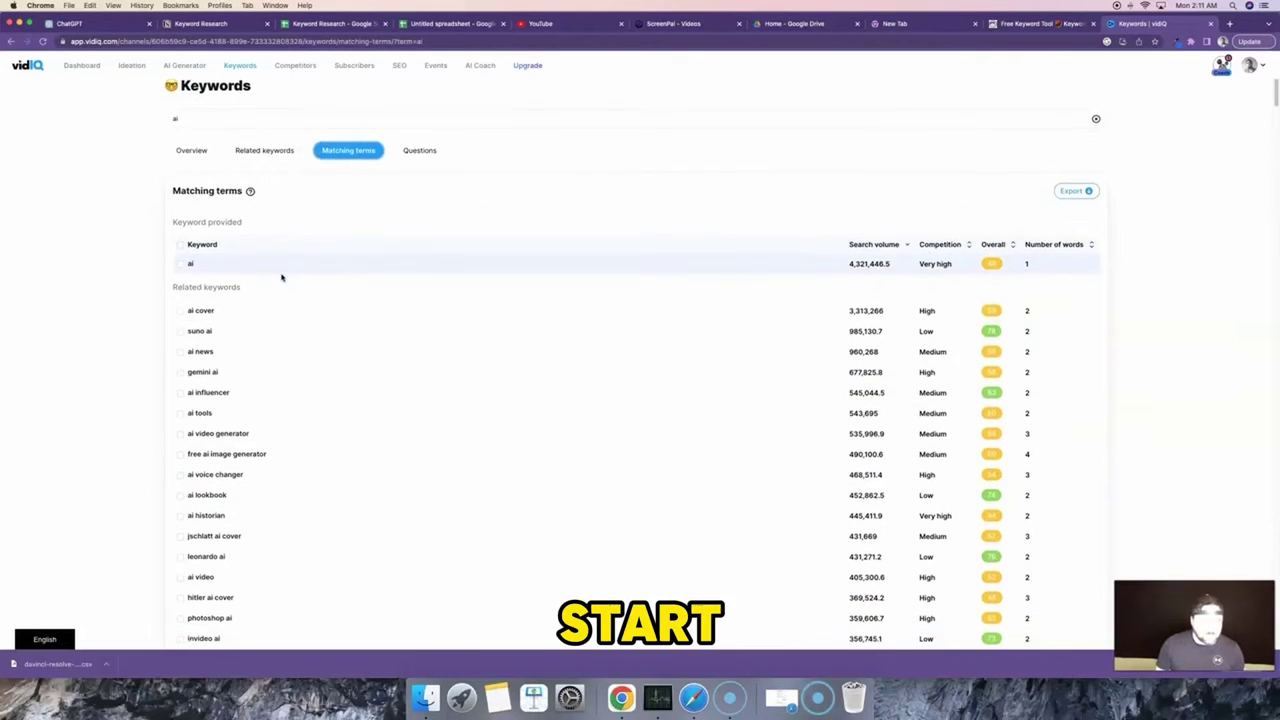
scroll(282, 278, down, 1)
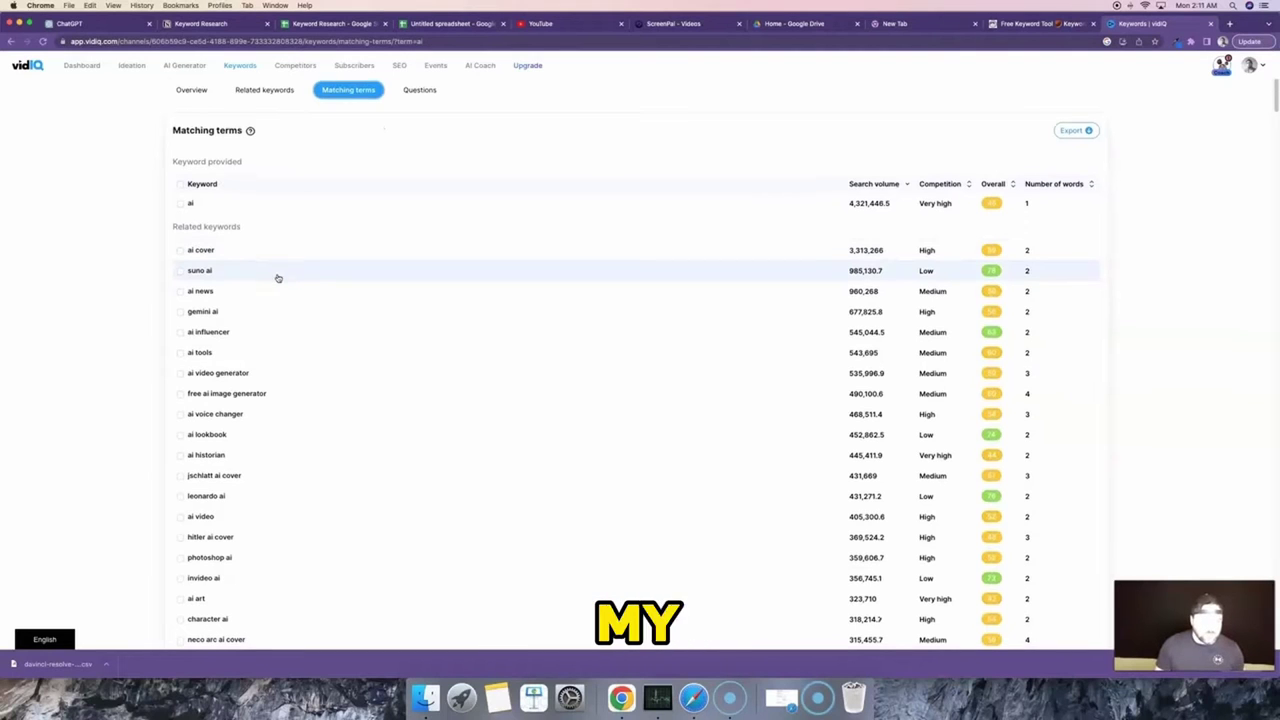
scroll(277, 276, down, 3)
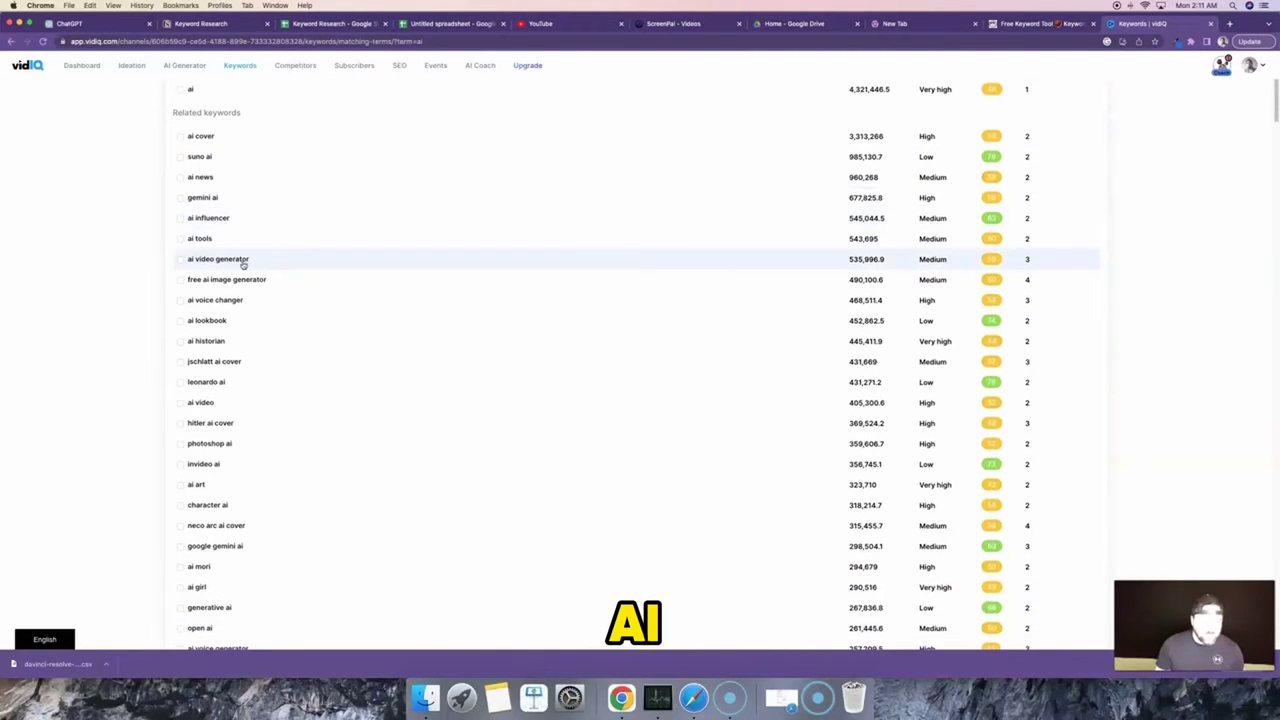
click(180, 260)
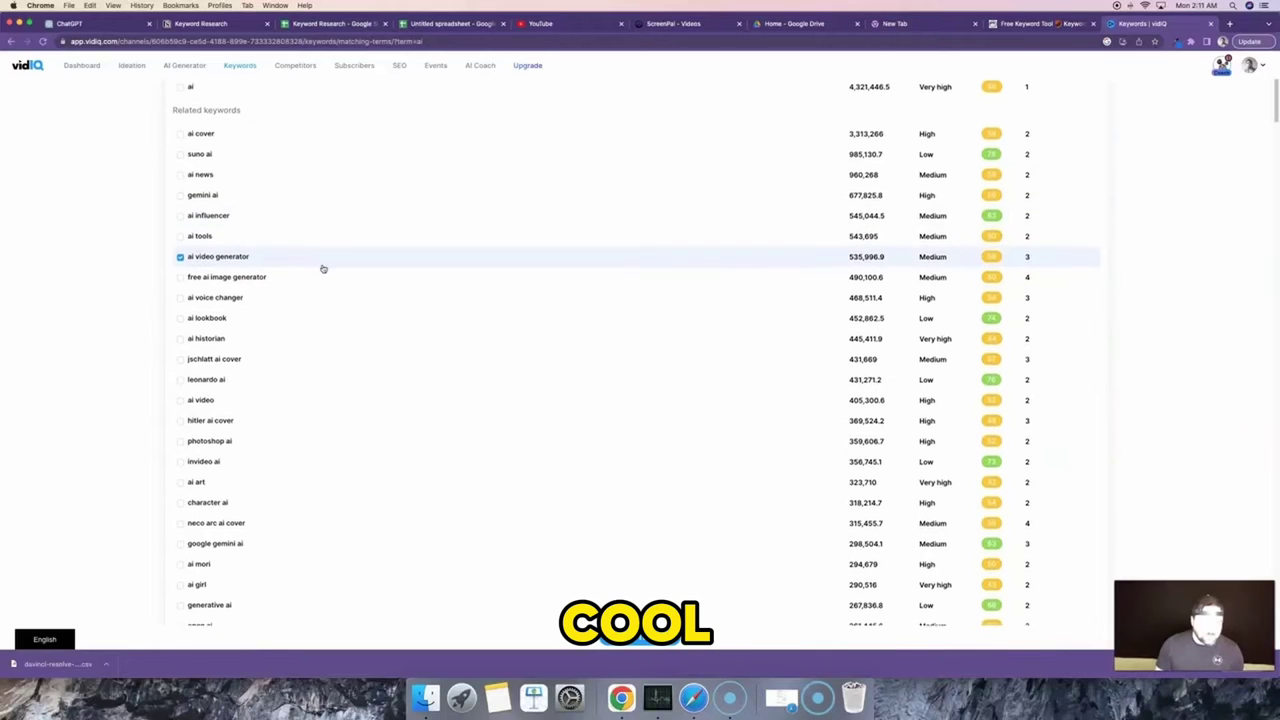
scroll(194, 290, down, 3)
click(180, 290)
scroll(300, 290, down, 2)
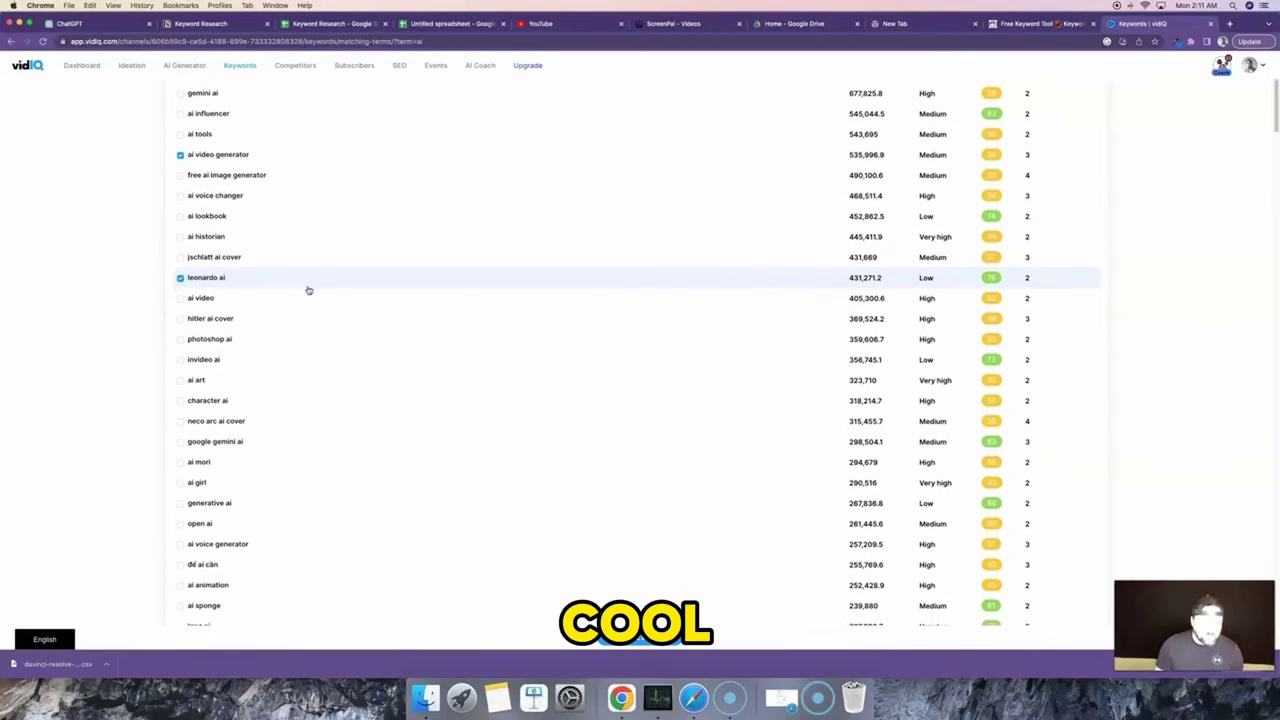
- Add "photoshop ai" and "ai voice generator" to the selected keywords among the "ai" matching terms
click(180, 332)
scroll(340, 300, down, 5)
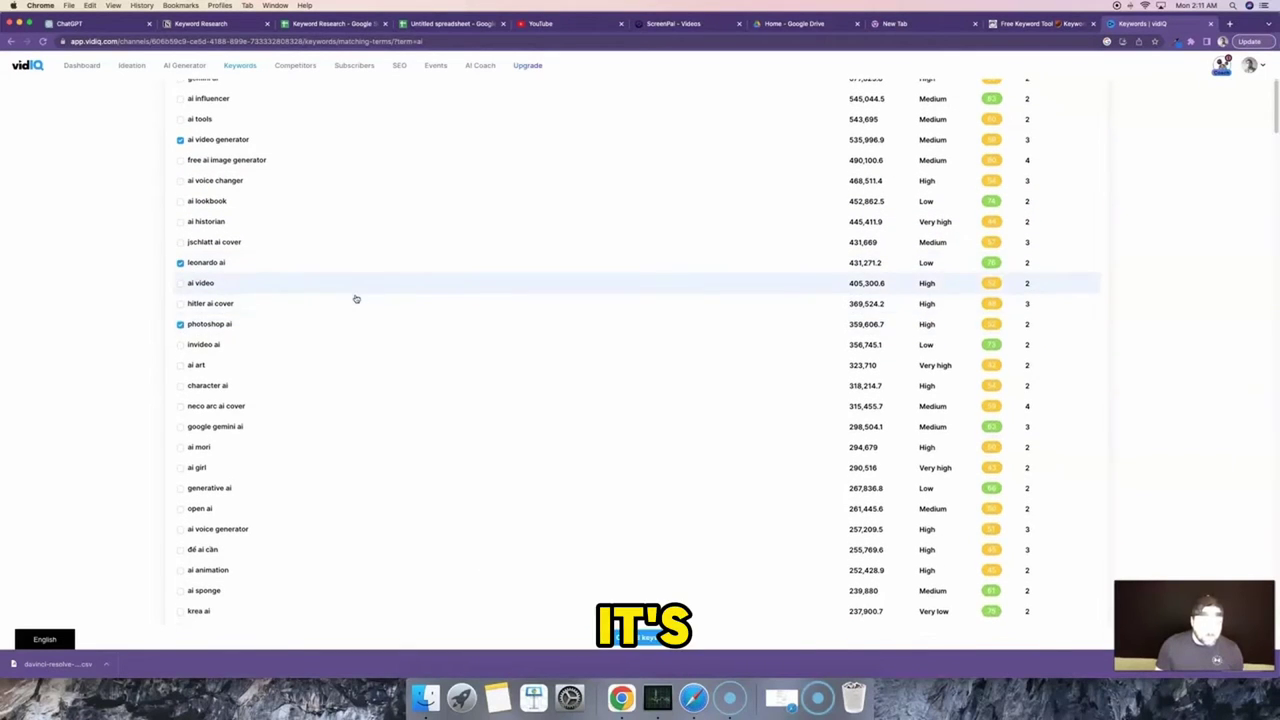
click(181, 322)
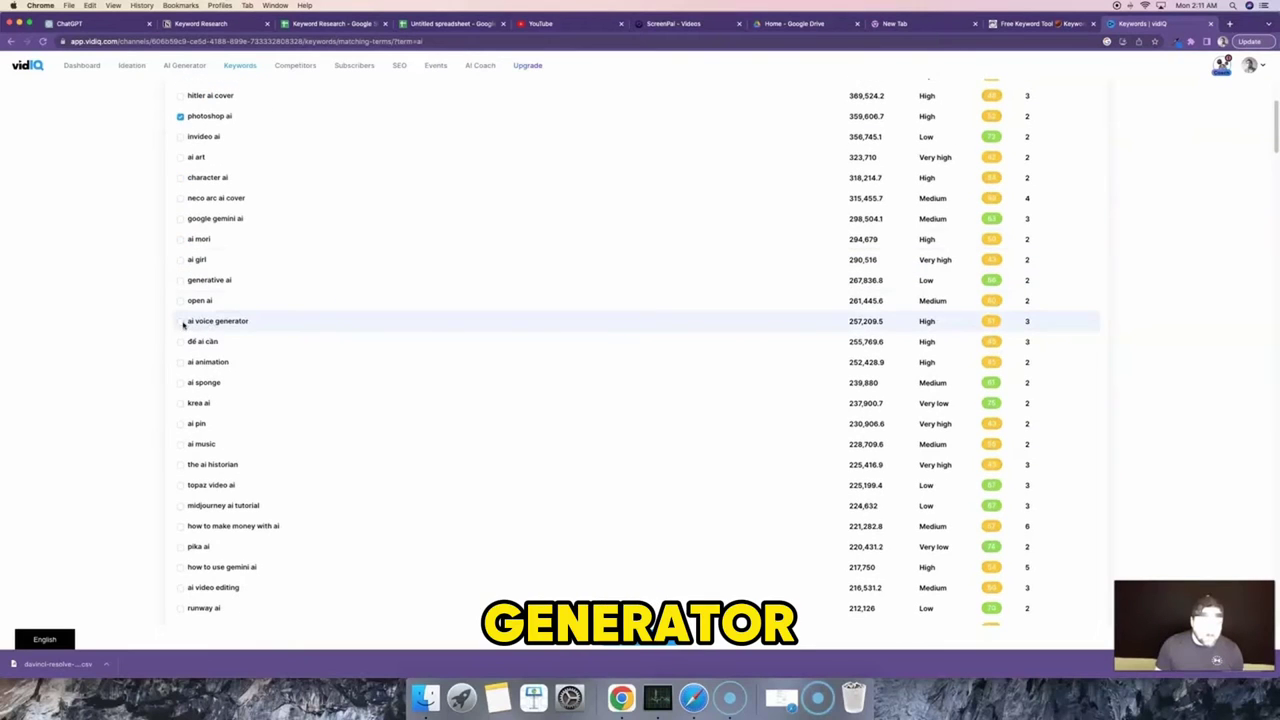
scroll(300, 318, down, 1)
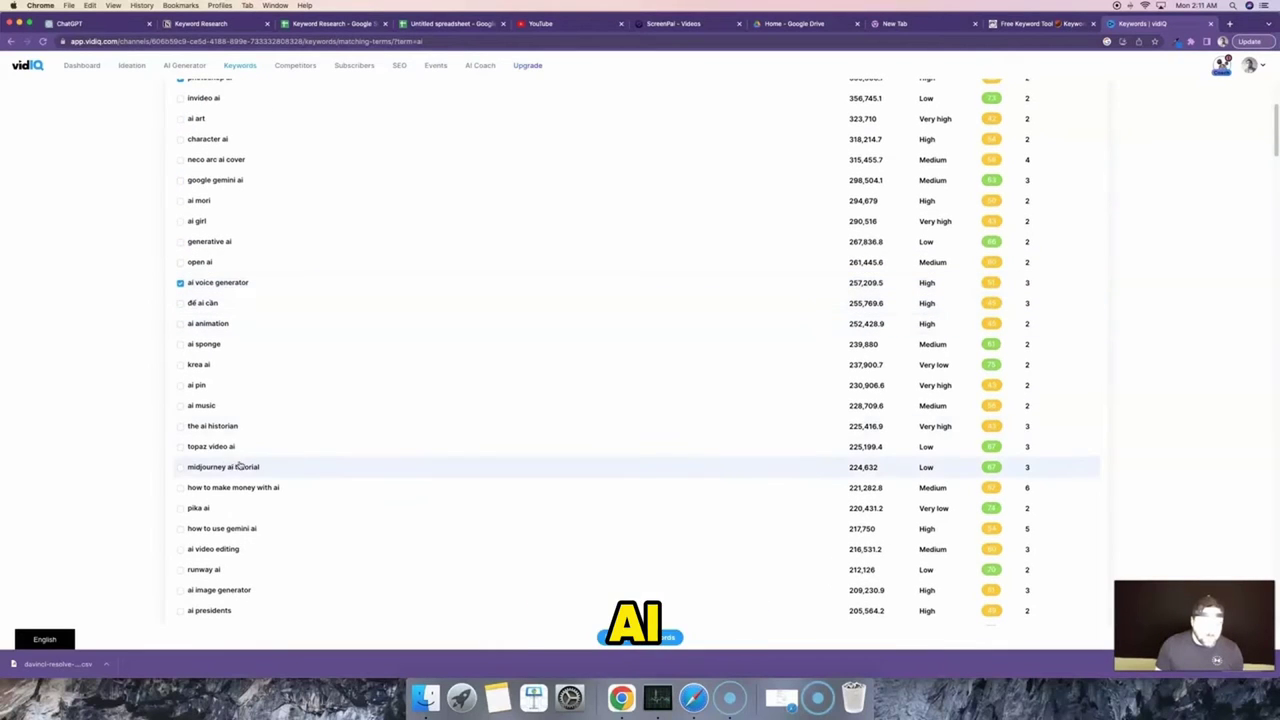
scroll(246, 387, down, 3)
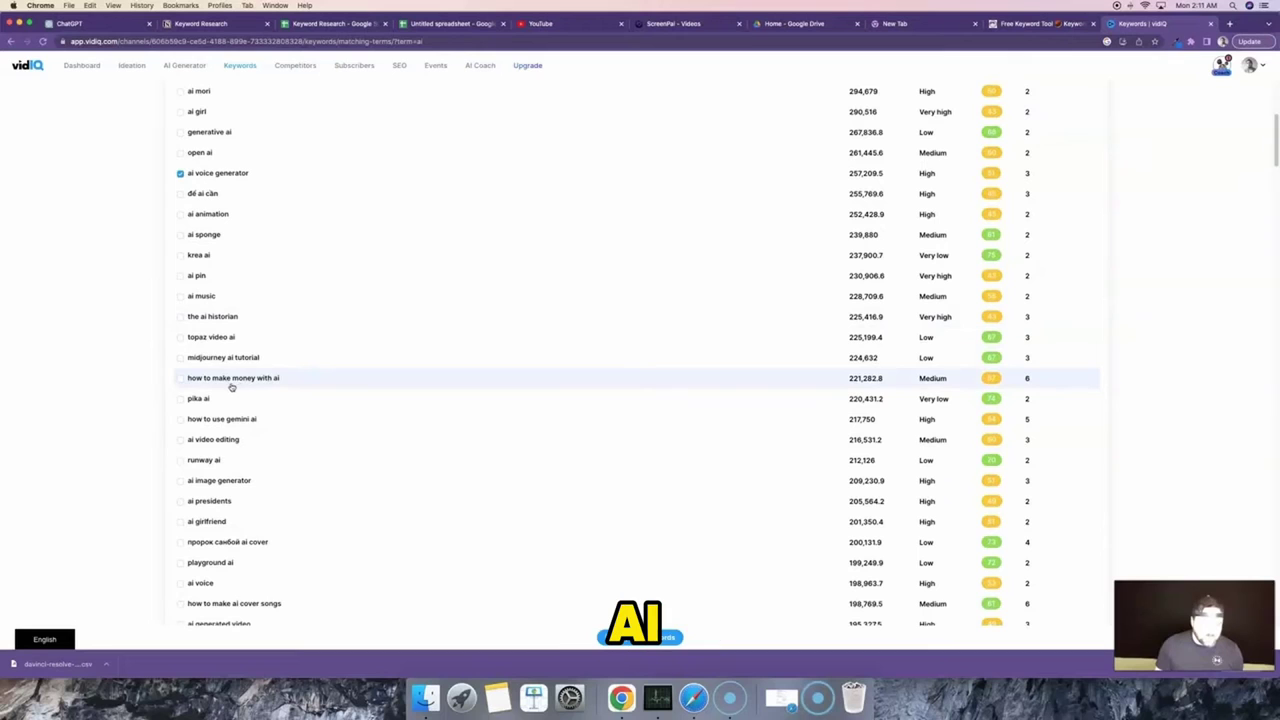
- Open the keyword "leonardo ai" from the results and show its matching terms
scroll(400, 391, up, 13)
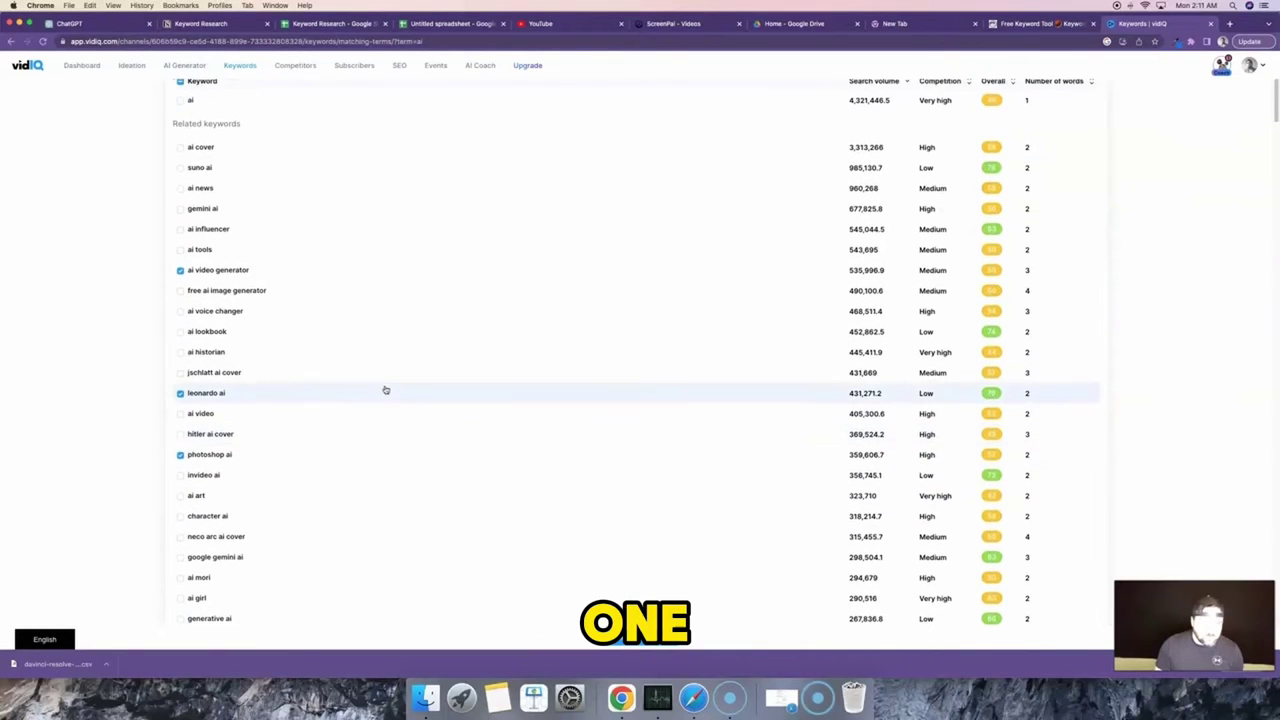
scroll(385, 390, down, 2)
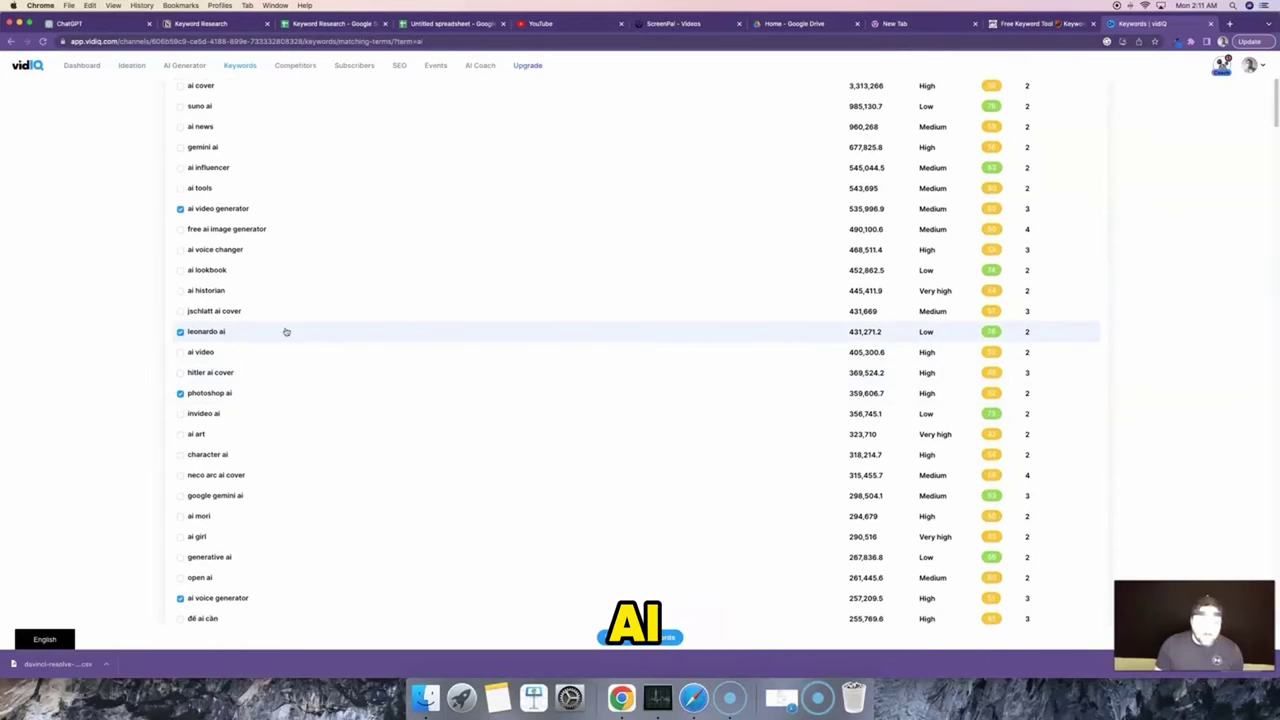
click(228, 332)
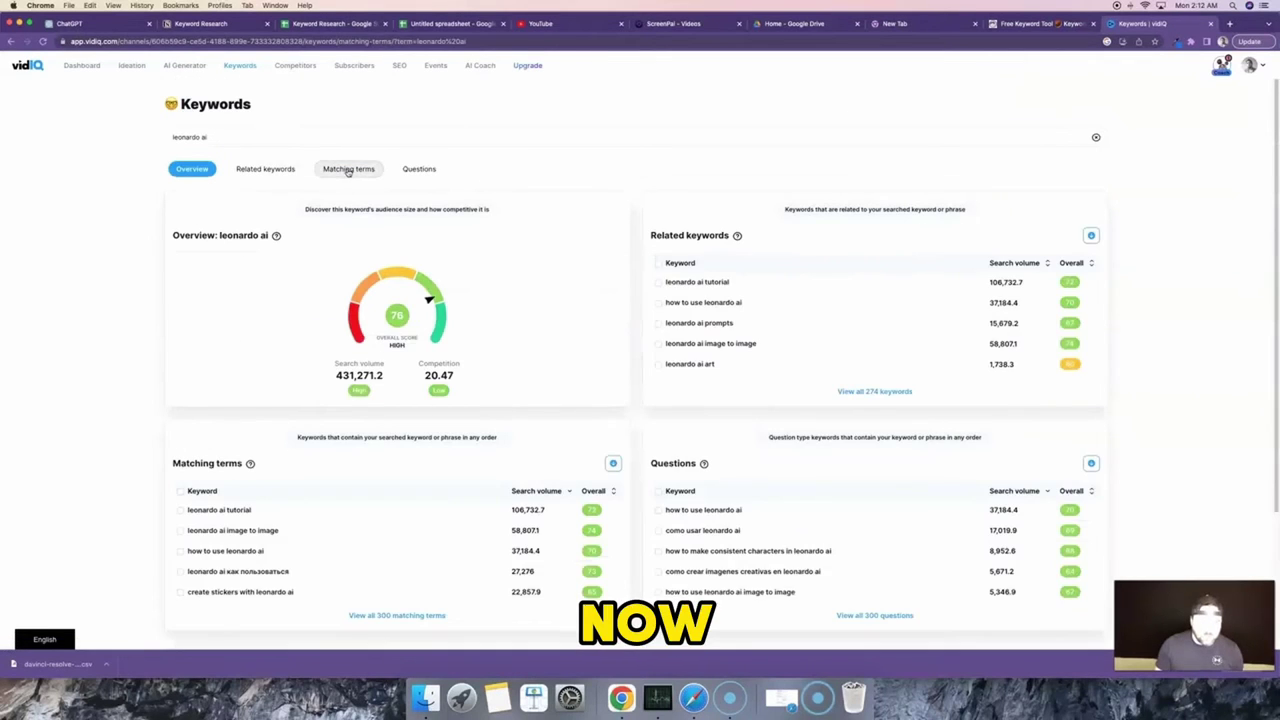
click(345, 168)
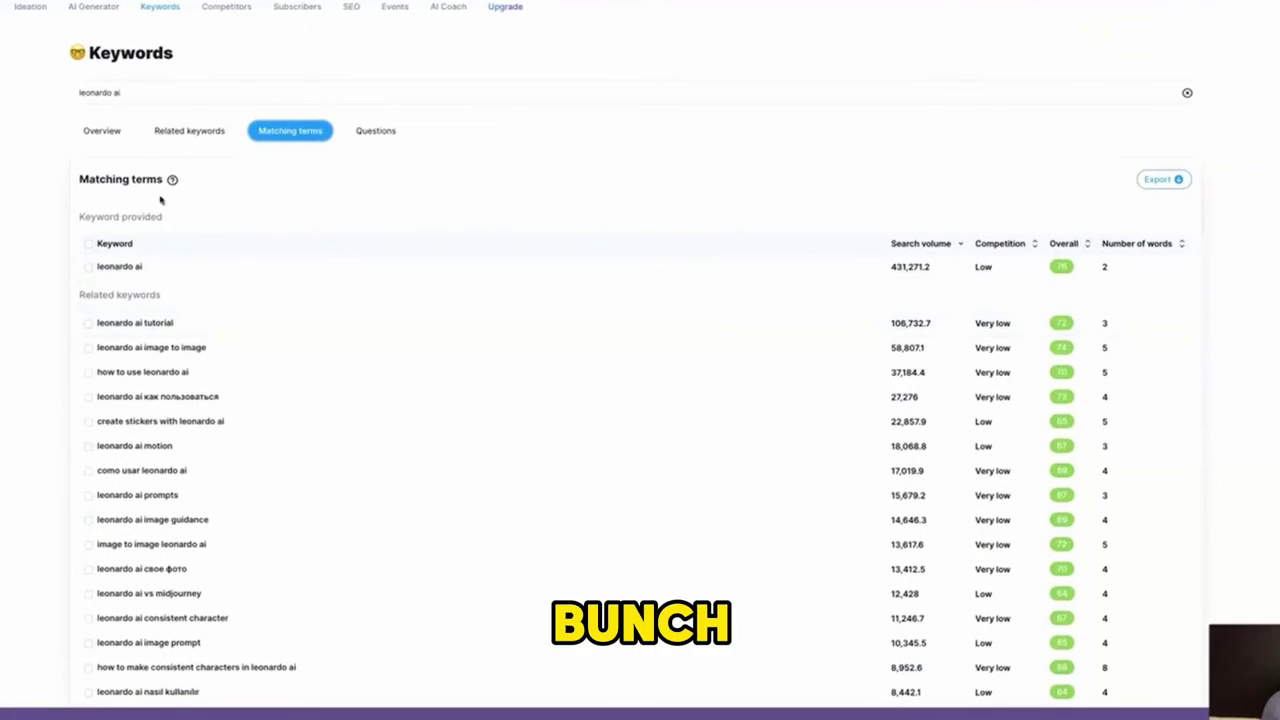
- Examine the "leonardo ai" matching terms for narrower video topics and open "how to write prompt for leonardo ai"
scroll(200, 329, down, 2)
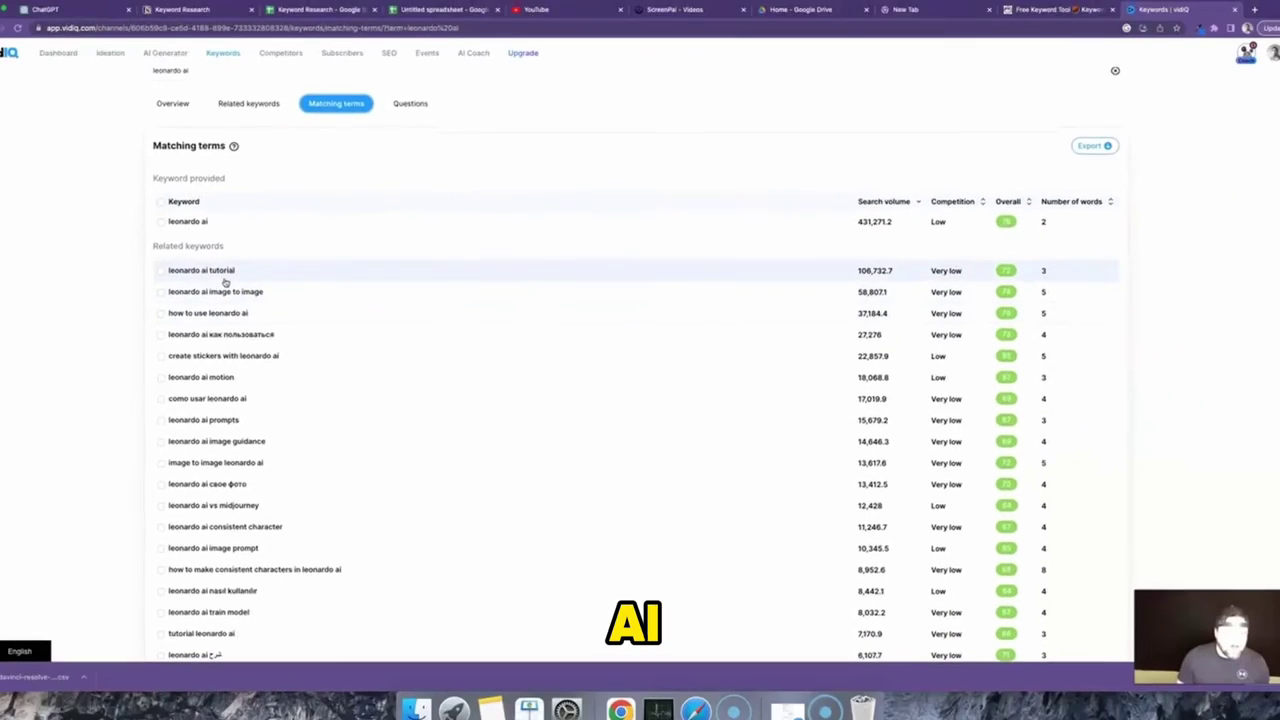
scroll(260, 305, down, 2)
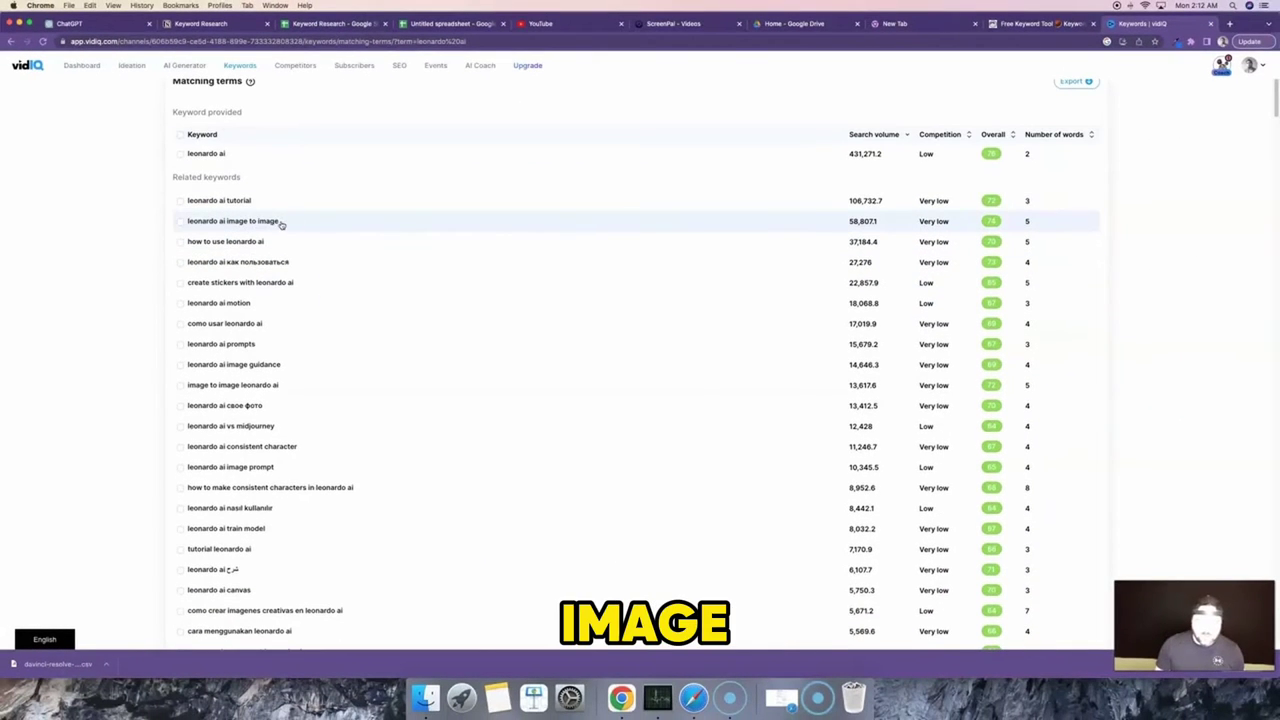
scroll(283, 225, down, 5)
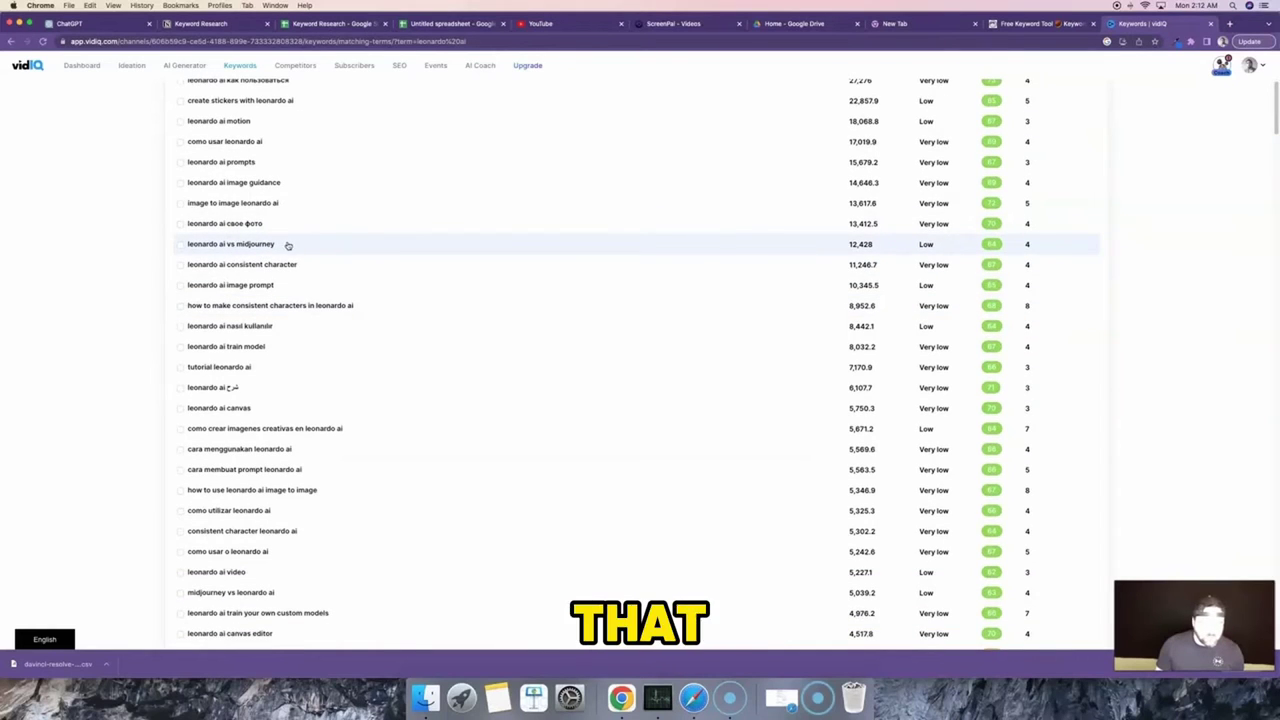
scroll(287, 245, down, 2)
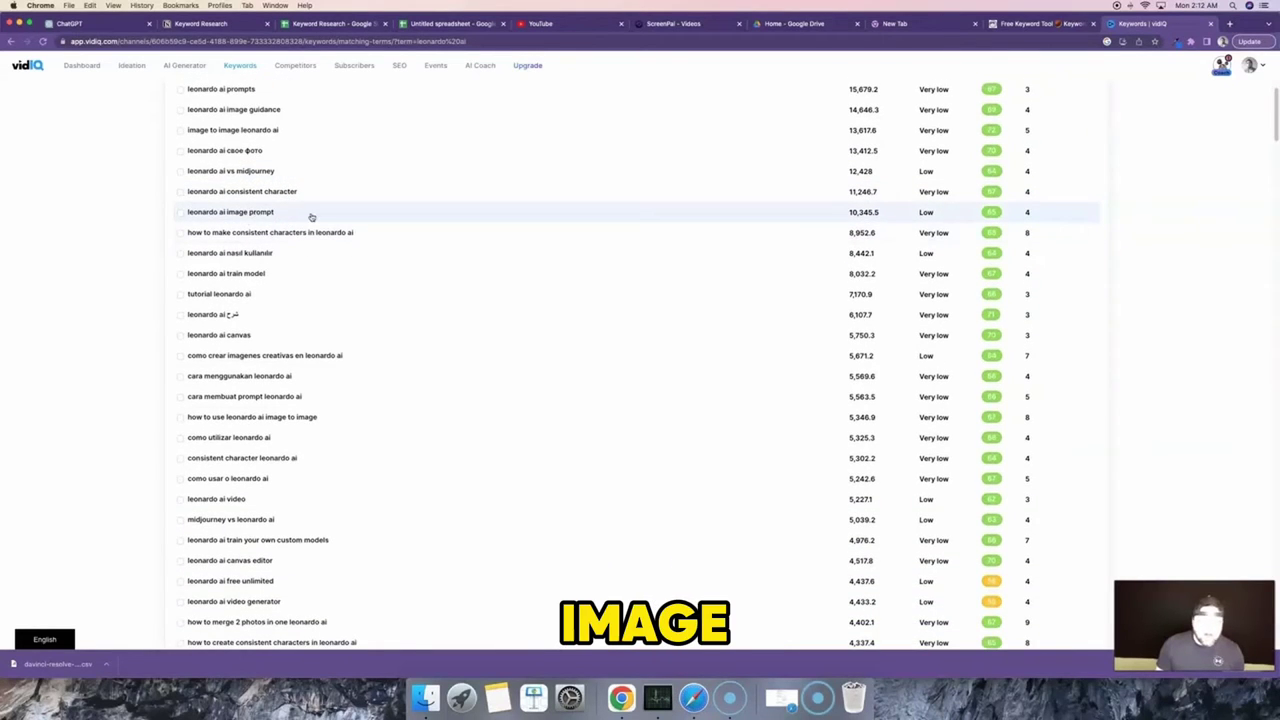
scroll(280, 230, down, 12)
scroll(282, 244, down, 1)
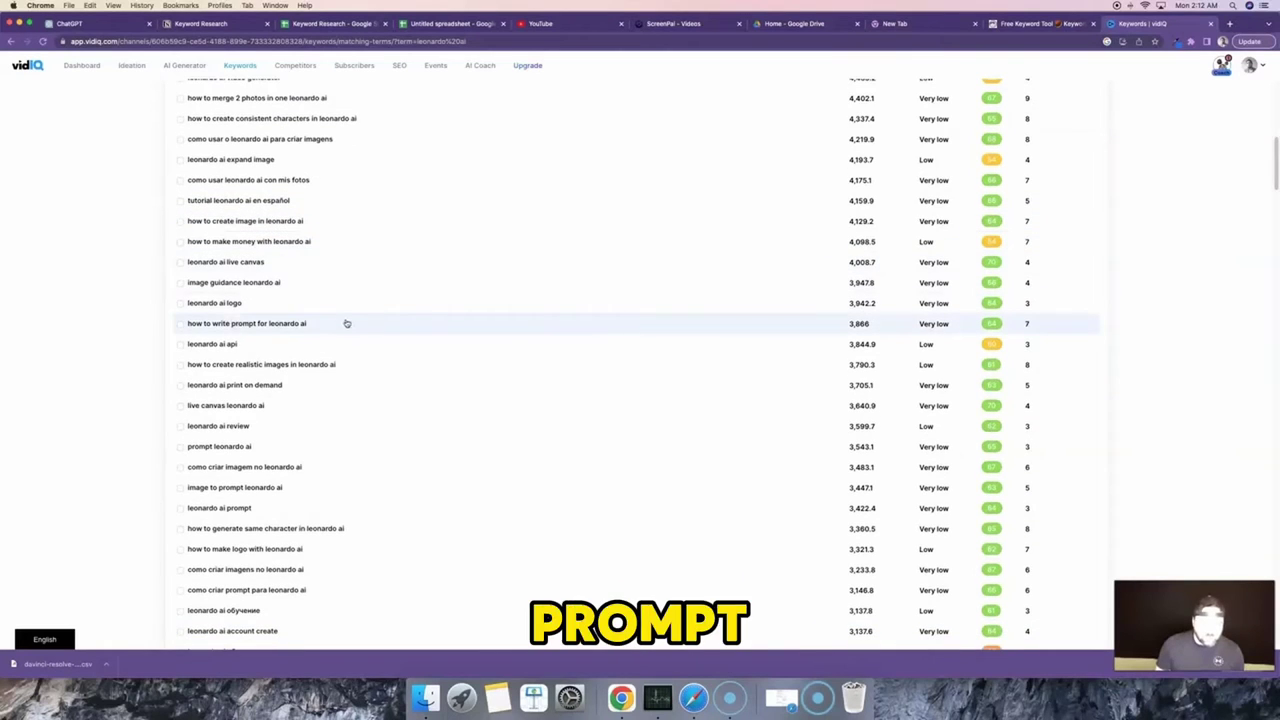
click(281, 323)
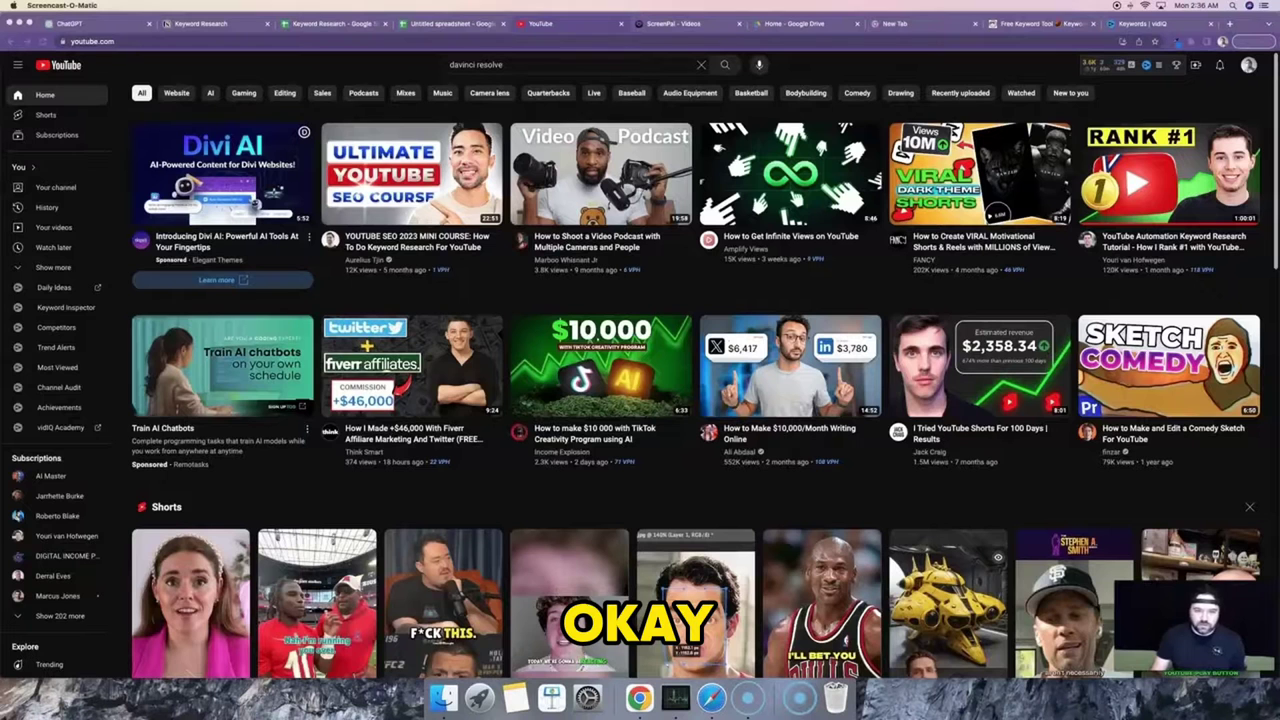
- On YouTube, clear the search, enter "davinci resolve" and check the monthly search volume history of the "davinci resolve tutorial" suggestion
click(529, 66)
click(701, 66)
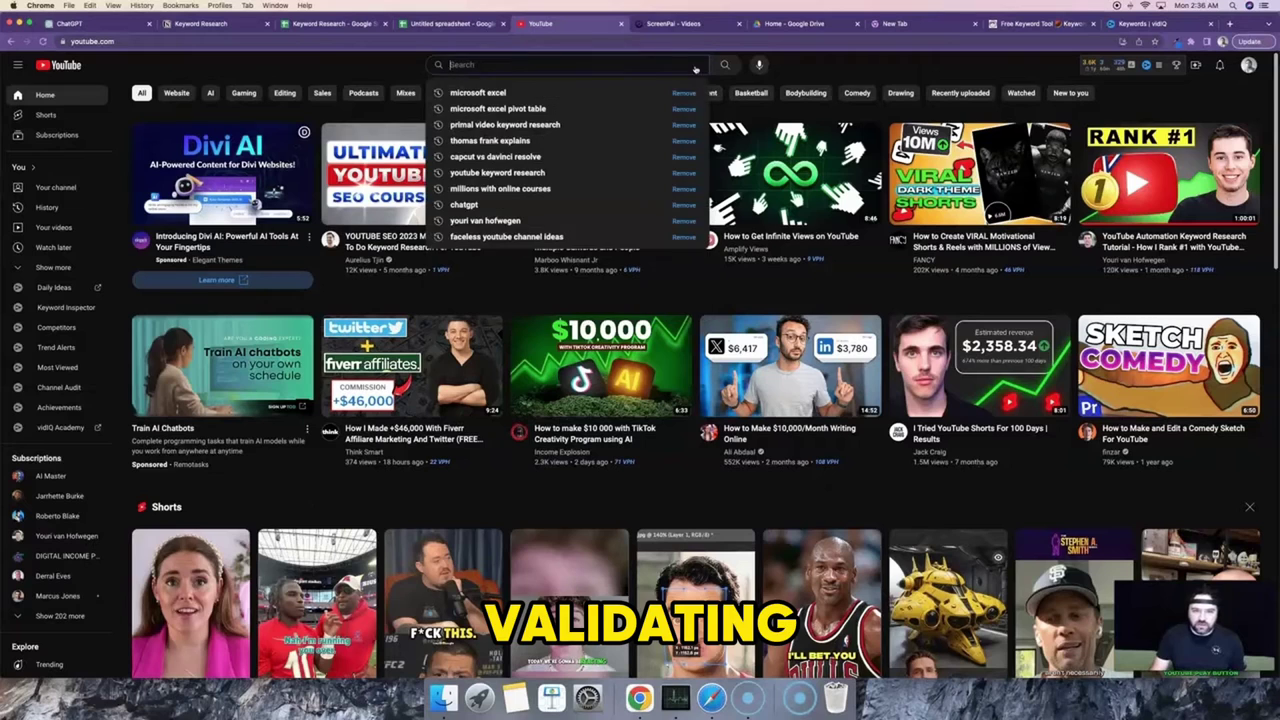
click(357, 74)
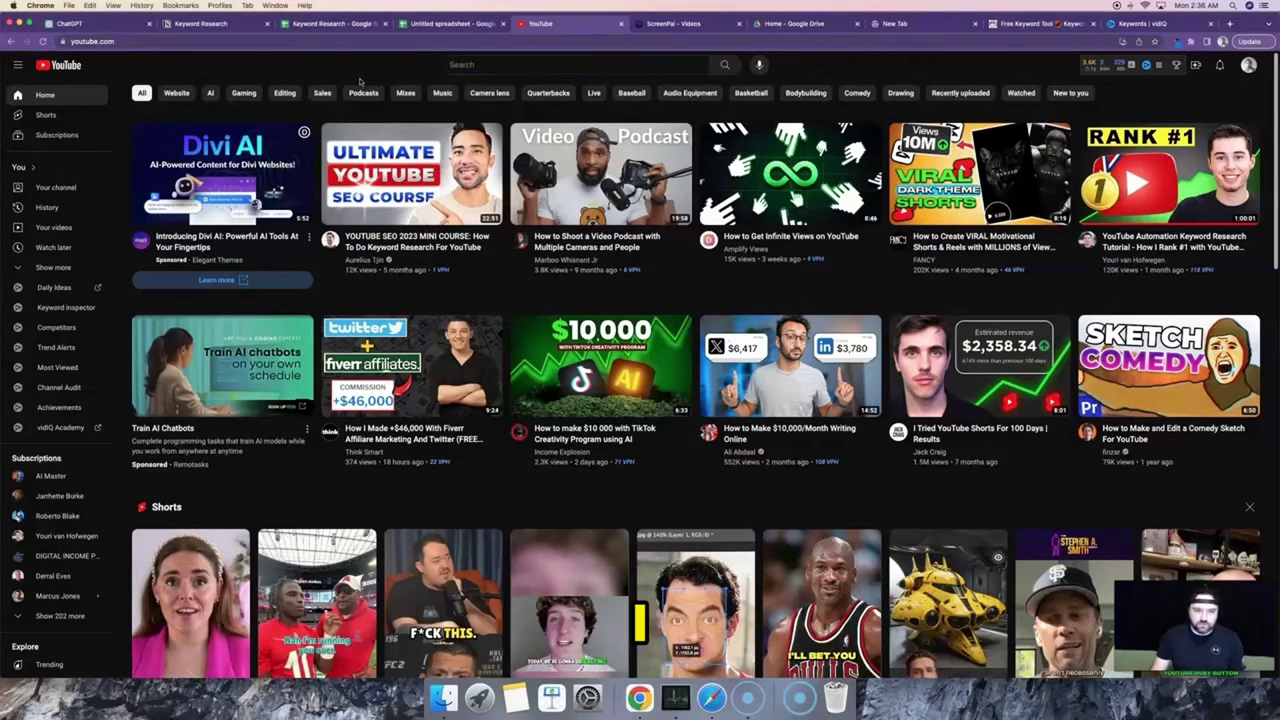
click(520, 66)
text(davinci r)
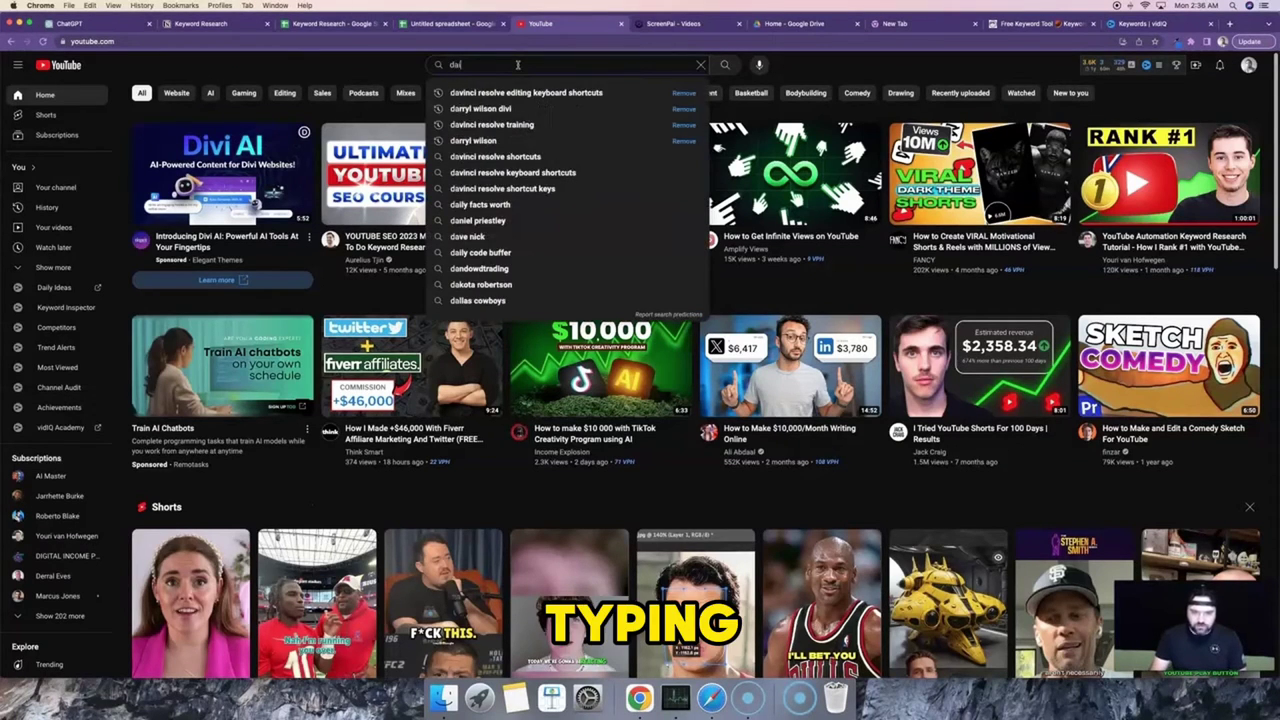
text(es)
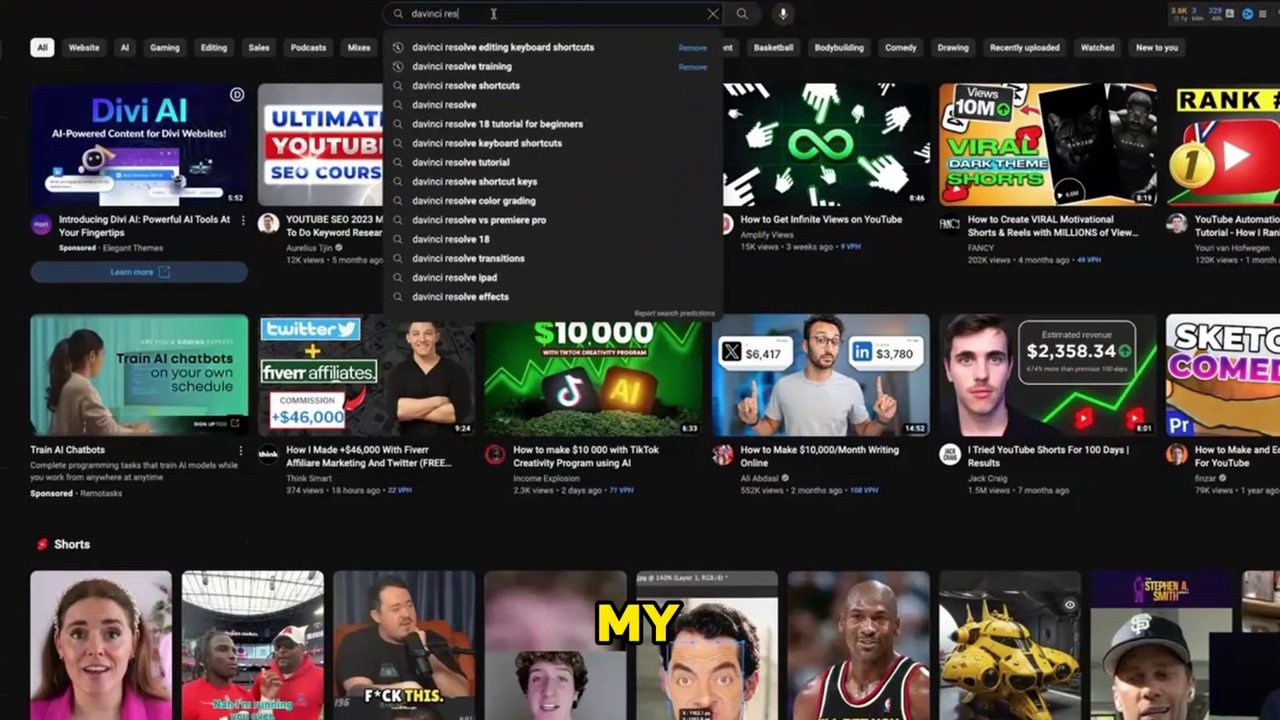
text(olve)
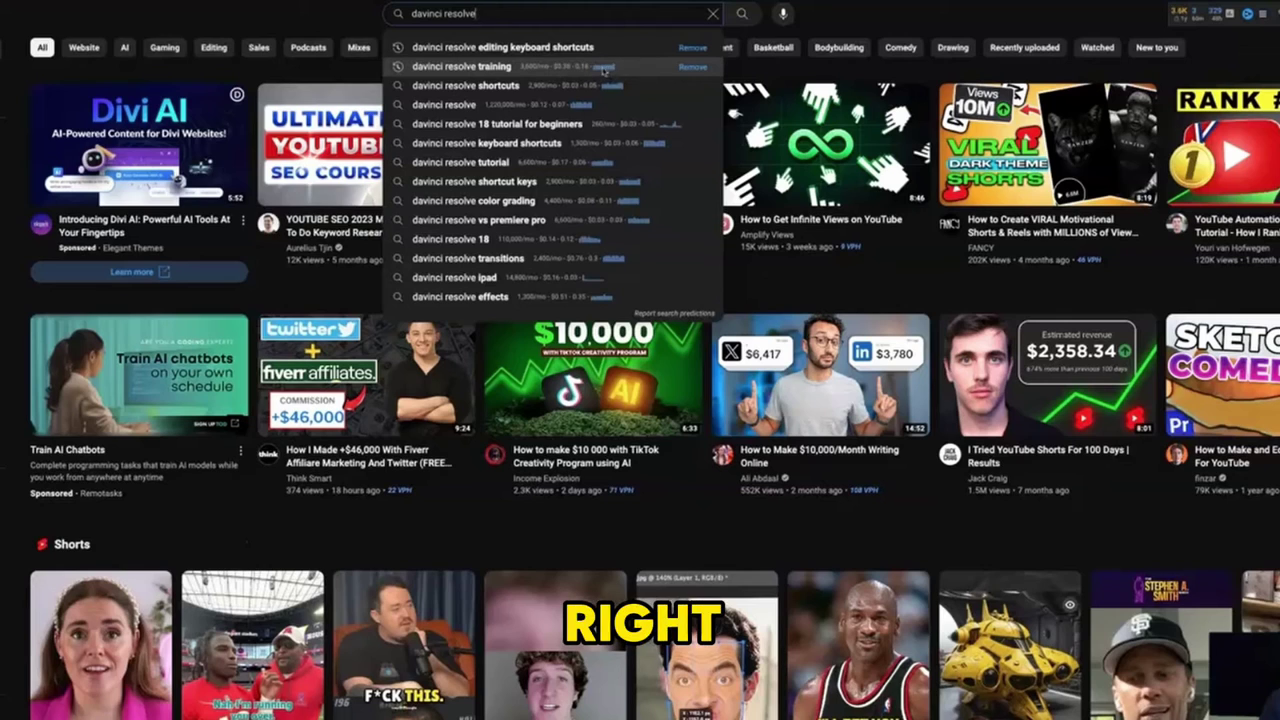
mouse_move(606, 71)
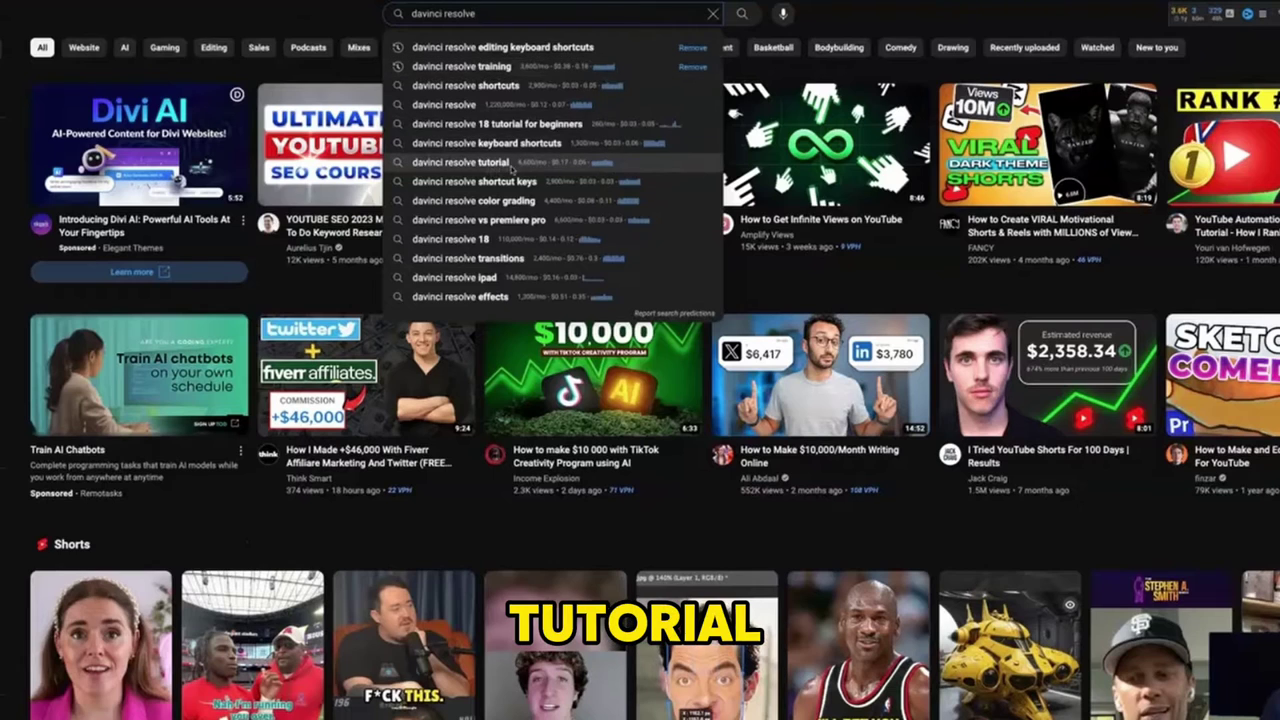
mouse_move(603, 167)
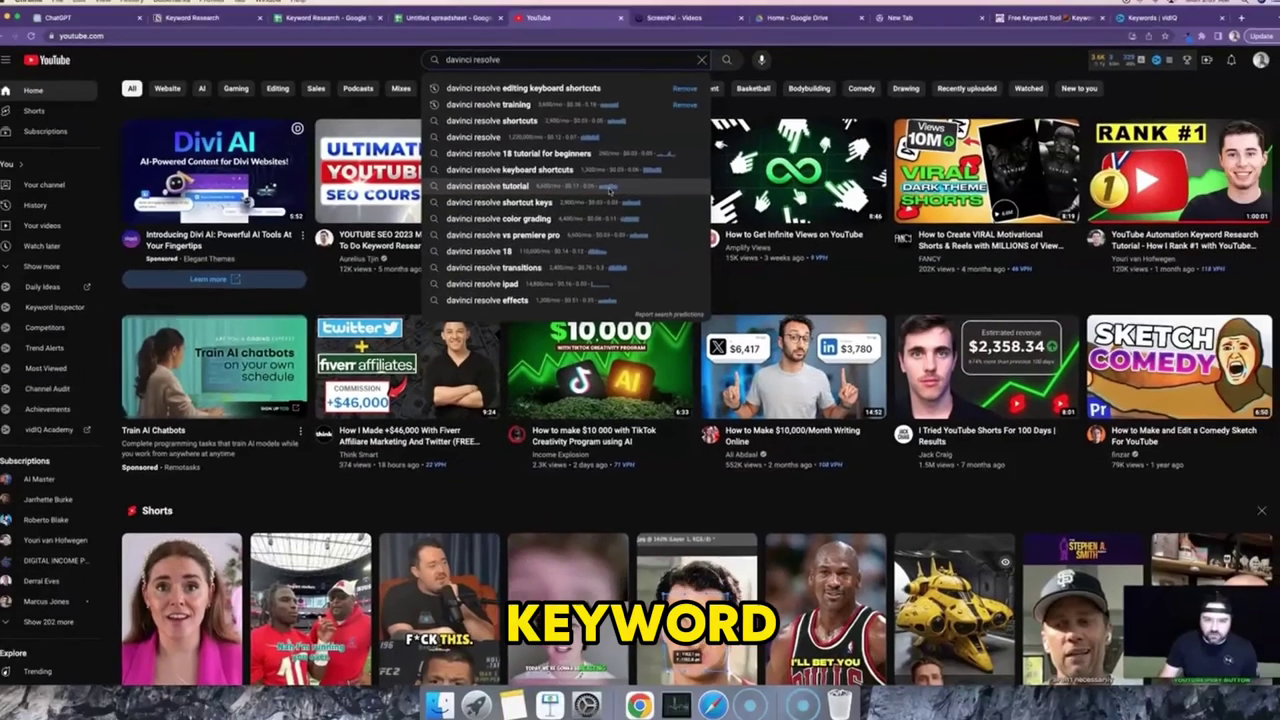
mouse_move(605, 165)
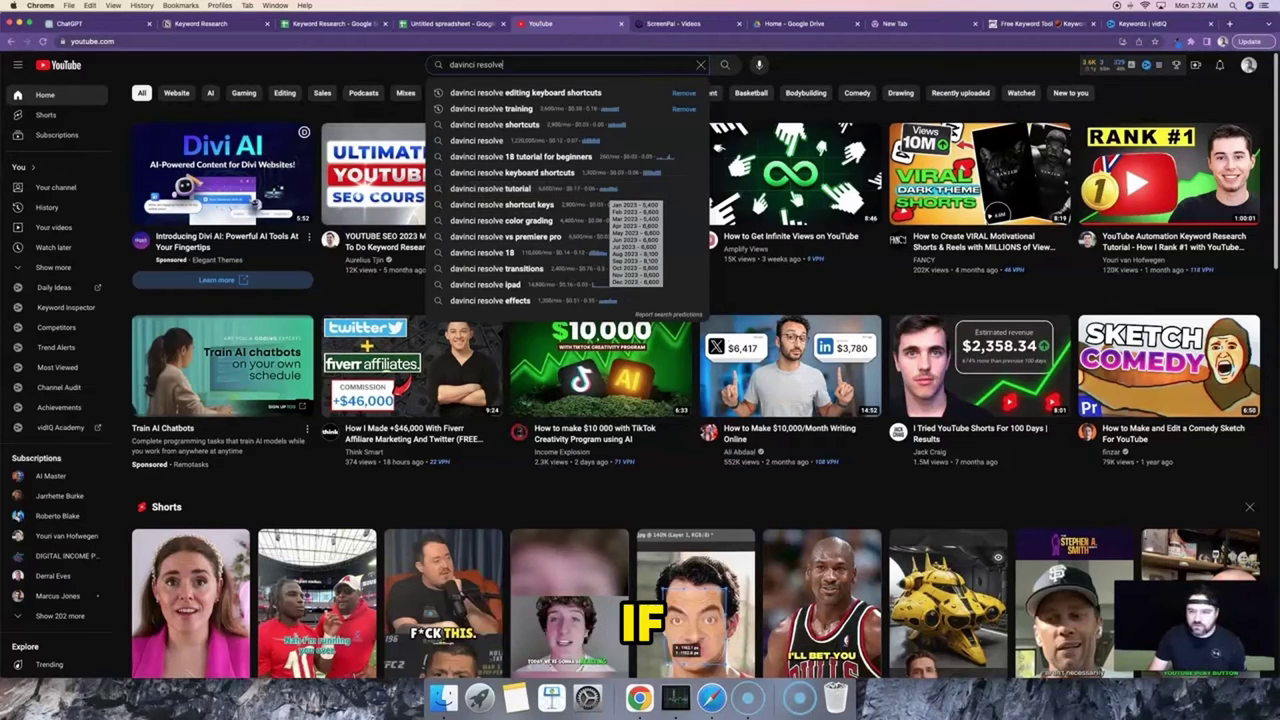
- Search Google in a new browser tab for "keywords everywhere chrome" and open the official Keywords Everywhere website
click(1230, 23)
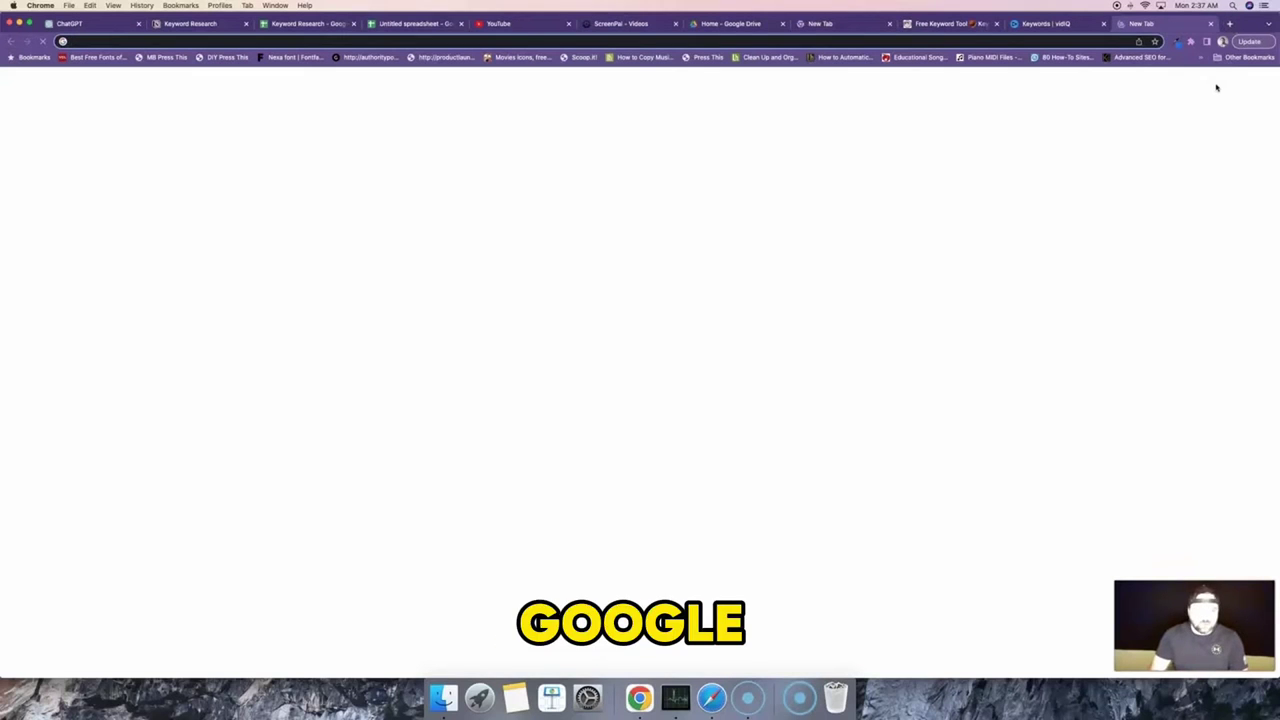
text(keywords everywhere)
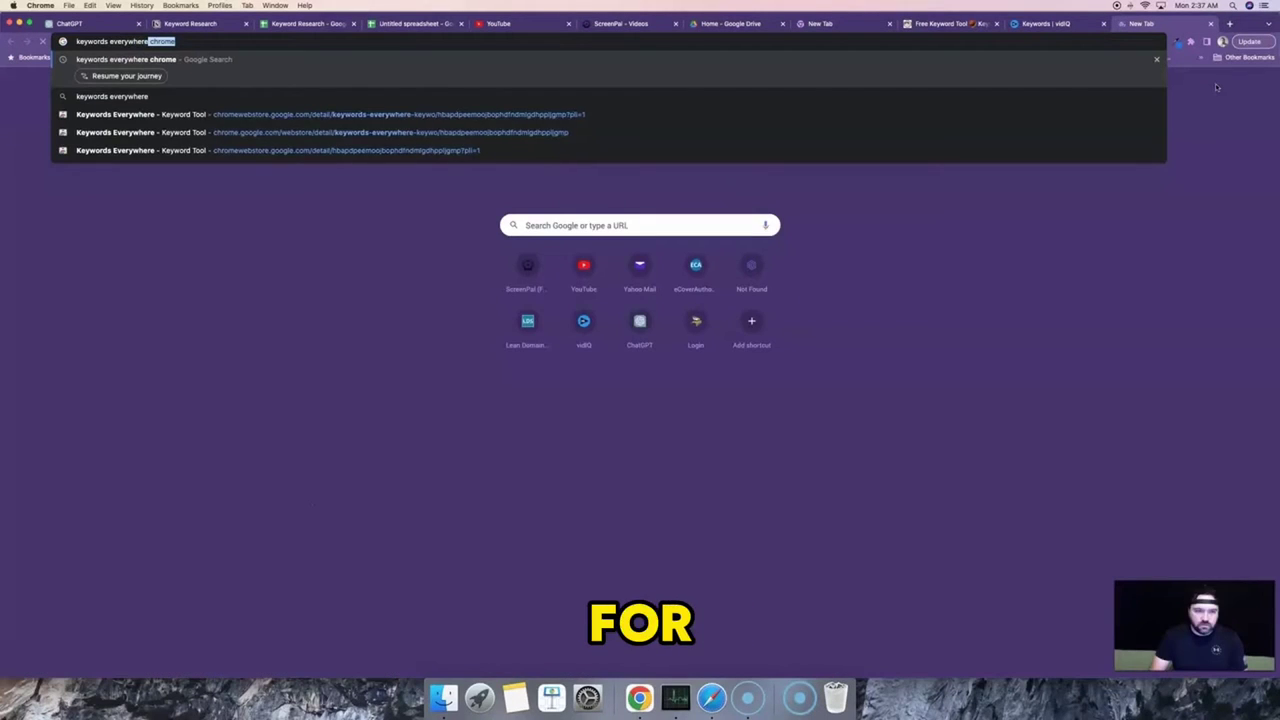
key(Return)
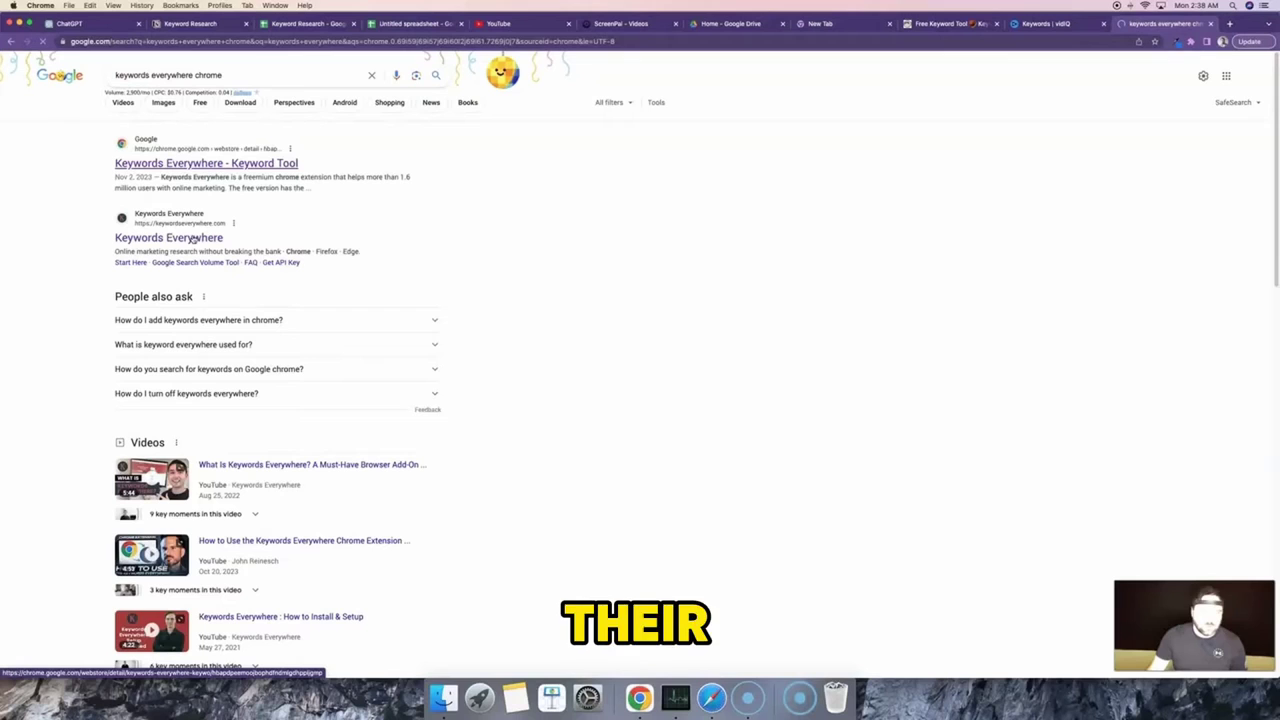
click(195, 238)
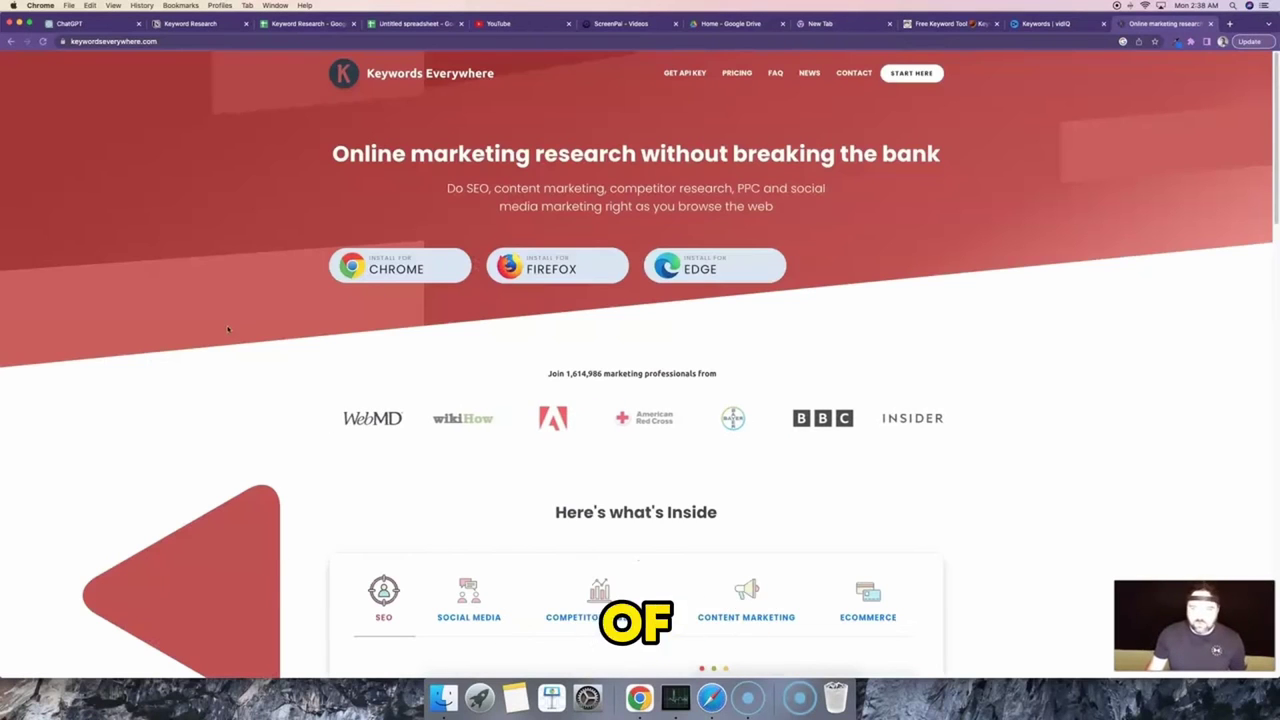
- Look over the Keywords Everywhere home page and open its pricing information
scroll(249, 339, down, 3)
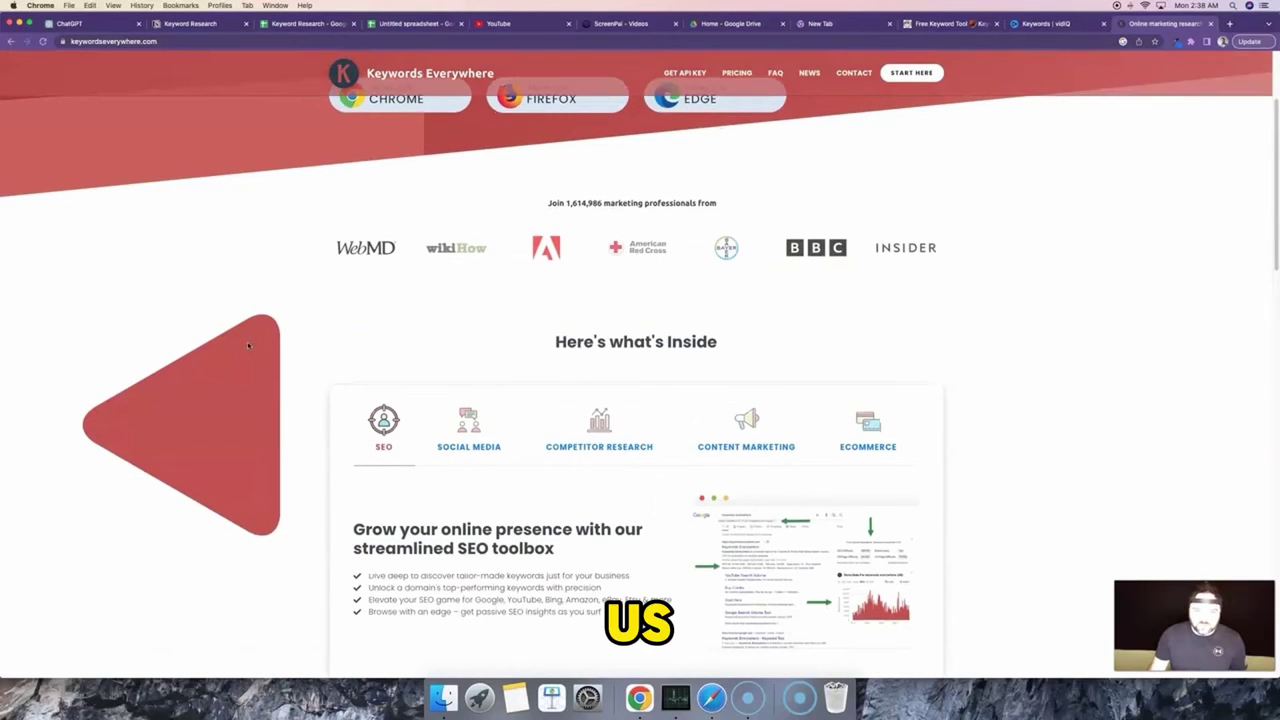
scroll(329, 303, down, 3)
scroll(363, 343, up, 6)
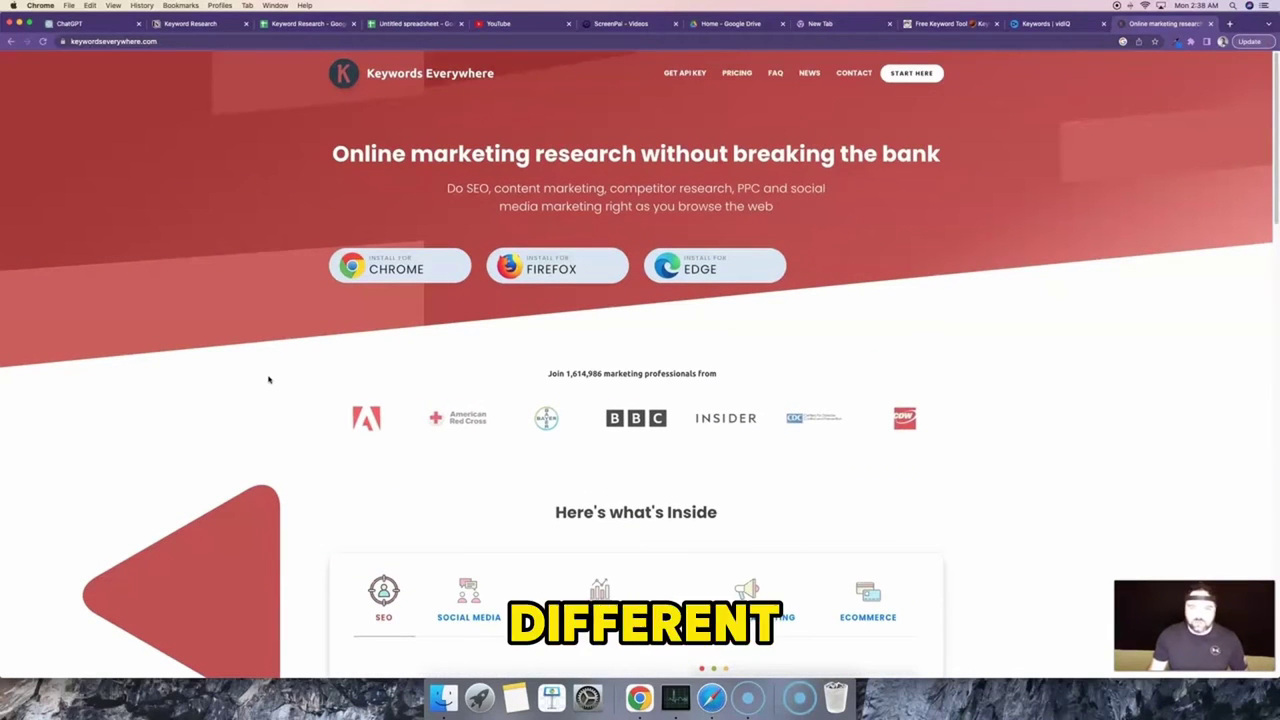
click(736, 73)
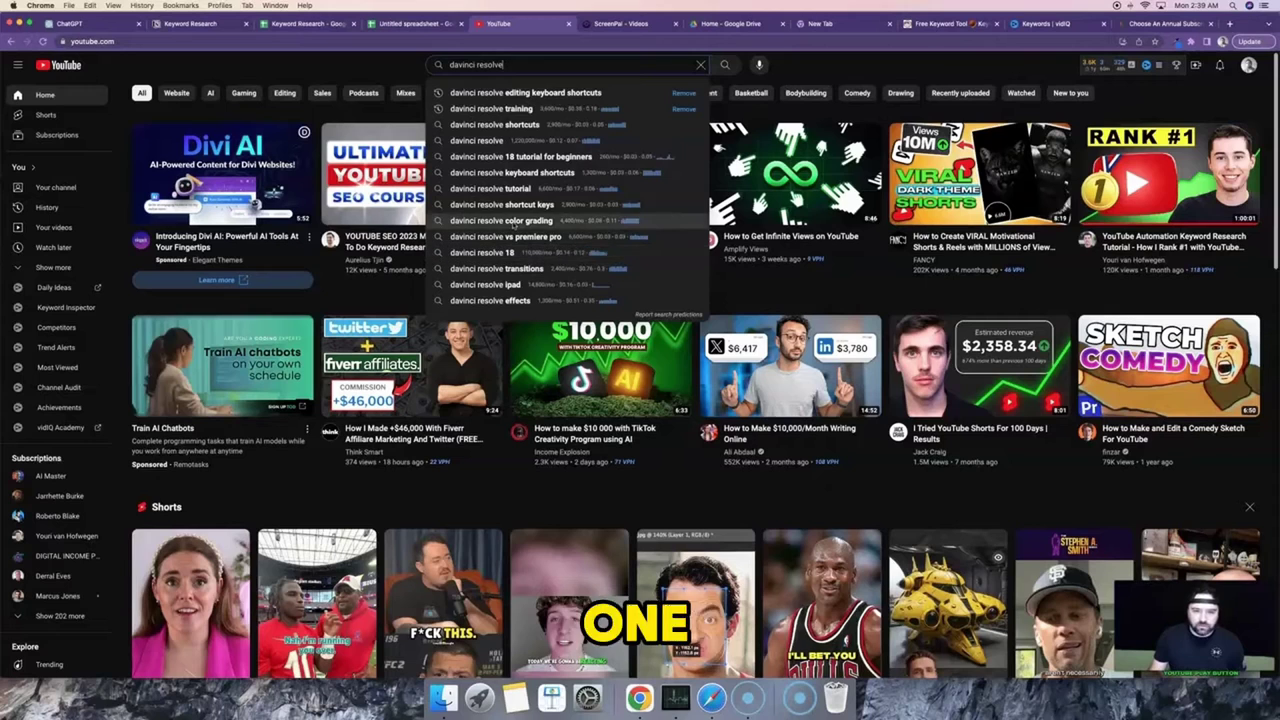
- Search YouTube for the suggested "davinci resolve tutorial" and examine the search insights, trend data, most used tags and related keywords
click(490, 188)
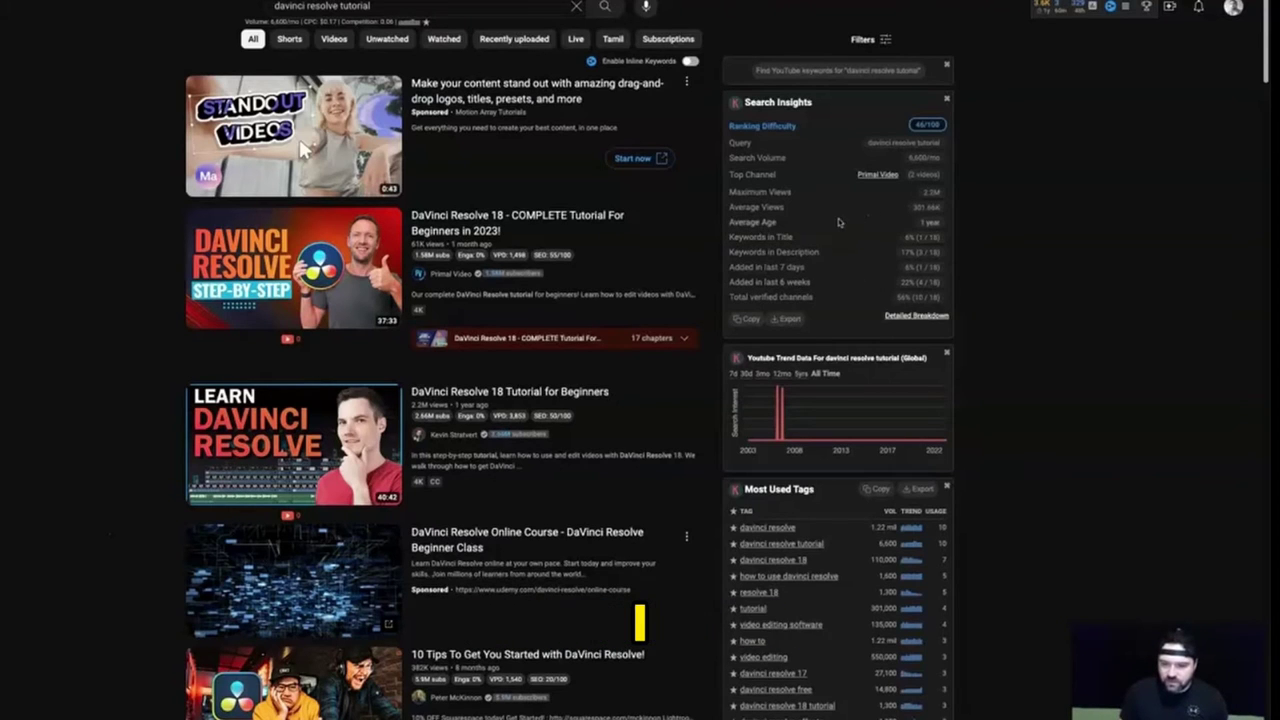
scroll(860, 230, down, 3)
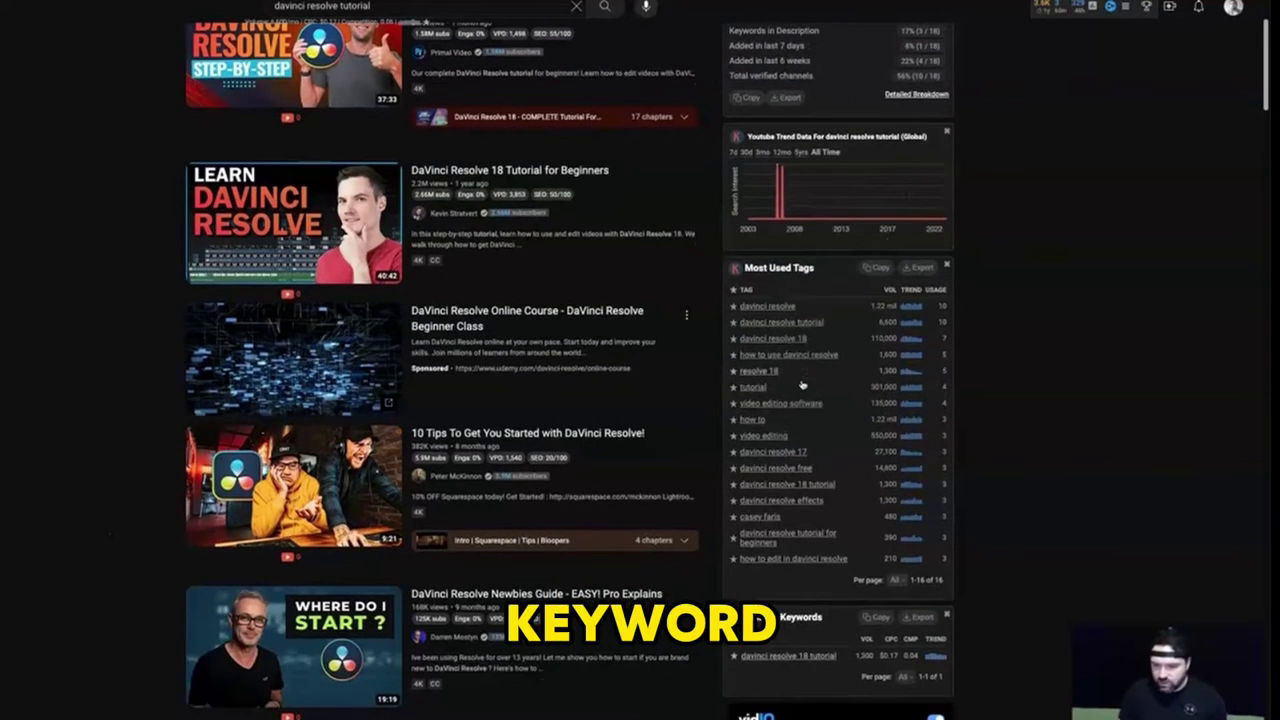
scroll(802, 382, down, 1)
scroll(802, 385, down, 3)
scroll(830, 370, down, 1)
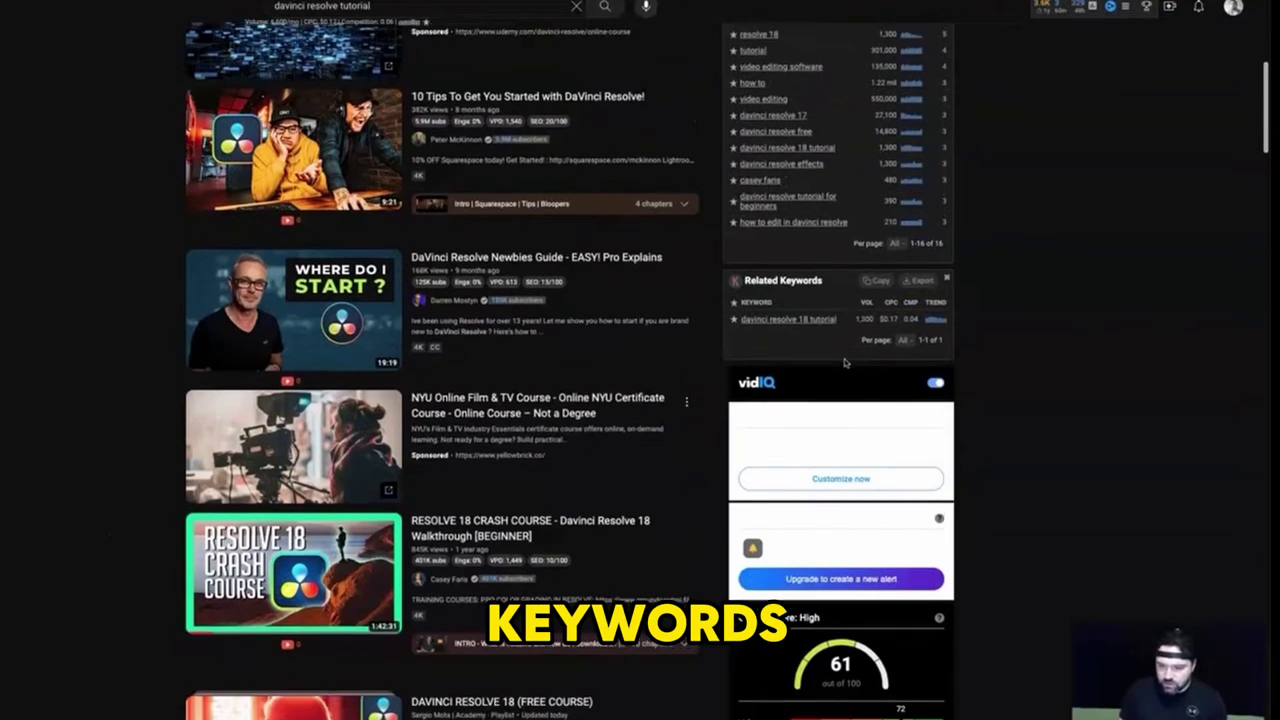
scroll(845, 363, up, 1)
scroll(845, 363, up, 1)
scroll(845, 363, up, 3)
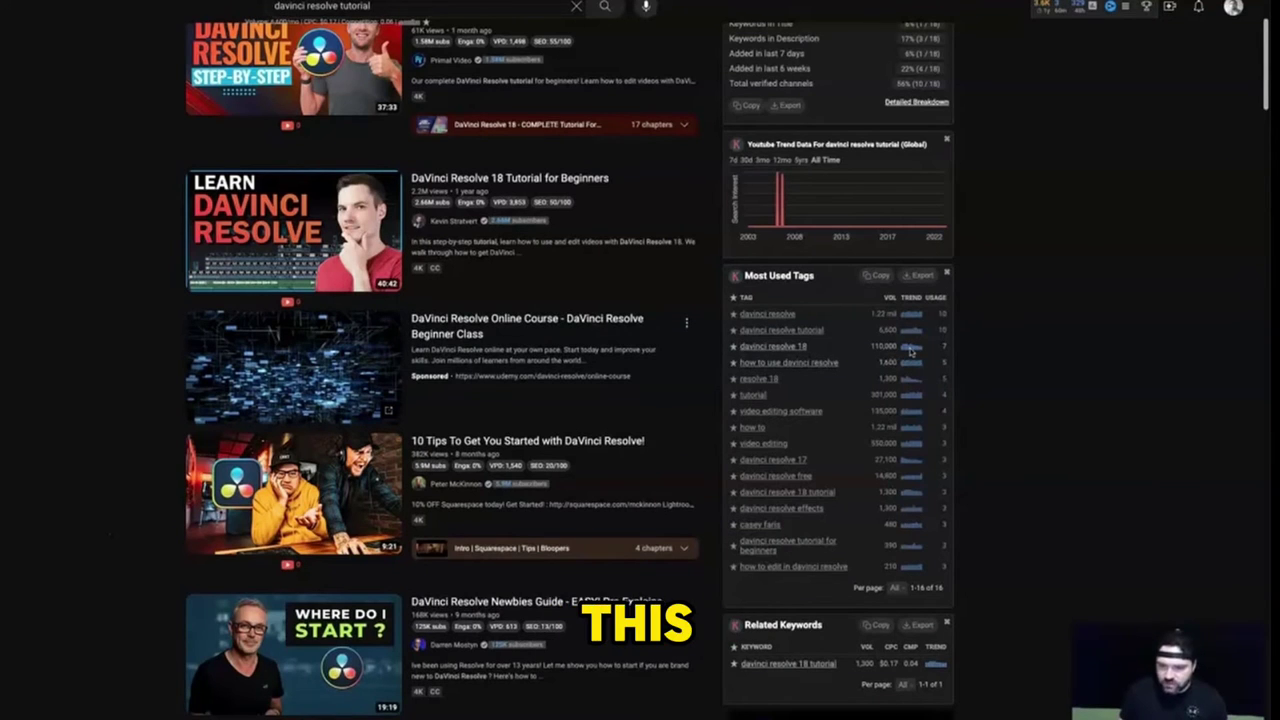
mouse_move(910, 351)
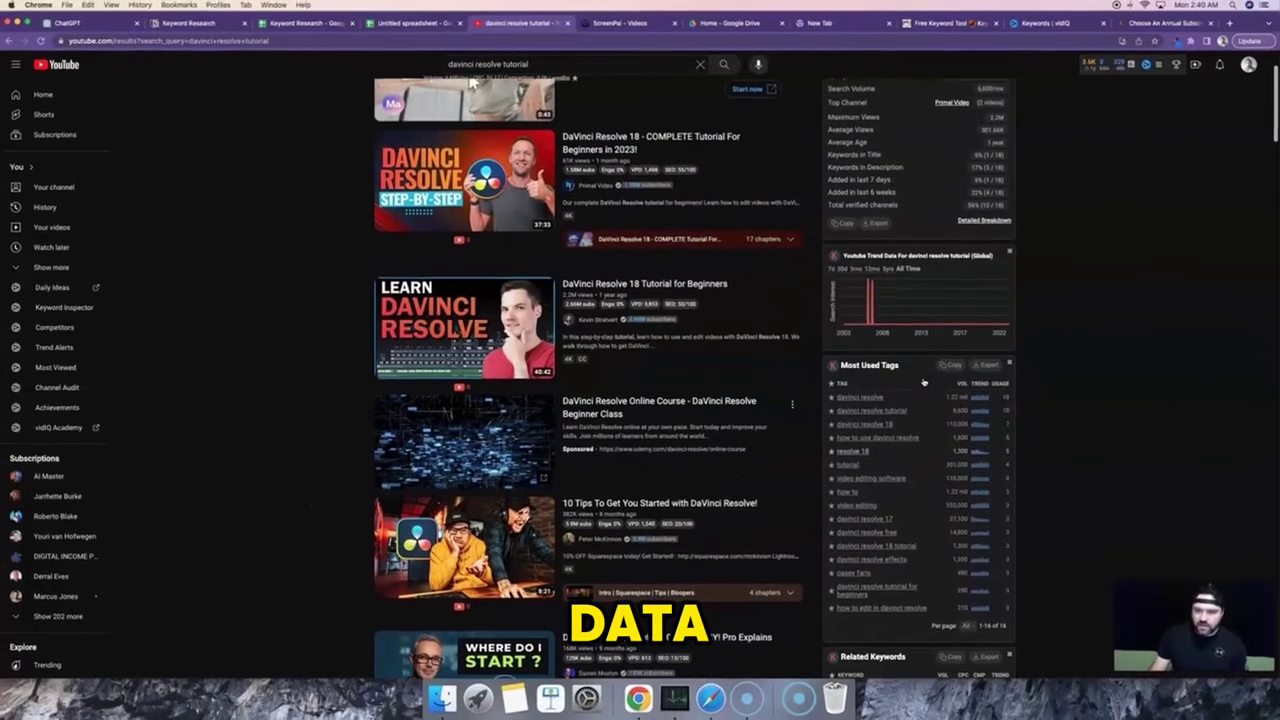
- Open the "RESOLVE 18 CRASH COURSE" video from the results and inspect the breakdown of its optimization score
scroll(924, 381, up, 2)
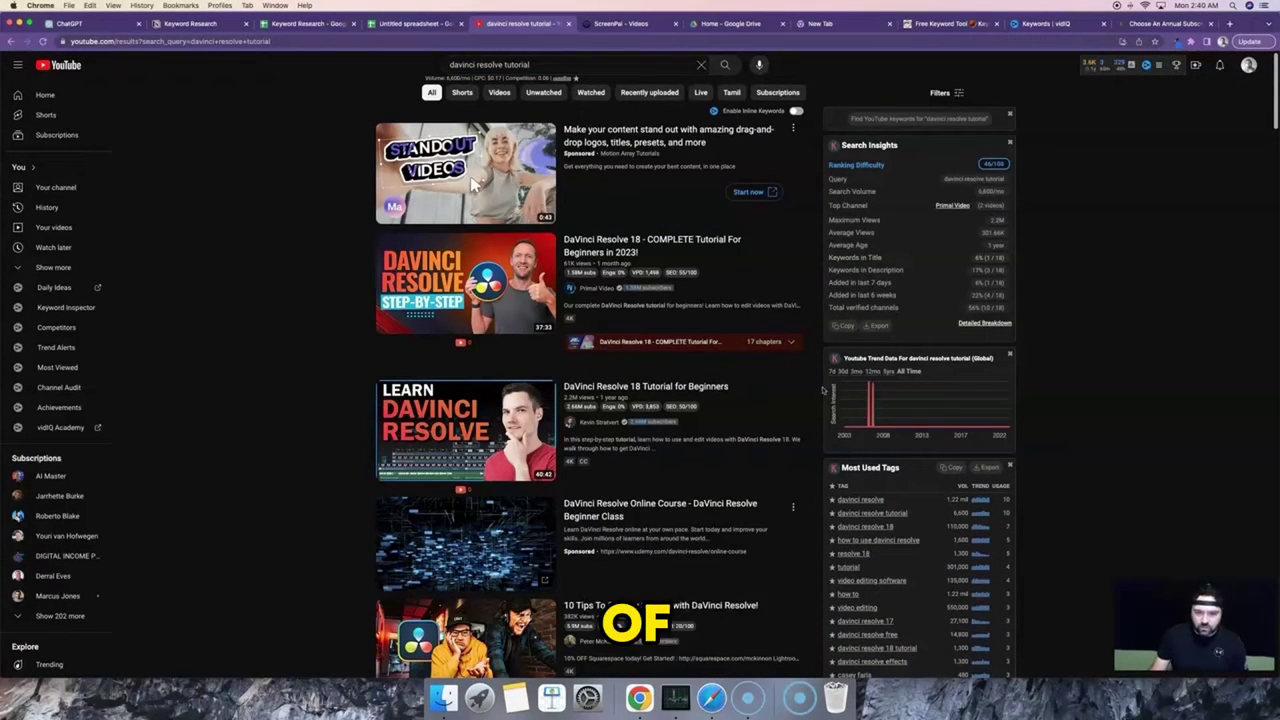
scroll(778, 453, down, 3)
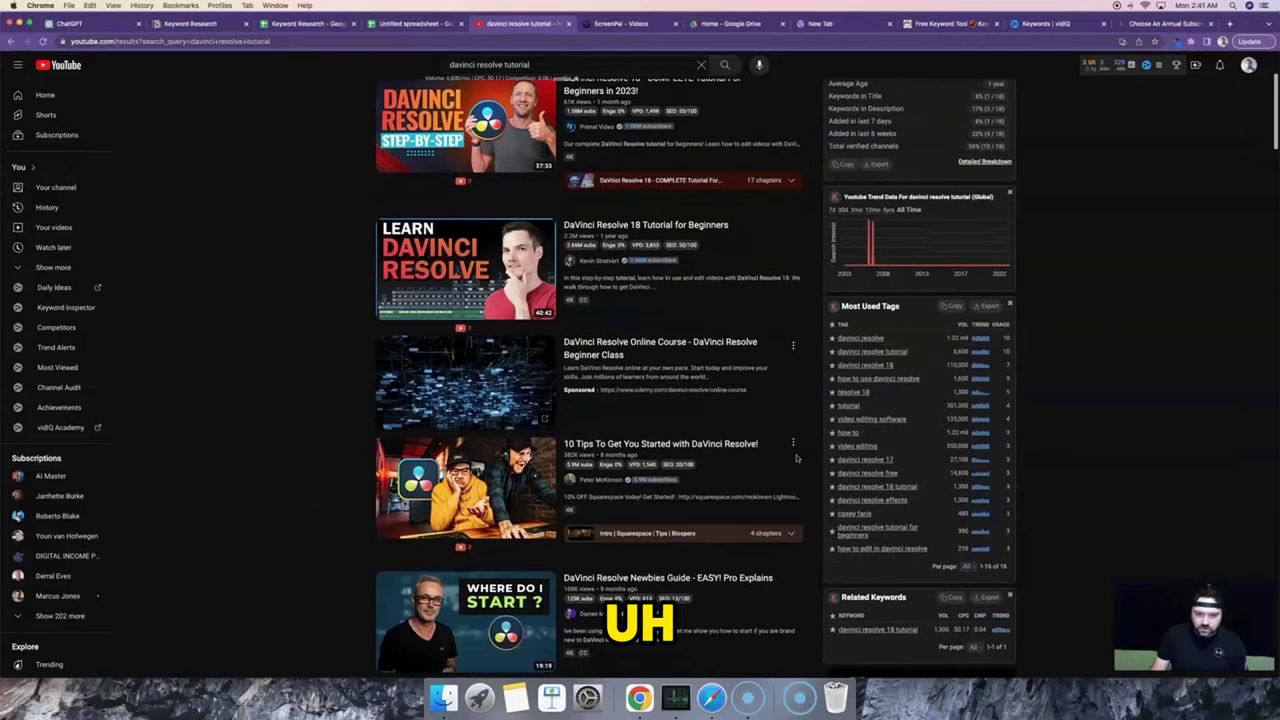
scroll(795, 459, down, 5)
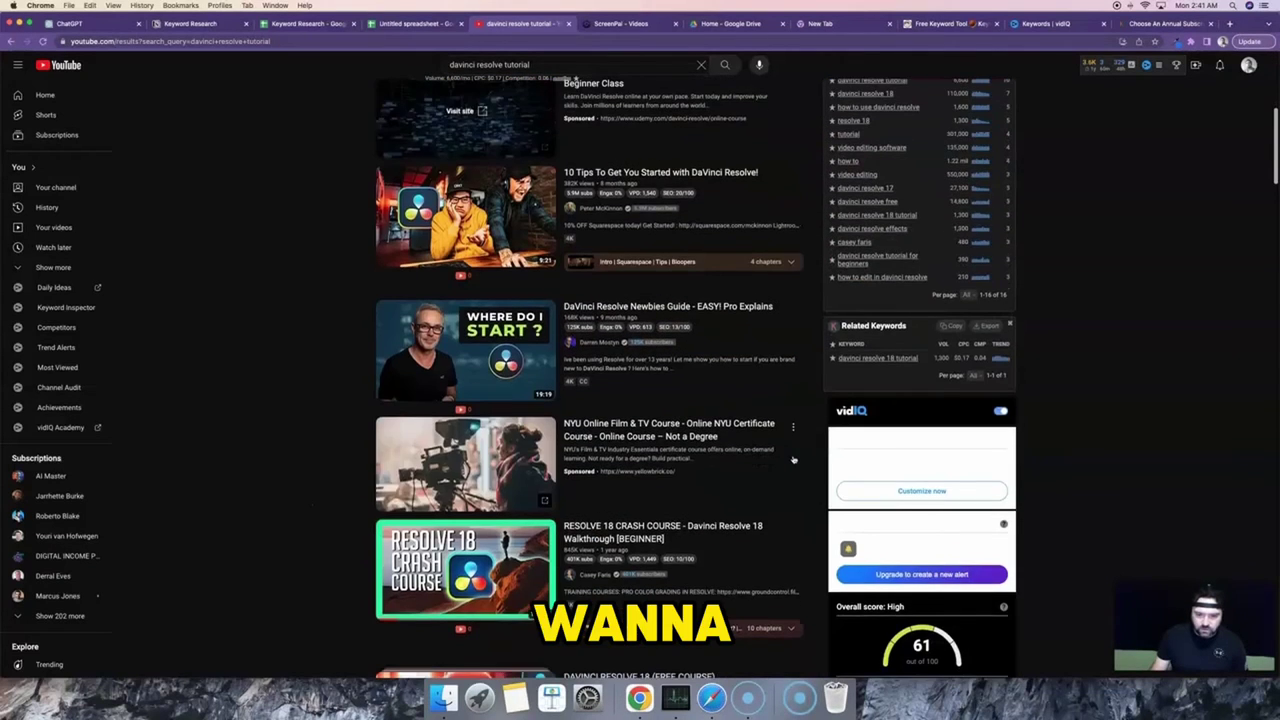
scroll(793, 459, down, 3)
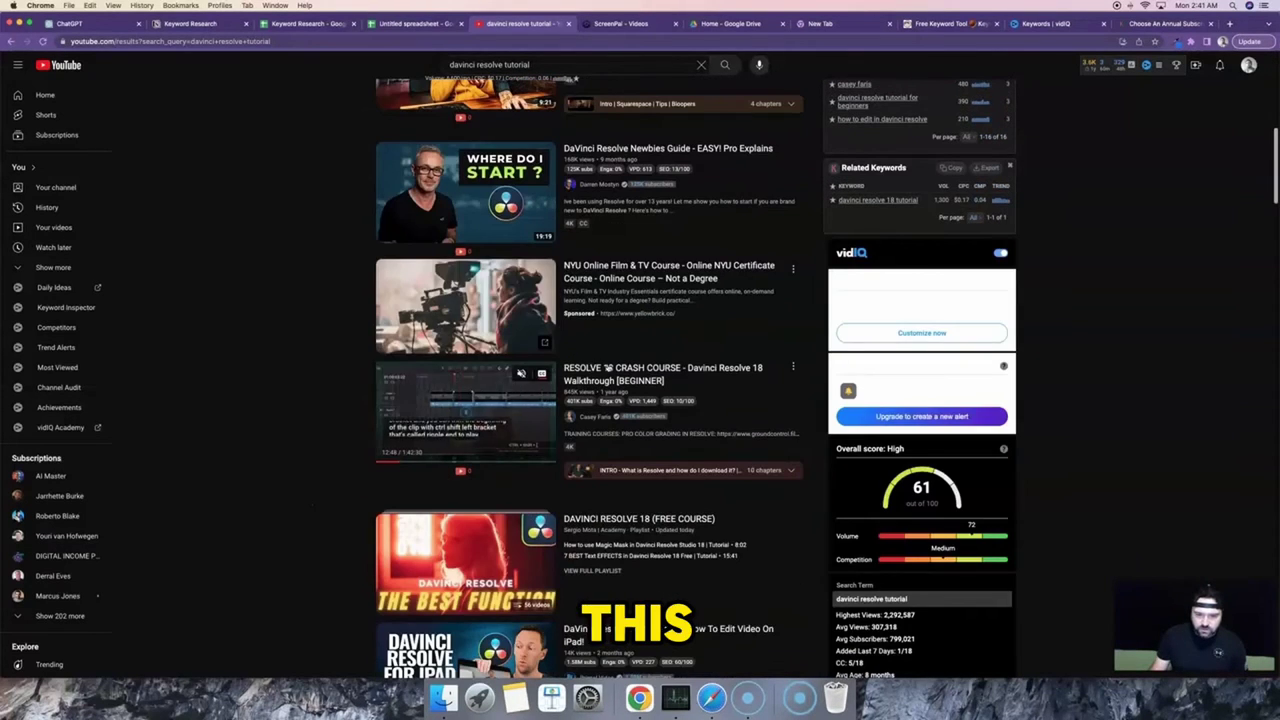
click(480, 395)
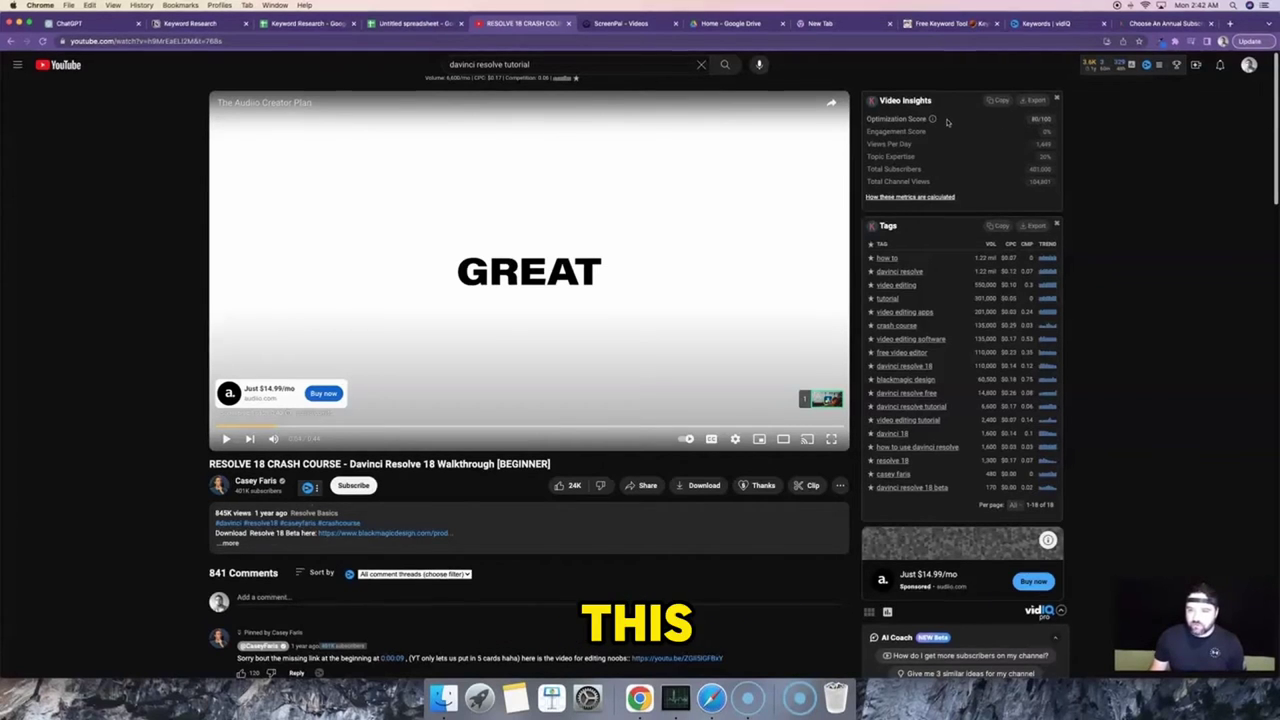
mouse_move(932, 119)
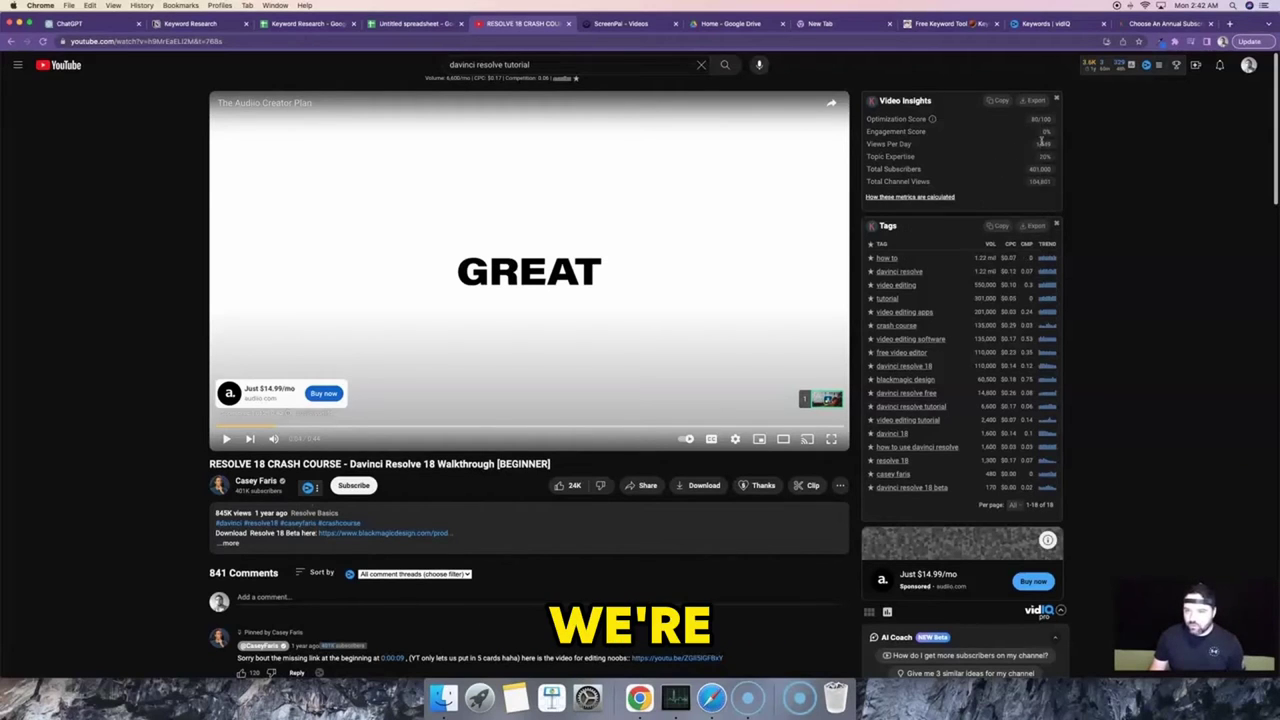
mouse_move(932, 120)
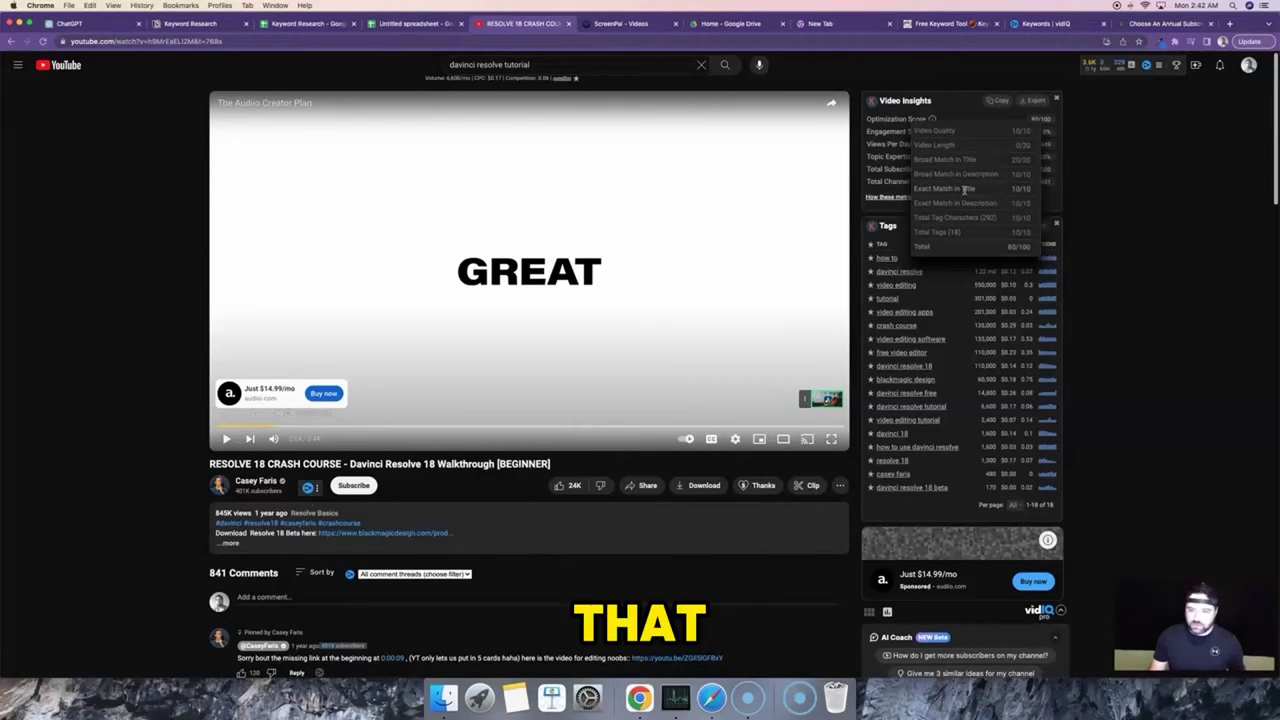
- Return to the "davinci resolve tutorial" results and check the SEO score breakdown of the "DaVinci Resolve 18 - COMPLETE Tutorial For Beginners" video
click(10, 41)
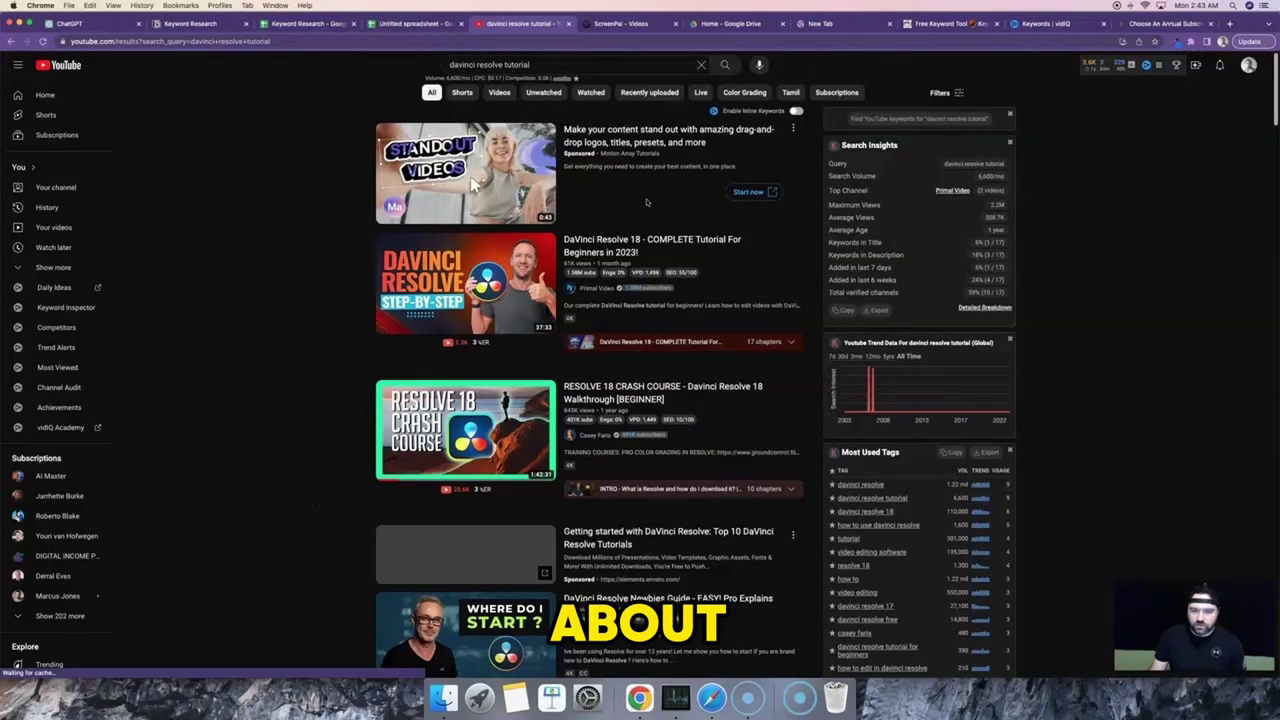
mouse_move(666, 276)
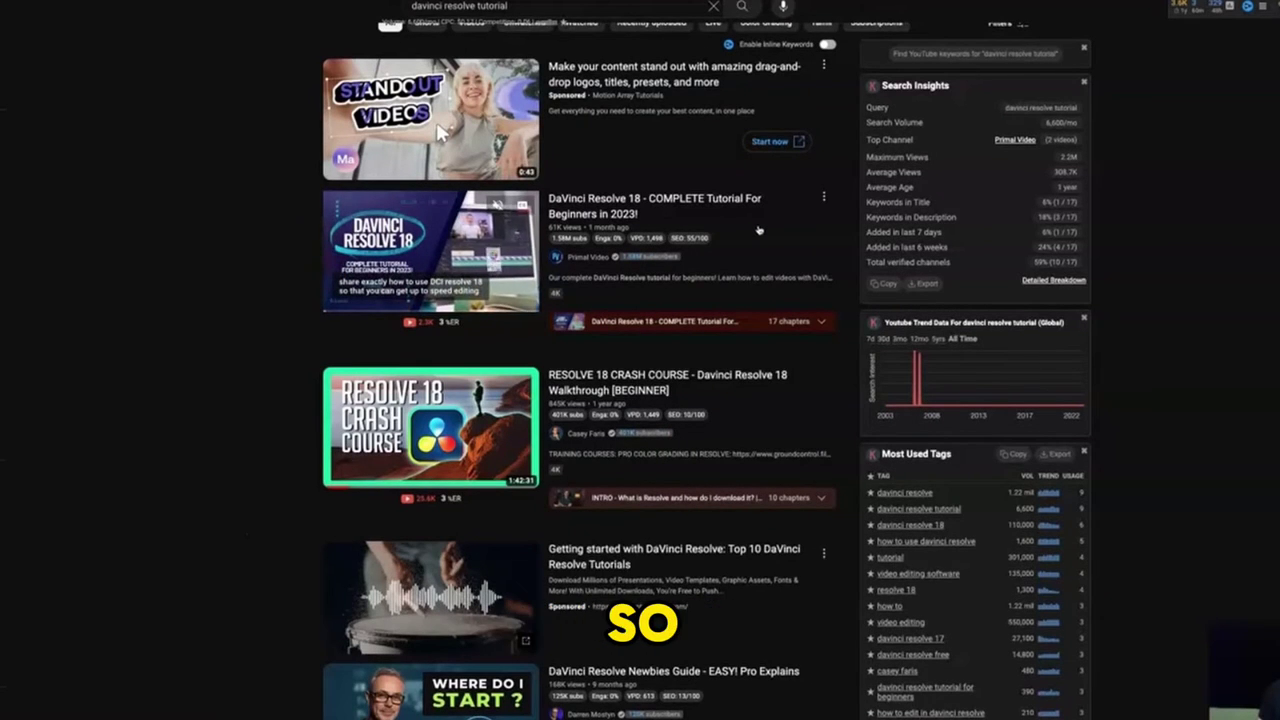
scroll(758, 230, down, 1)
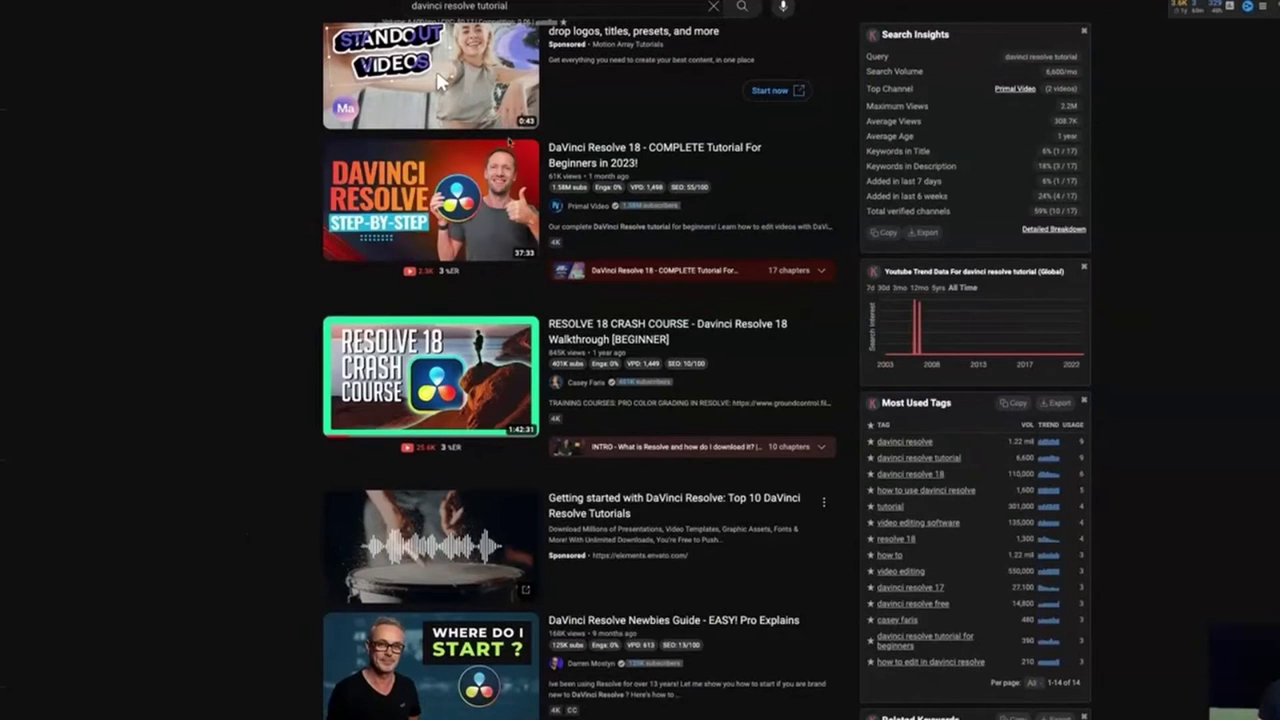
mouse_move(572, 190)
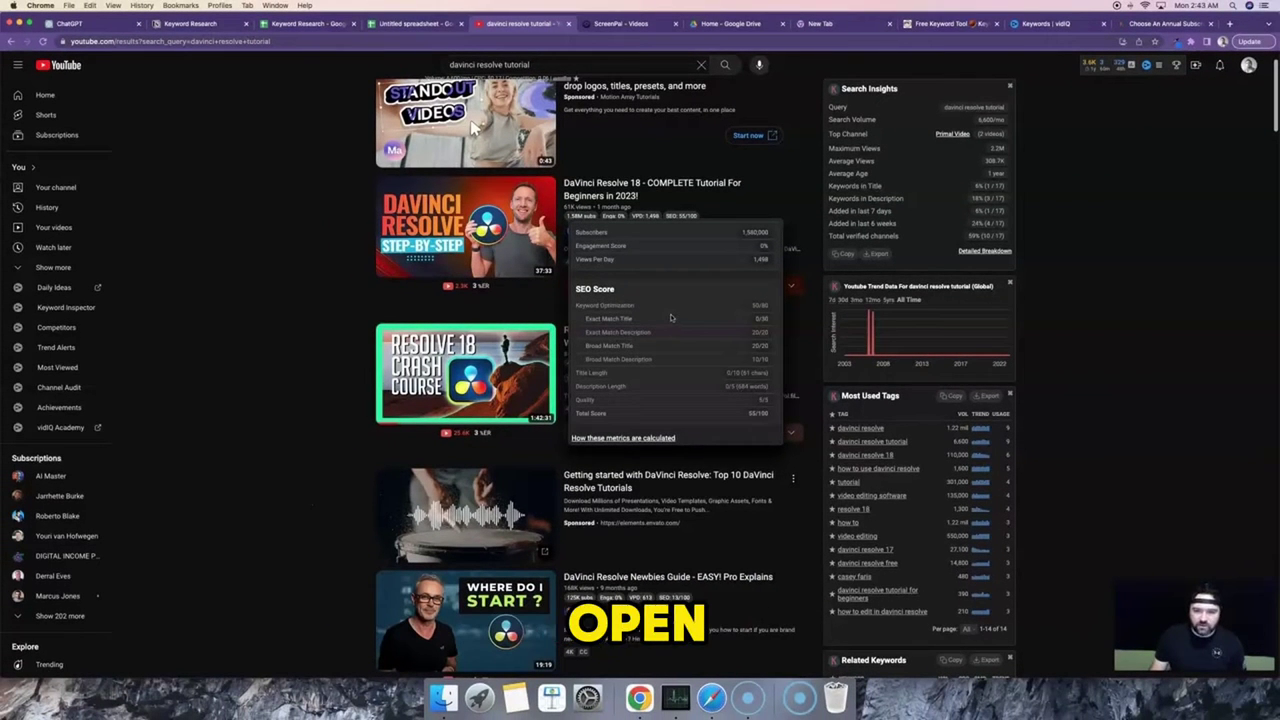
click(650, 218)
key(super+bracketleft)
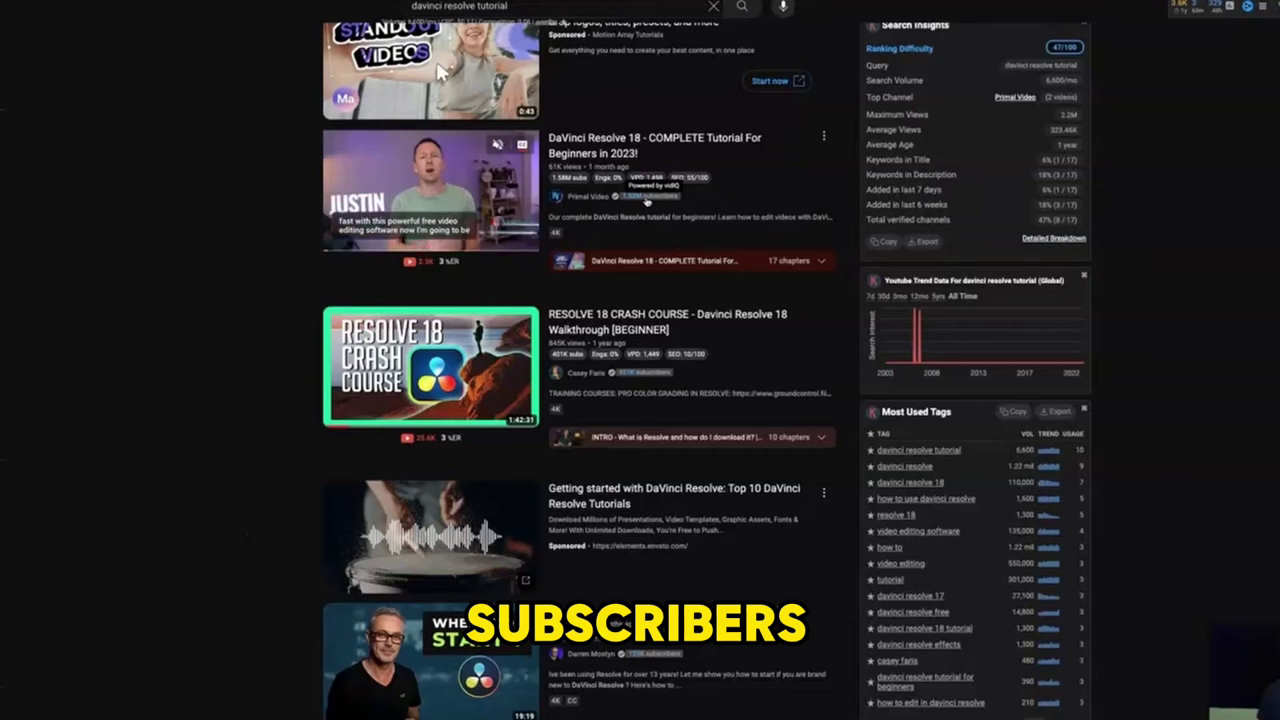
mouse_move(620, 183)
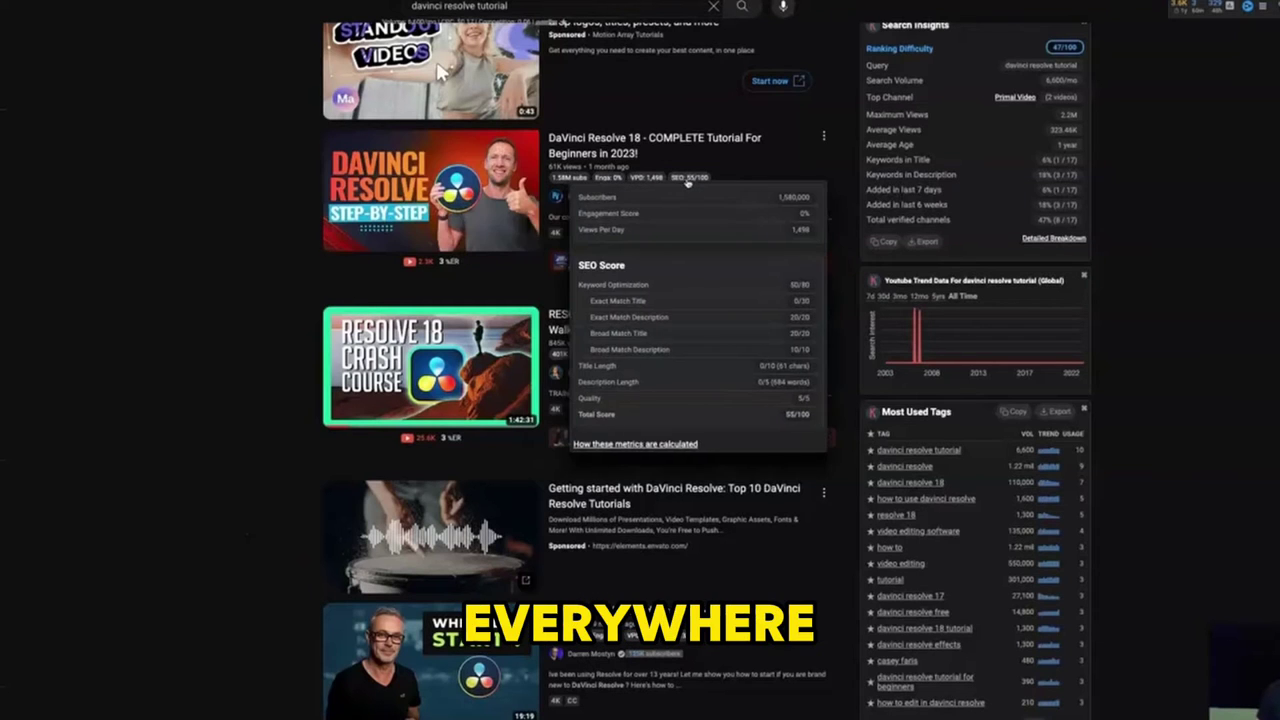
- Compare the subscriber, views-per-day and SEO metrics of the competing videos in the "davinci resolve tutorial" results
scroll(793, 174, down, 1)
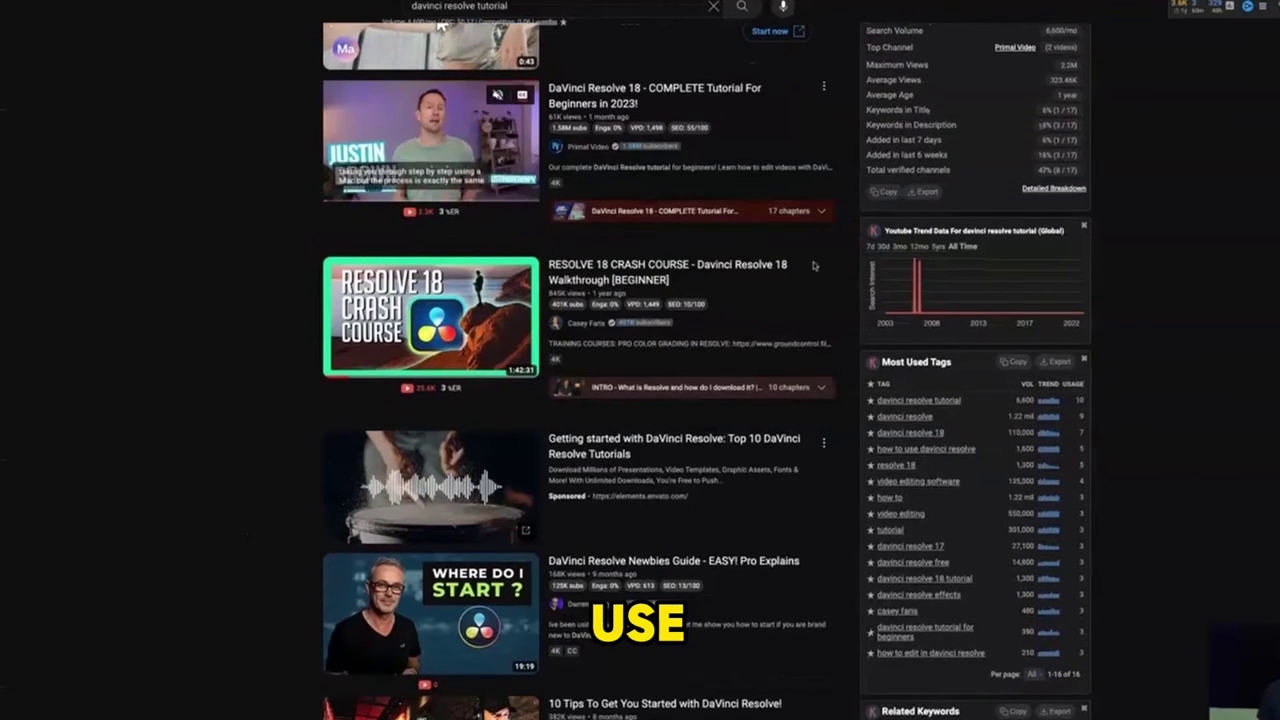
scroll(812, 295, down, 1)
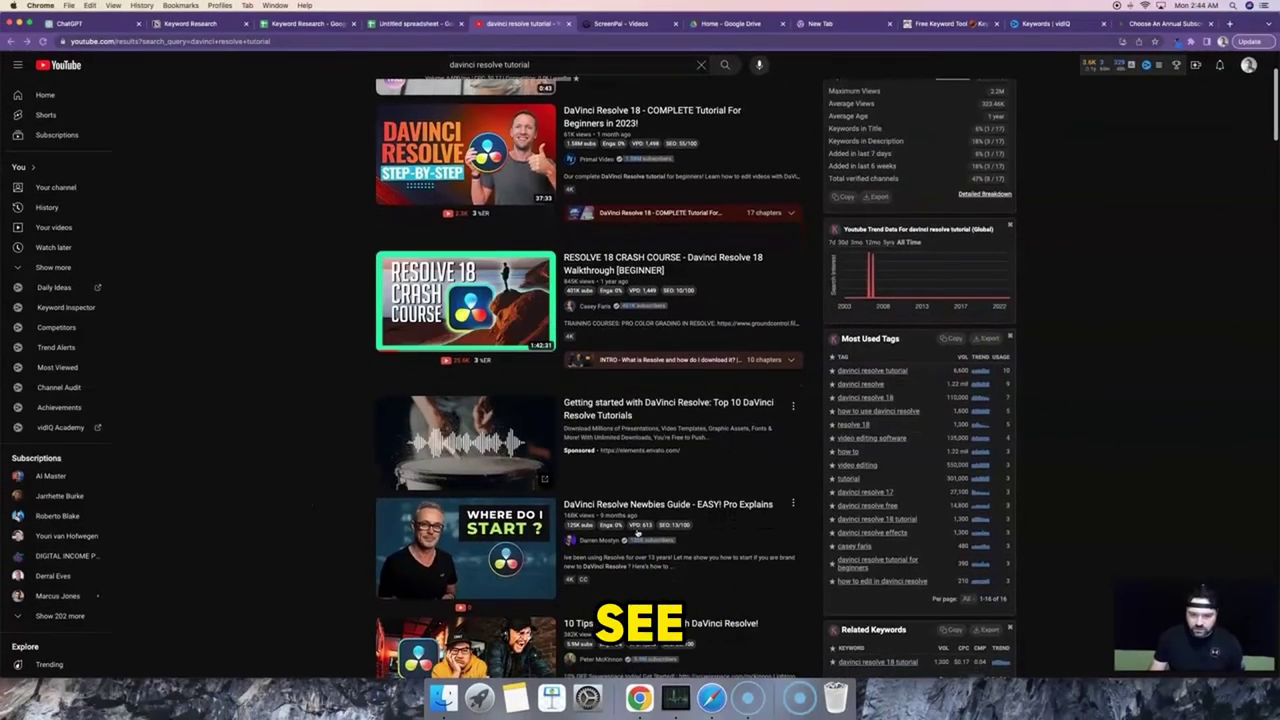
scroll(763, 455, down, 2)
scroll(743, 459, down, 3)
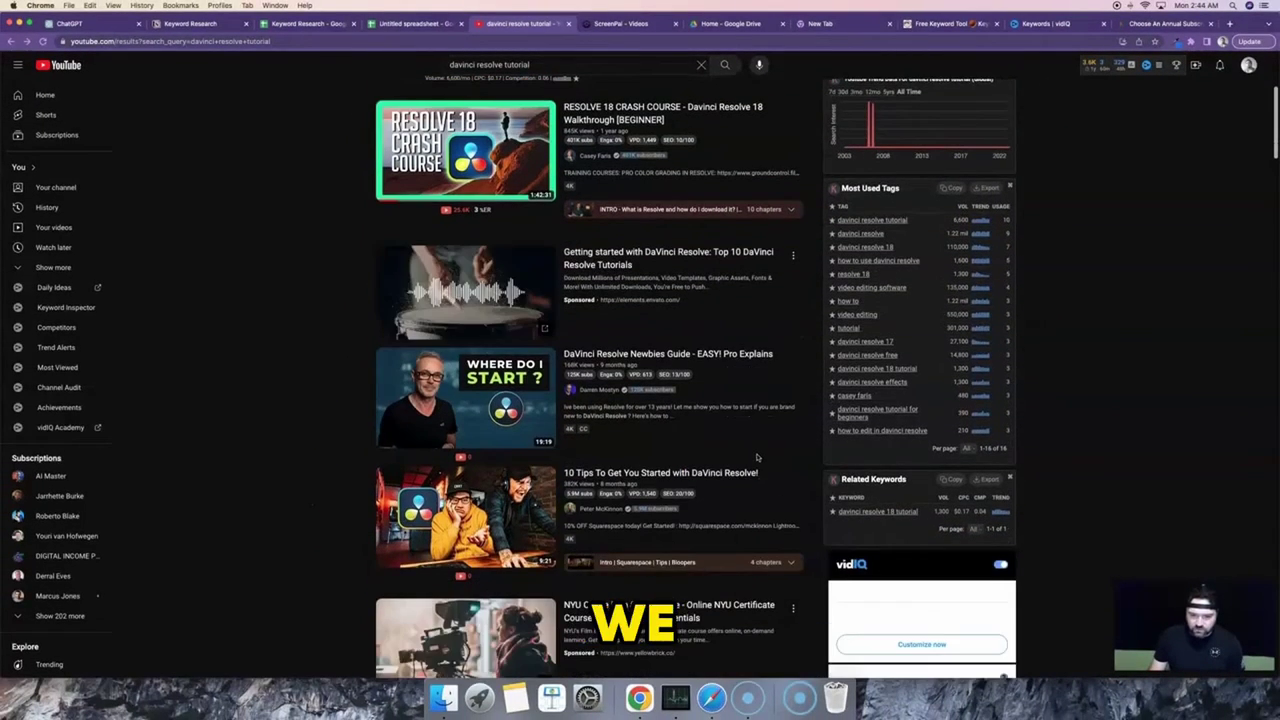
scroll(758, 458, up, 7)
scroll(1070, 378, down, 8)
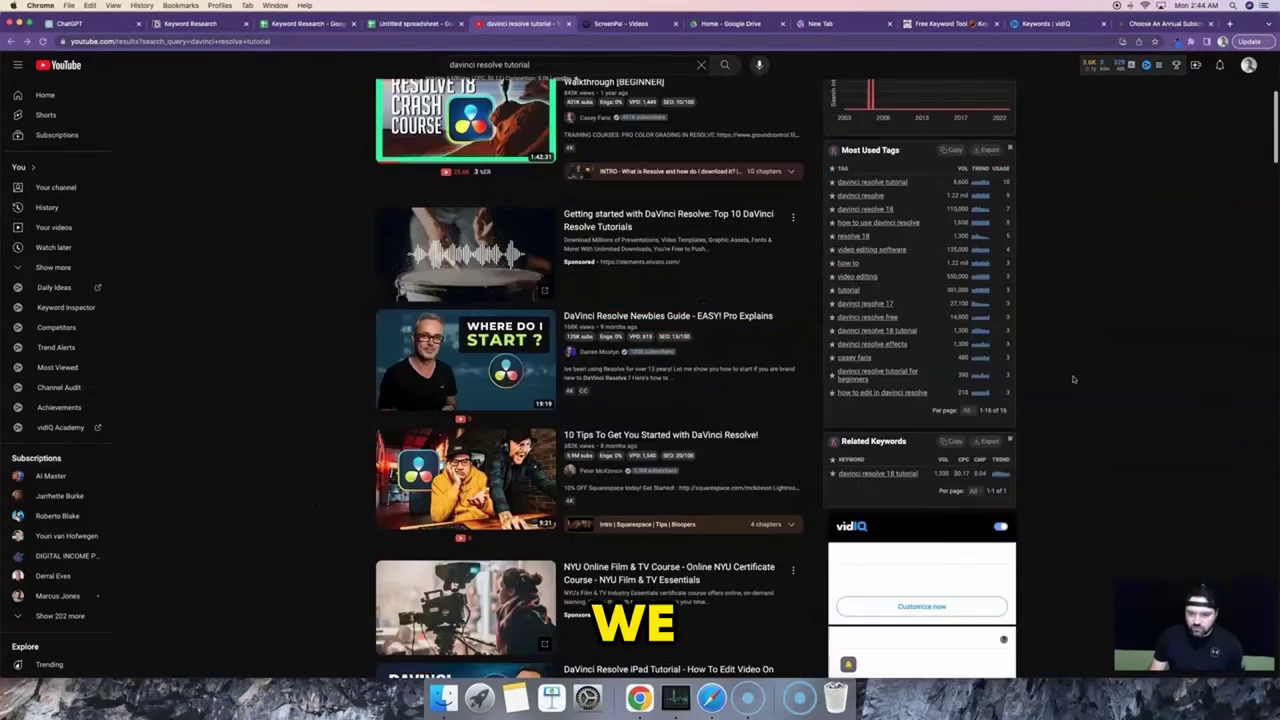
- Review vidIQ's overall score, search term statistics, top channels and related opportunities for "davinci resolve tutorial"
scroll(1067, 381, down, 6)
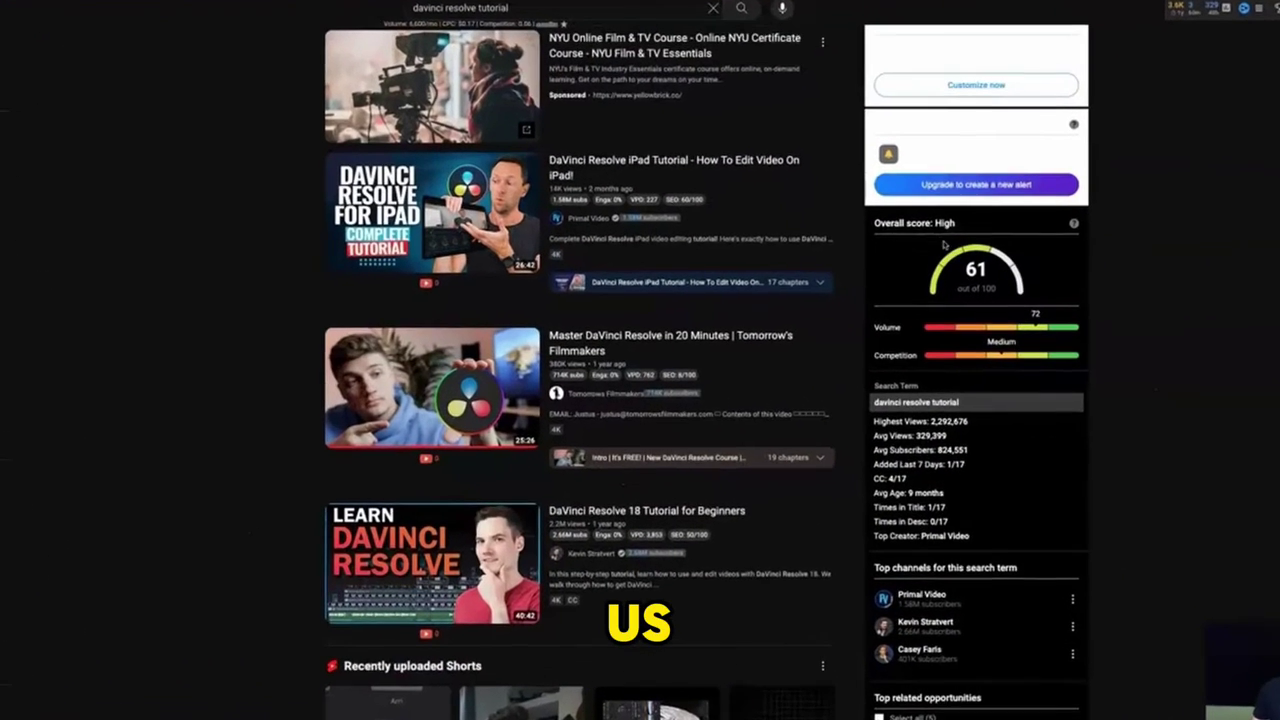
scroll(910, 335, down, 1)
scroll(982, 253, down, 1)
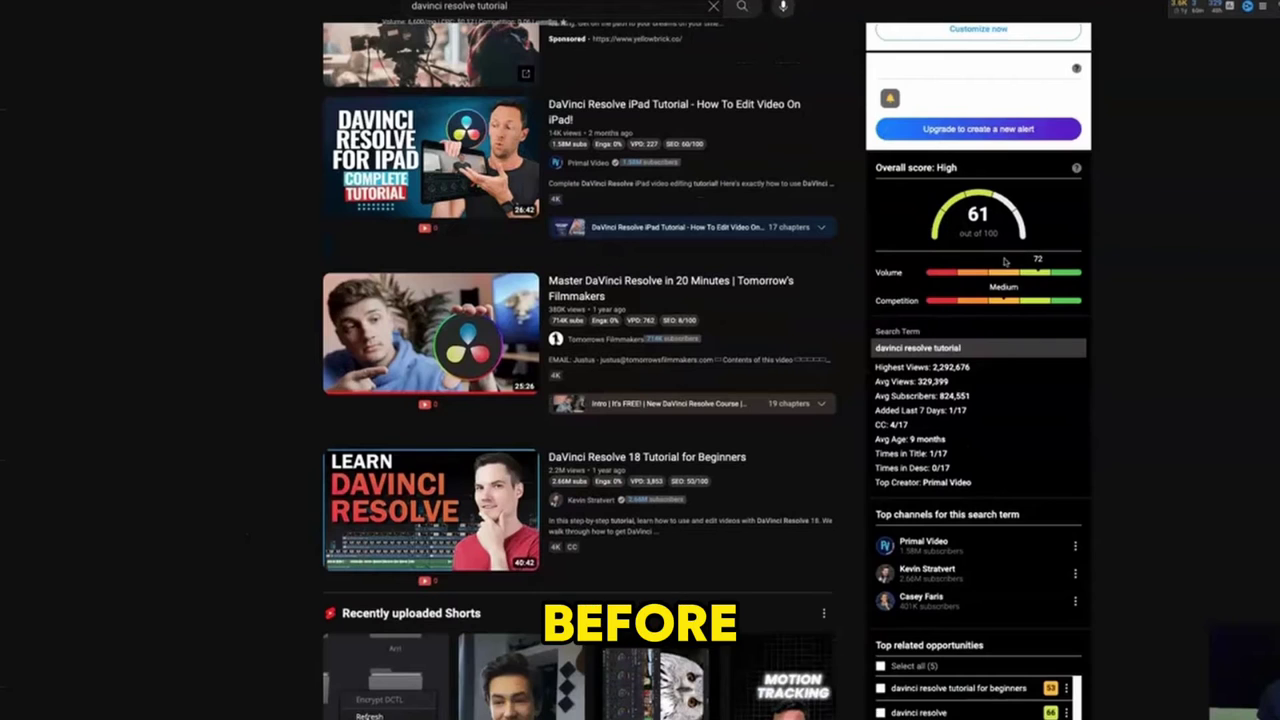
scroll(1005, 262, down, 2)
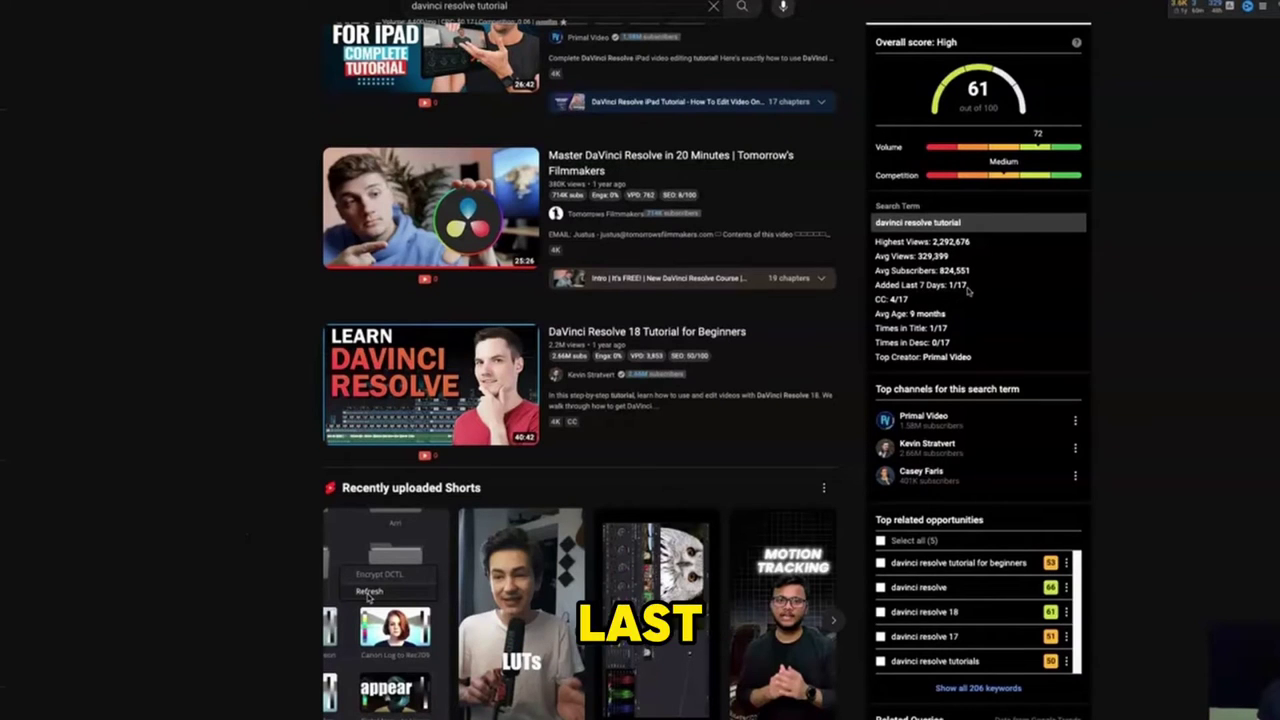
scroll(940, 287, down, 1)
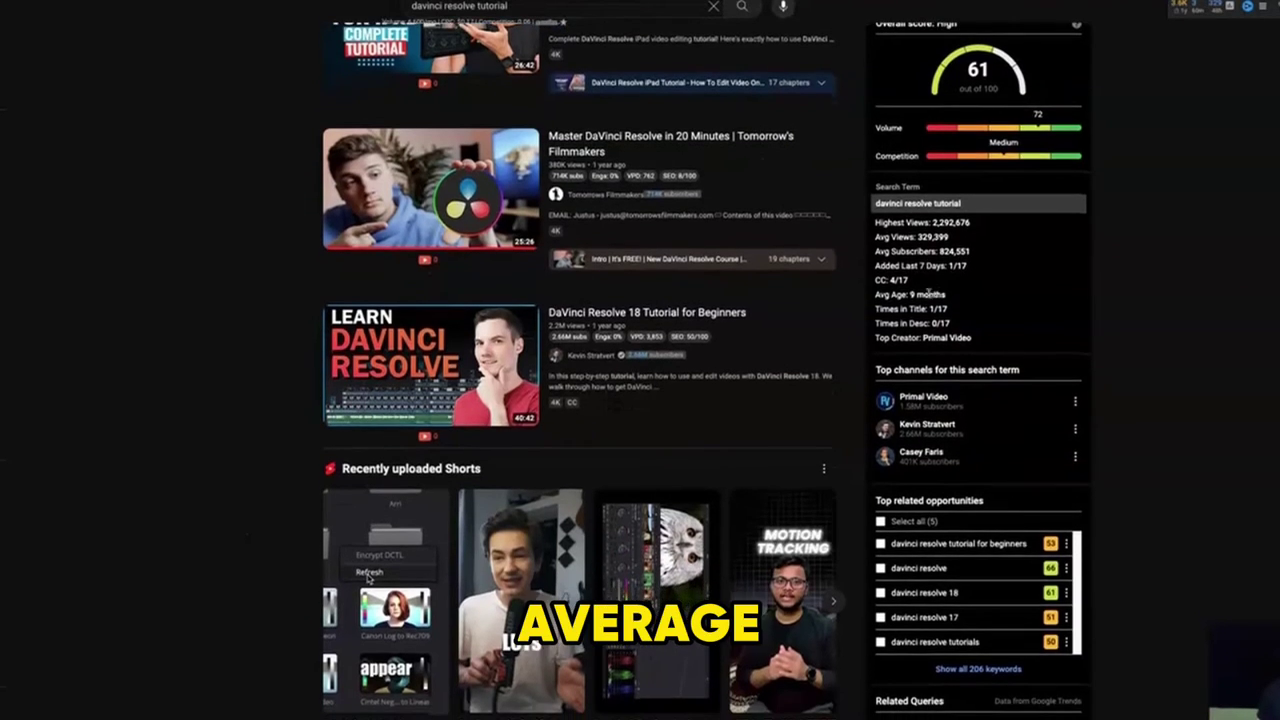
scroll(940, 296, down, 1)
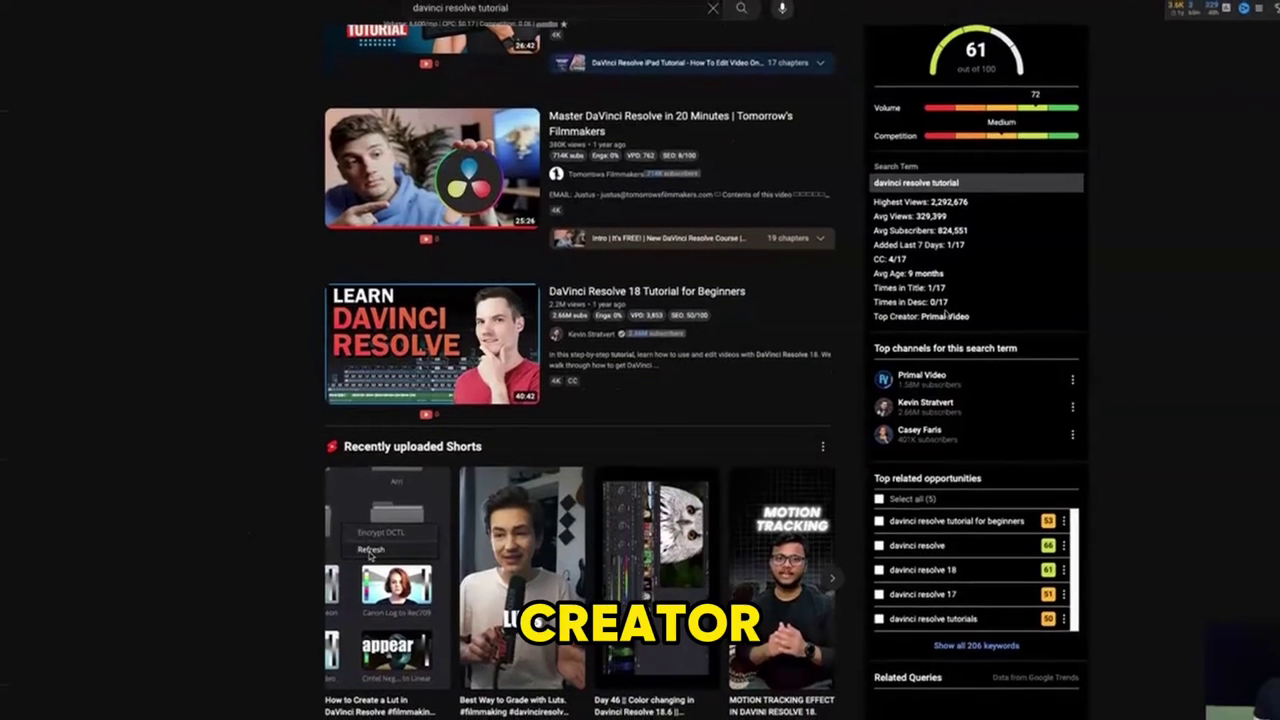
scroll(935, 300, down, 5)
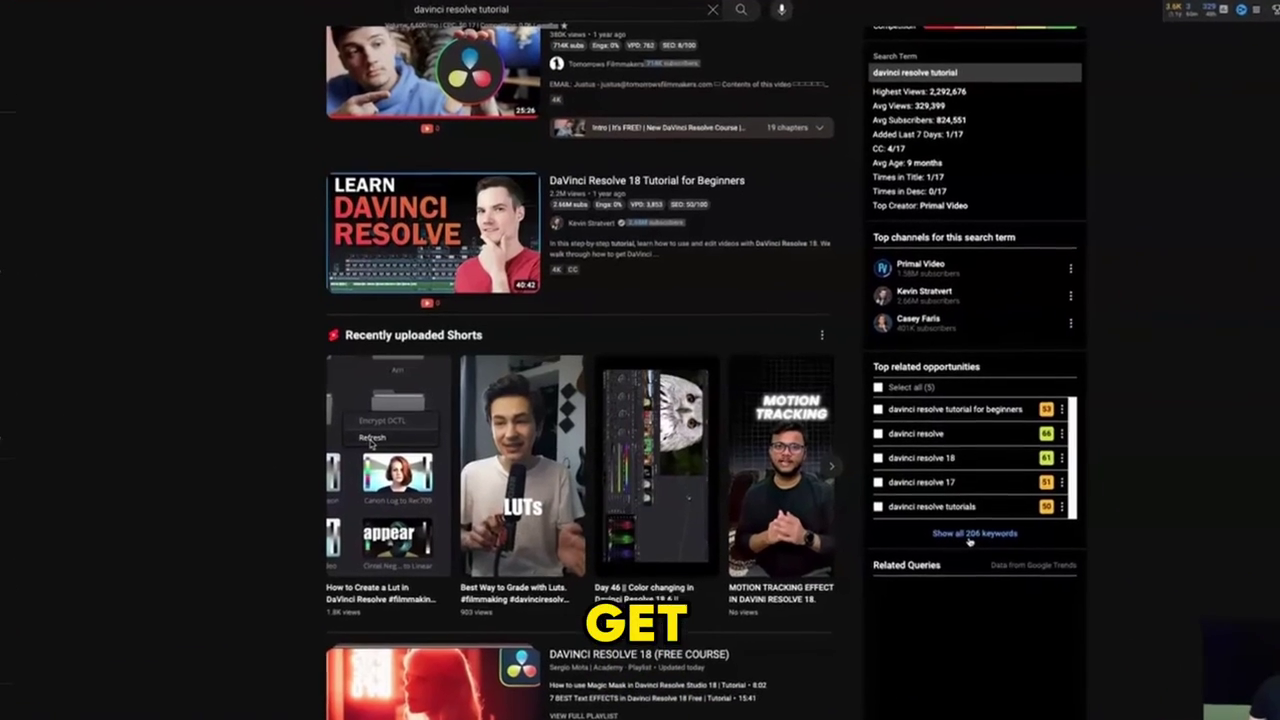
scroll(969, 508, down, 3)
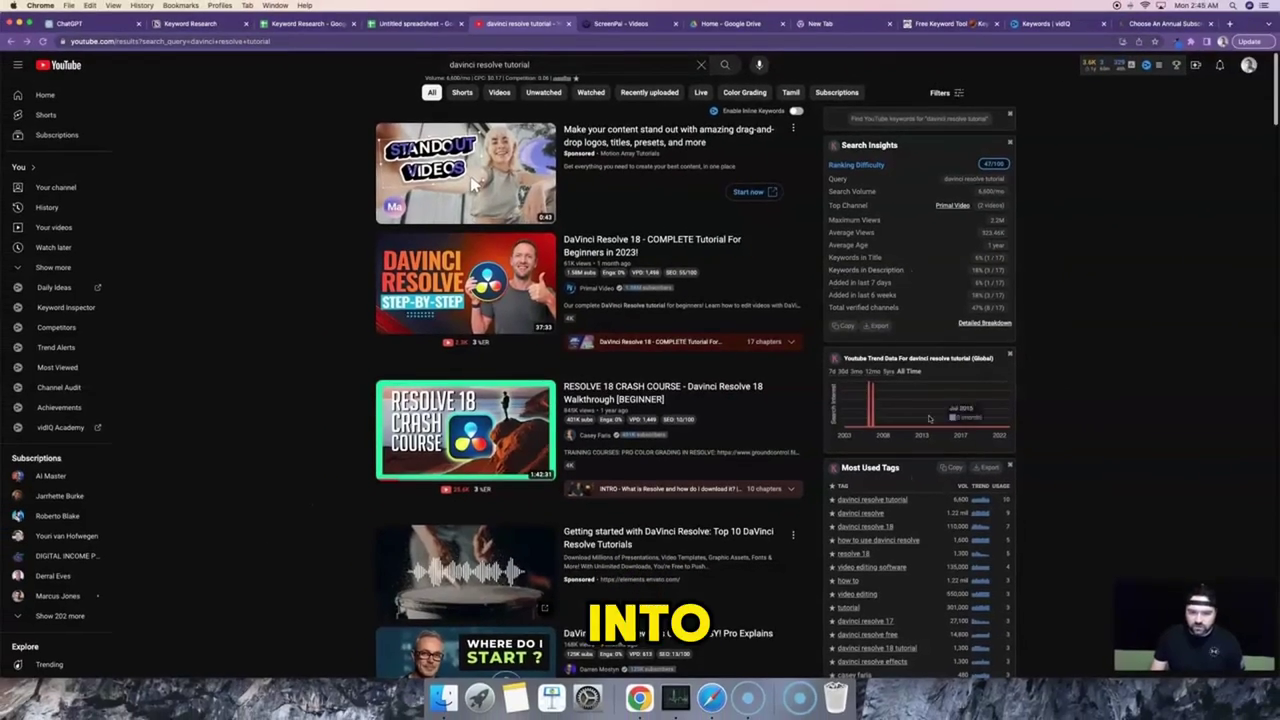
- Reopen the "RESOLVE 18 CRASH COURSE" video, ask vidIQ's AI Coach "Why did this video do well/poorly?" and read its analysis
click(656, 387)
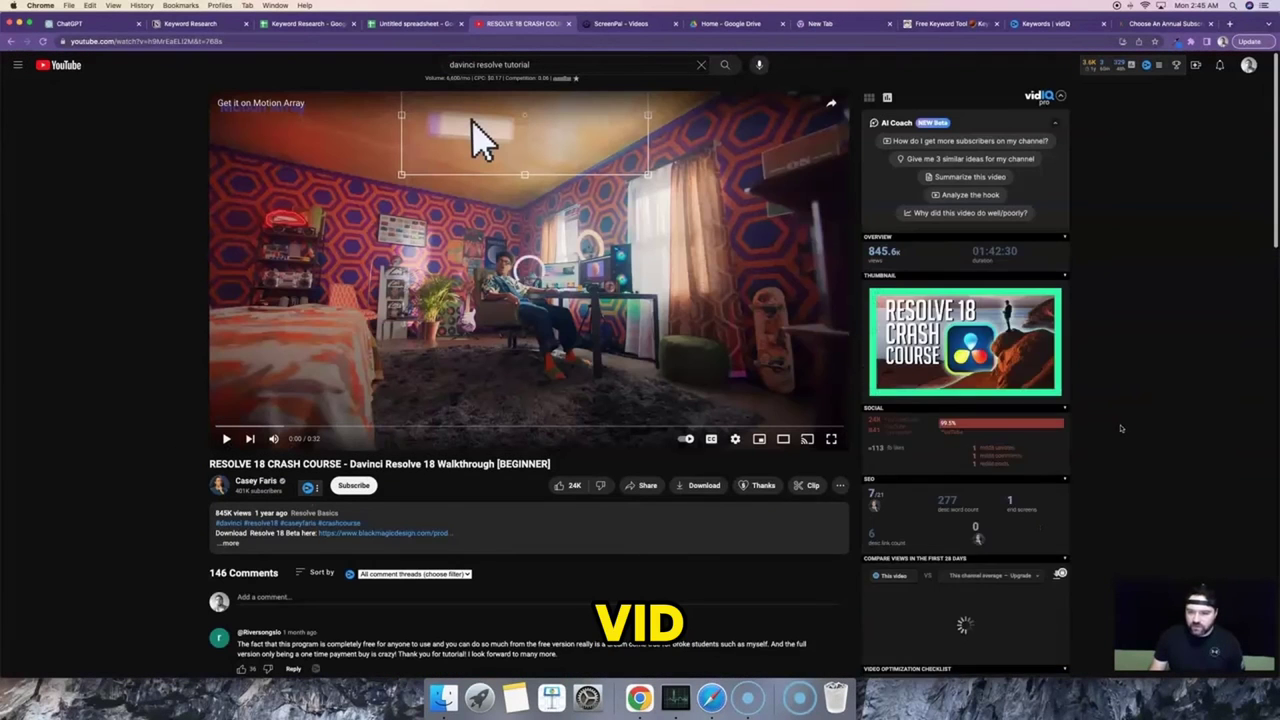
scroll(1148, 426, down, 3)
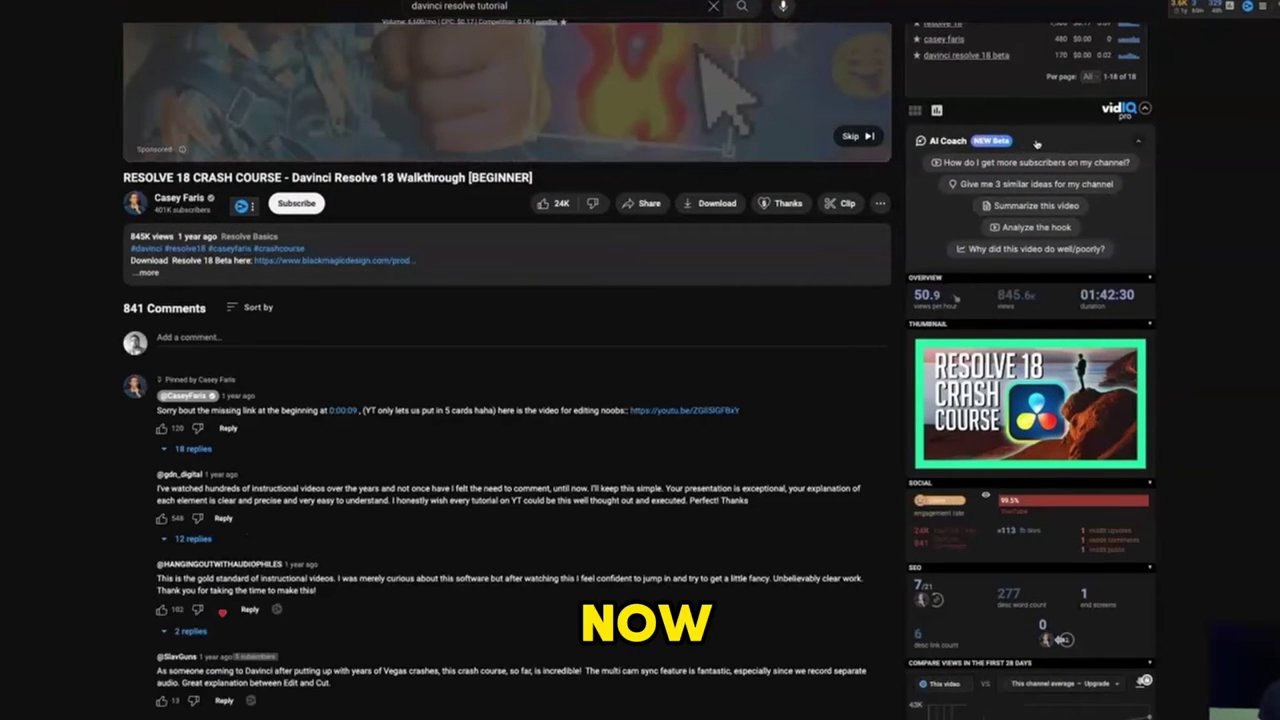
scroll(972, 170, up, 1)
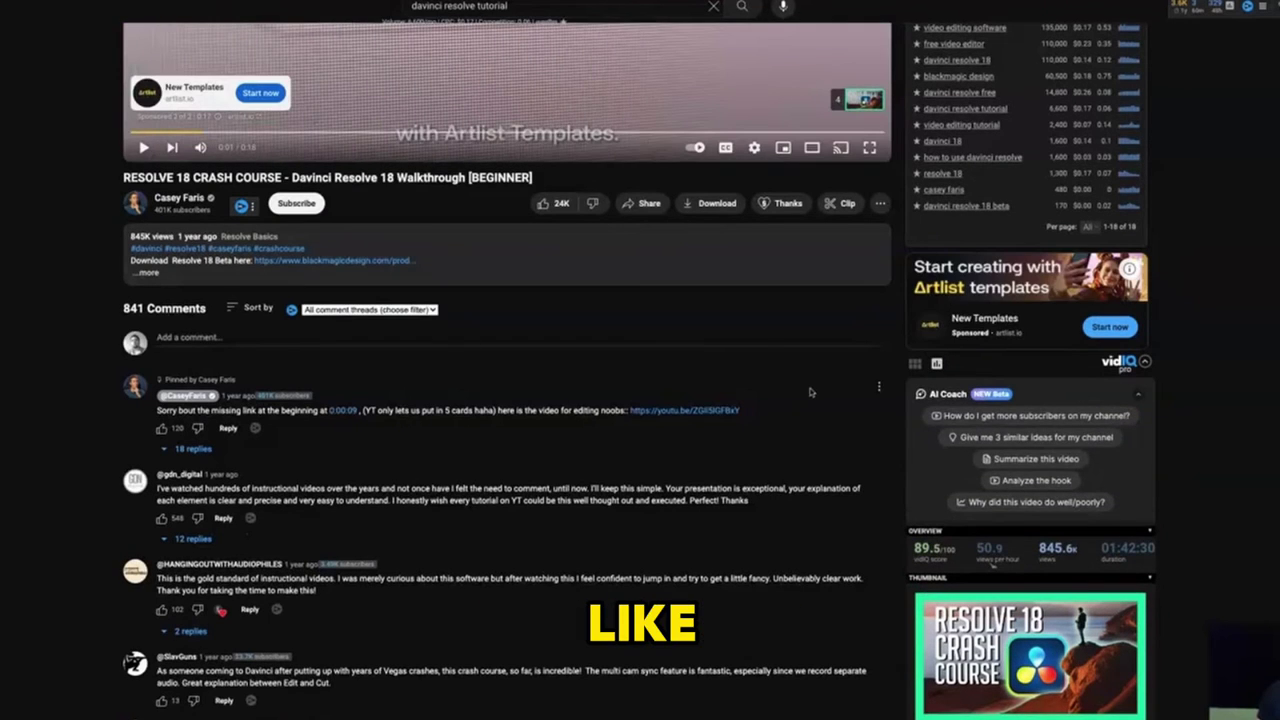
click(1059, 503)
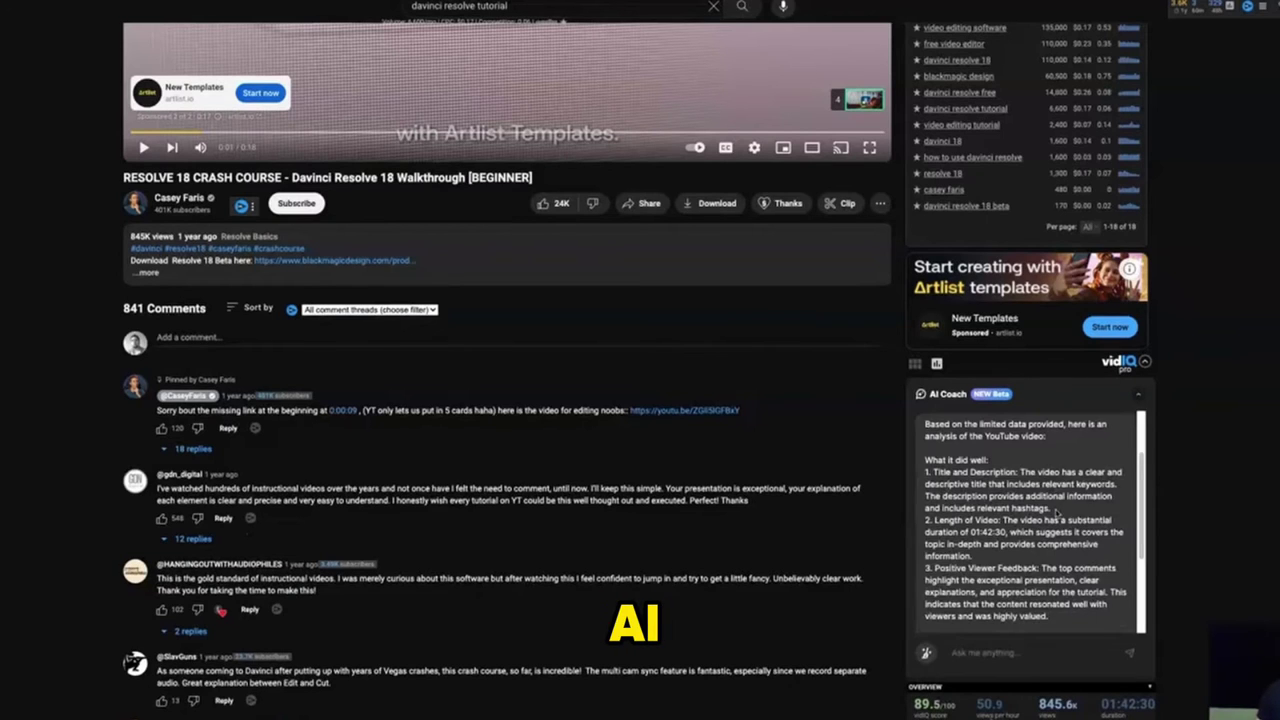
scroll(1030, 508, up, 1)
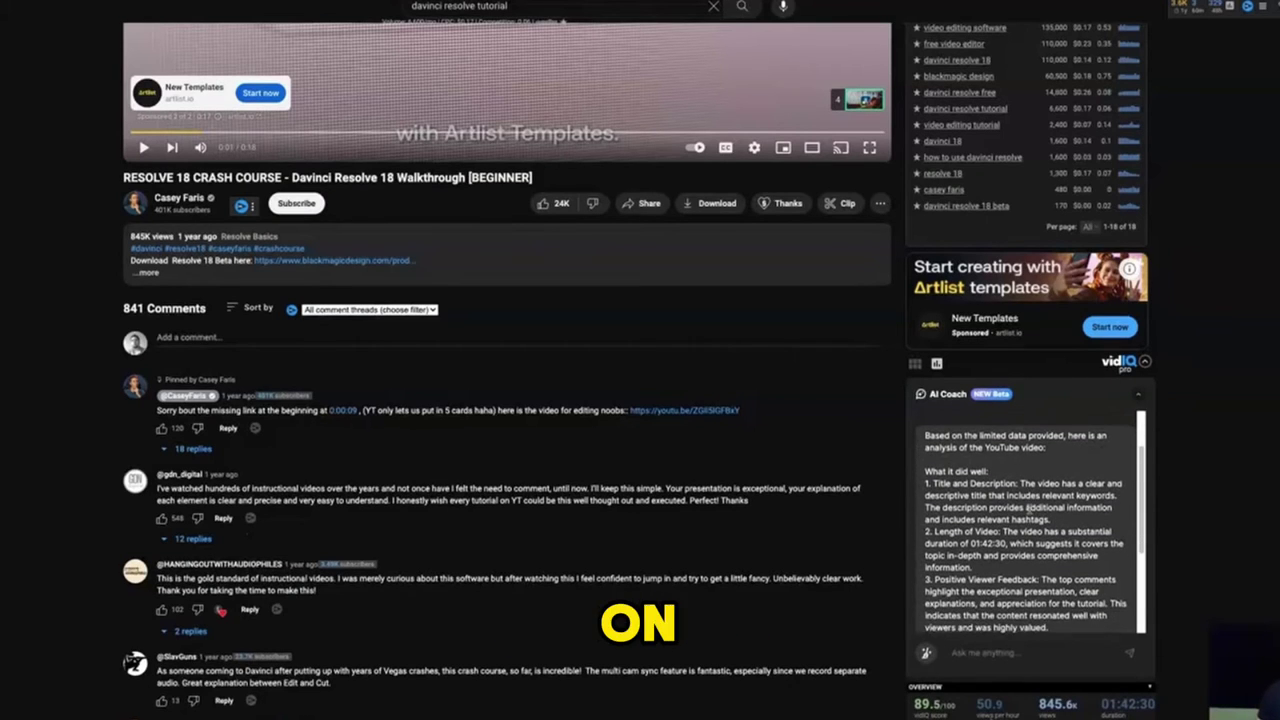
scroll(1008, 492, down, 4)
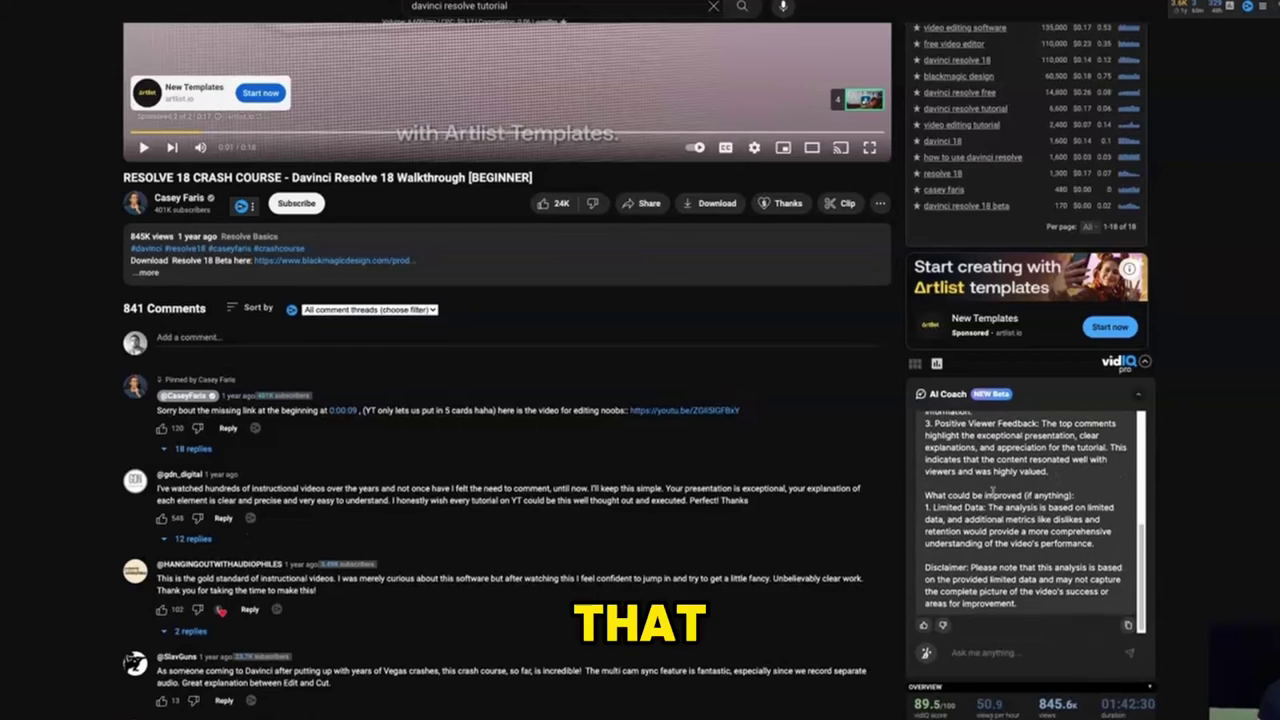
- Review vidIQ's overview, engagement, SEO, optimization checklist, channel statistics, video tags, topics and channel tags for the "RESOLVE 18 CRASH COURSE" video
scroll(993, 490, down, 3)
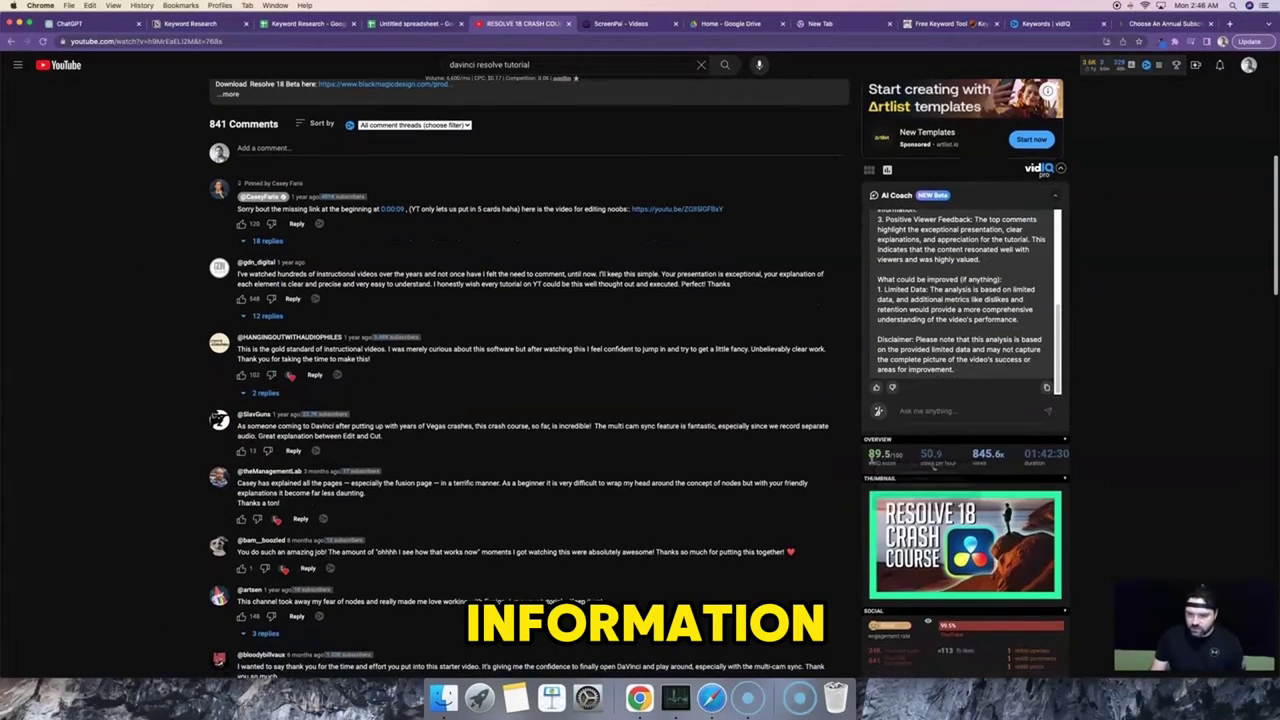
mouse_move(876, 462)
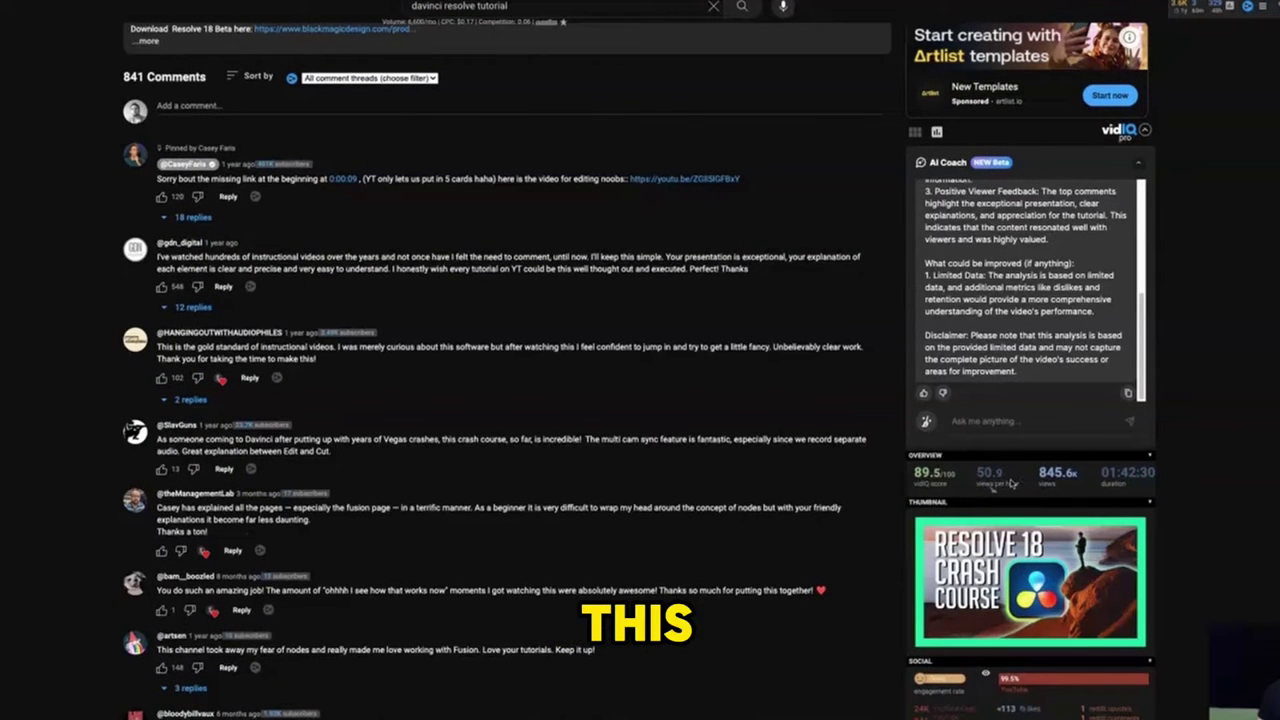
mouse_move(1012, 483)
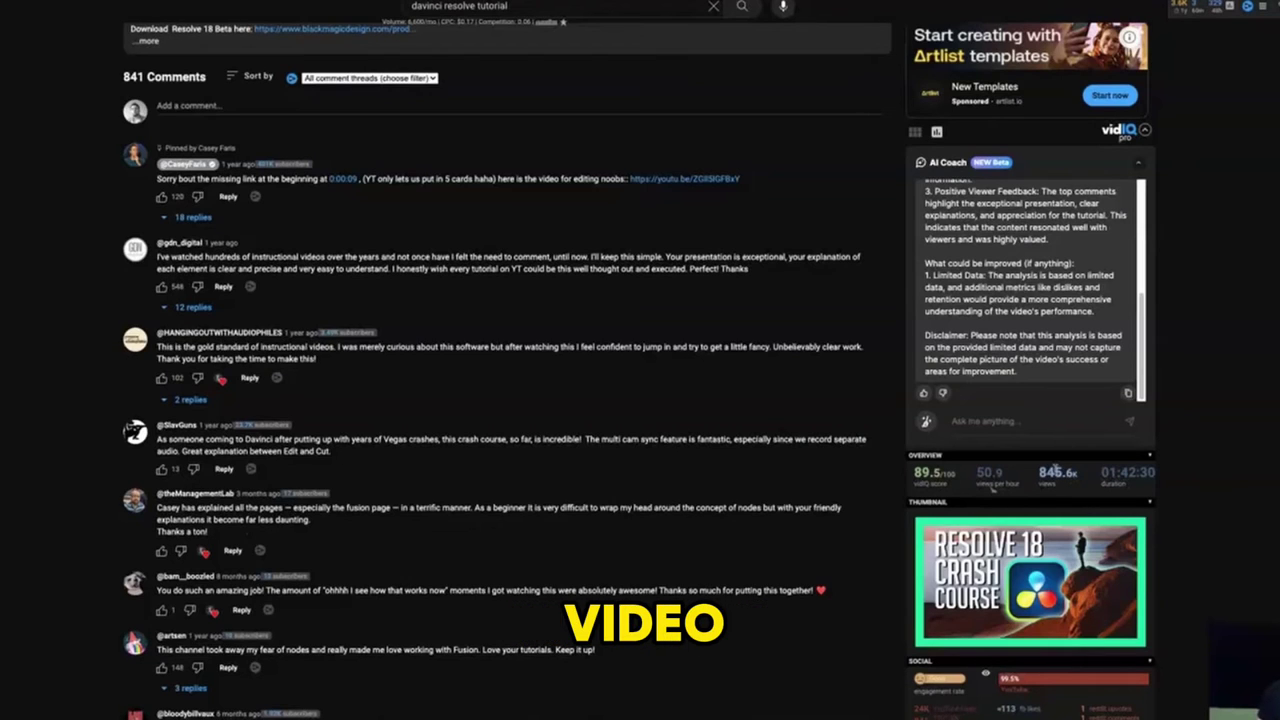
scroll(1053, 470, down, 5)
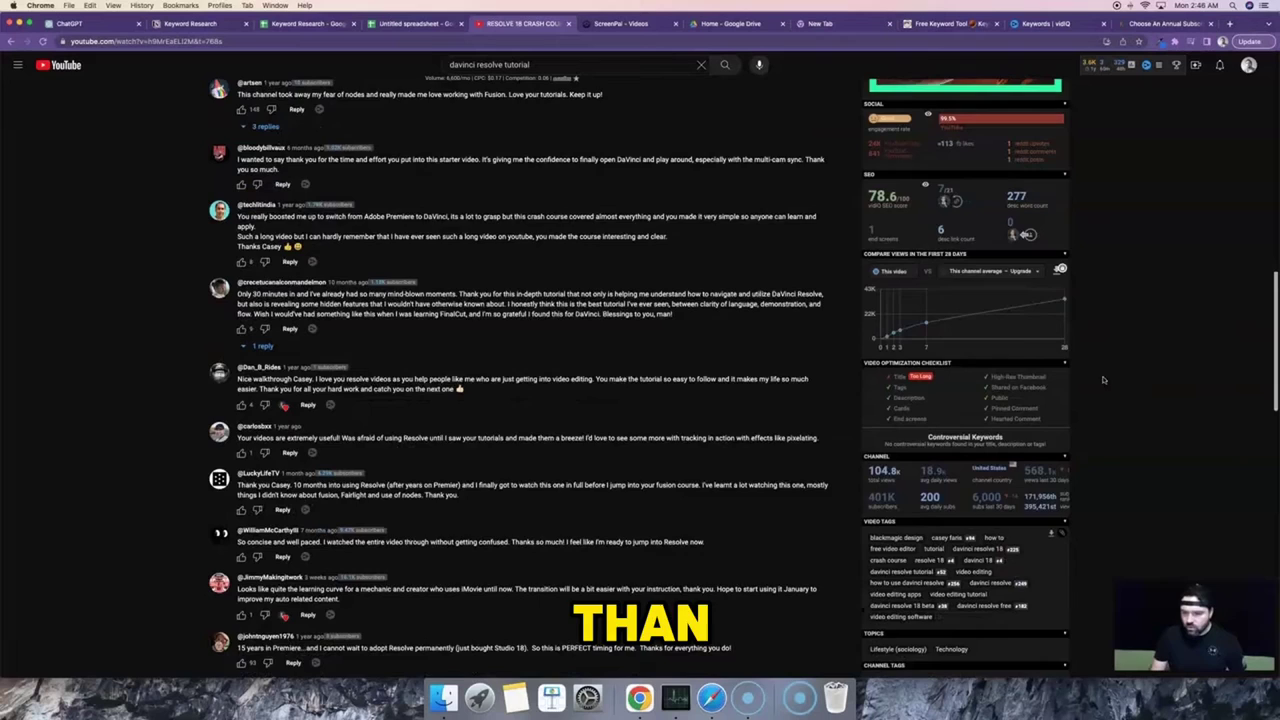
scroll(1103, 380, down, 2)
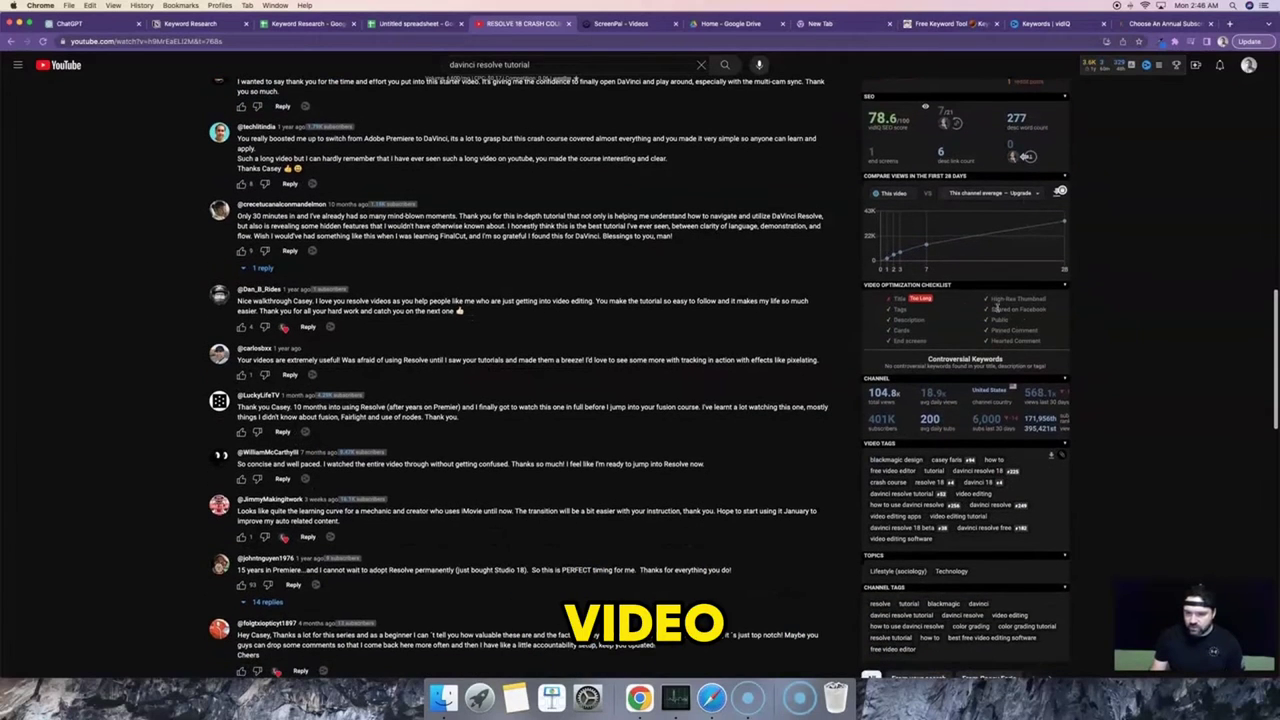
scroll(950, 316, down, 3)
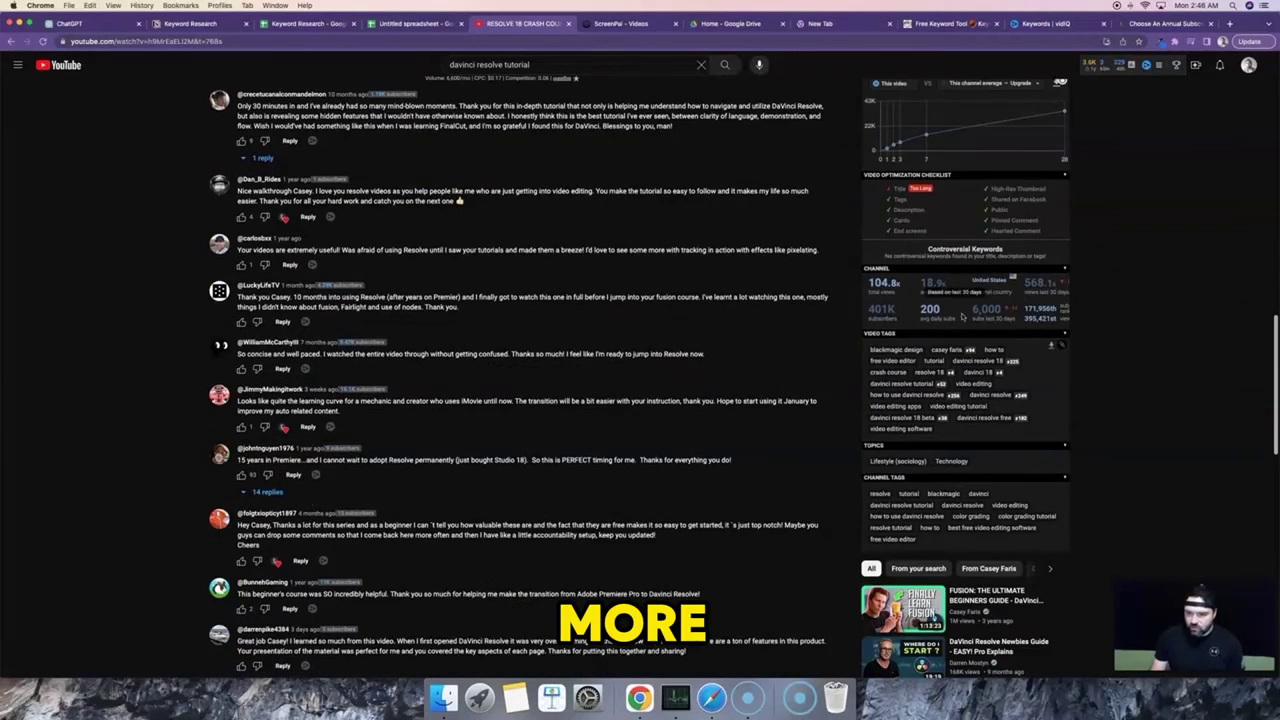
scroll(963, 316, down, 3)
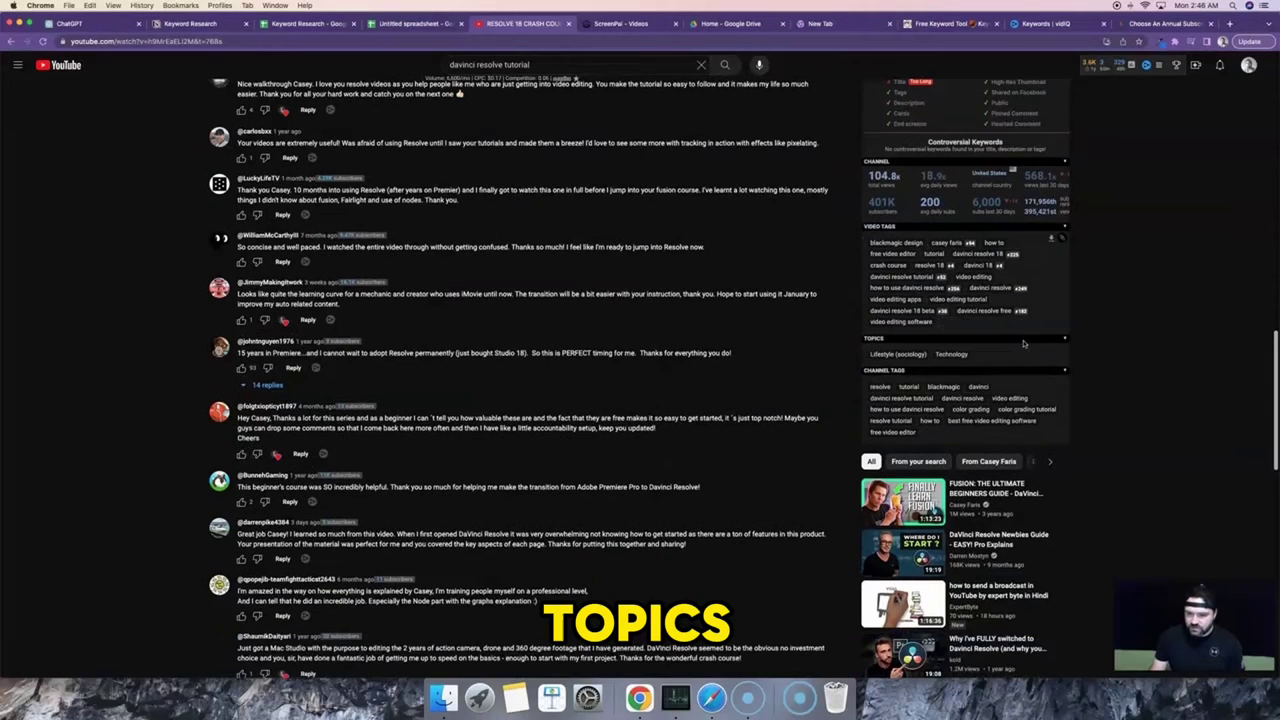
scroll(1034, 370, down, 3)
scroll(1033, 365, up, 3)
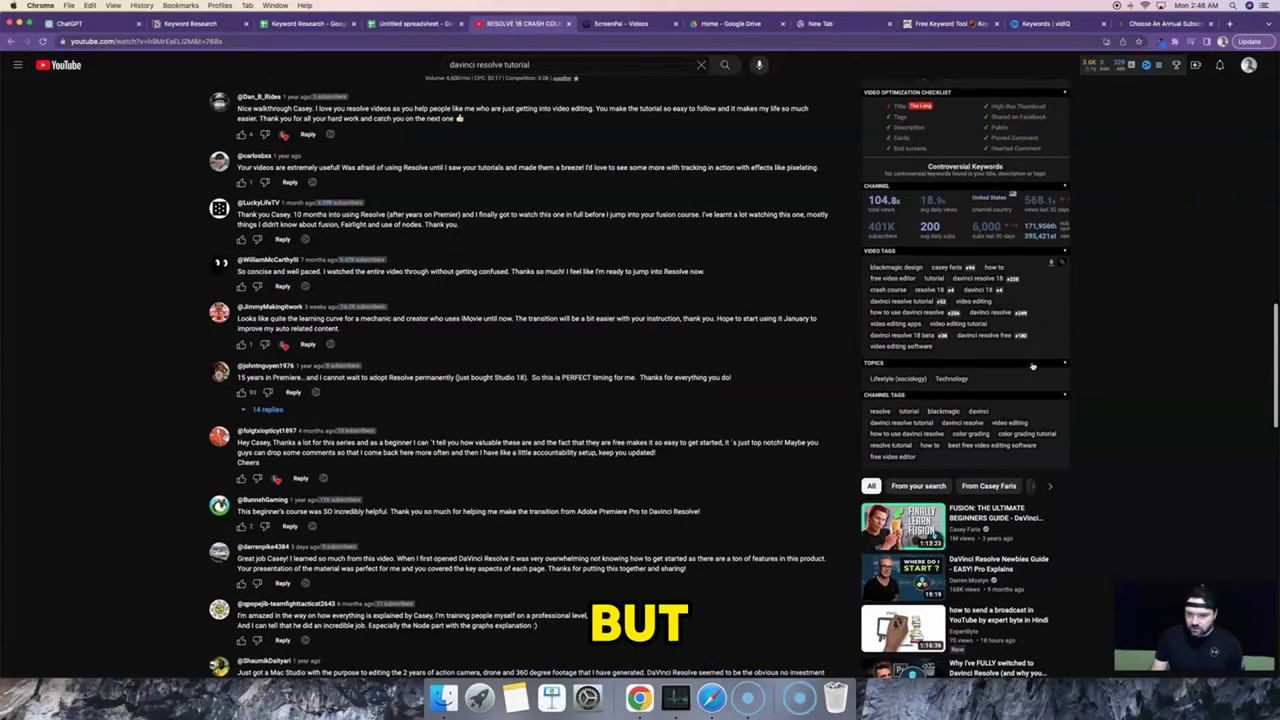
scroll(1033, 366, up, 5)
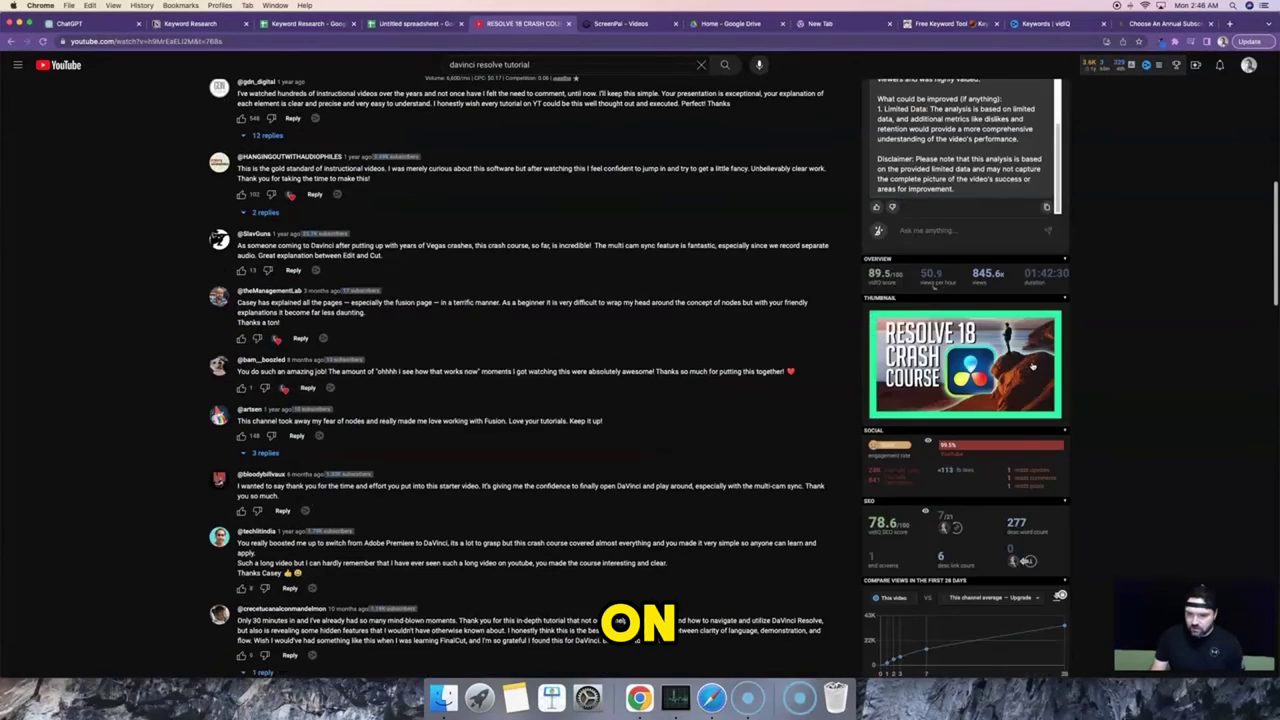
scroll(1033, 366, up, 5)
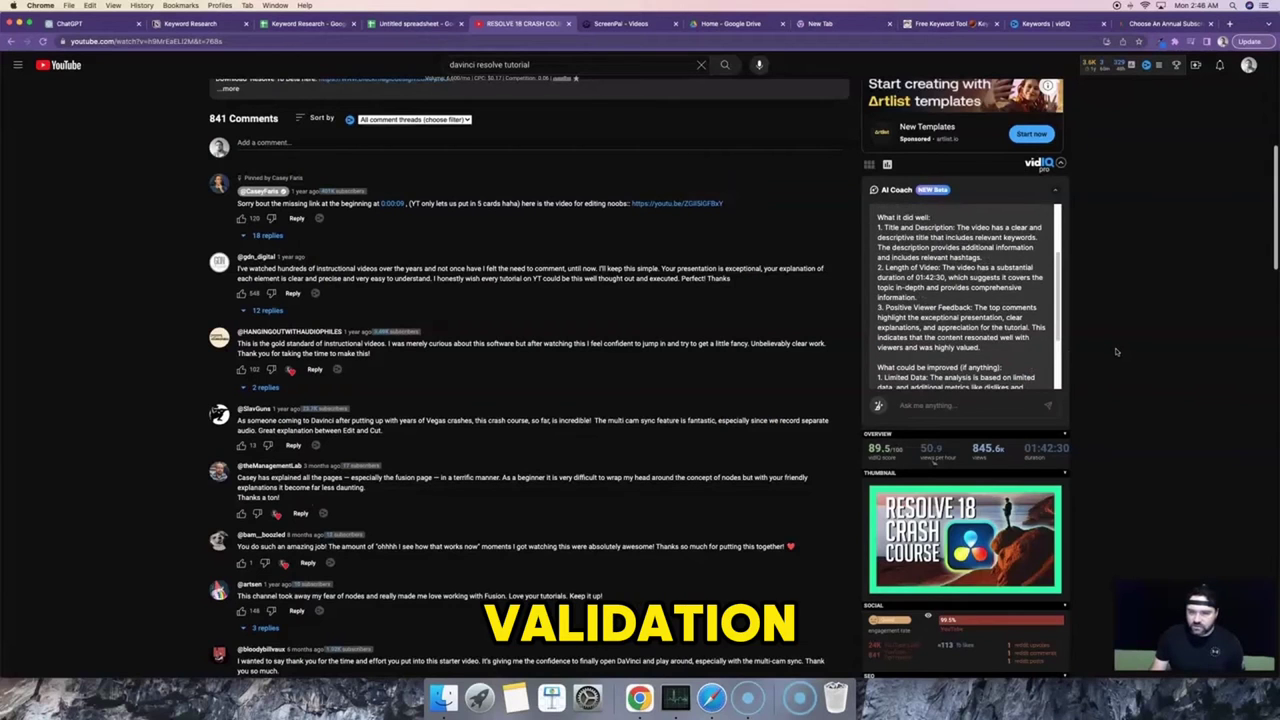
- Show vidIQ's historical data for the video and examine the Views and Views Per Hour graphs
scroll(1117, 351, up, 3)
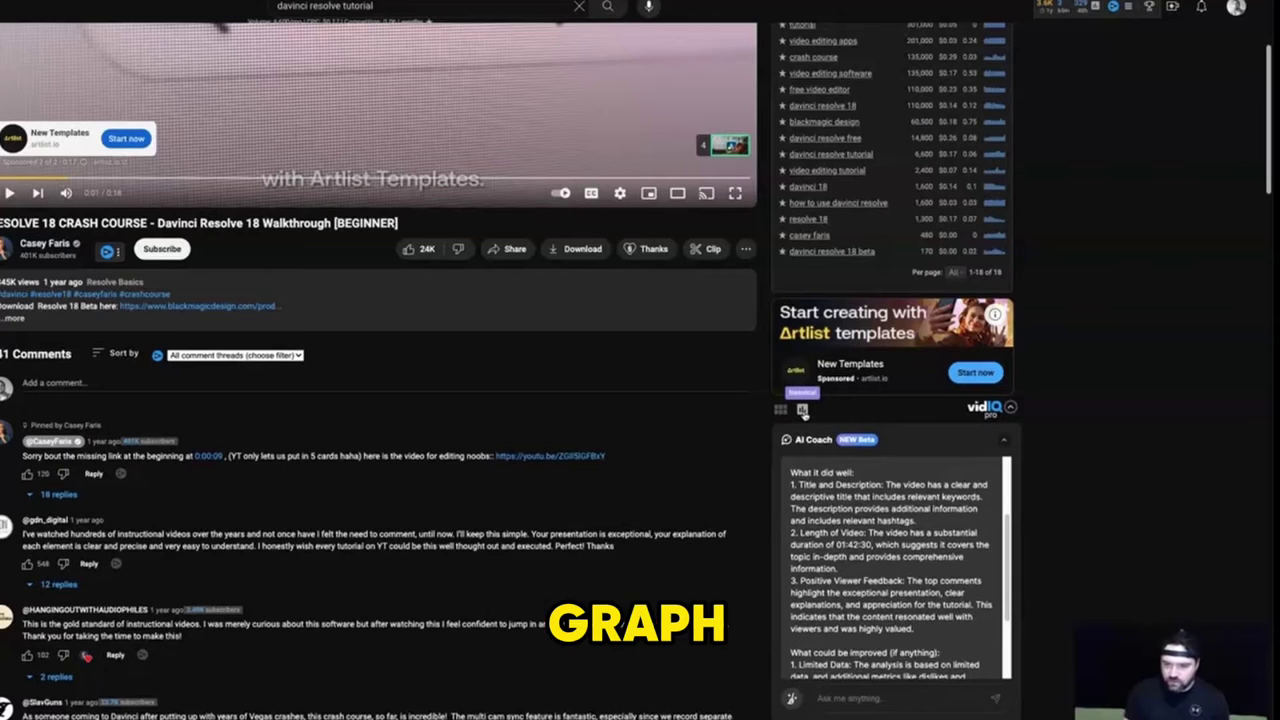
click(802, 410)
scroll(1075, 397, down, 1)
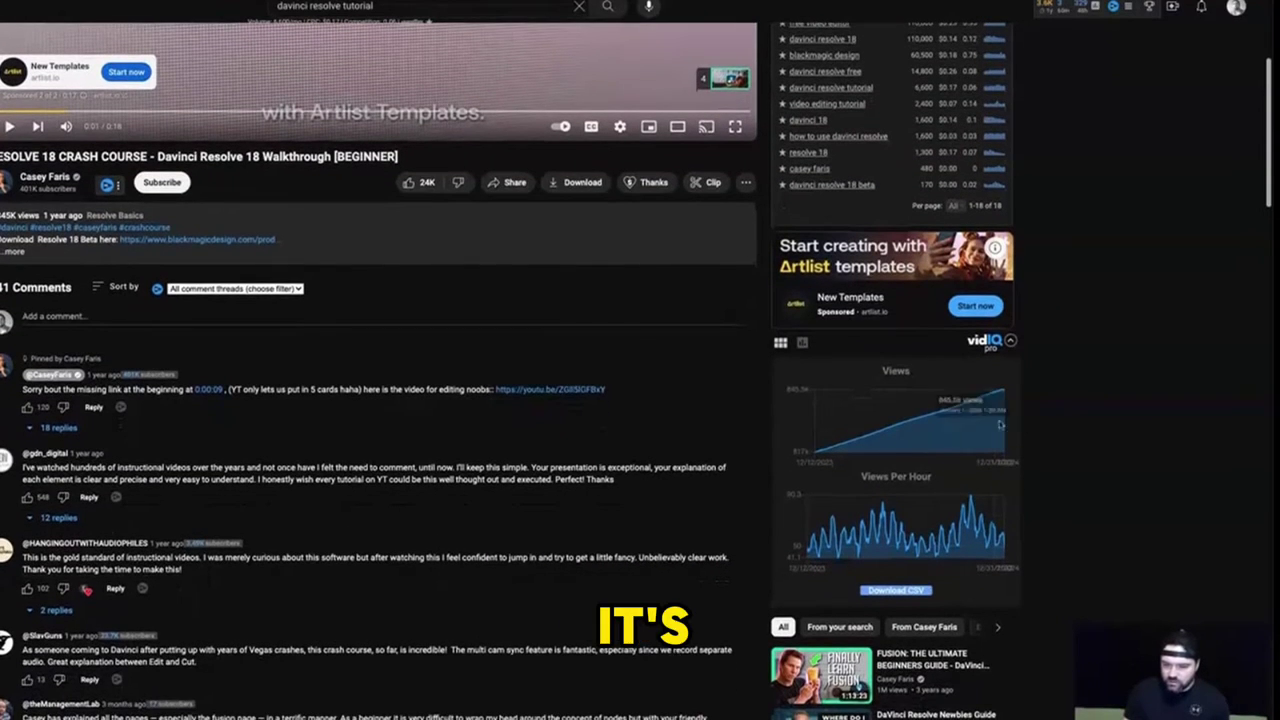
mouse_move(818, 455)
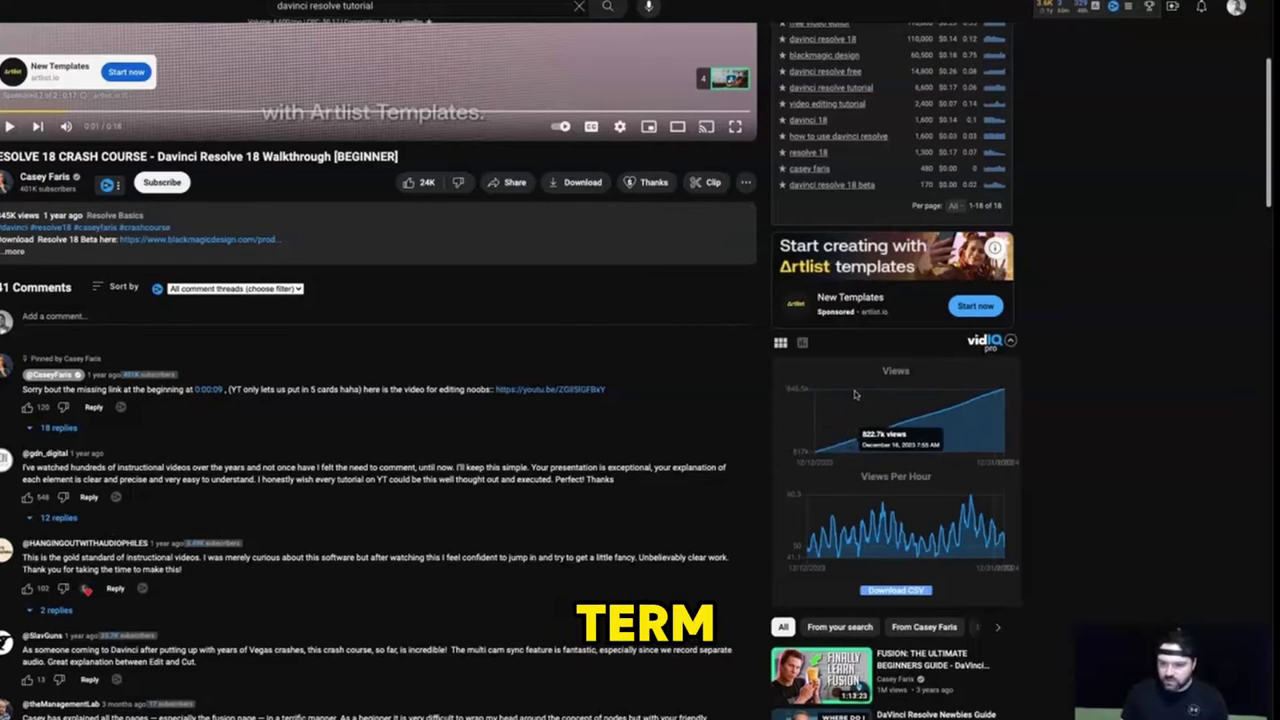
scroll(875, 430, down, 1)
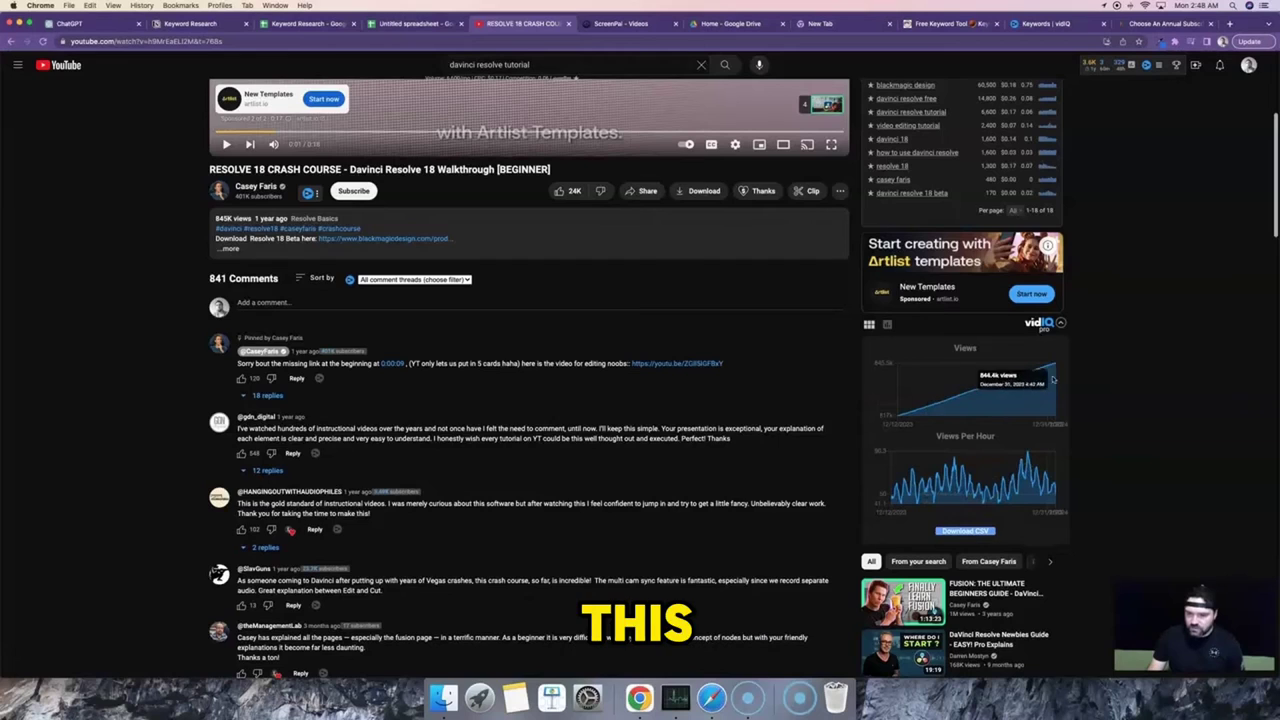
scroll(1055, 380, up, 1)
- Copy the video's Views Per Day value from the Video Insights
scroll(1055, 380, up, 5)
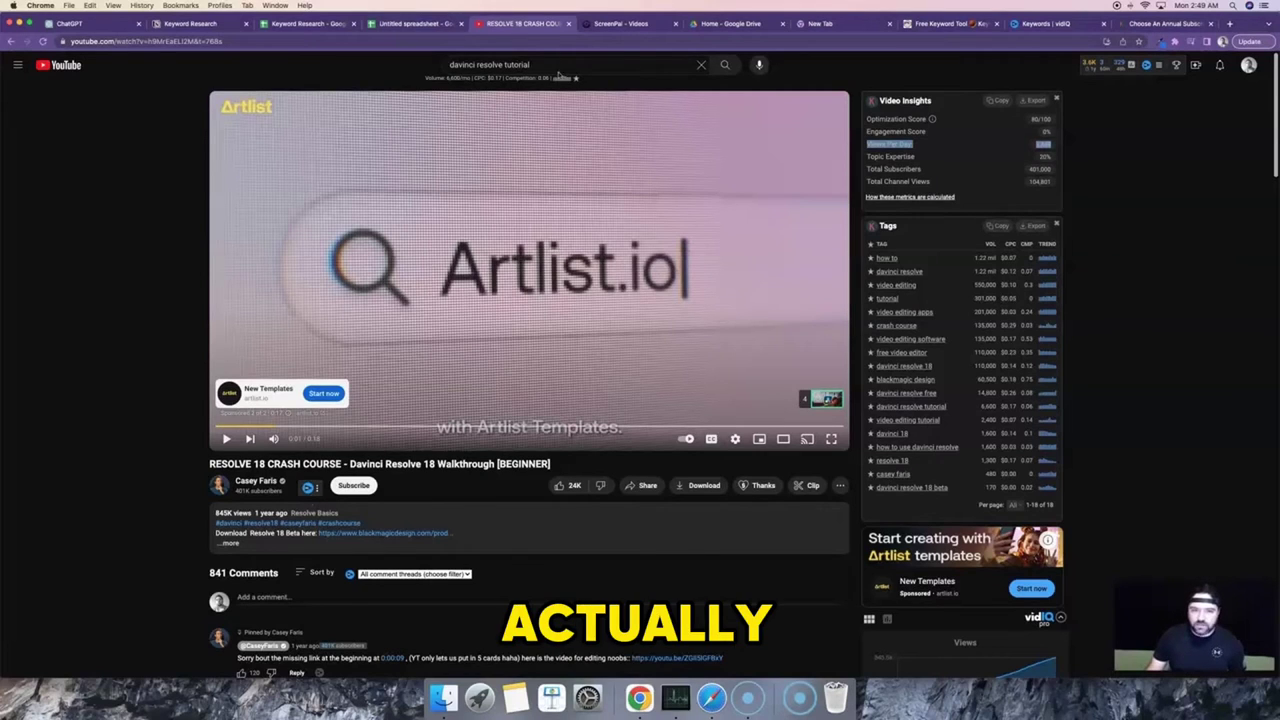
click(1026, 150)
drag(1030, 145, 1054, 147)
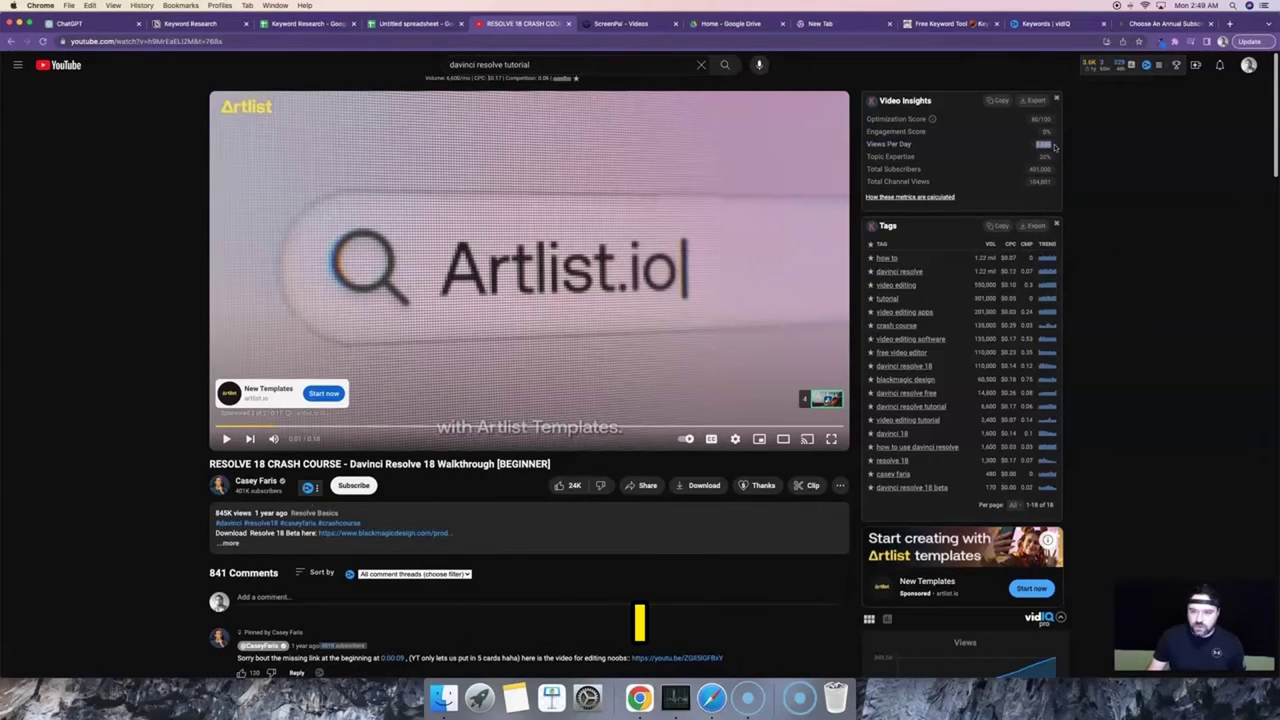
click(420, 23)
key(ctrl+c)
click(198, 300)
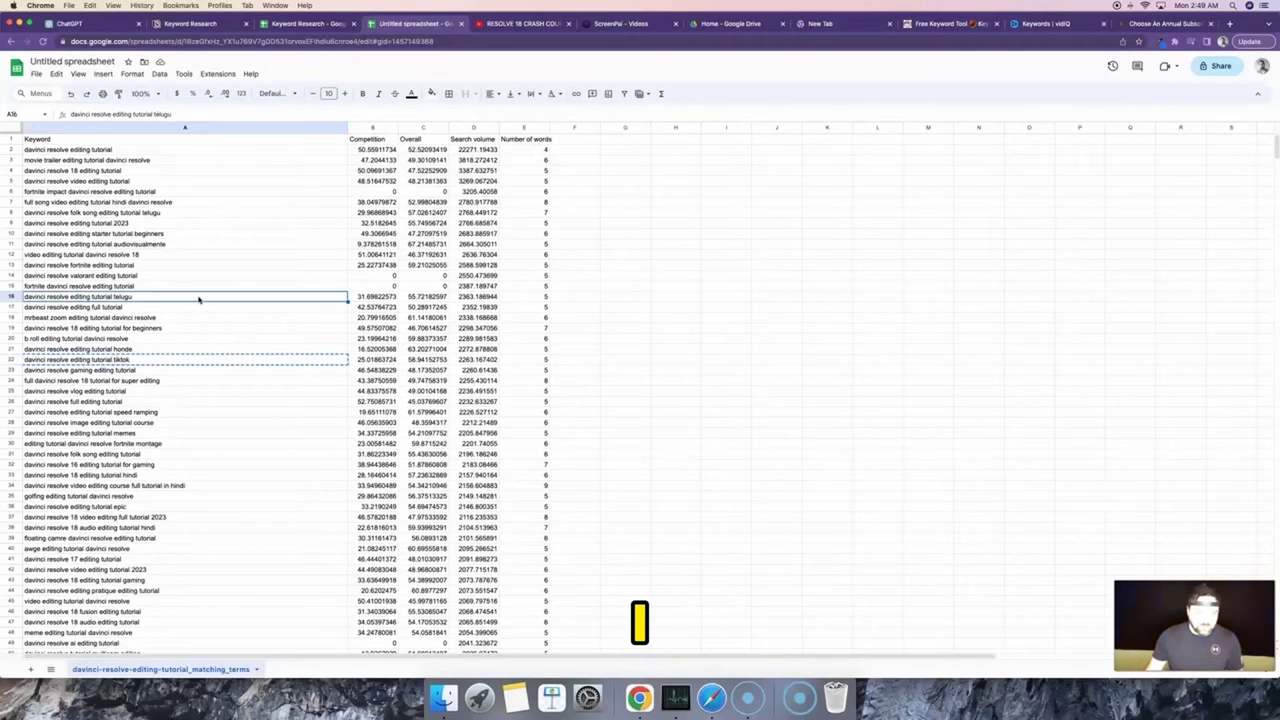
- In the Keyword Research spreadsheet, find "davinci resolve tu" and paste 1,449 into column B beside the matching keyword
click(305, 23)
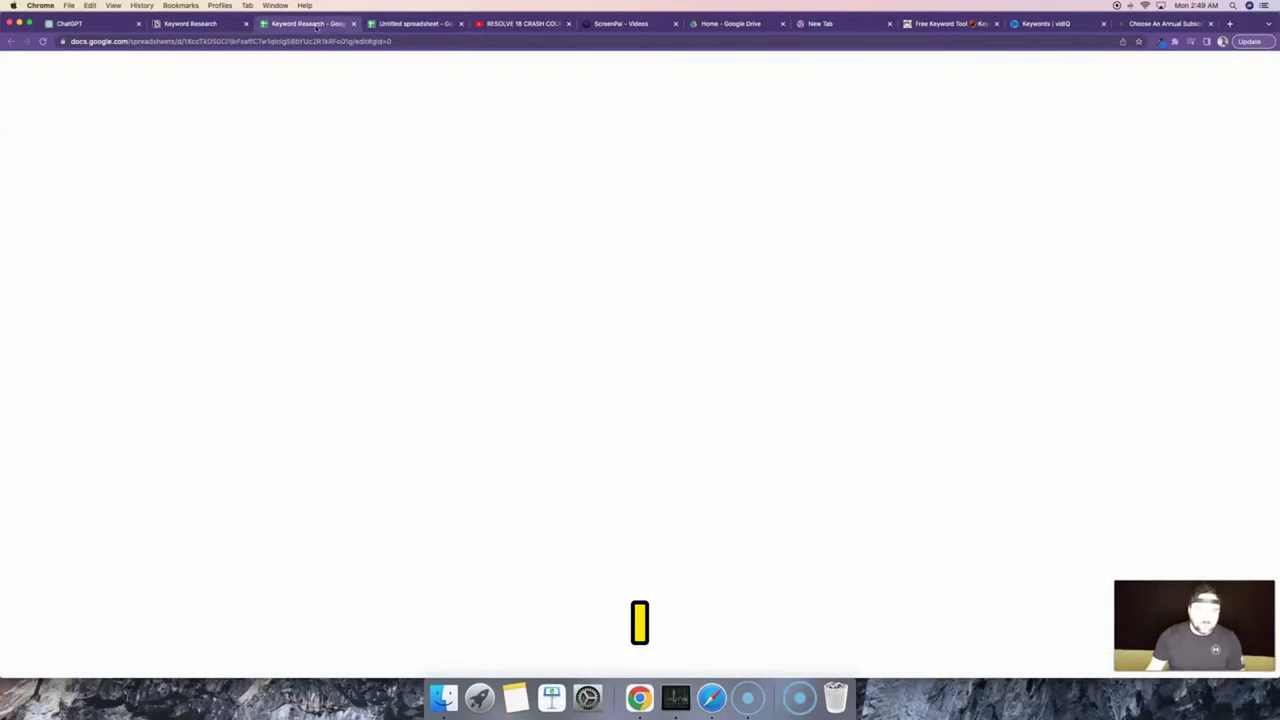
key(cmd+c)
click(160, 217)
key(cmd+f)
text(da)
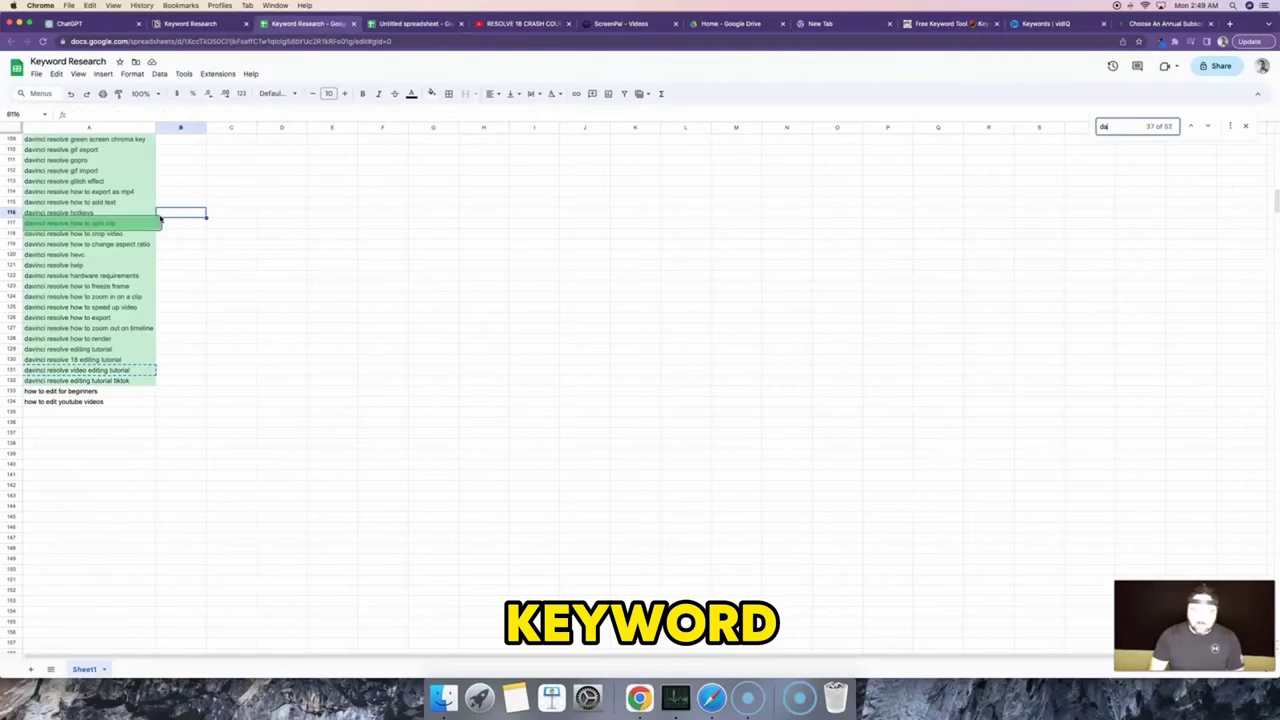
text(vinci res)
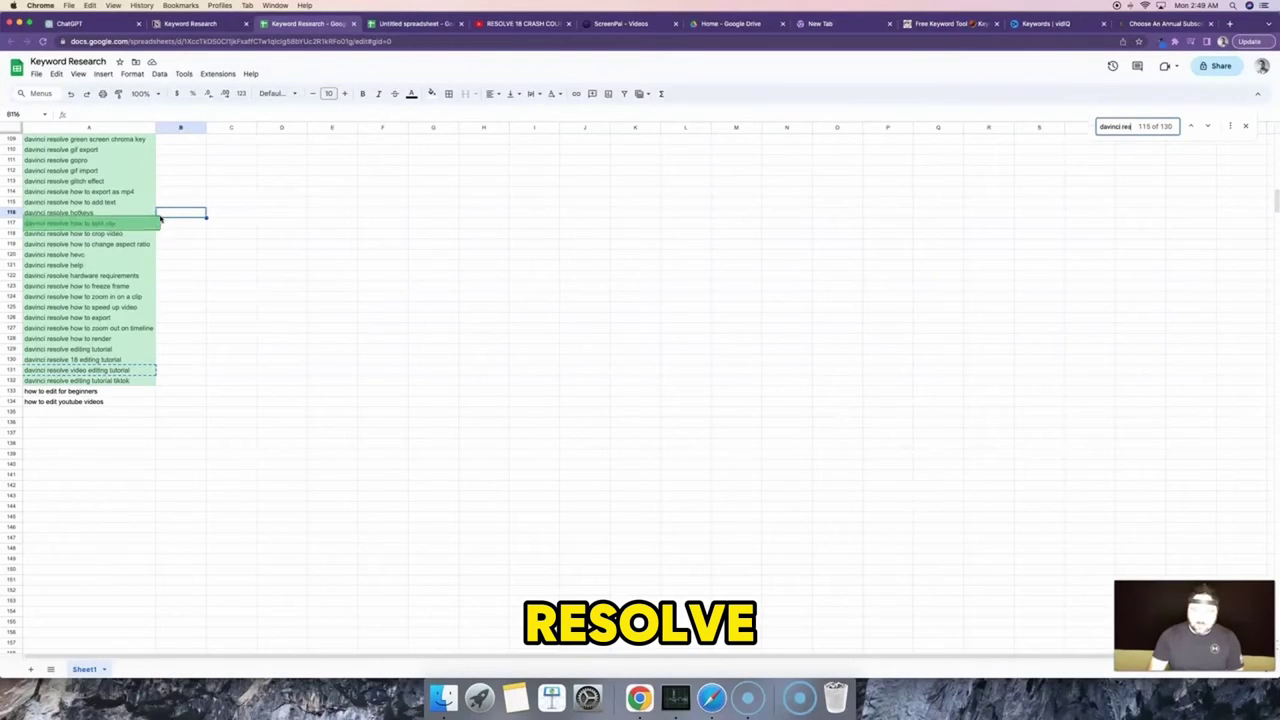
text(olve tu)
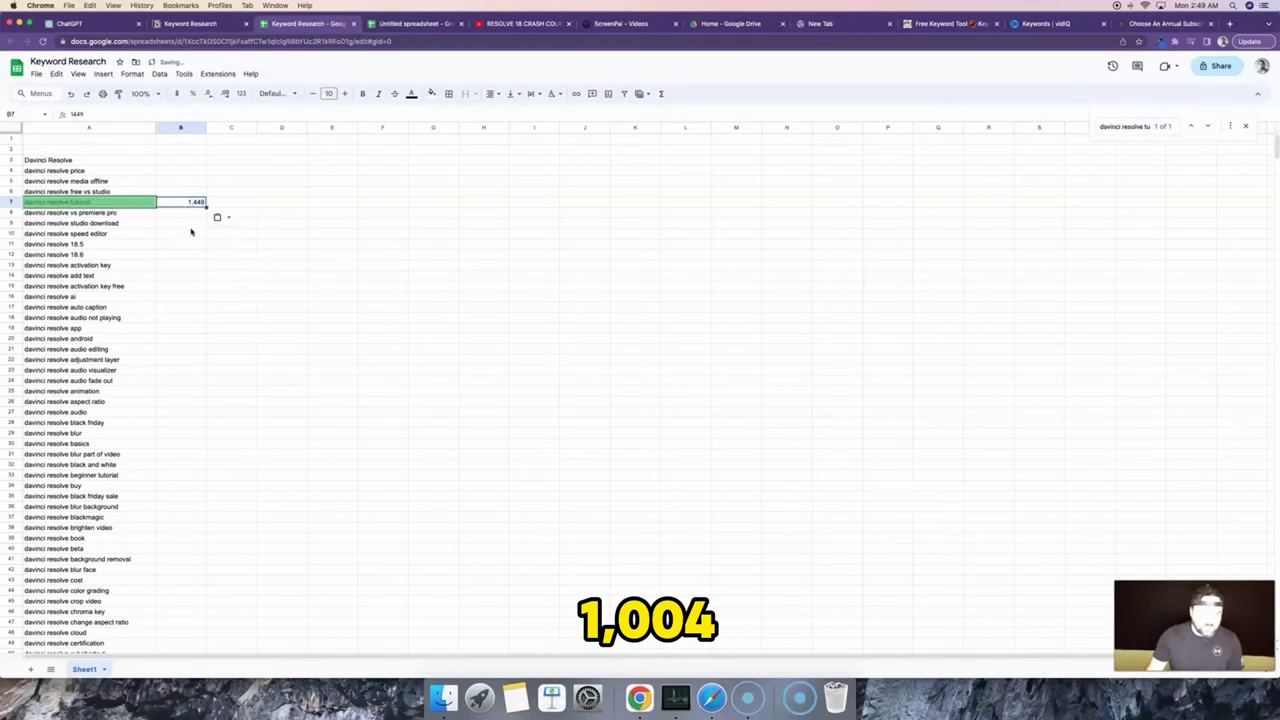
- Add a bold, centered "VPD" header in cell B2
click(177, 150)
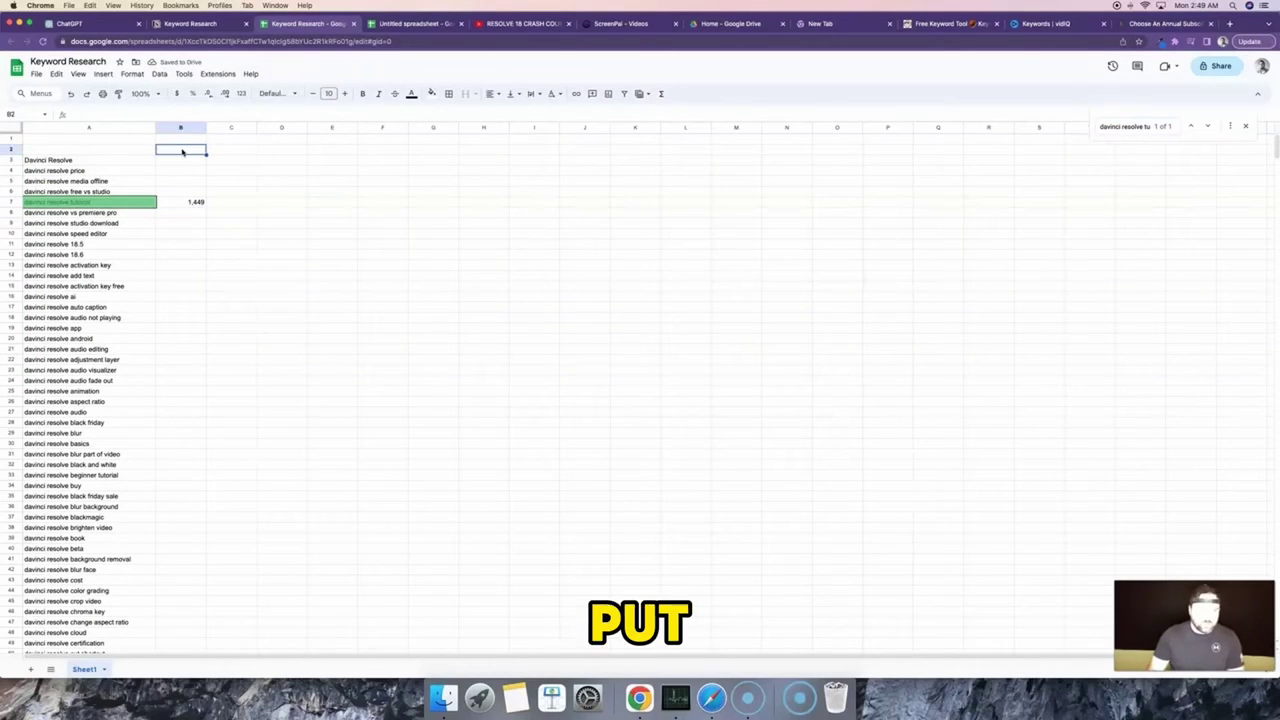
text(VP)
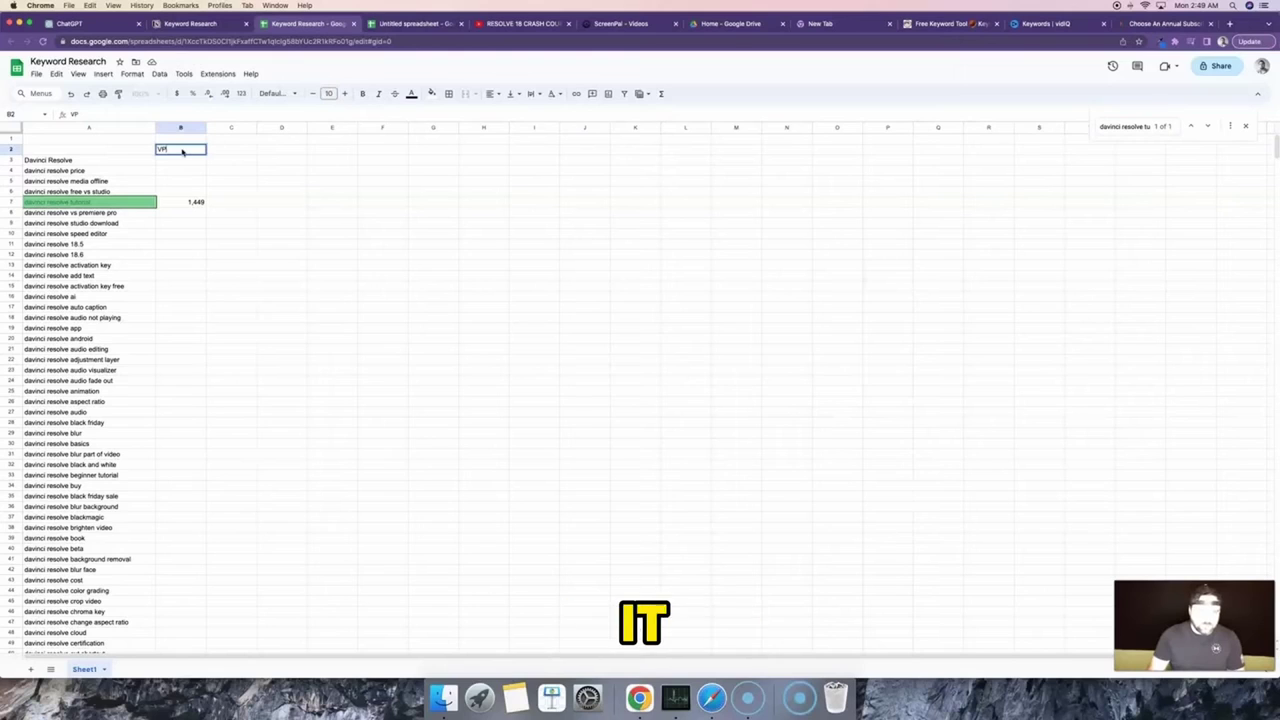
text(D)
key(Return)
click(181, 149)
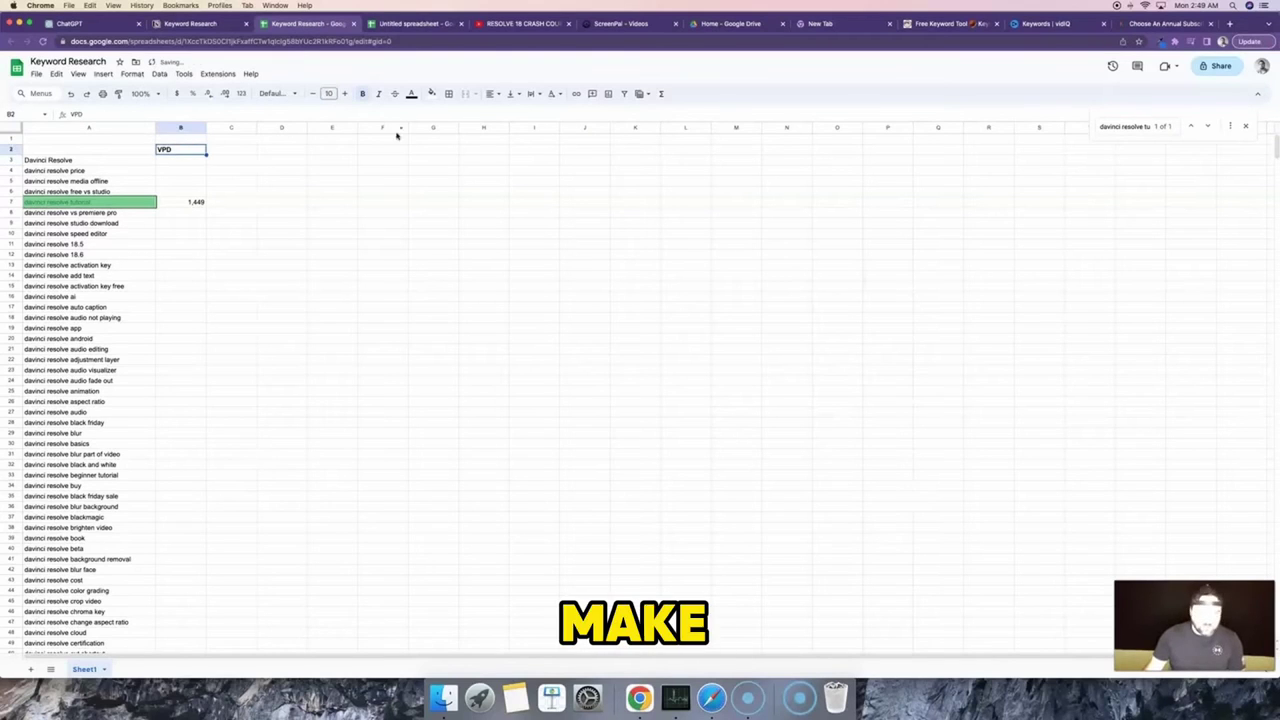
click(492, 93)
click(510, 116)
- Add a bold "Keyword" header in cell A2
click(100, 150)
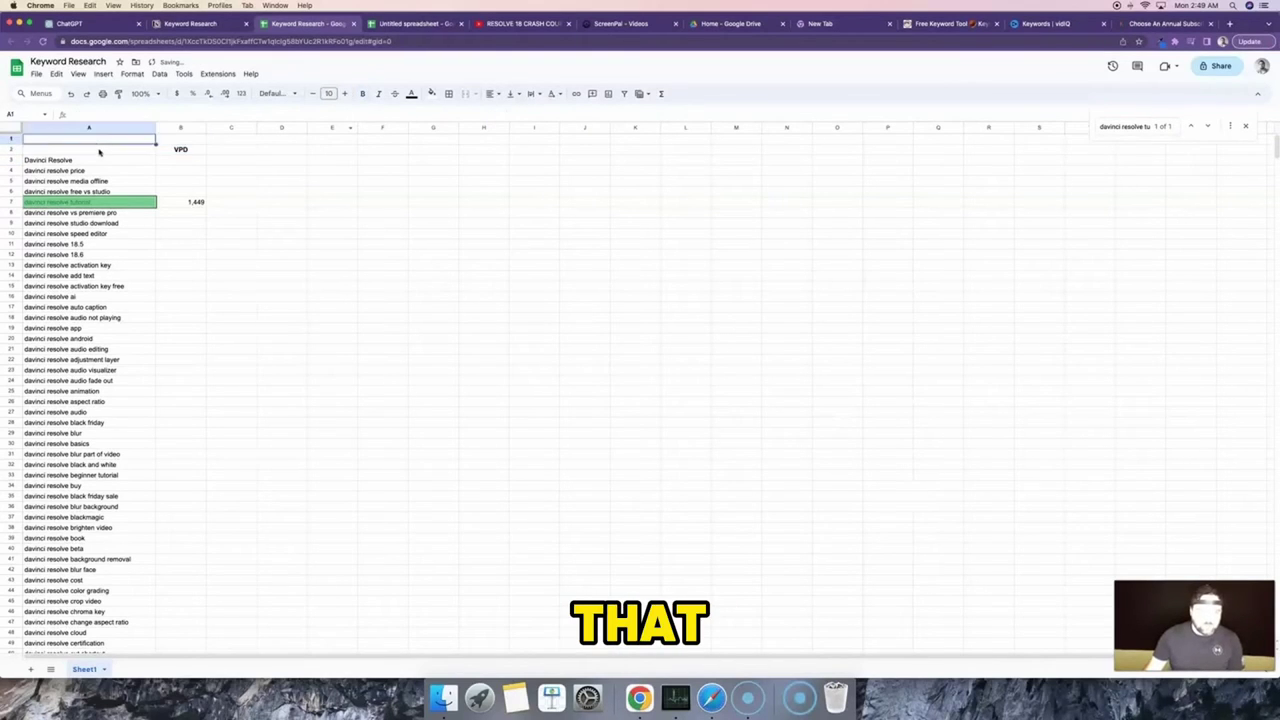
text(Key)
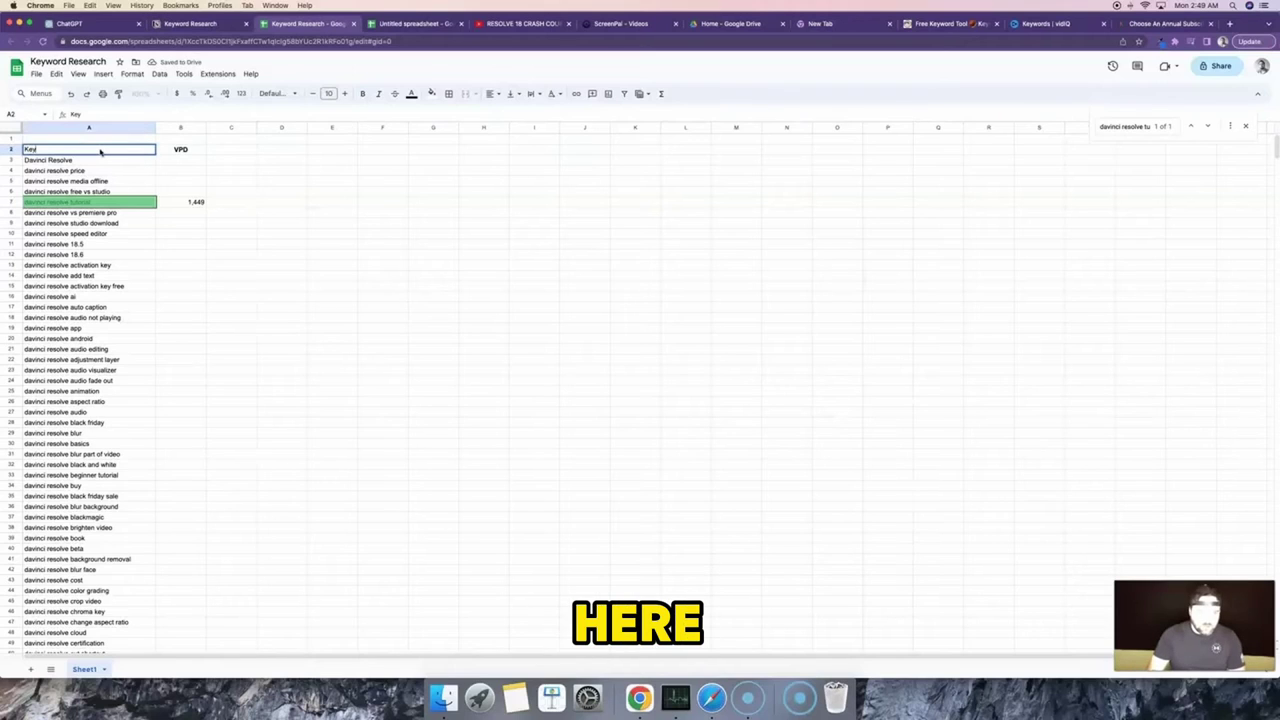
text(word)
key(Return)
click(97, 150)
key(super+b)
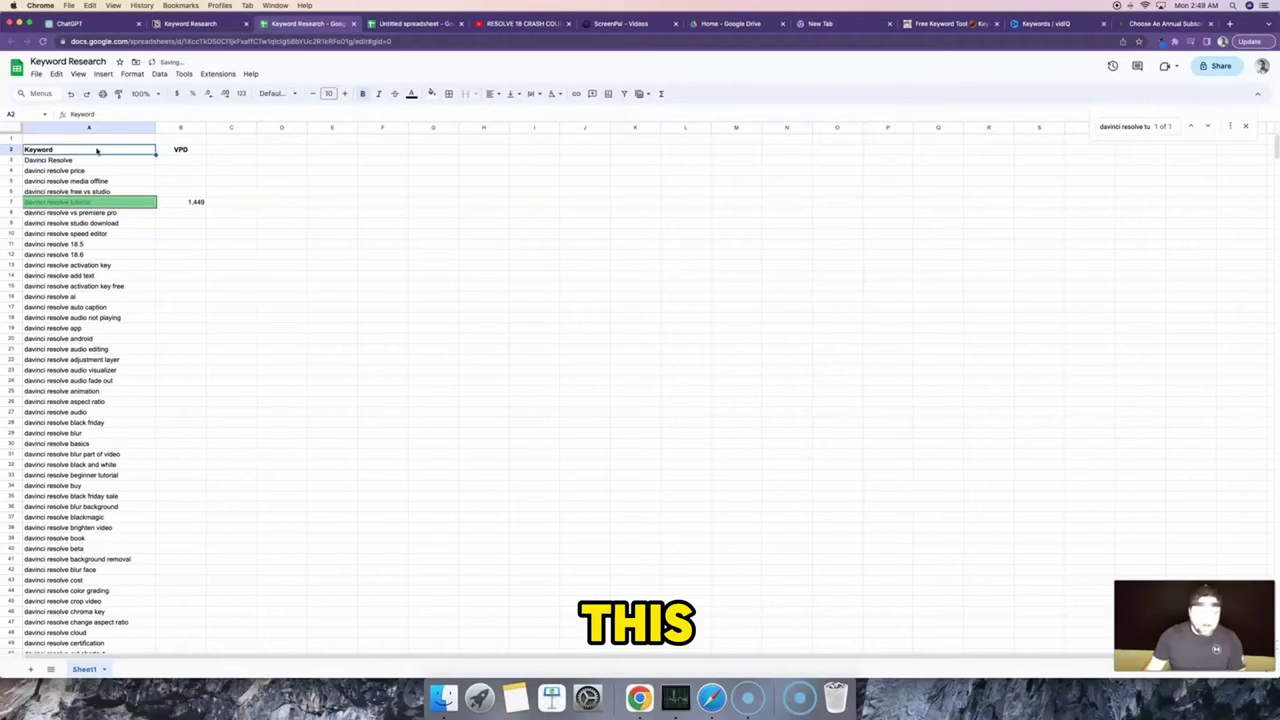
- Fill the Keyword and VPD header cells with light grey and center the contents of column B
click(431, 93)
click(511, 135)
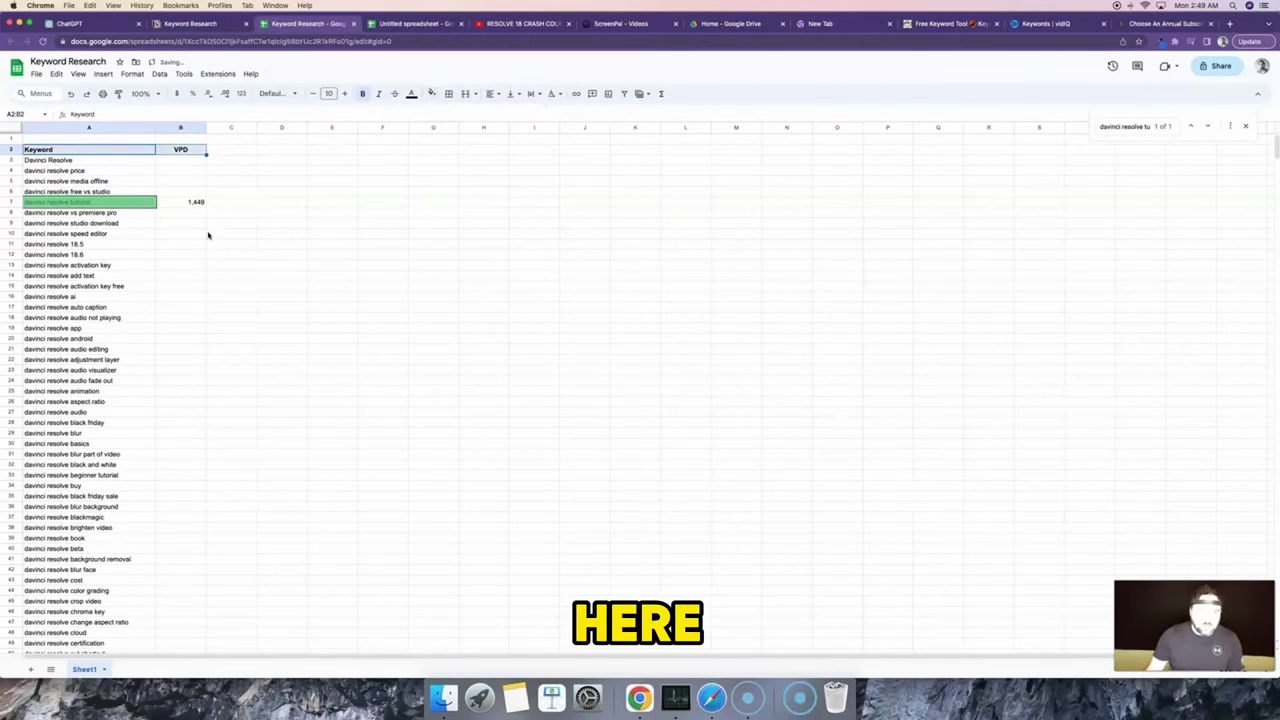
click(185, 127)
click(490, 93)
click(506, 112)
click(170, 219)
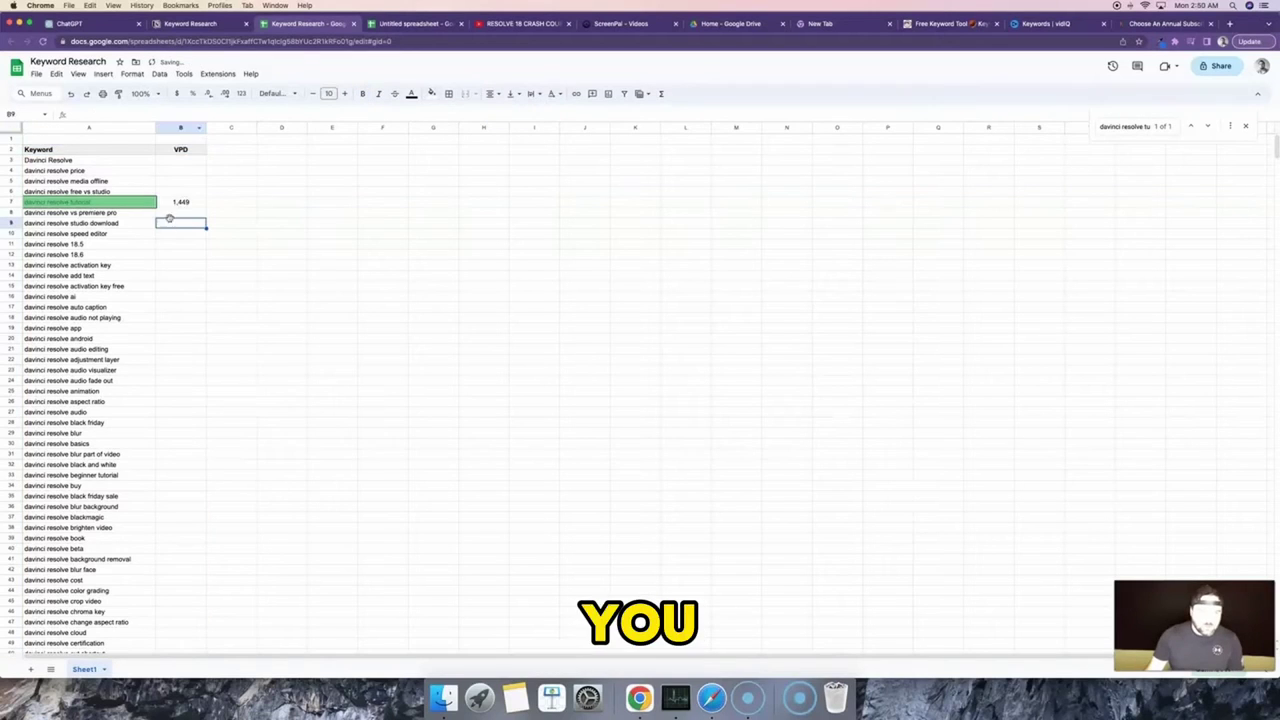
- Add a "VPH" header in cell C2 and apply the VPD header's formatting to it
click(217, 151)
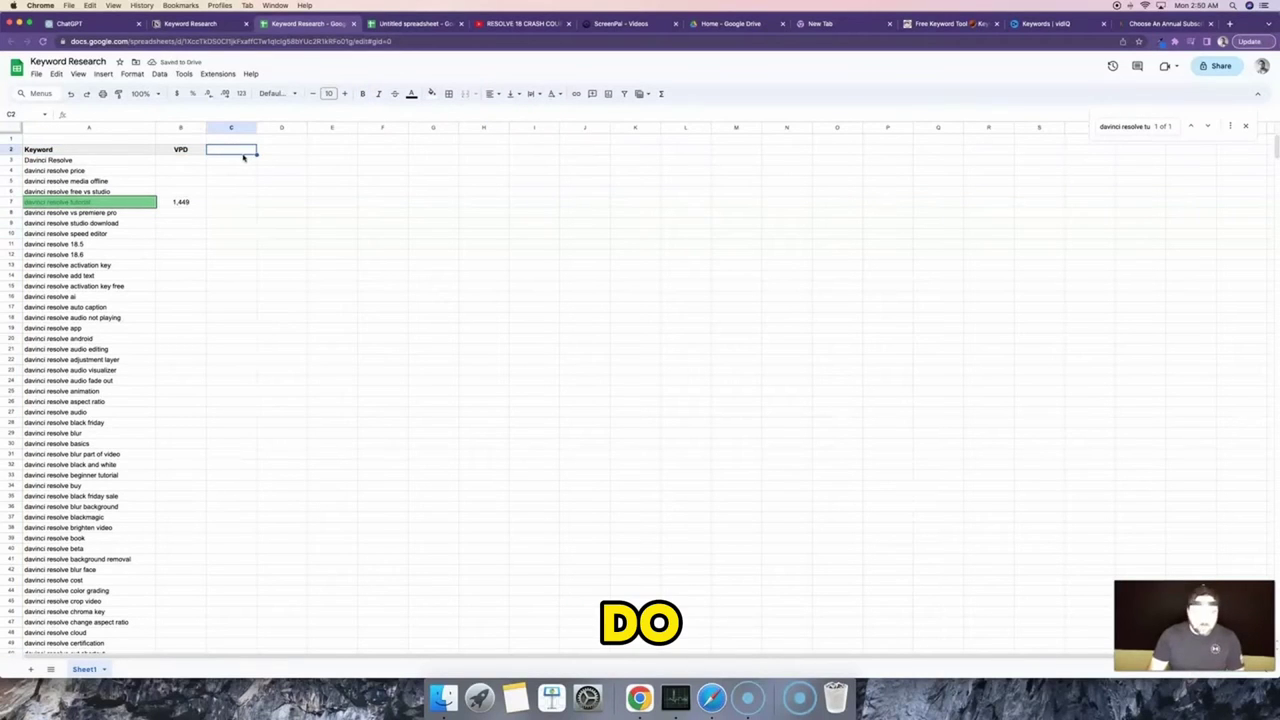
text(VPH)
click(181, 149)
key(super+c)
click(231, 149)
key(super+alt+v)
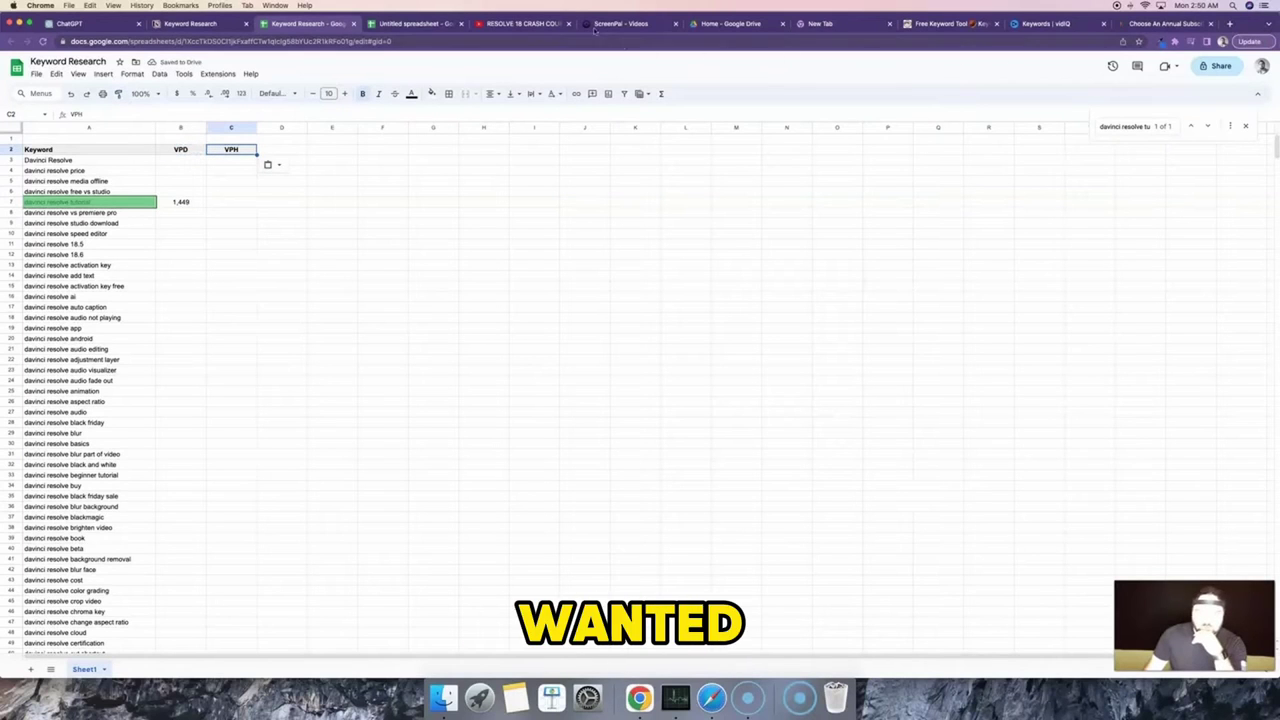
- Check the video's Views Per Hour graph and enter 61 as the VPH value in the row holding the copied views-per-day figure
click(532, 24)
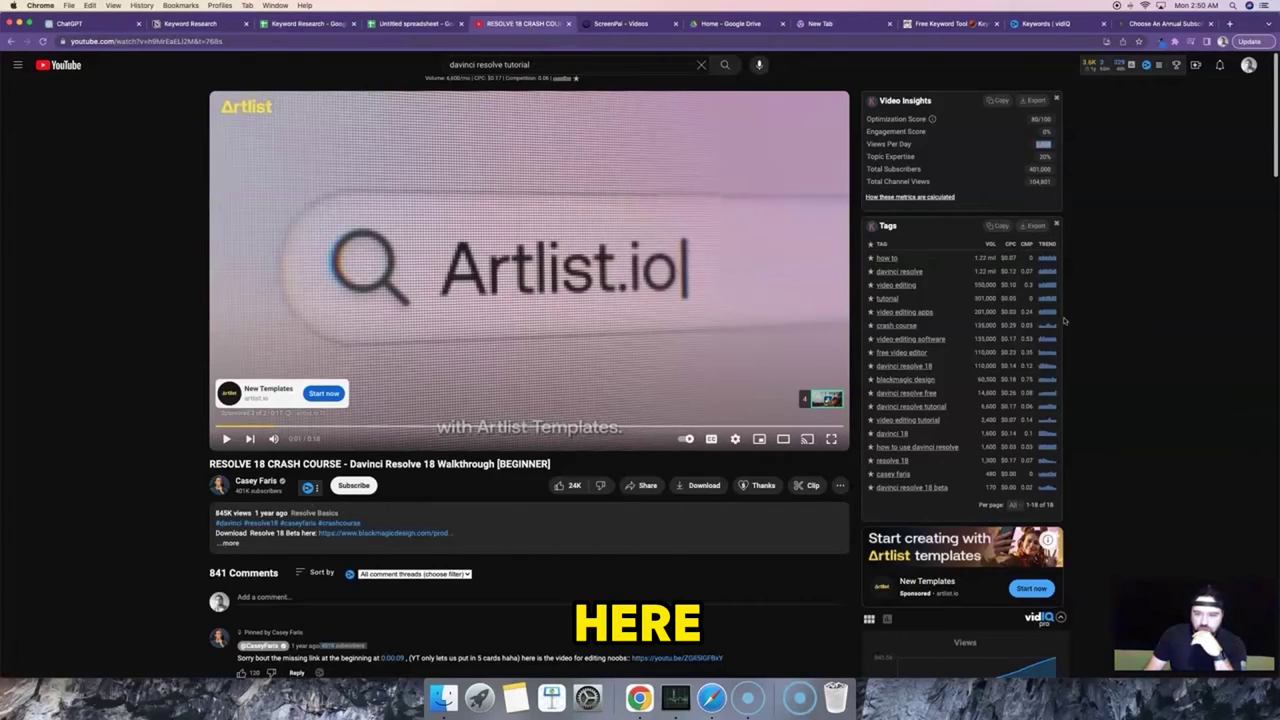
scroll(1065, 320, down, 5)
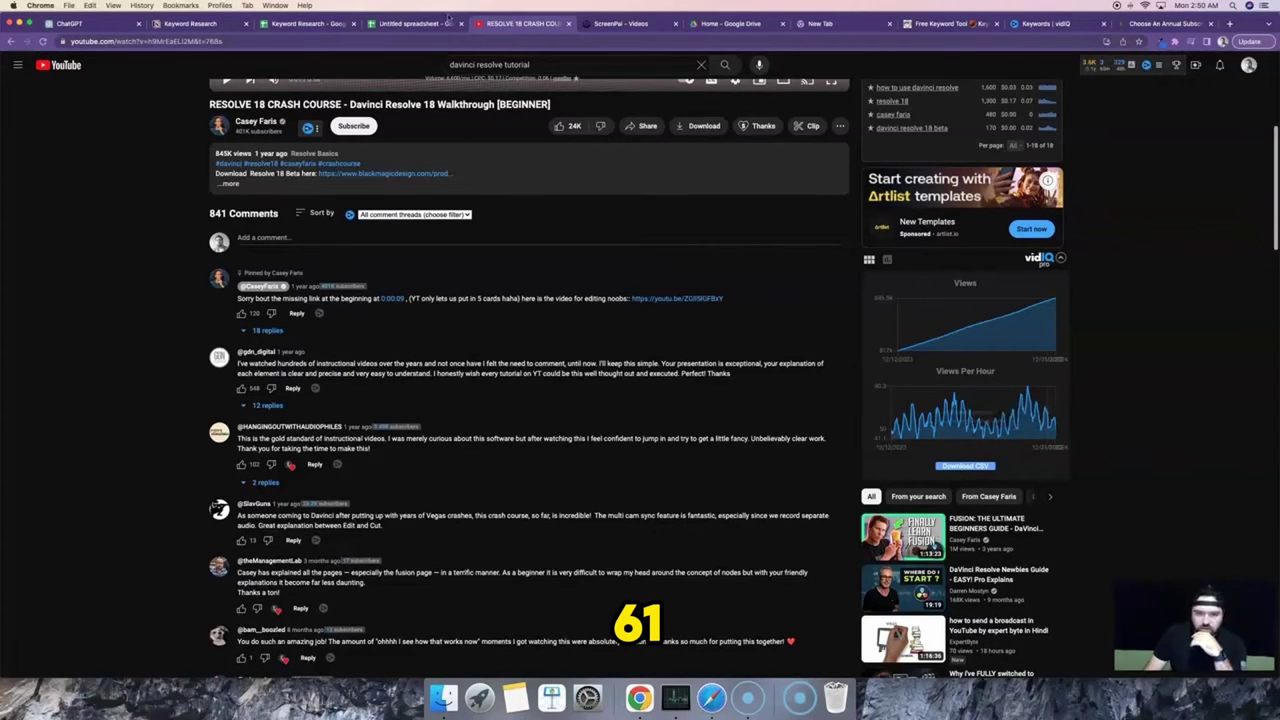
click(310, 24)
click(232, 202)
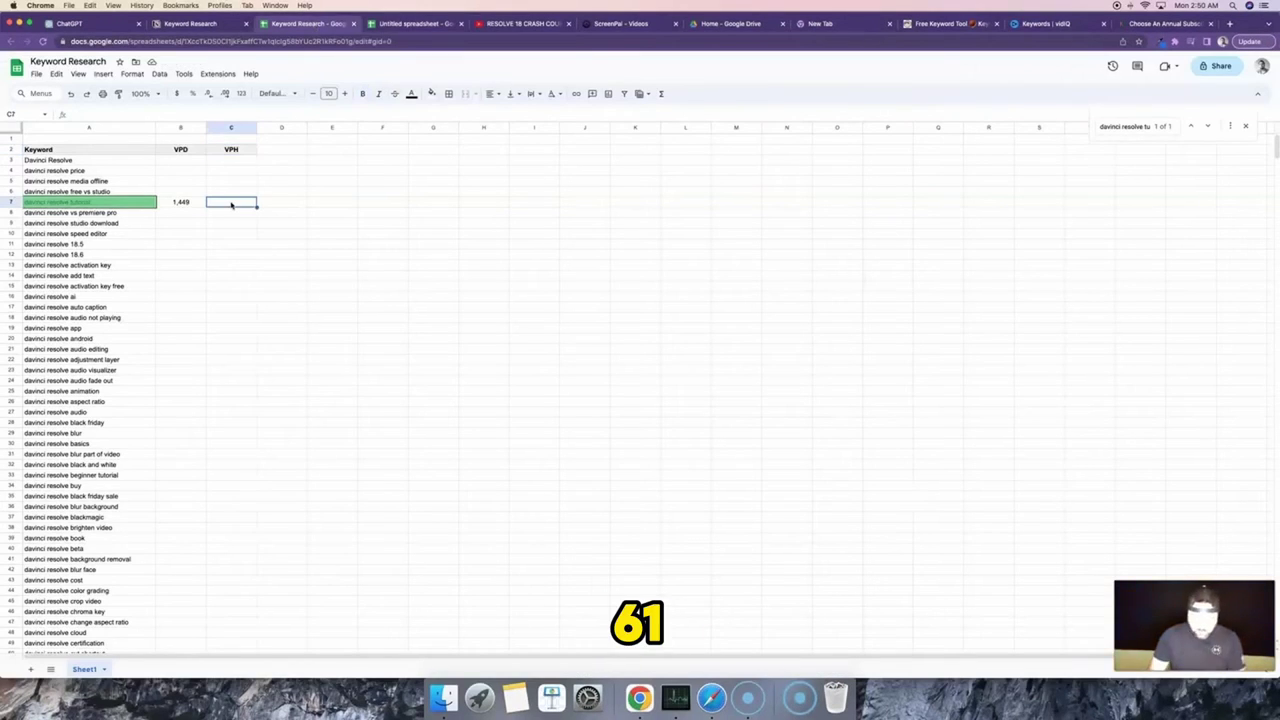
text(61)
key(Return)
- Select the entire VPH column
click(231, 128)
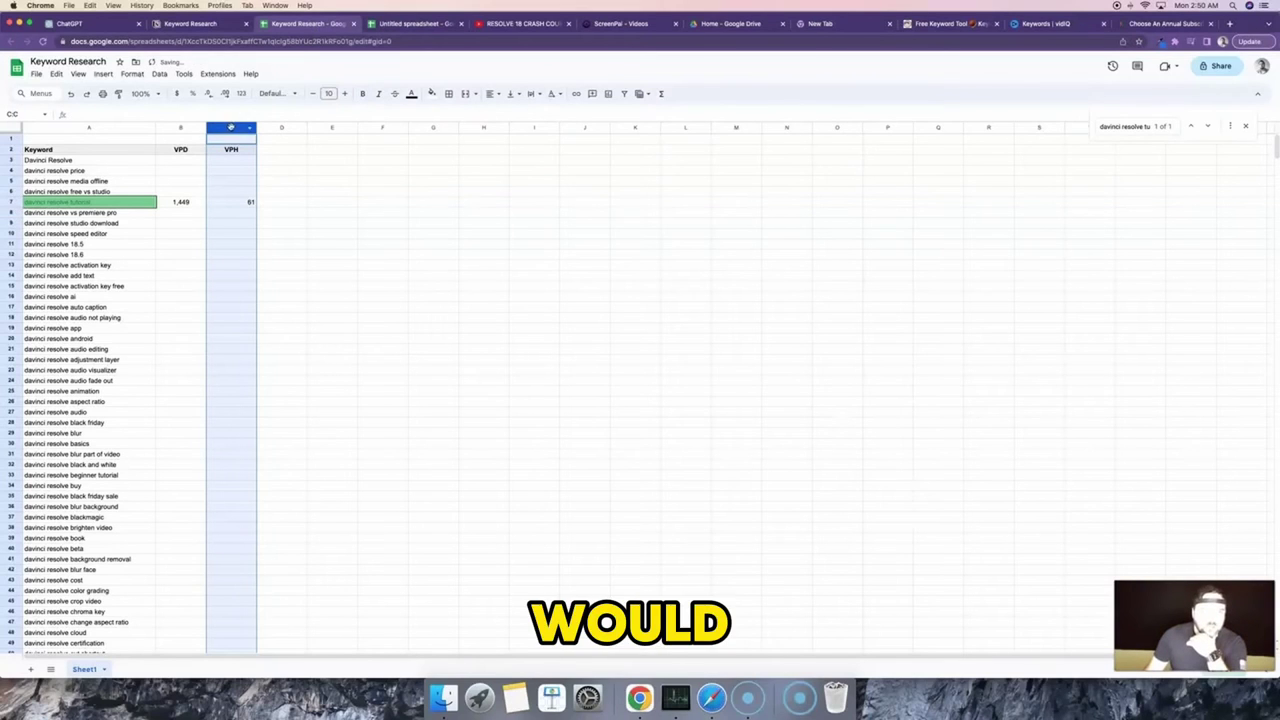
- Center-align the contents of the VPH column in the Keyword Research sheet
click(492, 94)
click(509, 114)
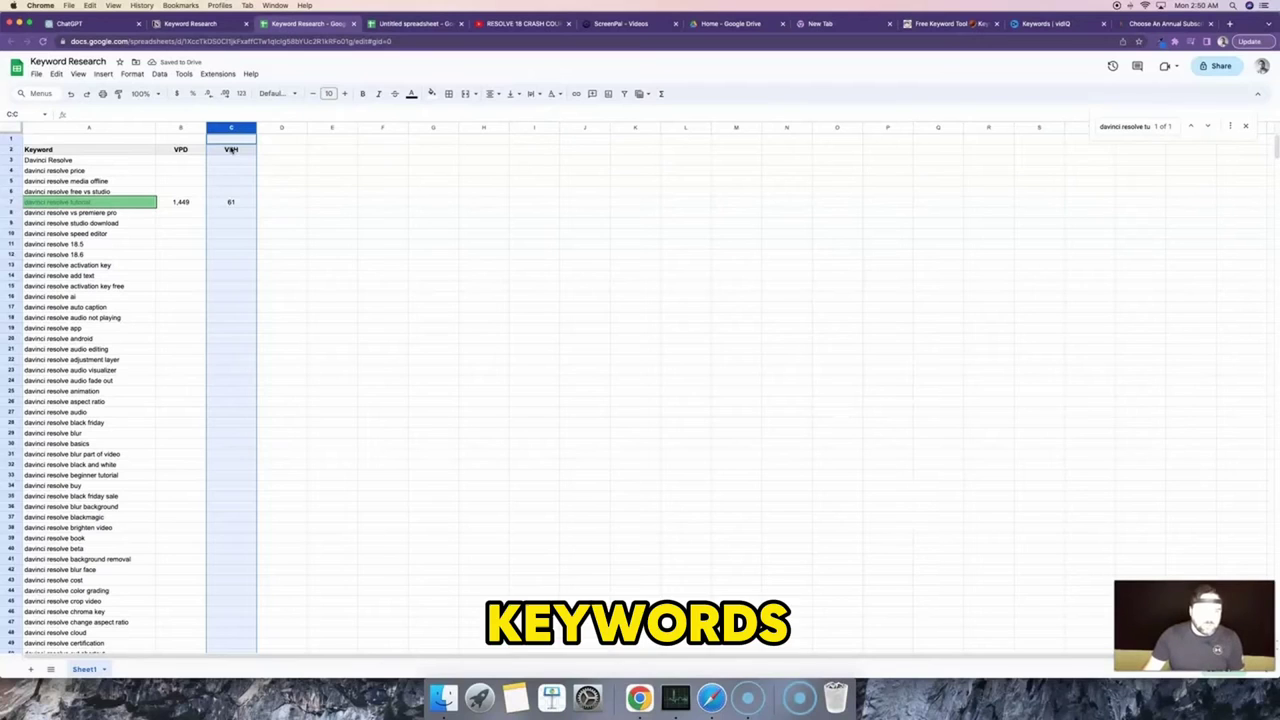
click(231, 149)
- Return to the YouTube results for "davinci resolve tutorial" and examine the ranking videos' subscriber counts and views
click(10, 41)
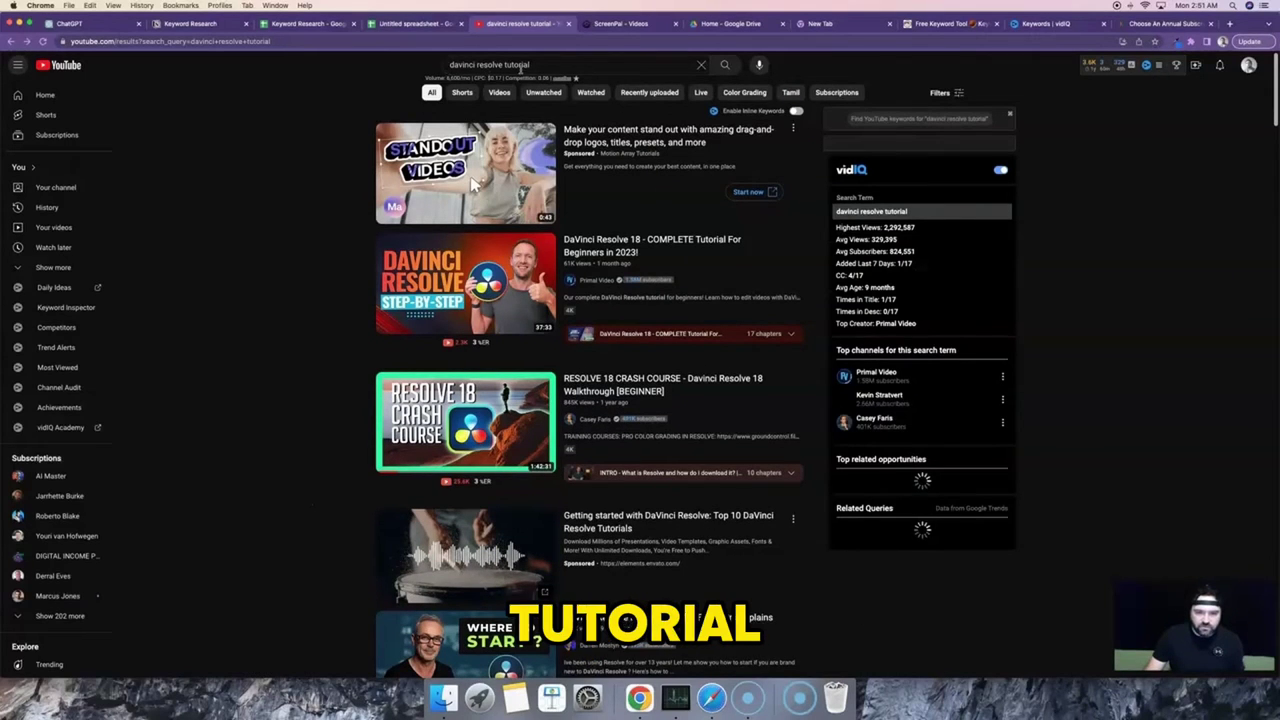
mouse_move(669, 279)
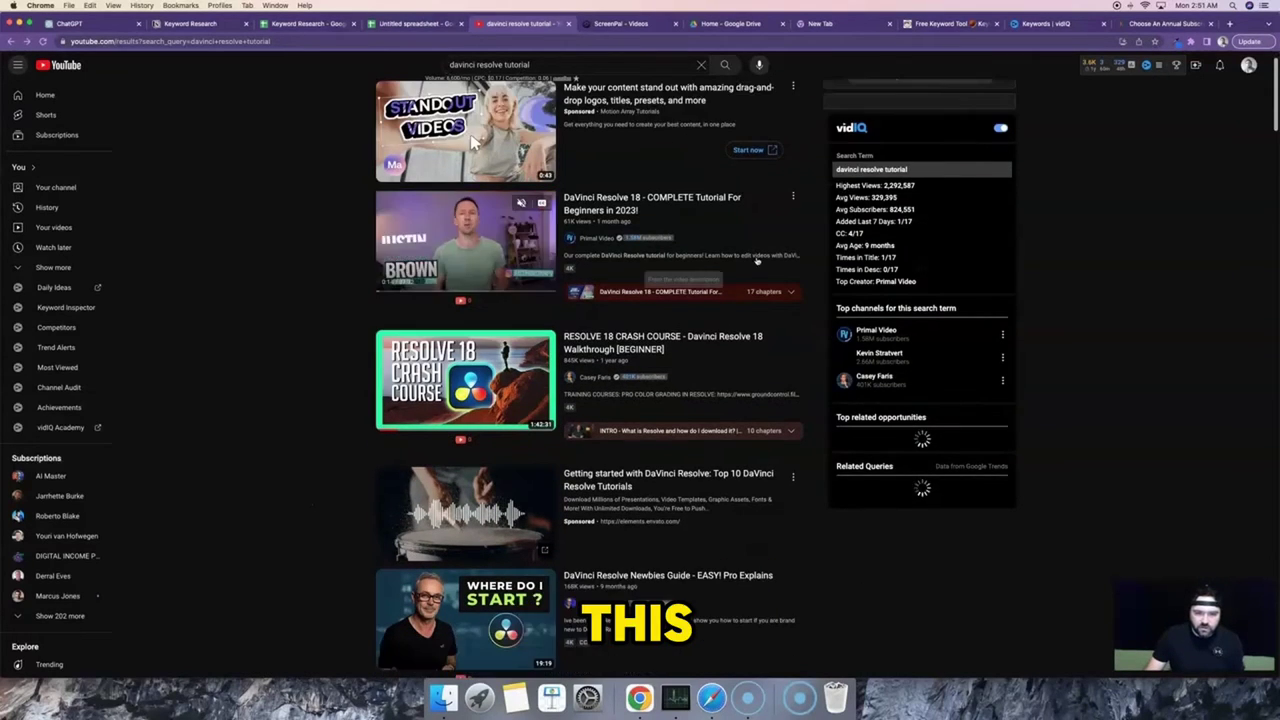
scroll(700, 270, down, 1)
scroll(730, 265, up, 1)
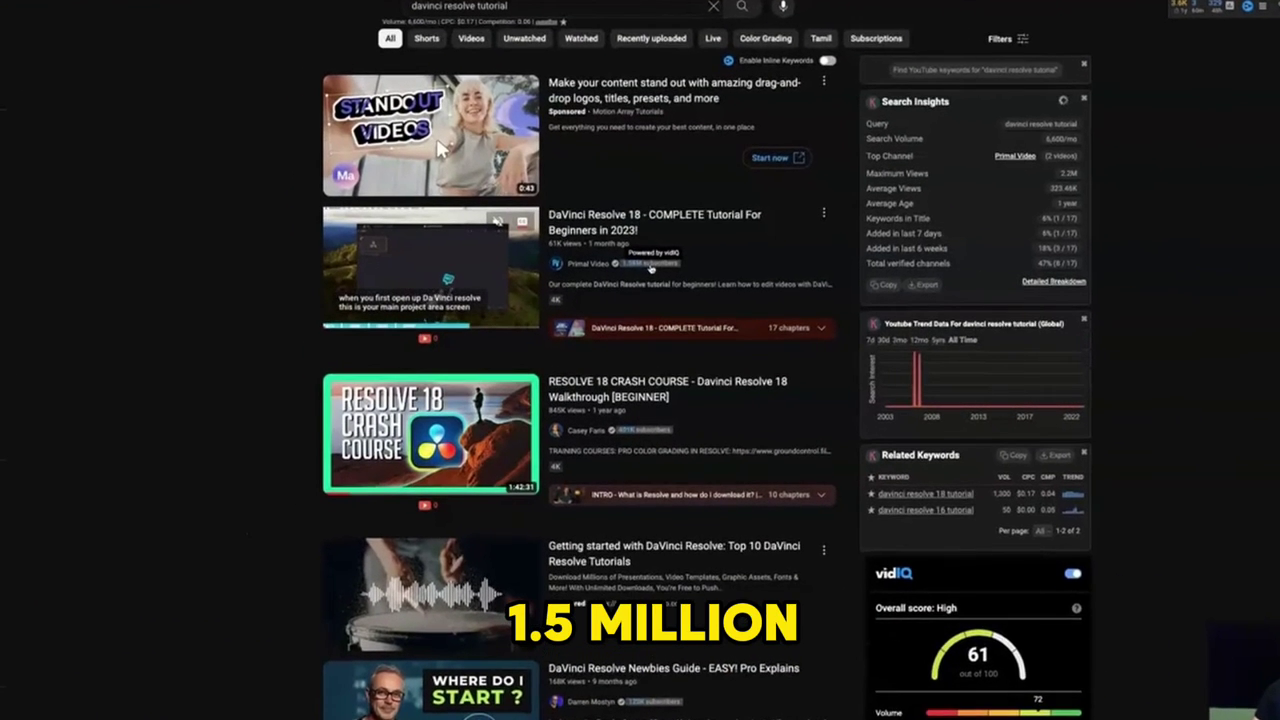
scroll(445, 150, down, 2)
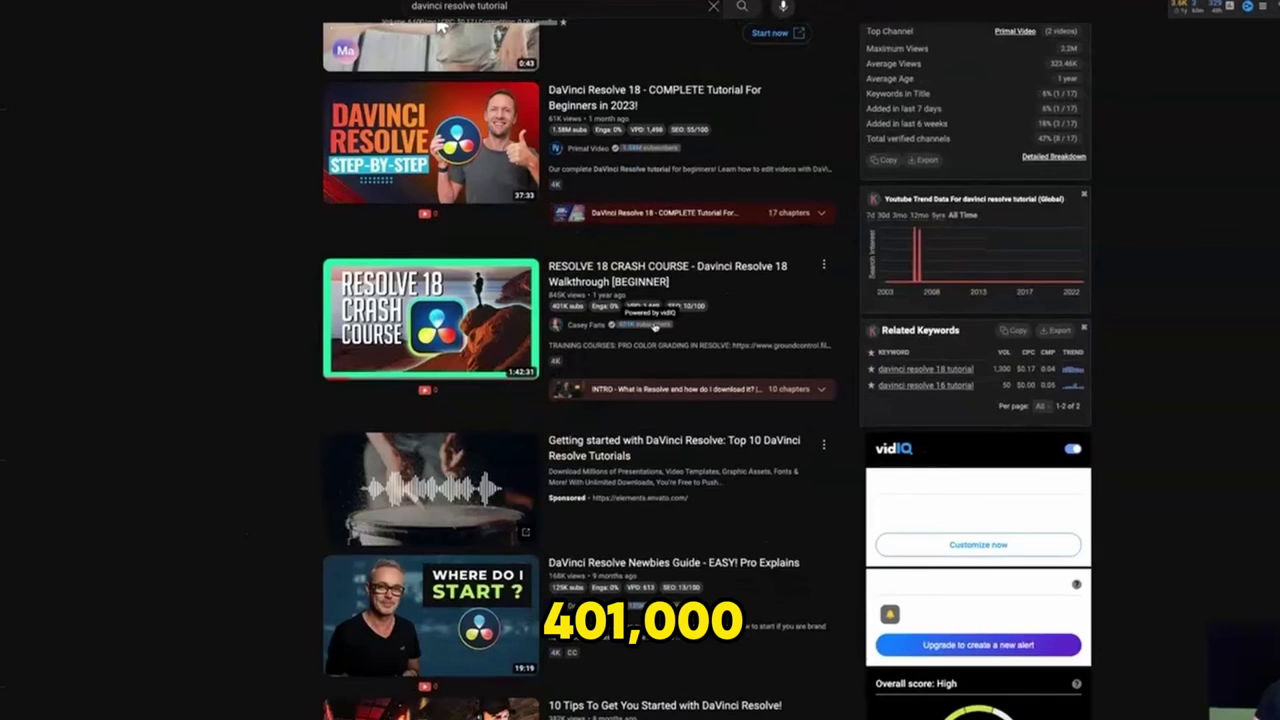
scroll(650, 328, down, 1)
scroll(657, 438, down, 1)
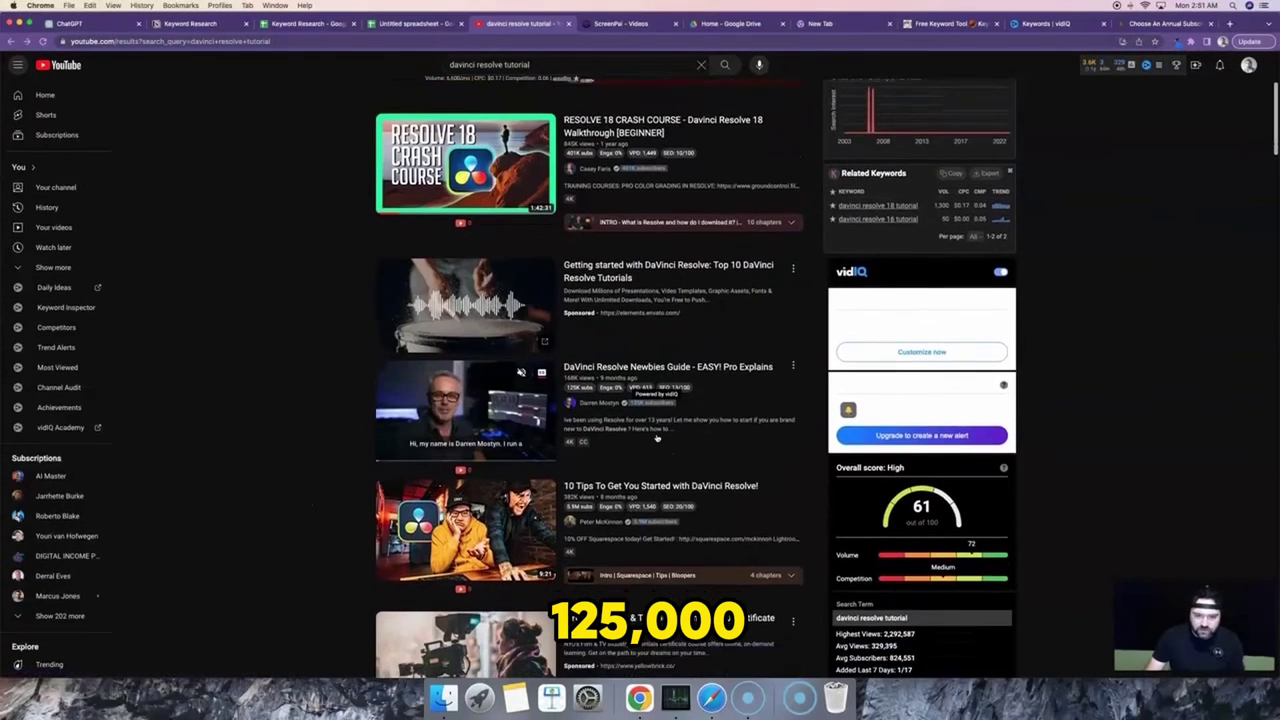
scroll(711, 457, down, 3)
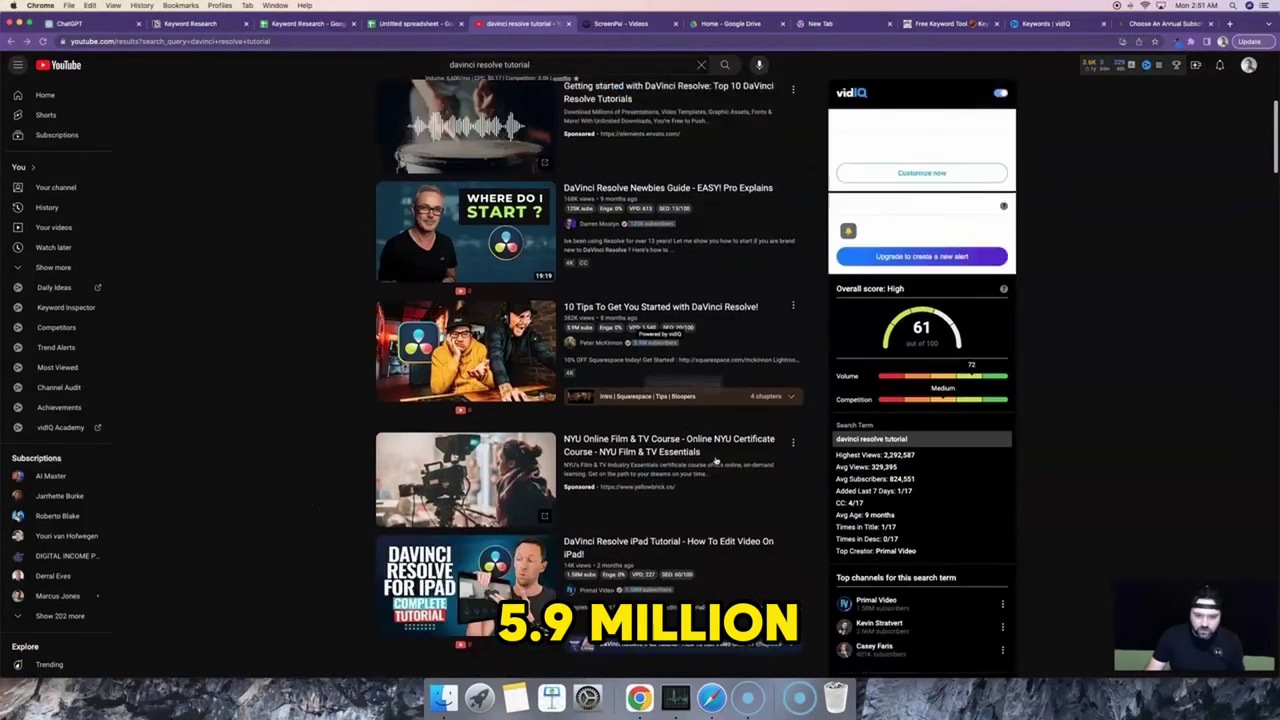
scroll(652, 436, down, 1)
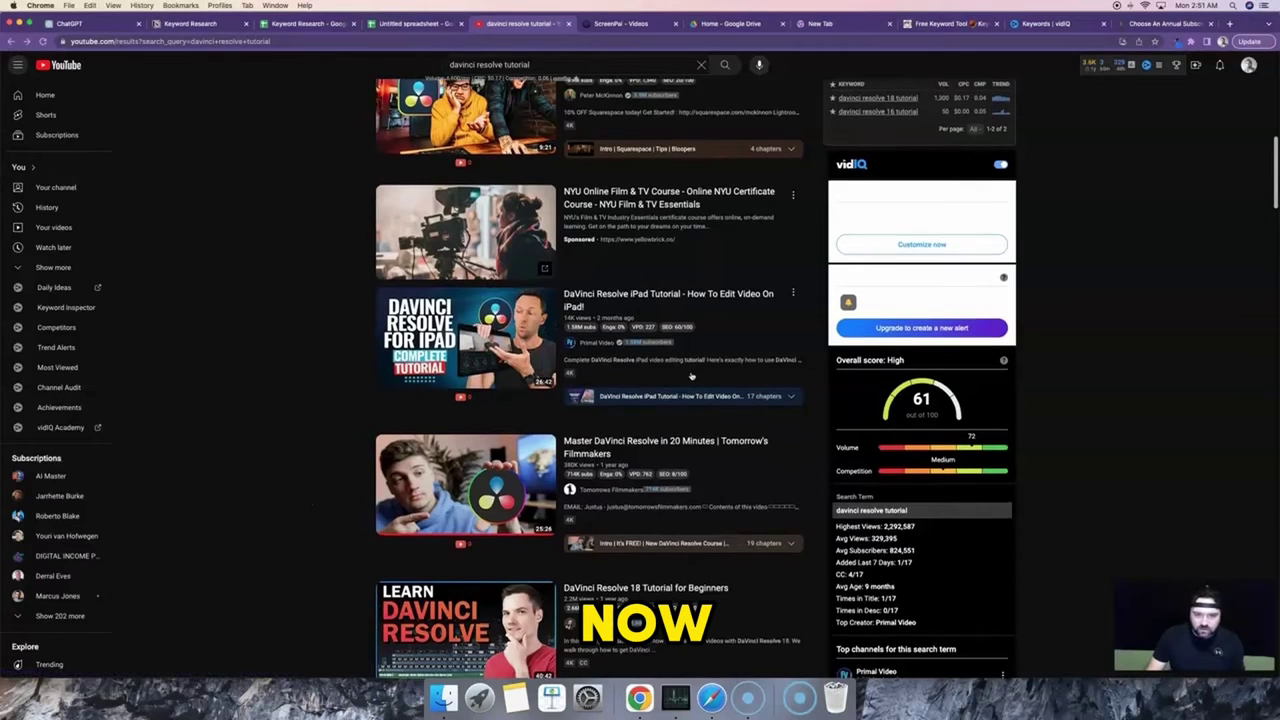
scroll(778, 467, up, 4)
scroll(672, 290, up, 6)
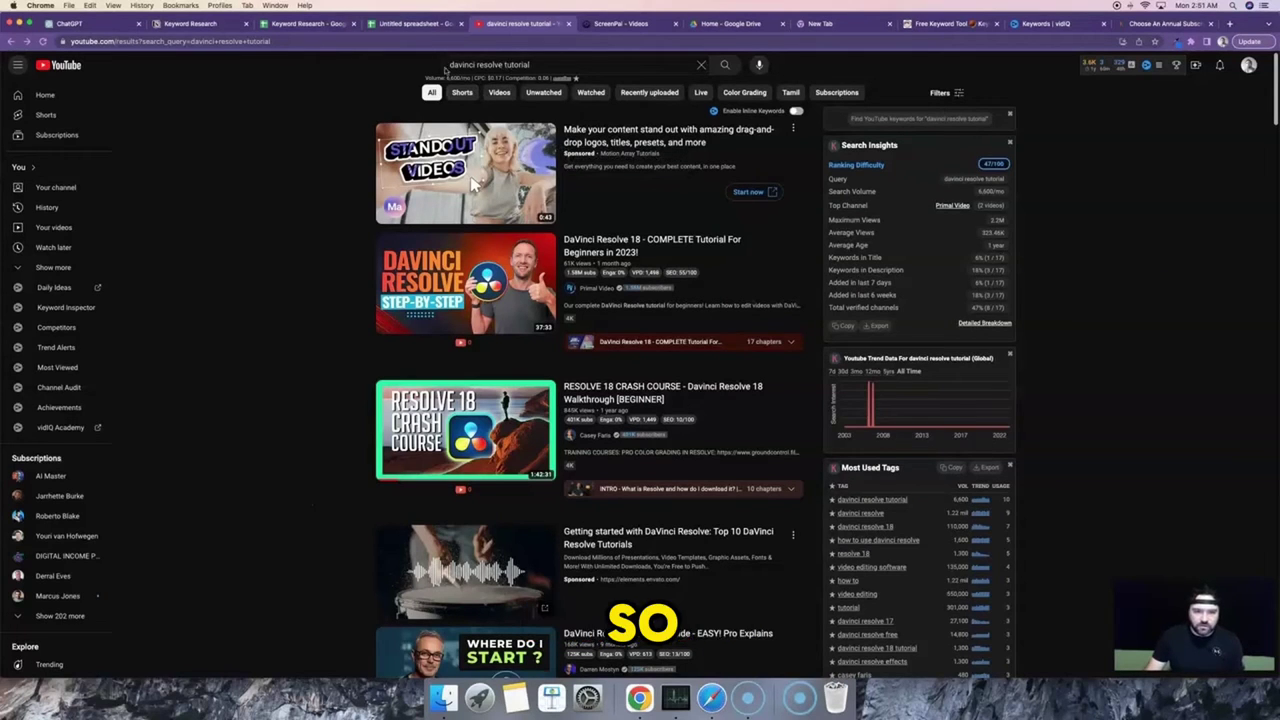
- Copy the keyword "davinci resolve video editing tutorial" from the Keyword Research sheet and search YouTube for it
key(super+3)
click(73, 528)
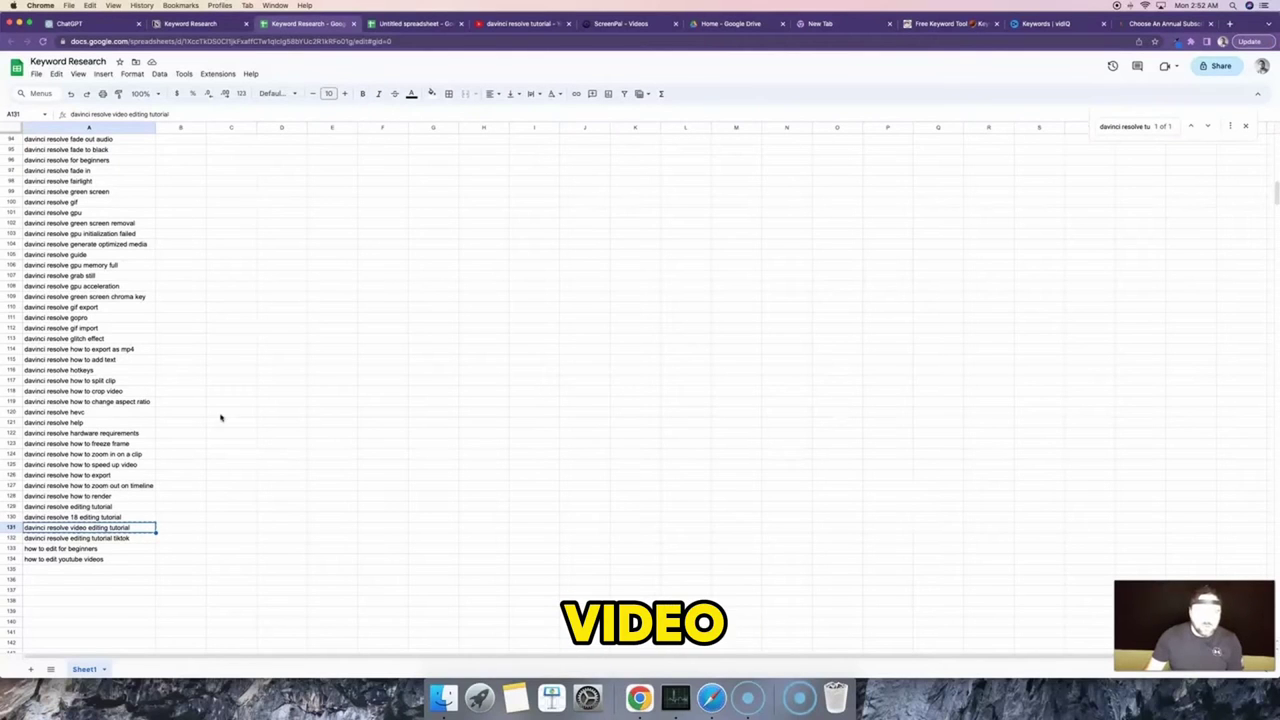
click(499, 26)
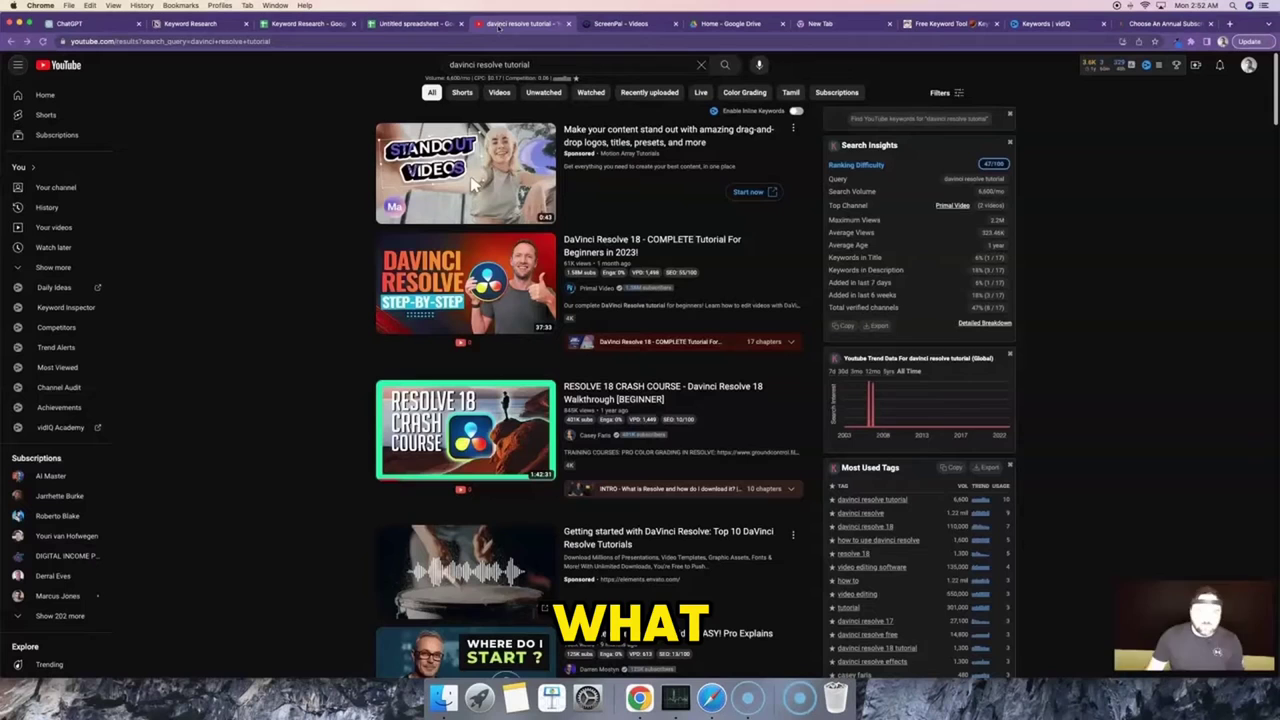
click(699, 65)
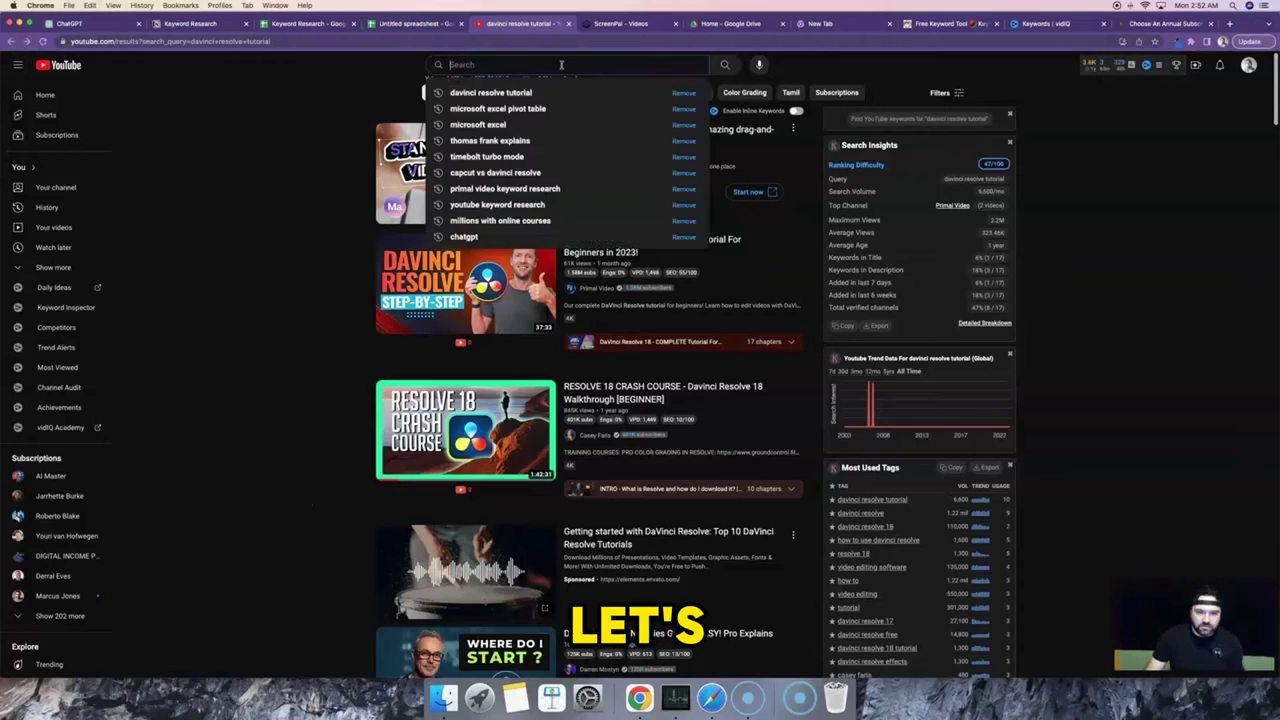
text(davinci resolve video editing tutorial)
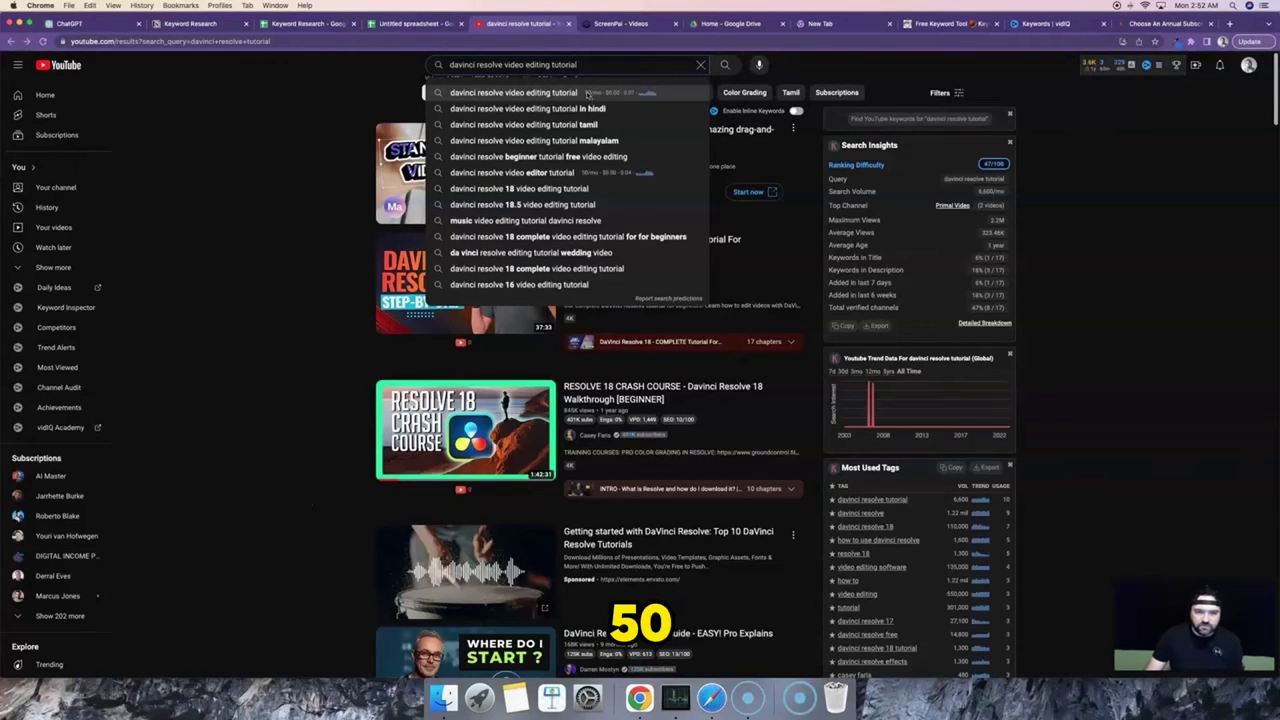
key(Return)
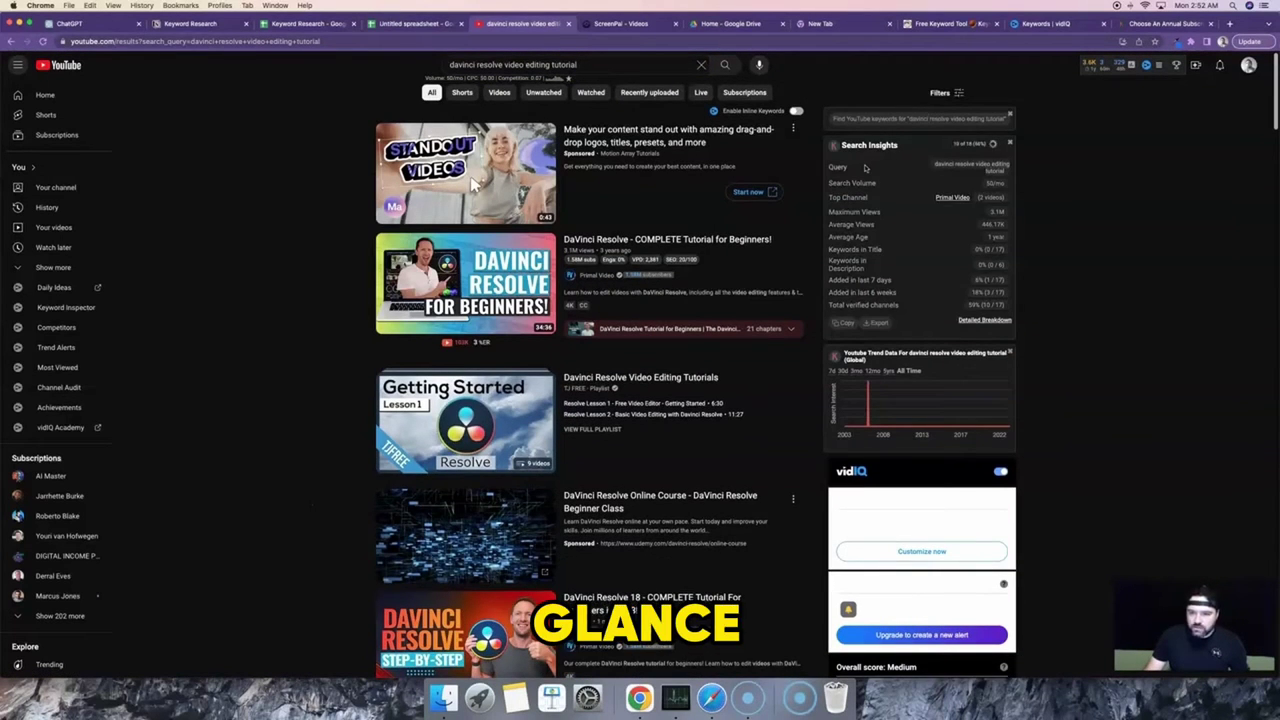
- Examine the "davinci resolve video editing tutorial" results for title matches, channel sizes and views per day
scroll(754, 211, down, 1)
scroll(754, 211, down, 2)
scroll(698, 245, up, 3)
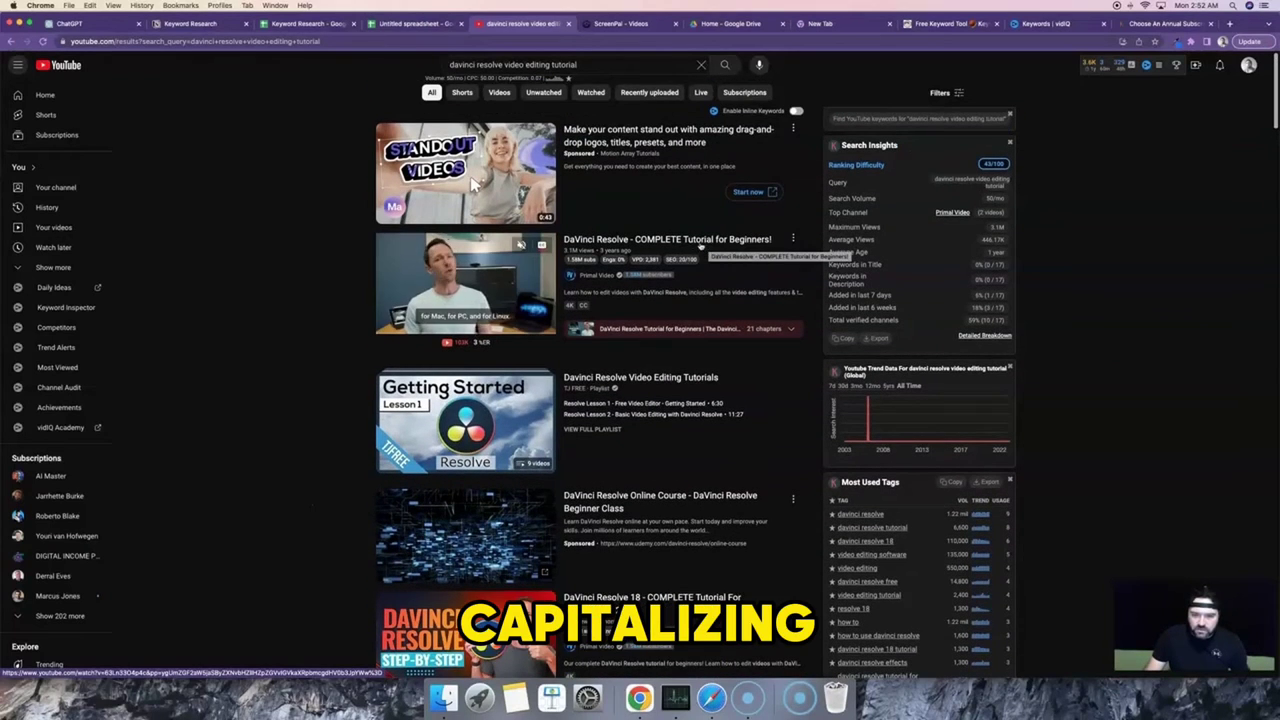
drag(578, 64, 453, 65)
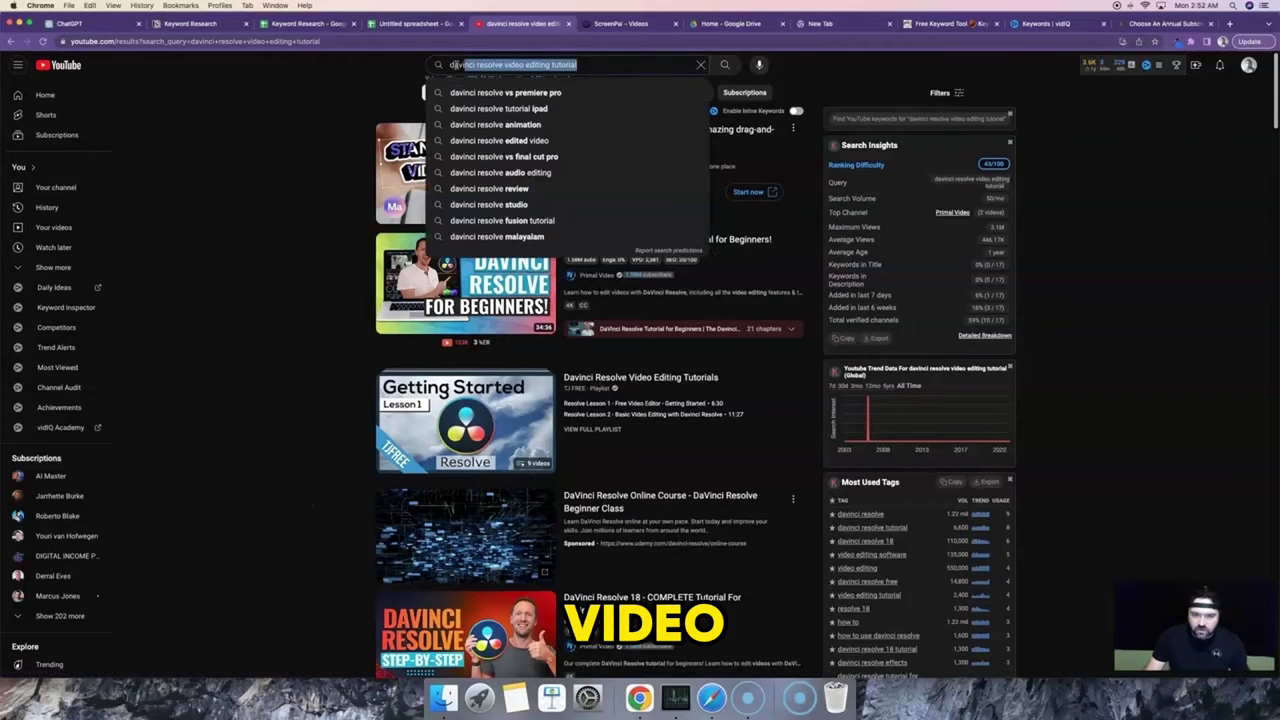
key(Escape)
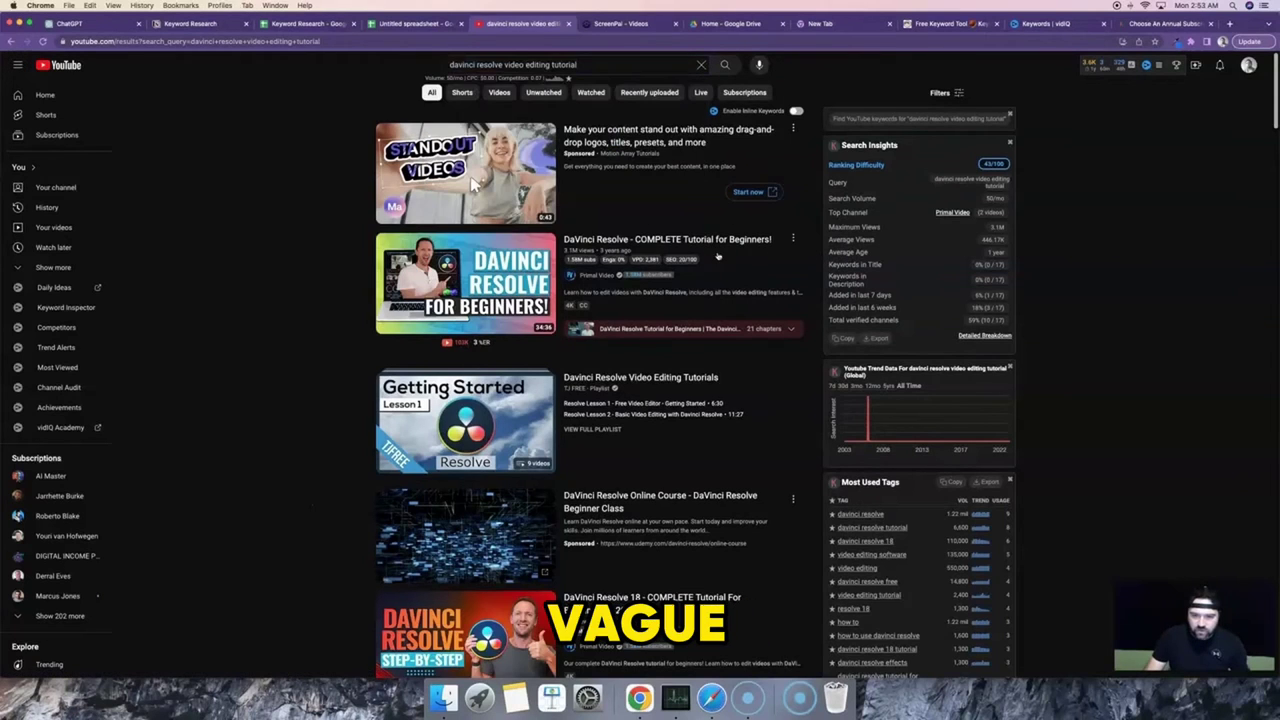
scroll(475, 120, down, 2)
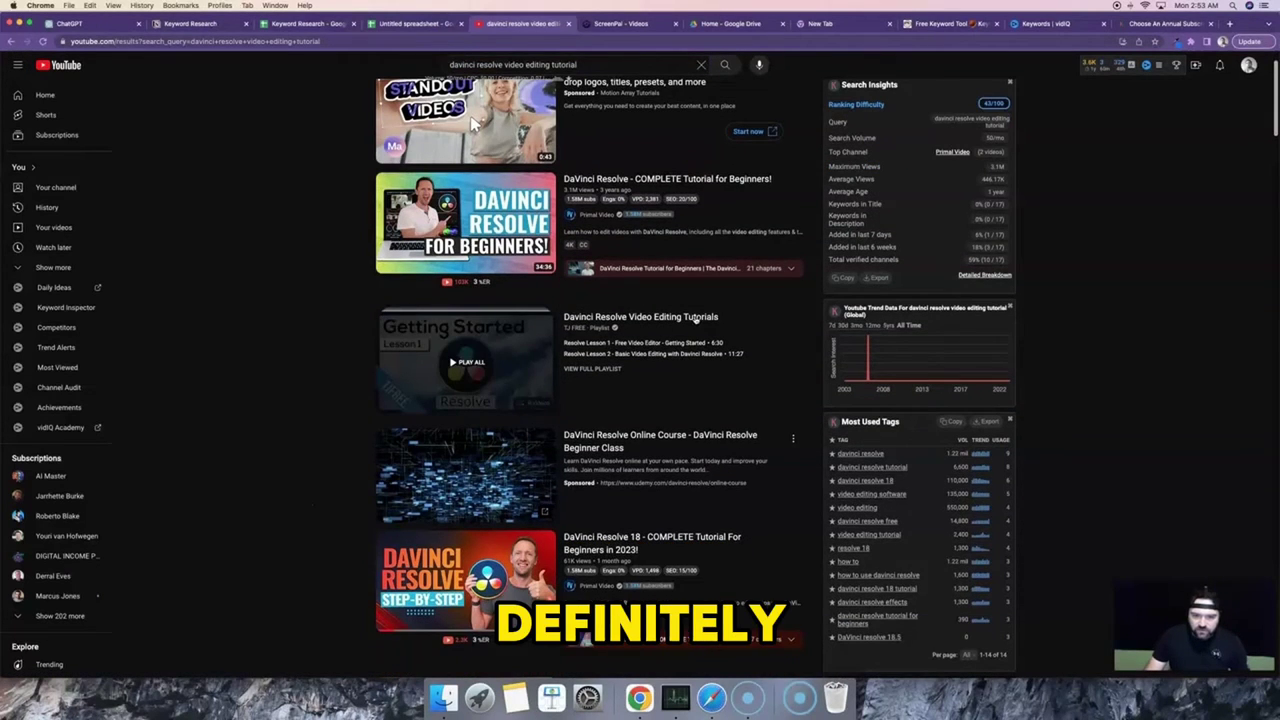
scroll(703, 301, down, 3)
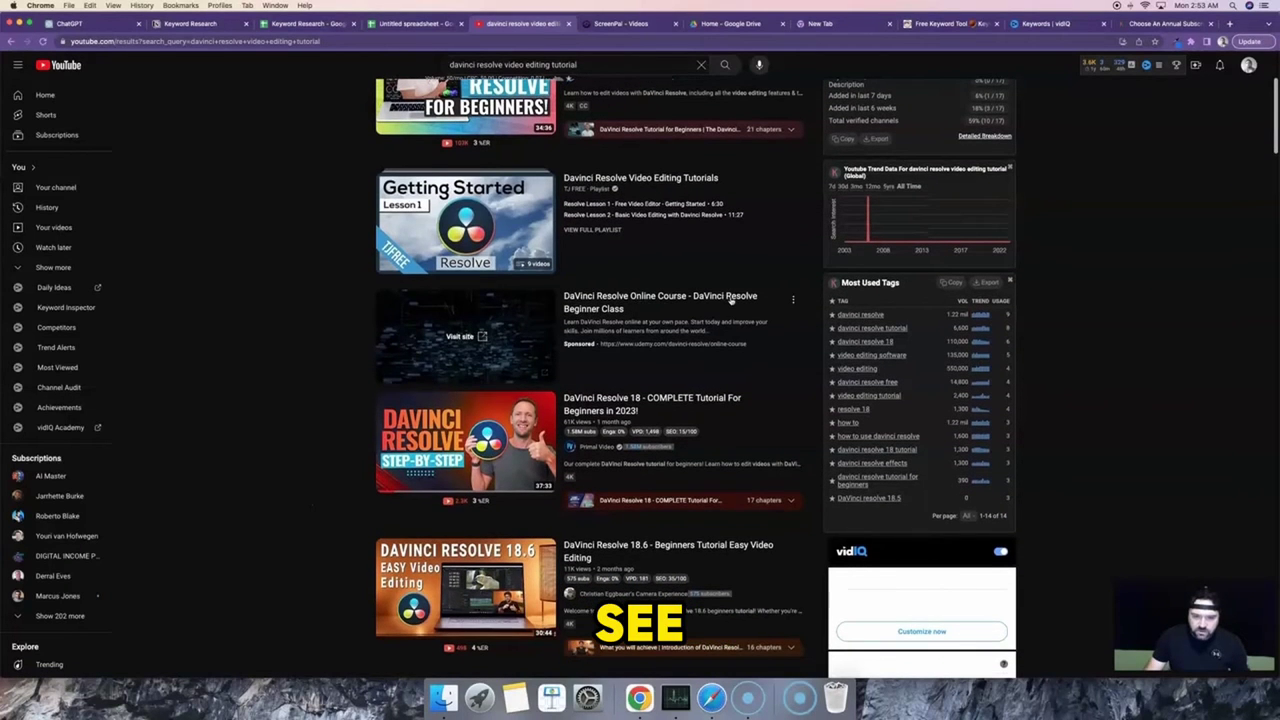
scroll(730, 299, down, 4)
scroll(640, 270, down, 2)
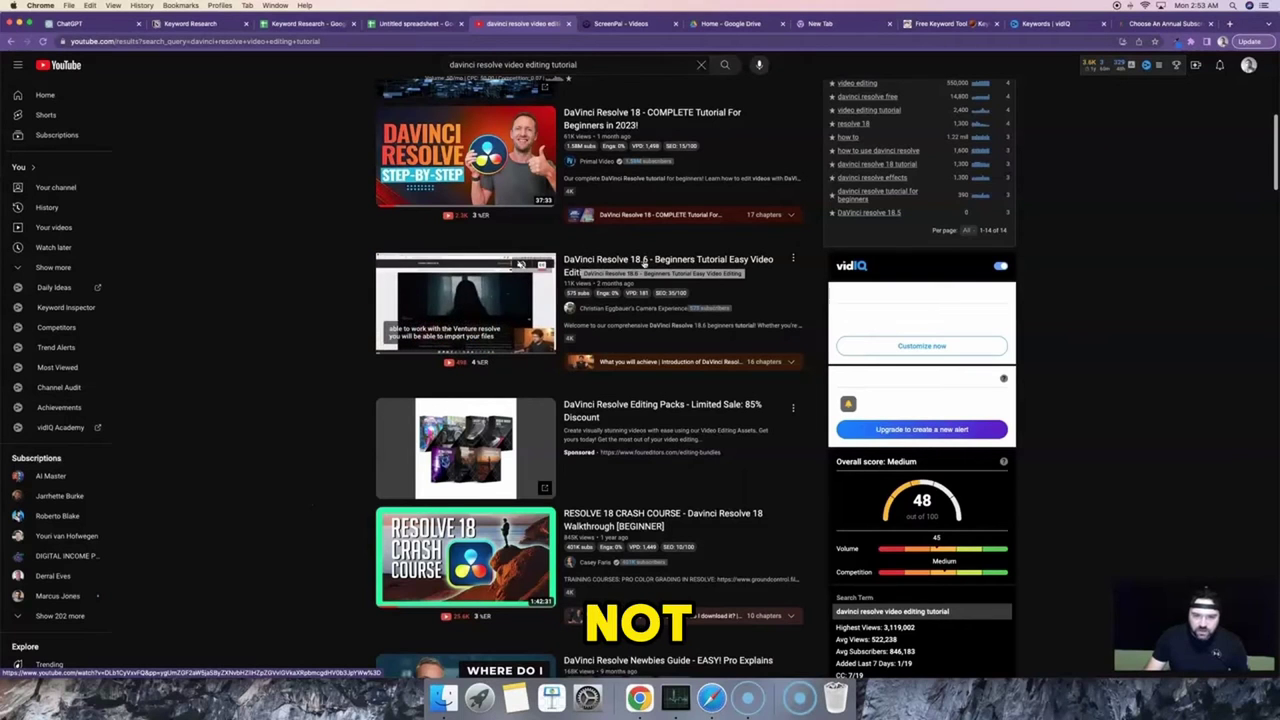
scroll(772, 288, down, 1)
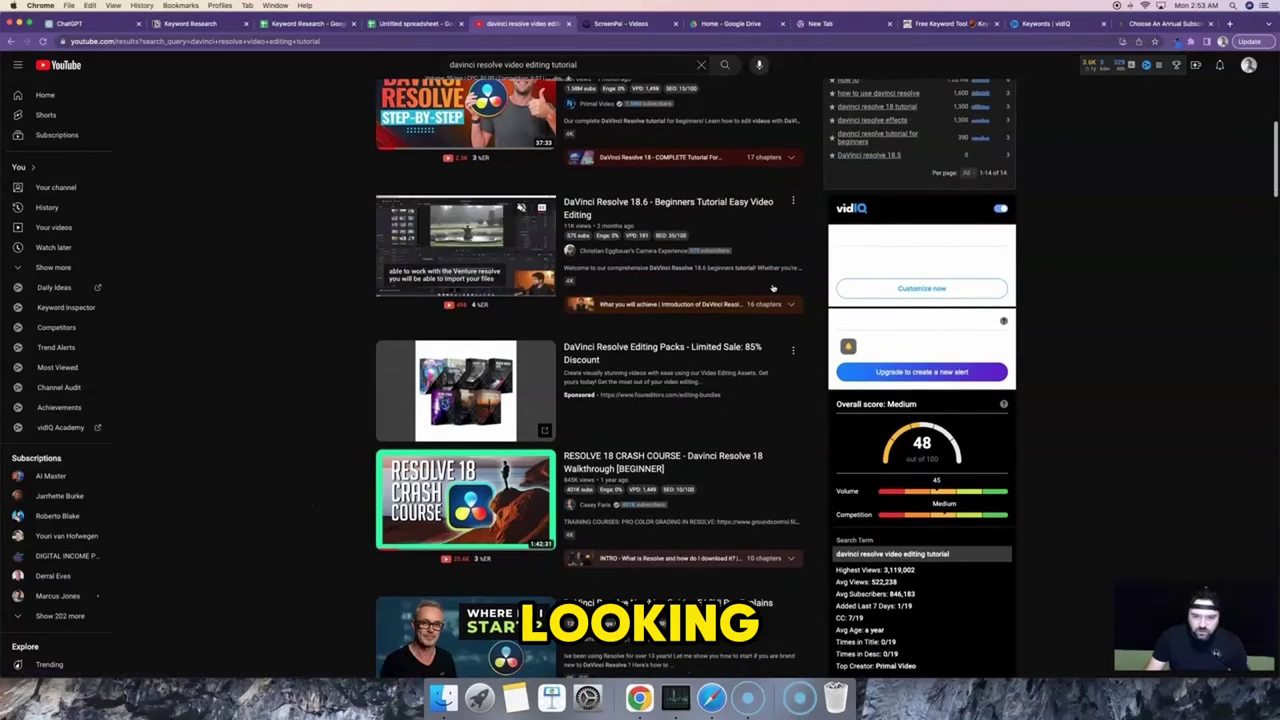
scroll(772, 290, down, 1)
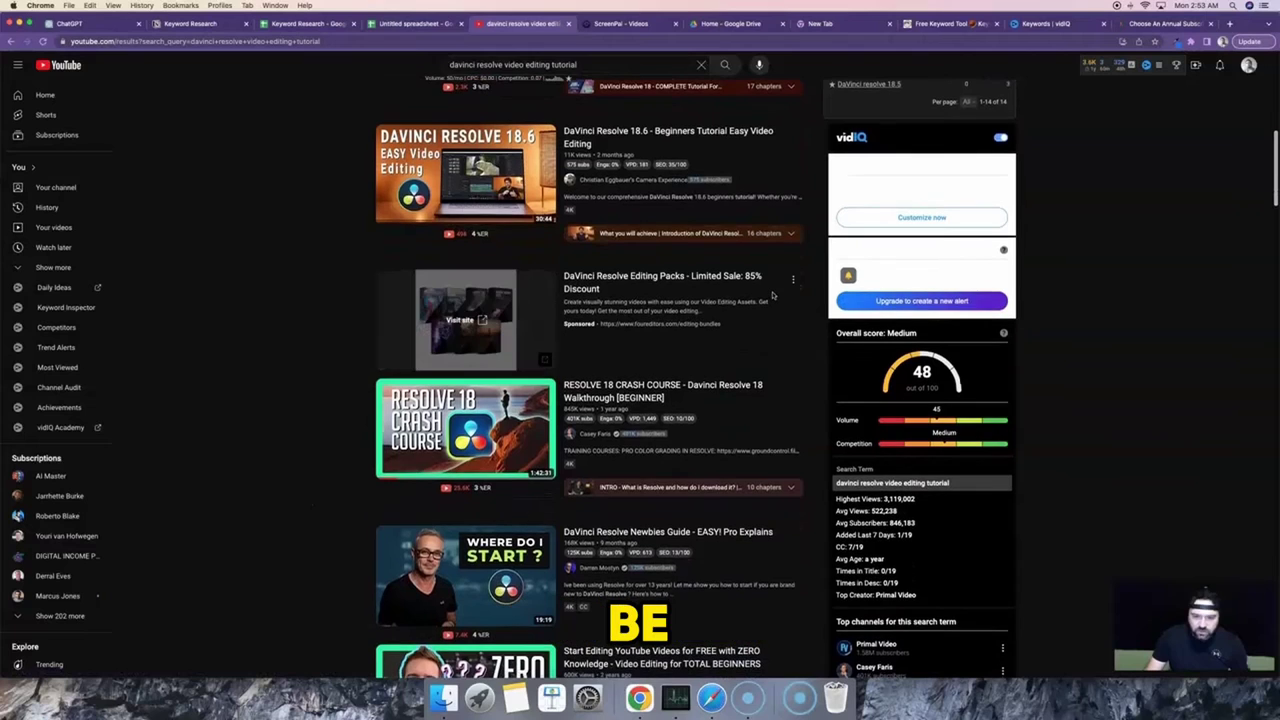
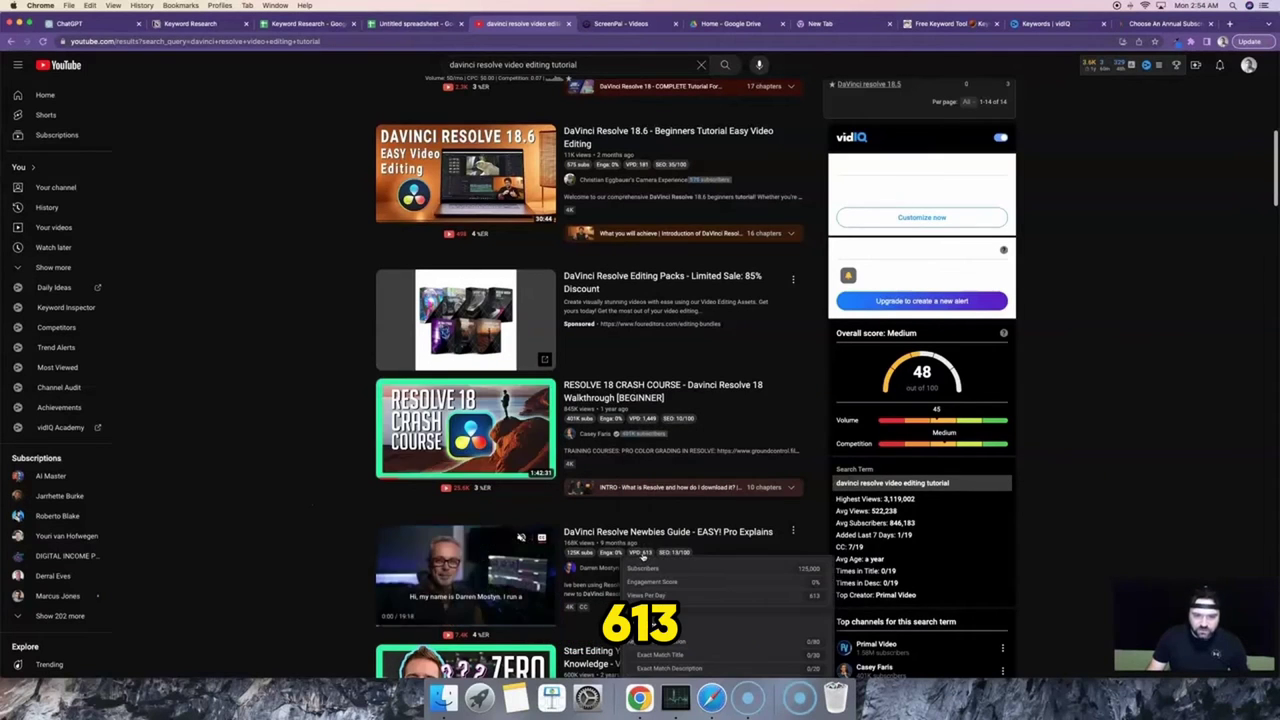
mouse_move(640, 170)
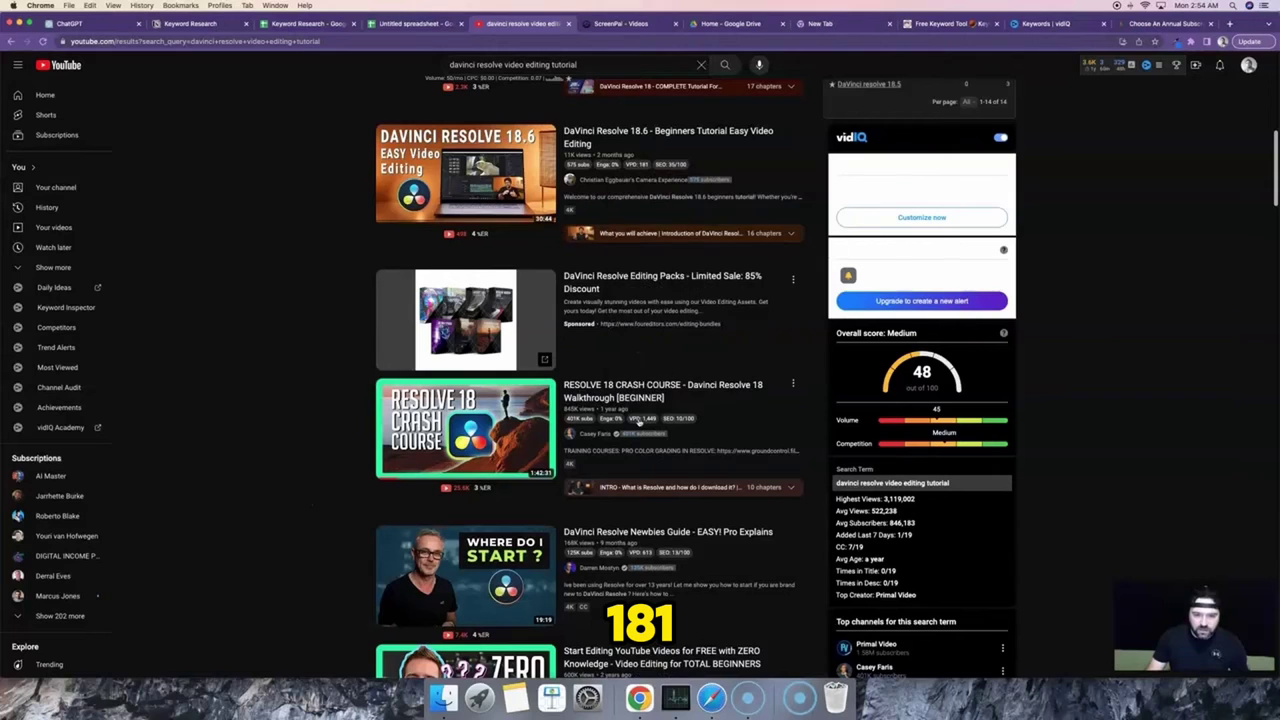
scroll(640, 425, down, 5)
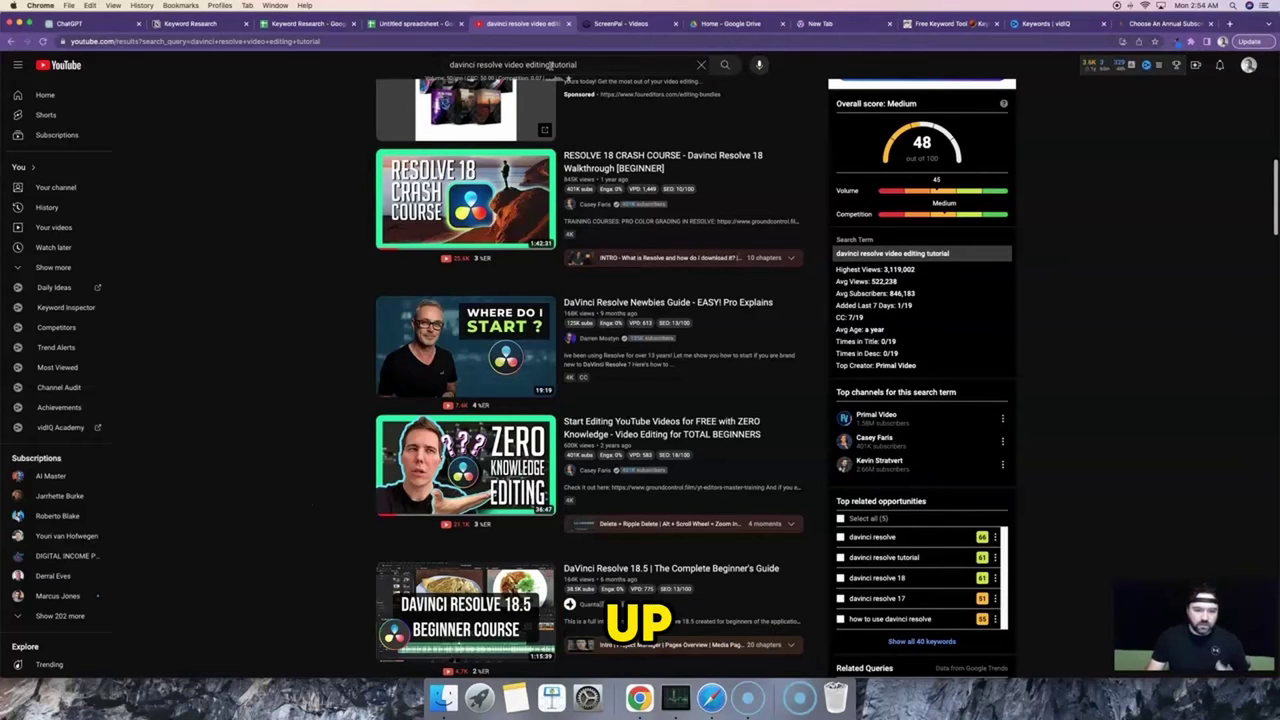
- Insert a row above "davinci resolve media offline" in the Keyword Research sheet and enter "davinci resolve video editing tutorial" as its keyword
click(498, 64)
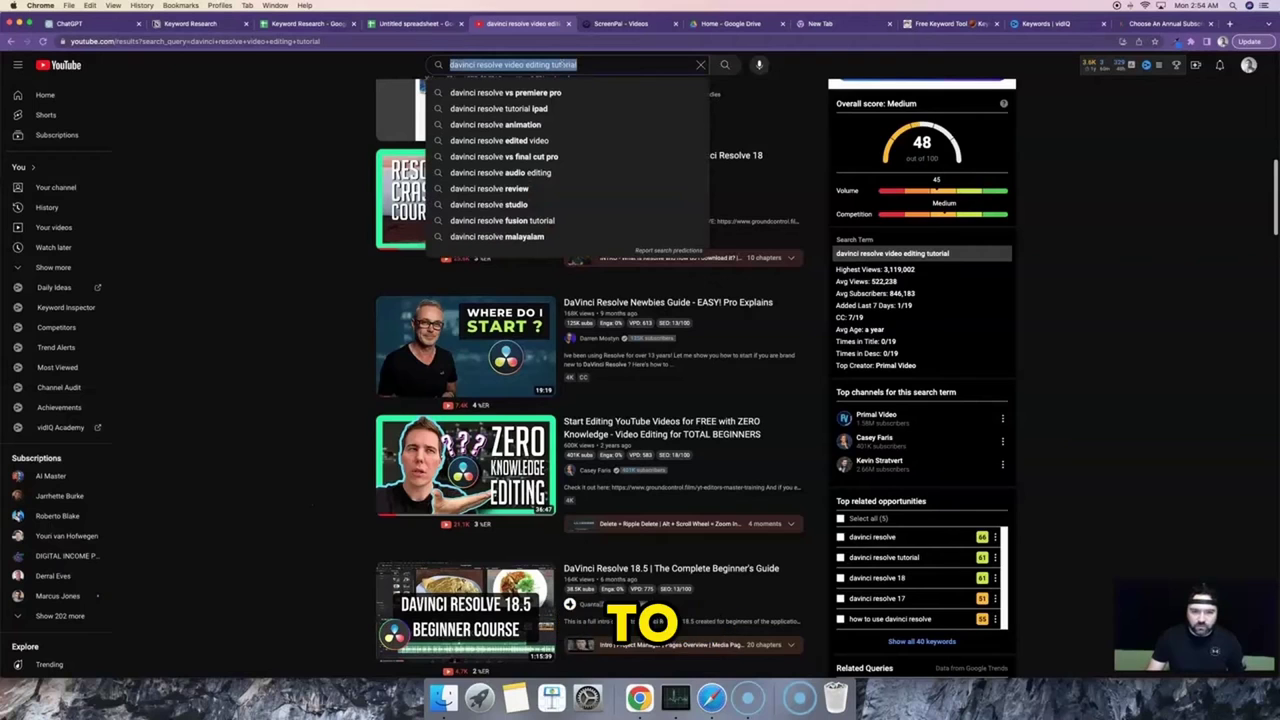
click(305, 24)
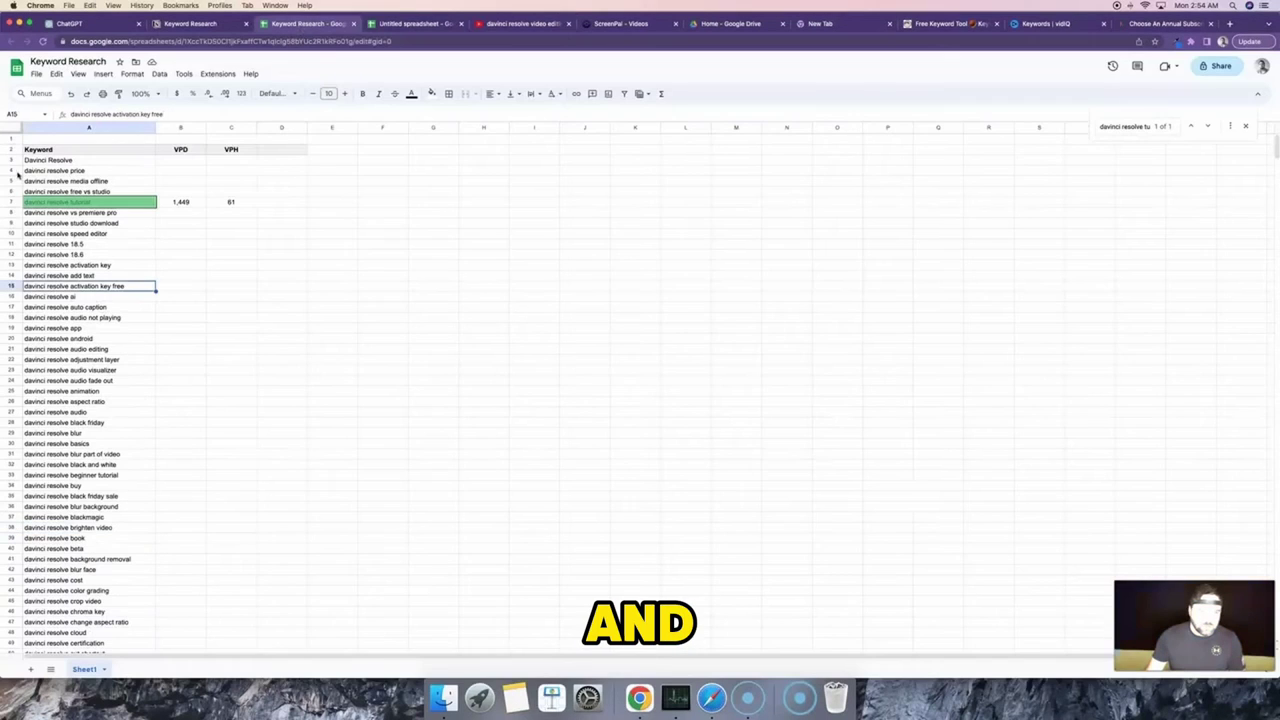
click(12, 181)
right_click(66, 183)
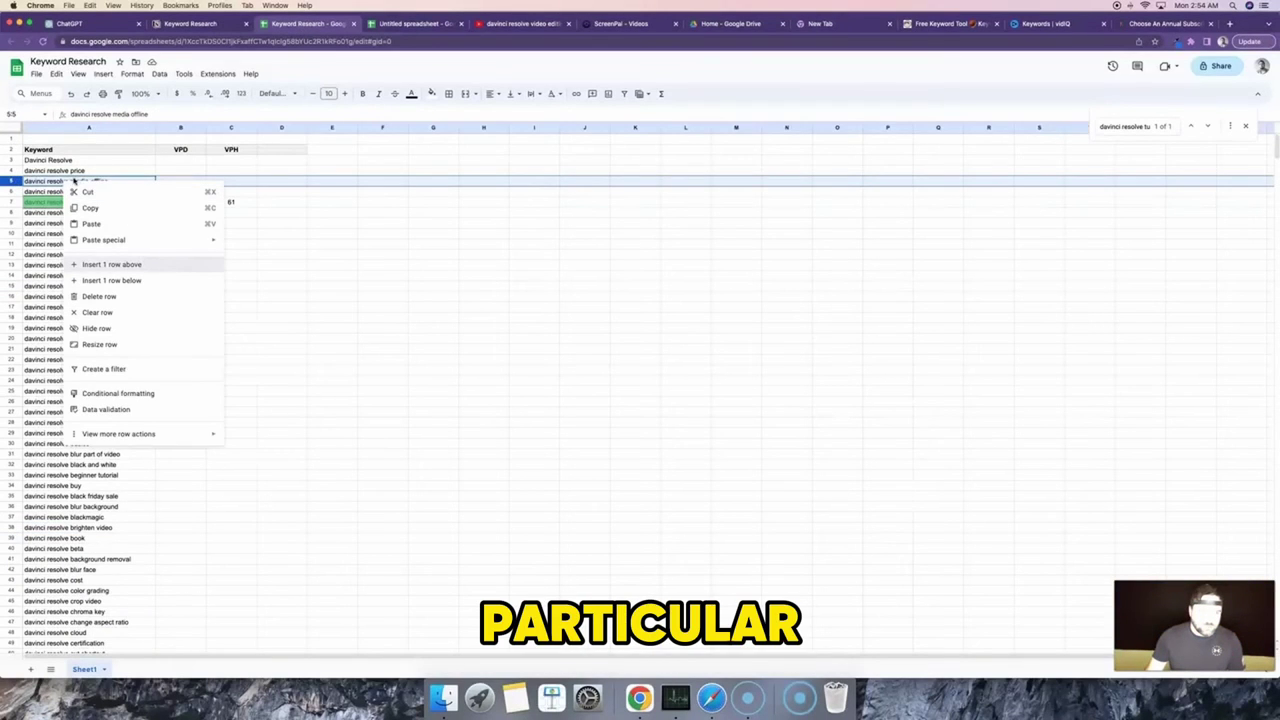
click(111, 264)
click(177, 181)
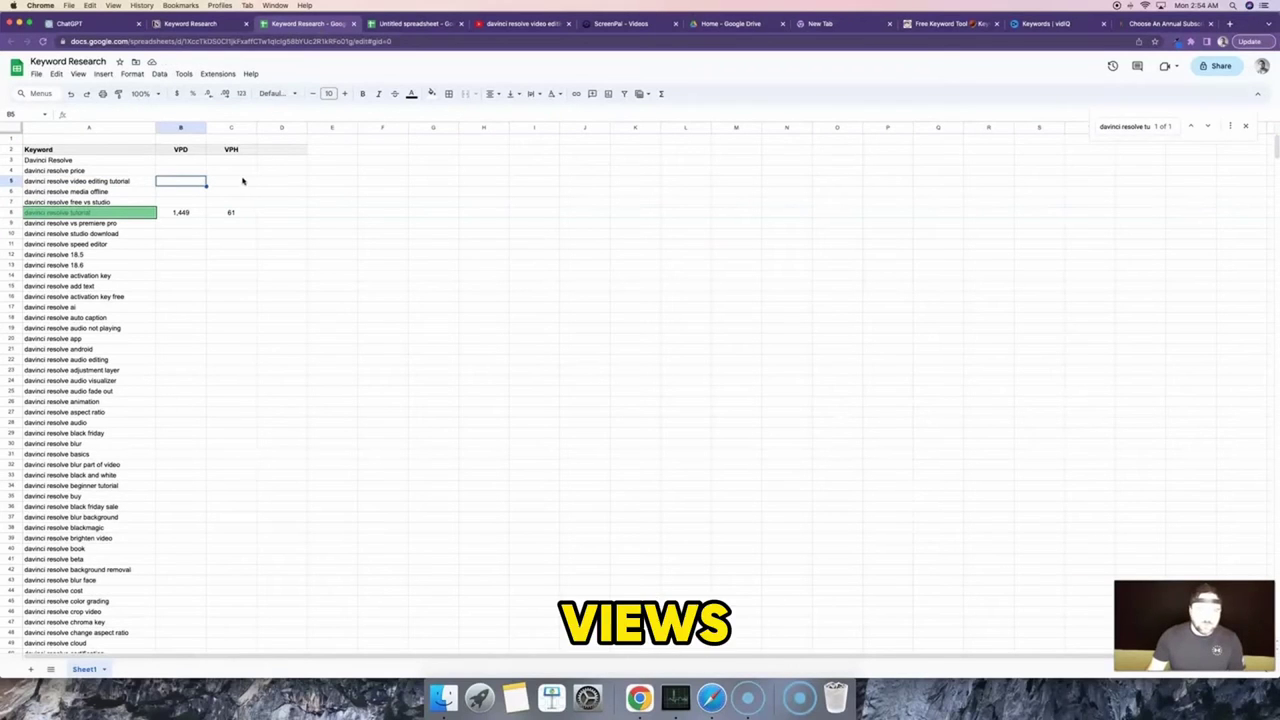
- Switch back to the YouTube results and check which videos target the video editing tutorial keyword
click(516, 24)
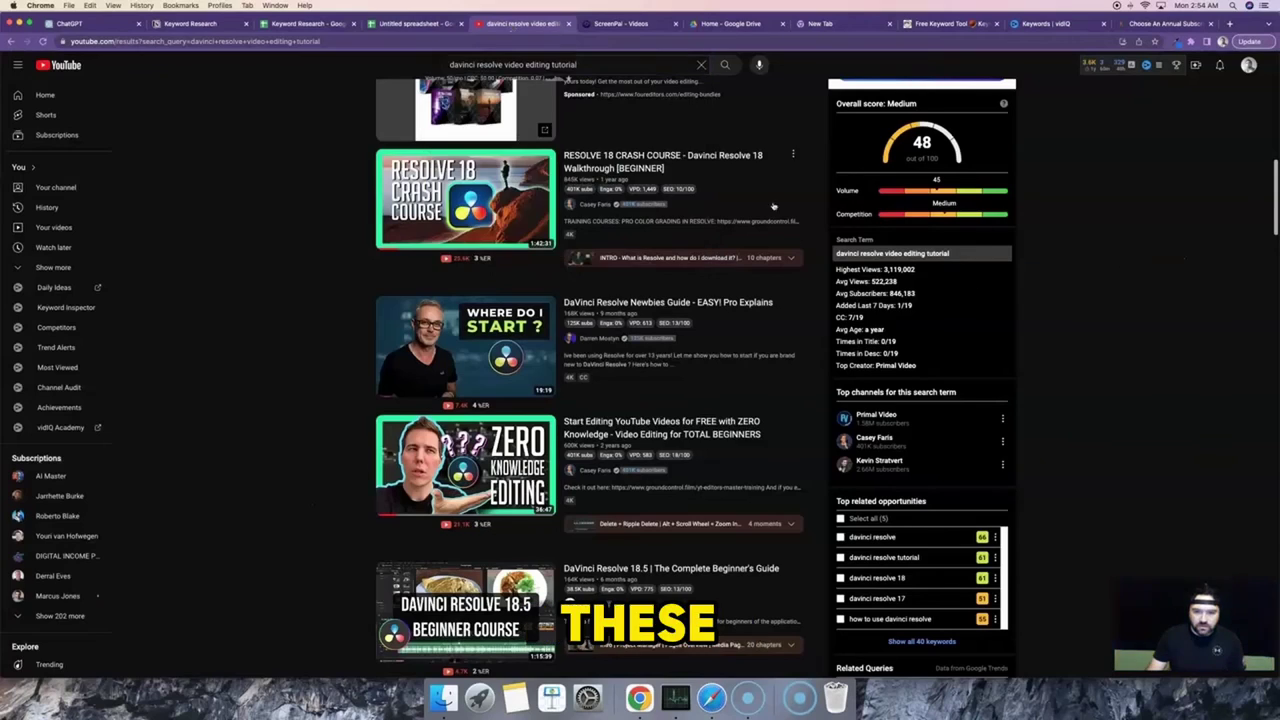
scroll(705, 360, down, 5)
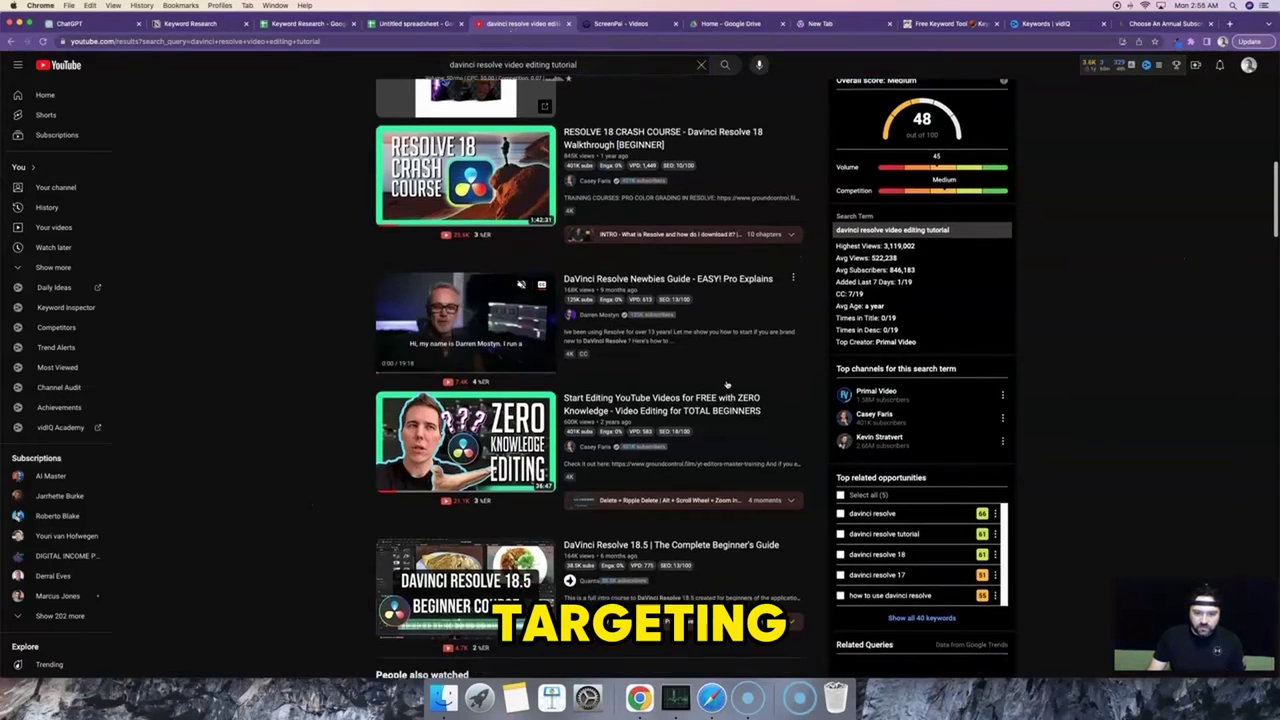
scroll(715, 379, up, 10)
- In the Keyword Research sheet, insert a column before VPD and title it "Search Volume"
click(292, 24)
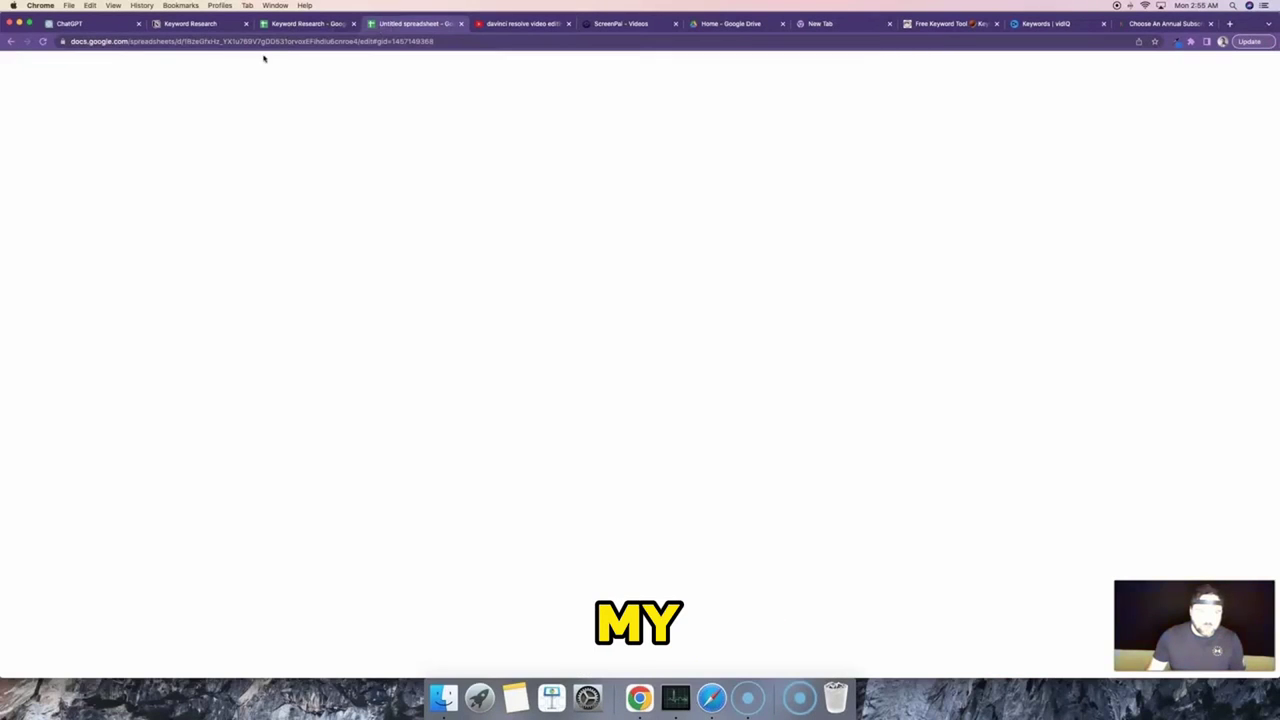
click(281, 24)
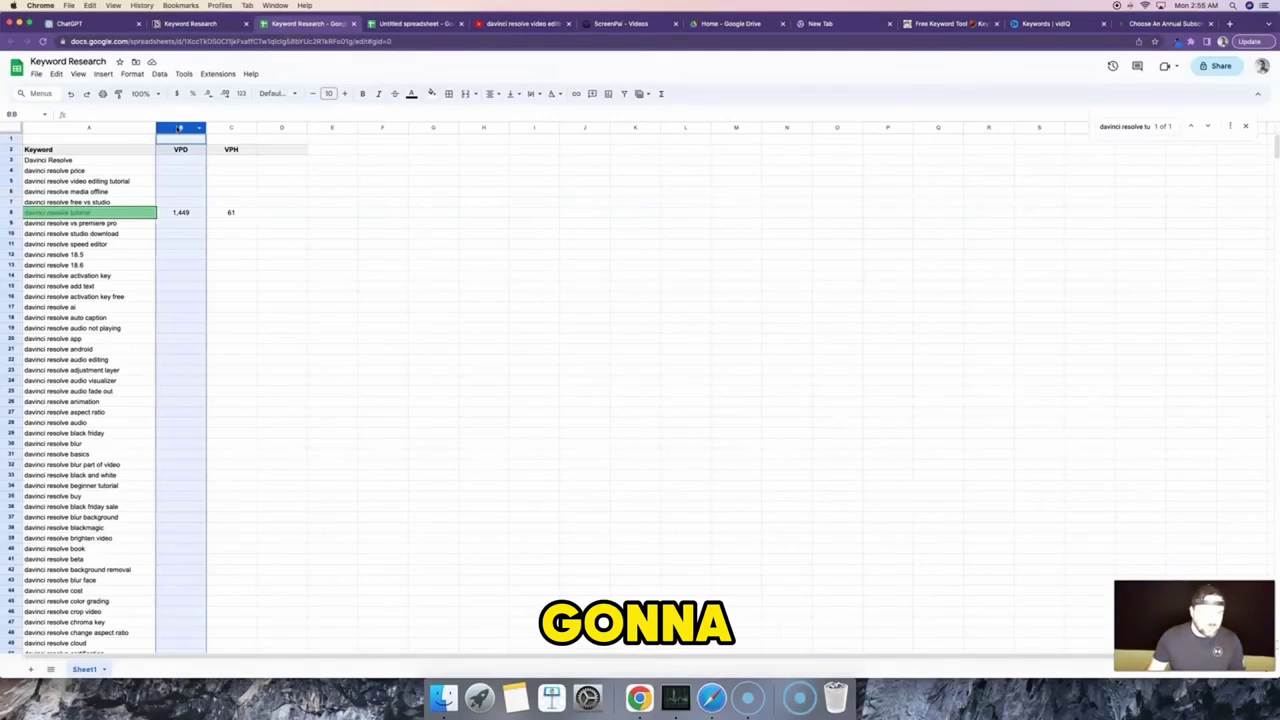
right_click(180, 128)
click(230, 210)
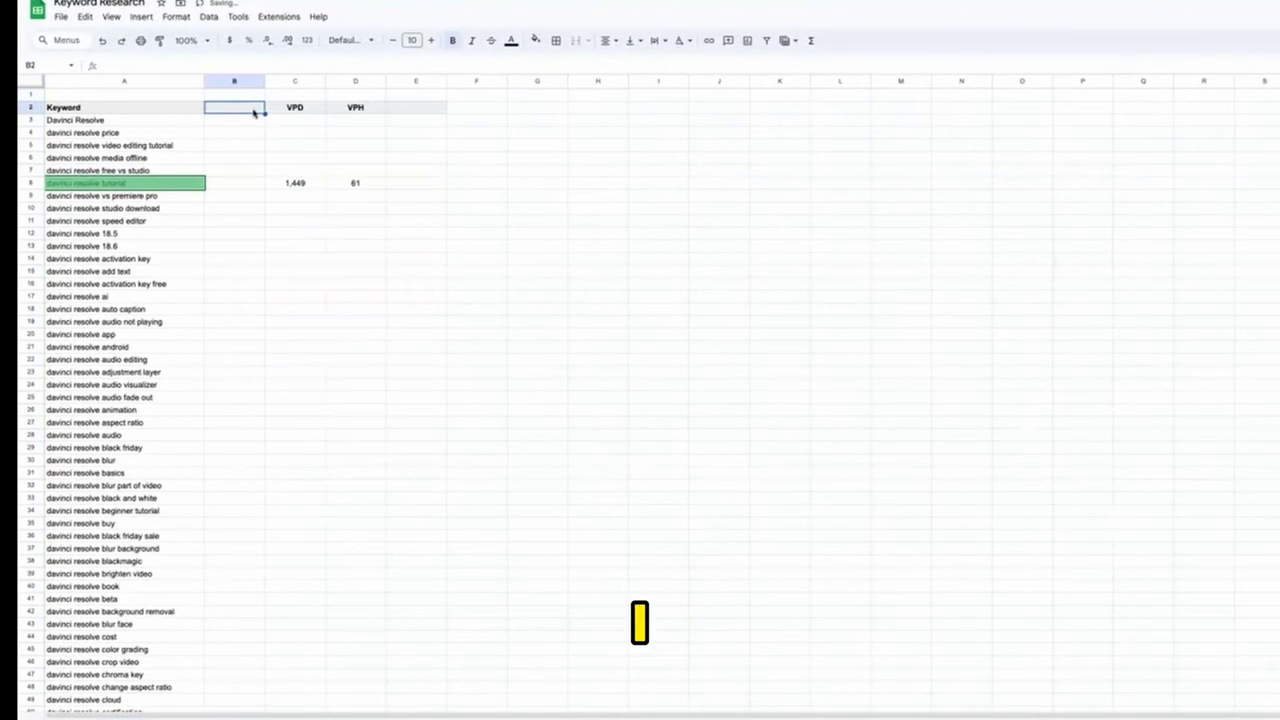
text($)
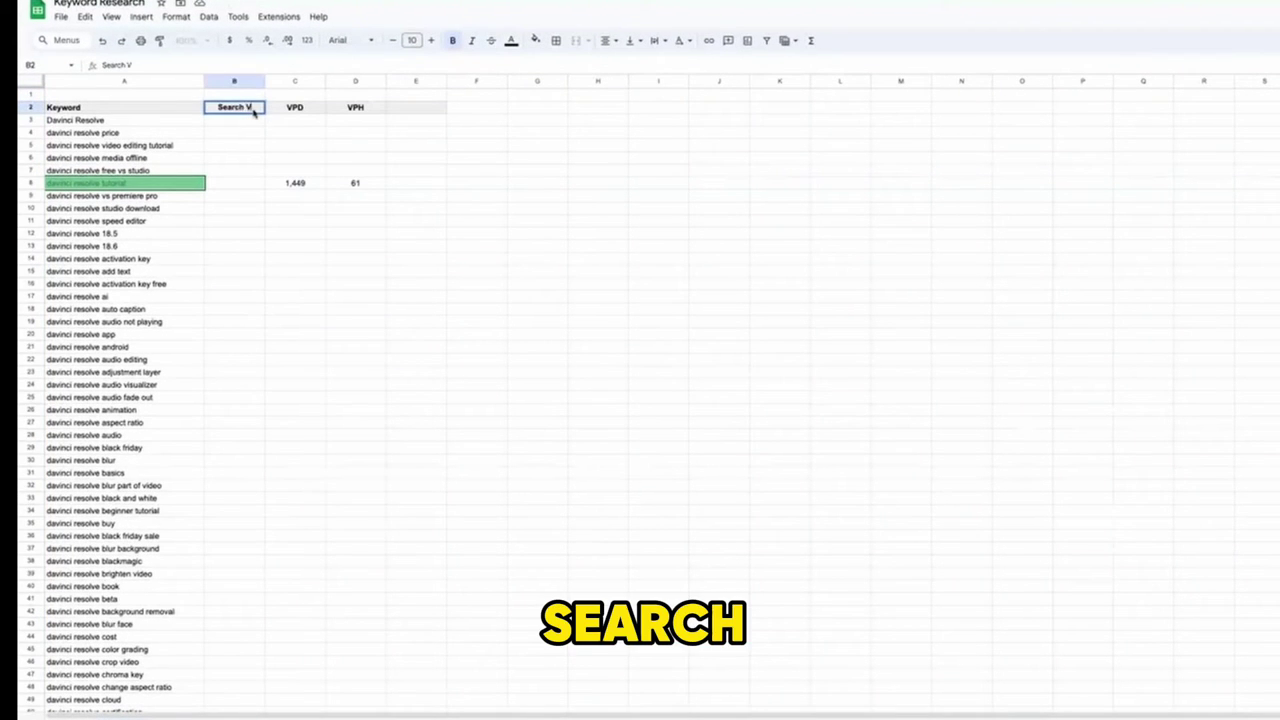
text(earch Volume)
- Enter 50 as the search volume for "davinci resolve video editing tutorial"
click(243, 182)
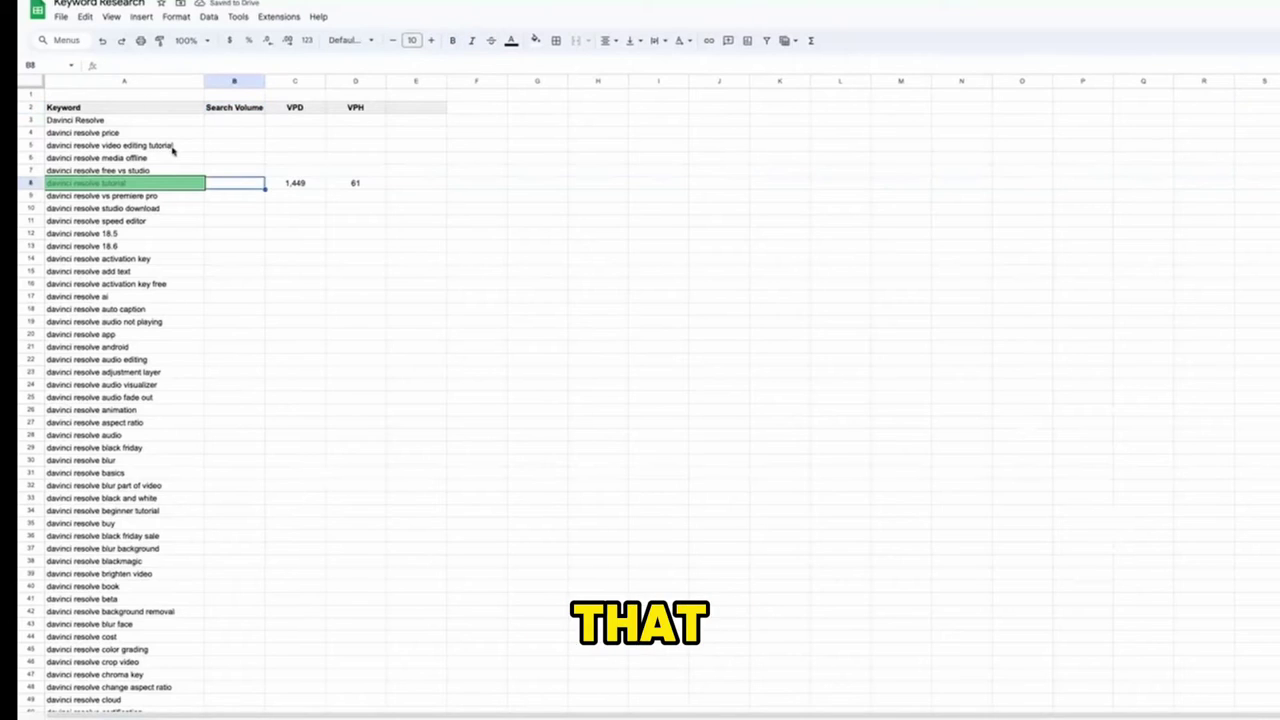
click(231, 146)
text(50)
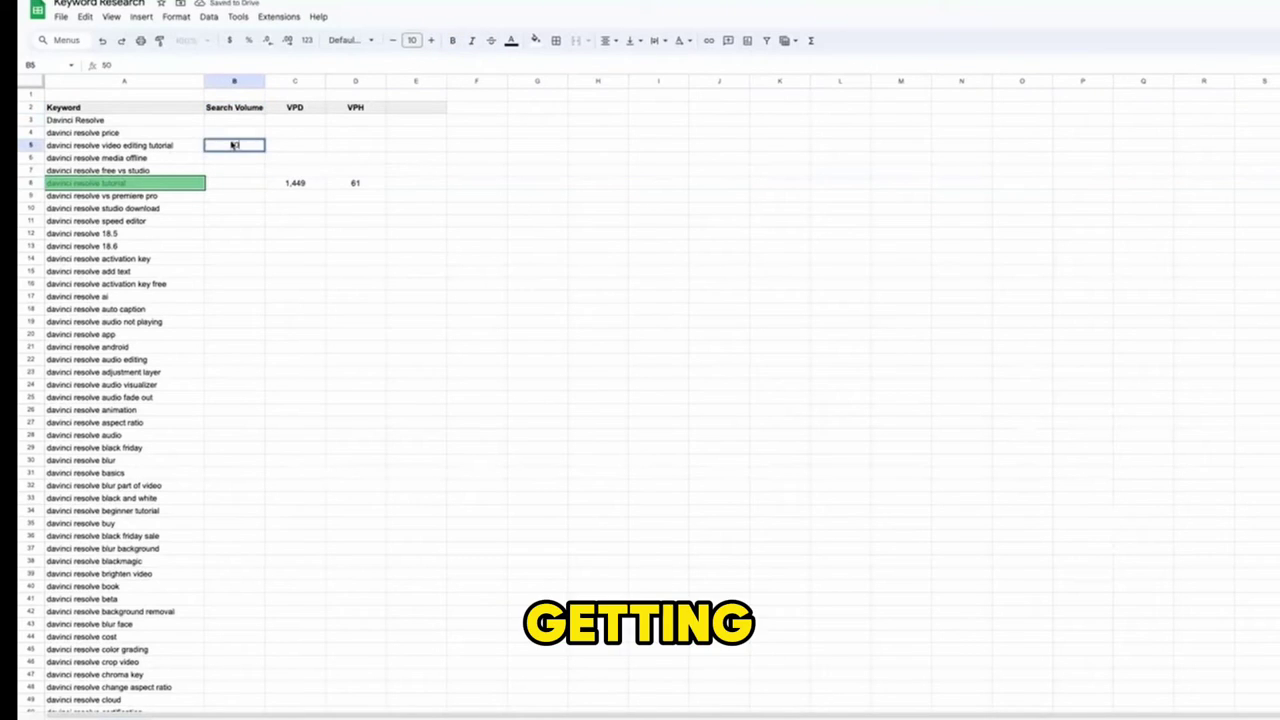
key(Return)
- Look up "davinci resolve tutorial" on YouTube and record its search volume as 6,600 in the Keyword Research sheet
click(112, 186)
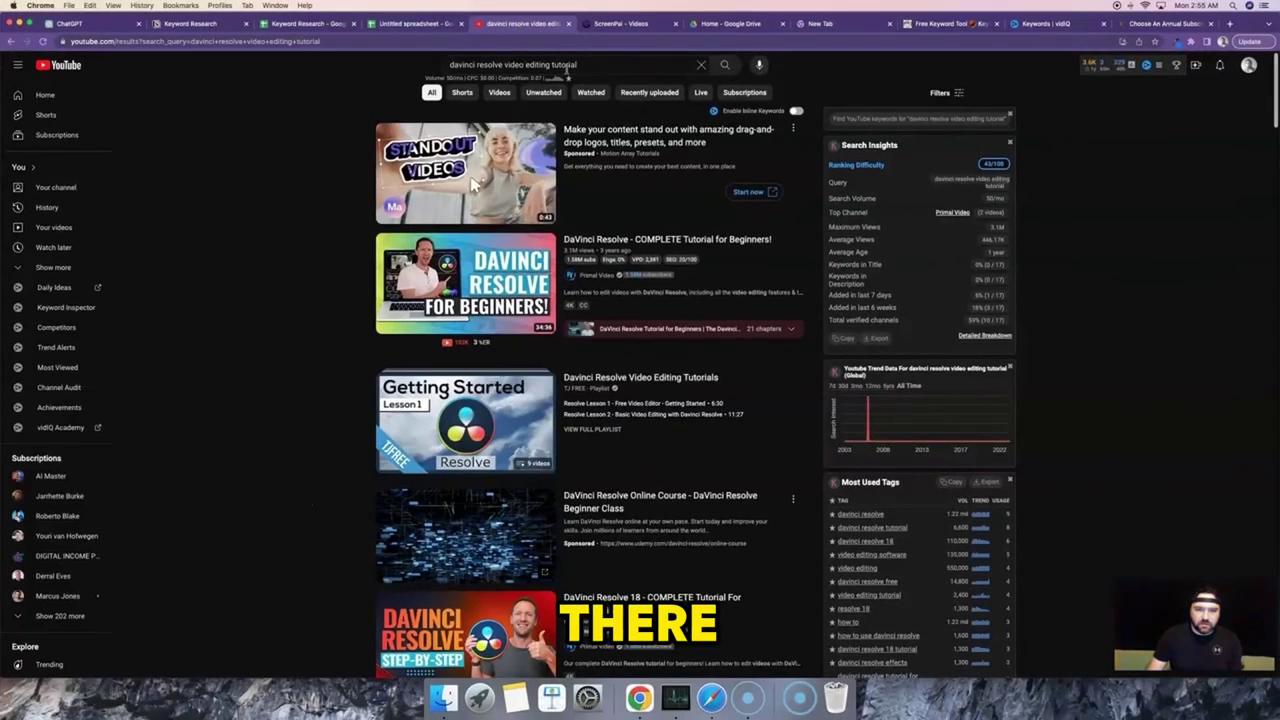
click(540, 64)
text(davinci resolve tutorial)
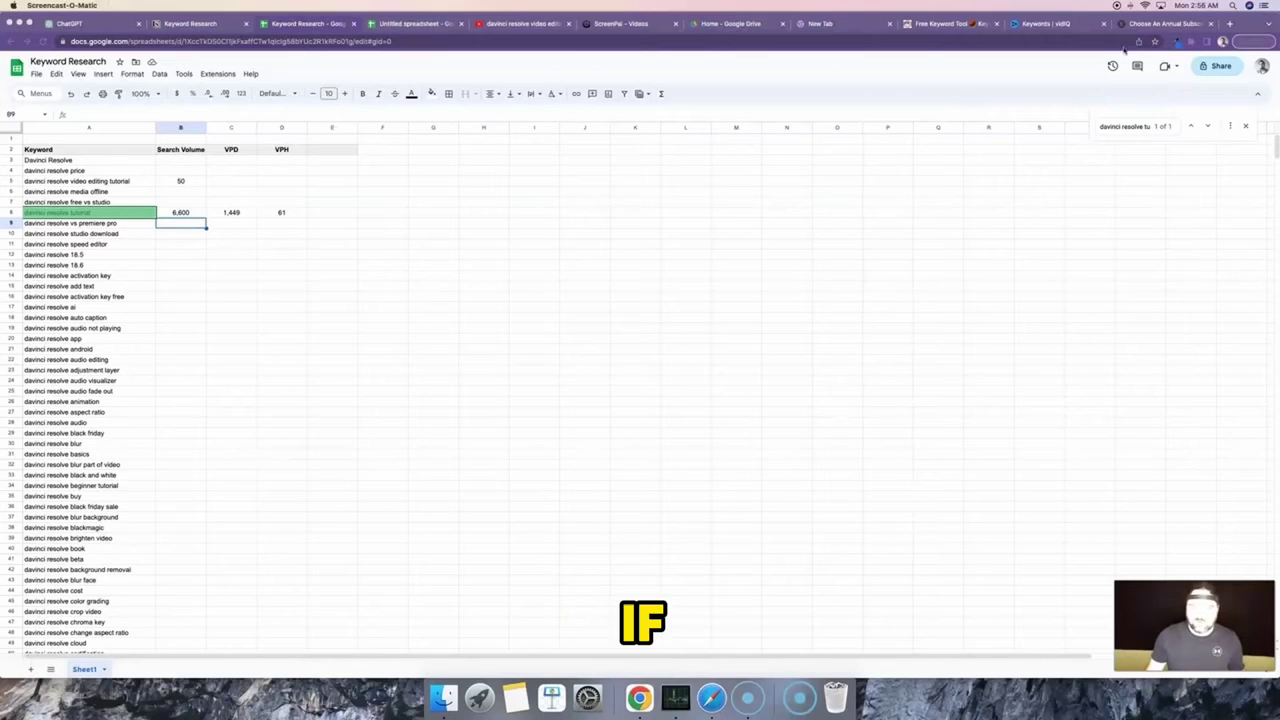
- Switch to vidIQ, search its keyword tool for "leonardo ai" and show the matching terms
click(1046, 23)
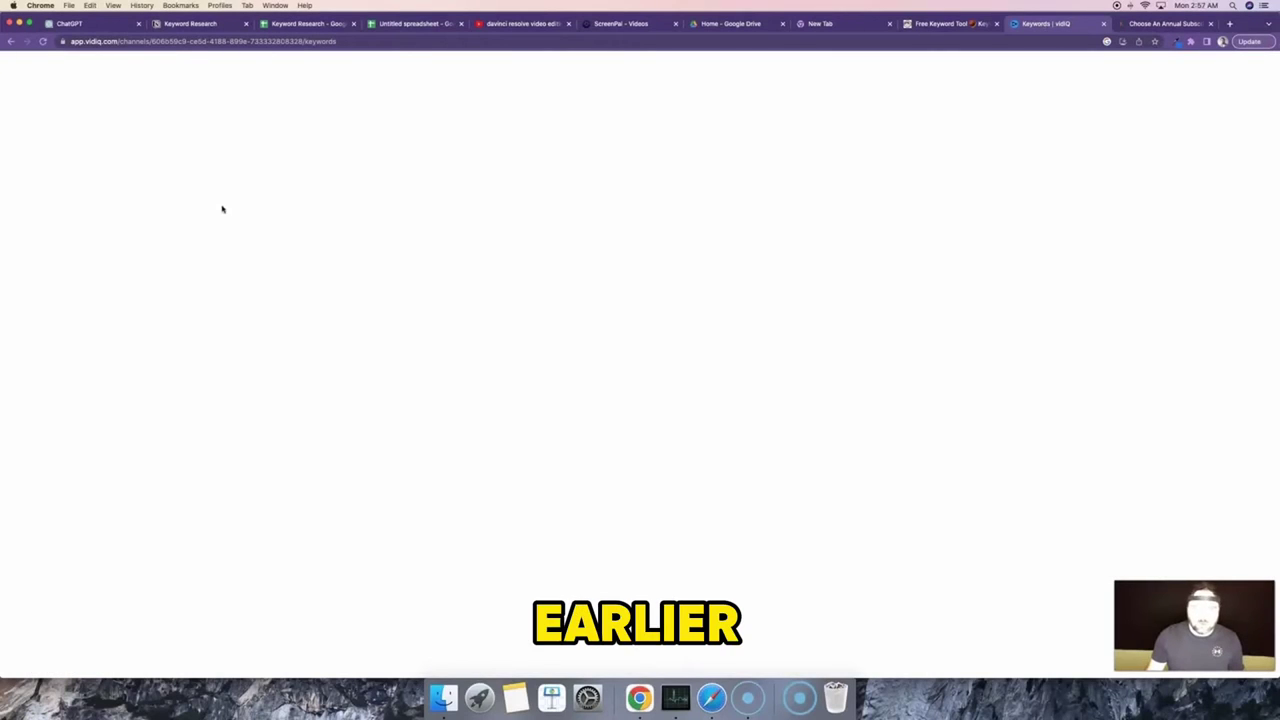
click(219, 137)
text(da)
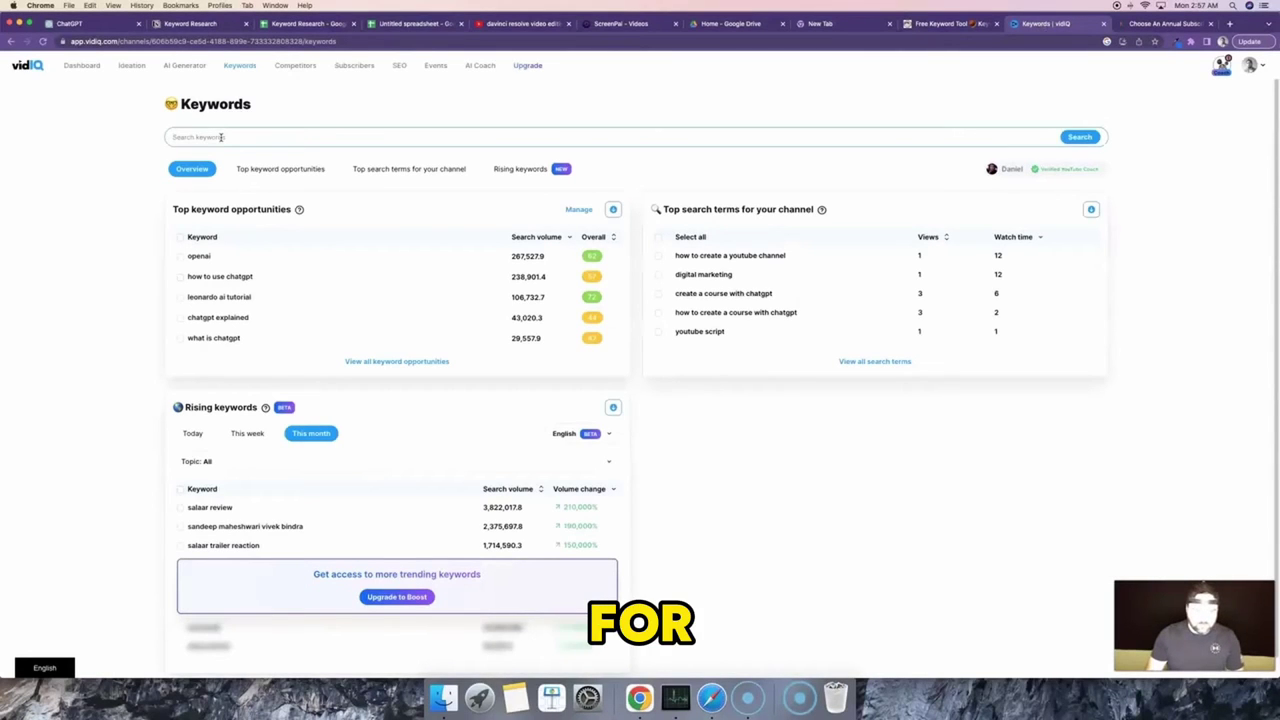
text(leonardo ai)
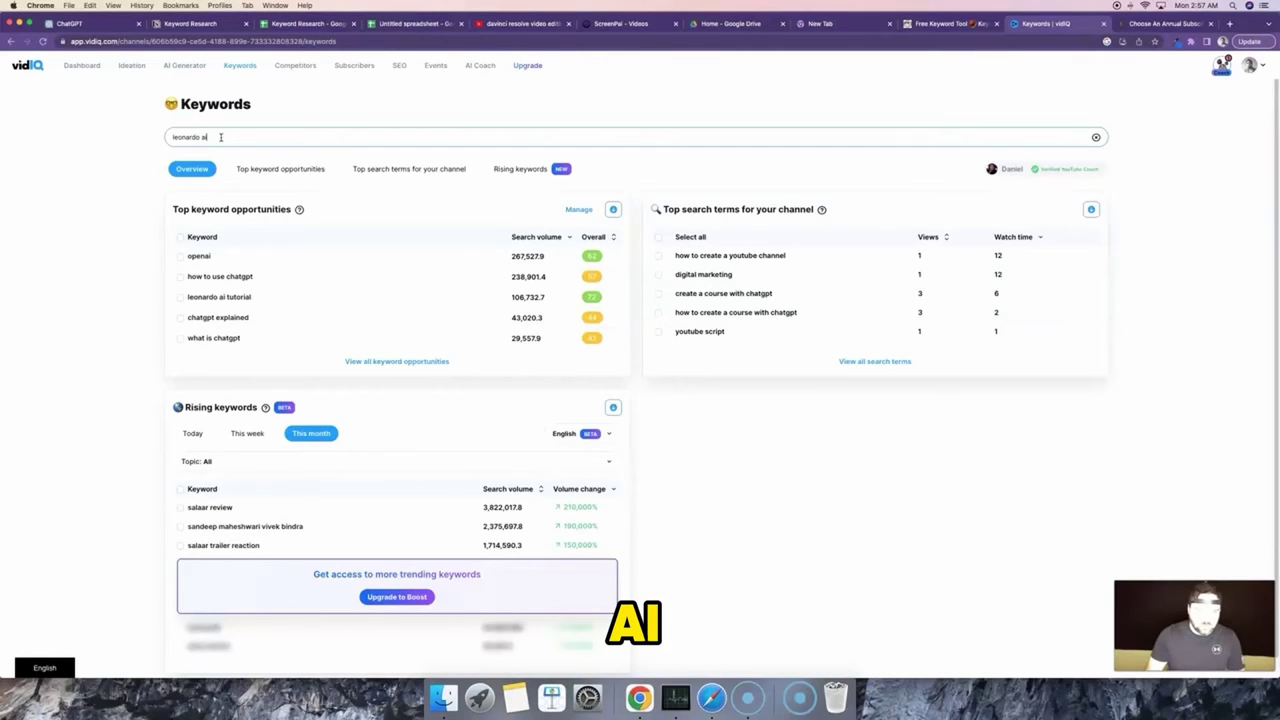
key(Return)
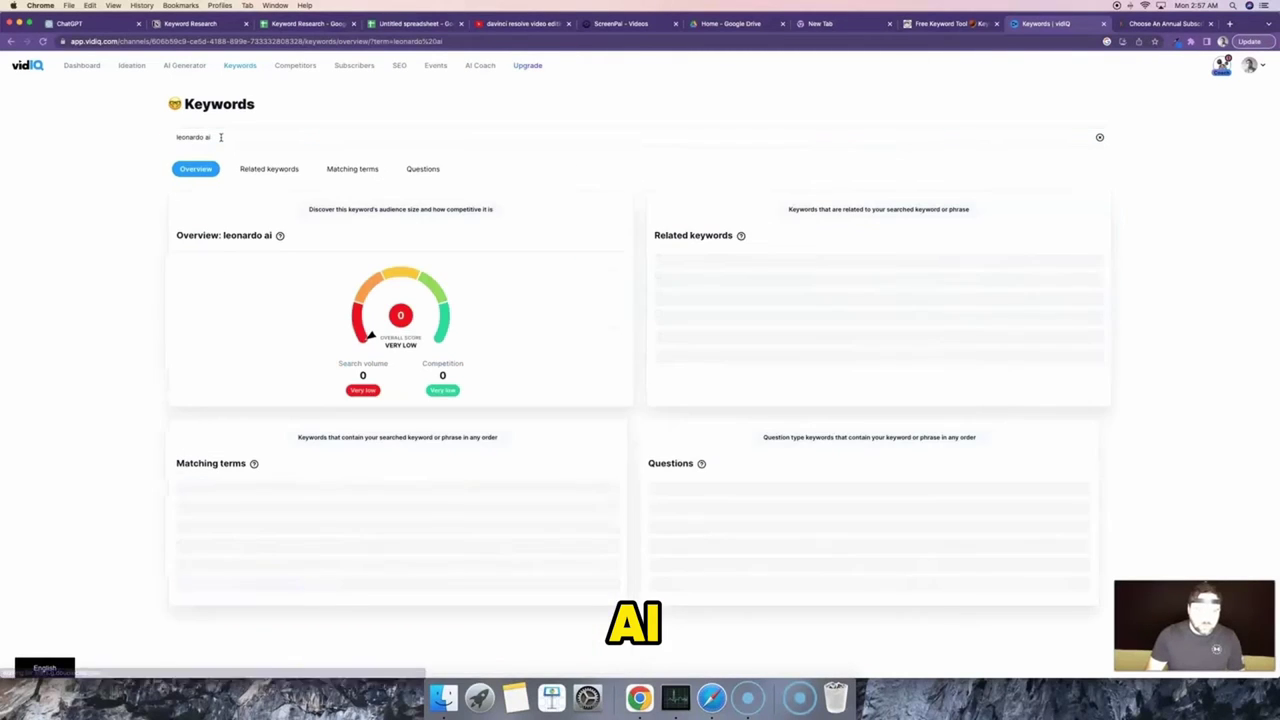
click(348, 168)
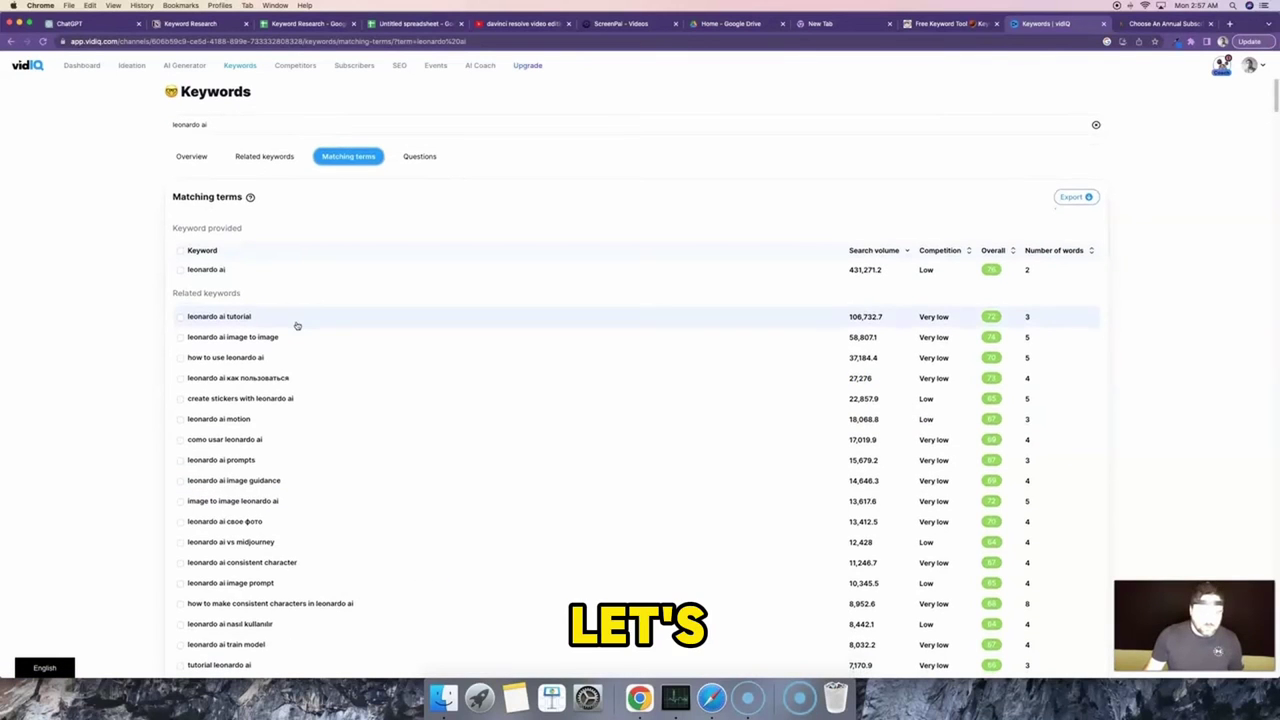
- Open the related keyword "leonardo ai image prompt" and show its matching terms
scroll(306, 331, down, 5)
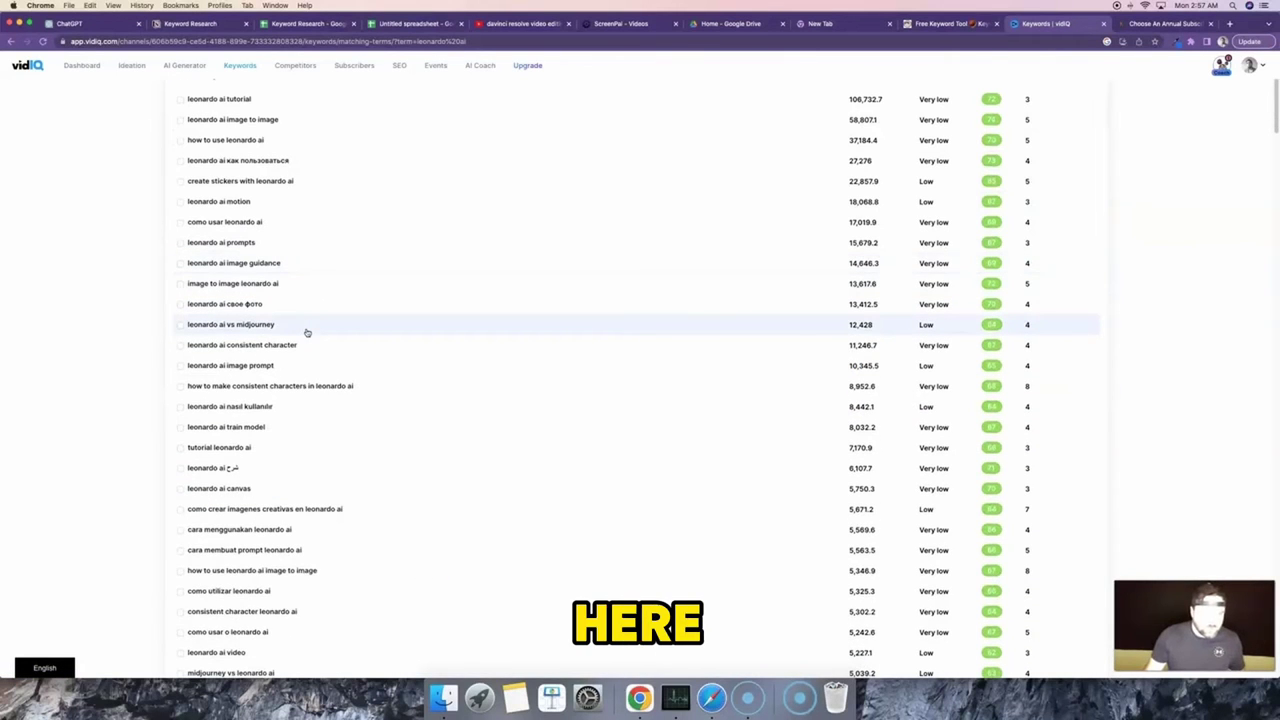
scroll(229, 329, down, 1)
click(229, 329)
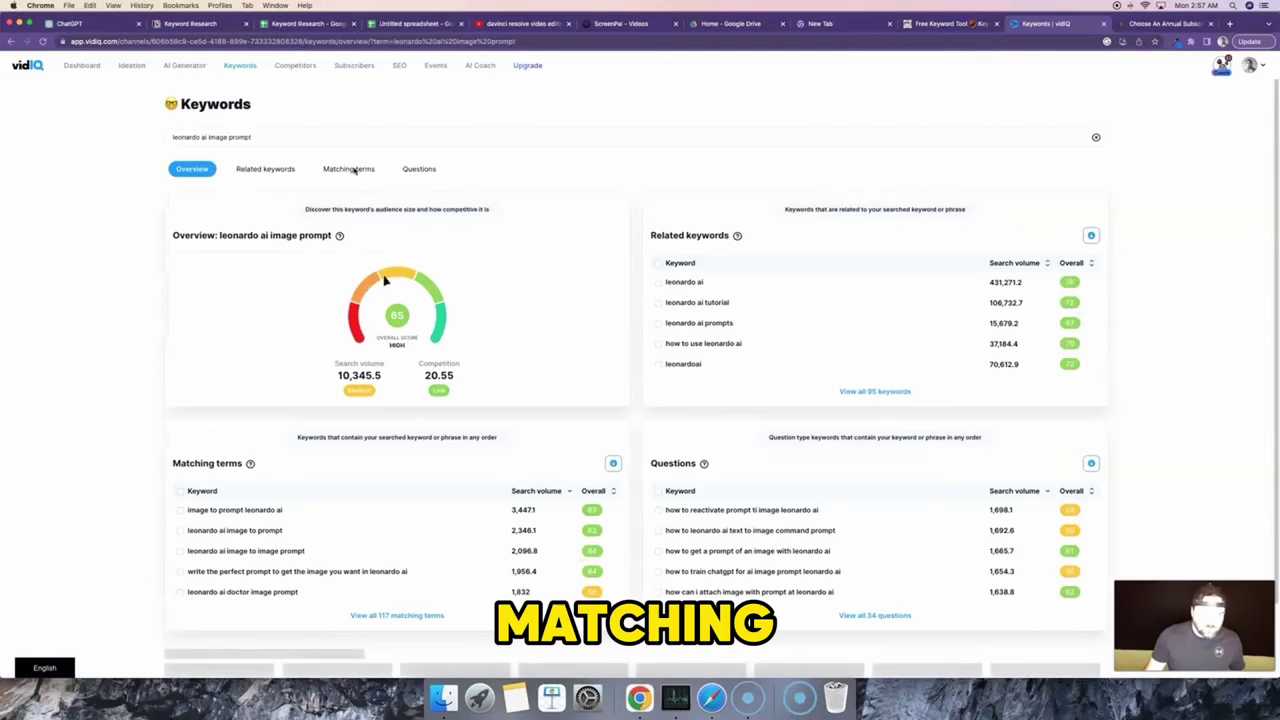
click(340, 169)
- Browse the matching terms and open the overview of "leonardo ai image to image prompt"
scroll(420, 372, down, 2)
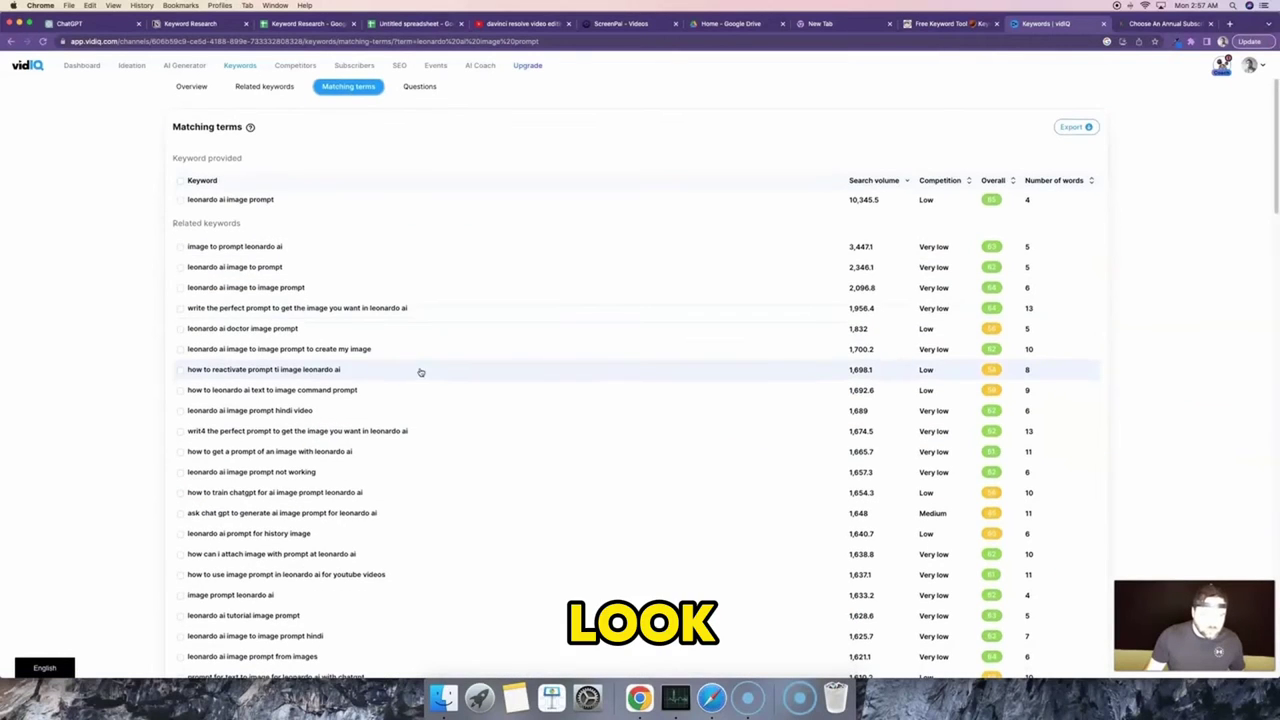
scroll(420, 372, down, 1)
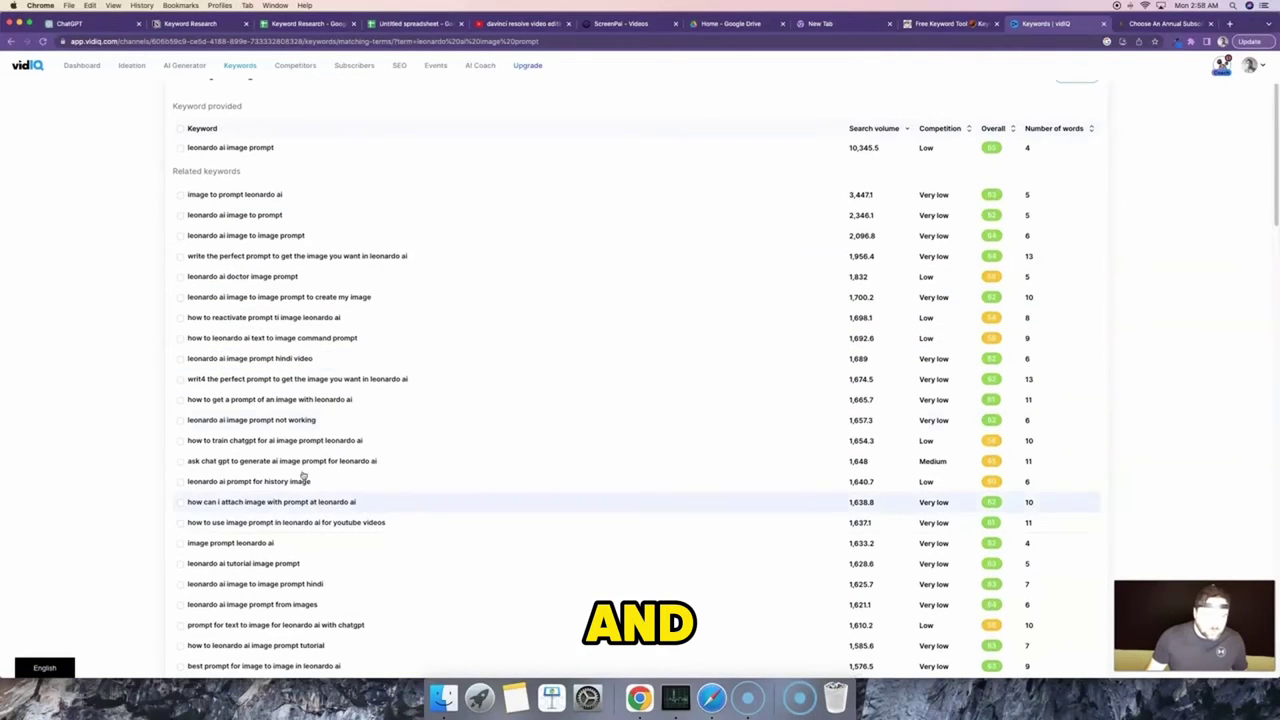
click(236, 237)
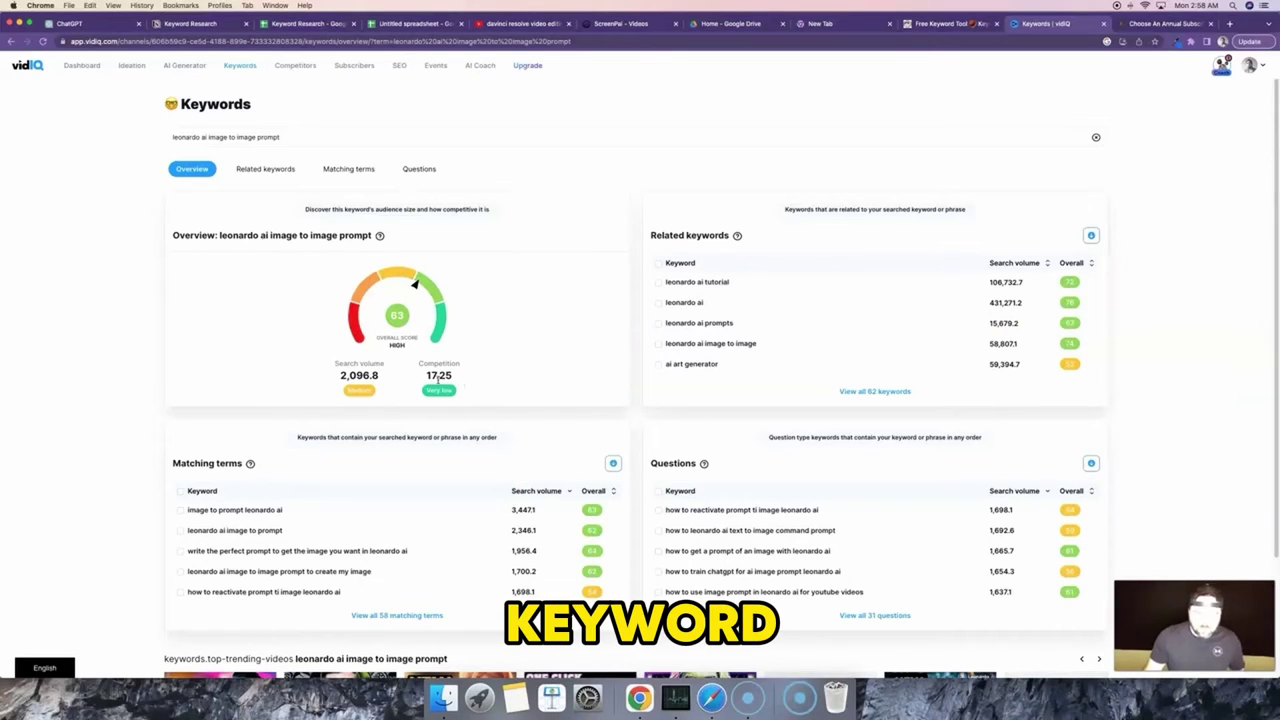
- Copy the keyword "leonardo ai image to image prompt" from vidIQ and search YouTube for it
click(308, 133)
key(super+a)
key(super+c)
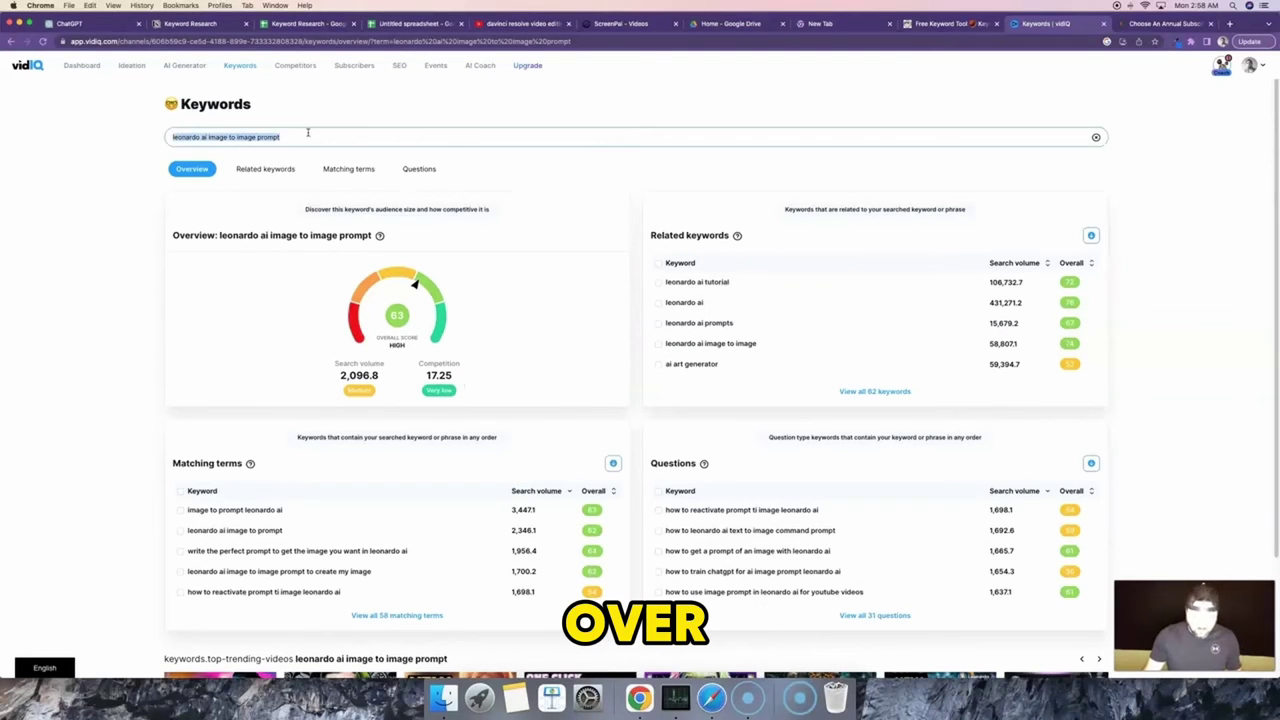
click(521, 23)
click(560, 65)
key(super+v)
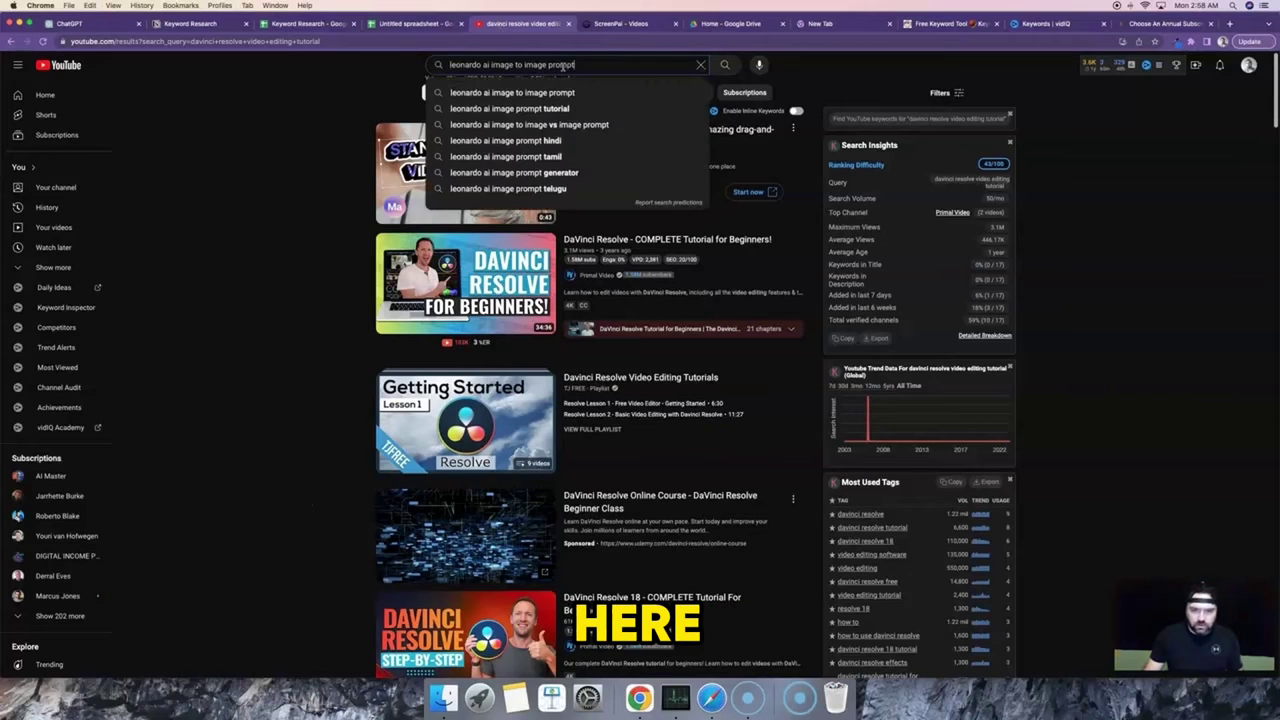
key(Return)
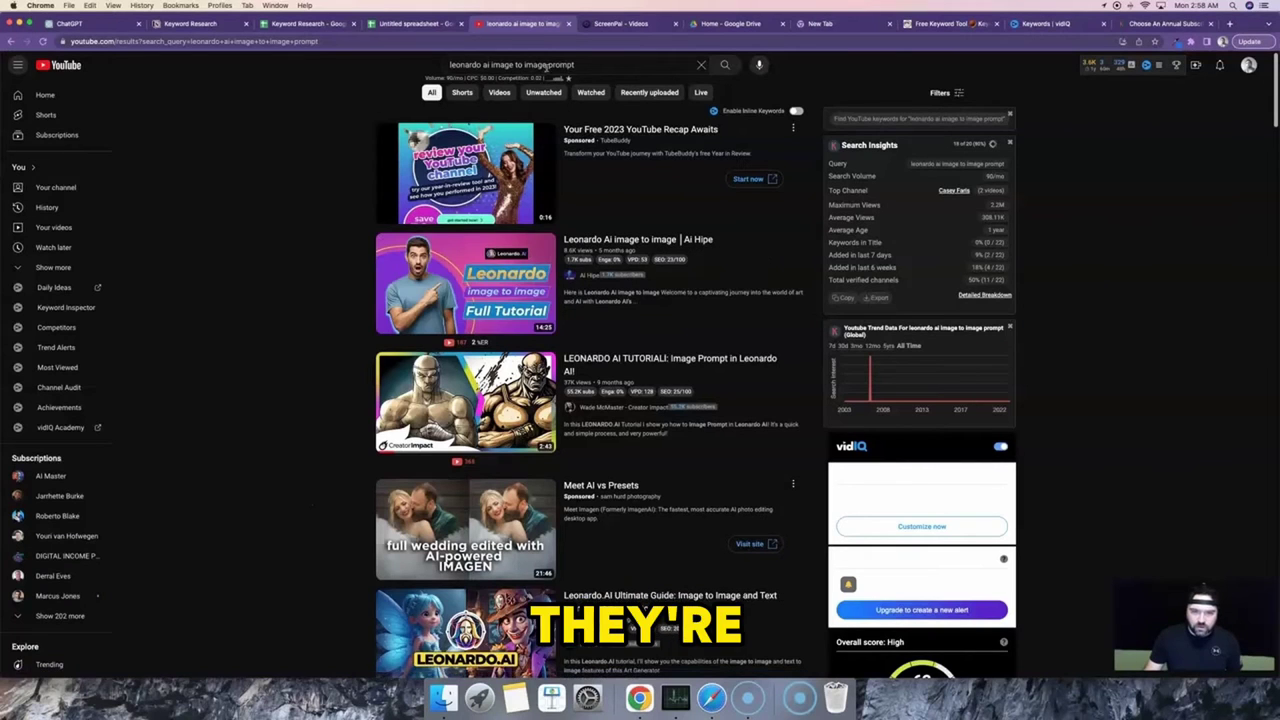
- Examine the "leonardo ai image to image prompt" results for exact title matches, channel sizes, views per day and search volume
drag(580, 64, 446, 64)
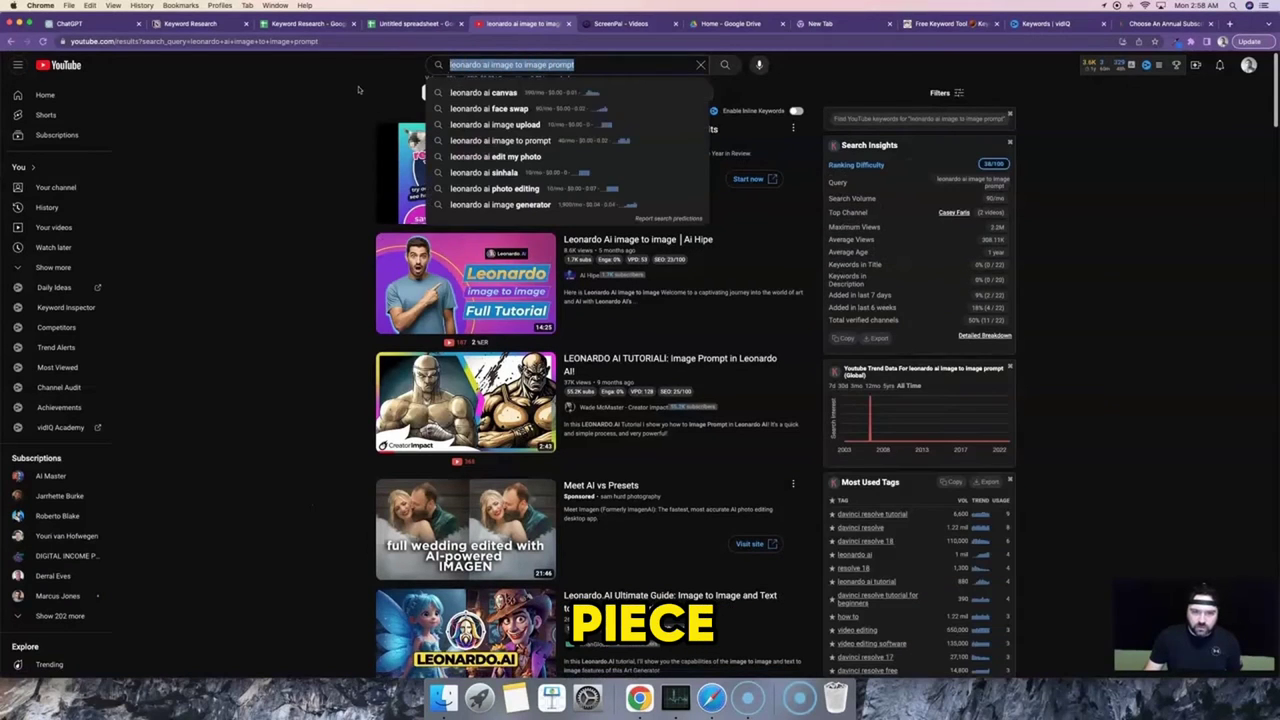
click(738, 254)
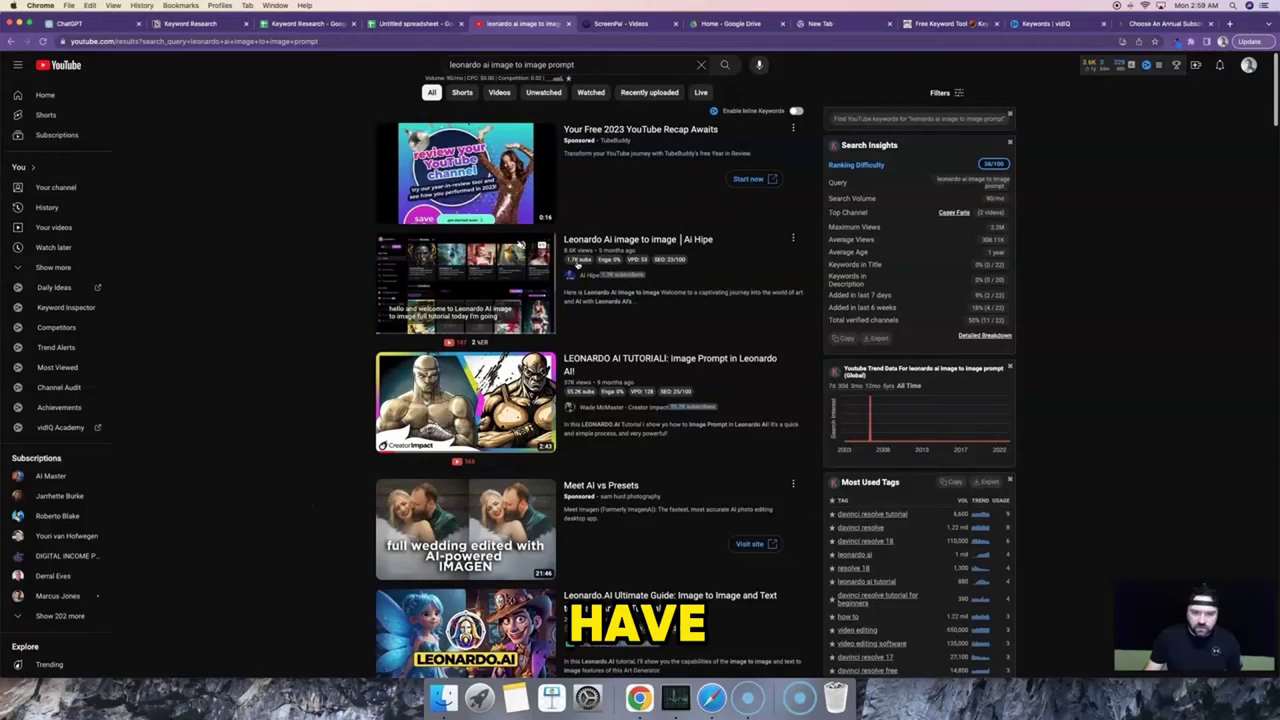
mouse_move(576, 264)
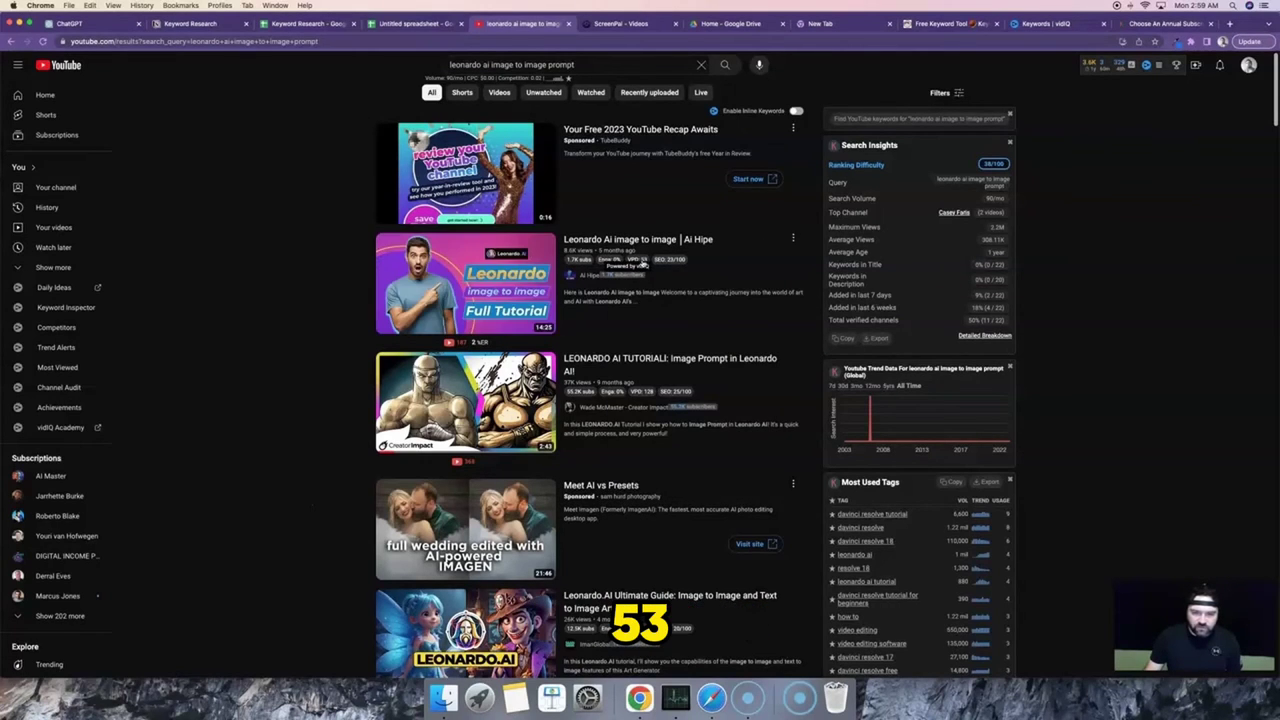
scroll(780, 240, down, 2)
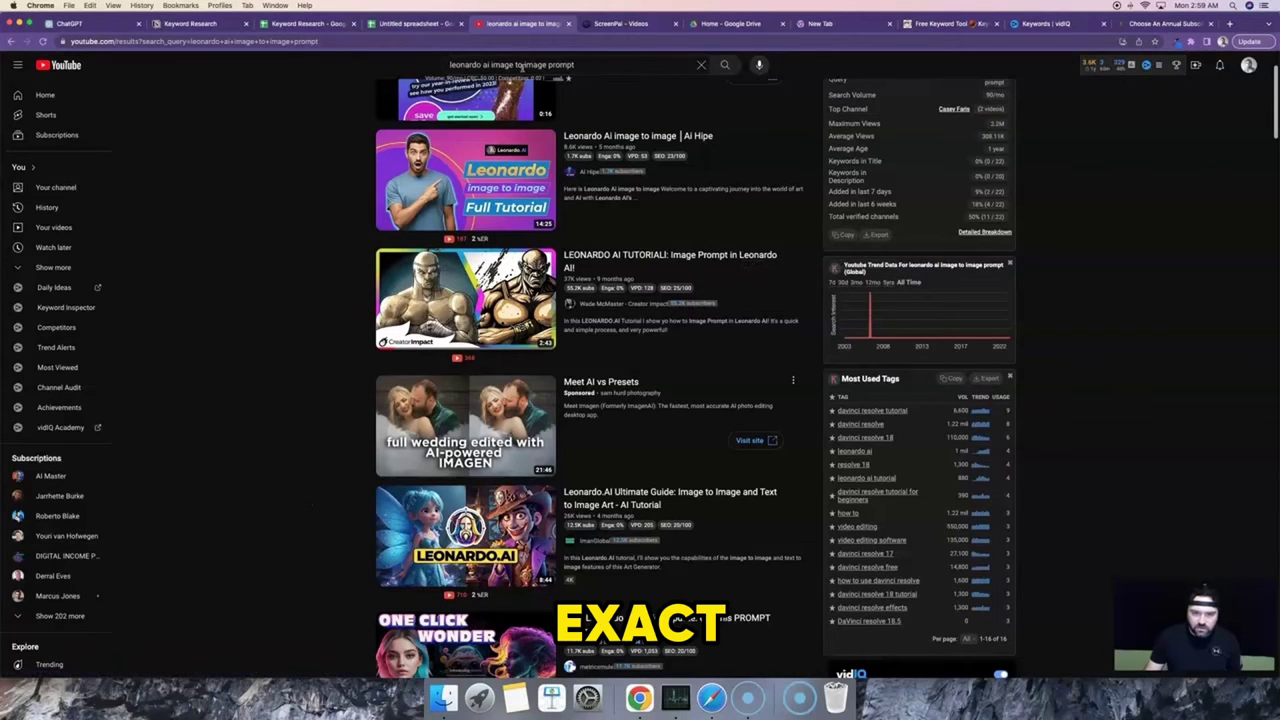
scroll(700, 262, down, 1)
mouse_move(585, 243)
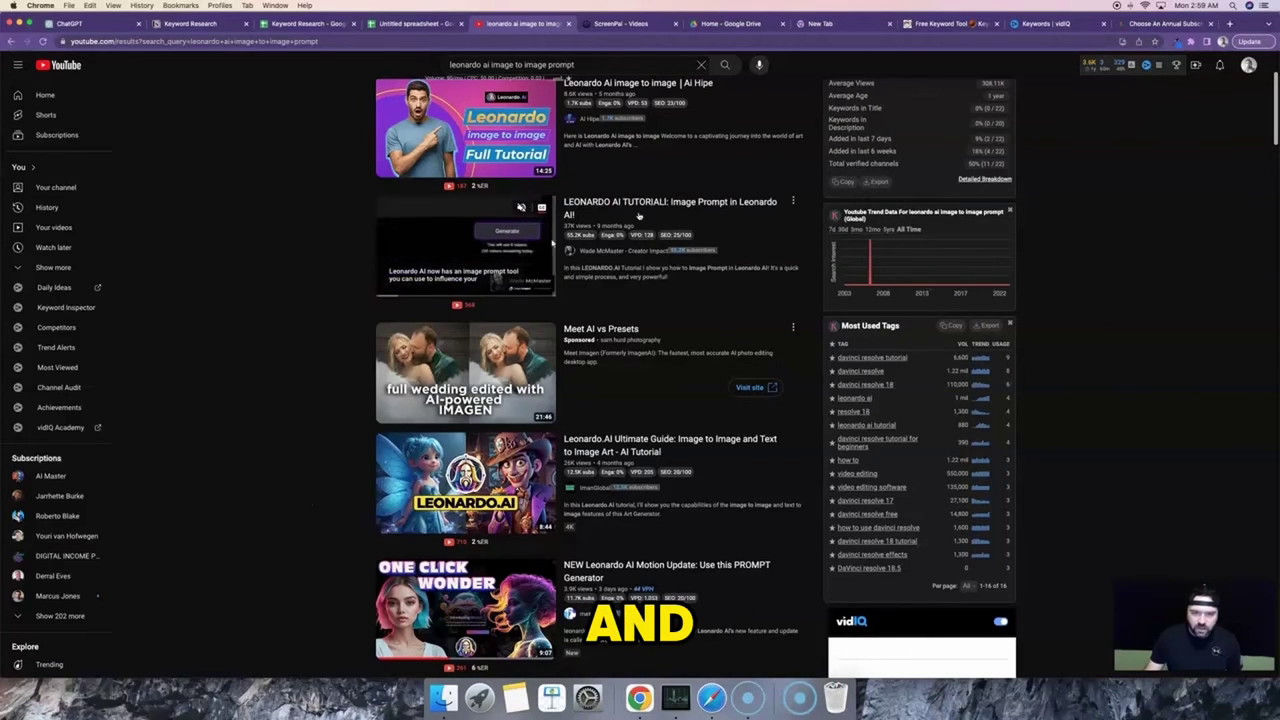
scroll(717, 278, down, 1)
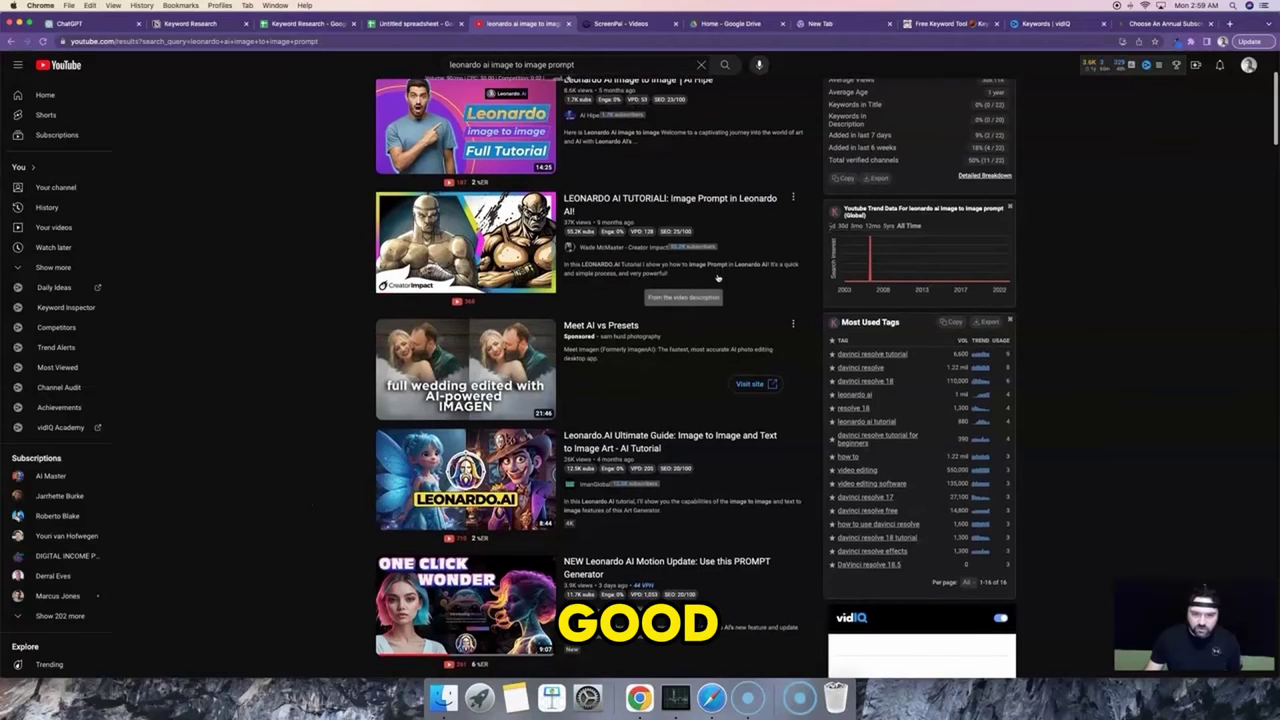
scroll(717, 278, down, 5)
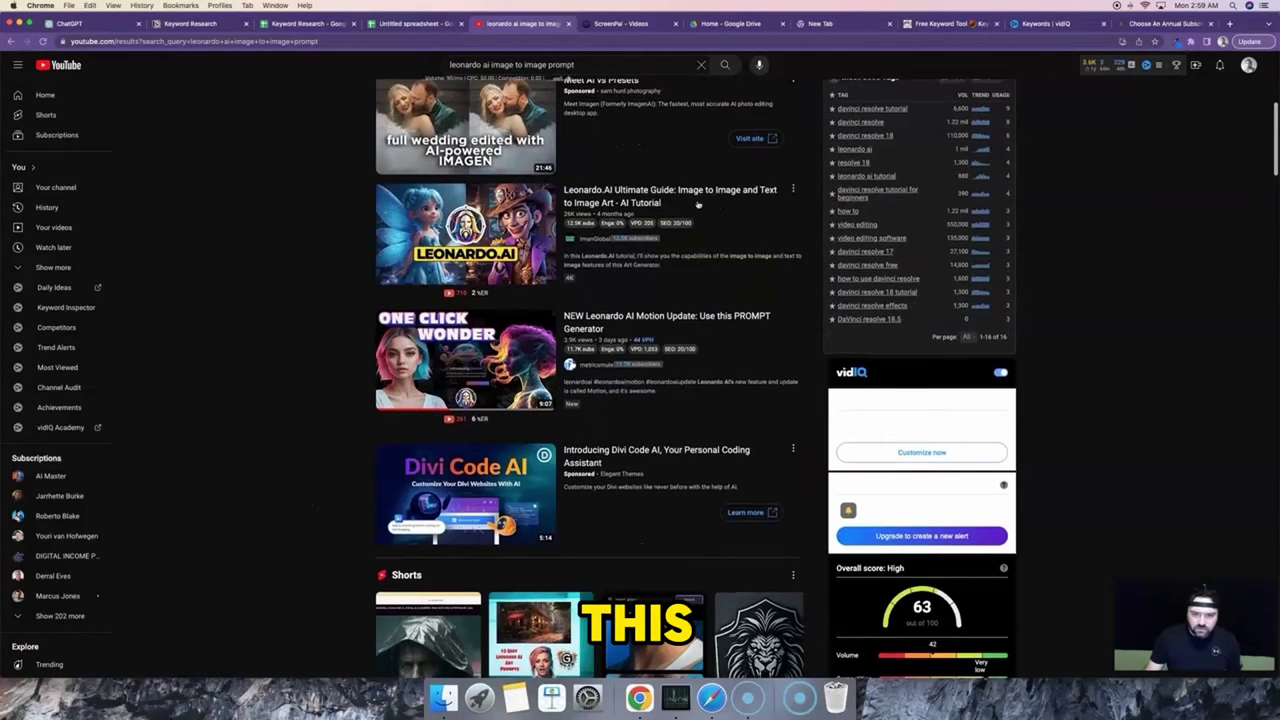
mouse_move(698, 204)
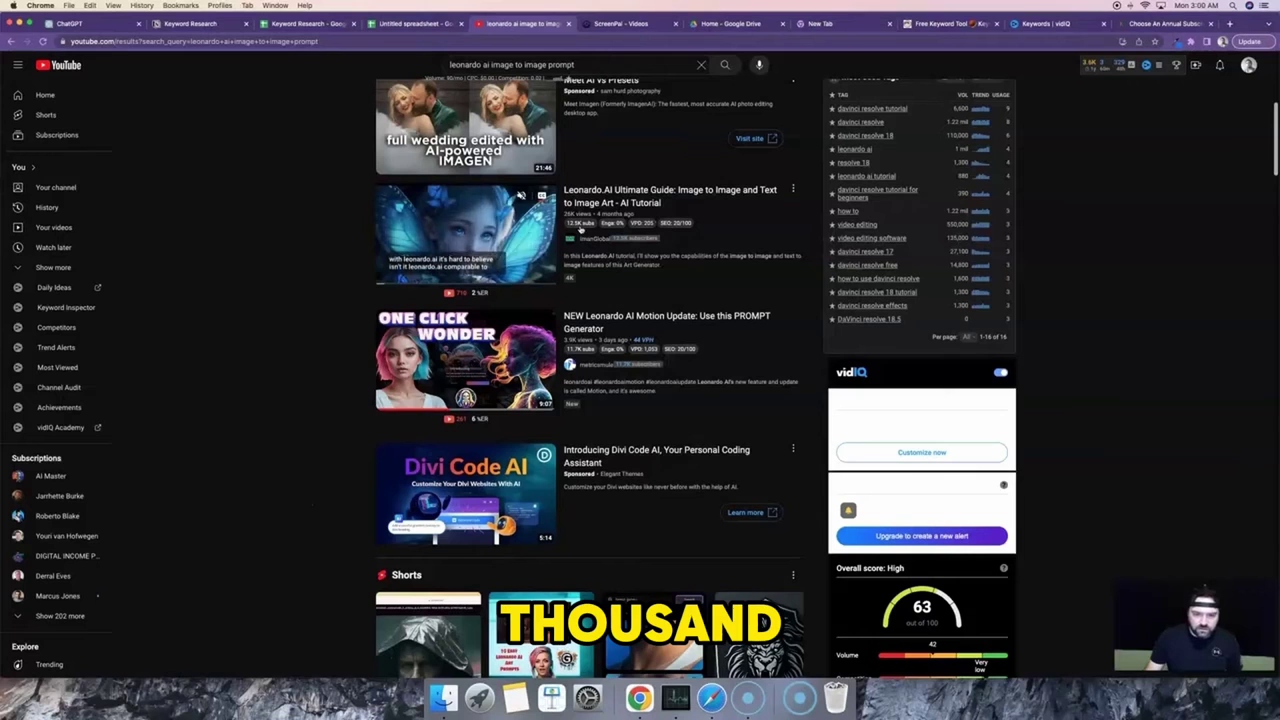
scroll(700, 270, down, 2)
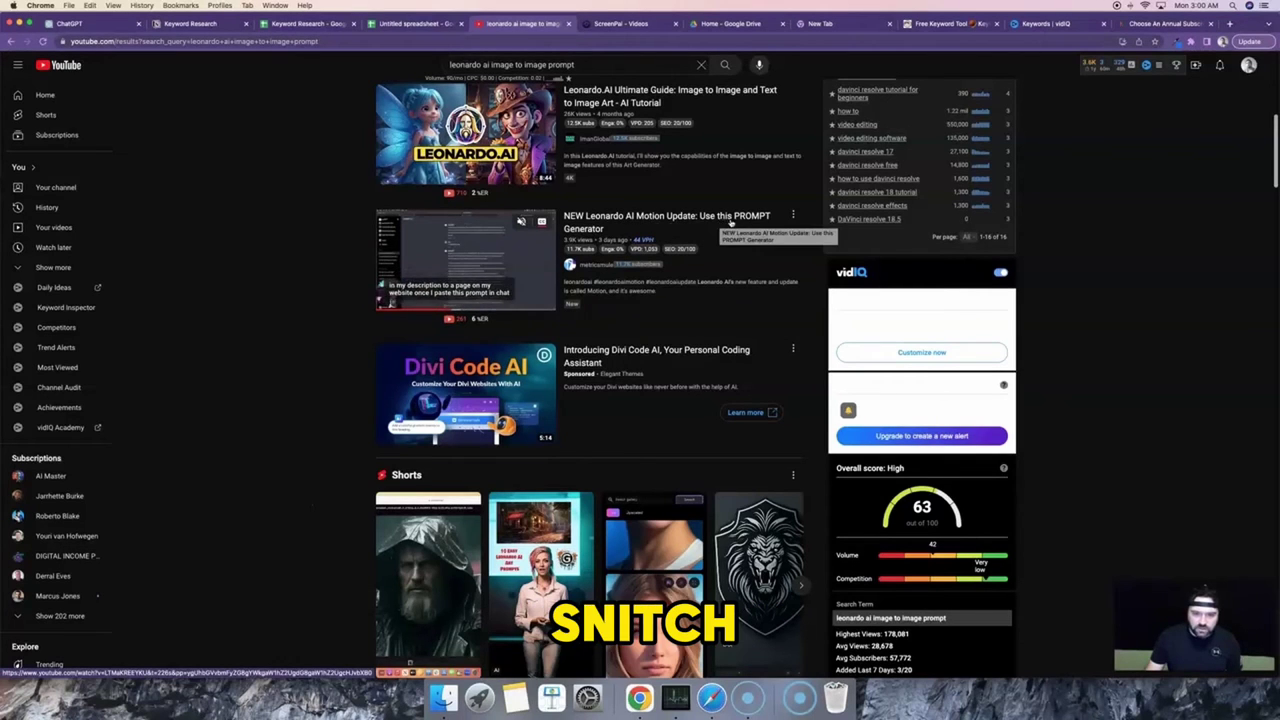
scroll(731, 224, up, 5)
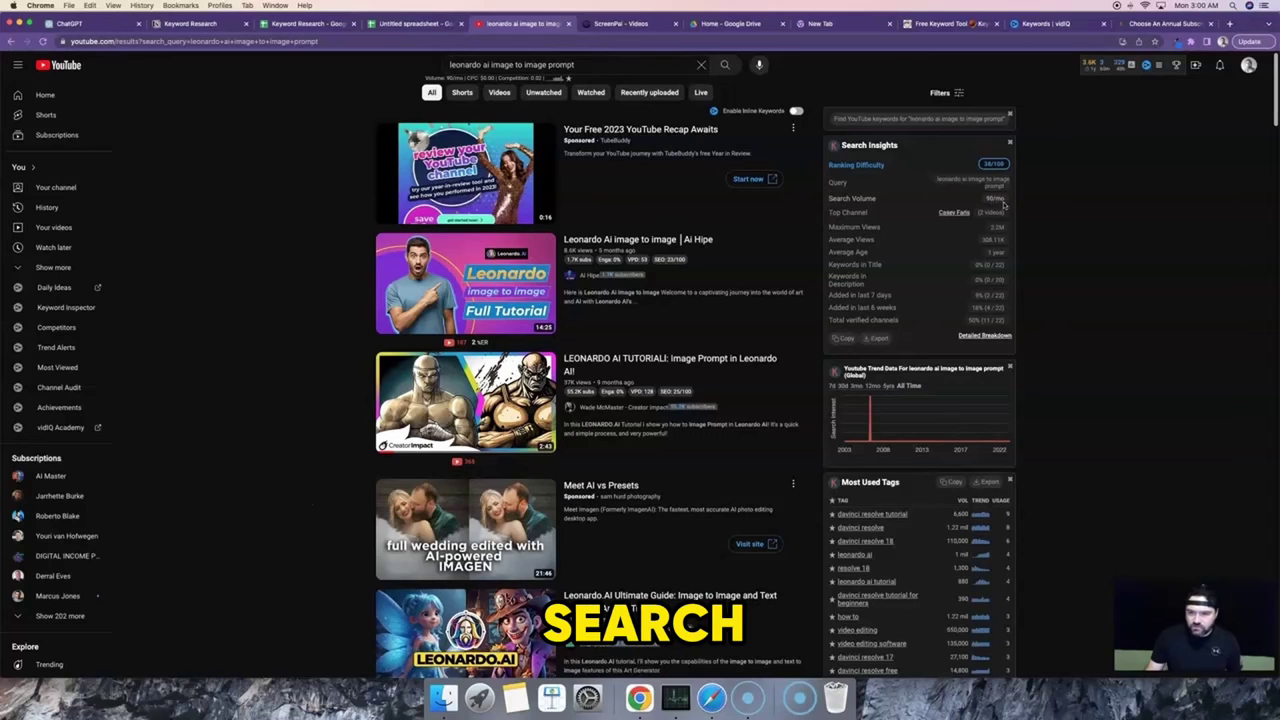
- Copy "leonardo ai image to image prompt" from the YouTube search into cell A137 of the Keyword Research sheet, below the DaVinci Resolve list
click(588, 66)
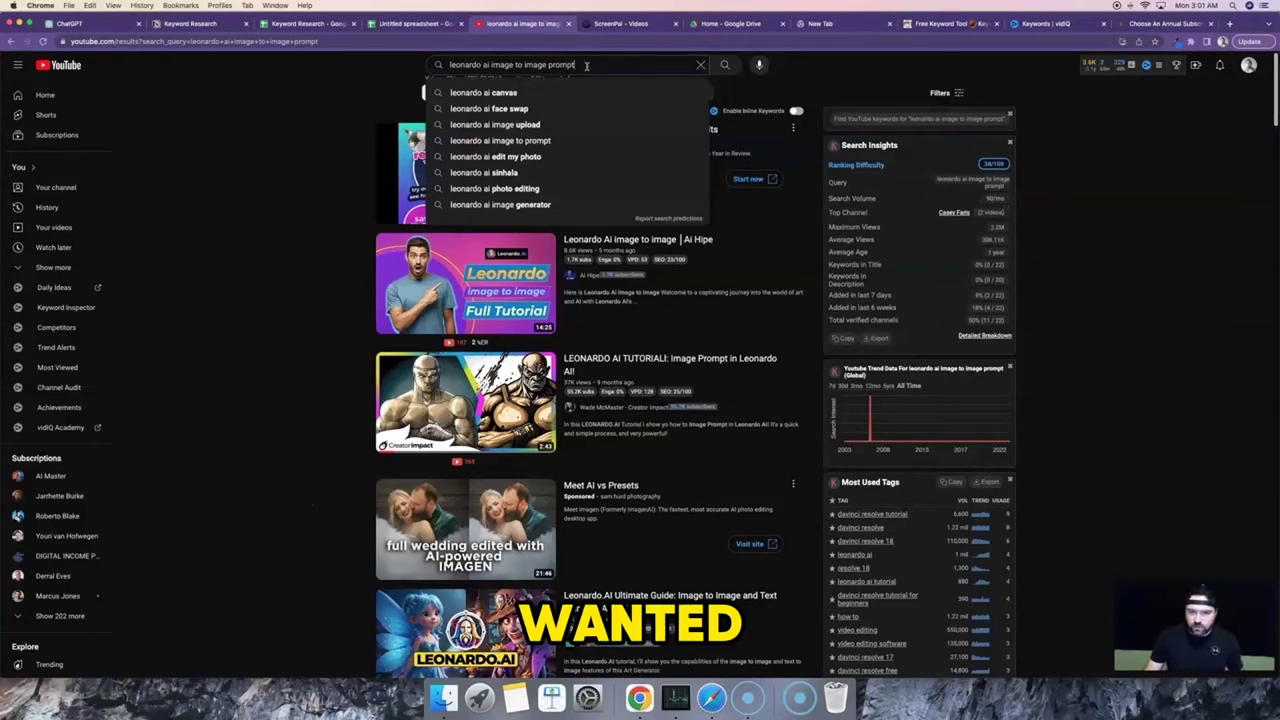
key(super+a)
key(super+c)
click(310, 22)
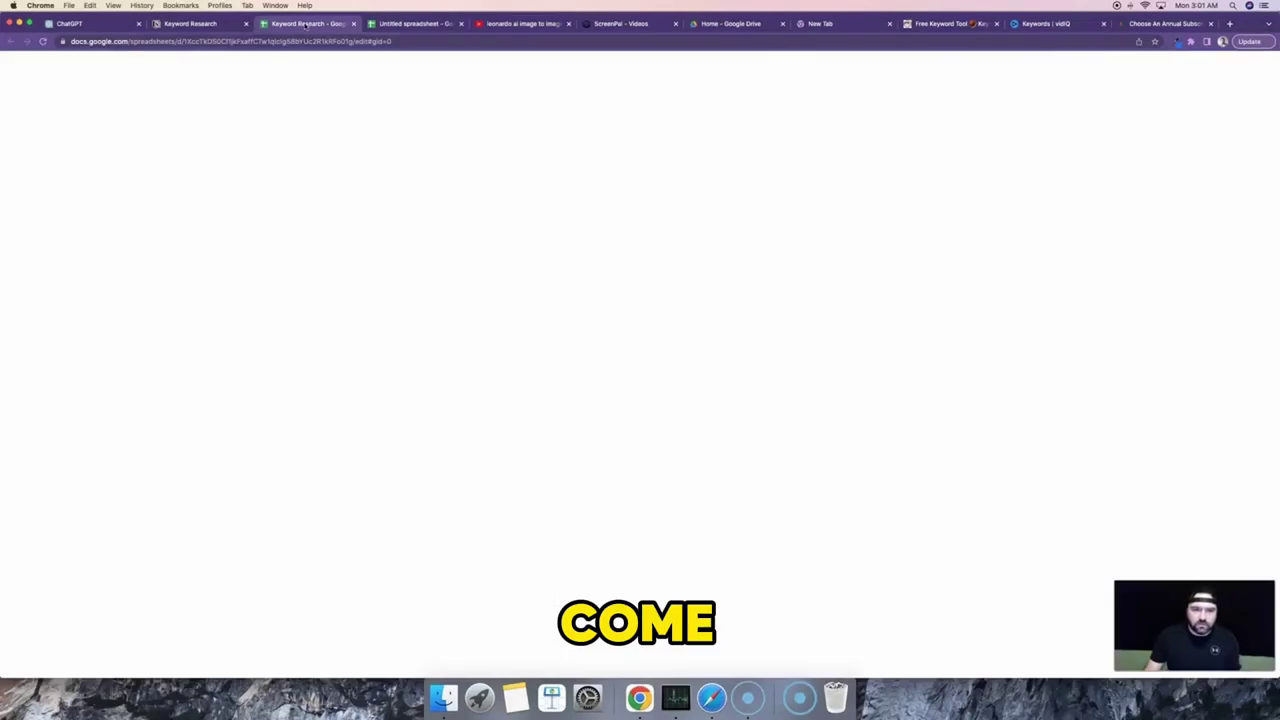
scroll(63, 343, down, 20)
click(60, 328)
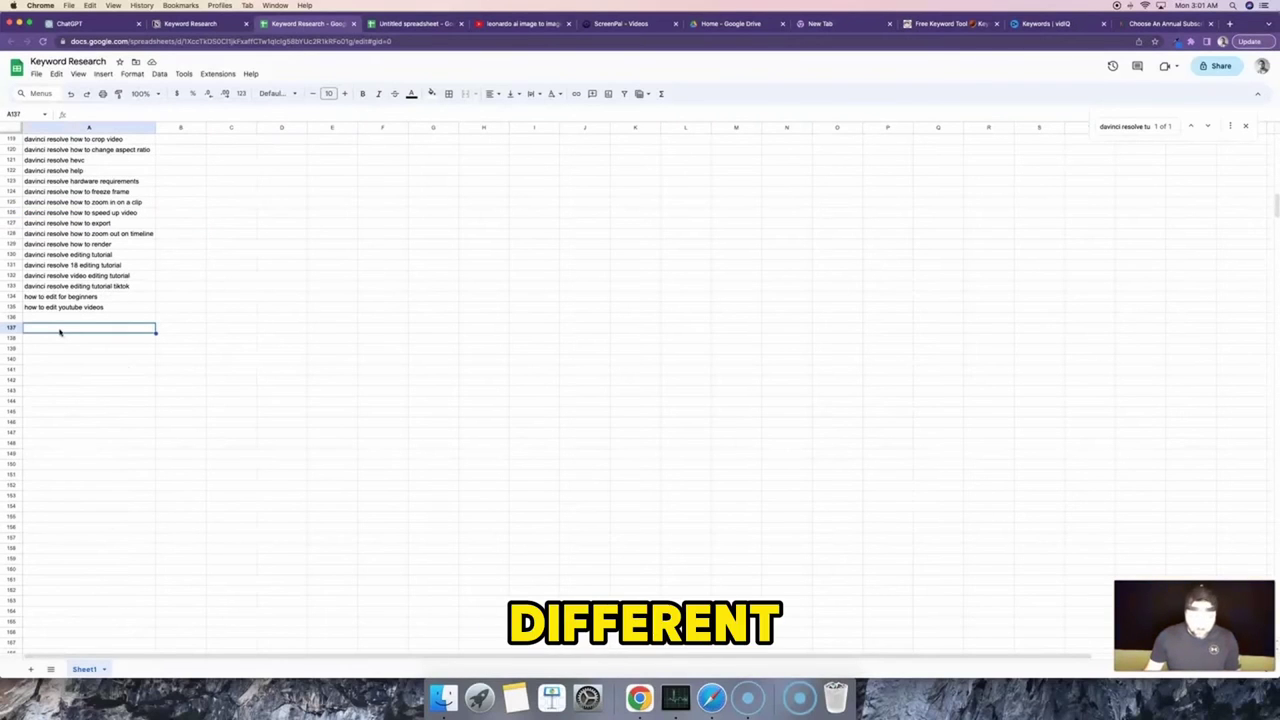
key(super+v)
scroll(166, 571, up, 20)
scroll(103, 357, up, 5)
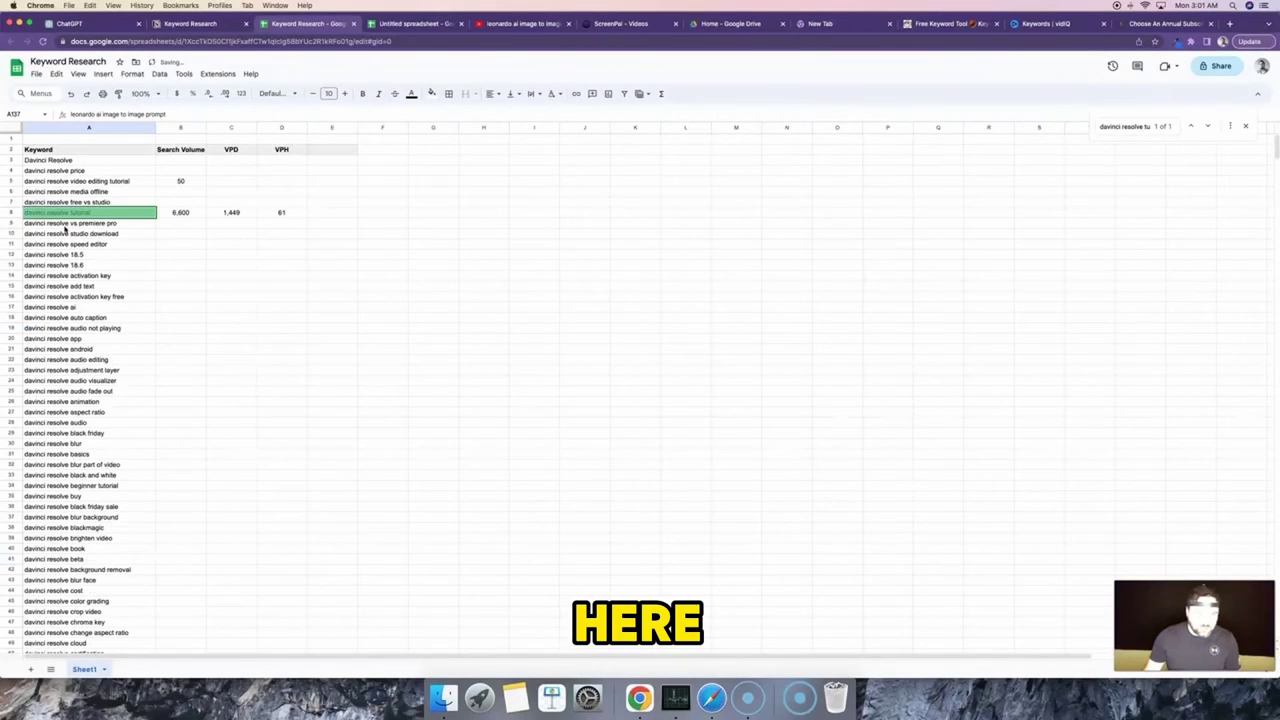
- Freeze the Keyword Research sheet up to row 2 and column A so the headings and keywords stay in view
click(112, 150)
click(78, 74)
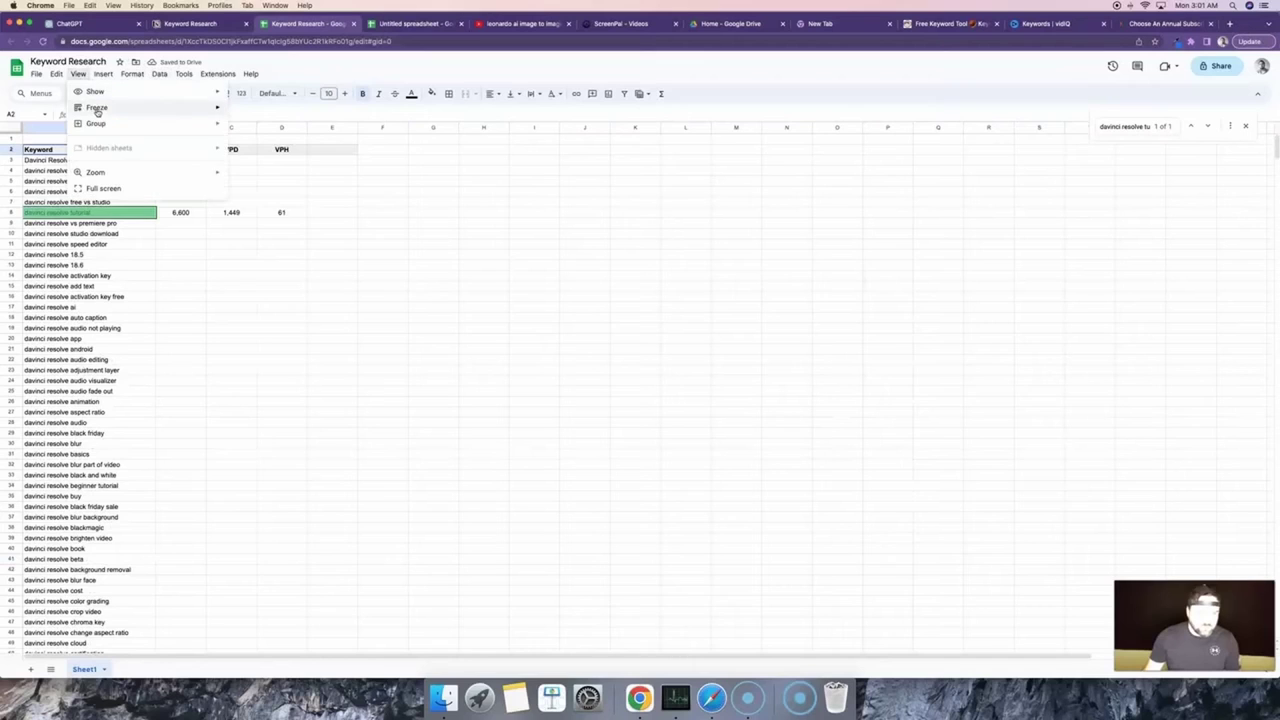
mouse_move(96, 106)
click(277, 162)
click(78, 74)
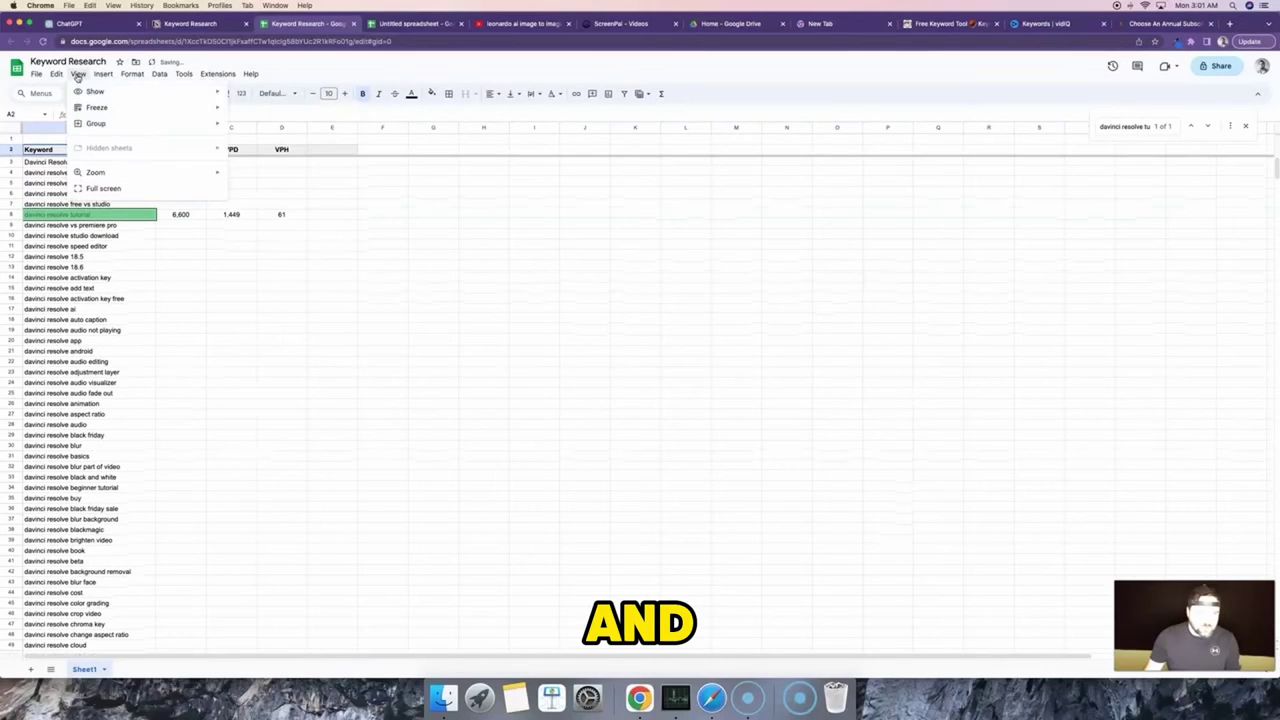
click(278, 232)
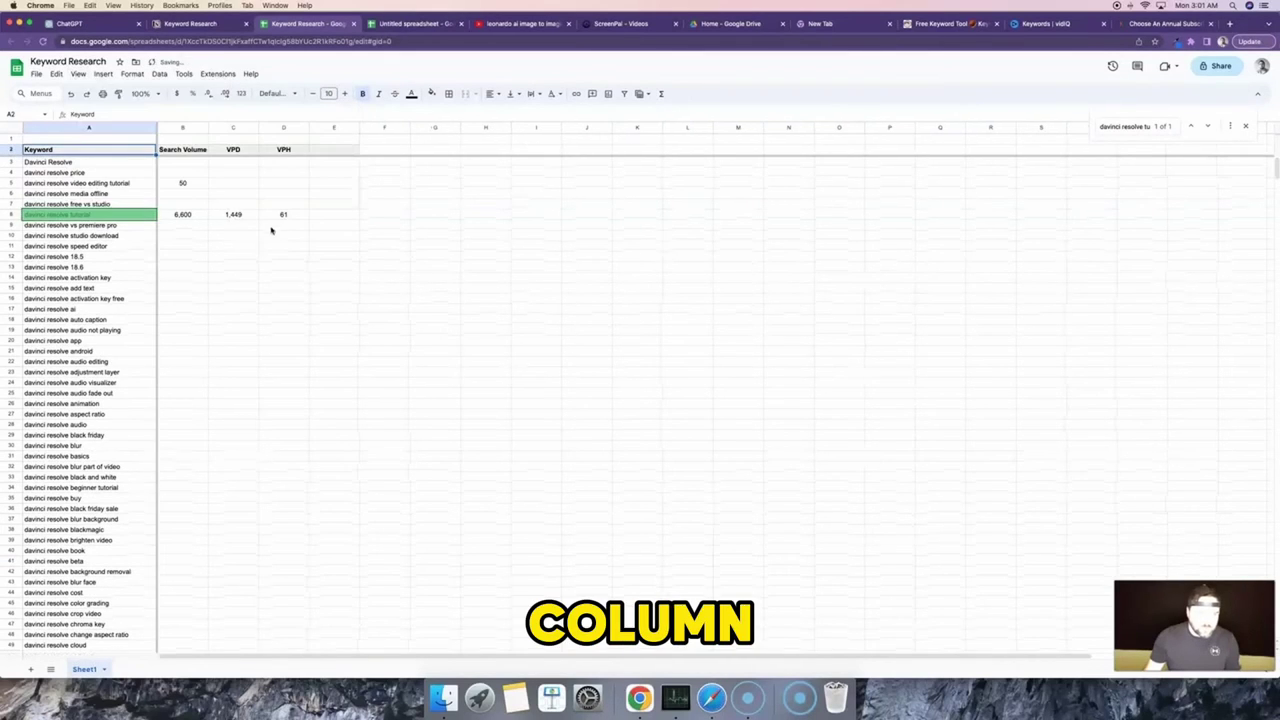
- Enter a search volume of 90 and a VPD of 53 for "leonardo ai image to image prompt" in row 137
scroll(113, 268, down, 20)
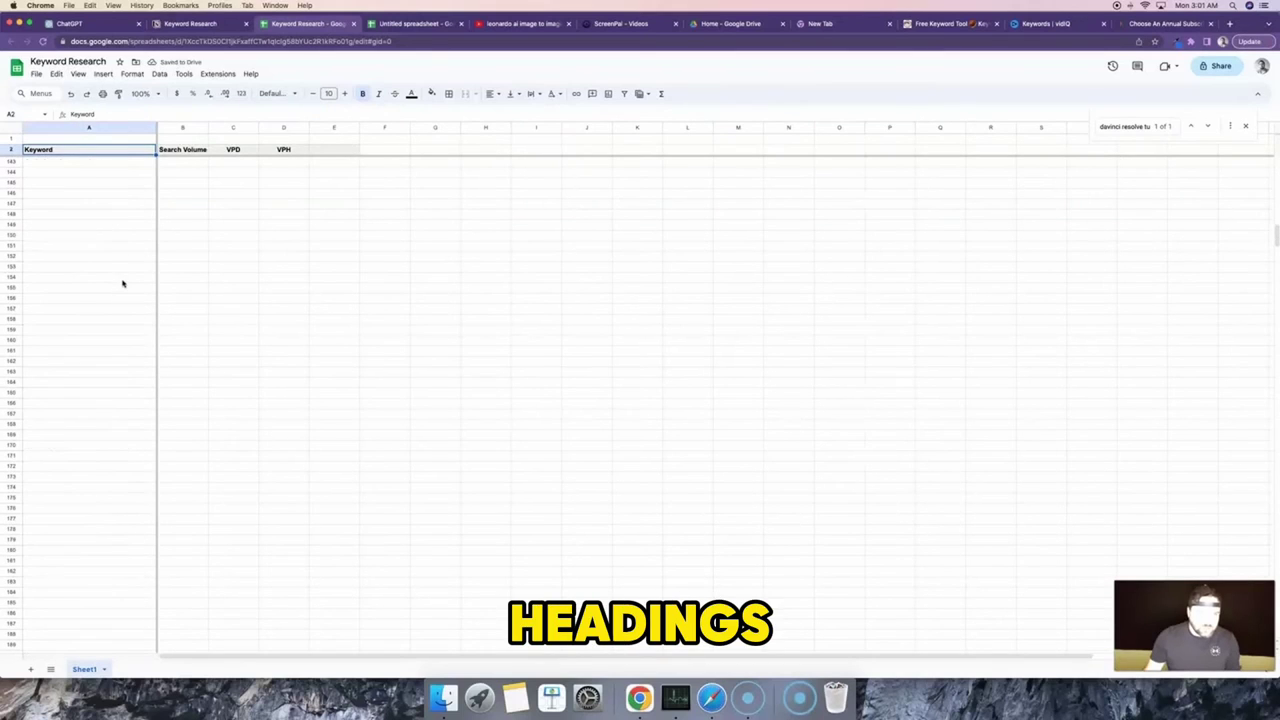
click(183, 205)
text(90)
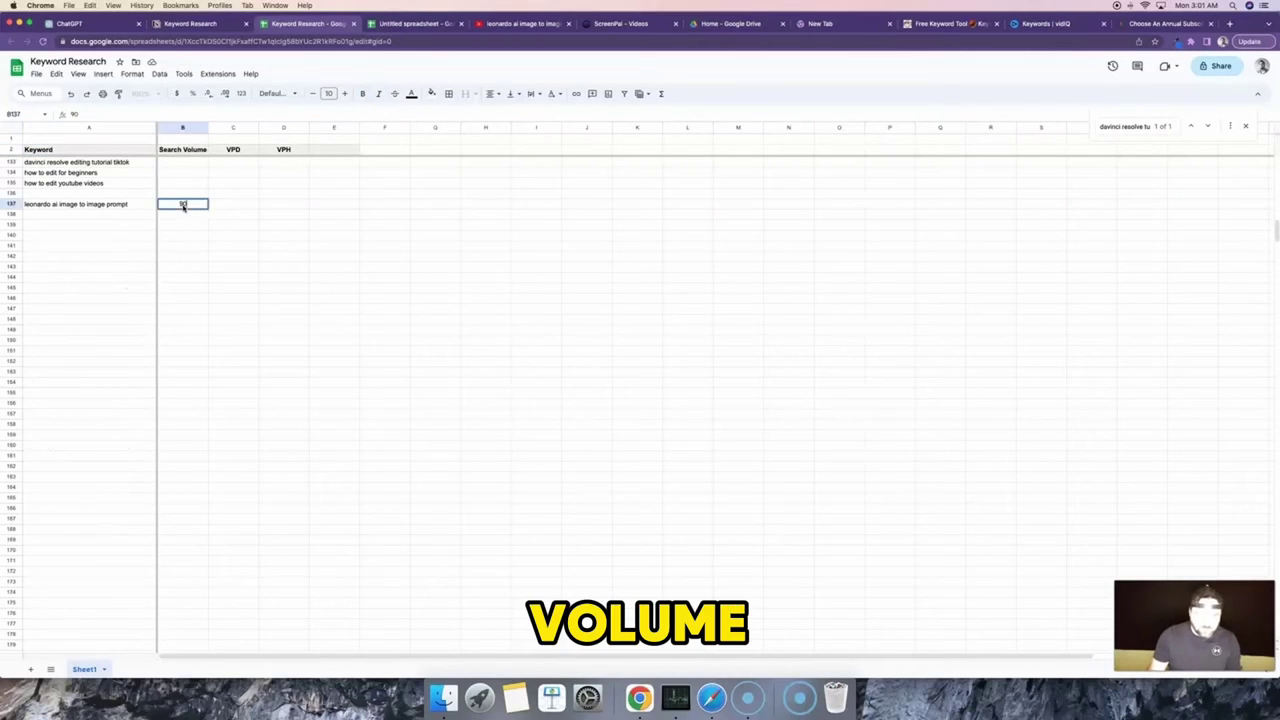
key(Tab)
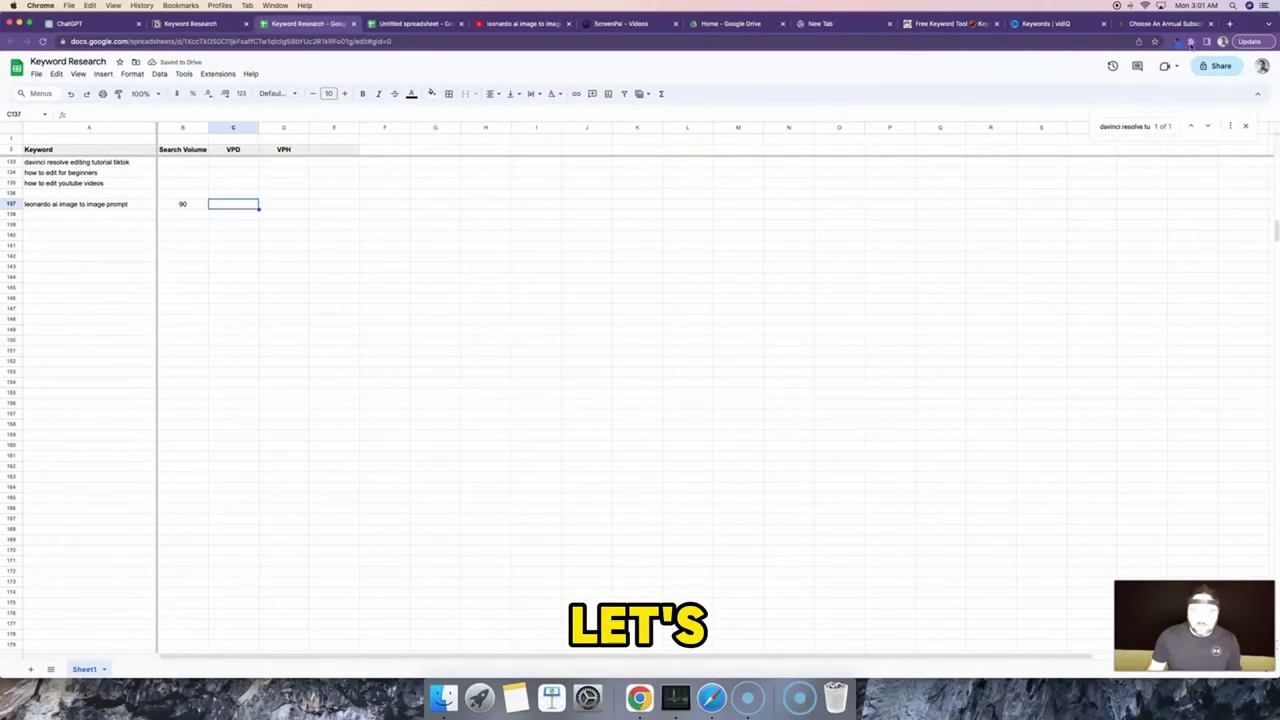
click(503, 30)
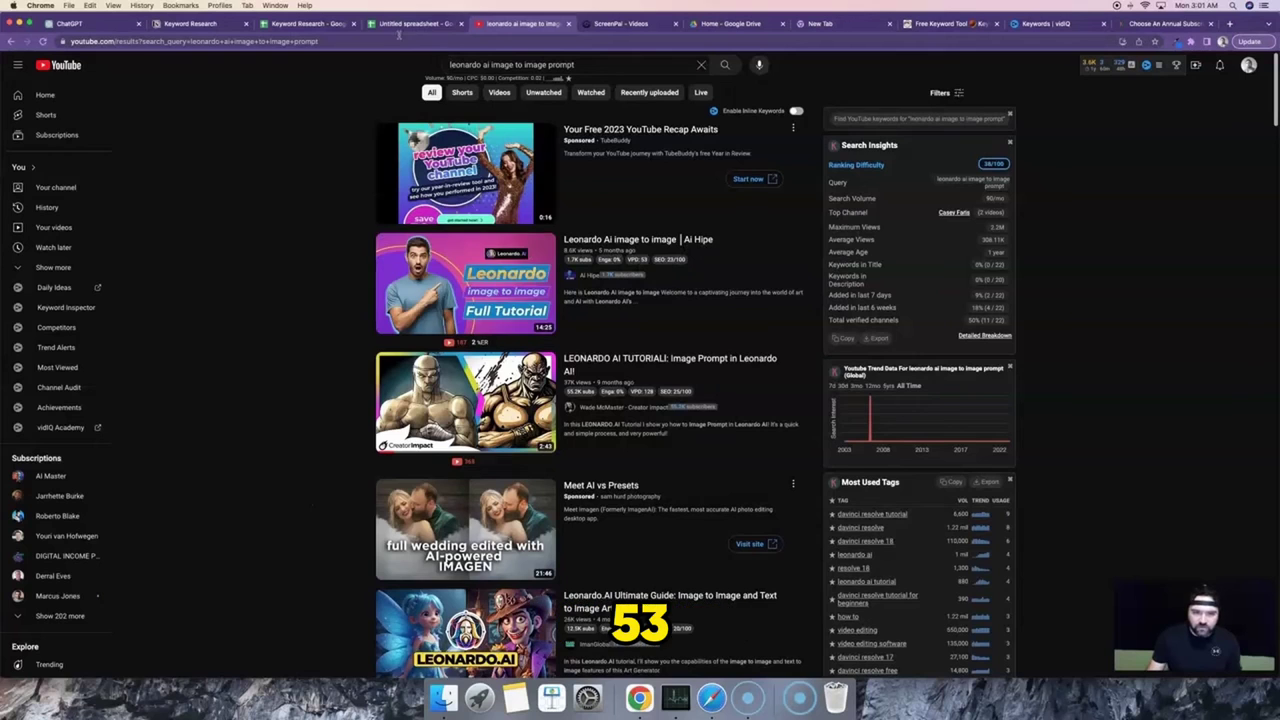
click(304, 24)
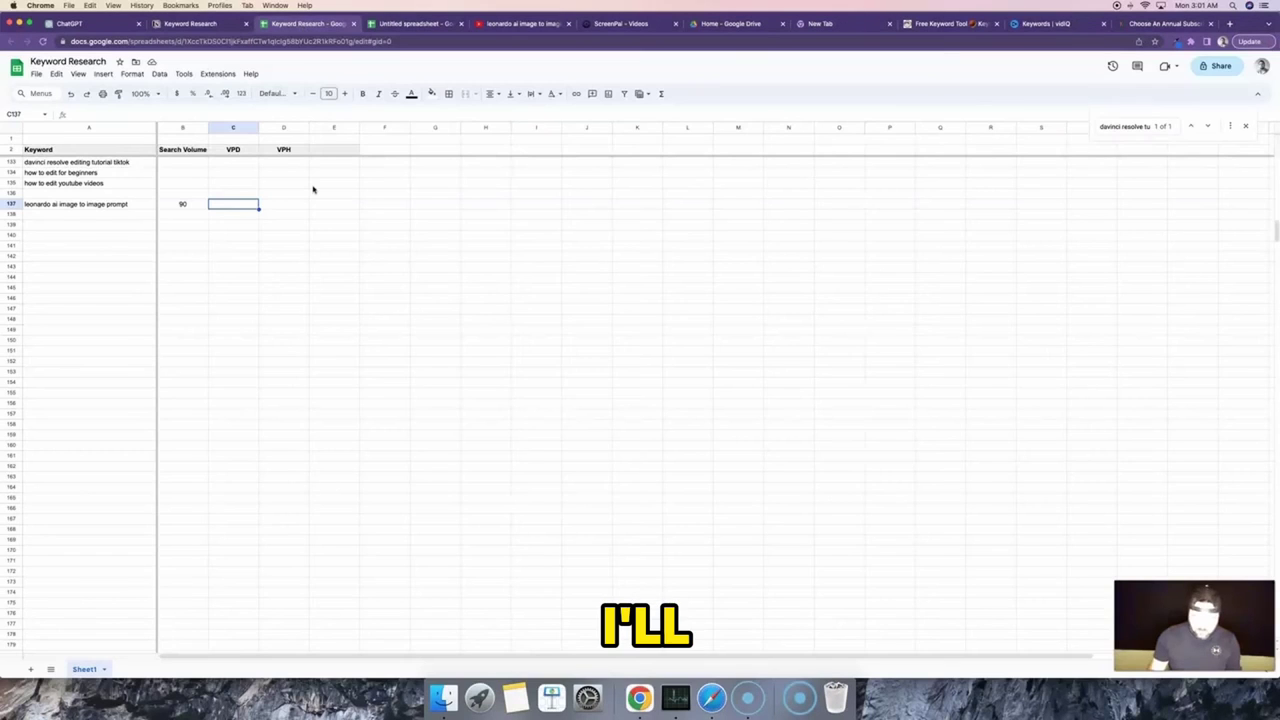
text(53)
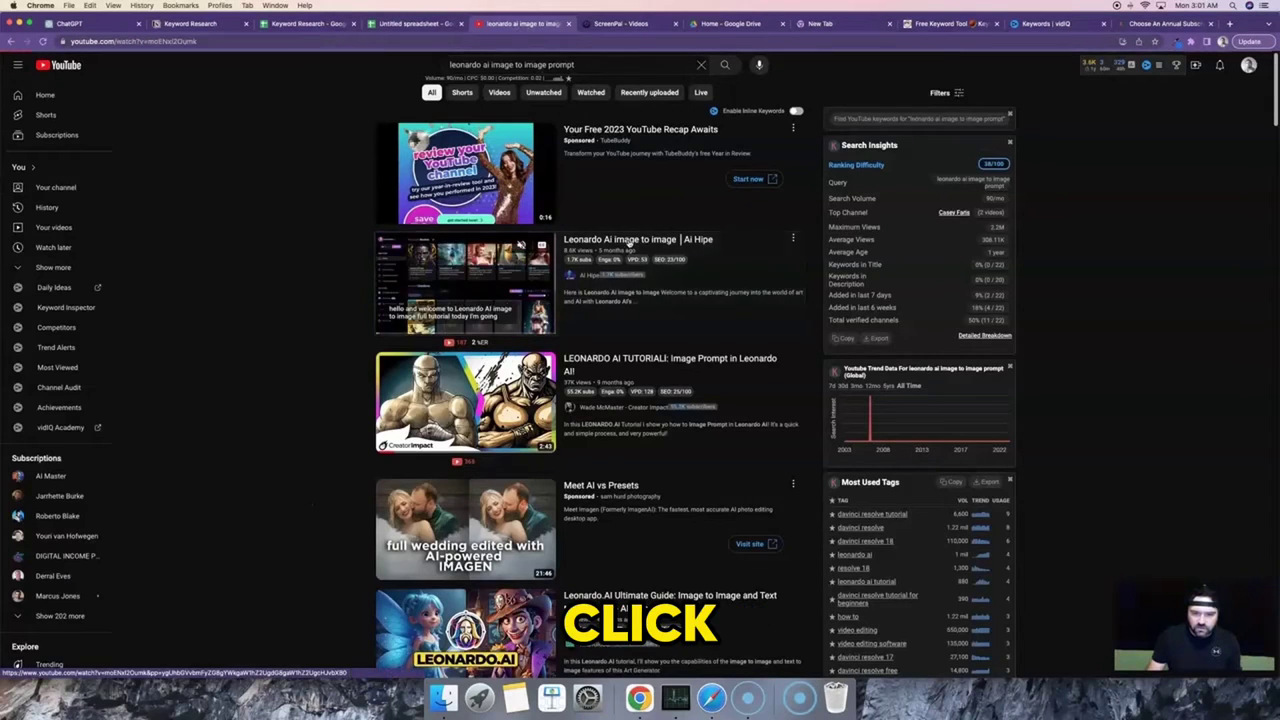
- Check the views-per-hour chart of YouTube's "Leonardo Ai image to image" video and record 1.6 as VPH in row 137
click(505, 293)
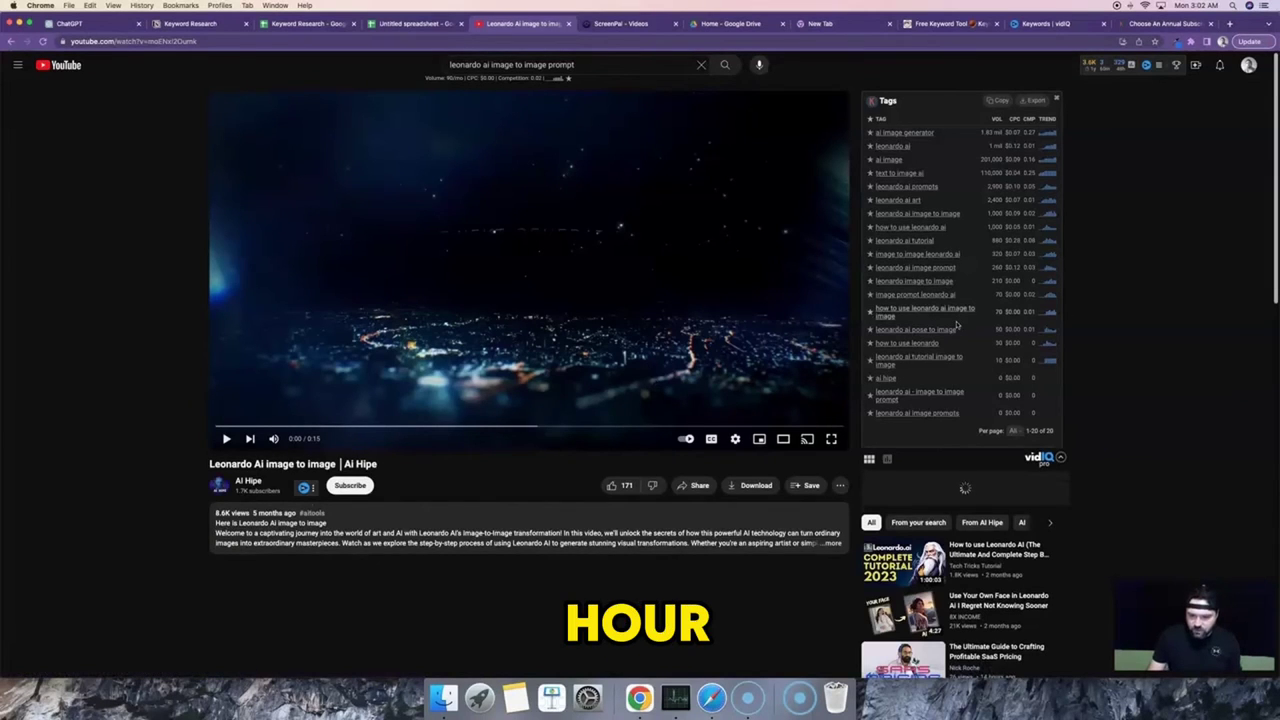
scroll(1051, 509, down, 3)
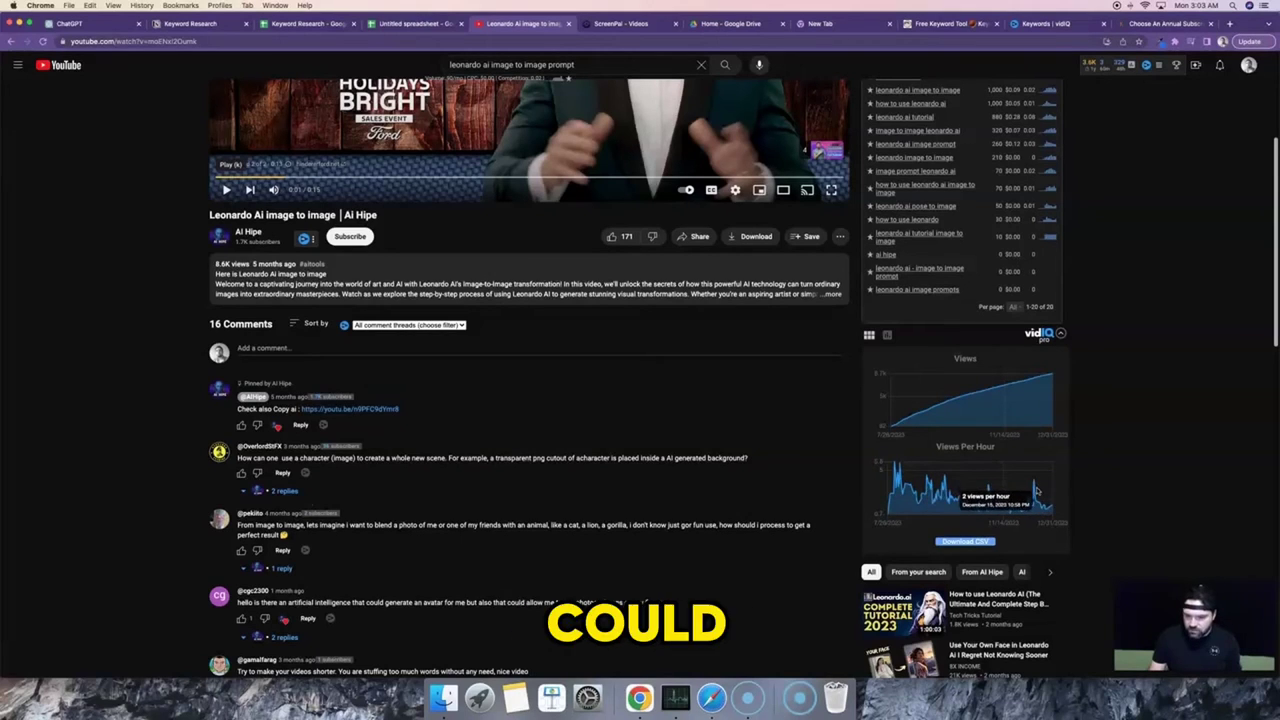
key(alt+p)
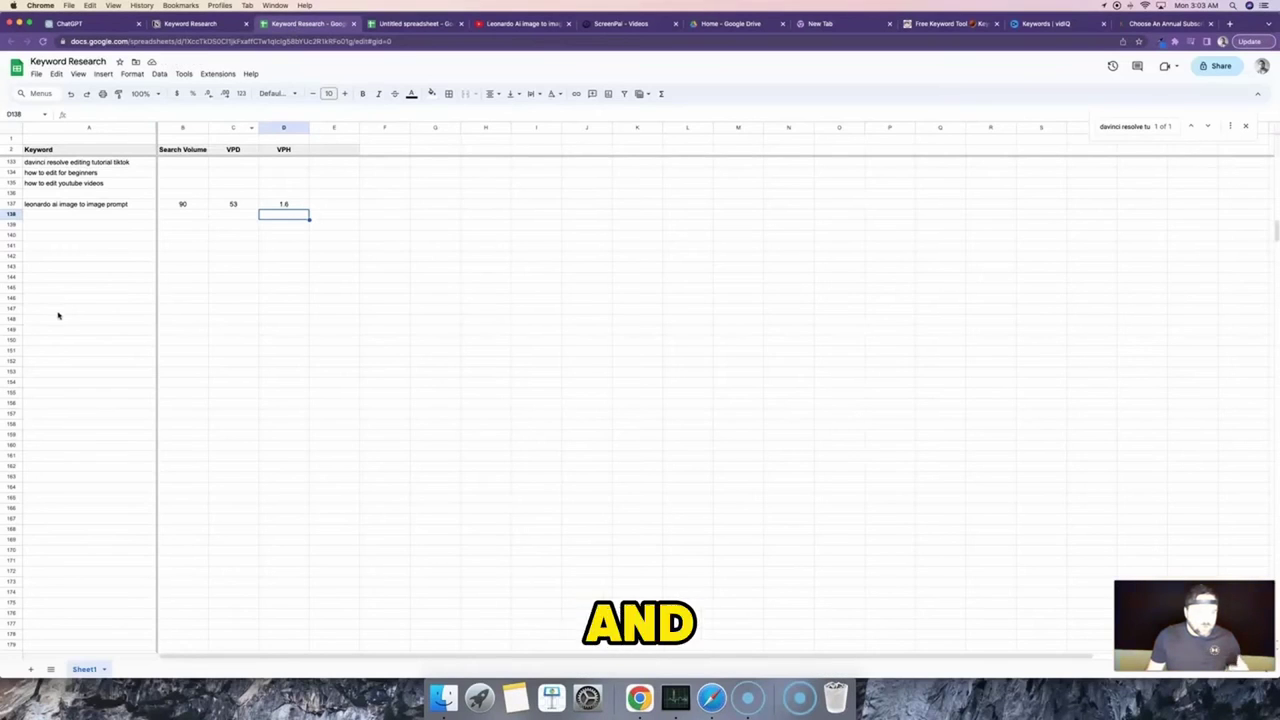
scroll(60, 320, up, 10)
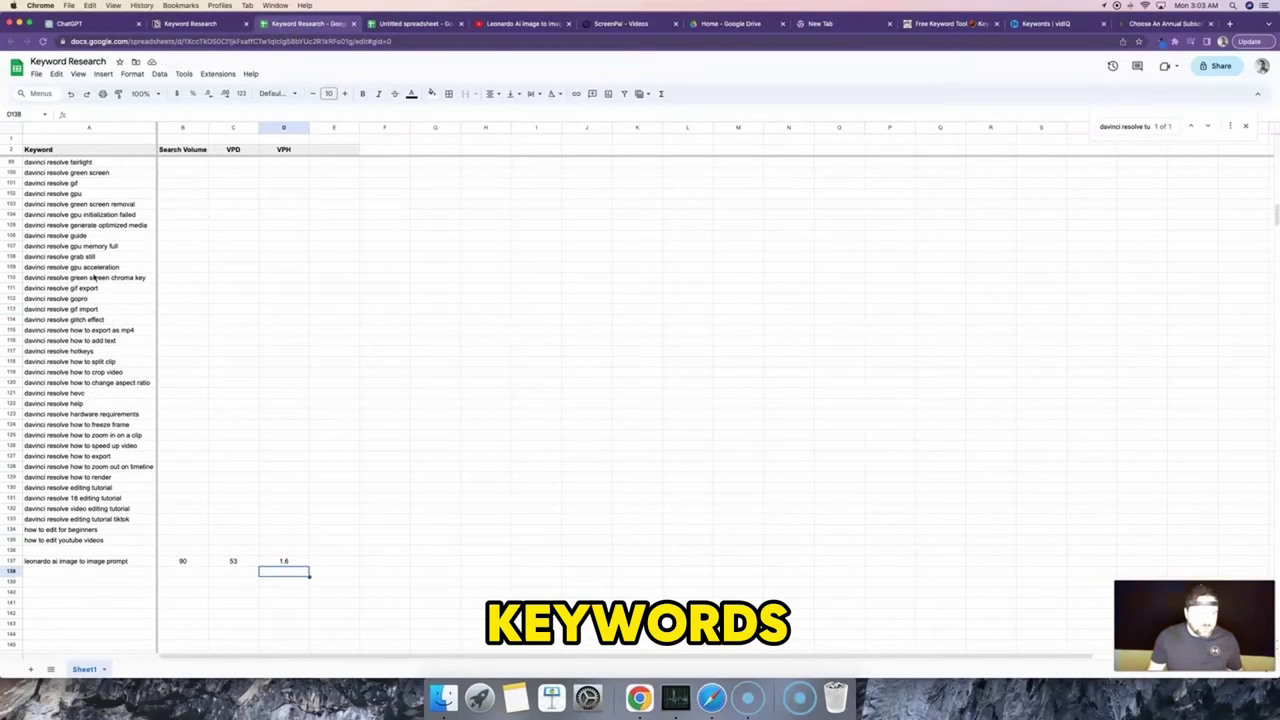
scroll(71, 309, up, 20)
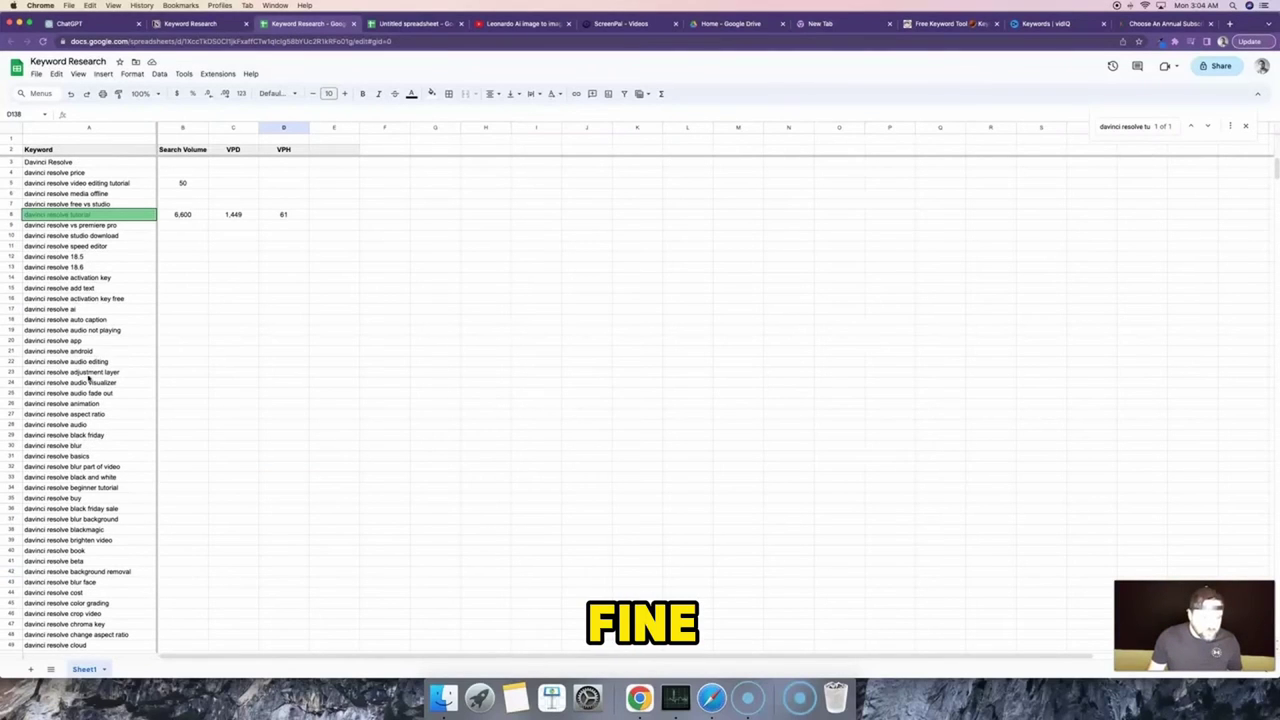
scroll(100, 408, down, 3)
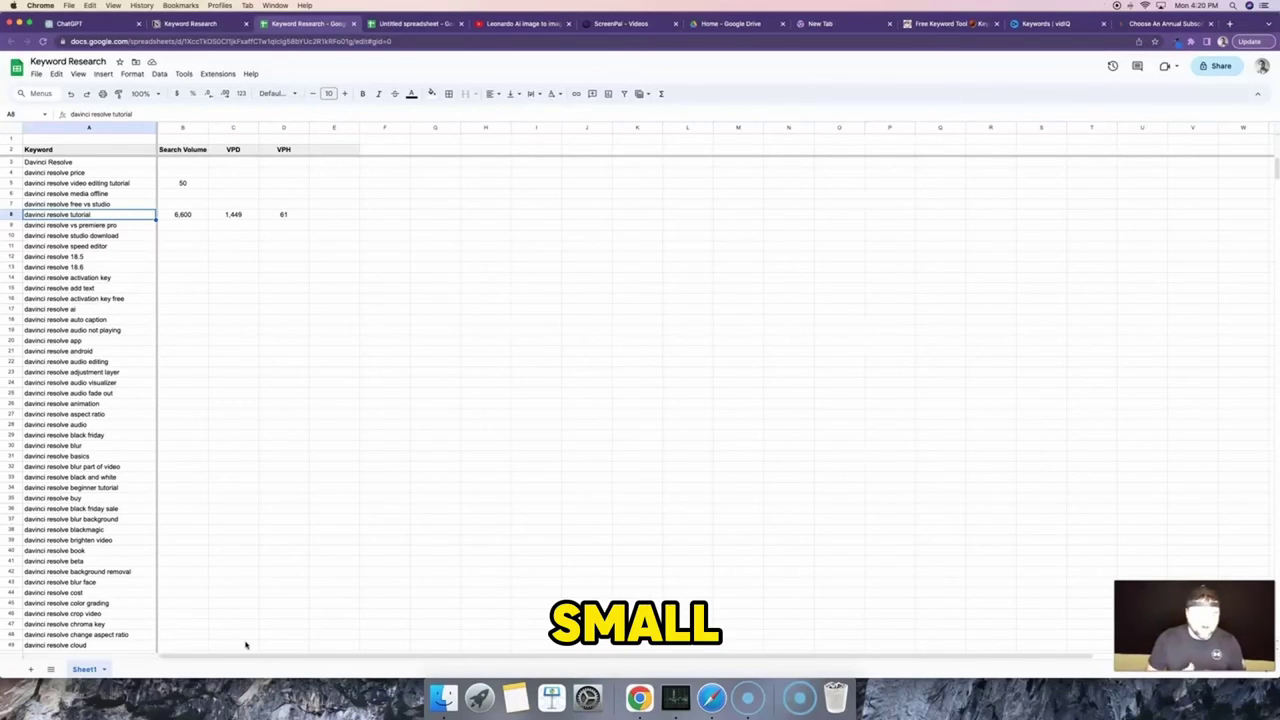
click(25, 660)
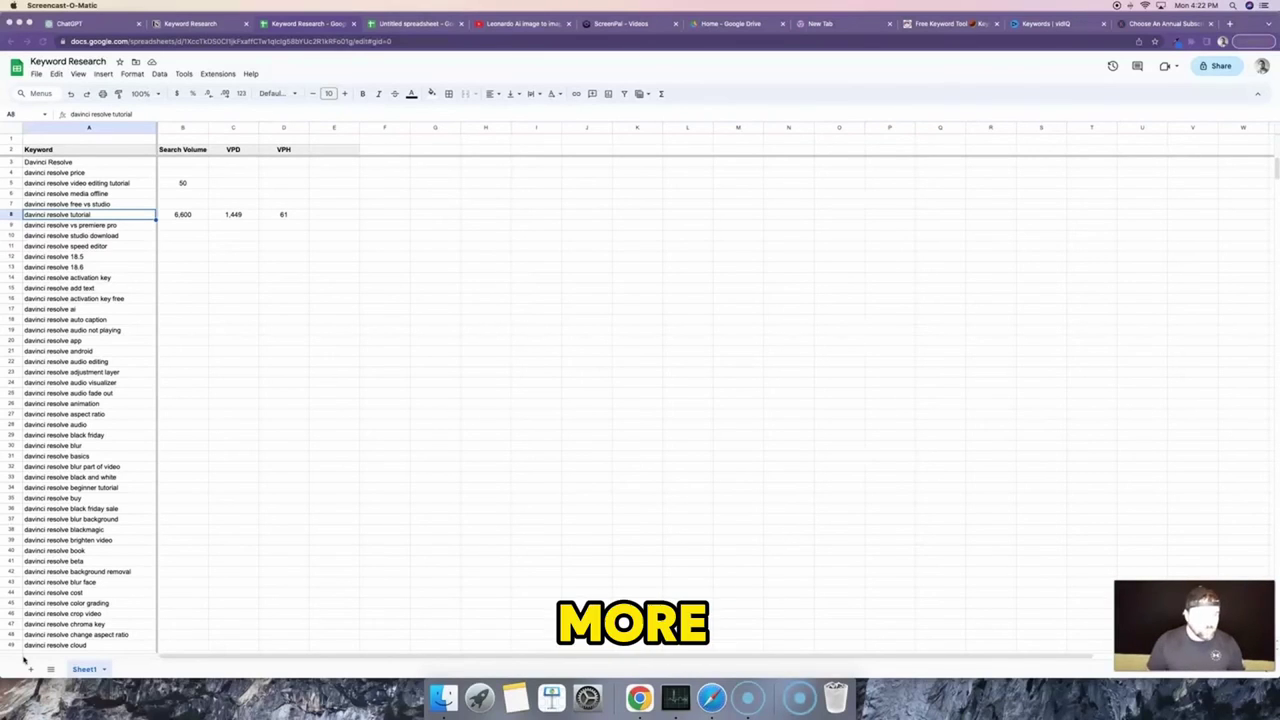
- Copy the keyword "leonardo ai image to image prompt" from cell A137, below the DaVinci Resolve list
scroll(130, 455, down, 10)
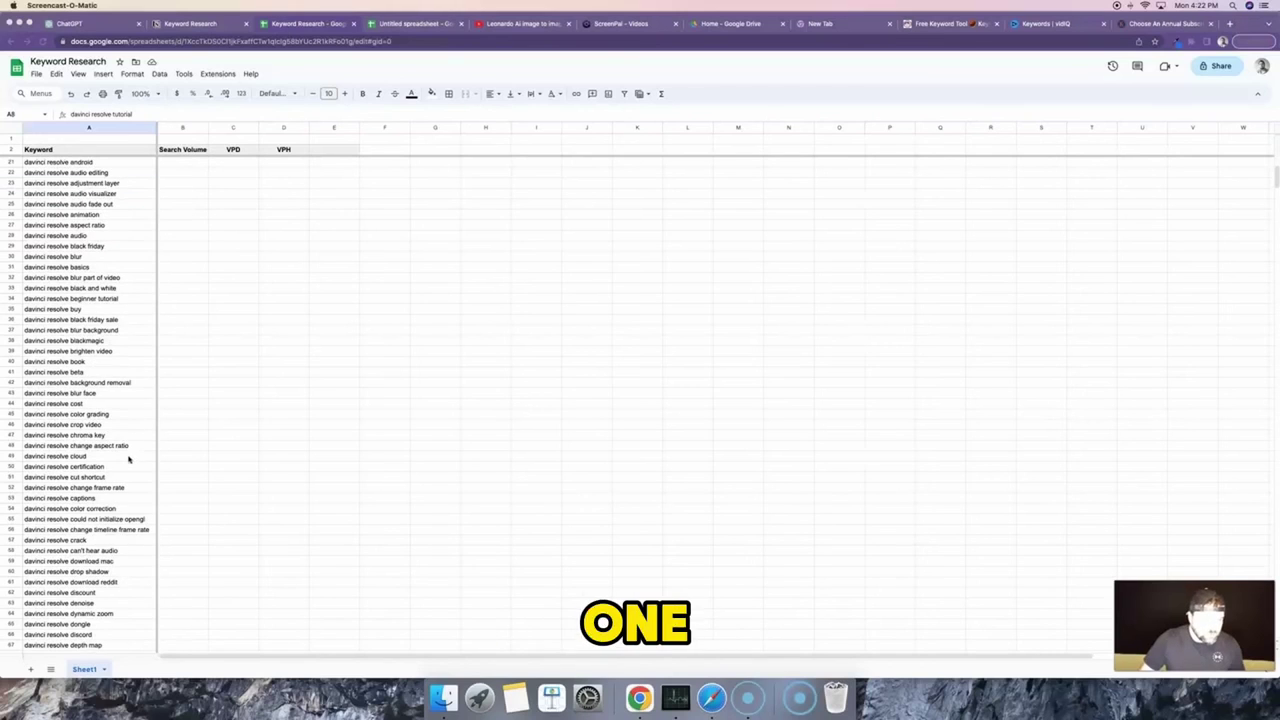
scroll(126, 461, down, 20)
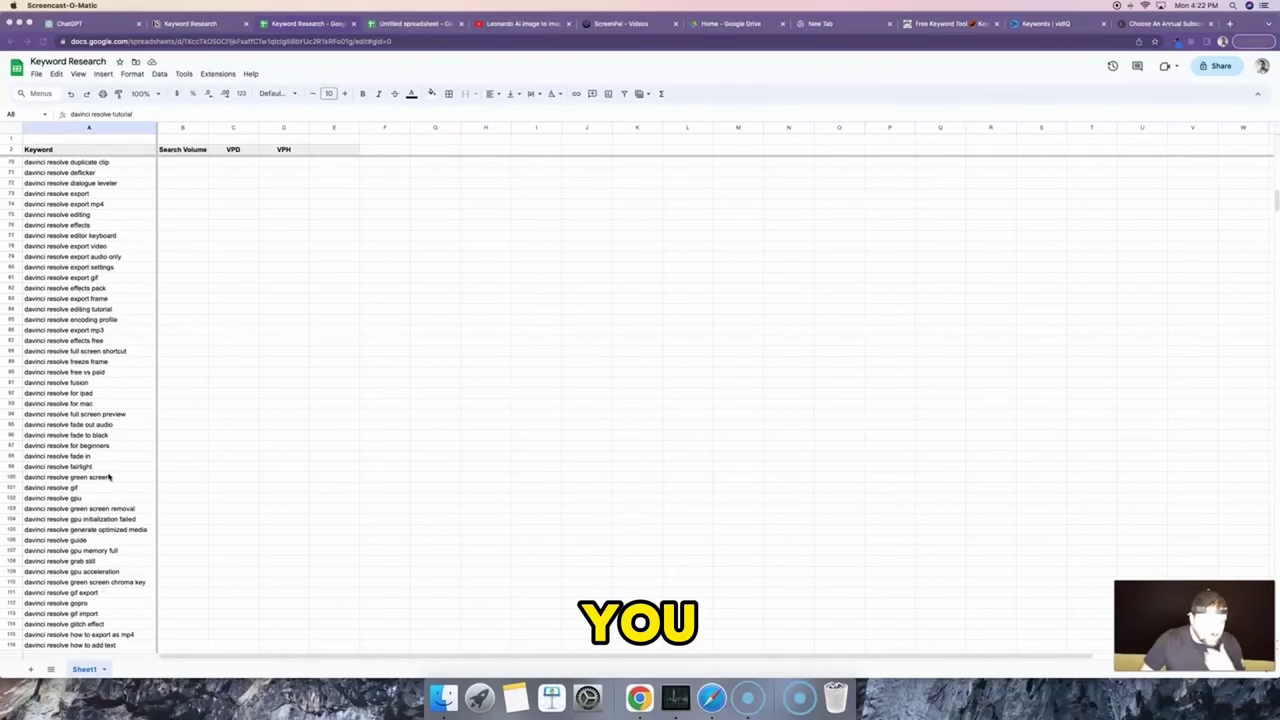
scroll(110, 484, down, 9)
scroll(110, 484, up, 3)
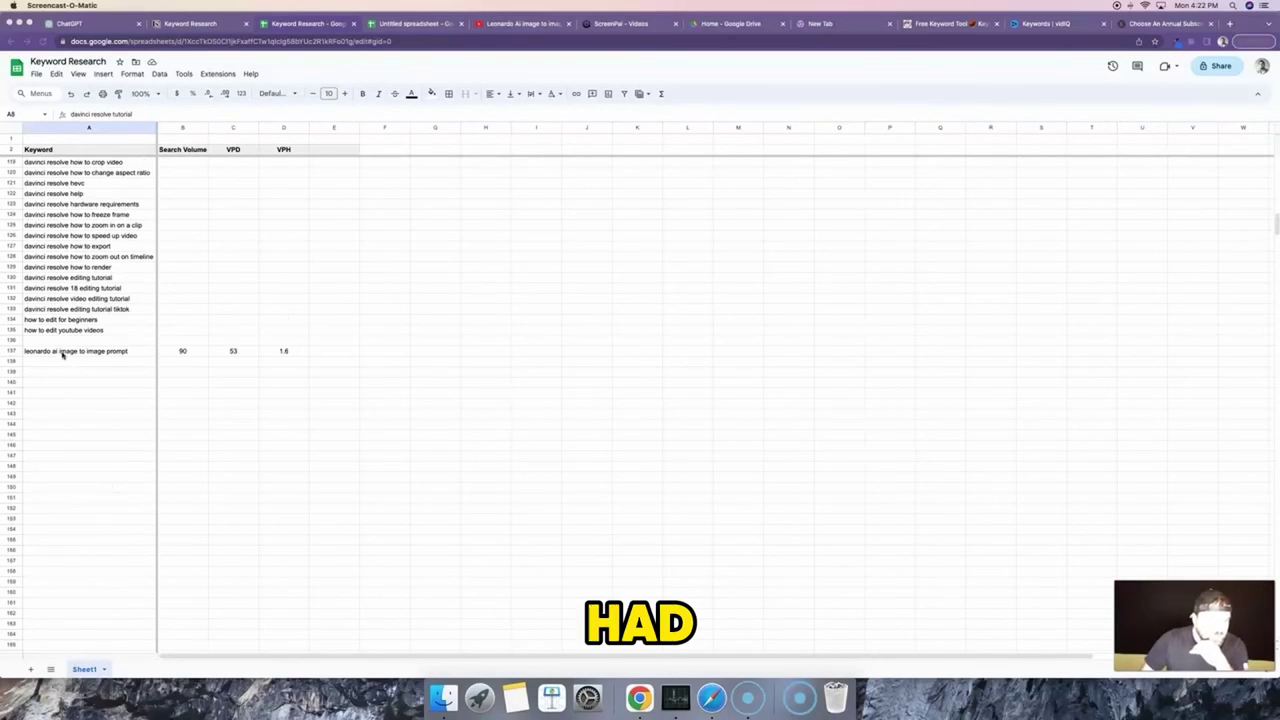
click(60, 352)
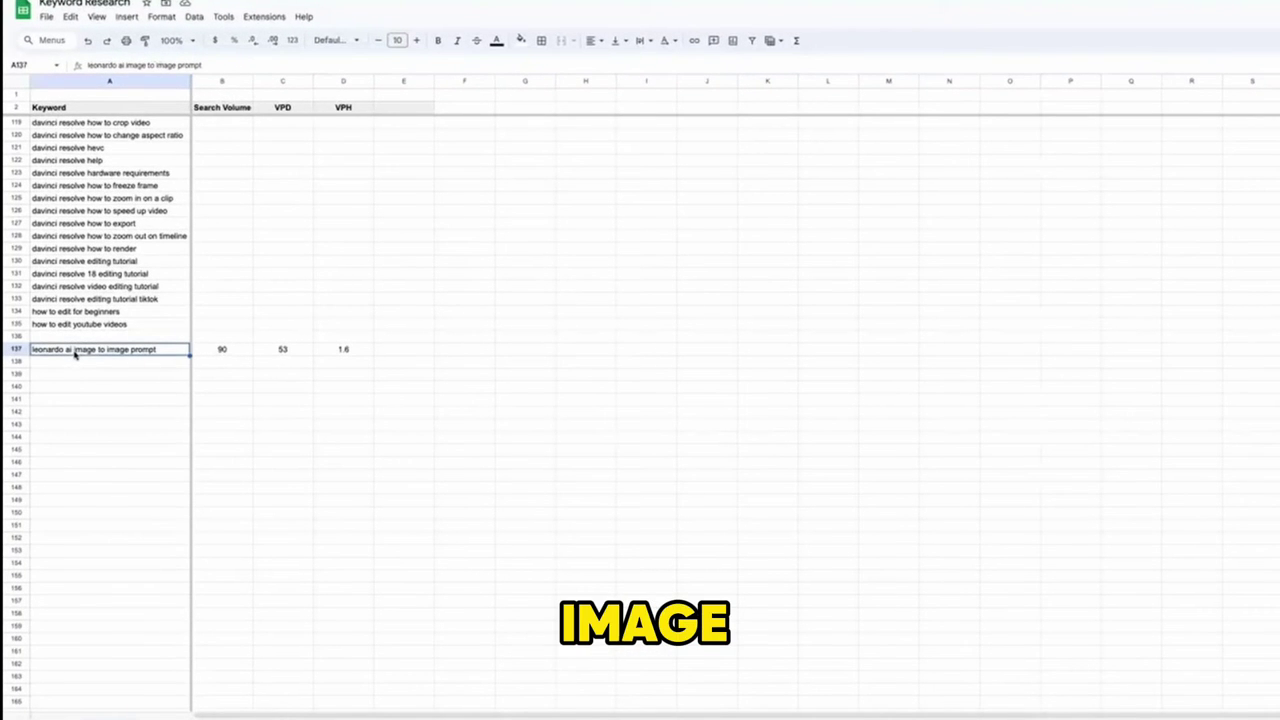
right_click(75, 354)
click(105, 340)
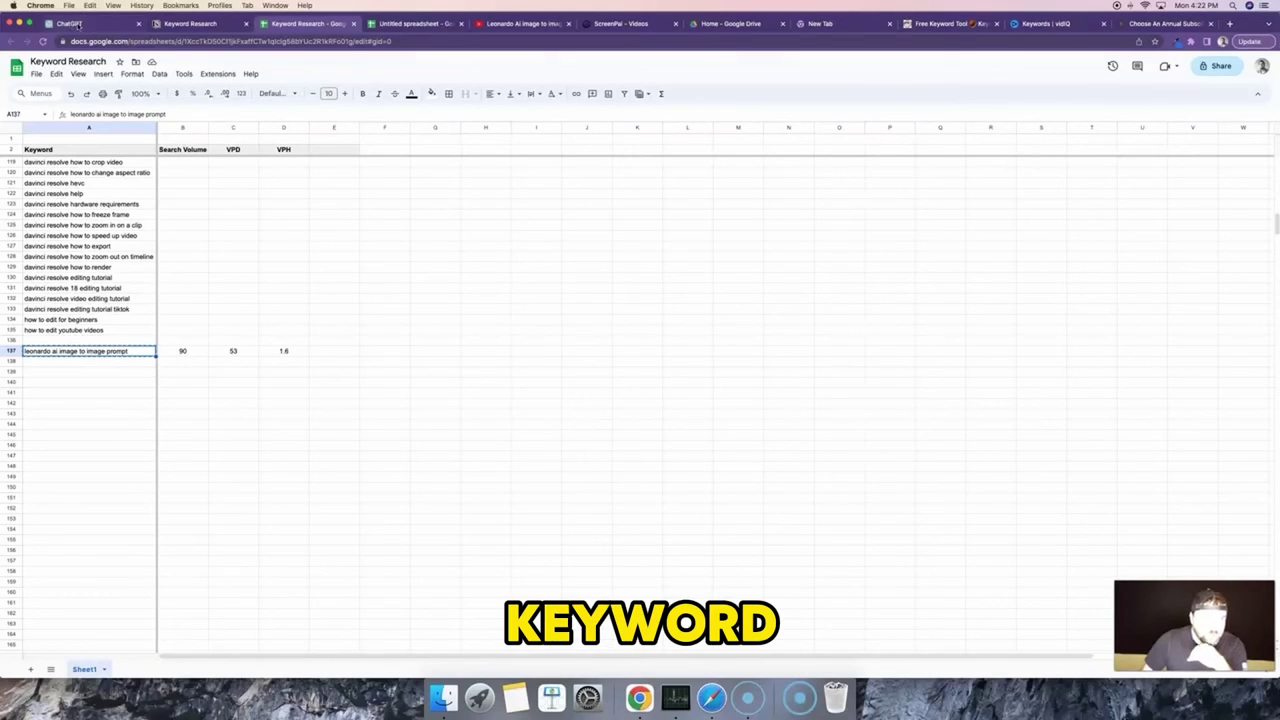
- Switch to ChatGPT and begin a prompt with 'I am creating a video with the keyword of "leonardo ai image to image prompt".'
click(76, 24)
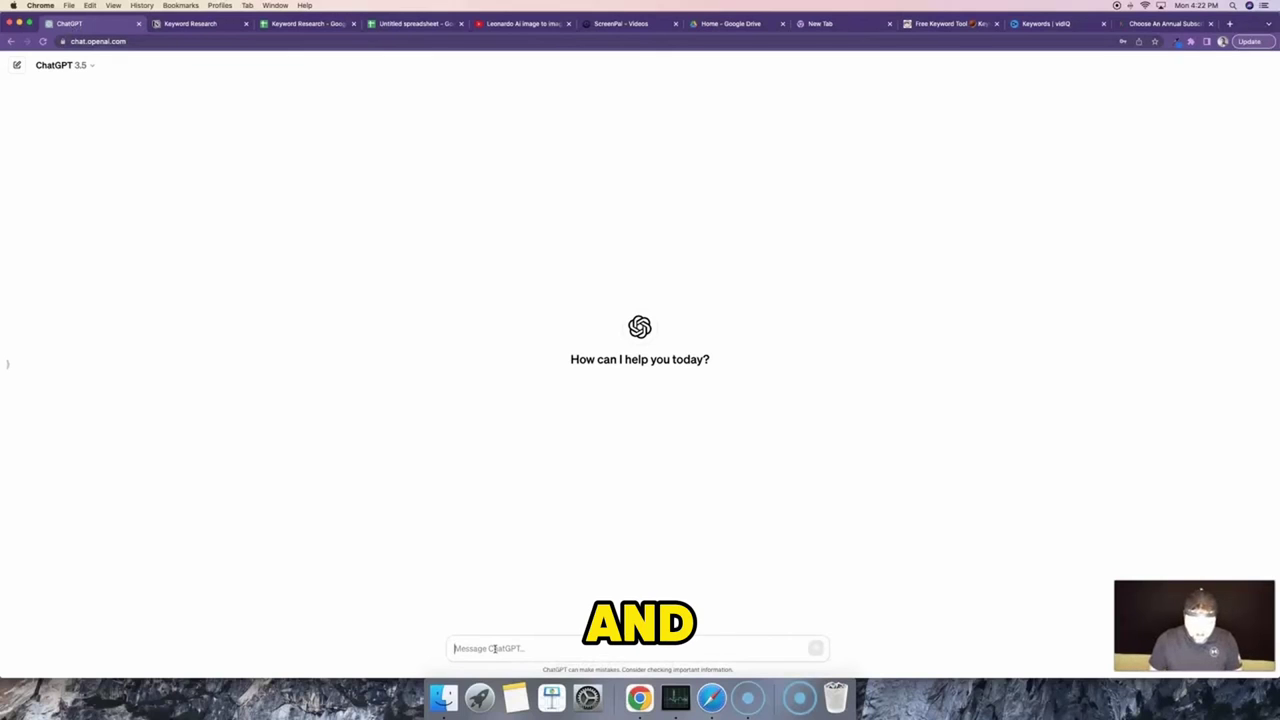
text(I)
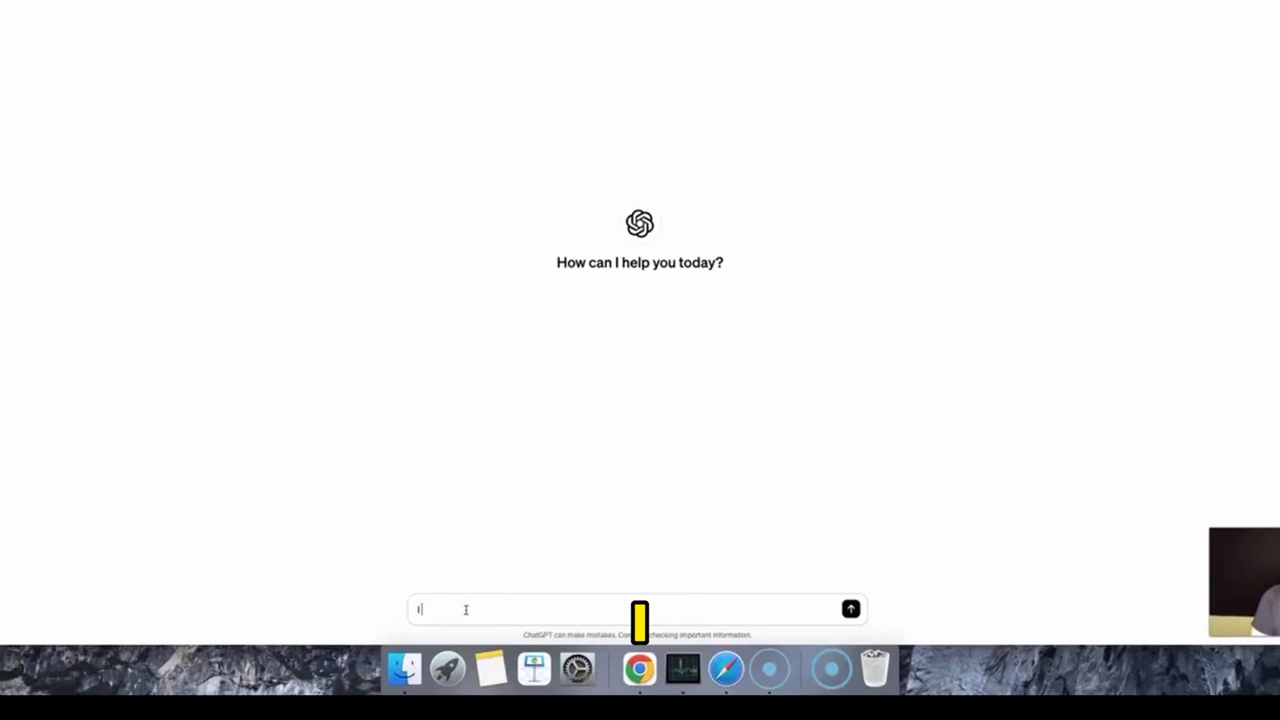
text( am creating a vi)
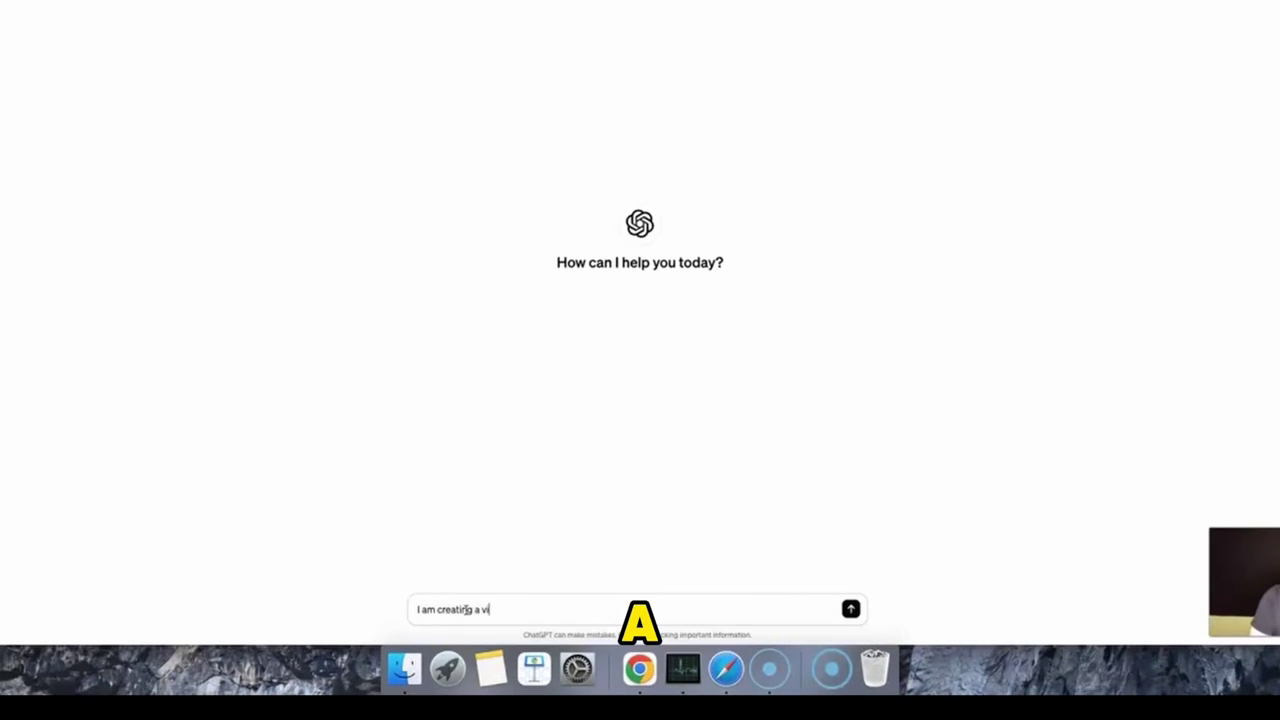
text(deo with the key)
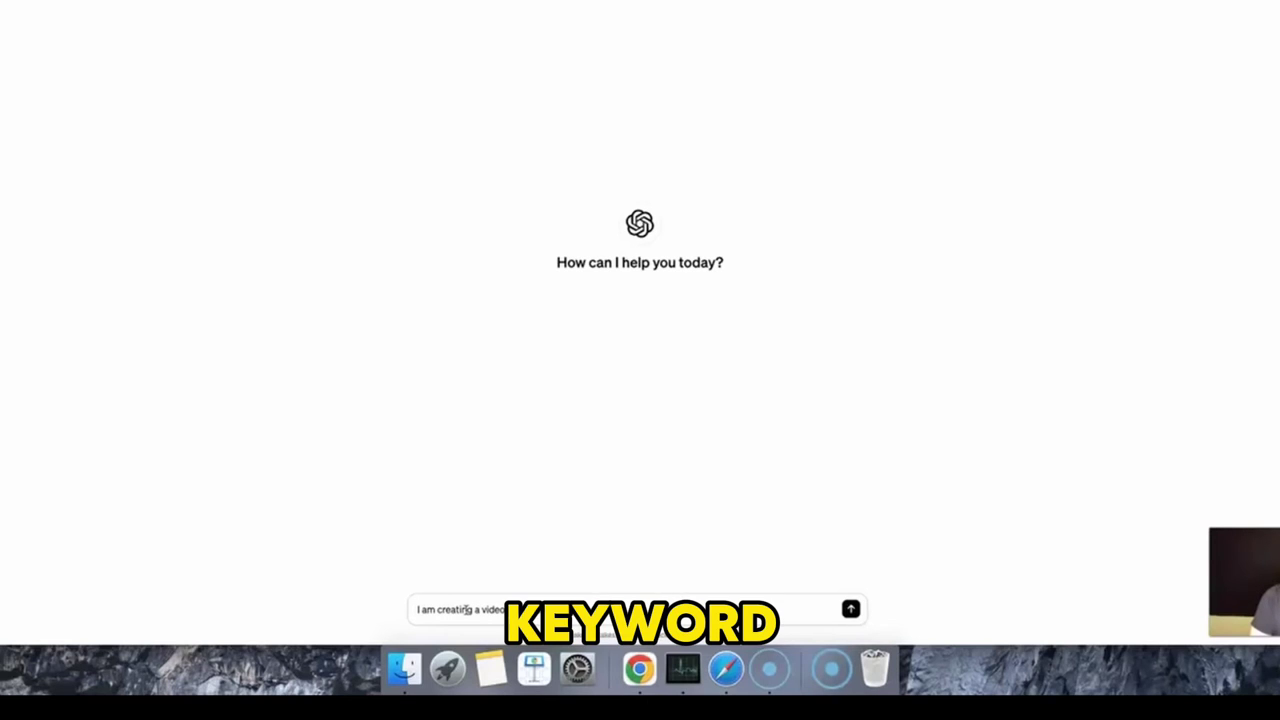
text(word of ")
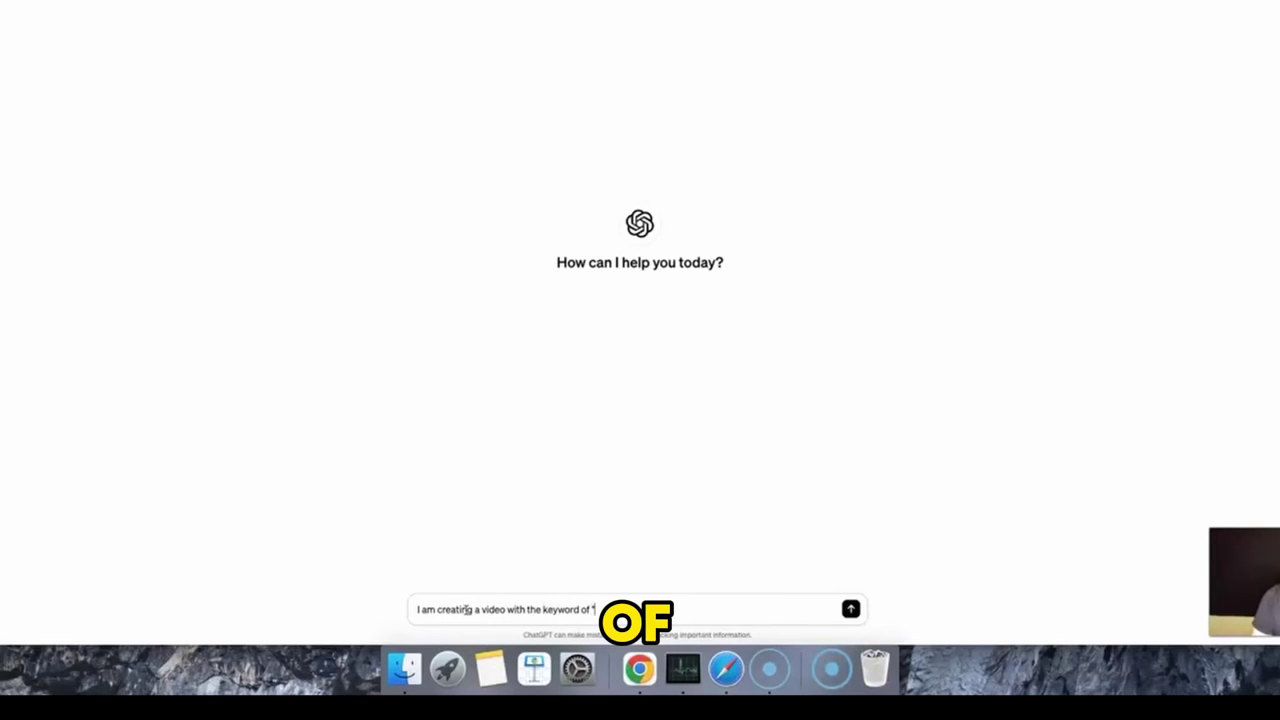
text(Midjourney AI image prompt".)
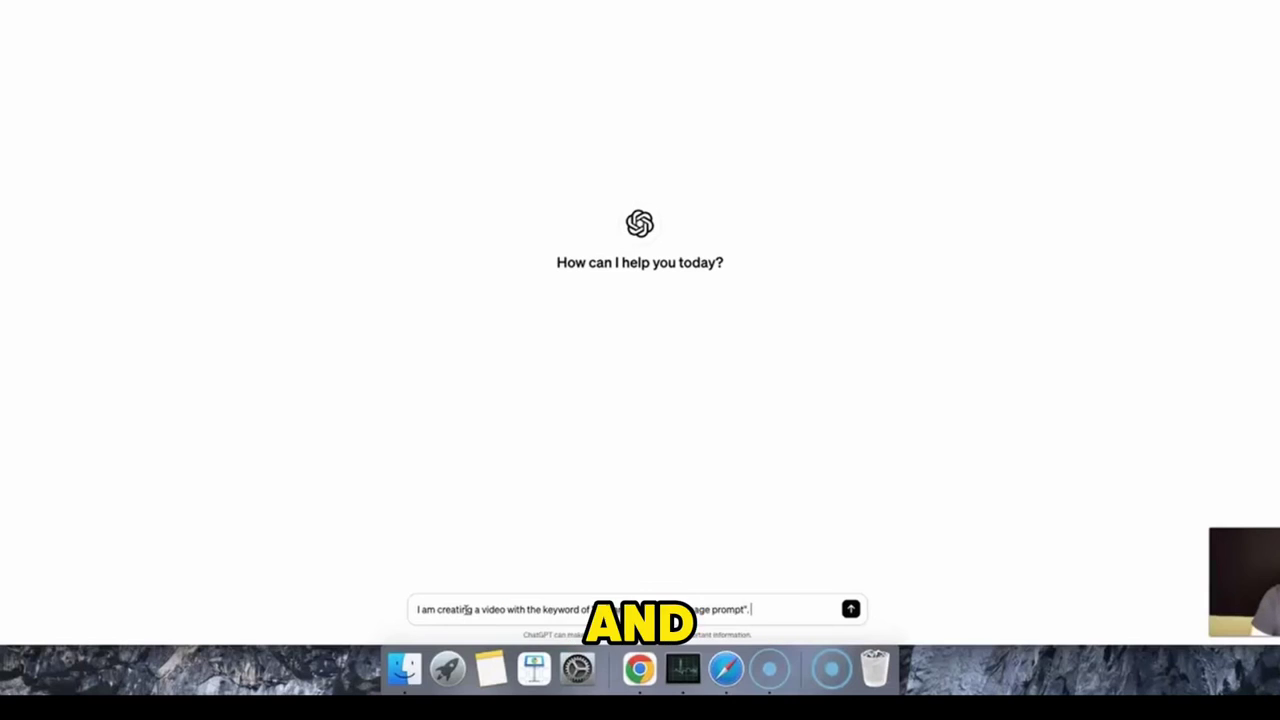
- Add to the prompt "I want to start my video title with these exact words"
text(I want to)
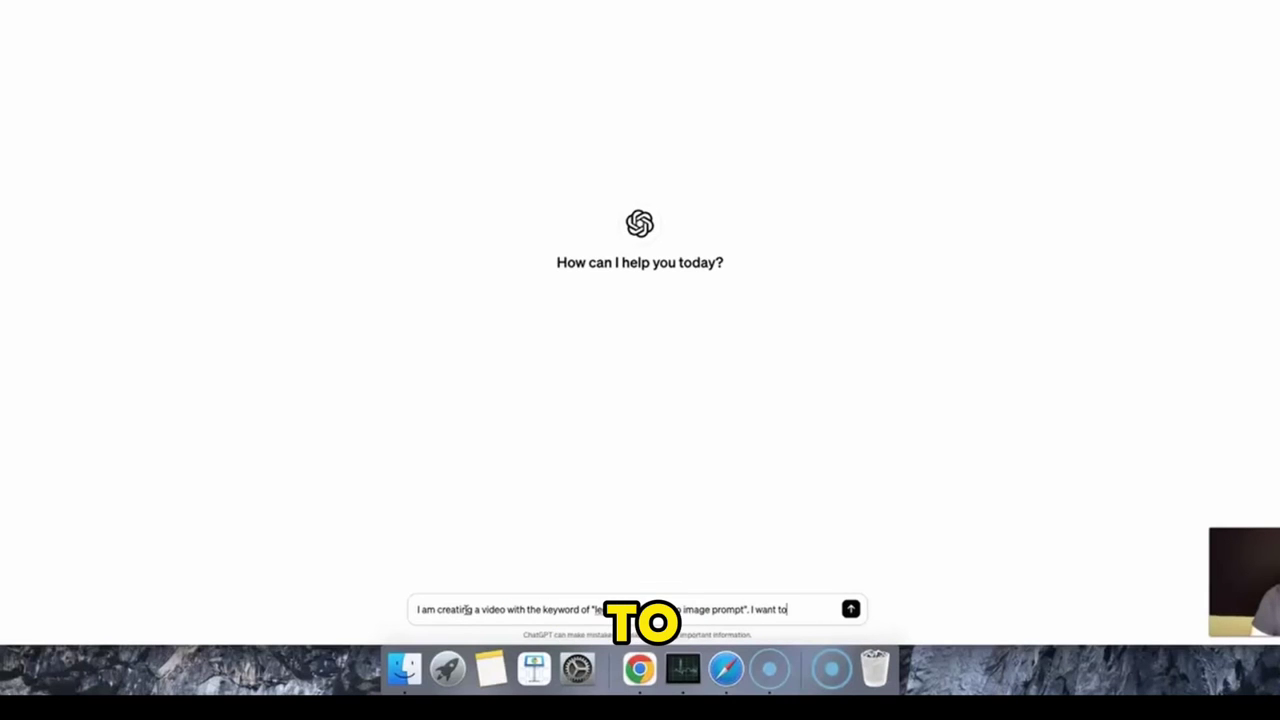
text( start my v)
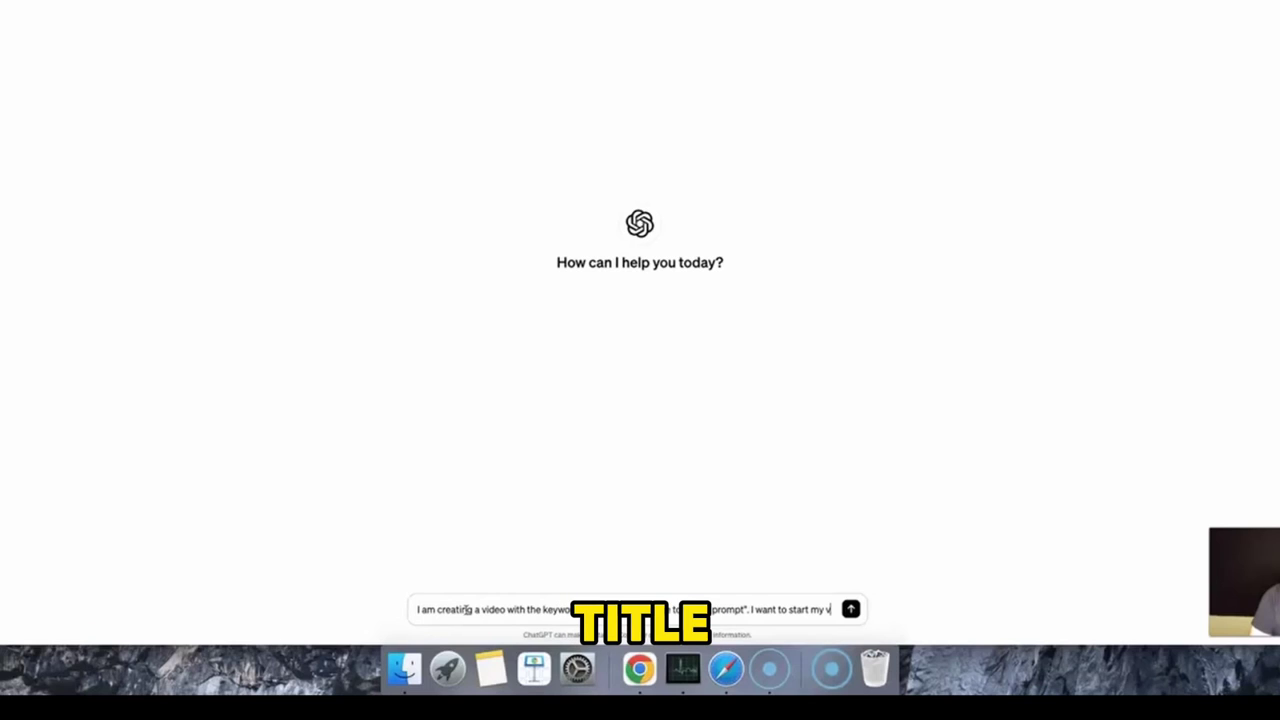
text(ideo title with thes)
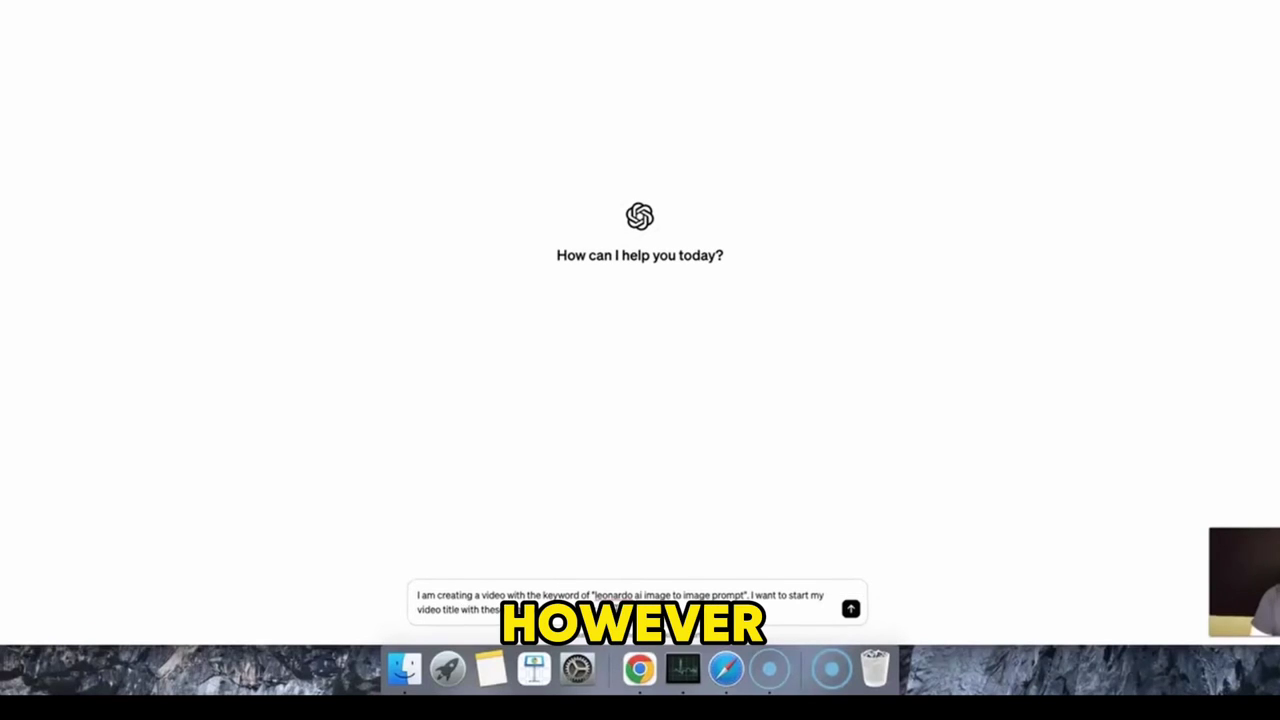
- Complete the prompt by asking for a clickable title people want to click and watch, with 10 ideas starting with that exact term
text(e exa I also would)
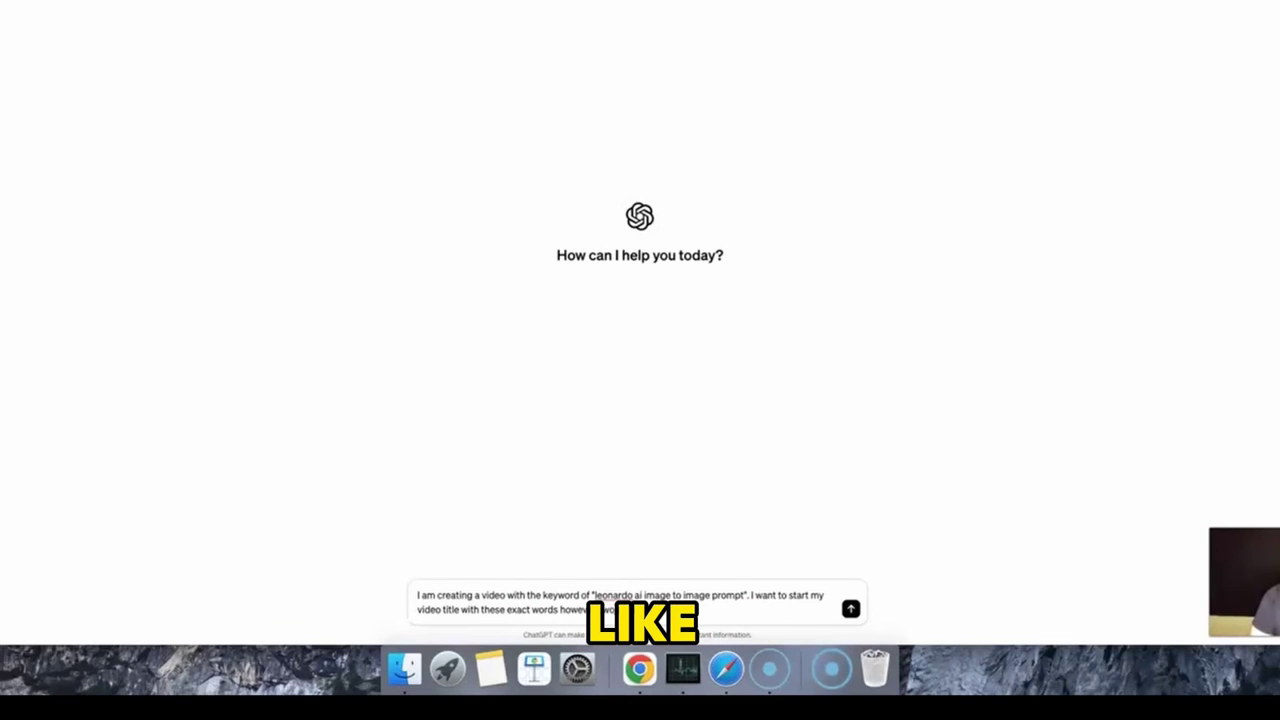
text(a)
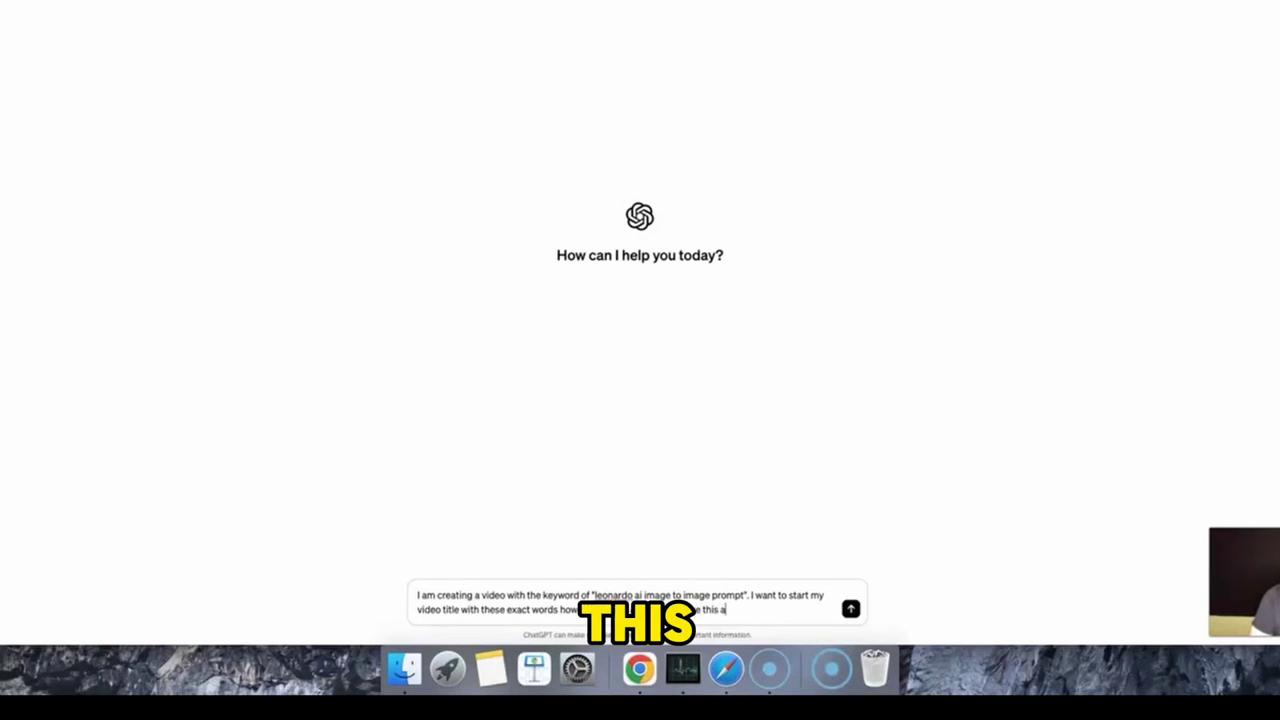
text(ke this clickable title)
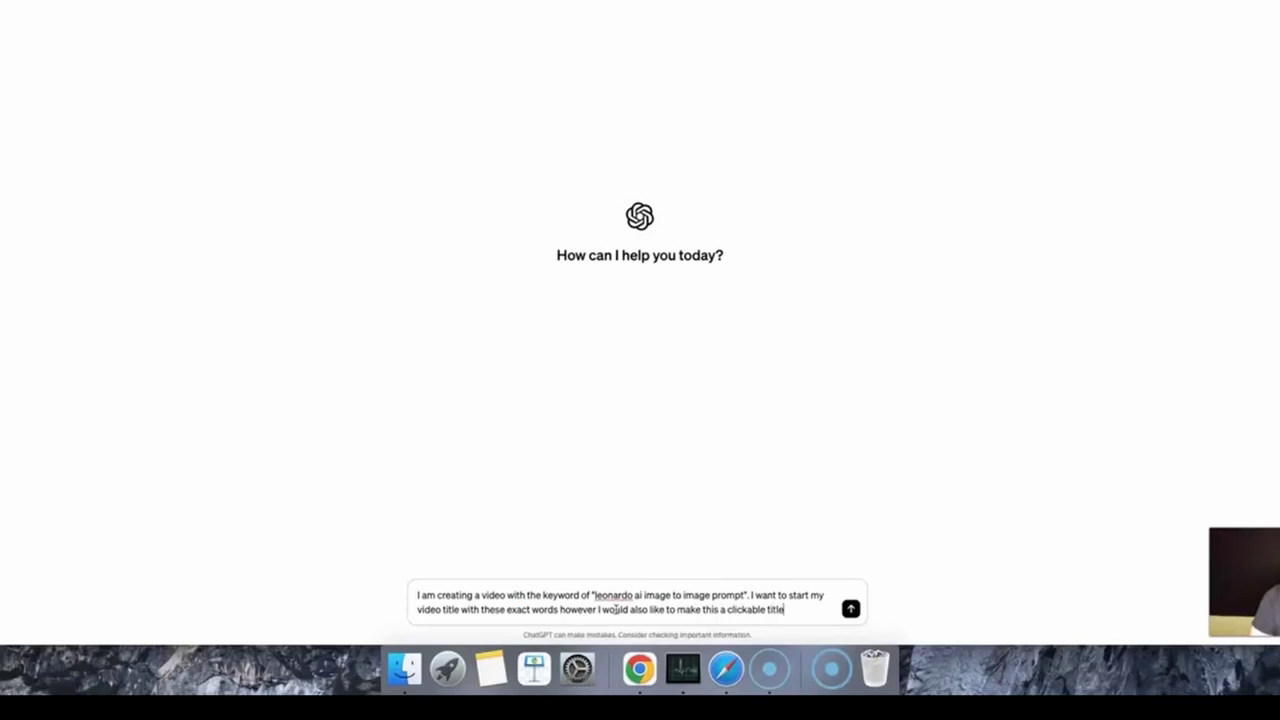
text( that peopl)
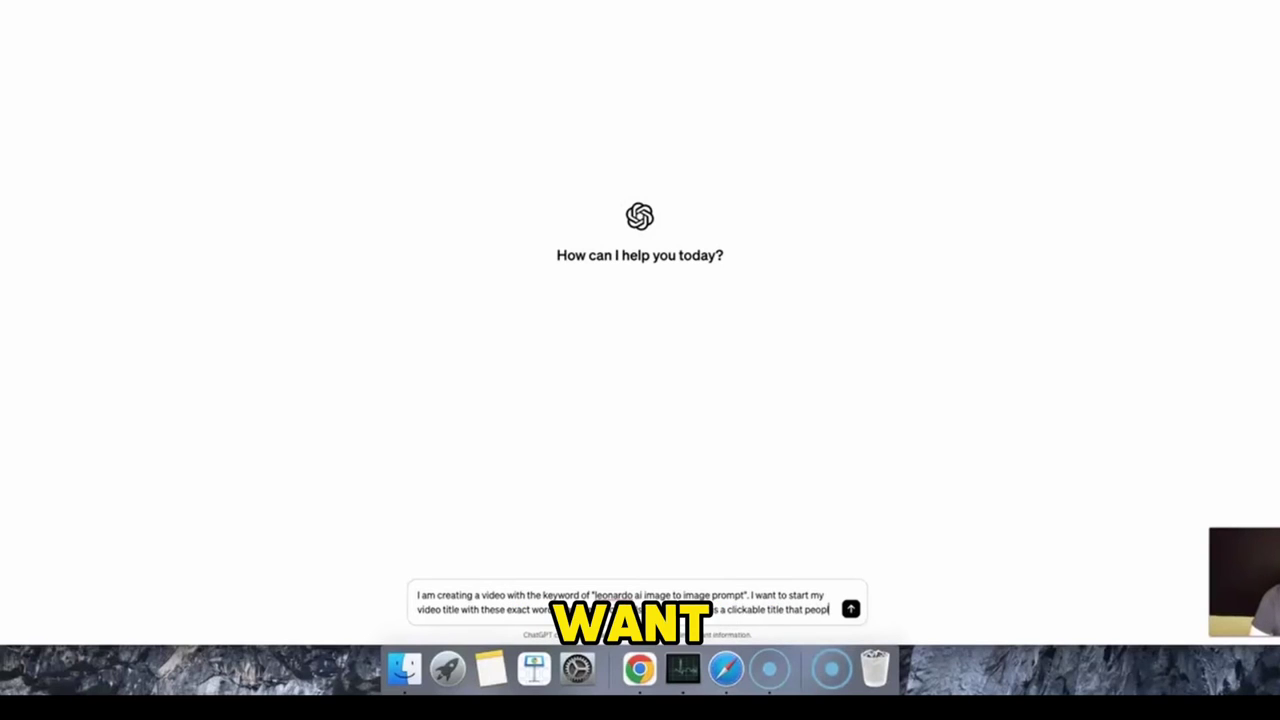
text(e want to click and watch the video. Can you give me 10 ideas that start with that exact term.)
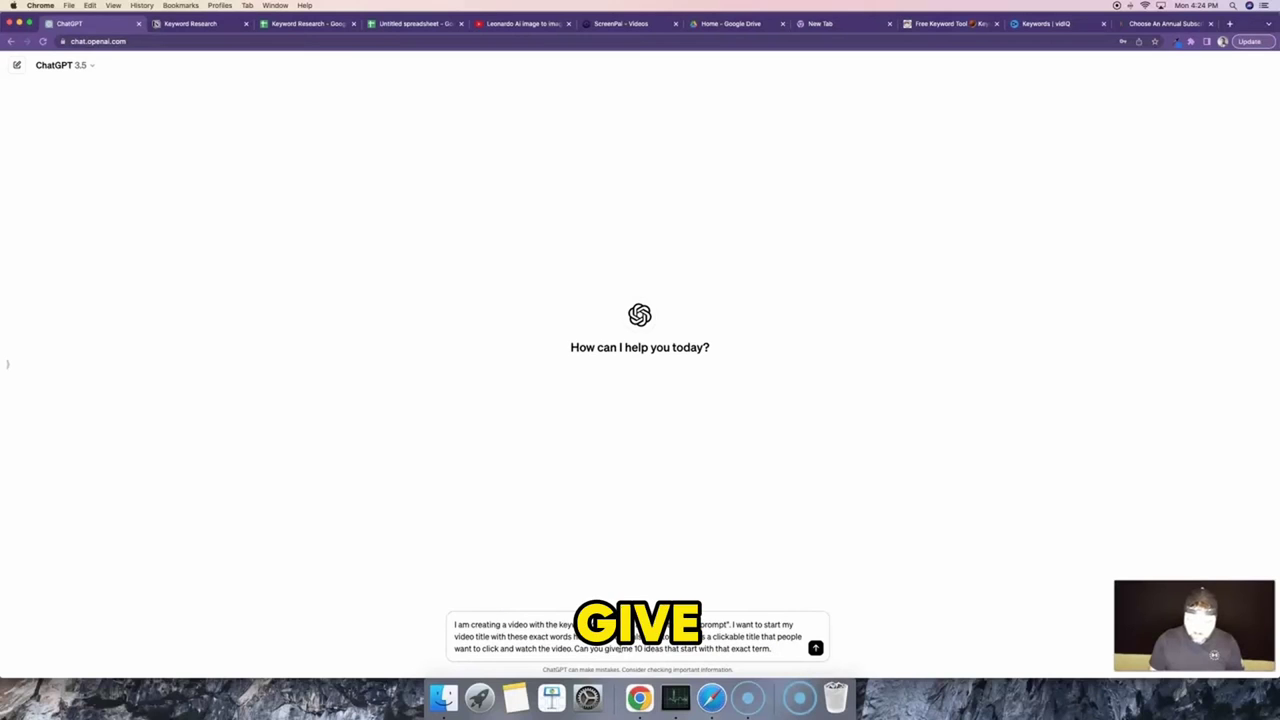
- Send the title prompt and copy the tenth suggestion, "Mastering Leonardo AI Image to Image Prompt: Tips and Tricks"
key(Return)
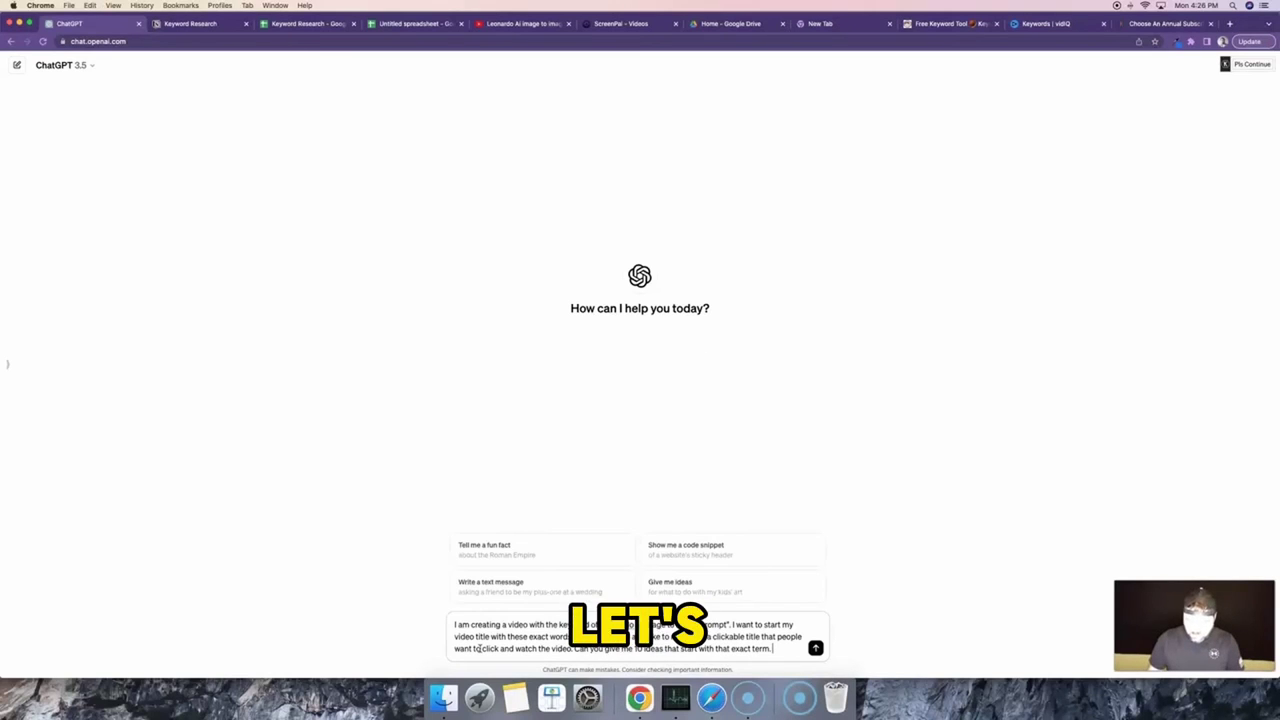
key(Return)
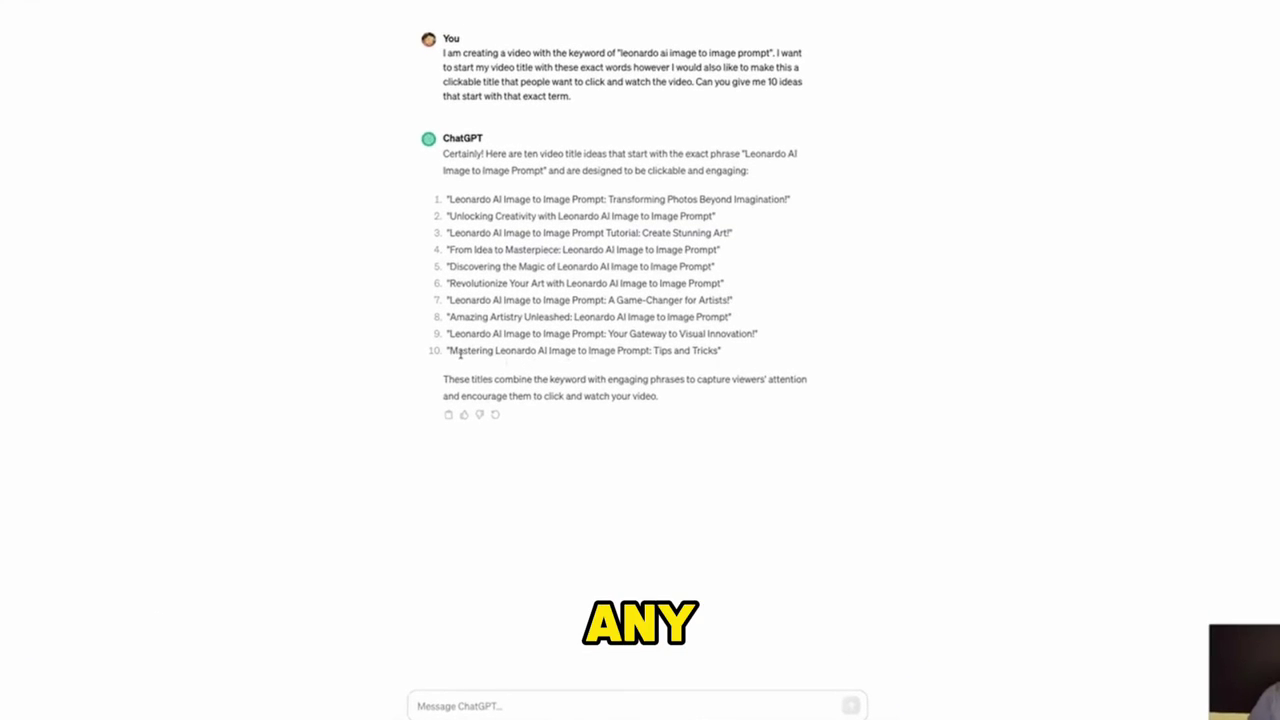
drag(448, 351, 722, 350)
key(super+c)
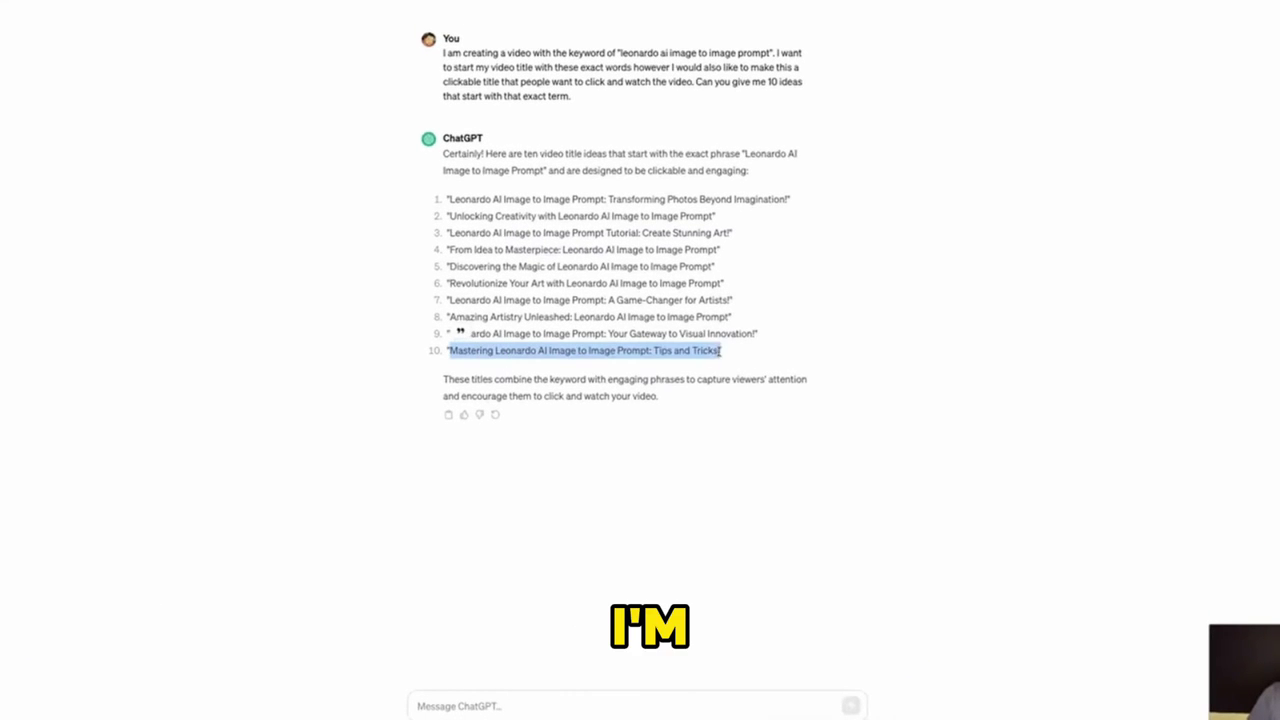
- Switch to the Notion Keyword Research page and paste the copied title below the heading, with an empty line above it
click(176, 24)
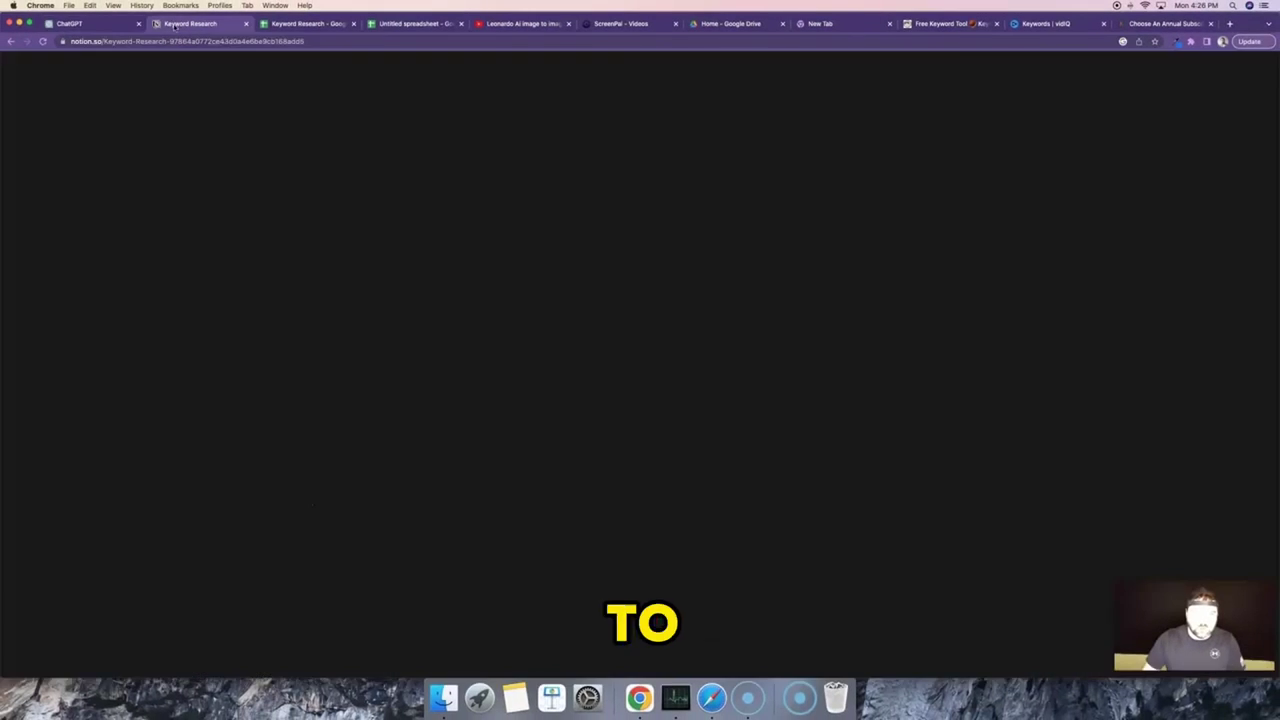
click(607, 178)
key(Return)
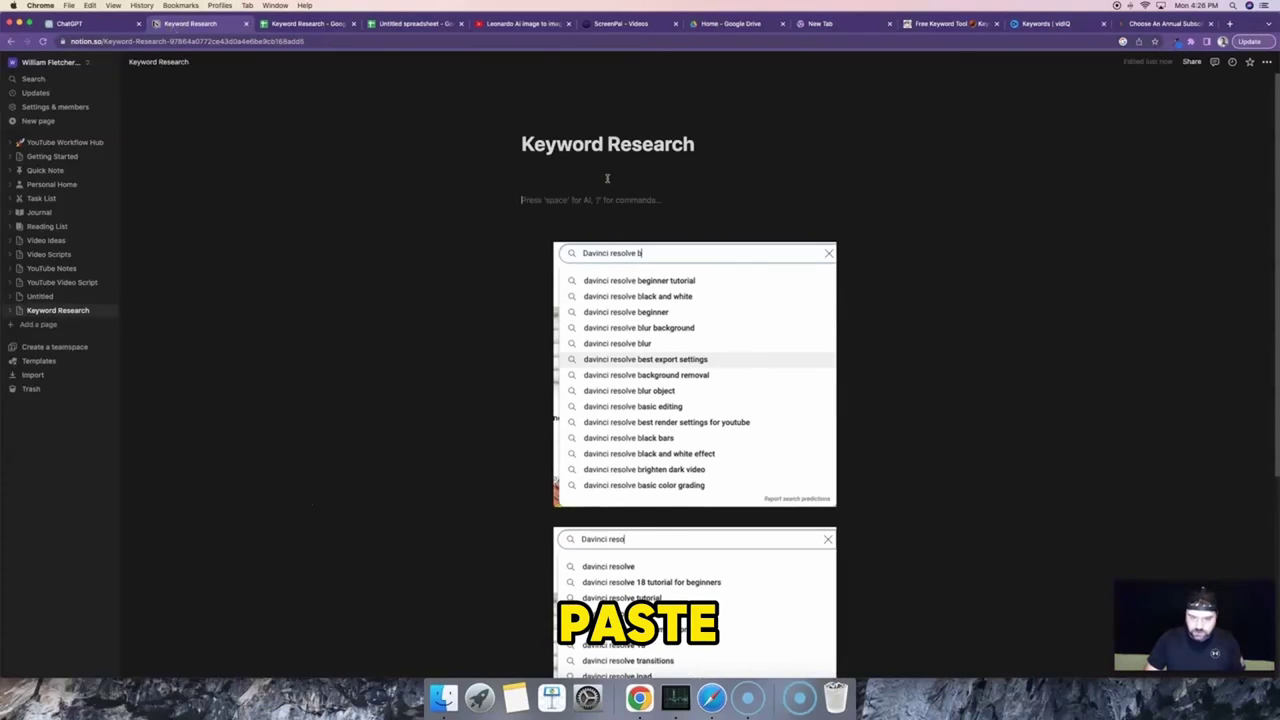
key(Return)
key(super+v)
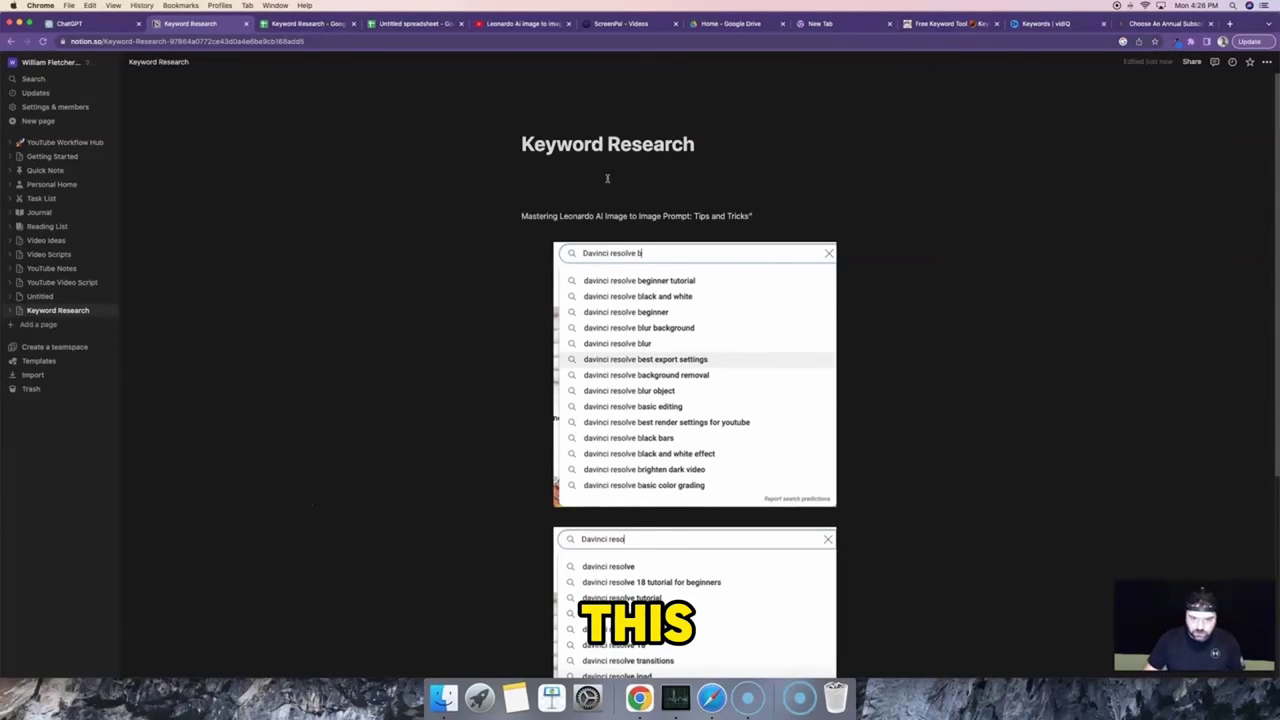
- Write the title "Leonardo AI Image to Image Prompt Mastery" on the empty line, reusing the keyword from the pasted title
click(544, 192)
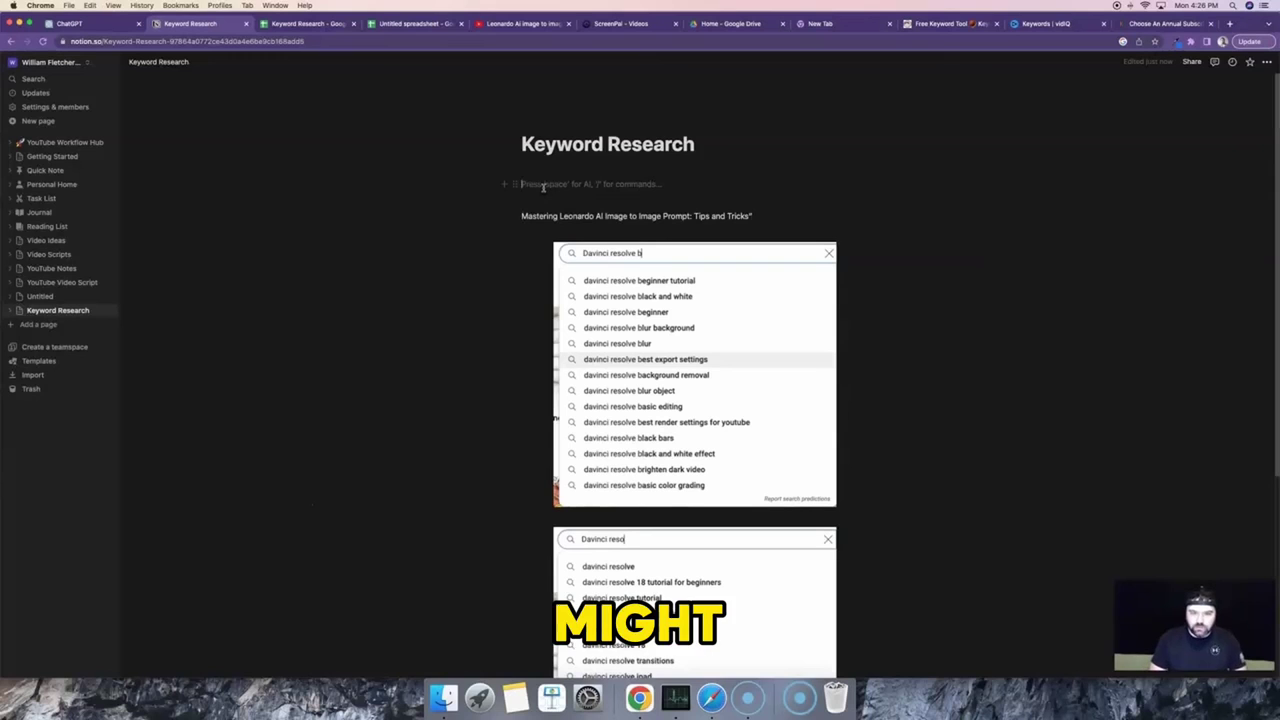
drag(689, 216, 560, 218)
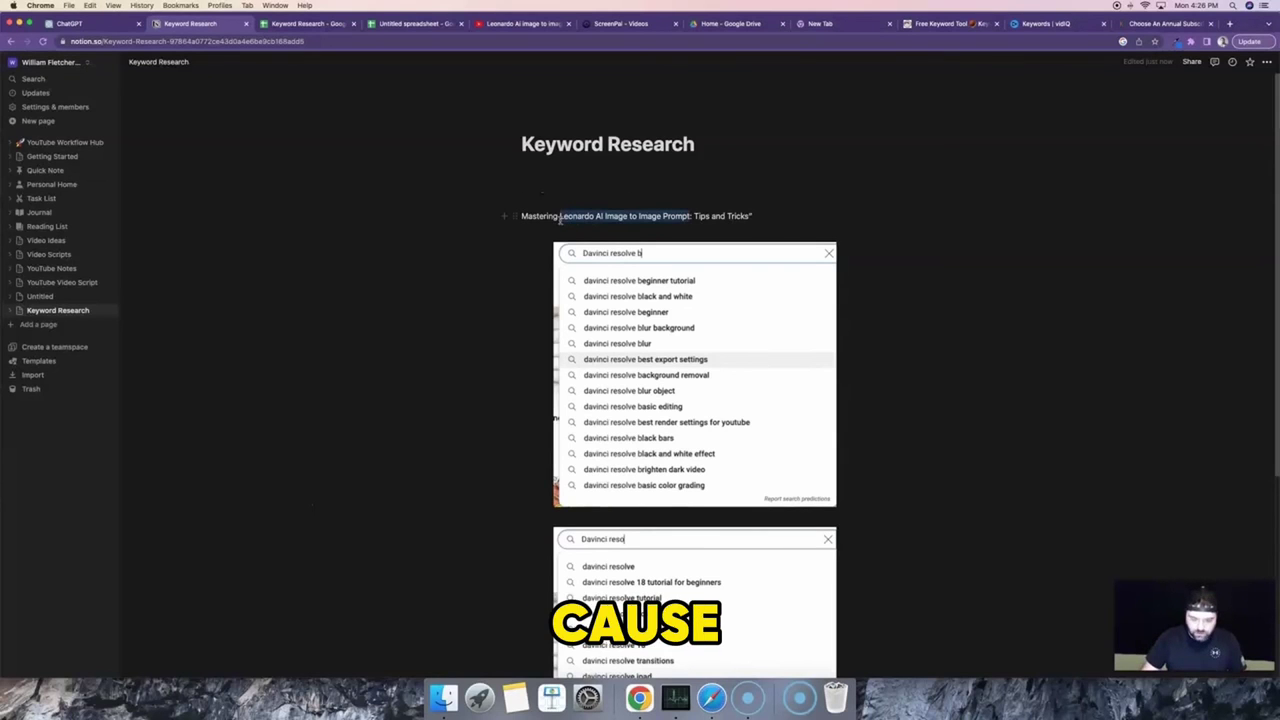
key(super+c)
click(532, 179)
key(super+v)
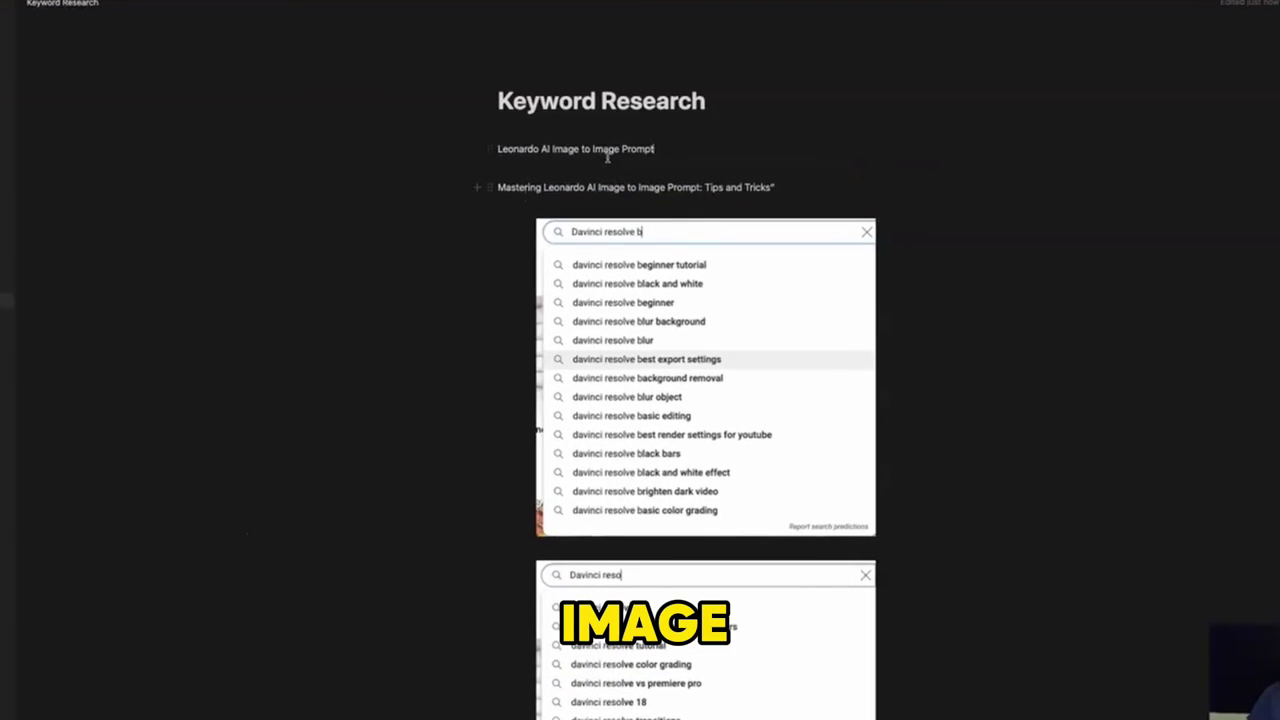
text(Mastery)
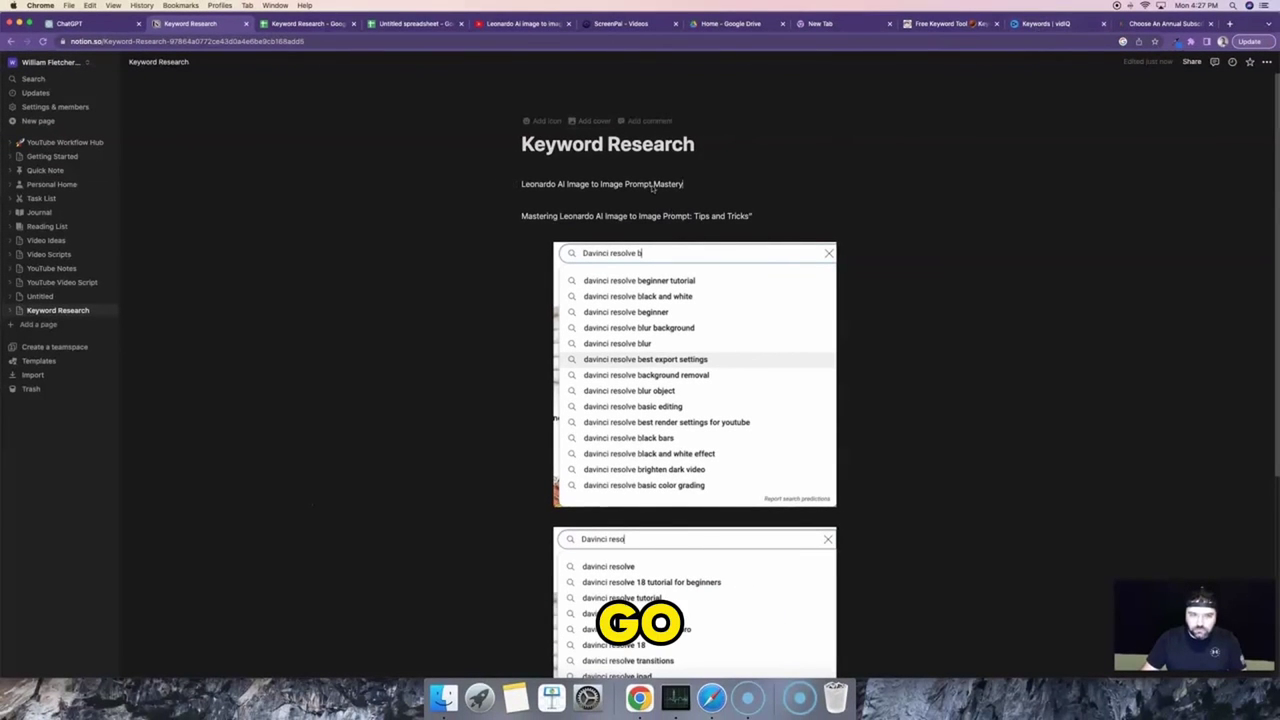
- Switch to vidIQ and examine the metrics of the related keyword "leonardo ai prompts"
drag(566, 184, 506, 187)
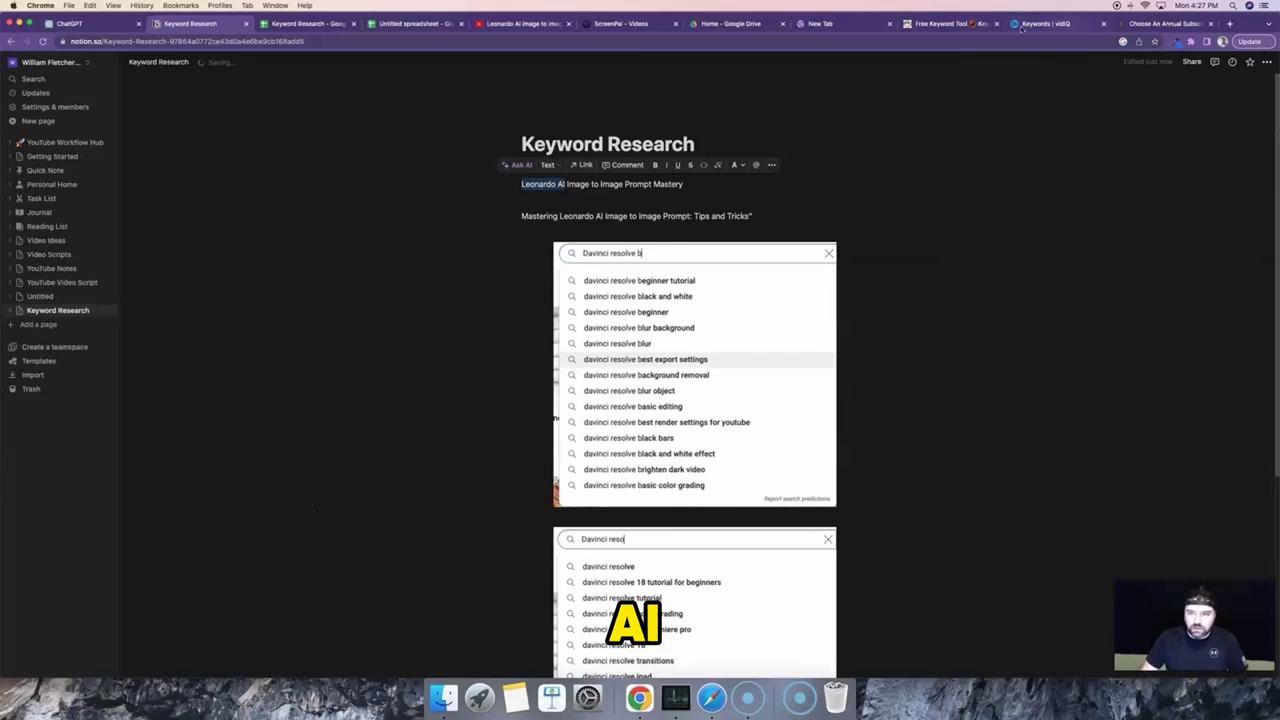
click(1068, 25)
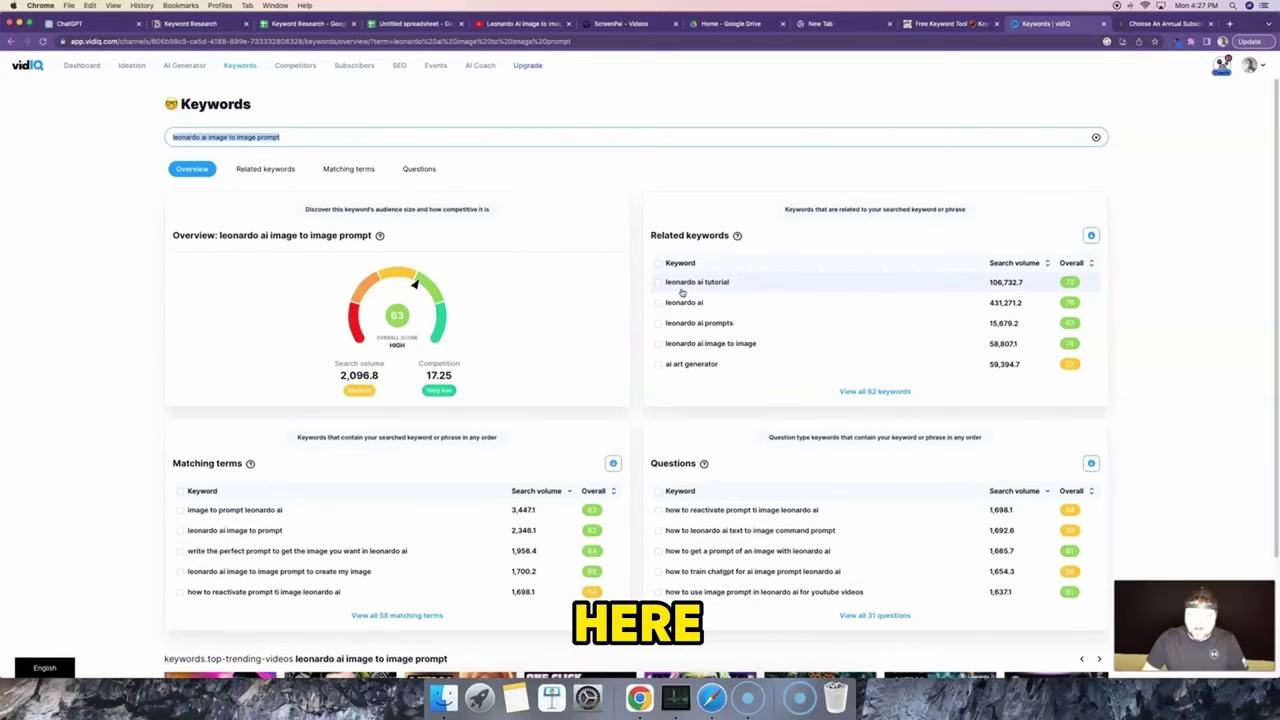
click(713, 325)
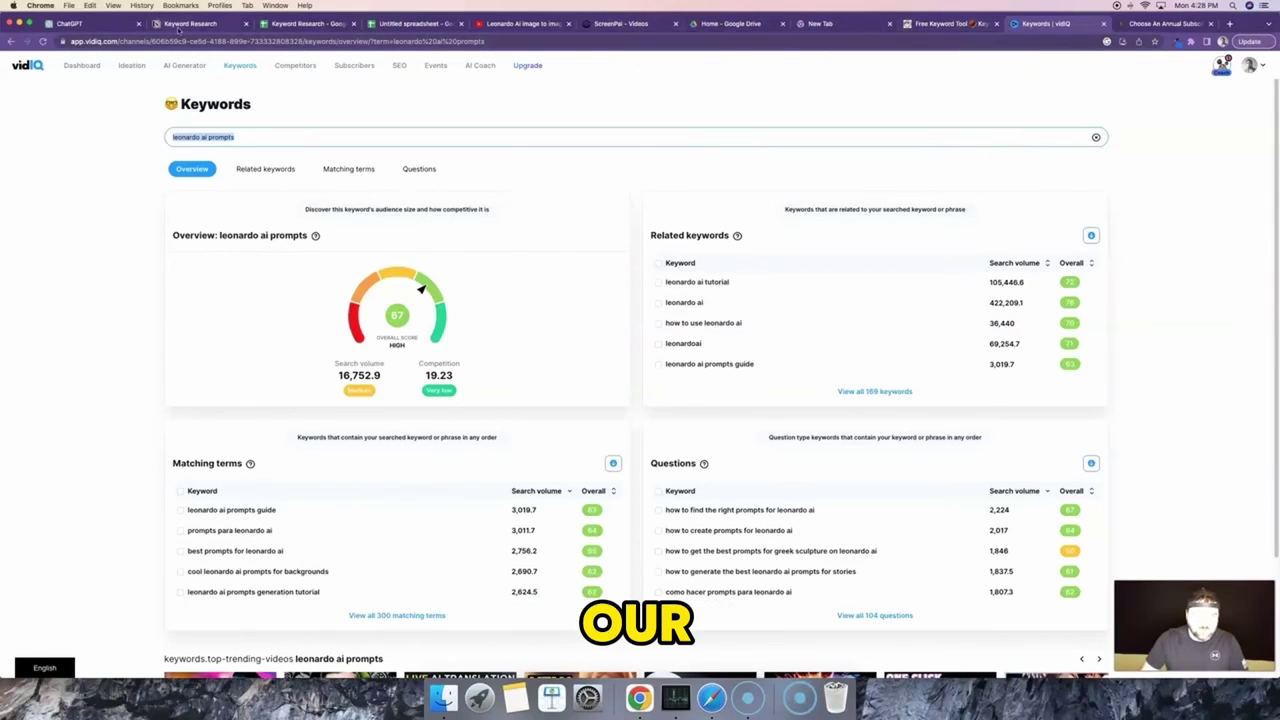
- Return to the Notion page and append "(Leonardo AI Prompts)" to the Mastery title
key(super+2)
click(687, 187)
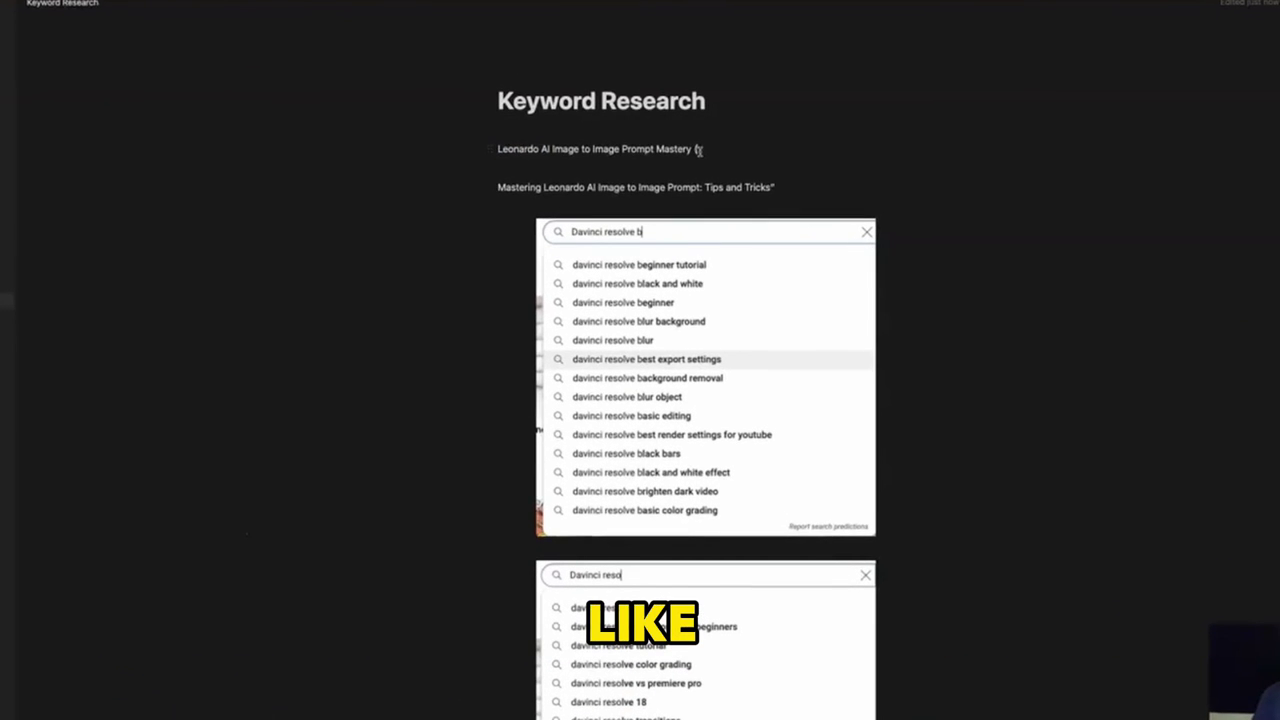
text(leonardo ai prompts)
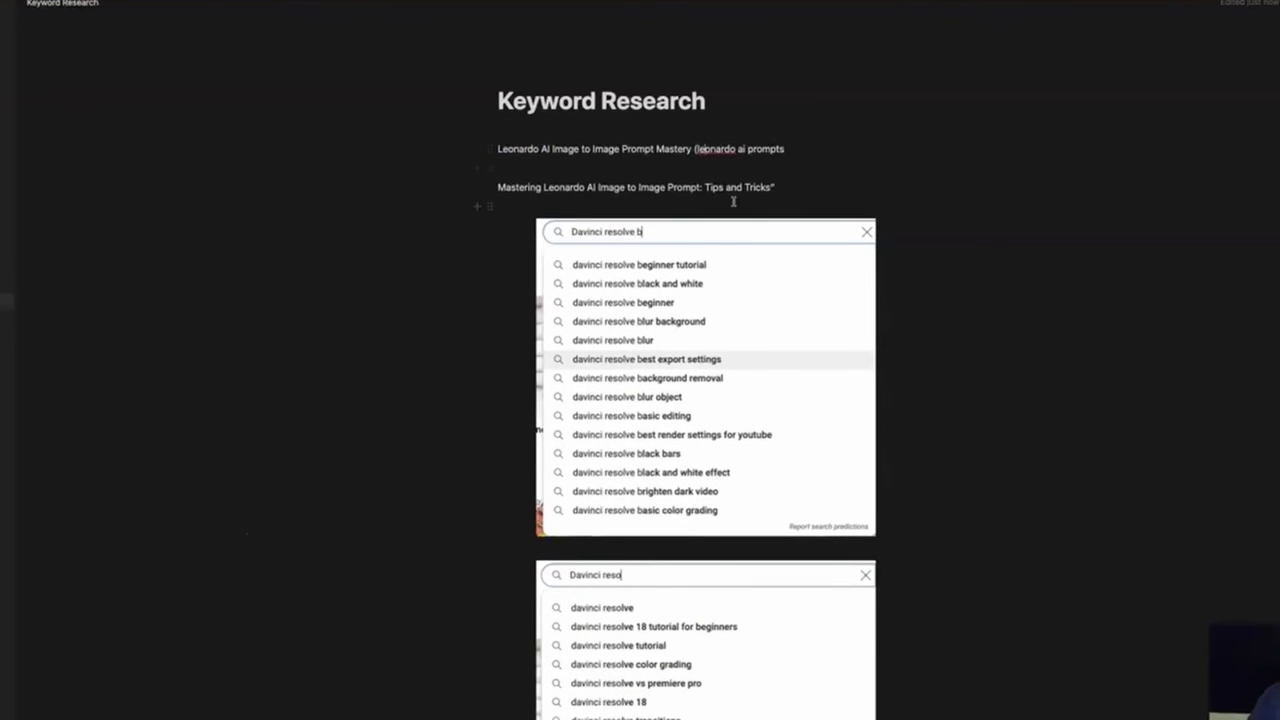
key(BackSpace)
text(L)
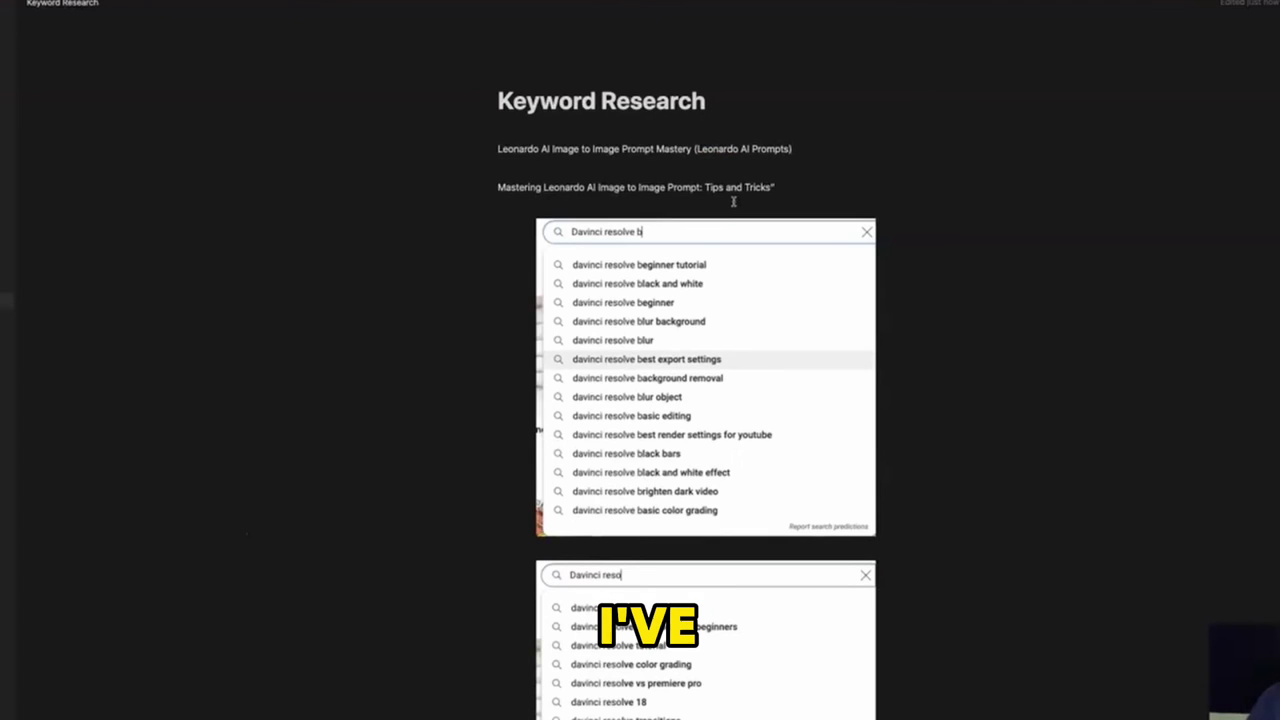
- Copy the finished title and upload IMG_2142.MOV from the Downloads folder to YouTube
drag(804, 148, 491, 143)
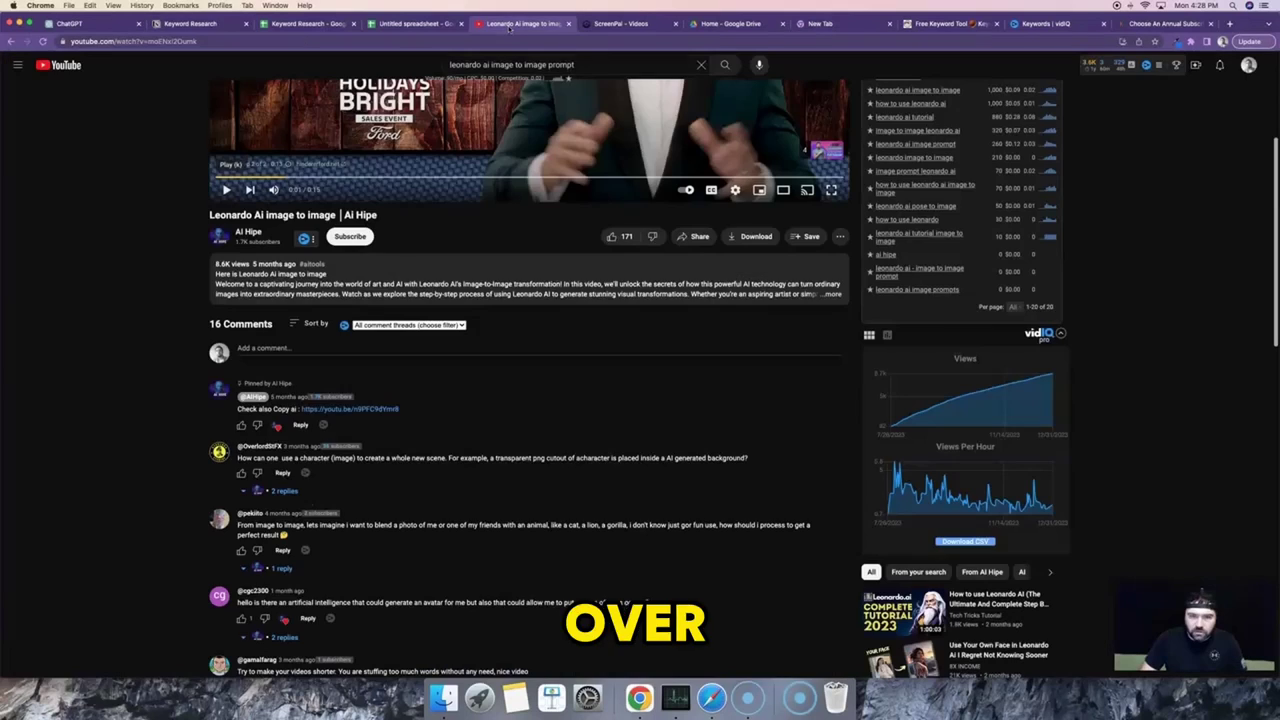
click(512, 24)
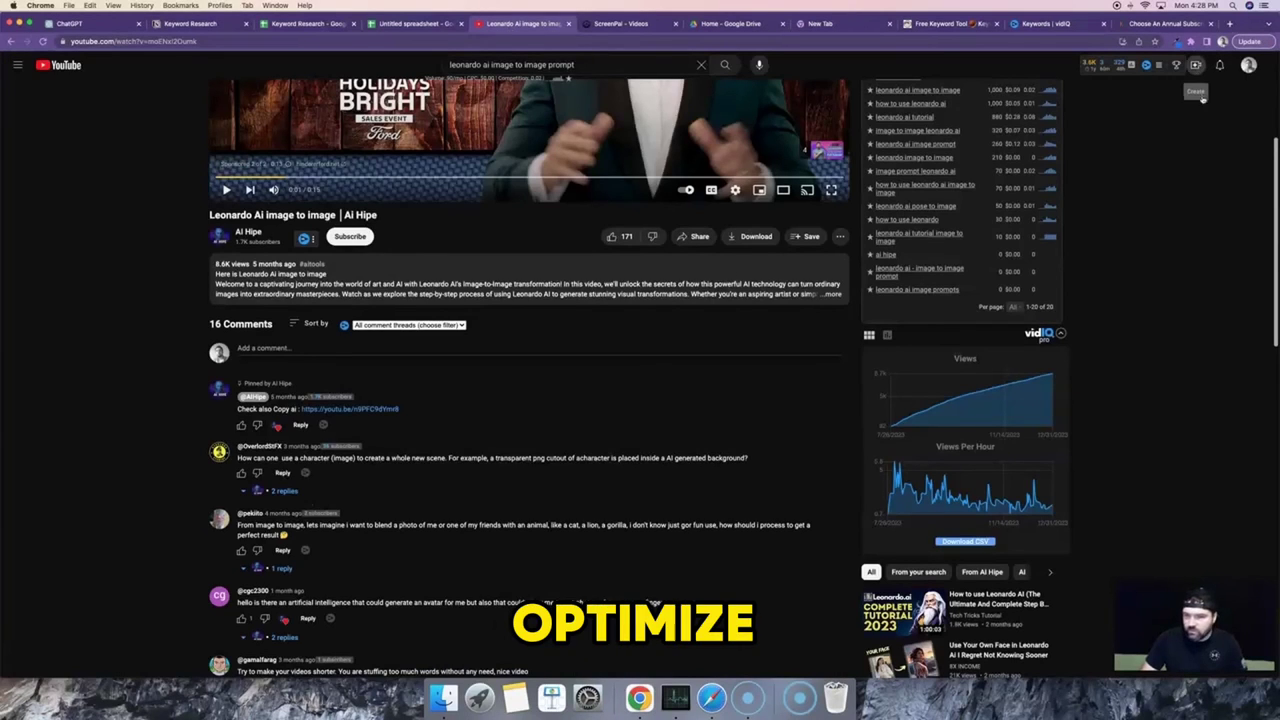
click(1197, 65)
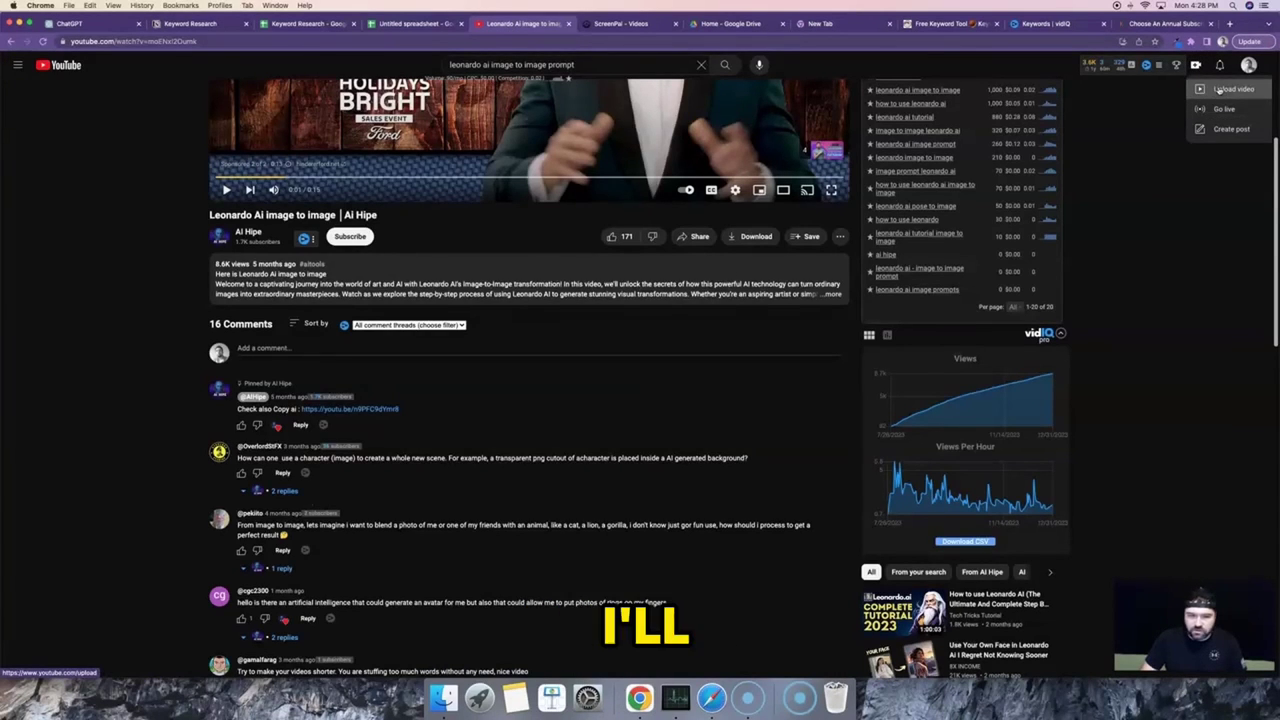
click(1228, 89)
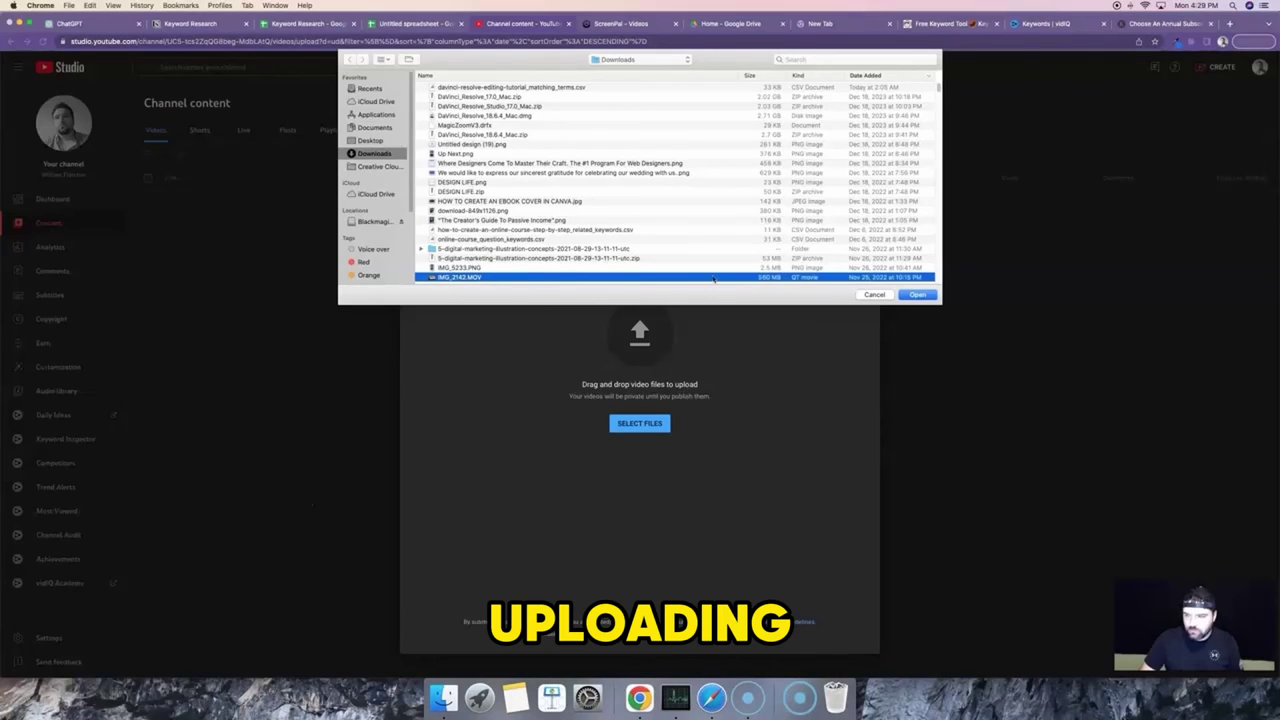
click(915, 295)
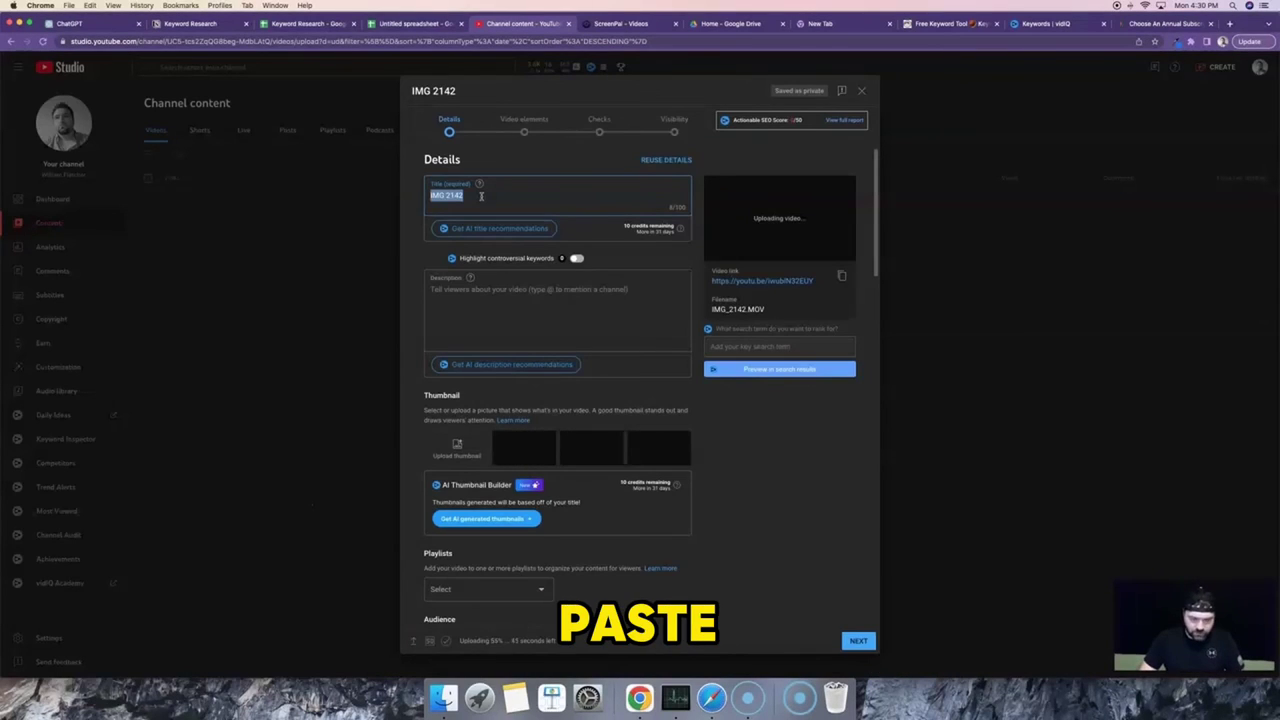
- Paste the copied title as the video title and begin the description with "Leonardo AI Image to Image Prompt Mastery" followed by a blank line
key(super+v)
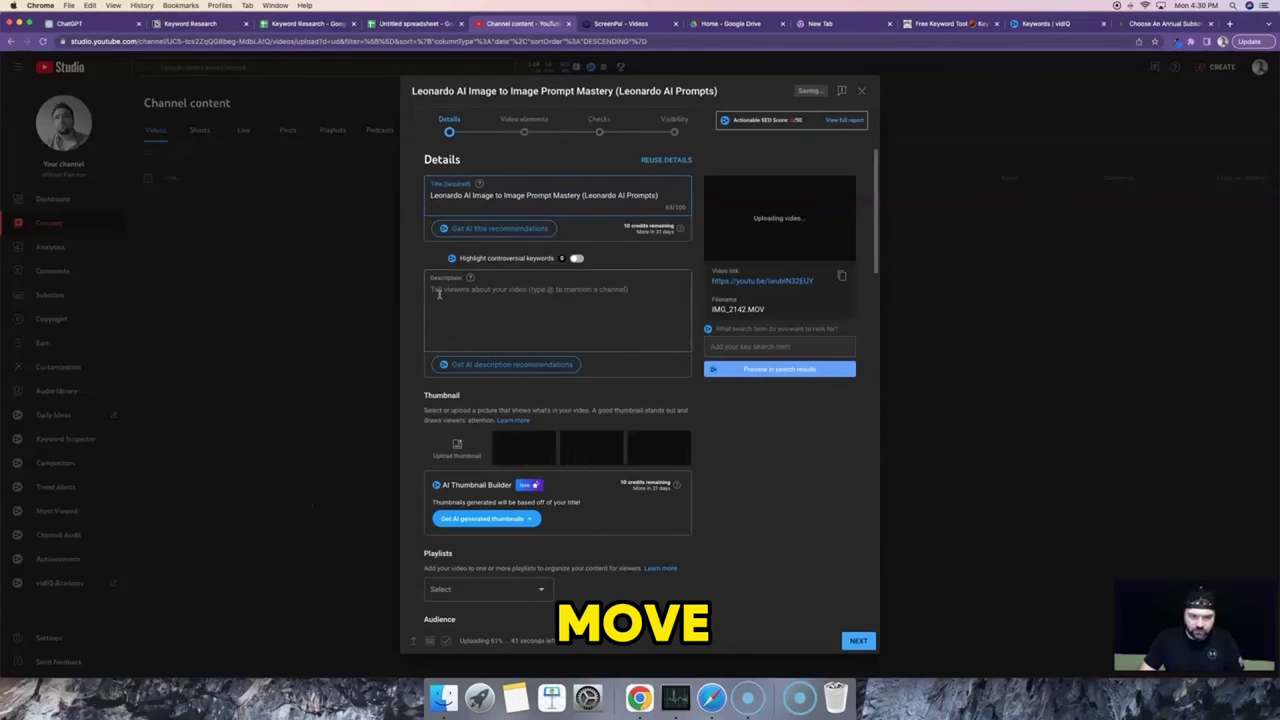
click(438, 293)
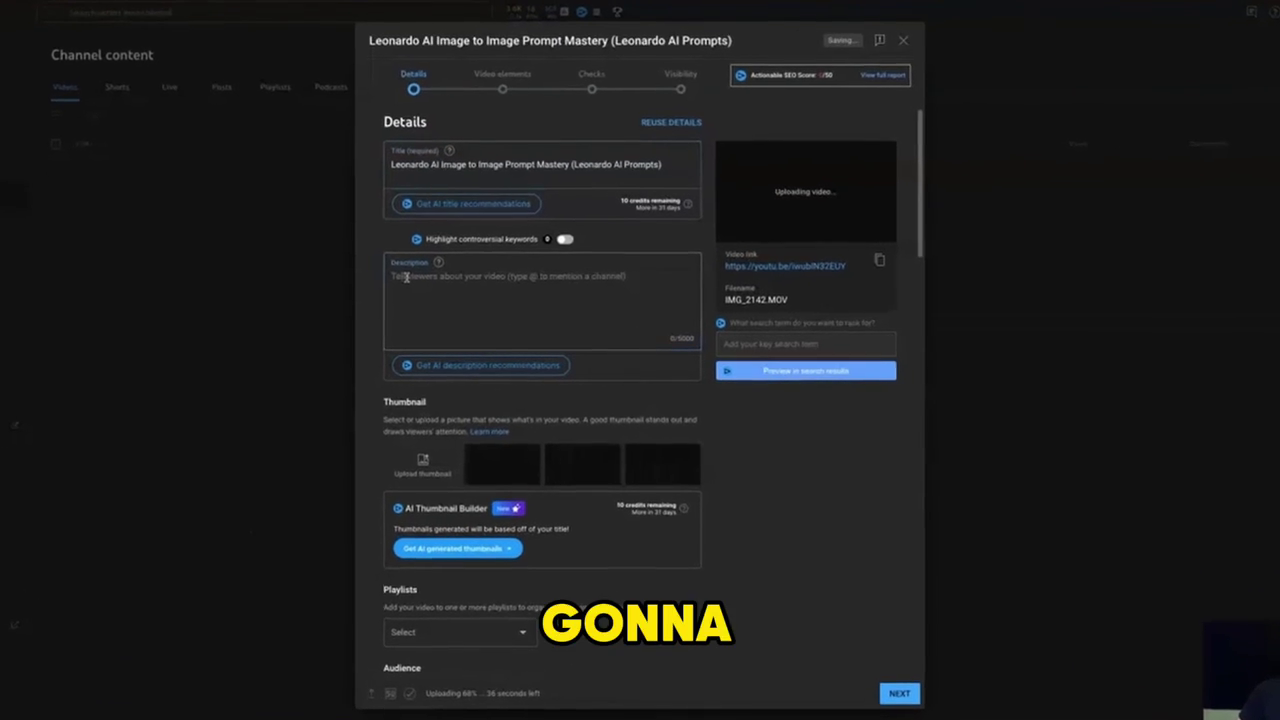
key(super+v)
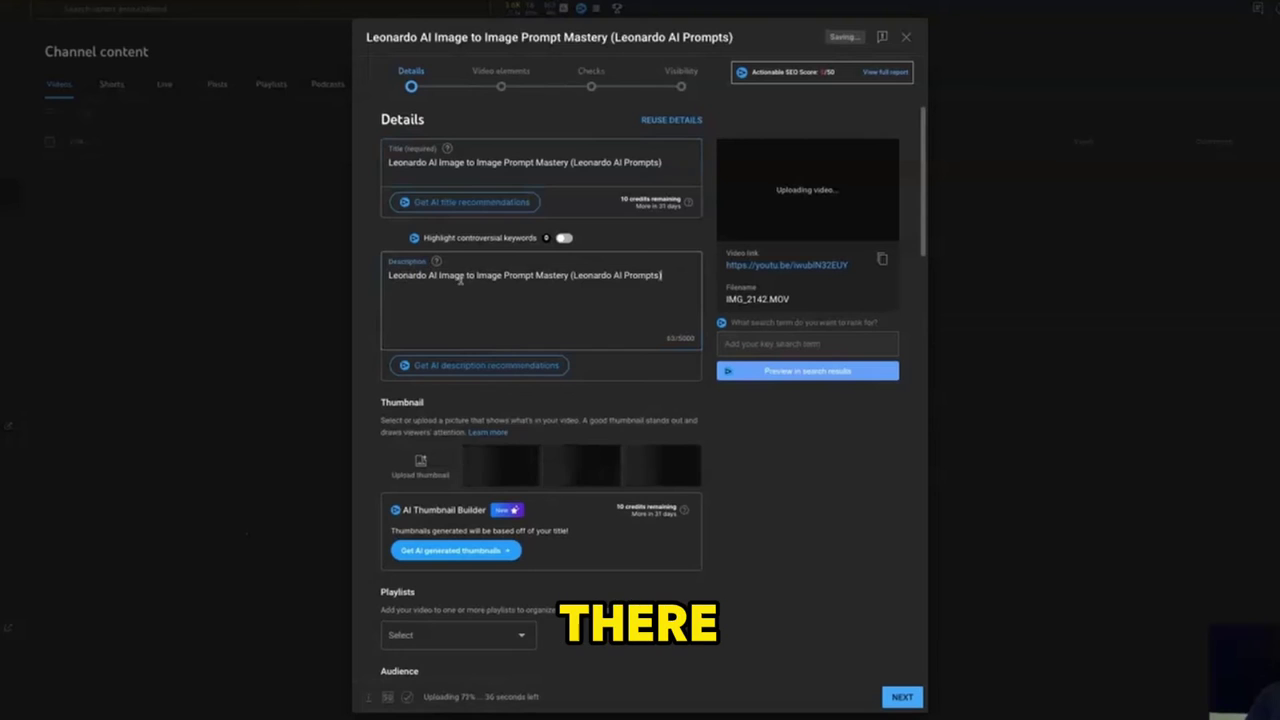
drag(571, 275, 663, 275)
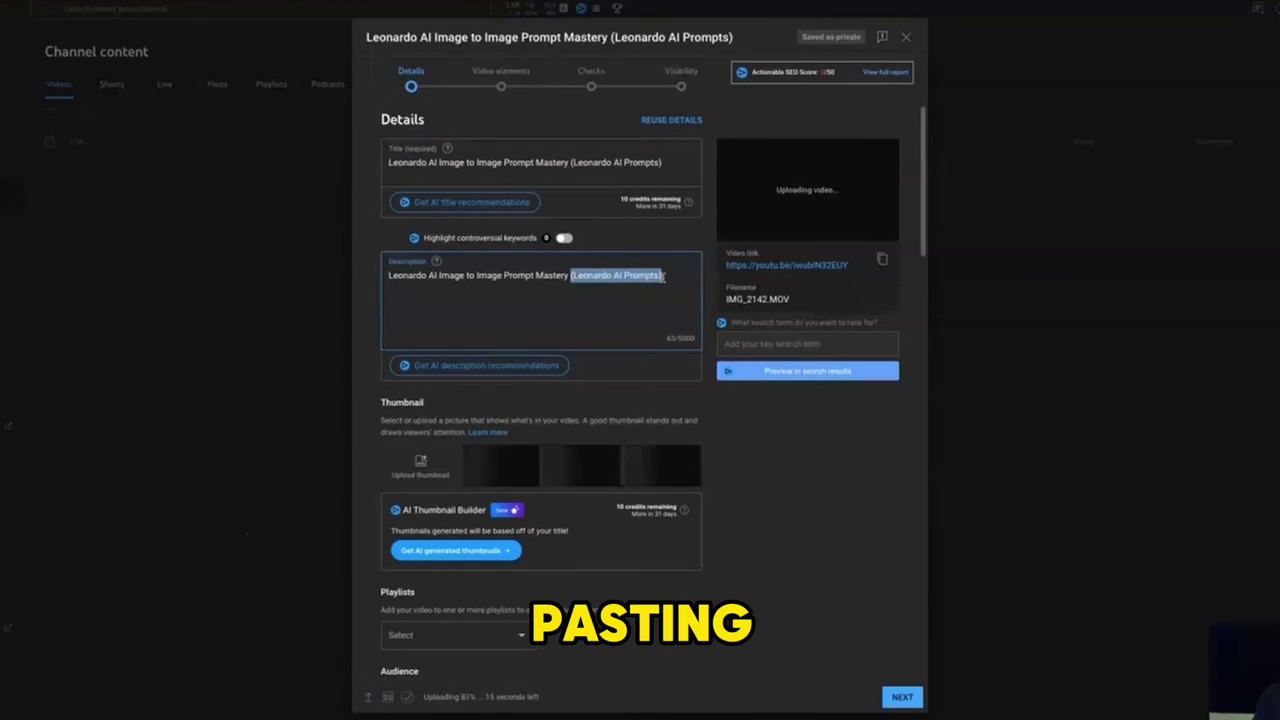
key(BackSpace)
key(BackSpace)
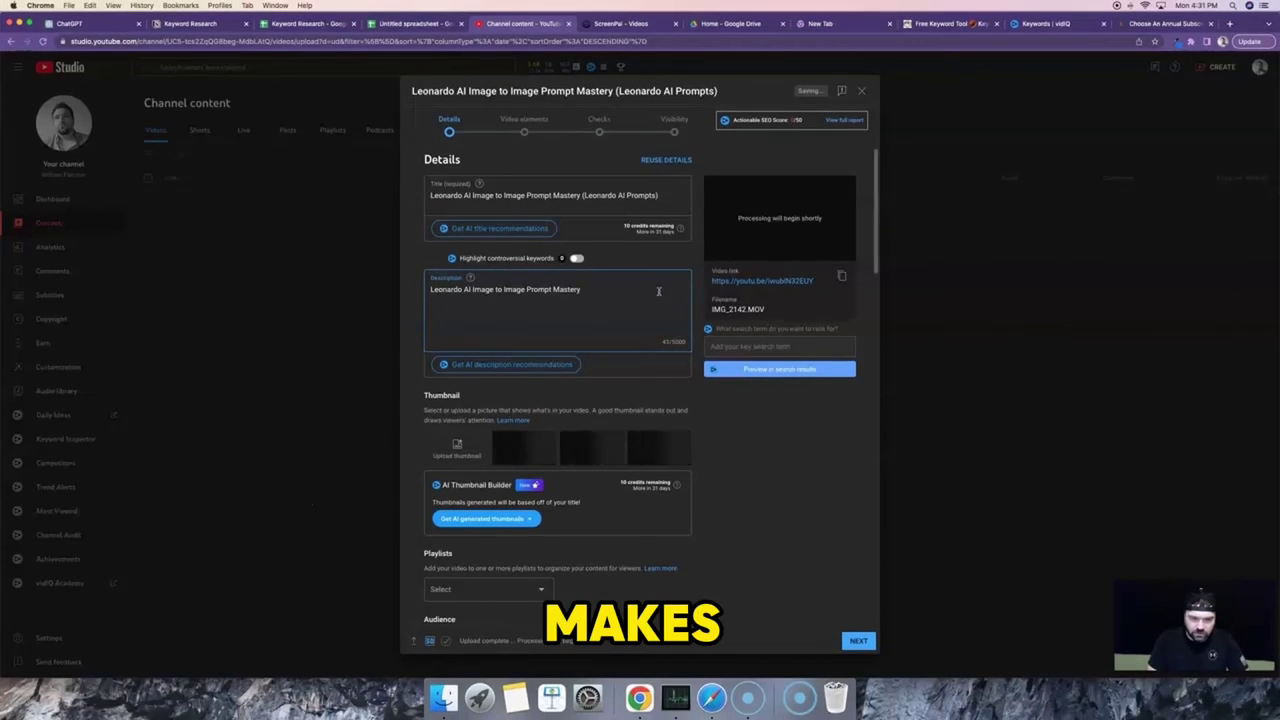
key(Return)
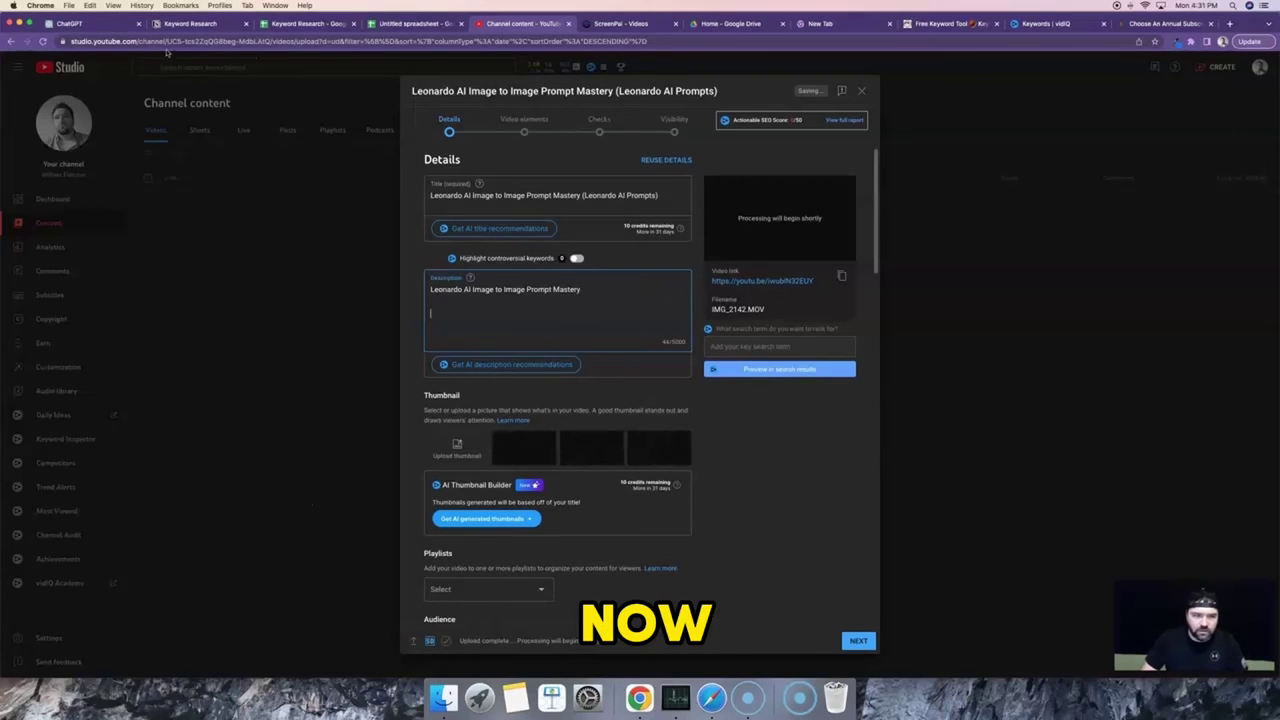
- Switch to ChatGPT and begin a request for a YouTube video description titled "Leonardo AI Image to Image Prompt Mastery (Leonardo AI Prompts)"
click(70, 24)
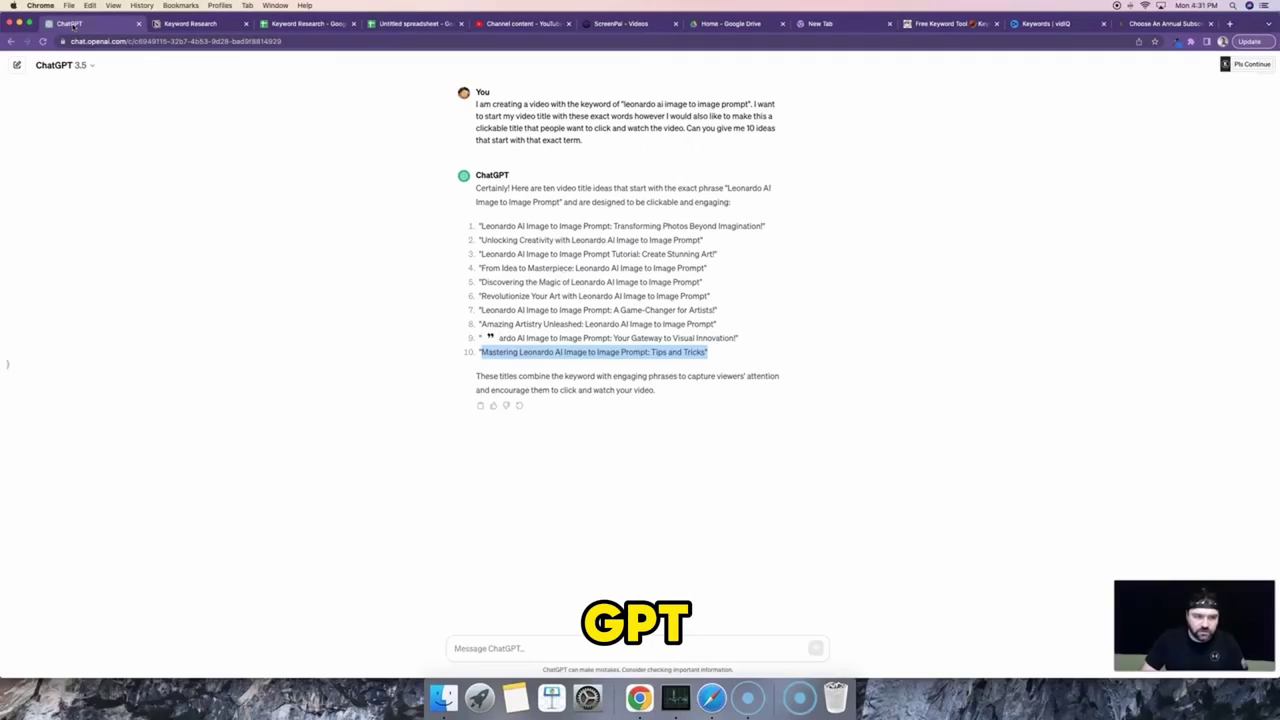
click(517, 645)
text(Please help me)
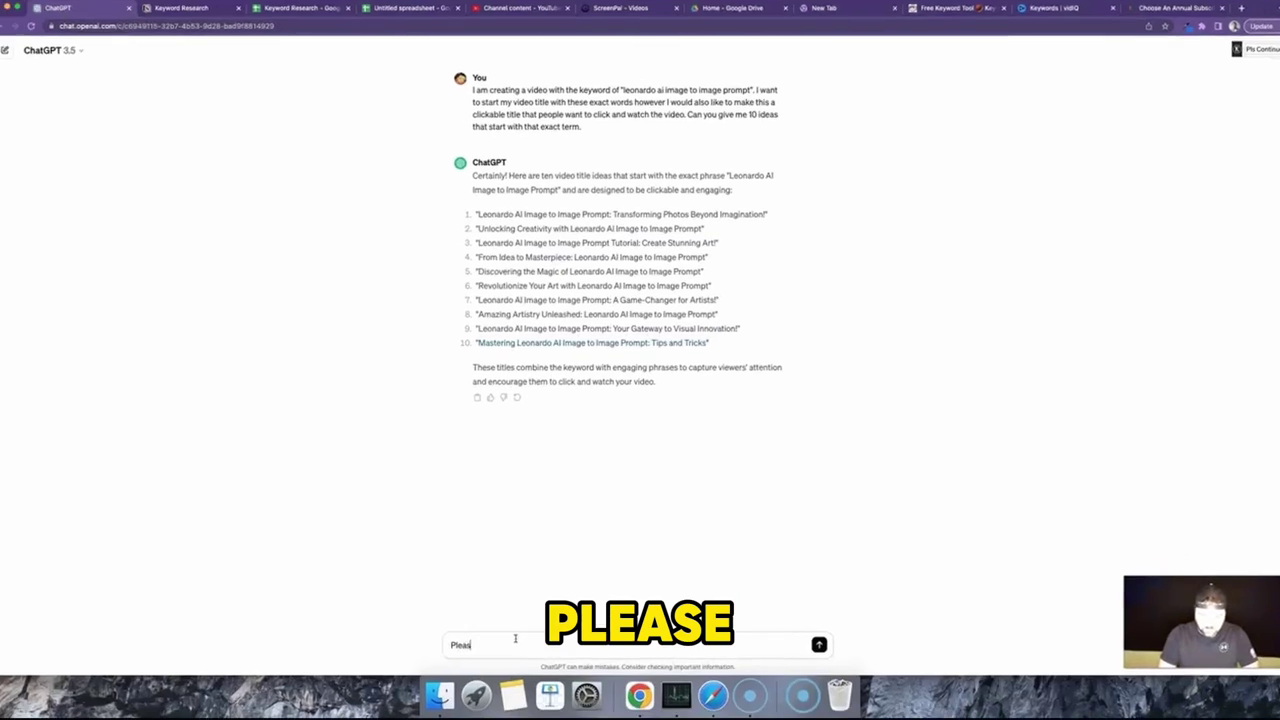
text( wri)
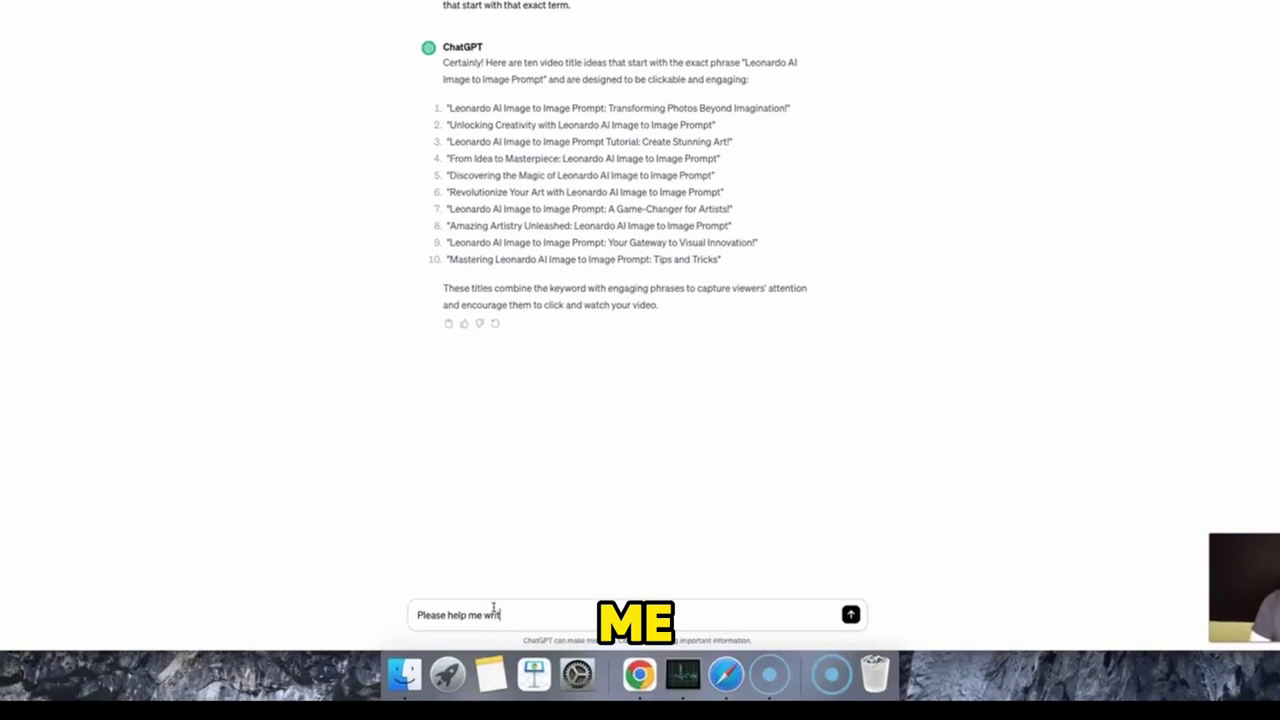
text(te a youtube video)
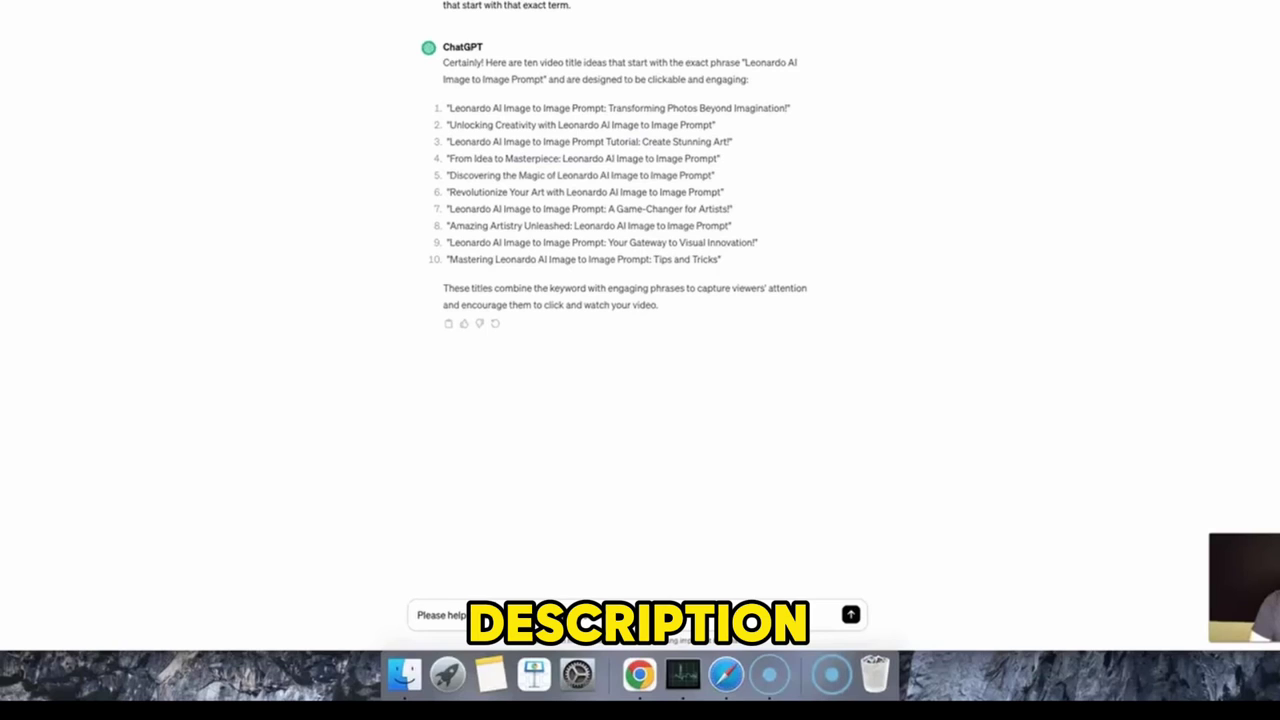
text( description and)
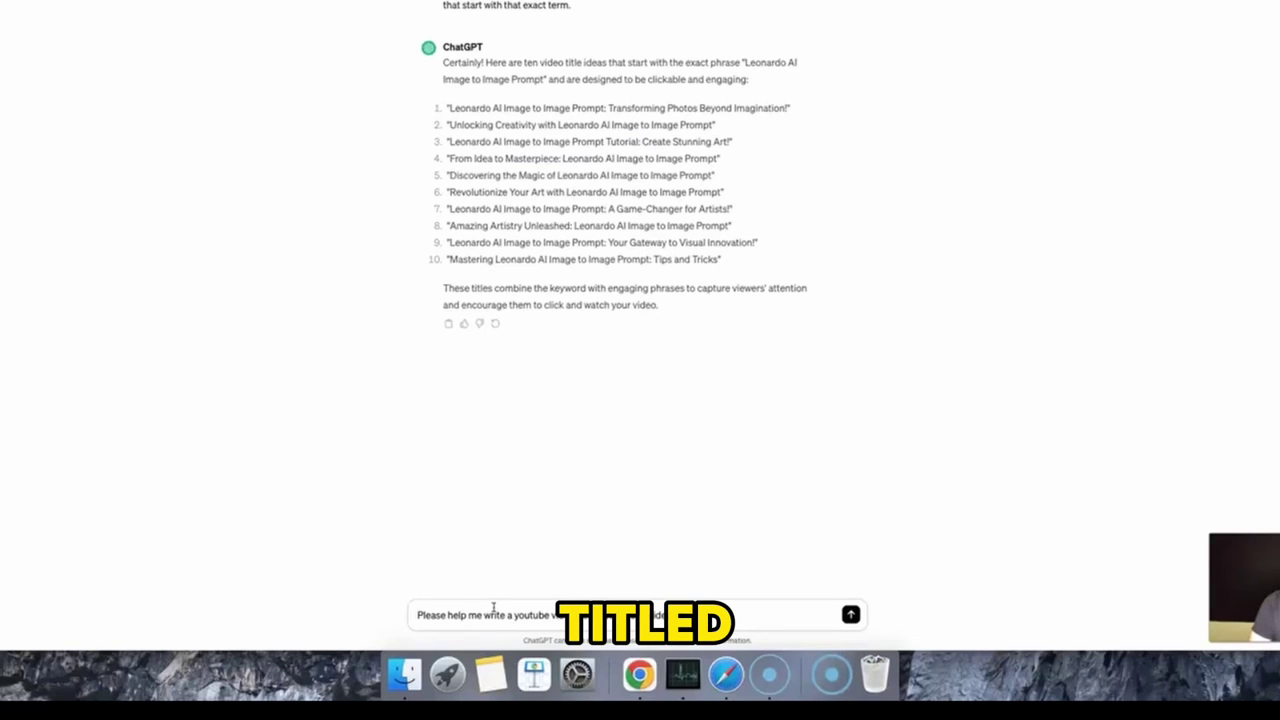
text(Leonardo AI Image to Image Prompt Mastery (Leonardo AI Prompts))
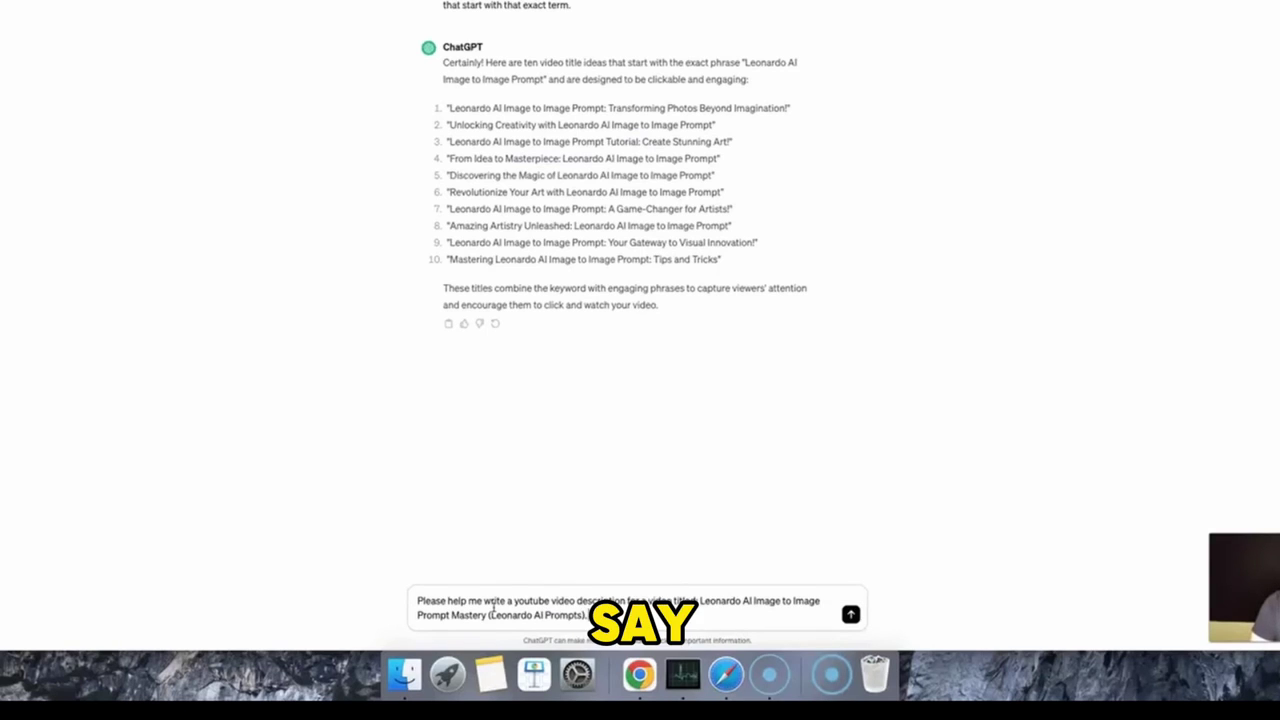
- Extend the request to ask for a keyword rich description including terms like Leonardo AI, Image to Image Prompt, Leonardo AI Prompts, AI Prompts, etc
text(Please make this a keyw)
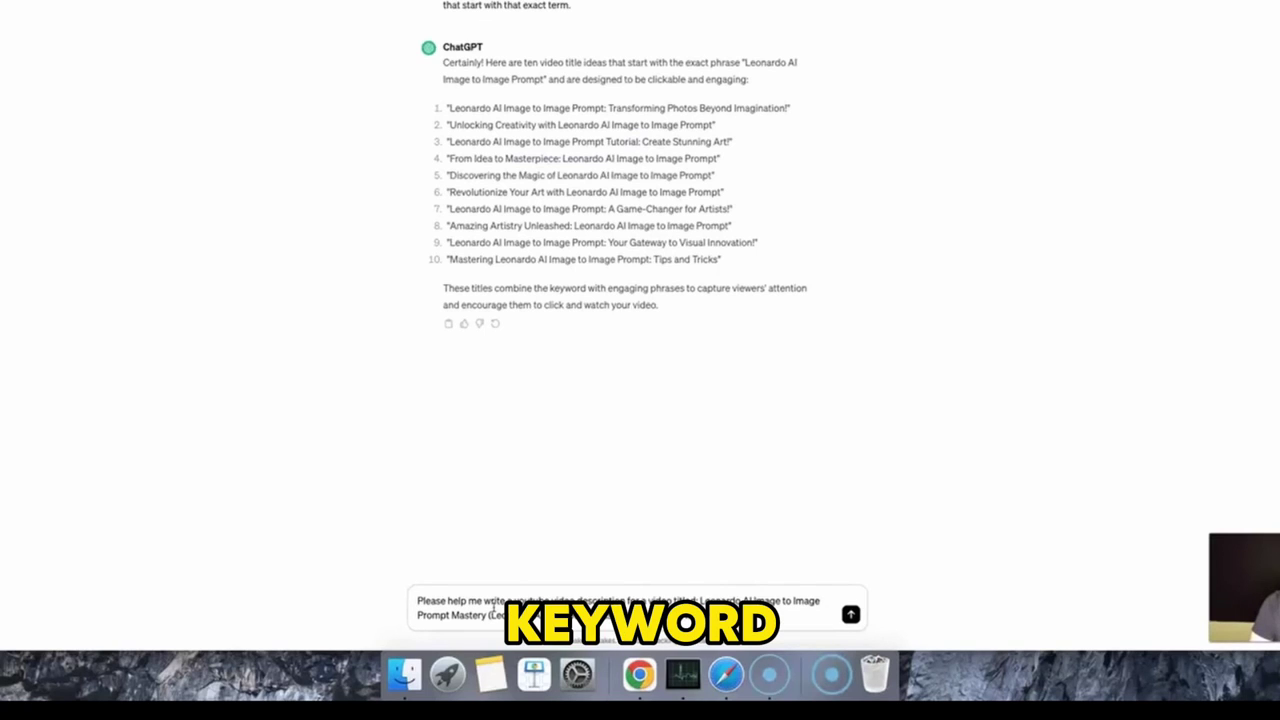
text(ord)
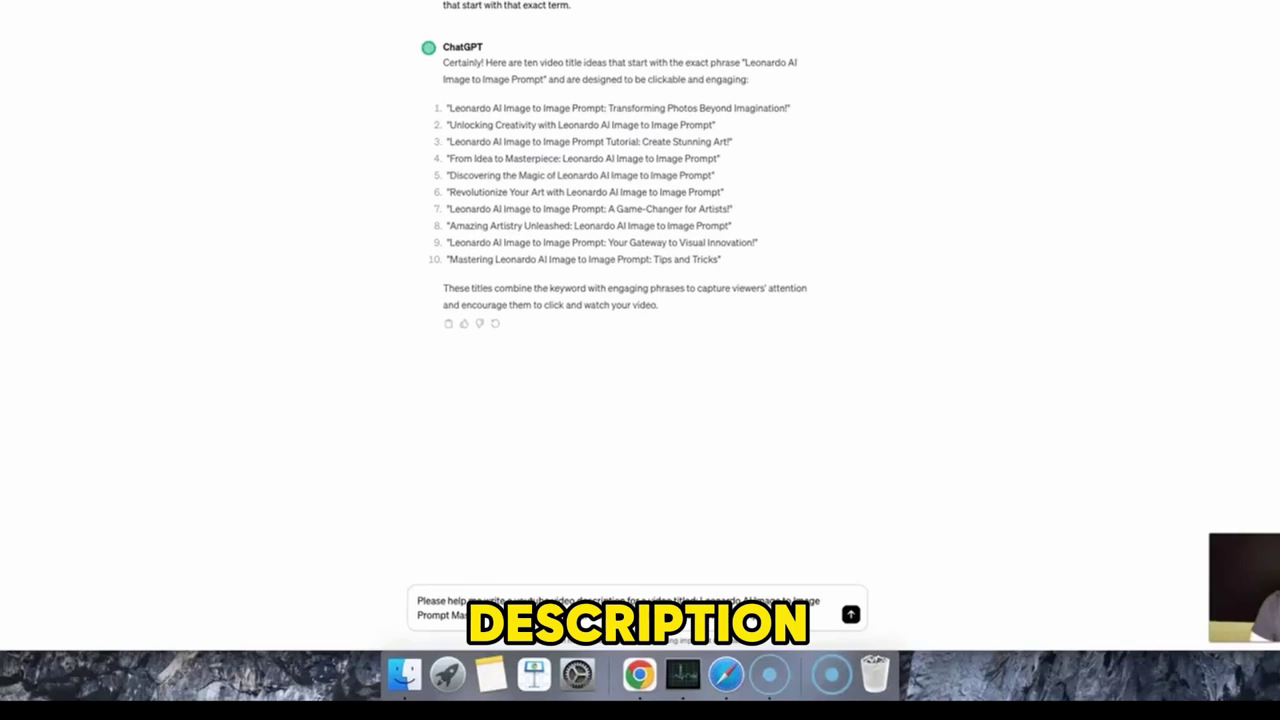
text( rich description that includes terms li)
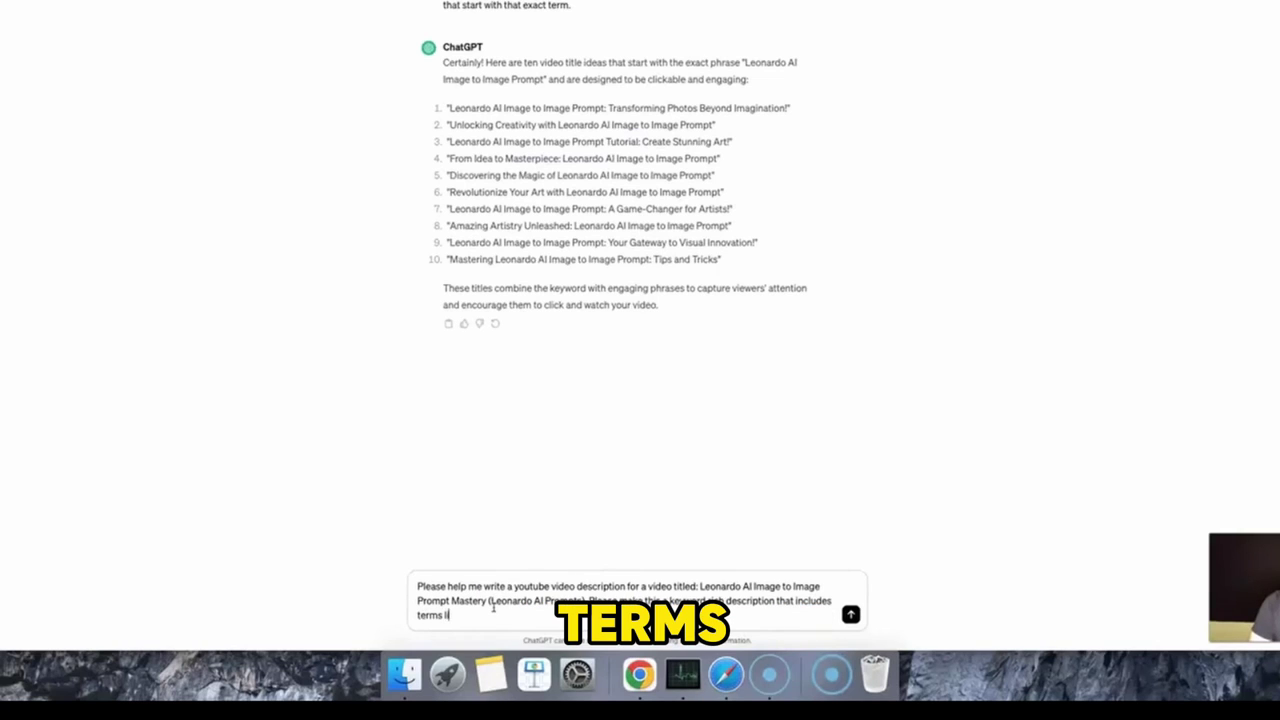
text(ke)
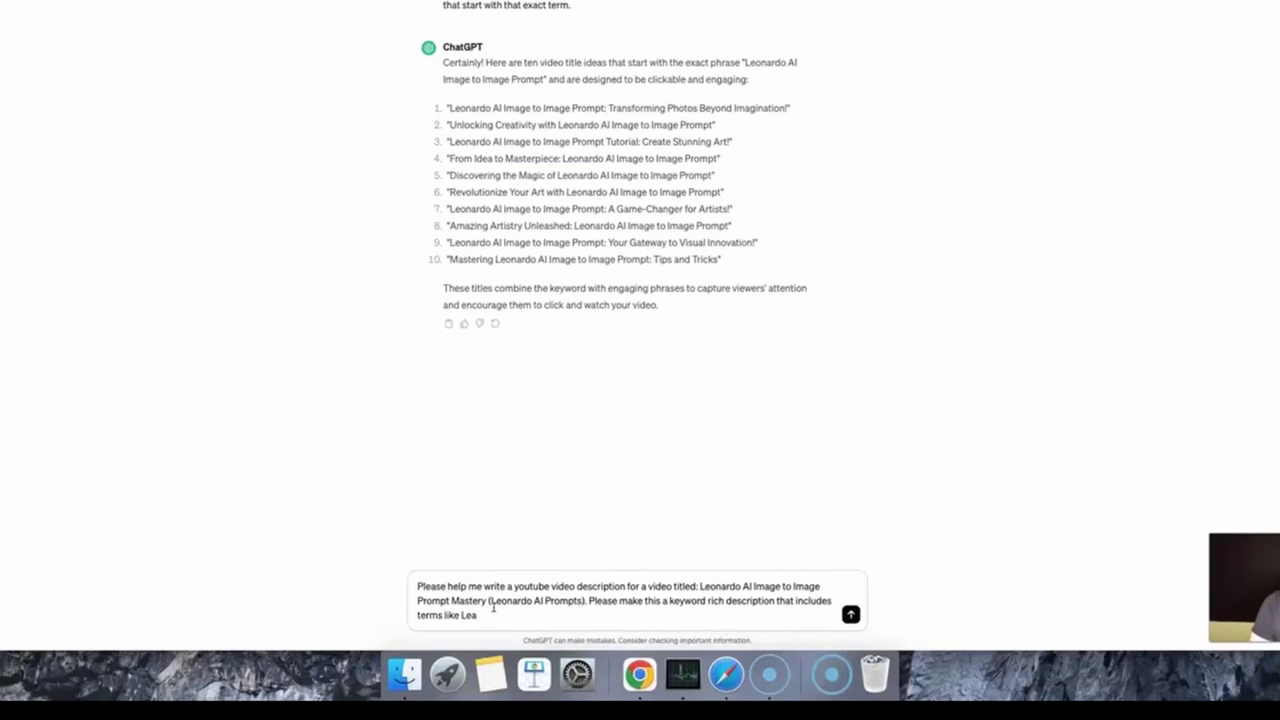
text( Leonardo)
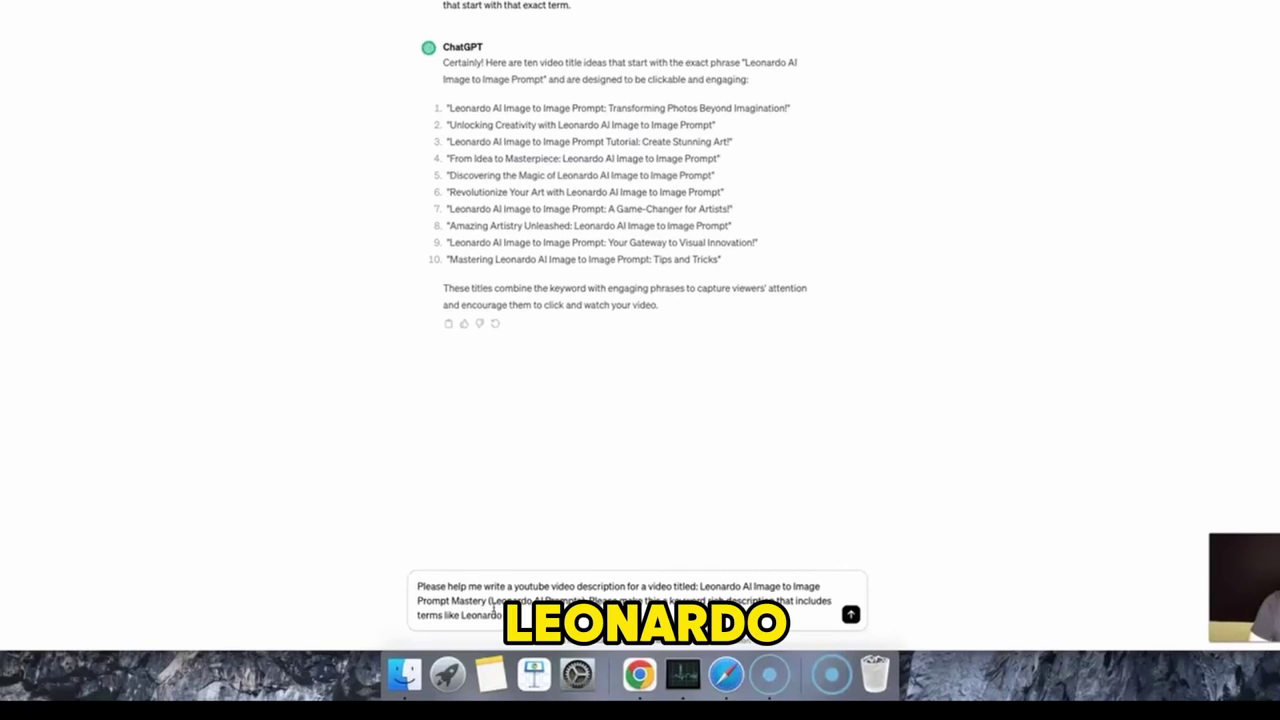
text( AI, Image to)
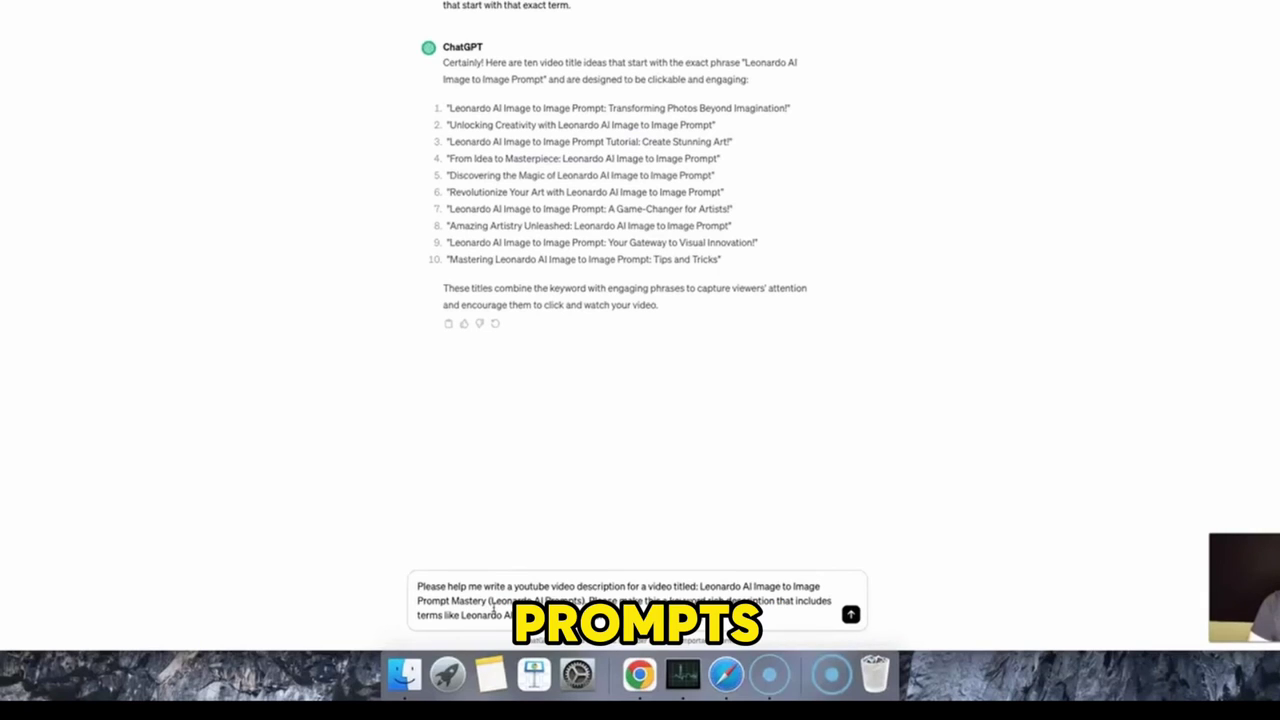
text(AI,)
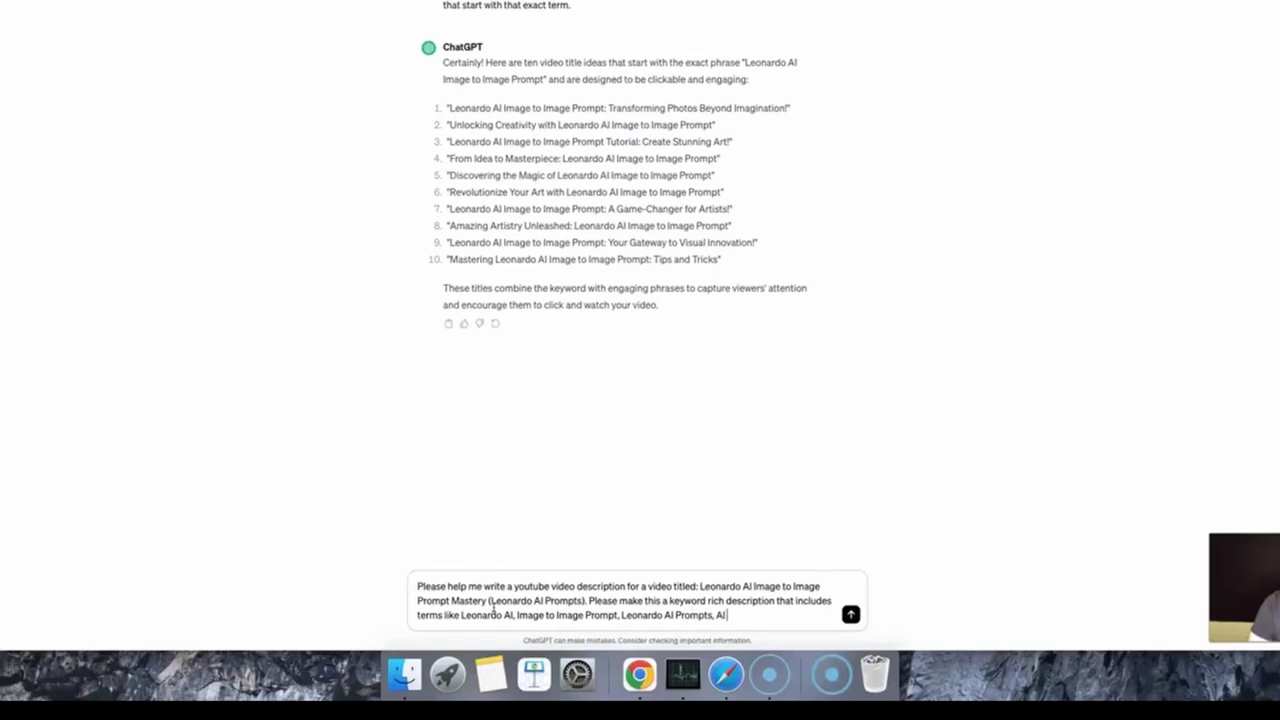
text( Image to I AI Prompts, etc.)
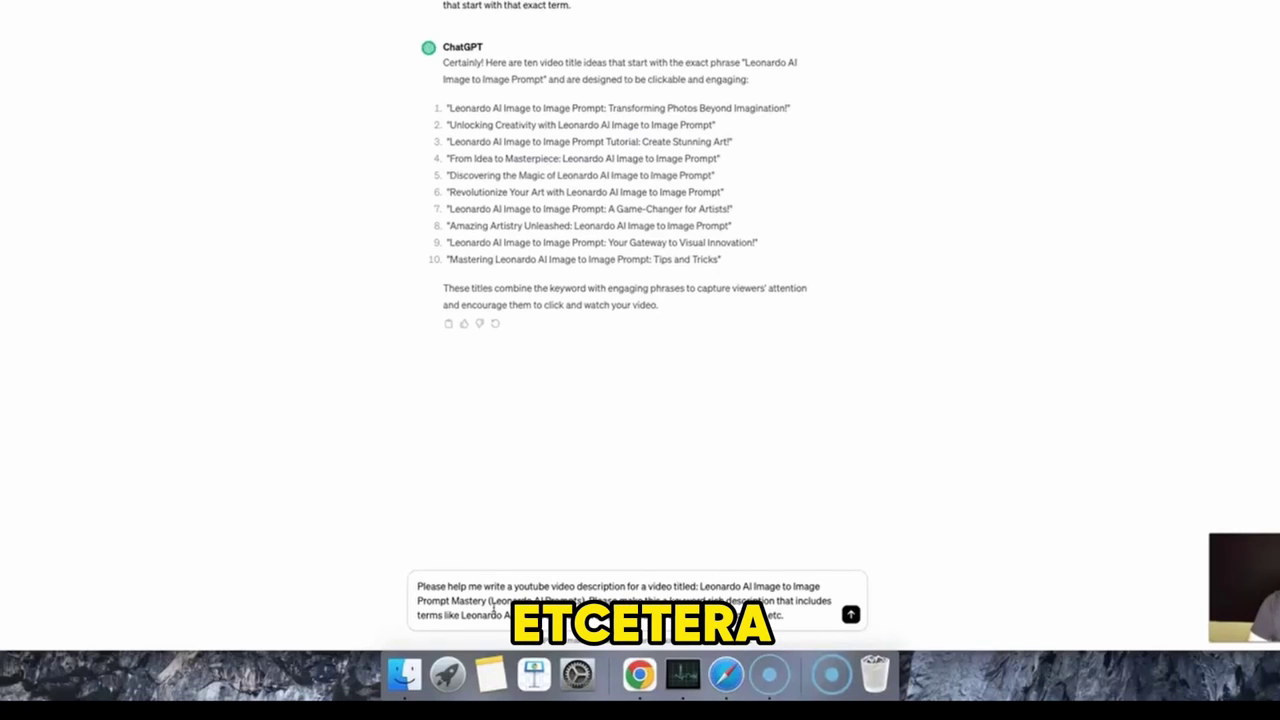
- Finish the request with the sentence "Please make this read nice and not keyword stuff."
text( Please make this read nice)
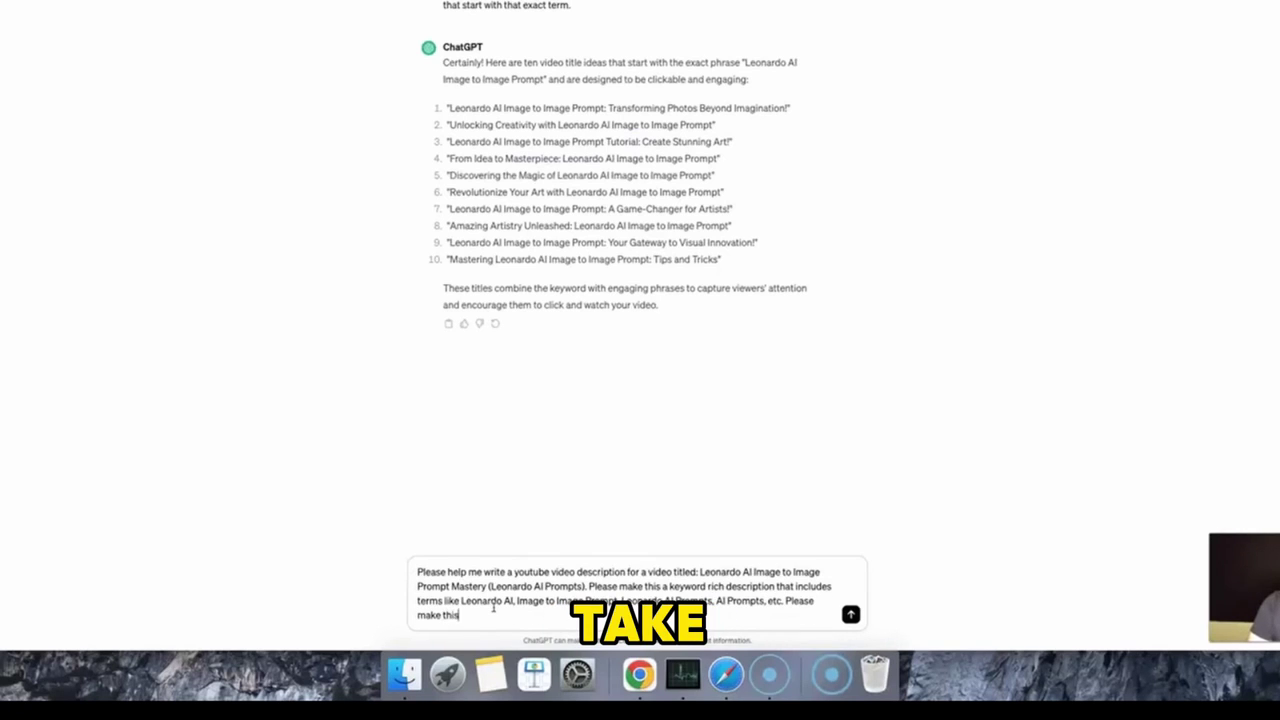
text( and not)
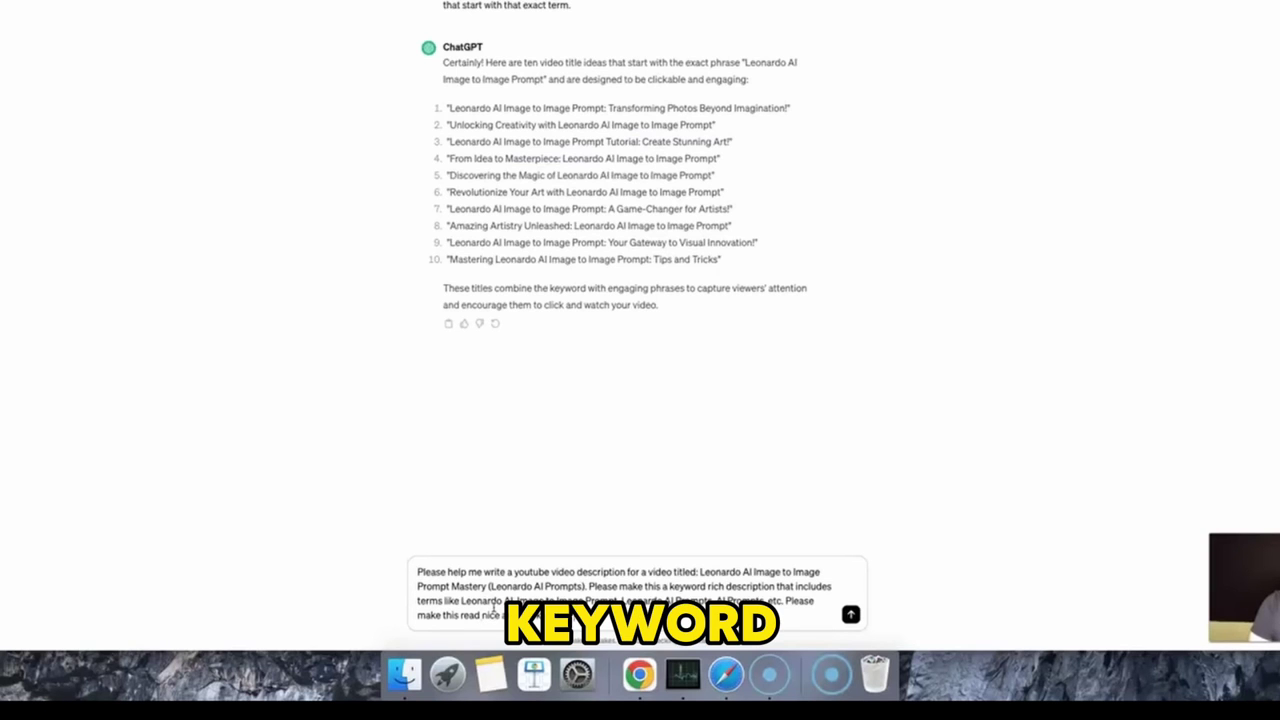
text( keyword stuff.)
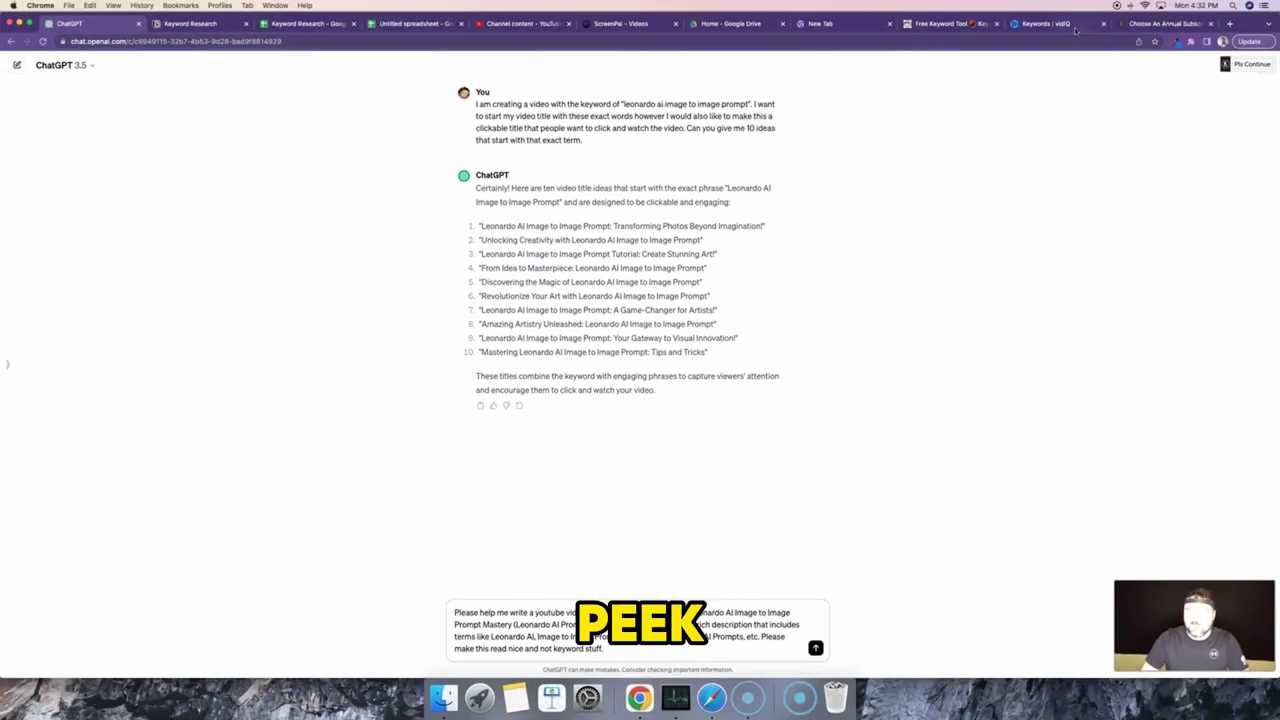
- Look up the related keyword "how to use leonardo ai" in vidIQ and submit the ChatGPT request with it and "prompt engineering" added
click(1070, 25)
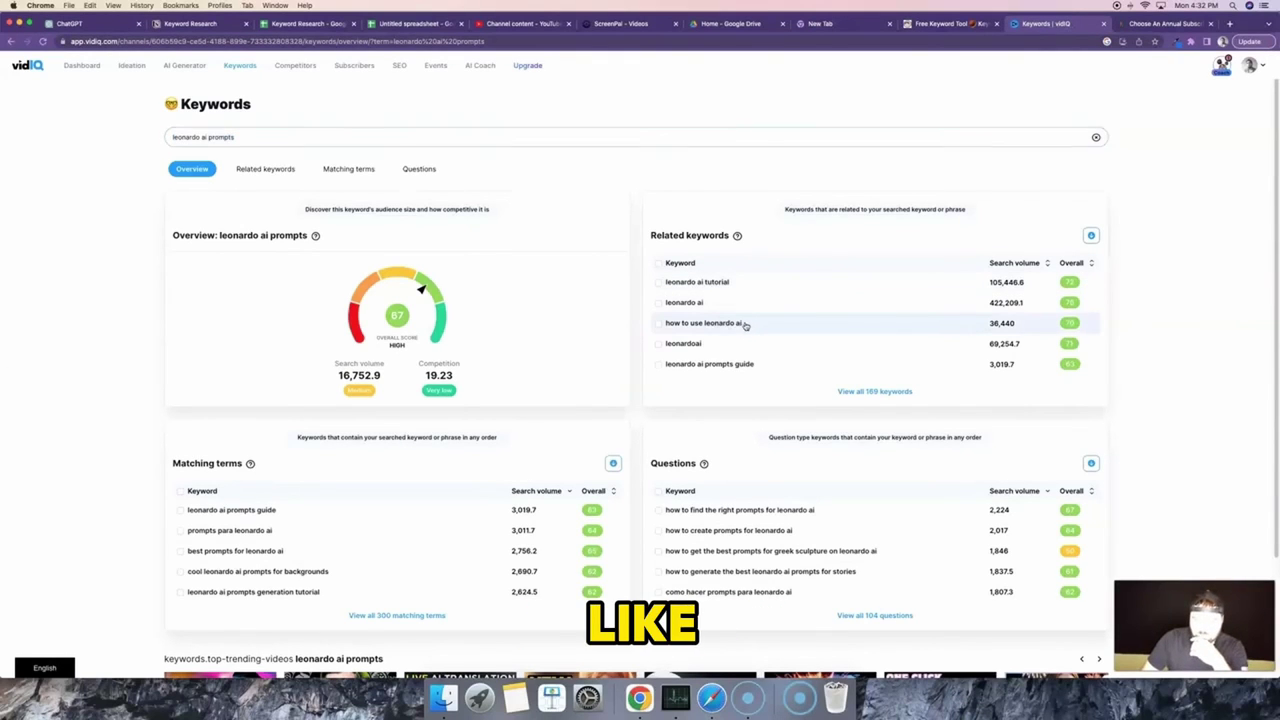
click(665, 324)
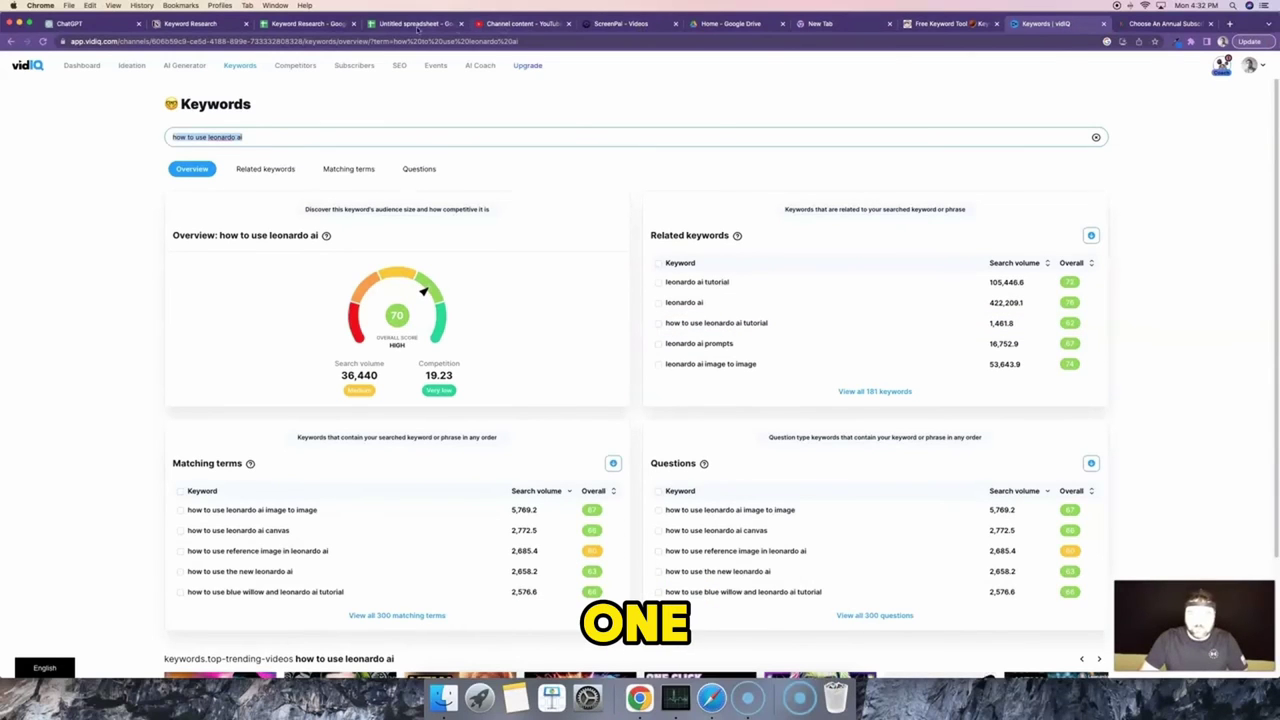
click(90, 23)
click(1046, 23)
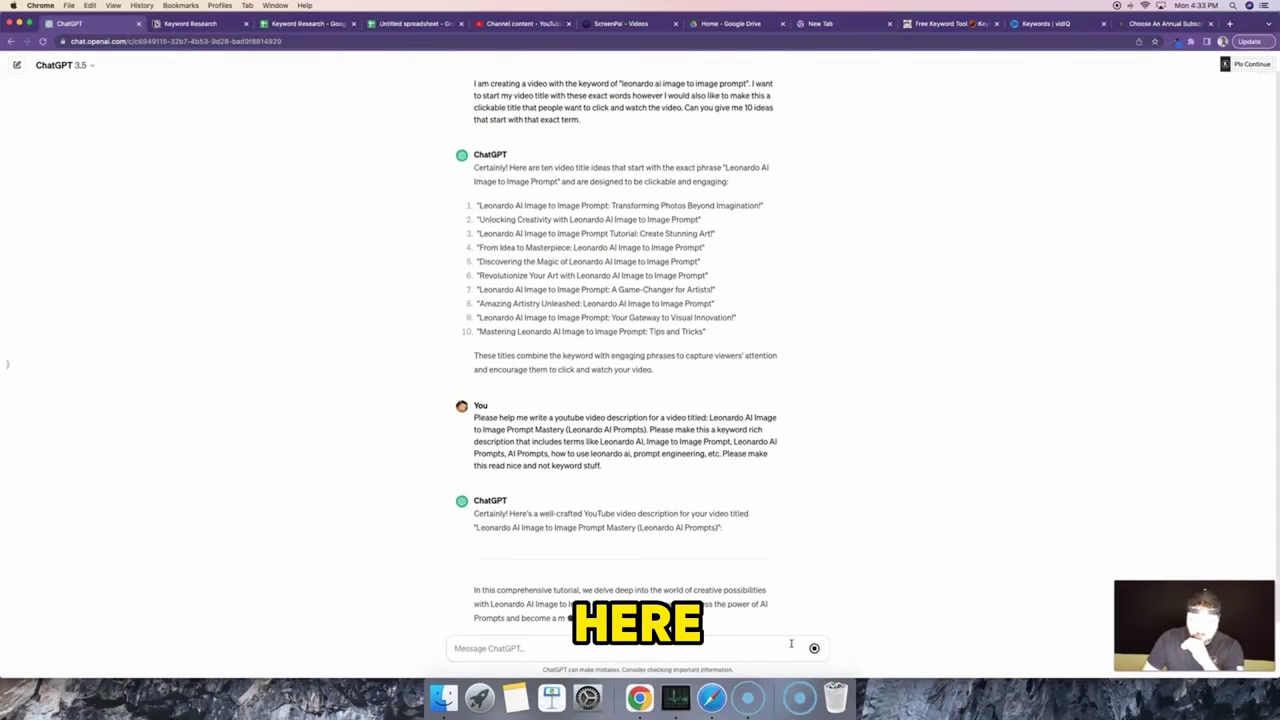
- Review the generated video description and copy it from "In this comprehensive tutorial" through the closing hashtags
scroll(620, 450, down, 5)
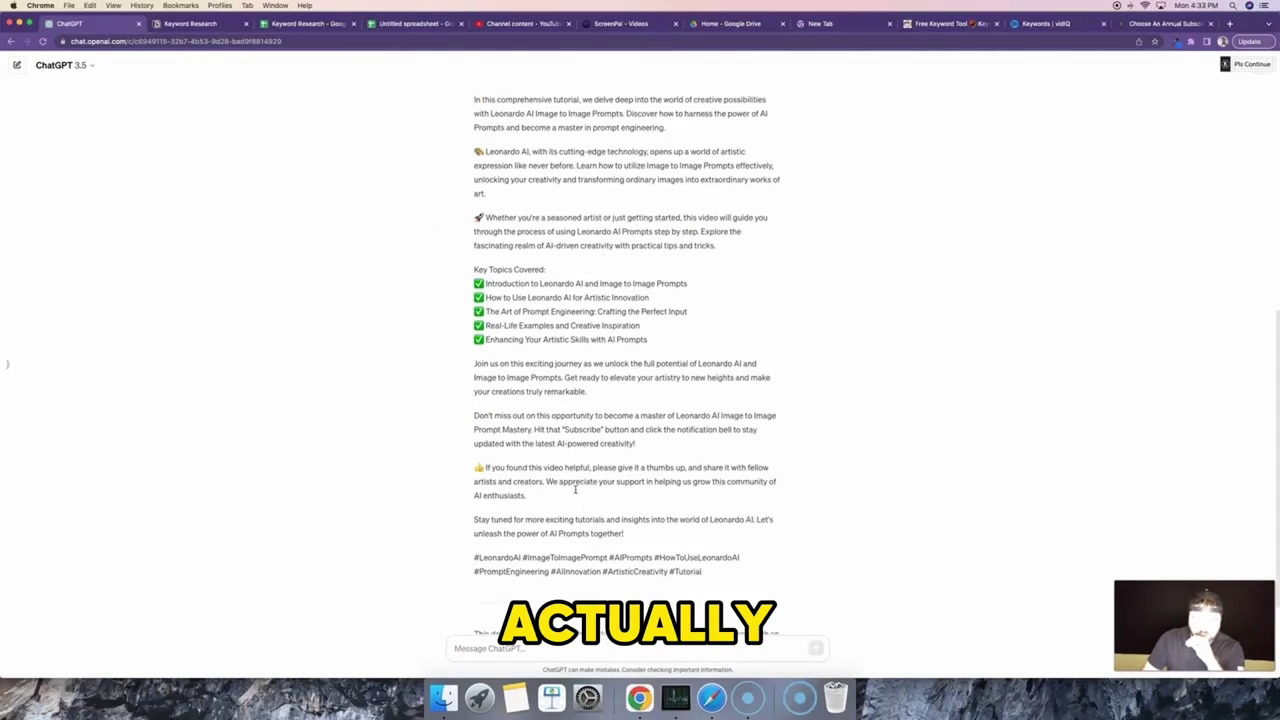
scroll(564, 330, up, 1)
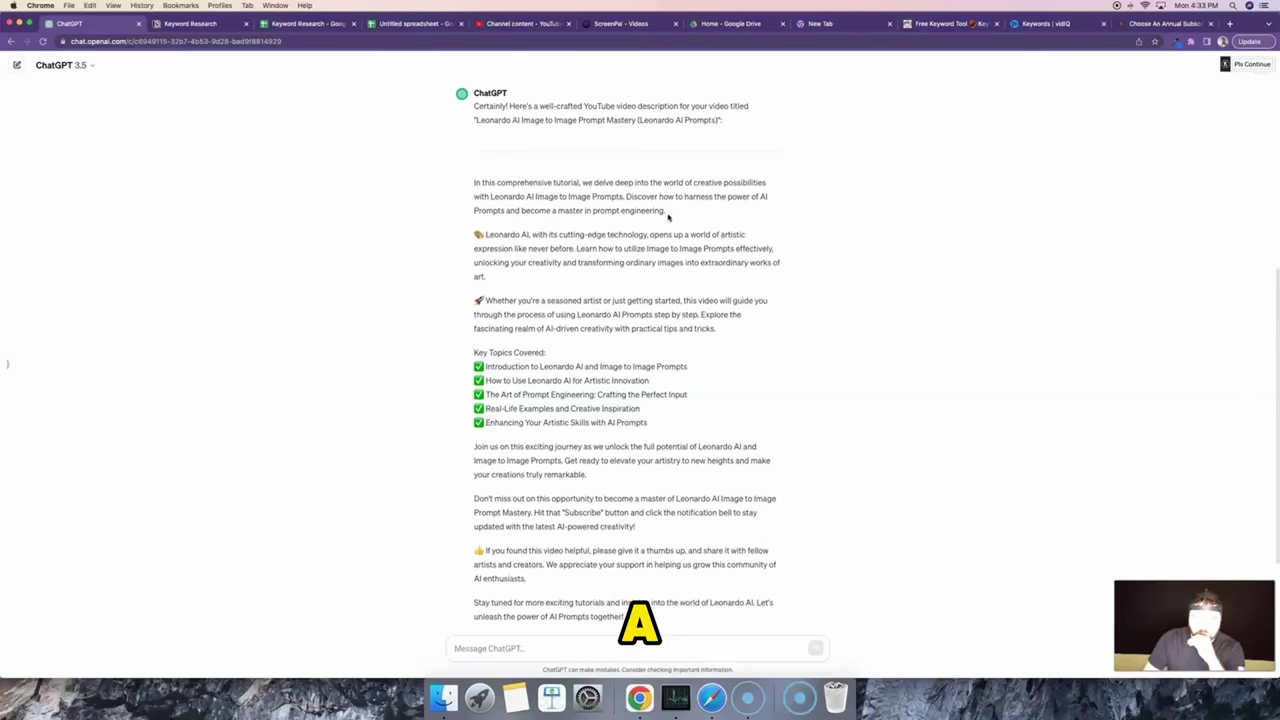
scroll(560, 228, down, 1)
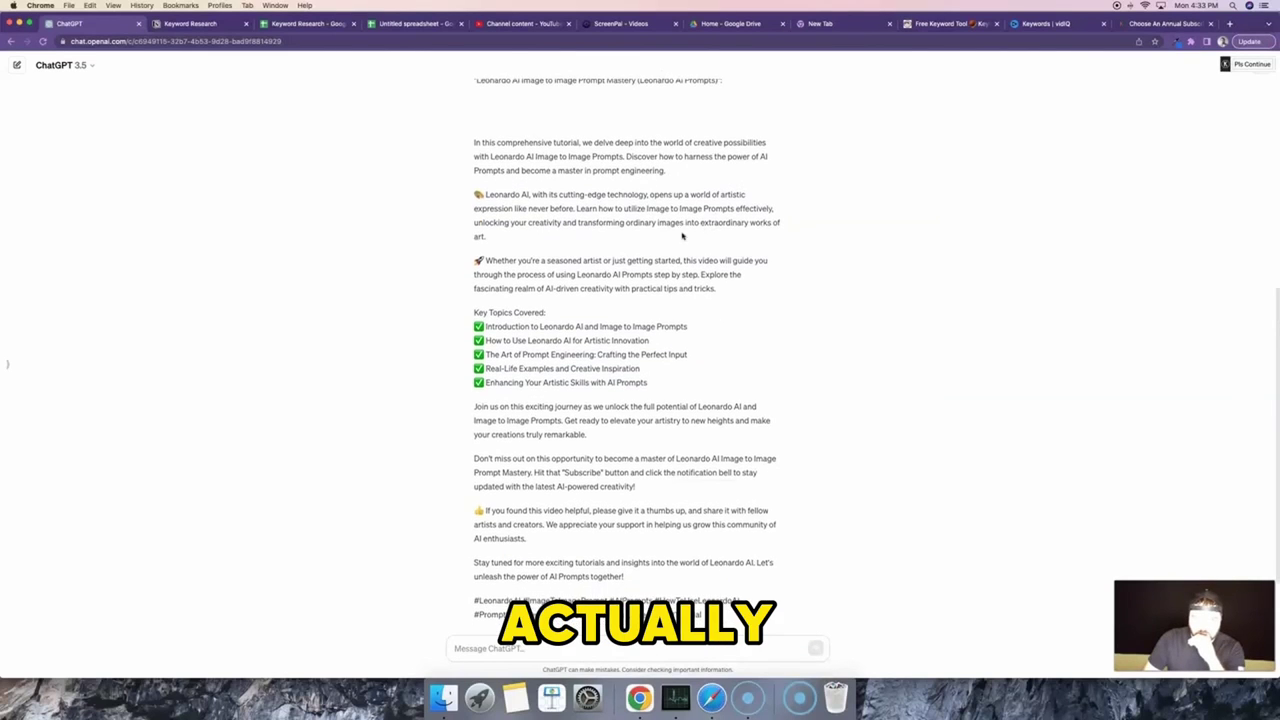
scroll(683, 236, down, 2)
drag(486, 227, 677, 283)
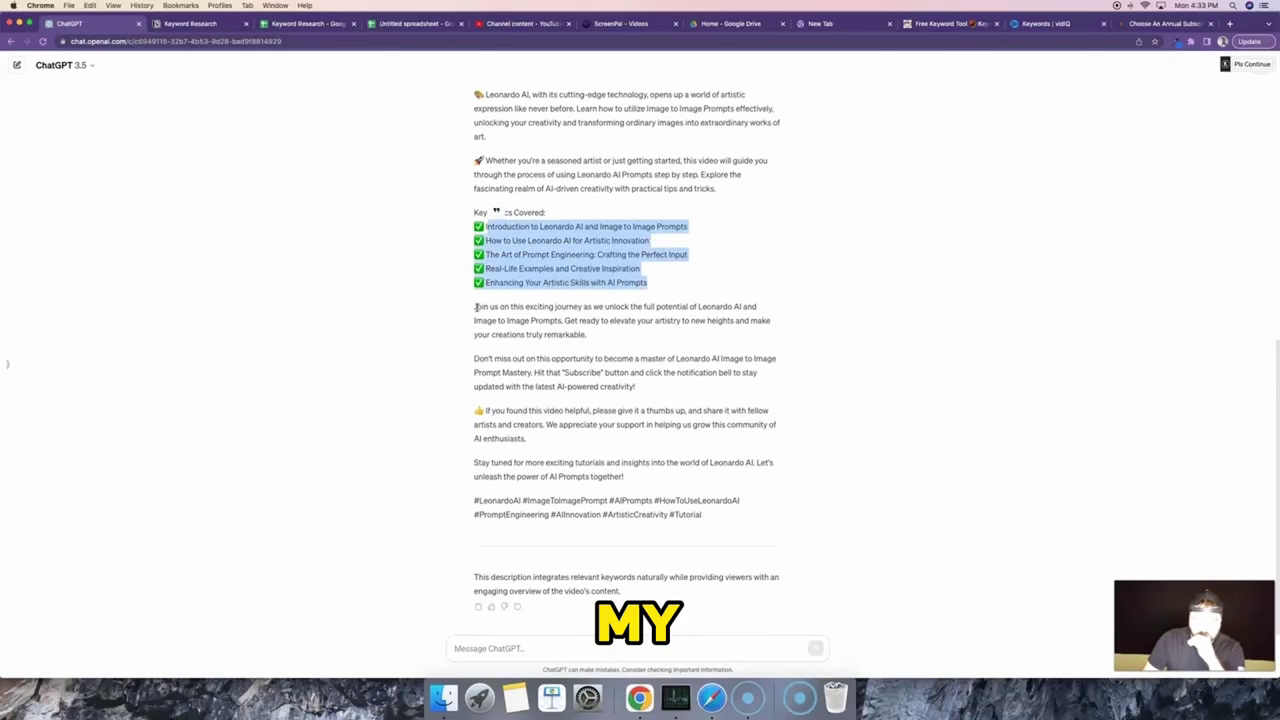
drag(714, 520, 474, 536)
key(super+c)
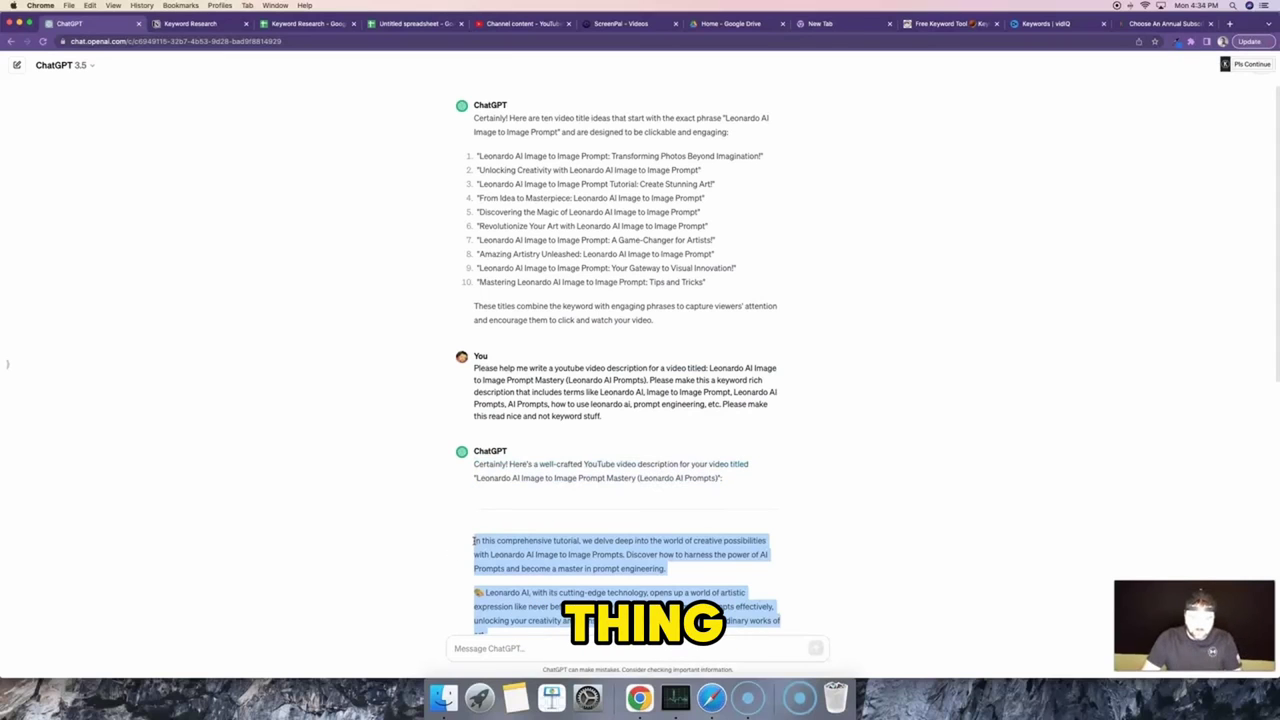
- Return to YouTube Studio and paste the copied text into the video description below its opening line
click(488, 27)
click(478, 317)
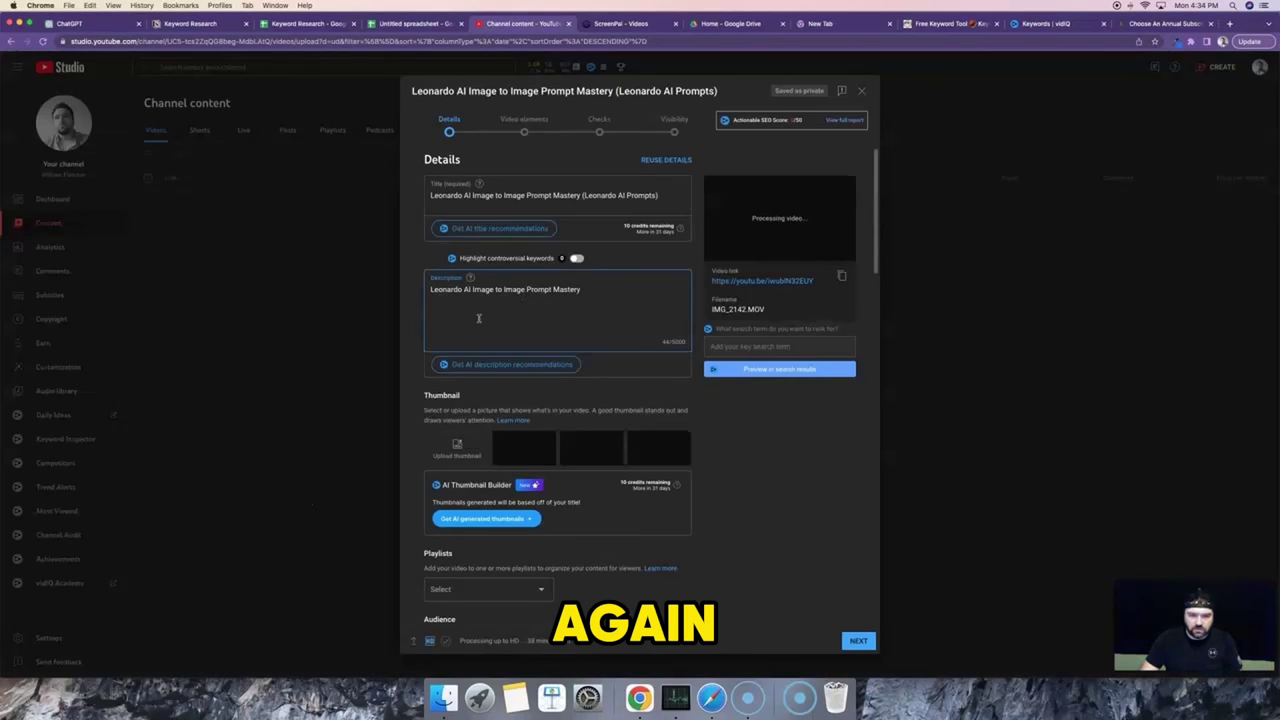
key(super+v)
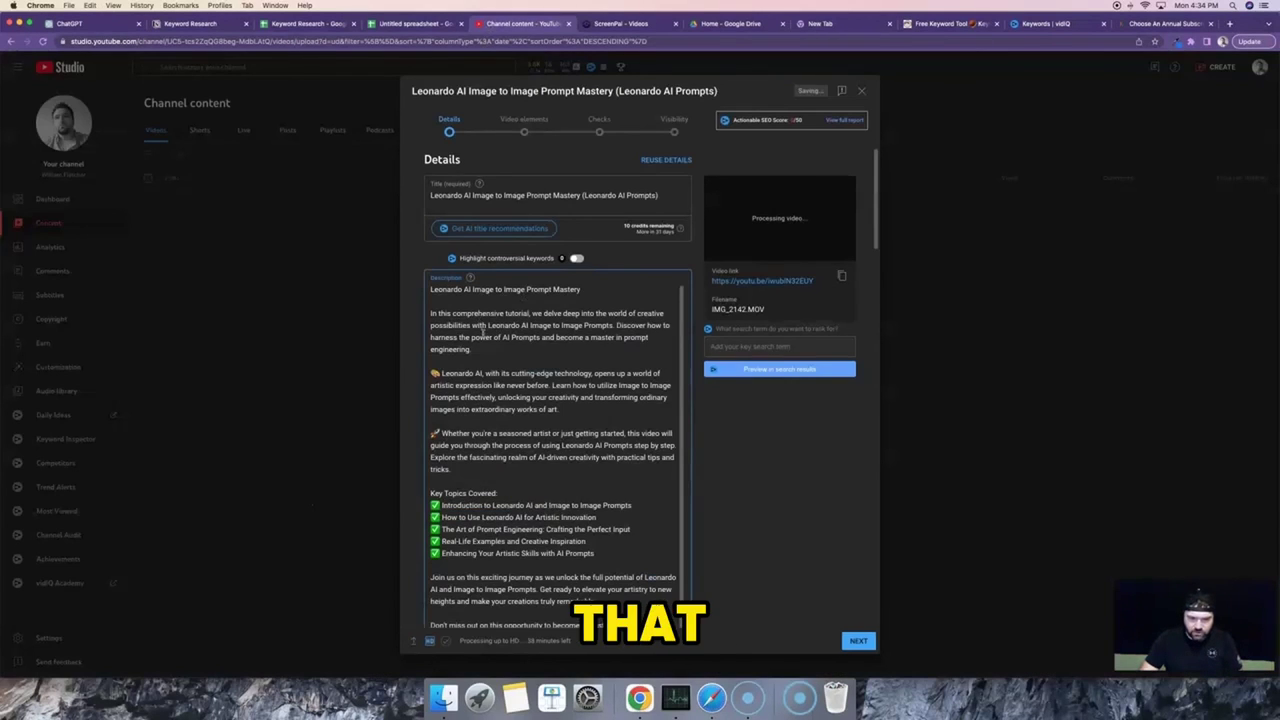
- Go through the remaining video details from the audience and paid promotion settings down to the tags and recommended tags
scroll(482, 331, down, 5)
scroll(548, 330, down, 5)
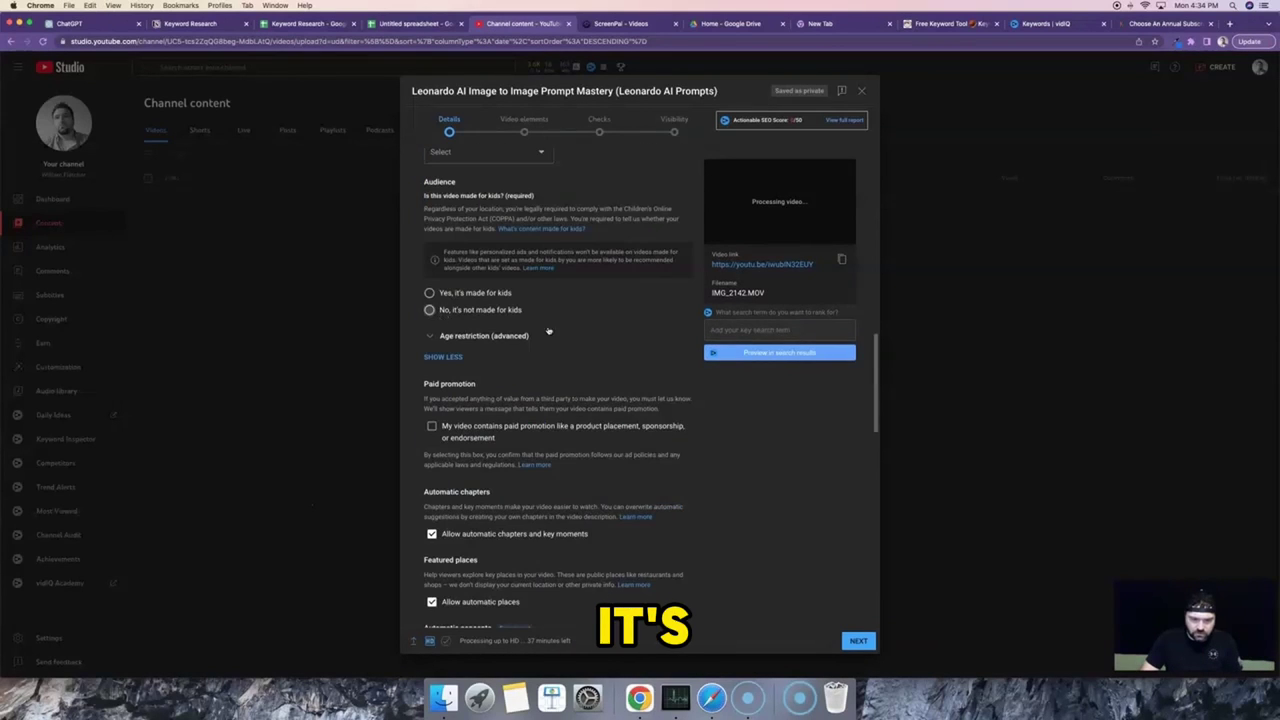
scroll(548, 331, down, 2)
scroll(478, 371, down, 3)
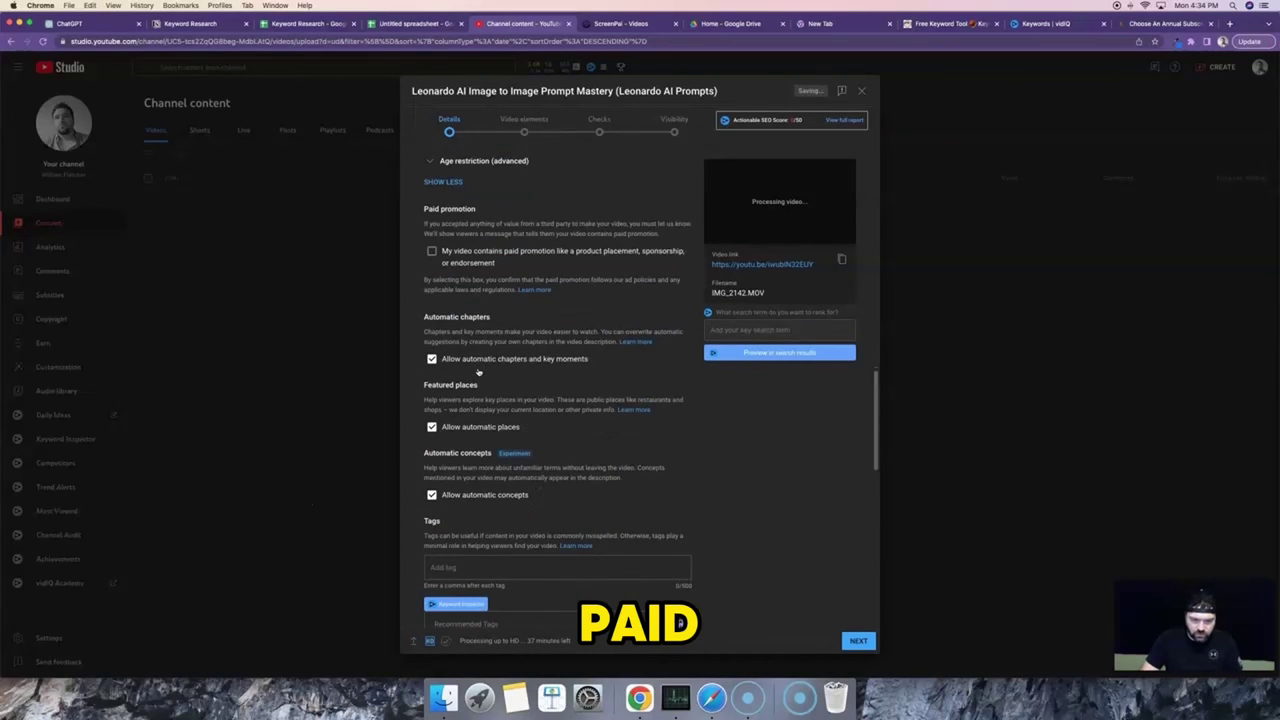
scroll(463, 335, down, 4)
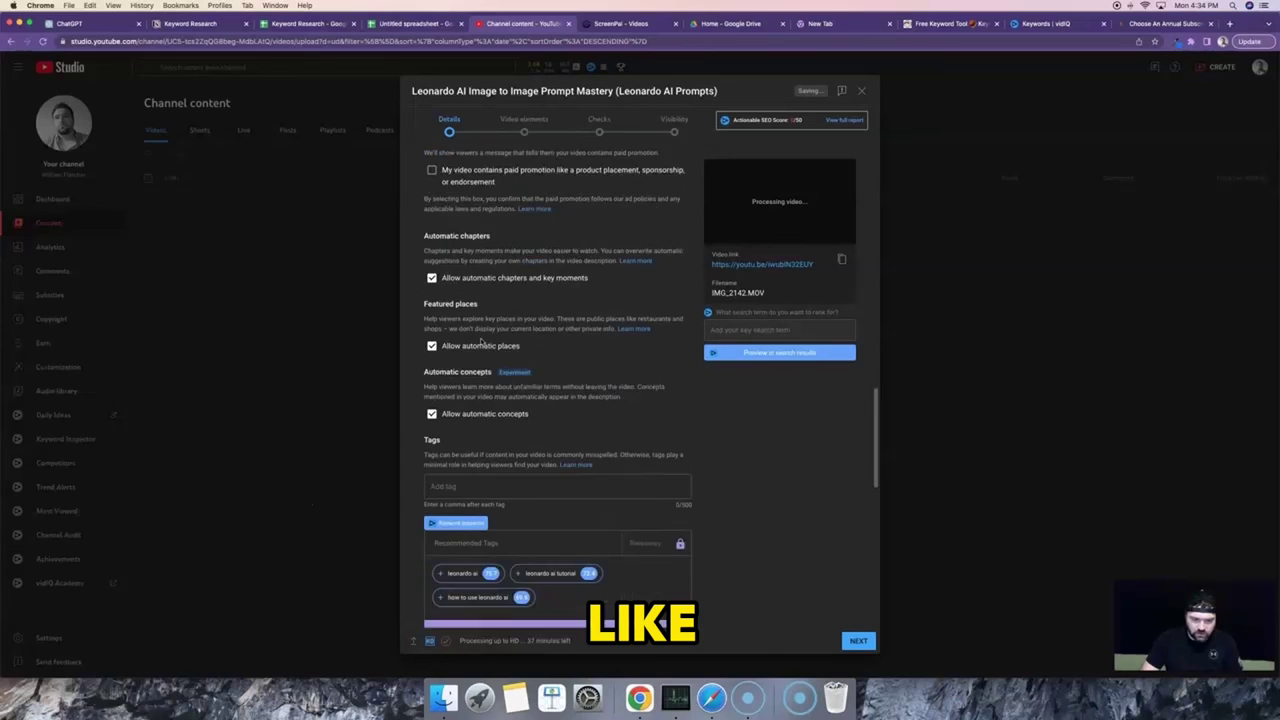
scroll(605, 318, down, 4)
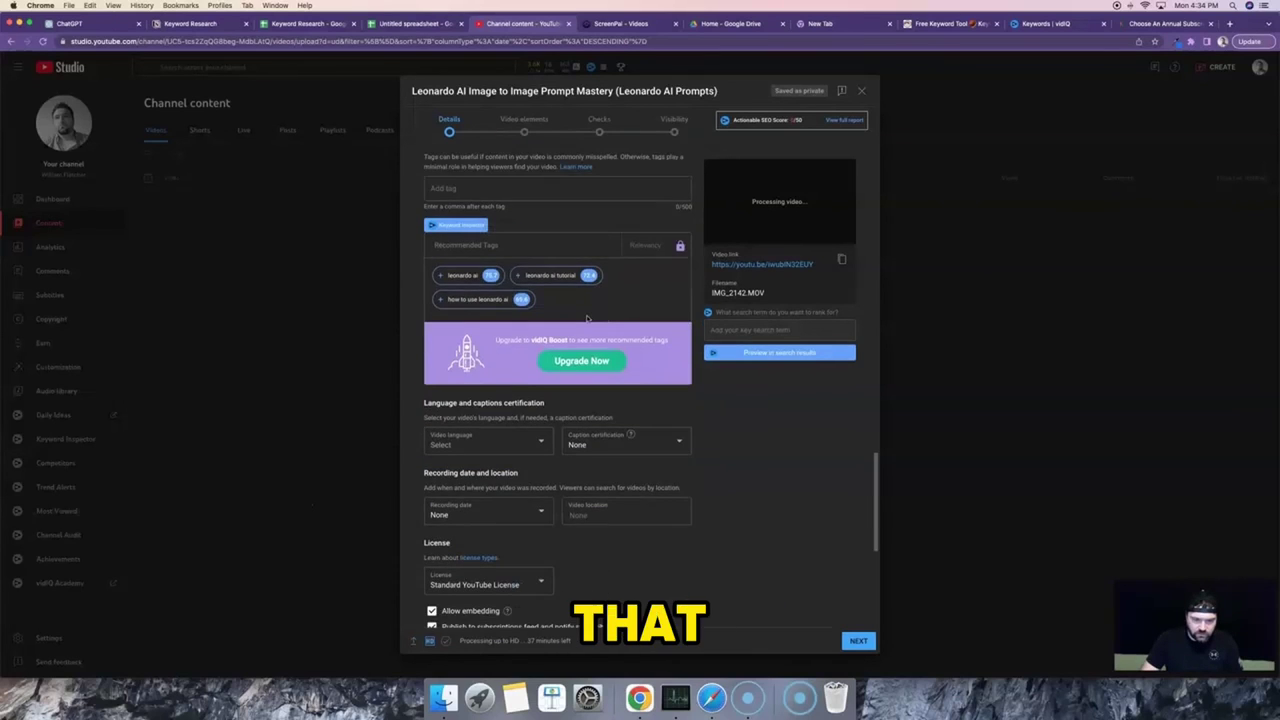
scroll(466, 264, up, 2)
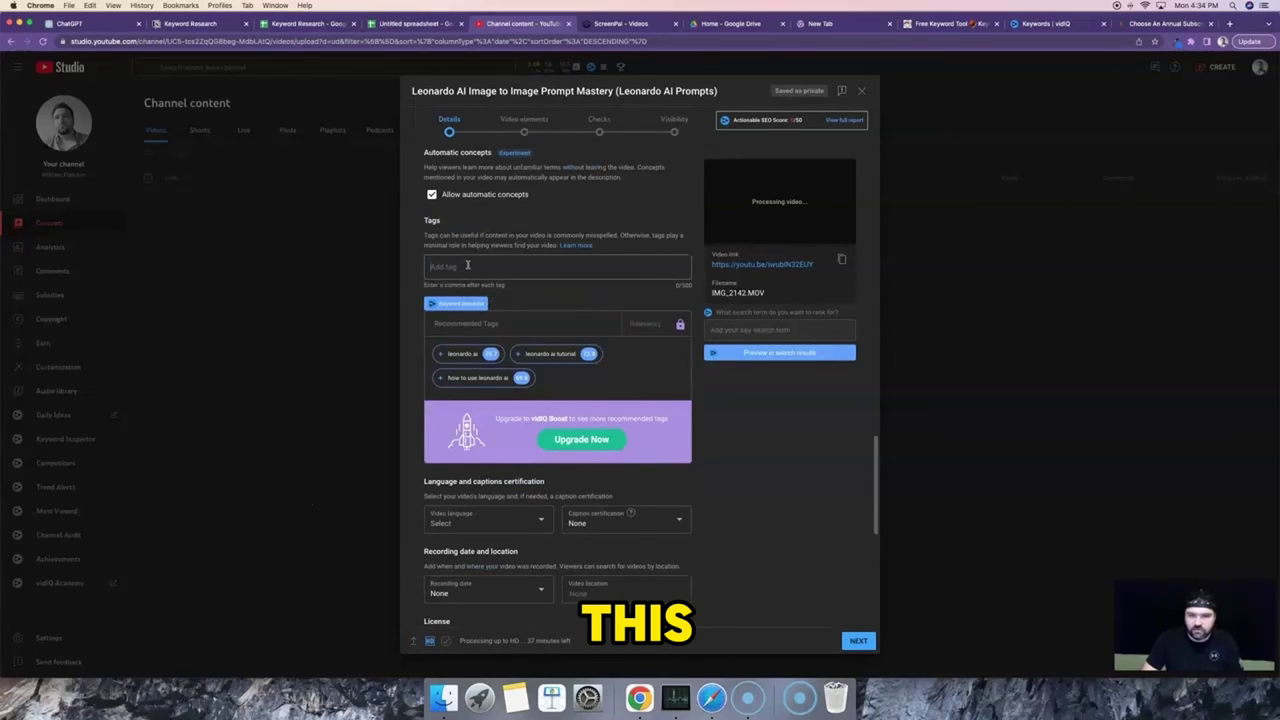
- Copy the keyword "leonardo ai image to image prompt" from the Keyword Research spreadsheet and search YouTube for it
click(295, 24)
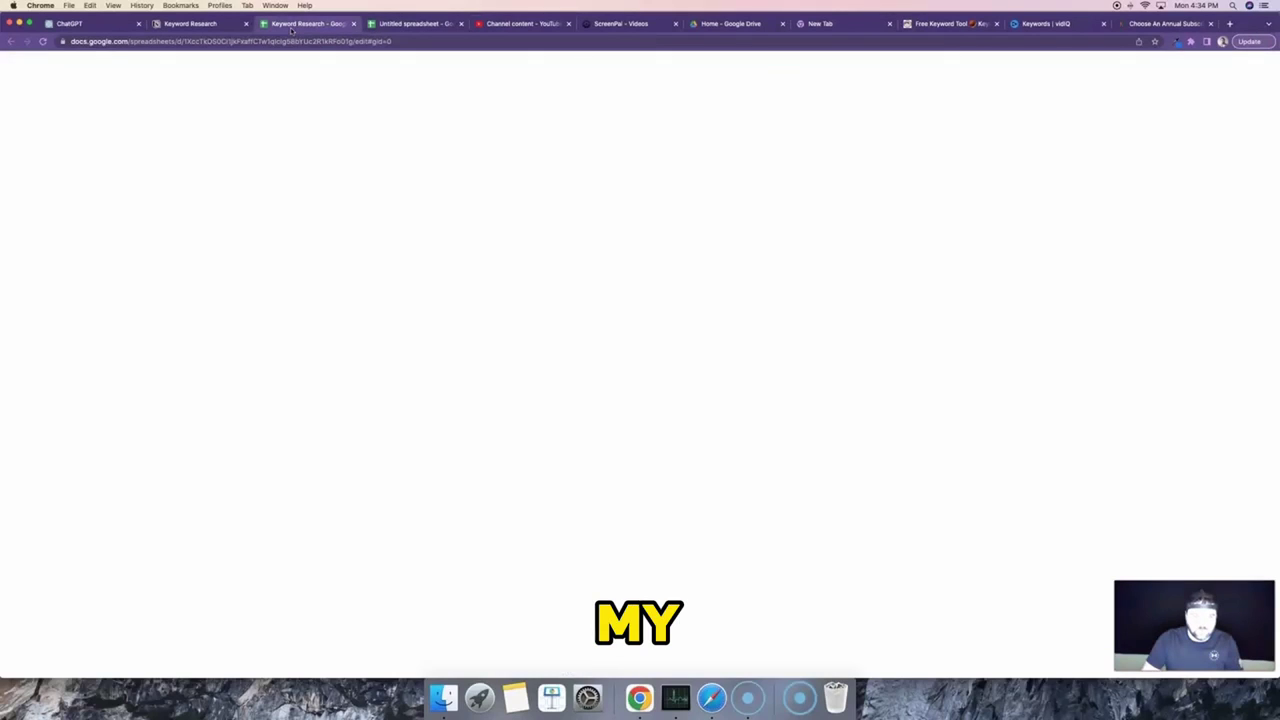
right_click(70, 352)
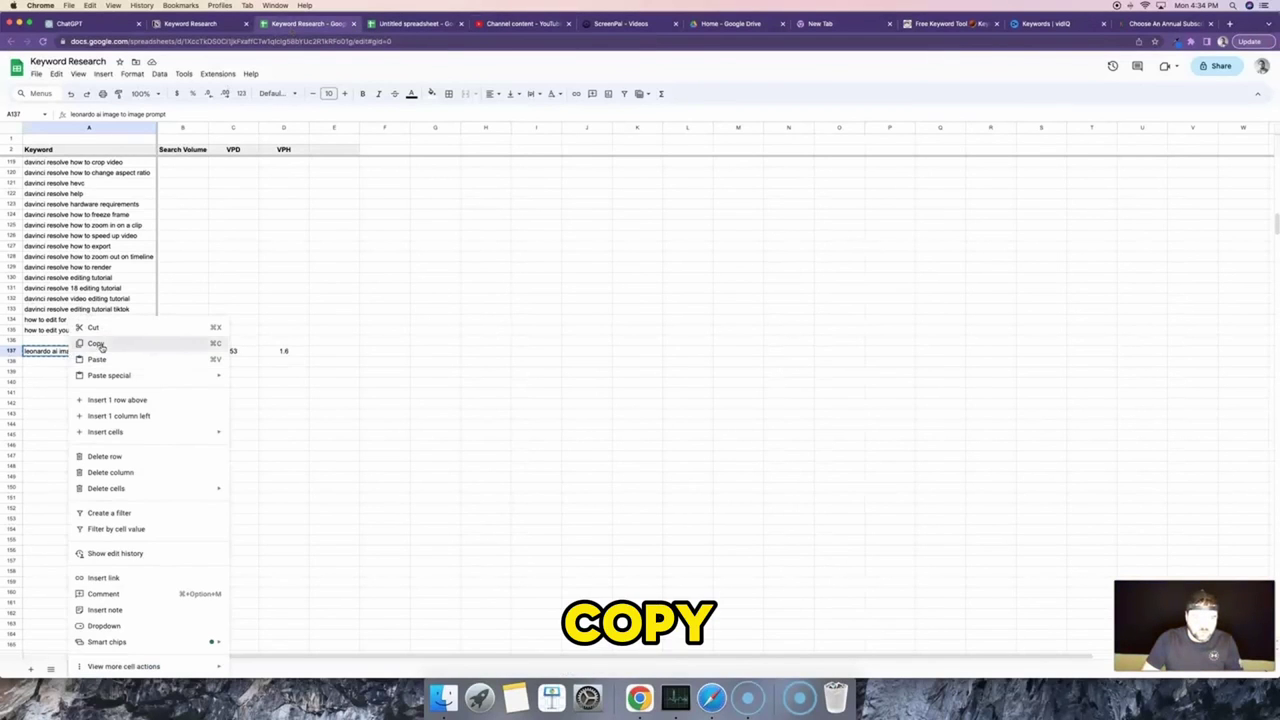
click(95, 343)
click(520, 24)
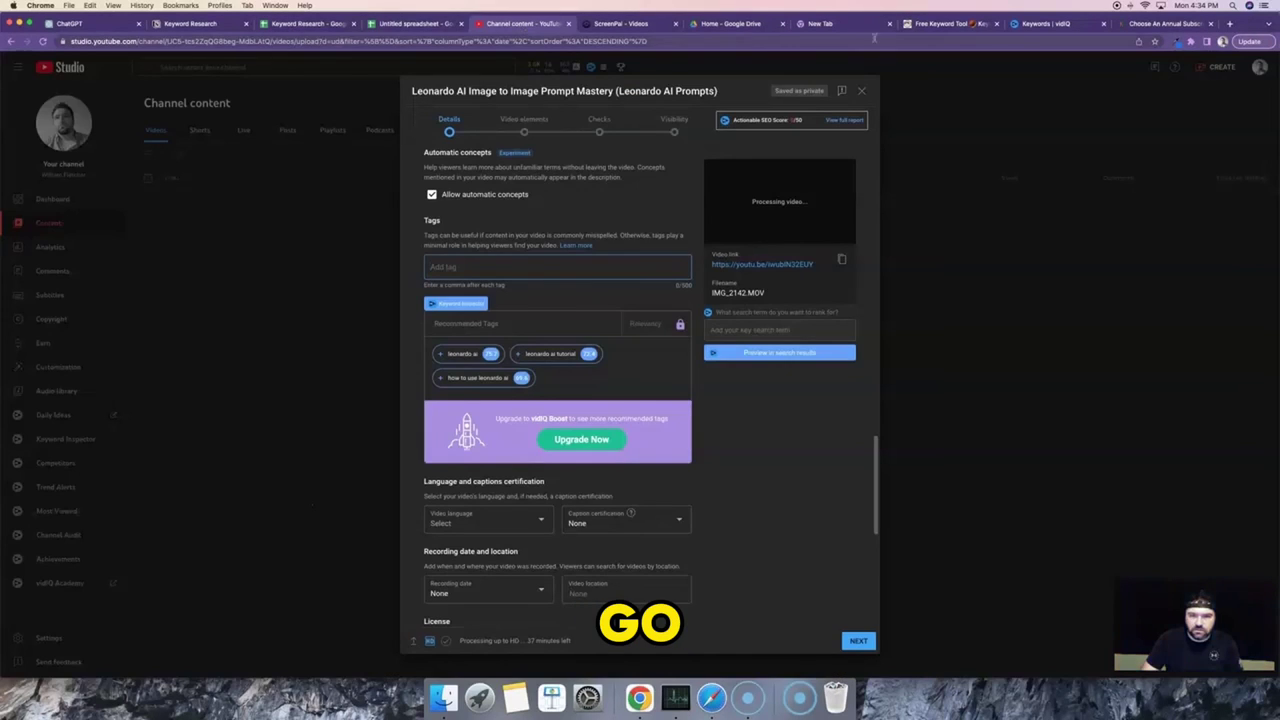
click(1230, 23)
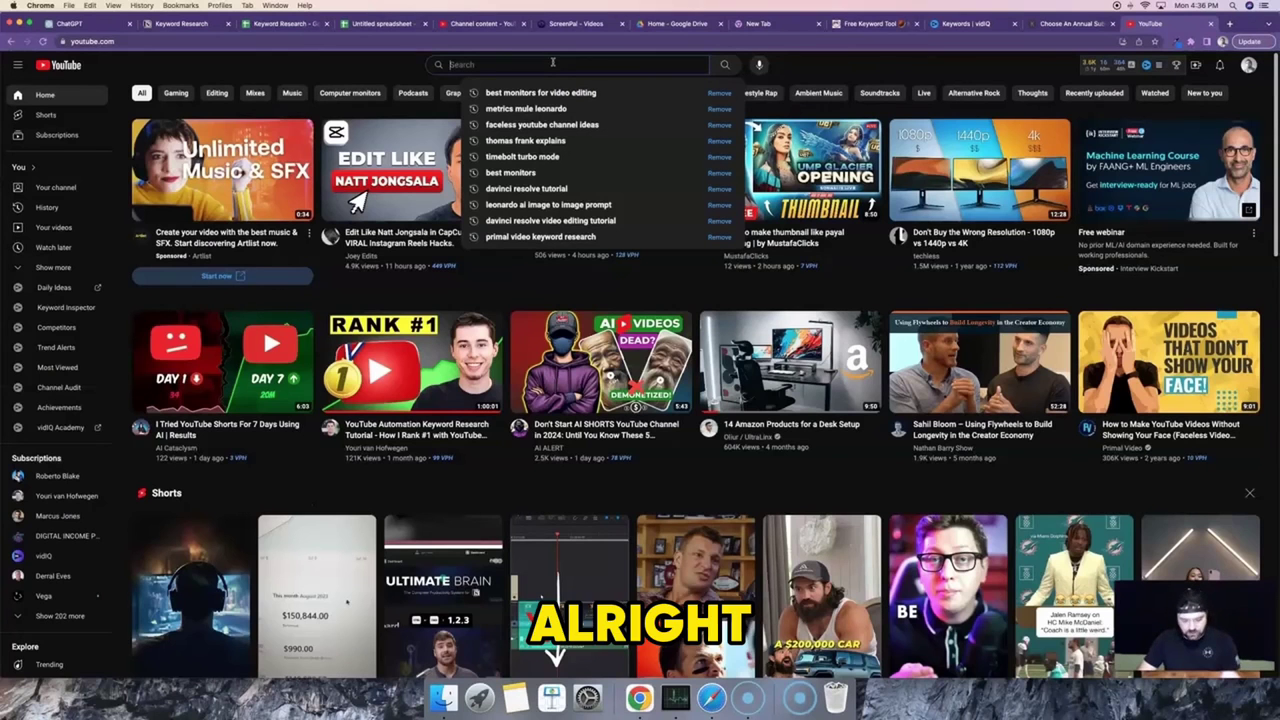
key(super+v)
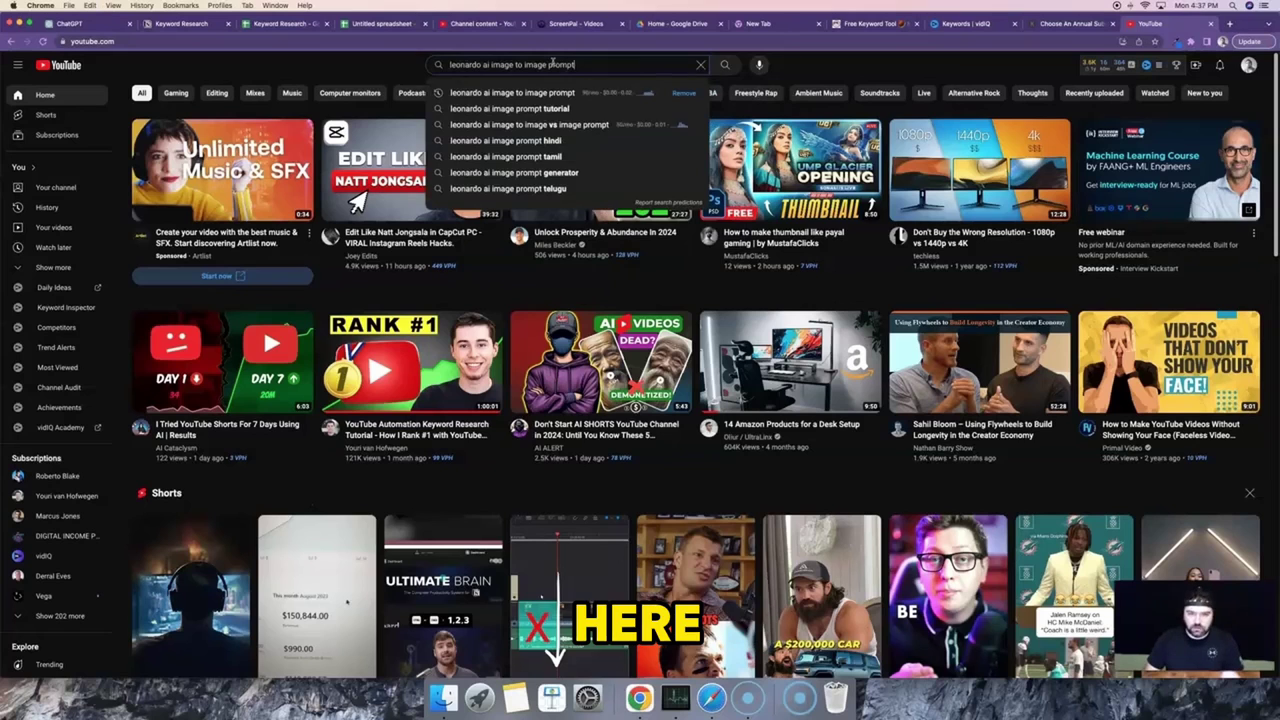
key(Return)
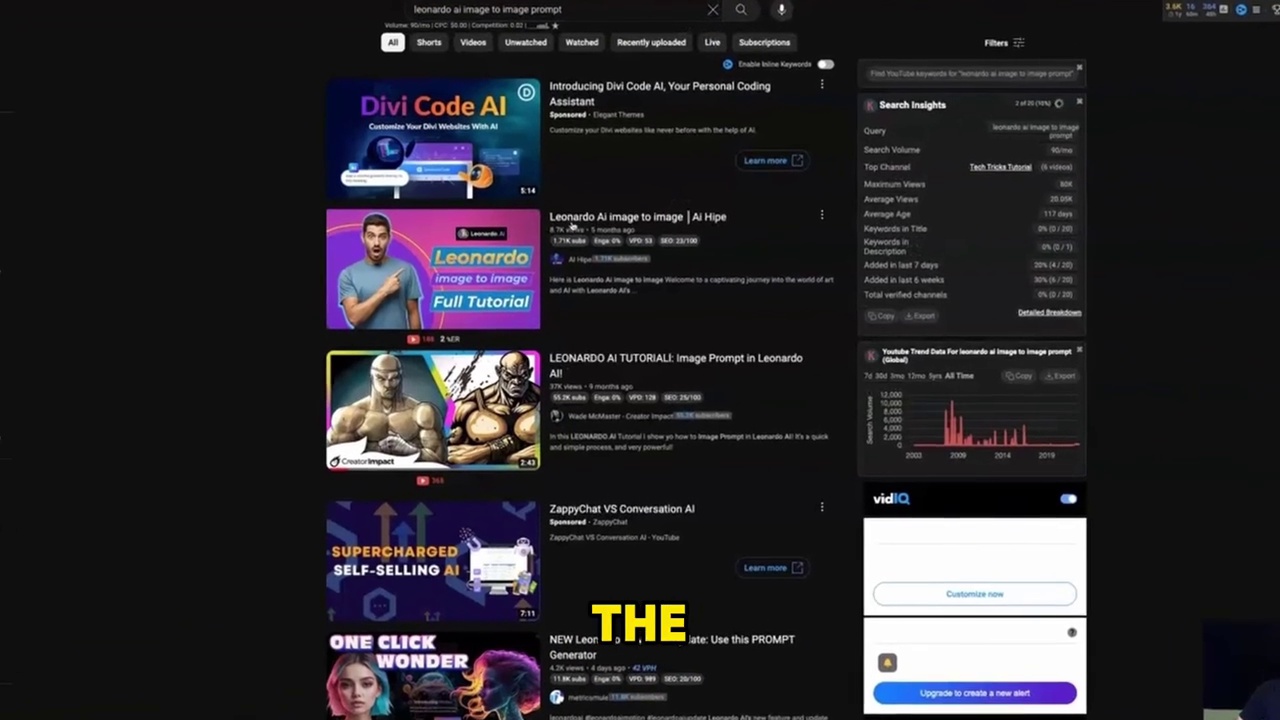
- Examine the tags of the video "Leonardo Ai image to image | Ai Hipe" and return to the search results
click(622, 218)
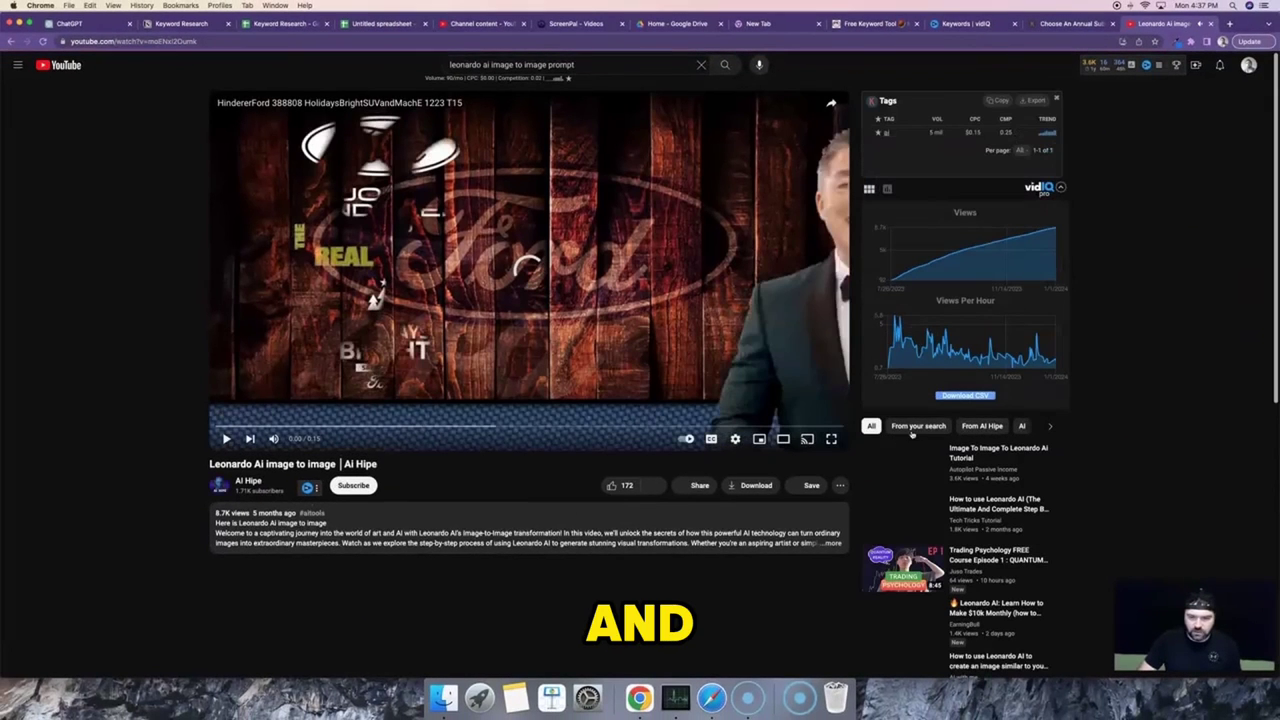
scroll(914, 435, down, 4)
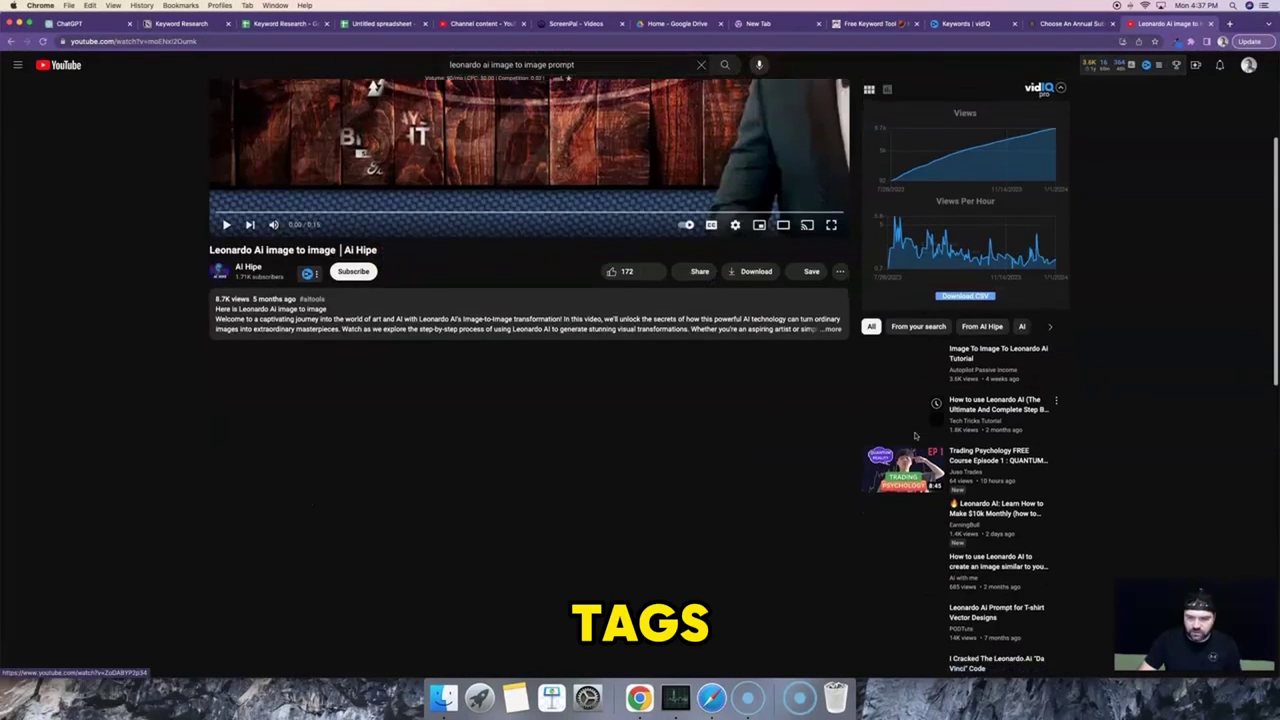
scroll(940, 400, up, 4)
scroll(960, 370, down, 4)
scroll(971, 361, down, 5)
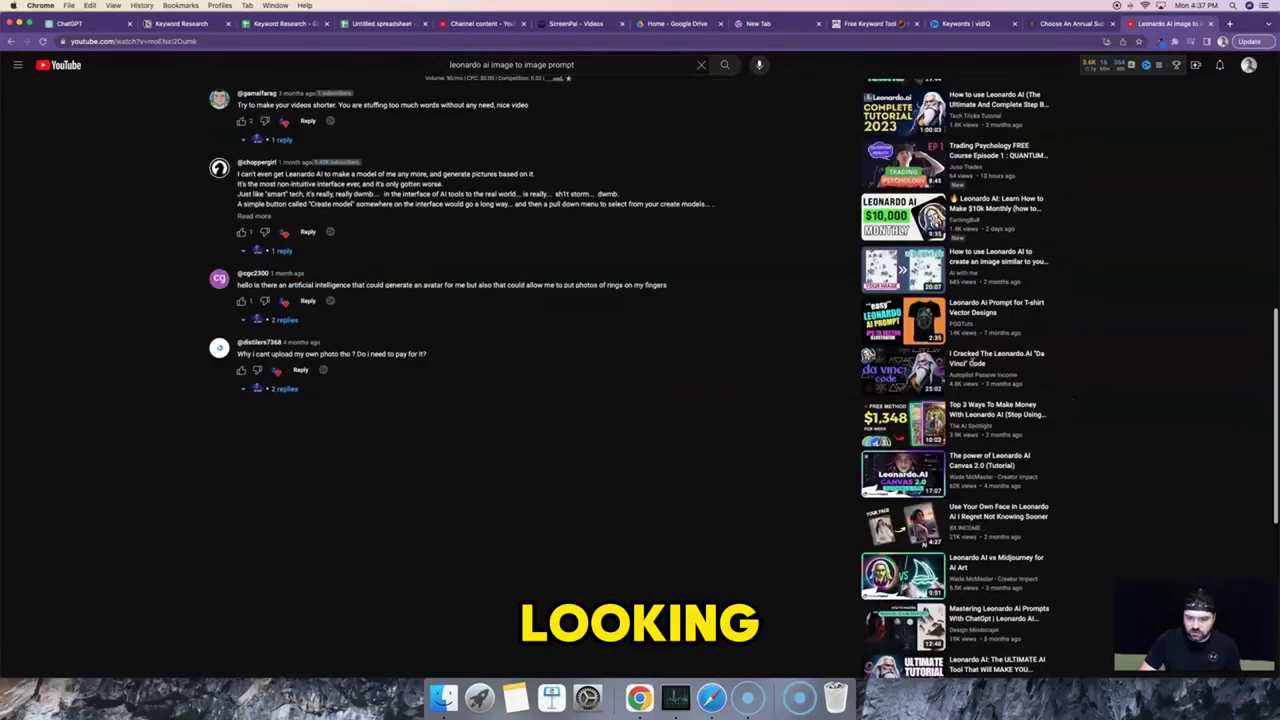
scroll(976, 340, up, 8)
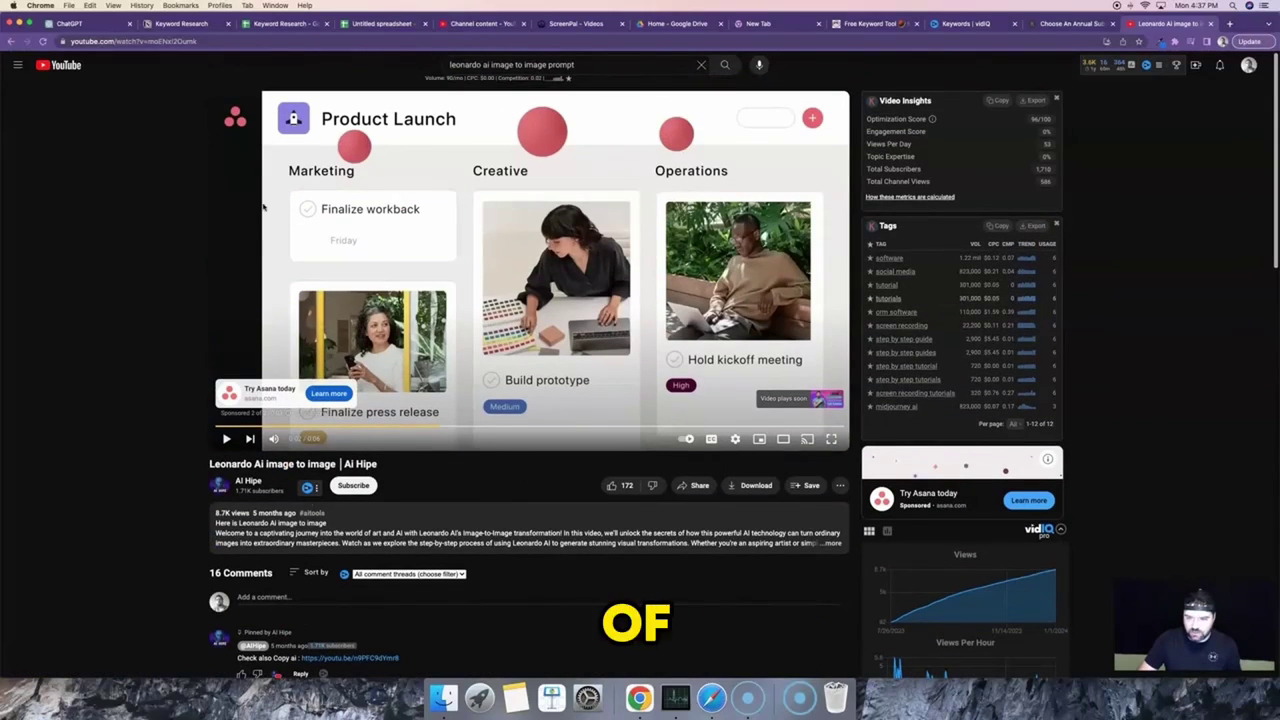
click(10, 42)
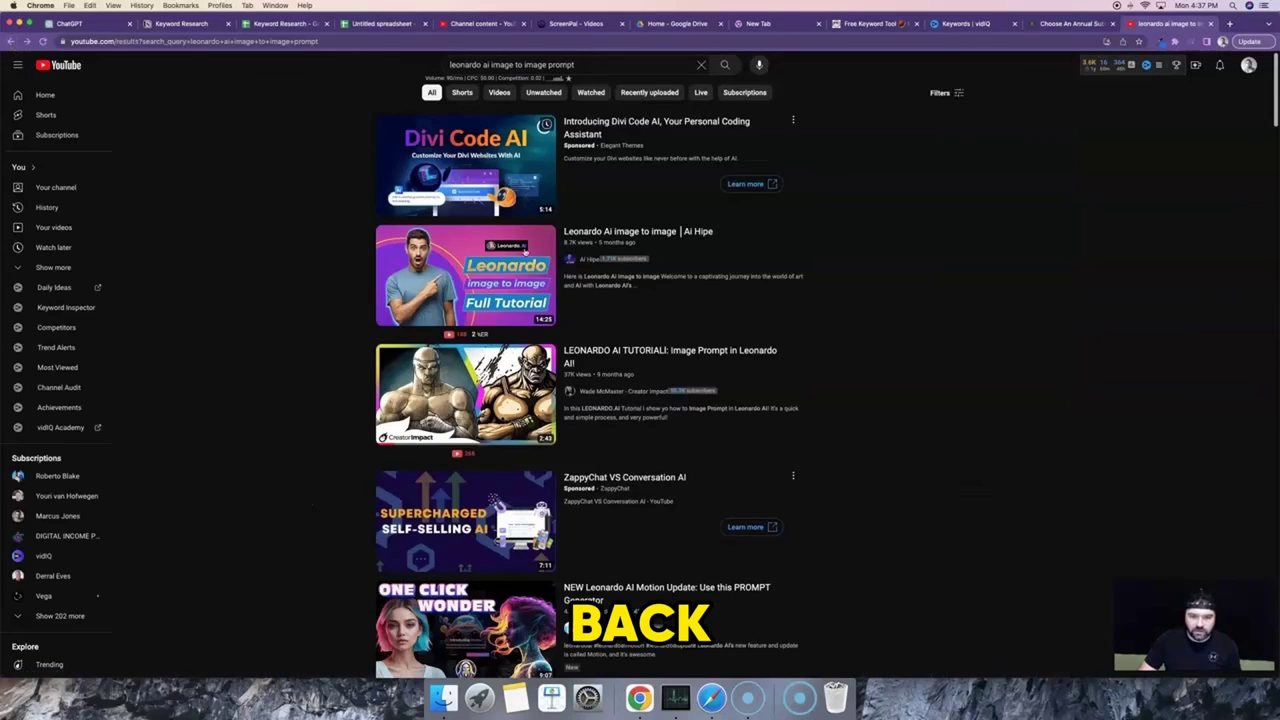
- Open the "LEONARDO AI TUTORIAL!: Image Prompt in Leonardo AI!" video, paste its tag table at I2 of the untitled spreadsheet and fit column I
click(640, 362)
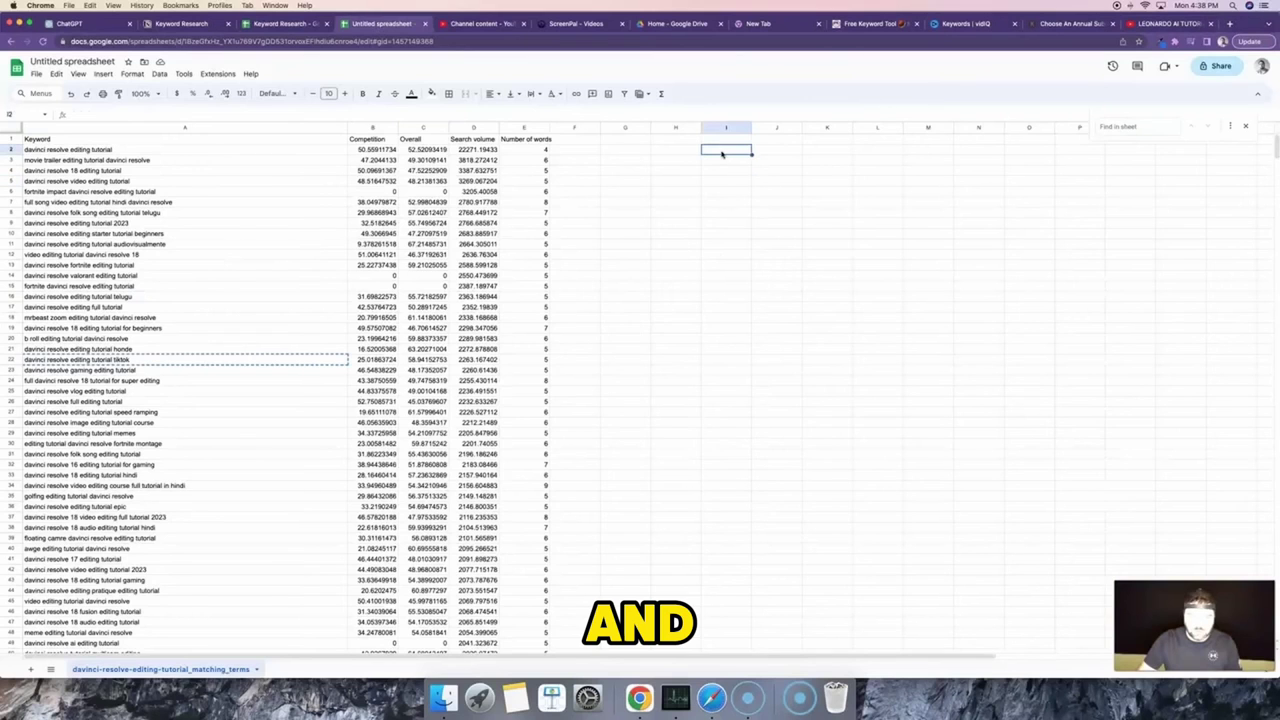
right_click(726, 151)
click(778, 195)
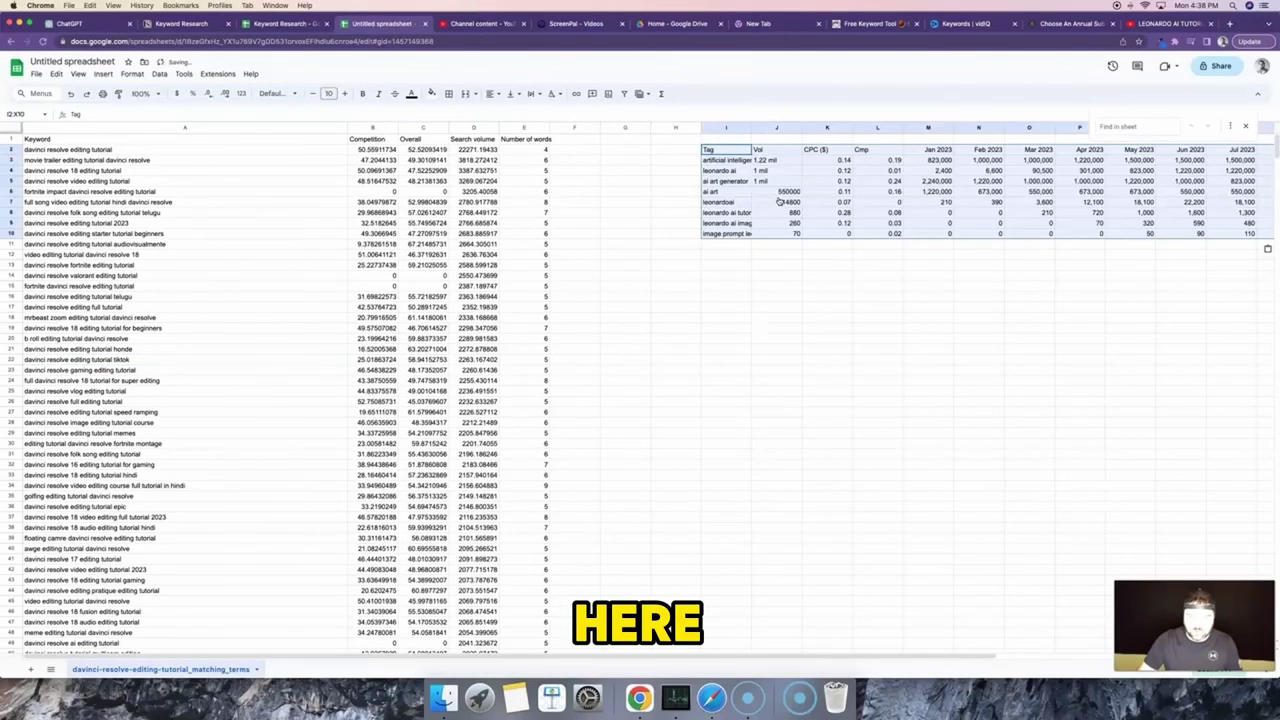
double_click(751, 127)
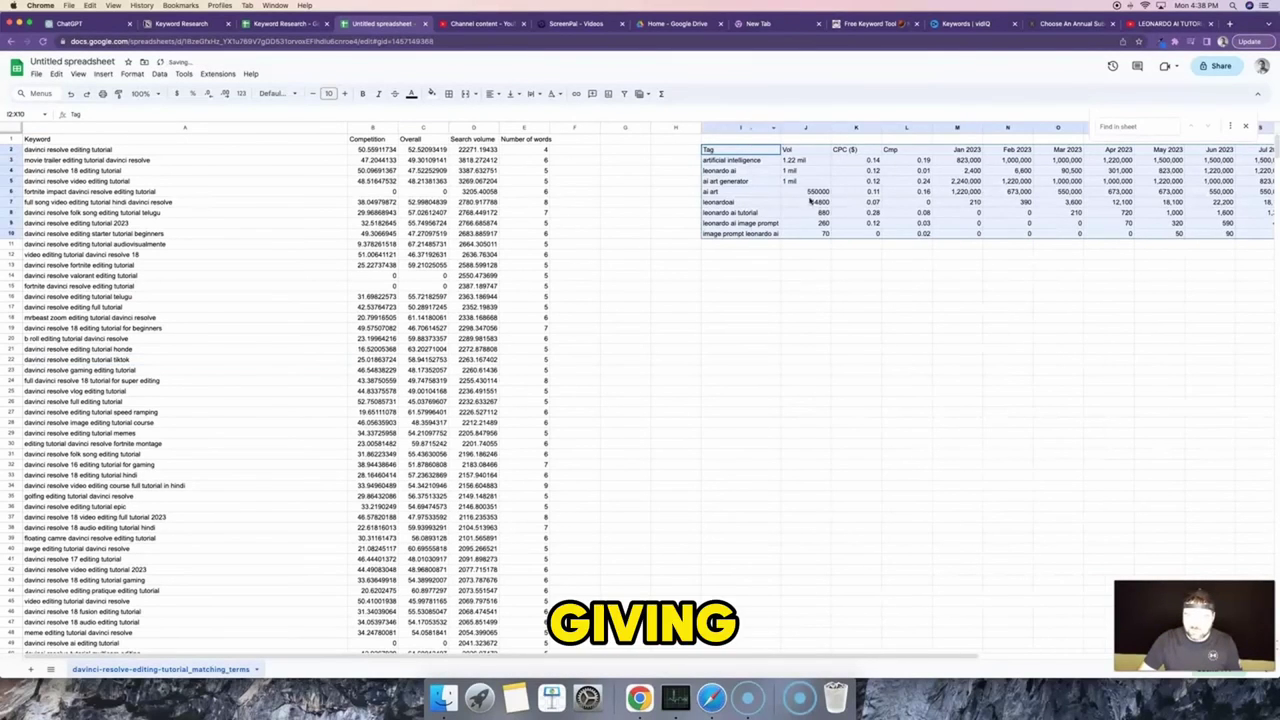
- Copy the tags from "artificial intelligence" to "image prompt leonardo ai" and paste them below the title on the Notion Keyword Research page
click(760, 183)
drag(720, 162, 730, 234)
key(cmd+c)
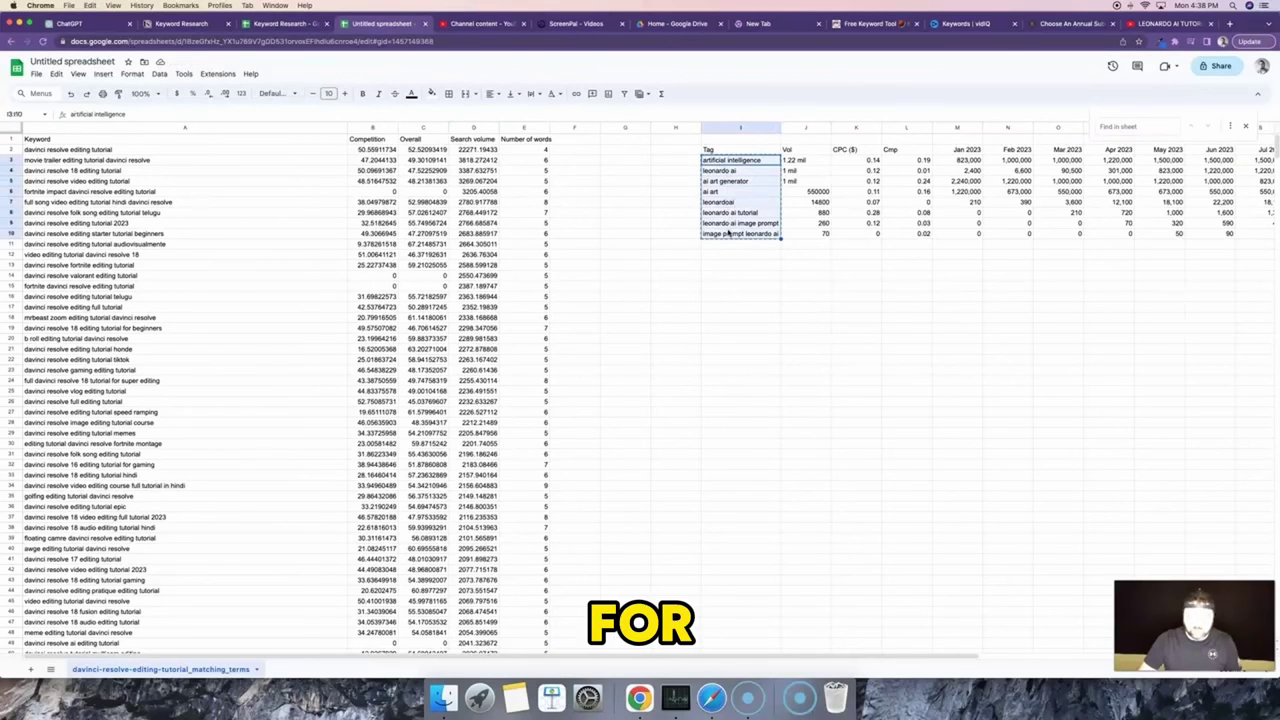
click(180, 23)
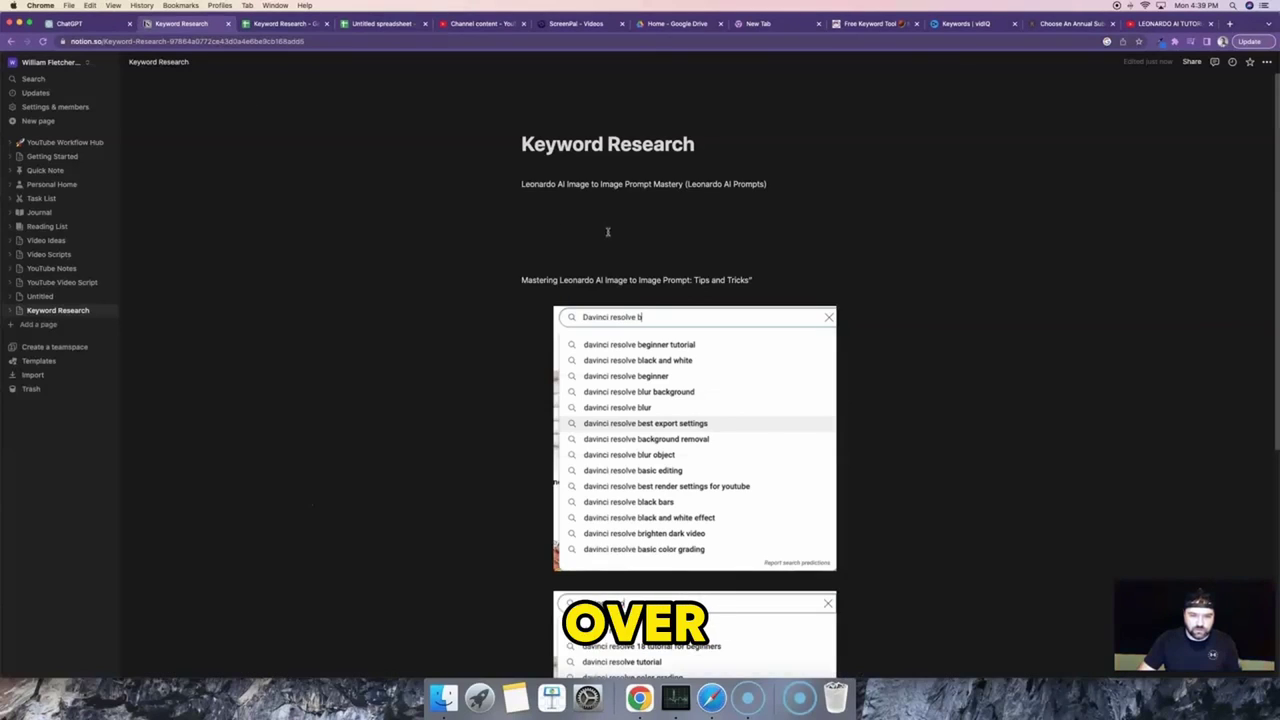
click(543, 215)
key(cmd+v)
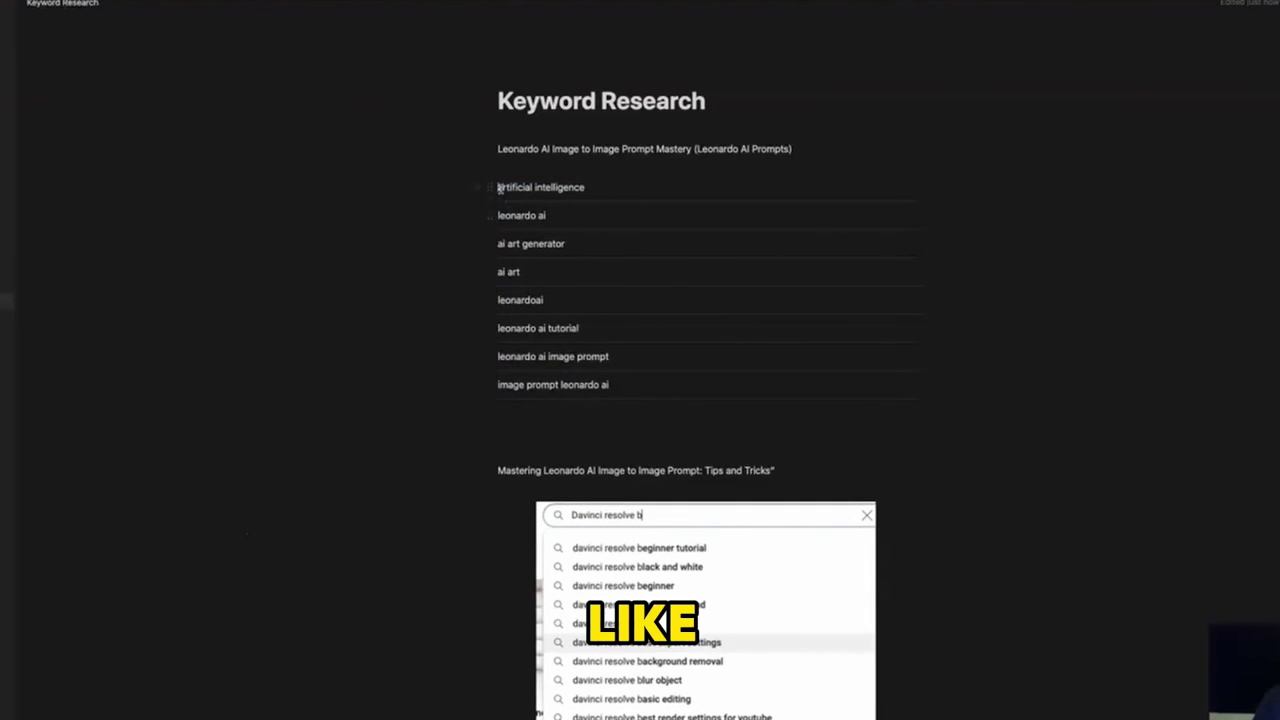
- Add blank lines above the pasted tags and move "leonardo ai image prompt" and "image prompt leonardo ai" there, separated by a comma
click(499, 187)
key(Return)
key(Return)
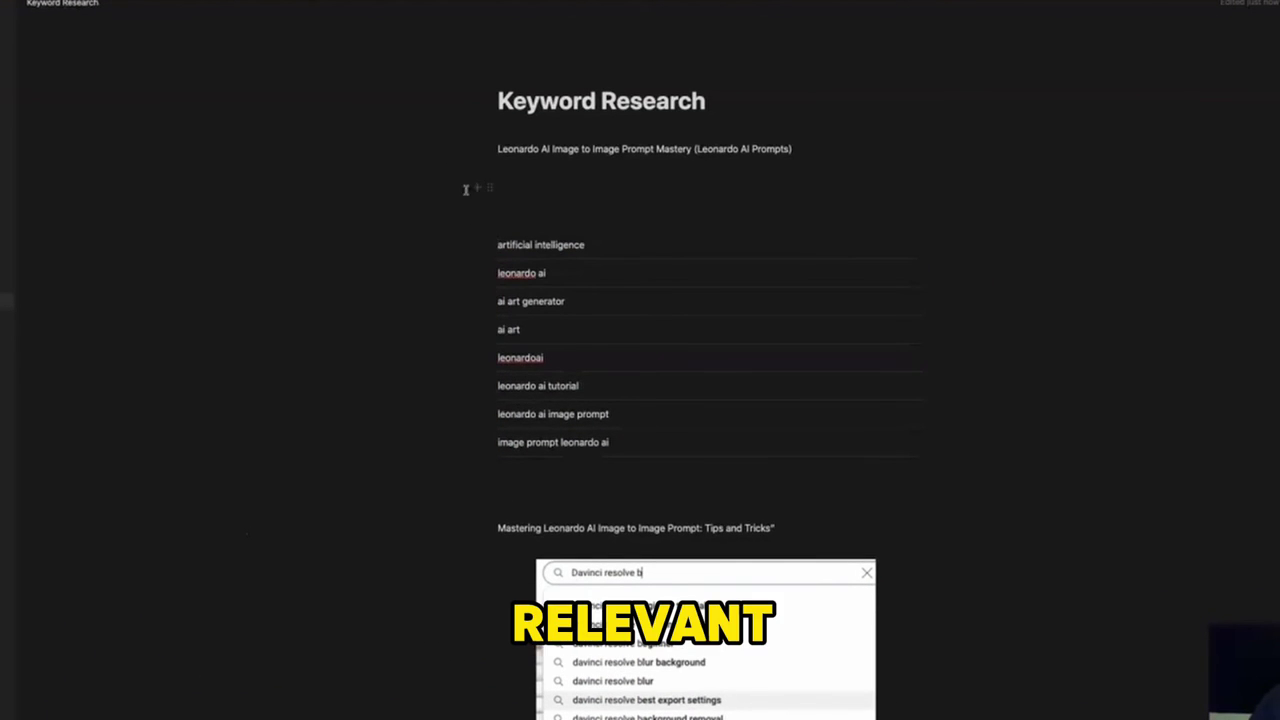
double_click(610, 415)
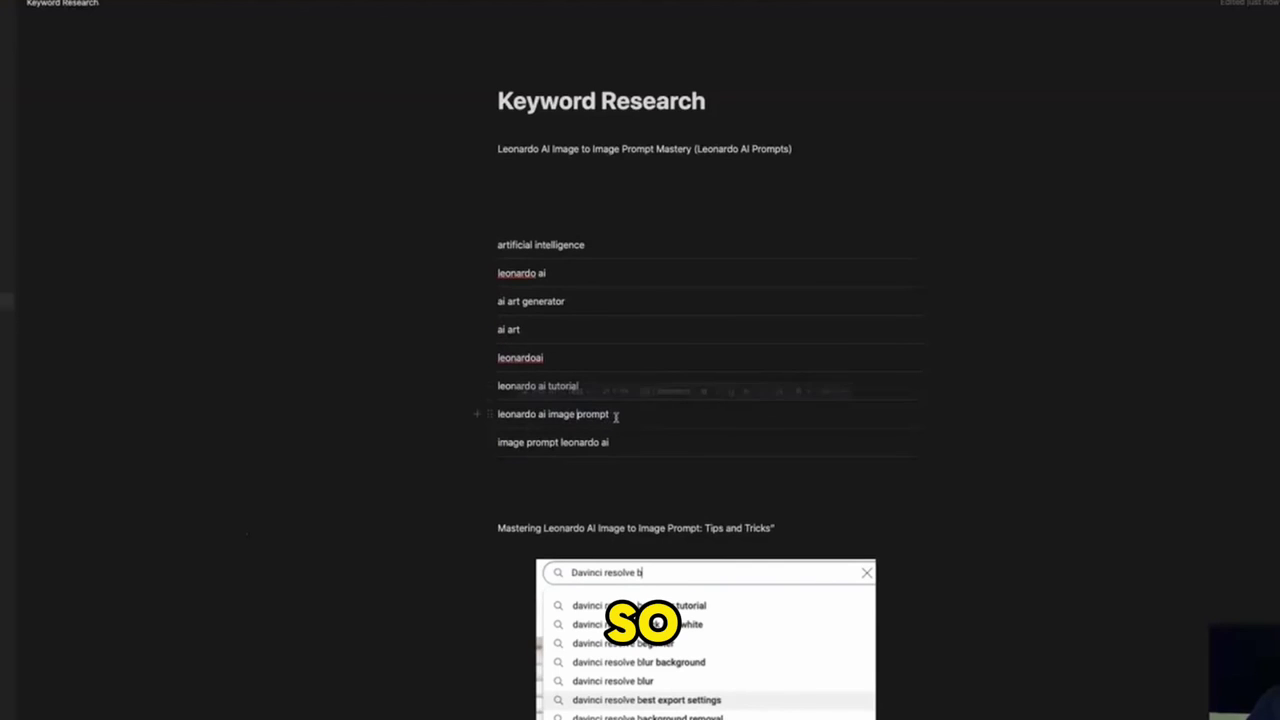
drag(615, 416, 500, 206)
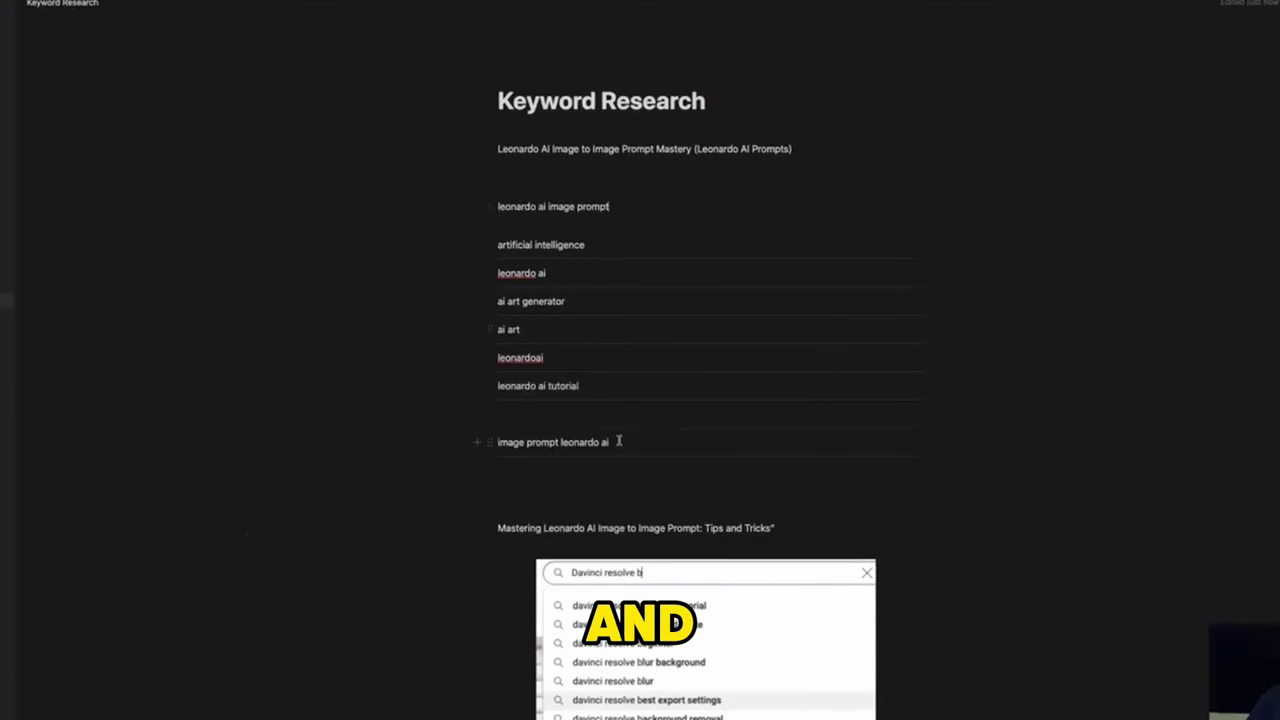
drag(617, 440, 486, 440)
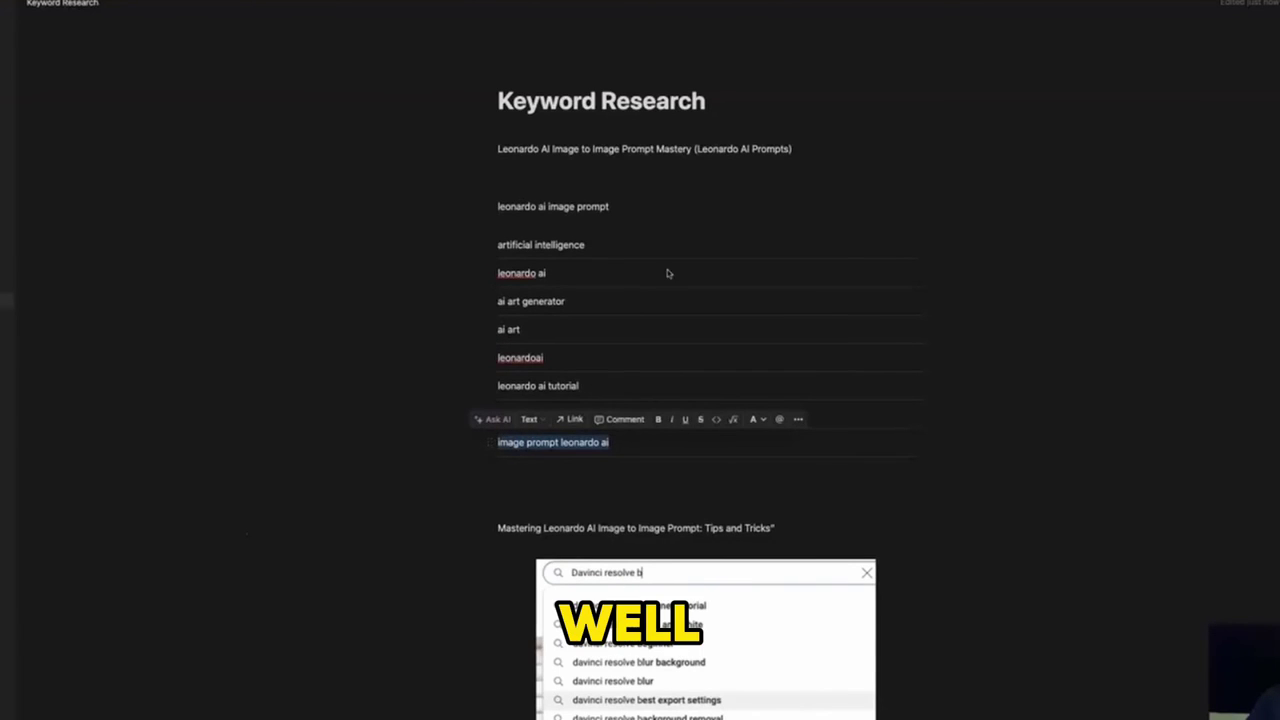
key(BackSpace)
click(632, 207)
text(,)
key(ctrl+v)
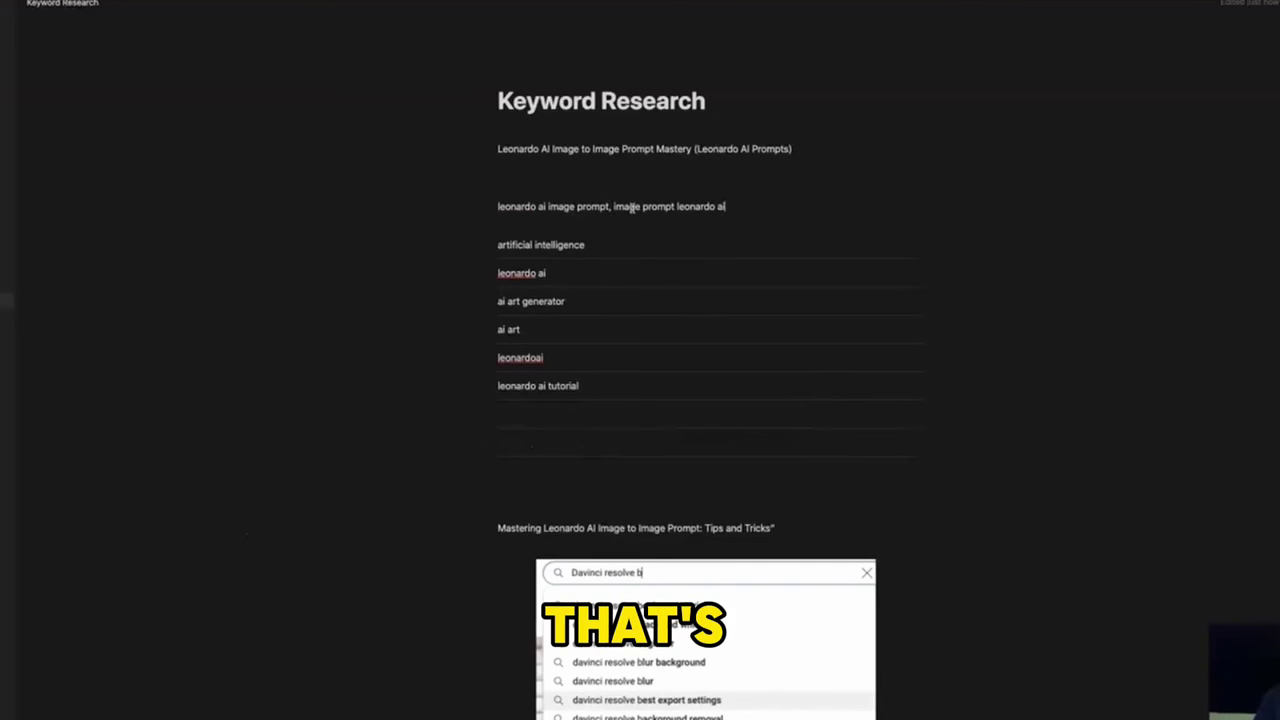
- Move "leonardo ai tutorial" and "leonardoai" from the tag list to the end of the comma-separated line
triple_click(640, 389)
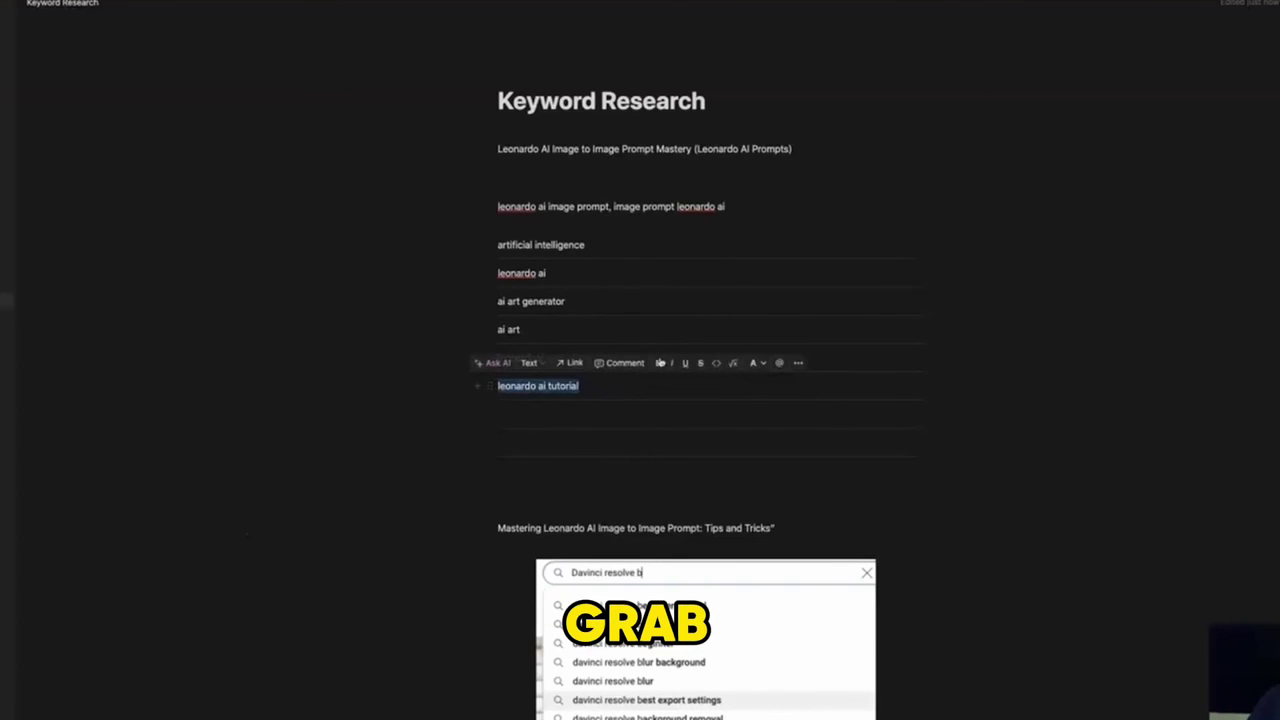
key(BackSpace)
click(744, 206)
text(,)
key(ctrl+v)
drag(545, 357, 480, 357)
key(BackSpace)
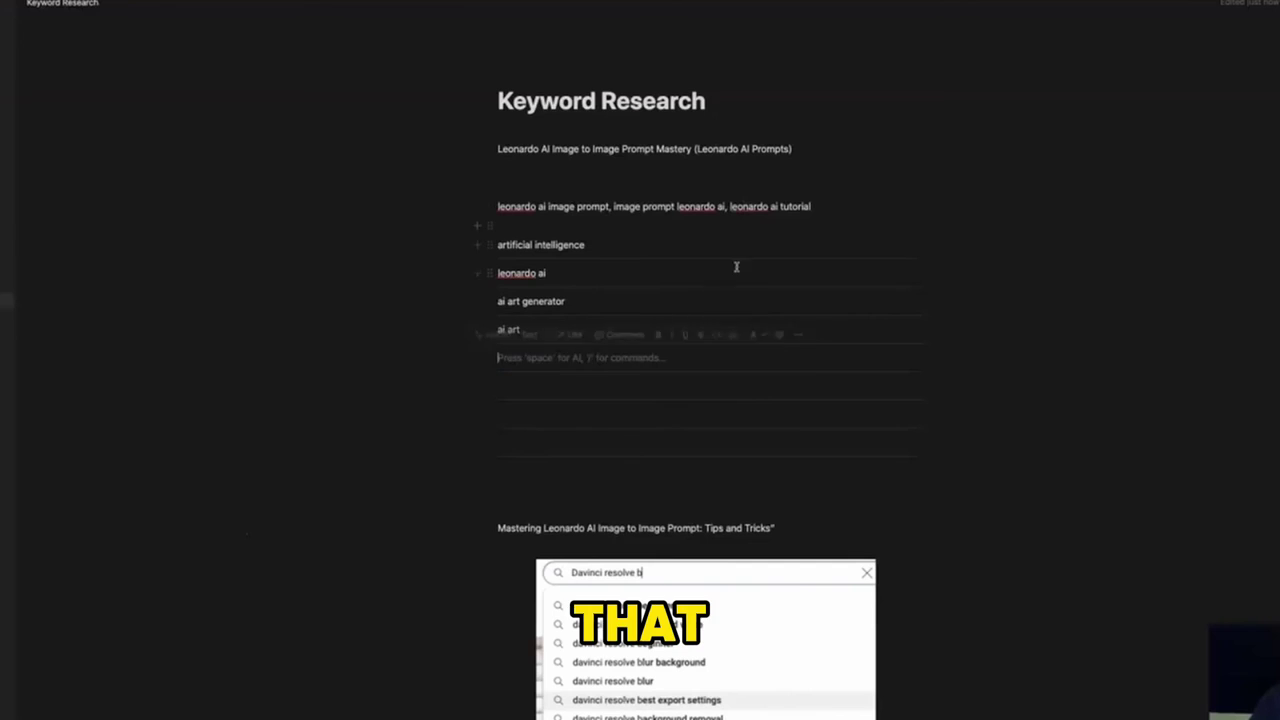
click(828, 205)
text(,)
key(ctrl+v)
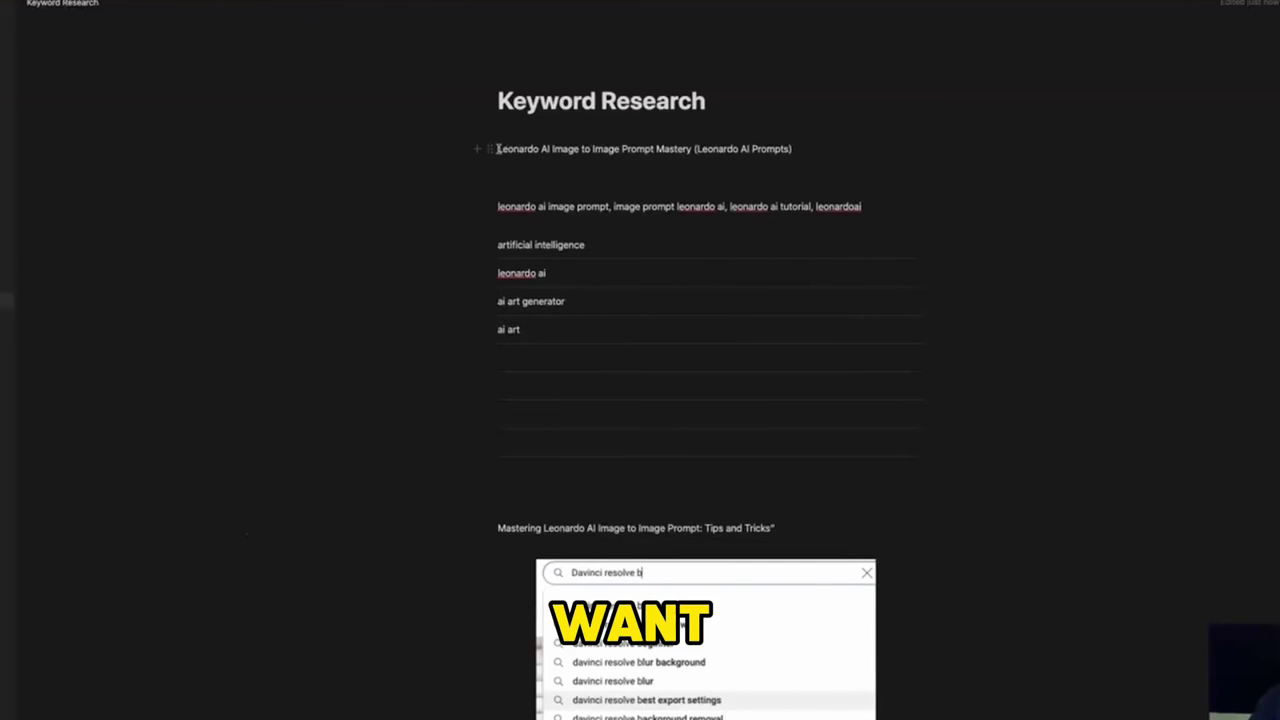
- Add "Leonardo AI Image to Image Prompt" and "Leonardo AI Image to Image" at the start of the comma-separated line, copying the wording from the title
drag(497, 148, 655, 148)
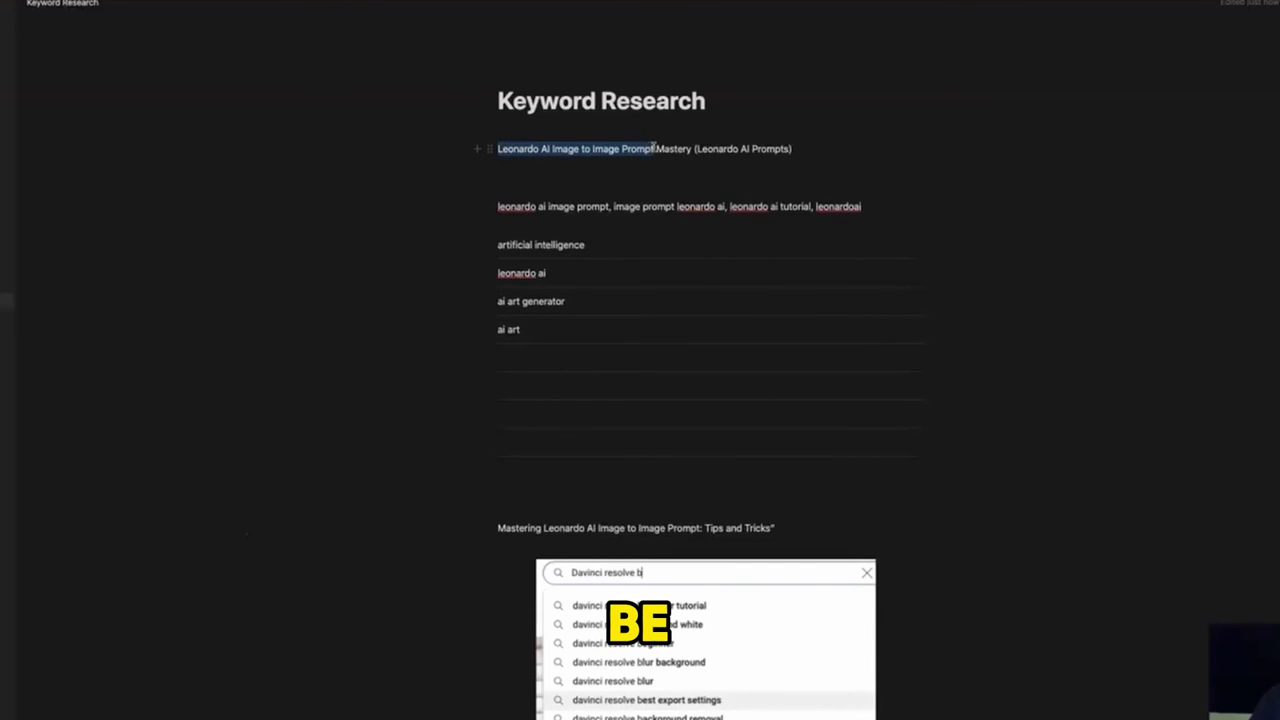
key(ctrl+c)
click(498, 207)
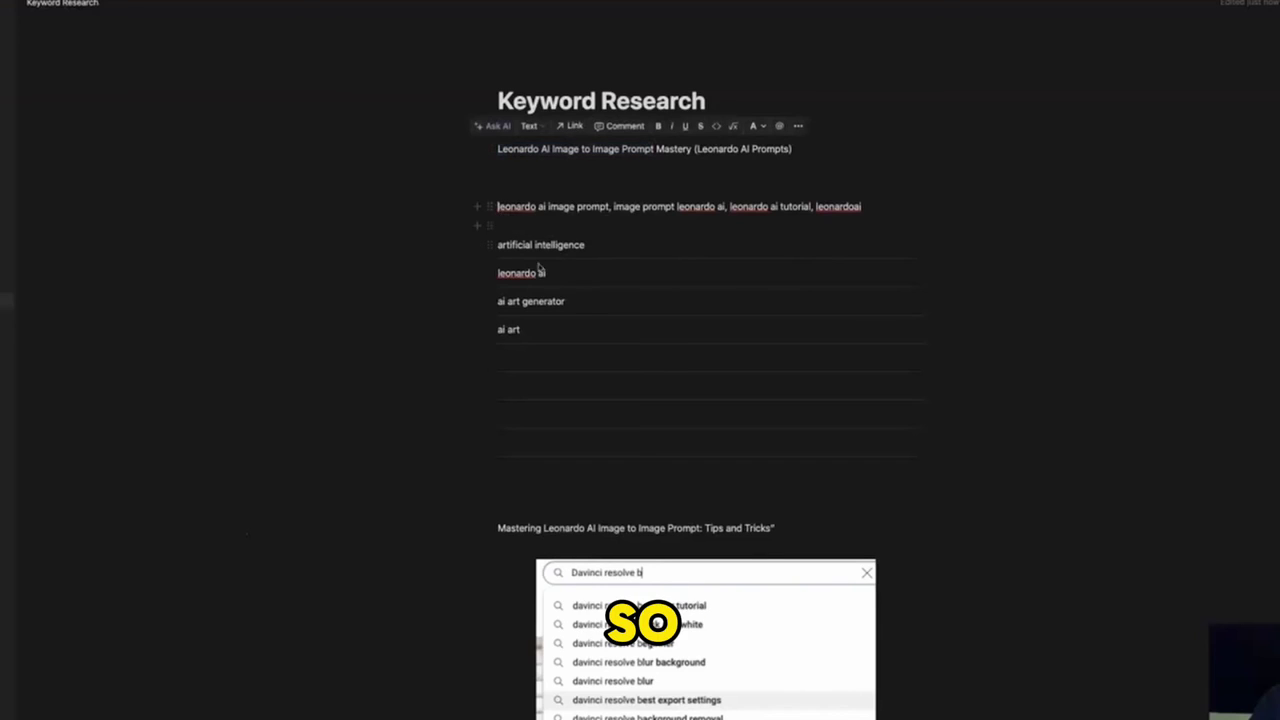
key(ctrl+v)
text(,)
key(ctrl+v)
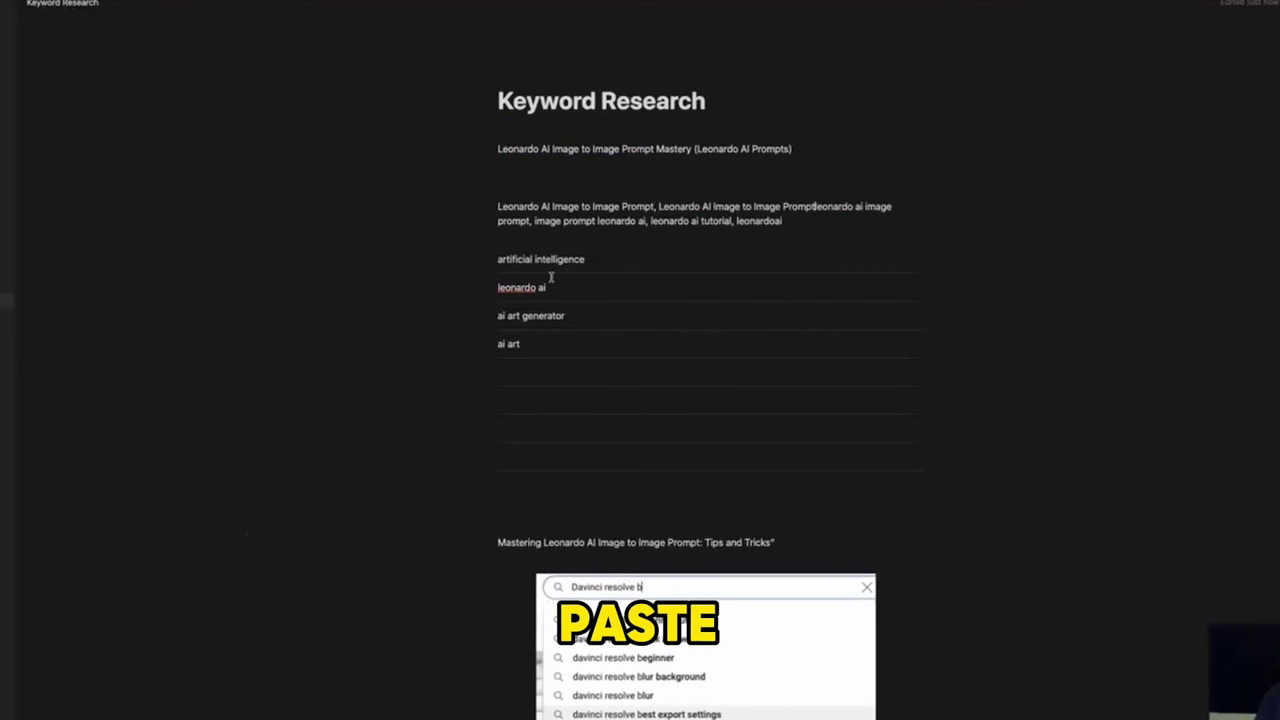
key(BackSpace)
key(BackSpace)
key(BackSpace)
key(BackSpace)
key(BackSpace)
key(BackSpace)
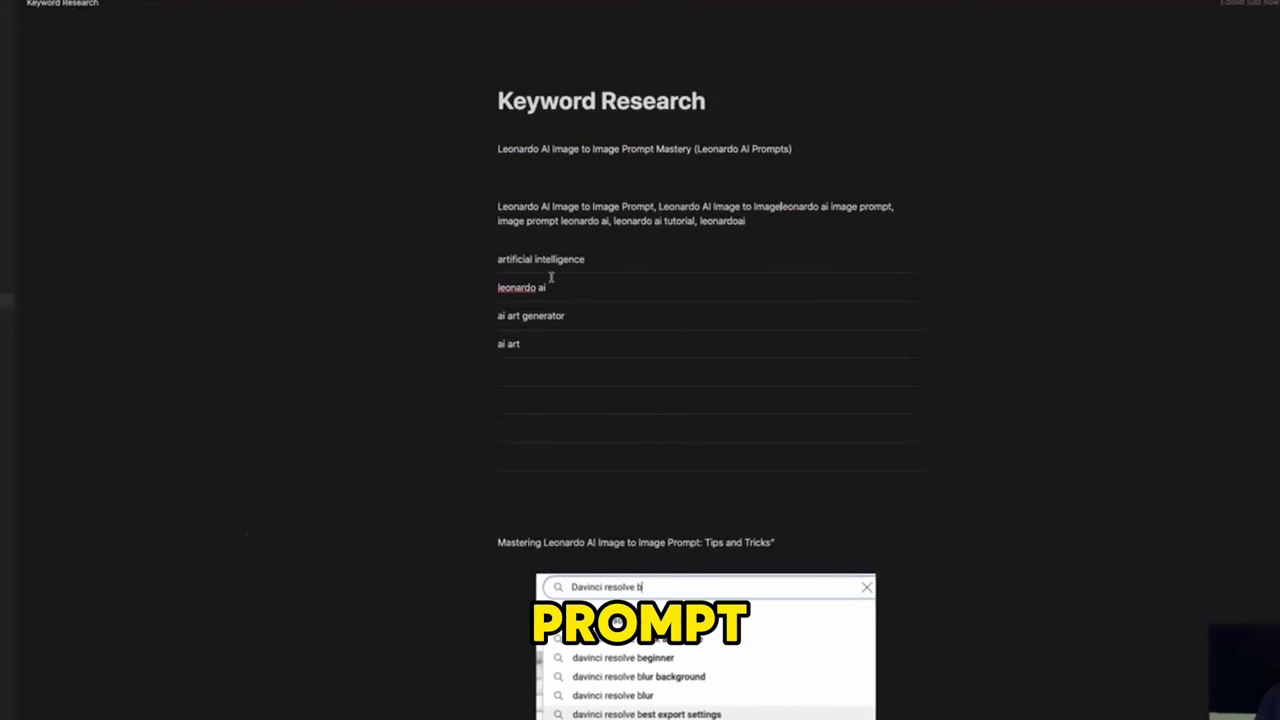
text(,)
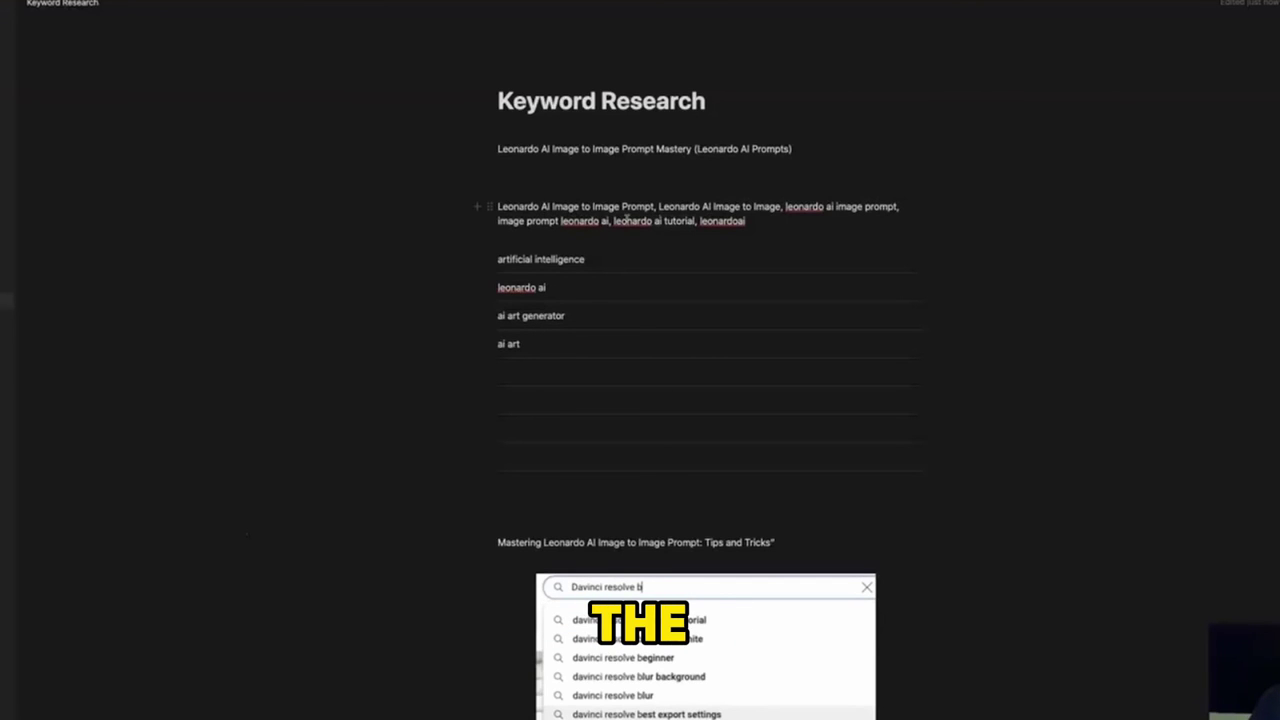
- Look up "leonardo ai" in vidIQ and append the matching term "how to use leonardo ai" to the comma-separated tag line in Notion
click(958, 24)
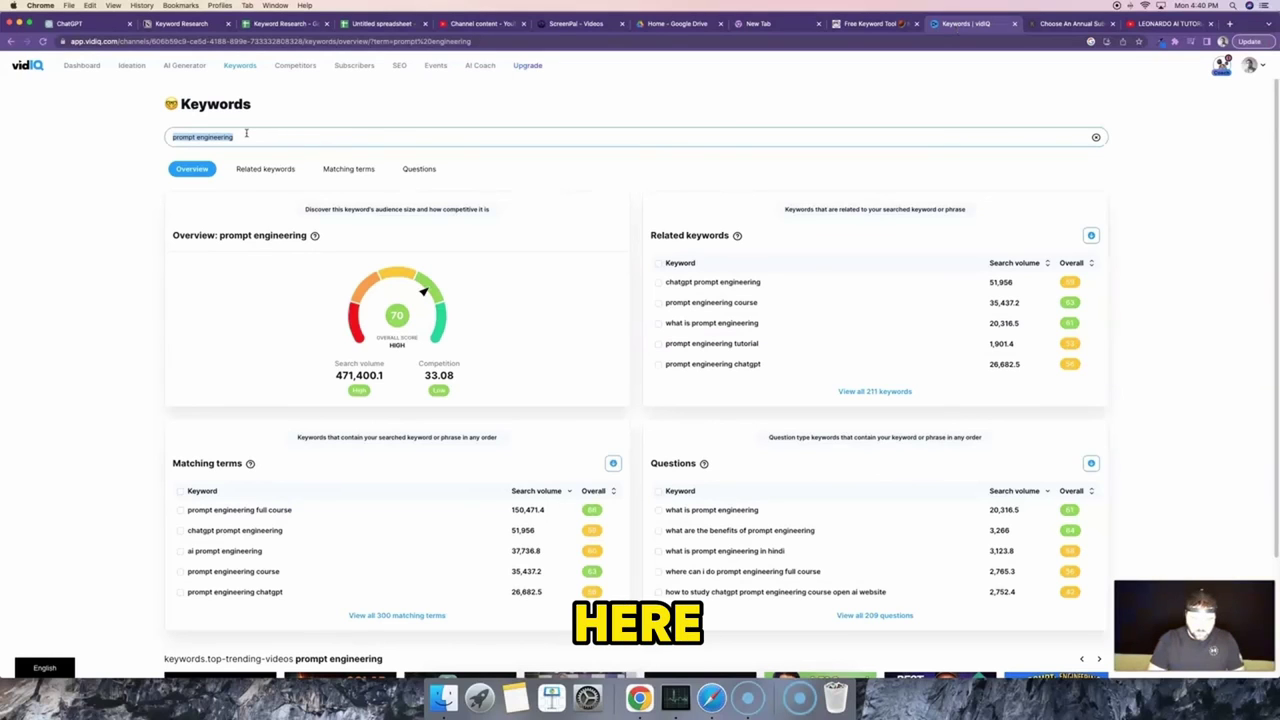
text(weonardo ai)
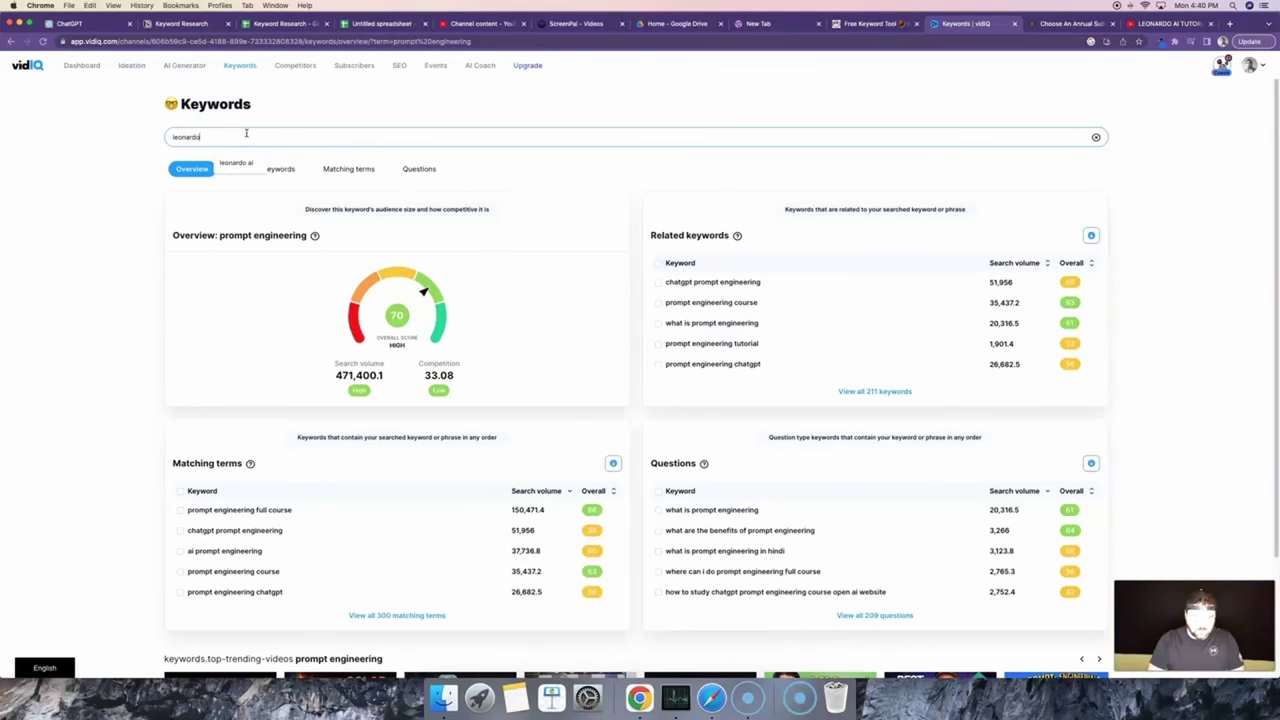
key(Return)
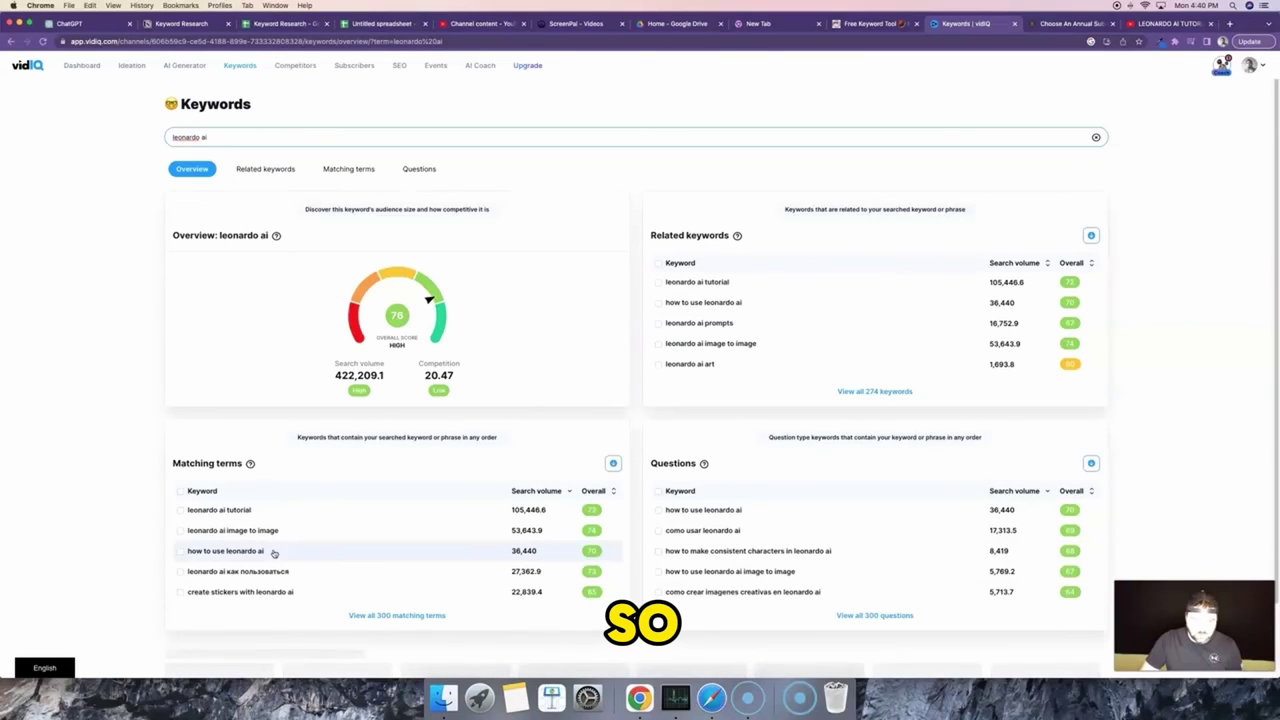
drag(264, 550, 185, 556)
click(186, 556)
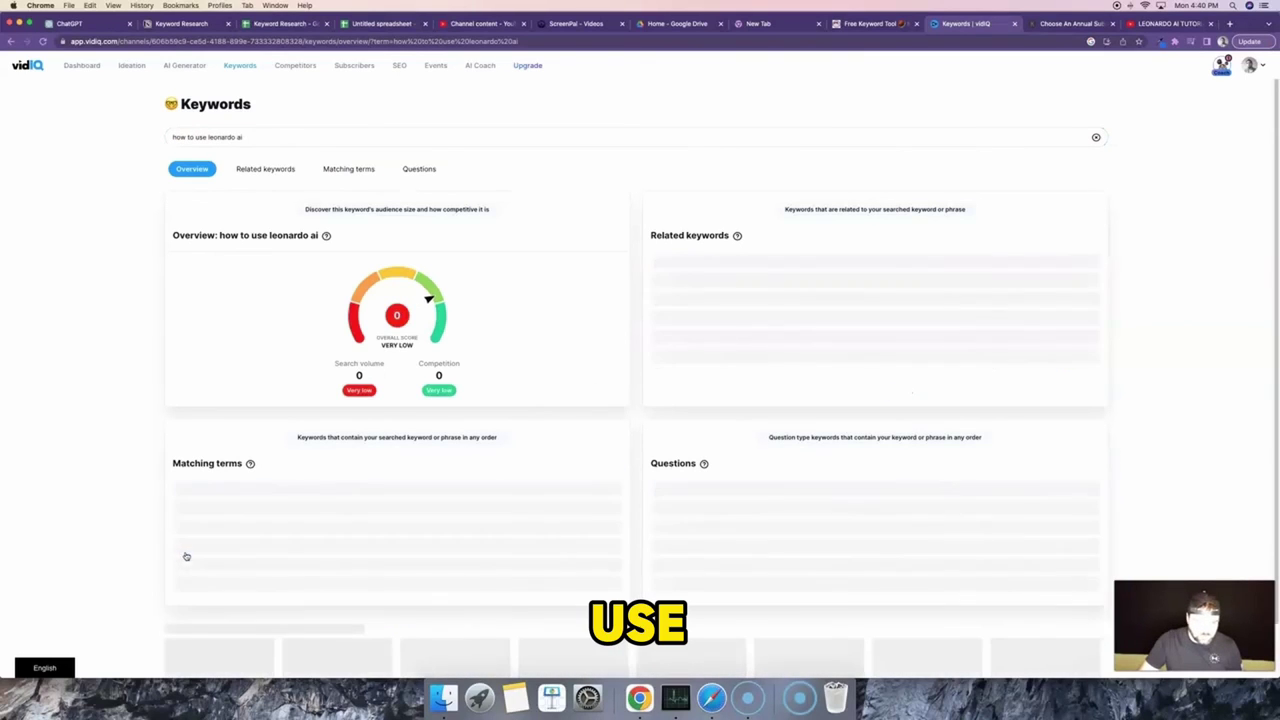
triple_click(247, 140)
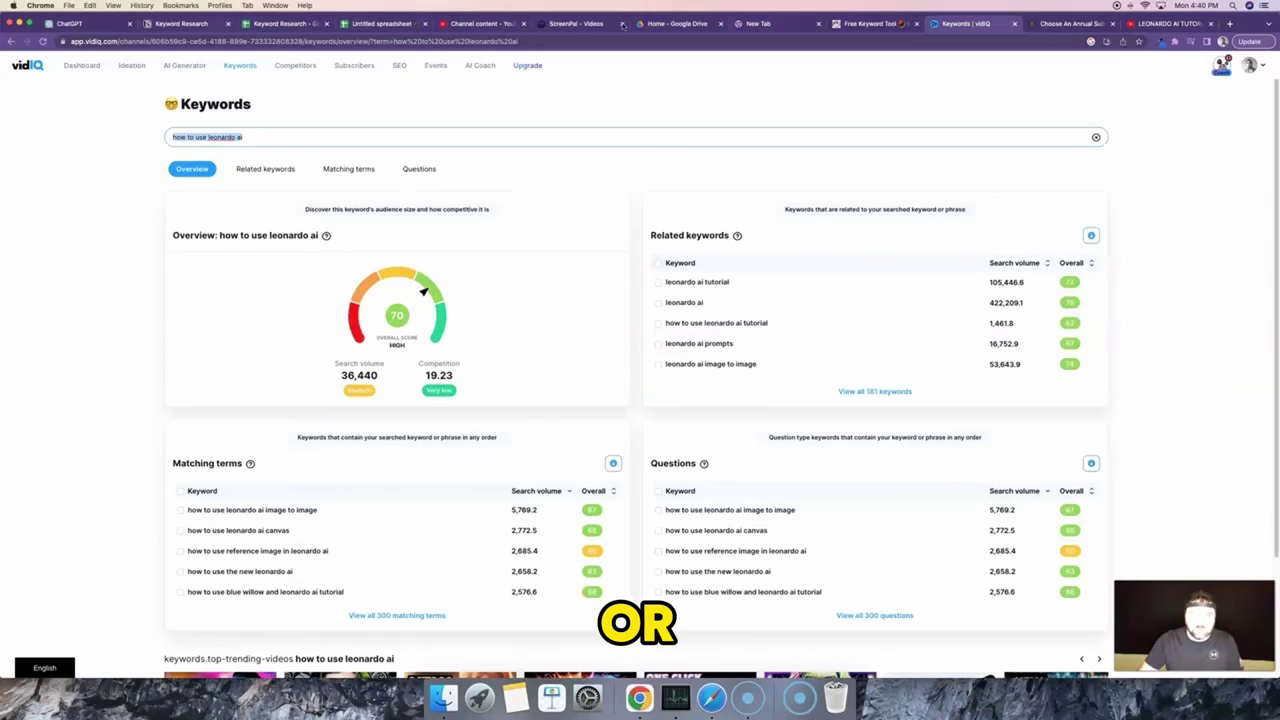
key(super+2)
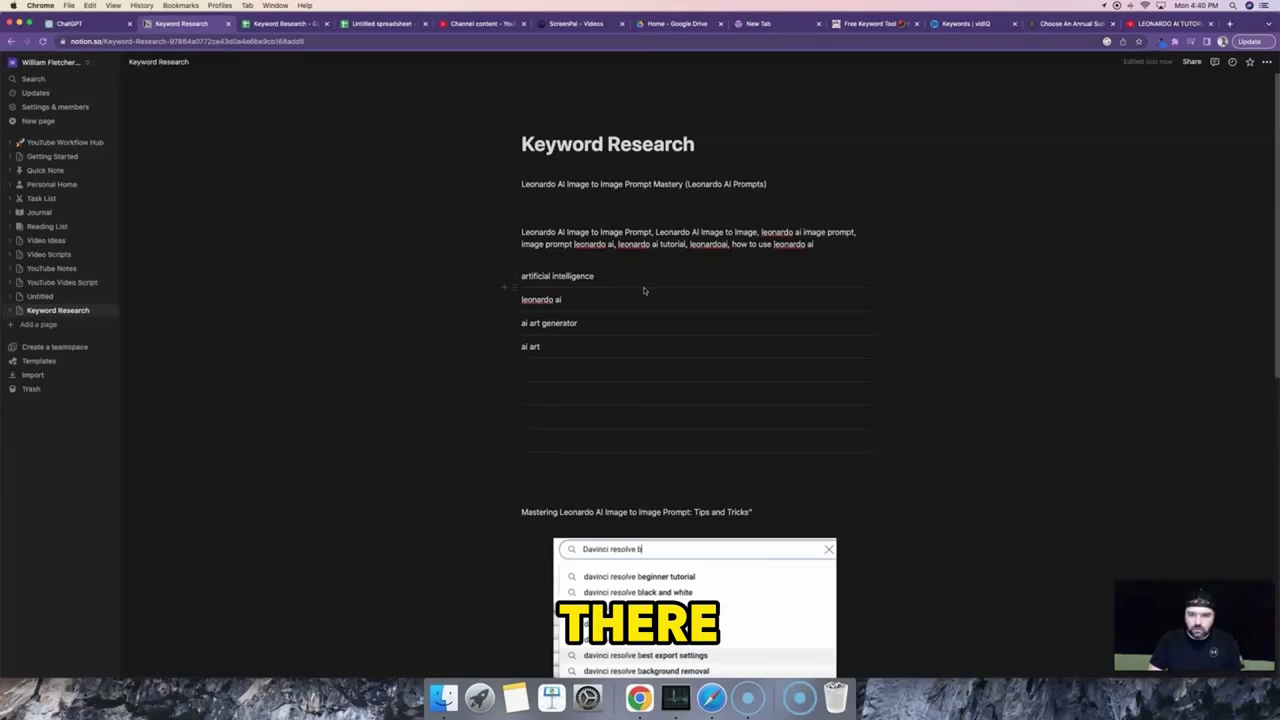
- Append "leonardo ai prompts", "Leonardo AI" and vidIQ's related keyword "leonardo ai prompts guide" to the Notion tag line
key(super+v)
text(, Le)
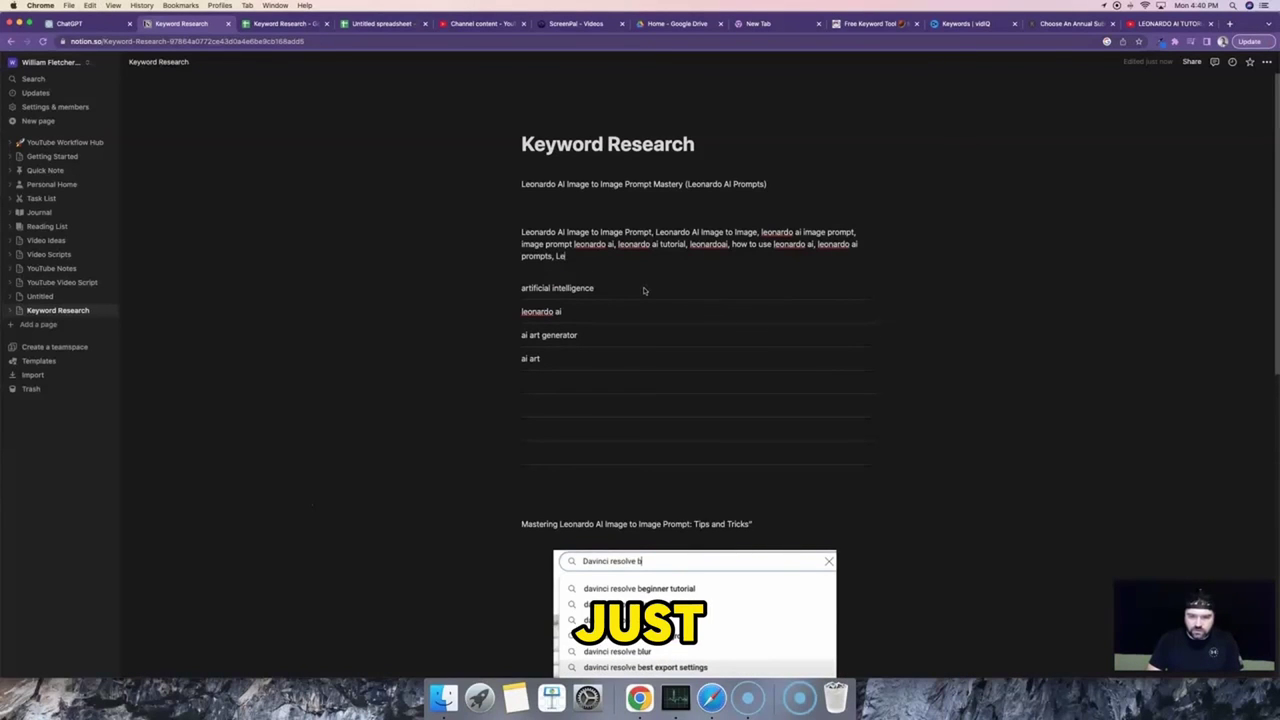
text(onardo AI)
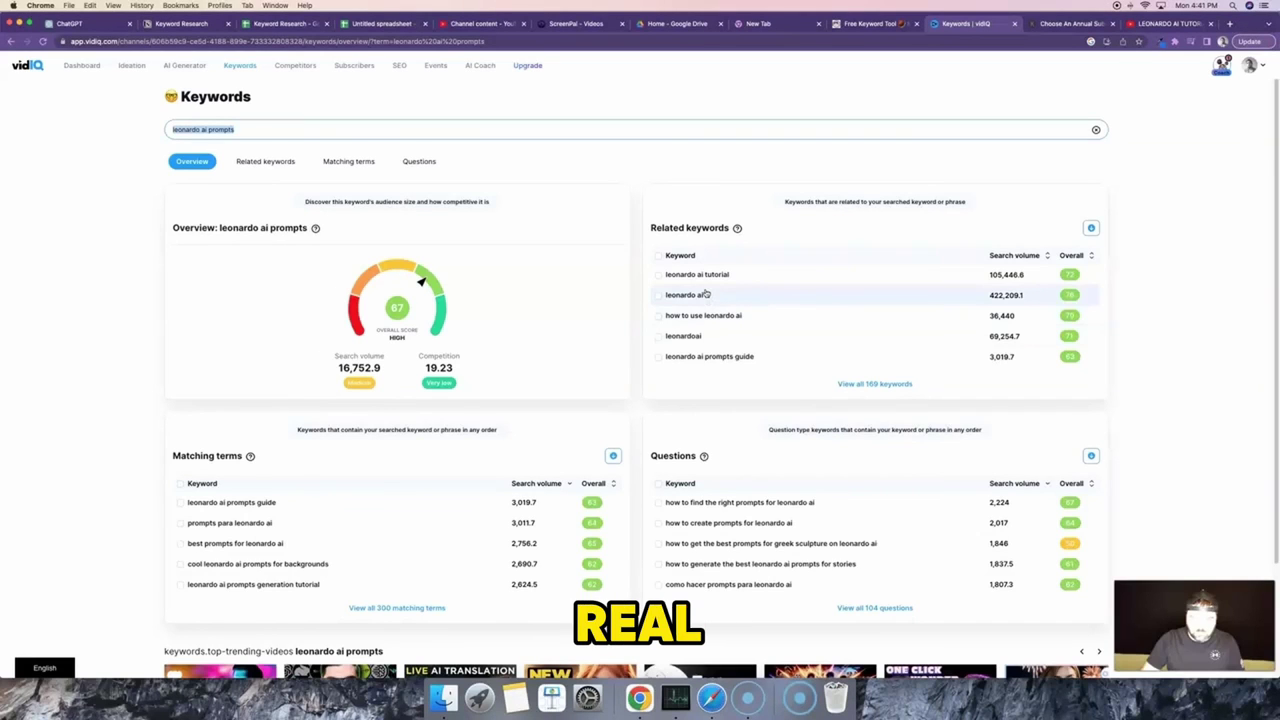
click(670, 357)
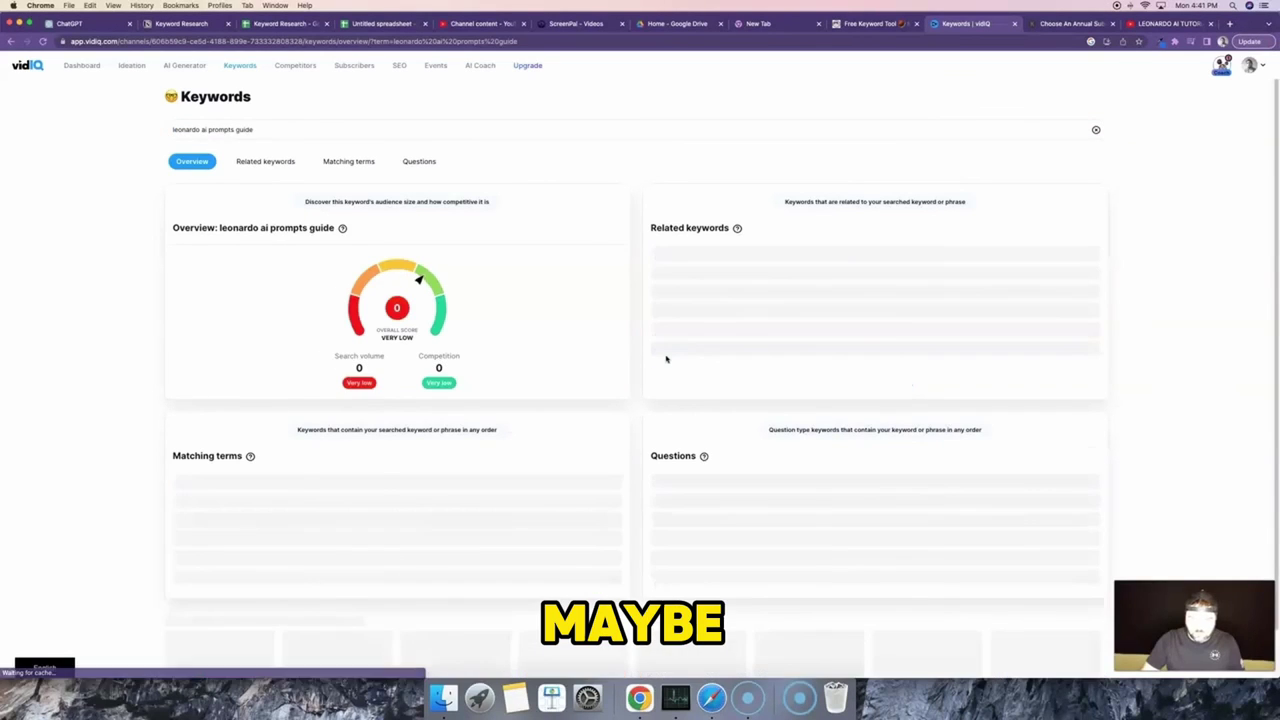
triple_click(259, 133)
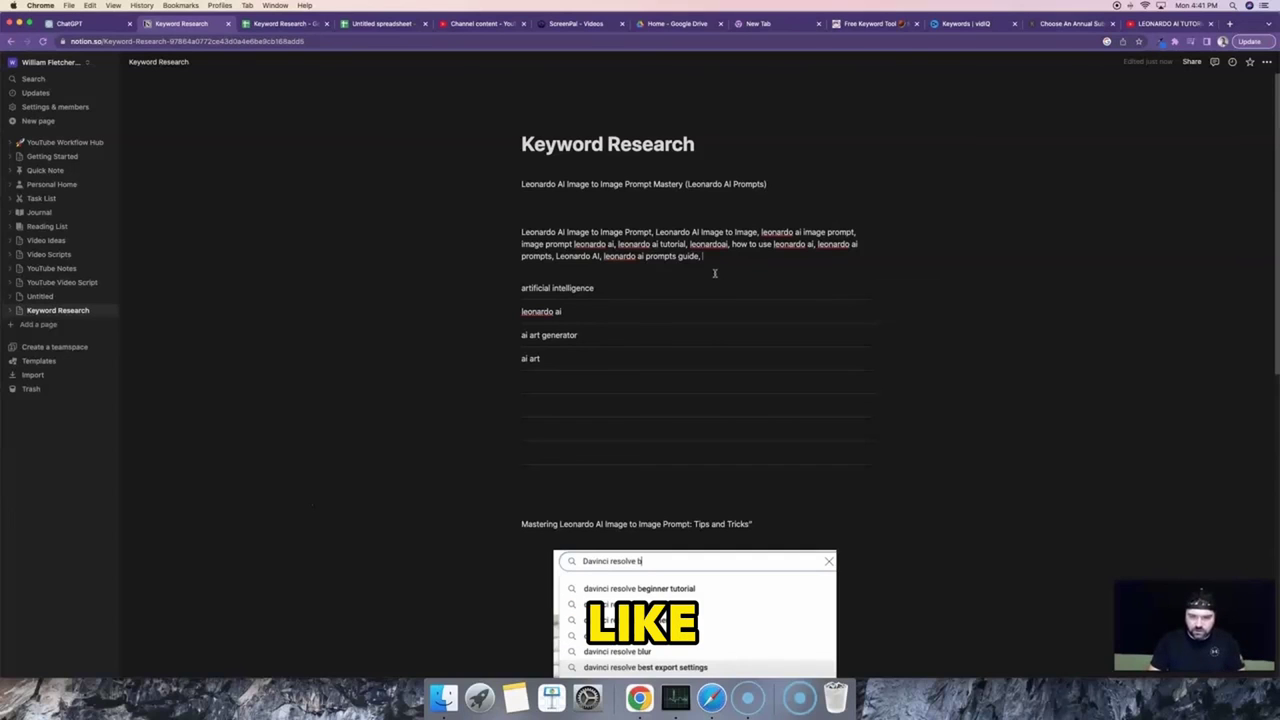
text(AI)
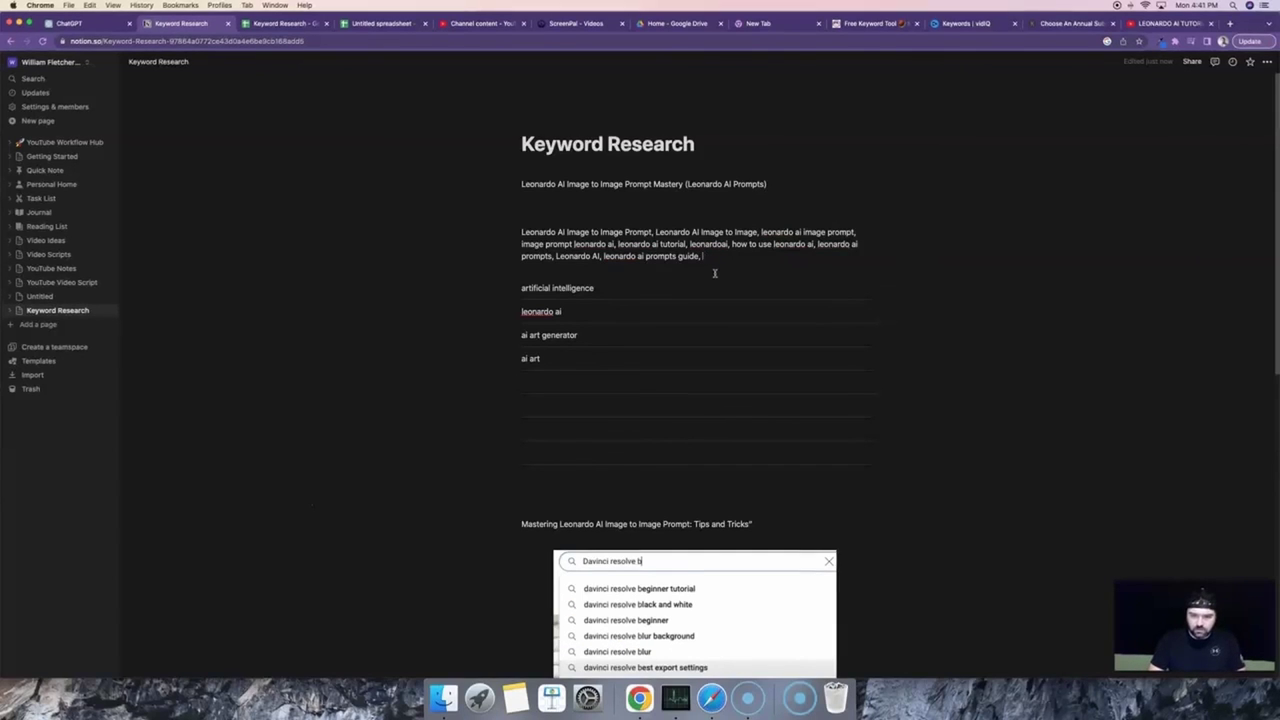
key(BackSpace)
key(BackSpace)
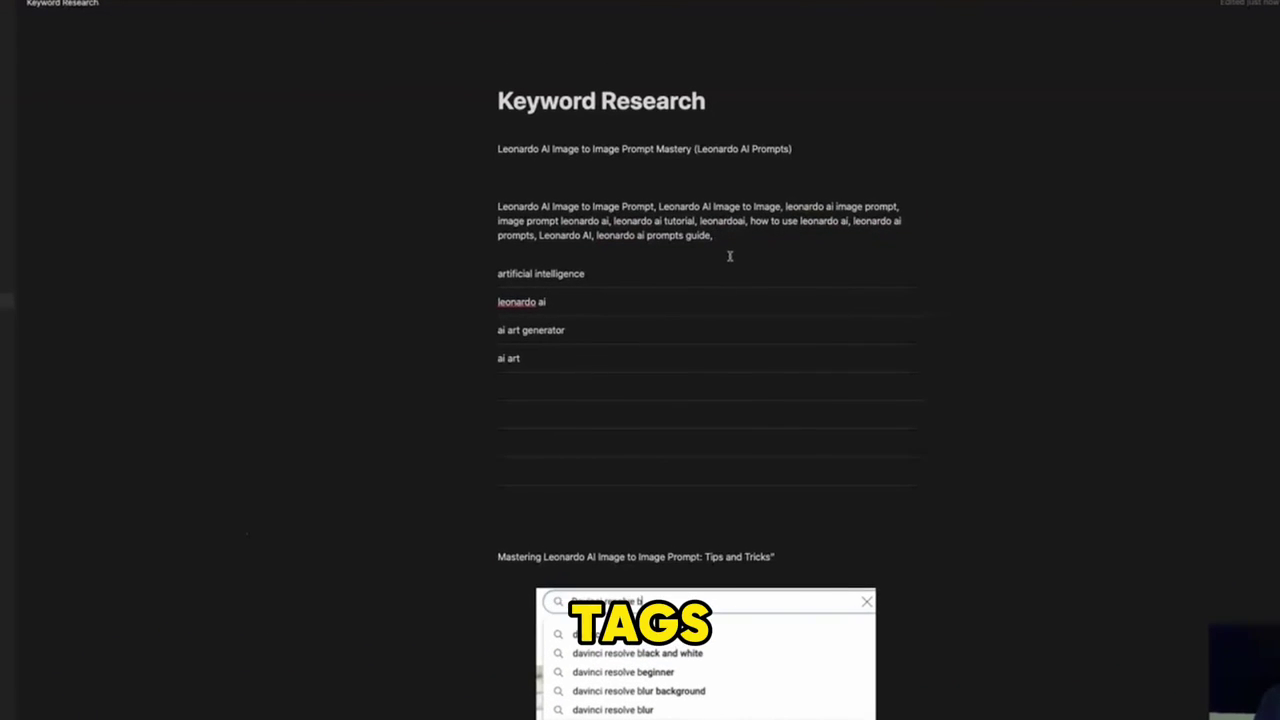
- Add the broader tags "AI Software", "AI Prompts" and "Prompt Engineering" to the end of the comma-separated tag line
text(A)
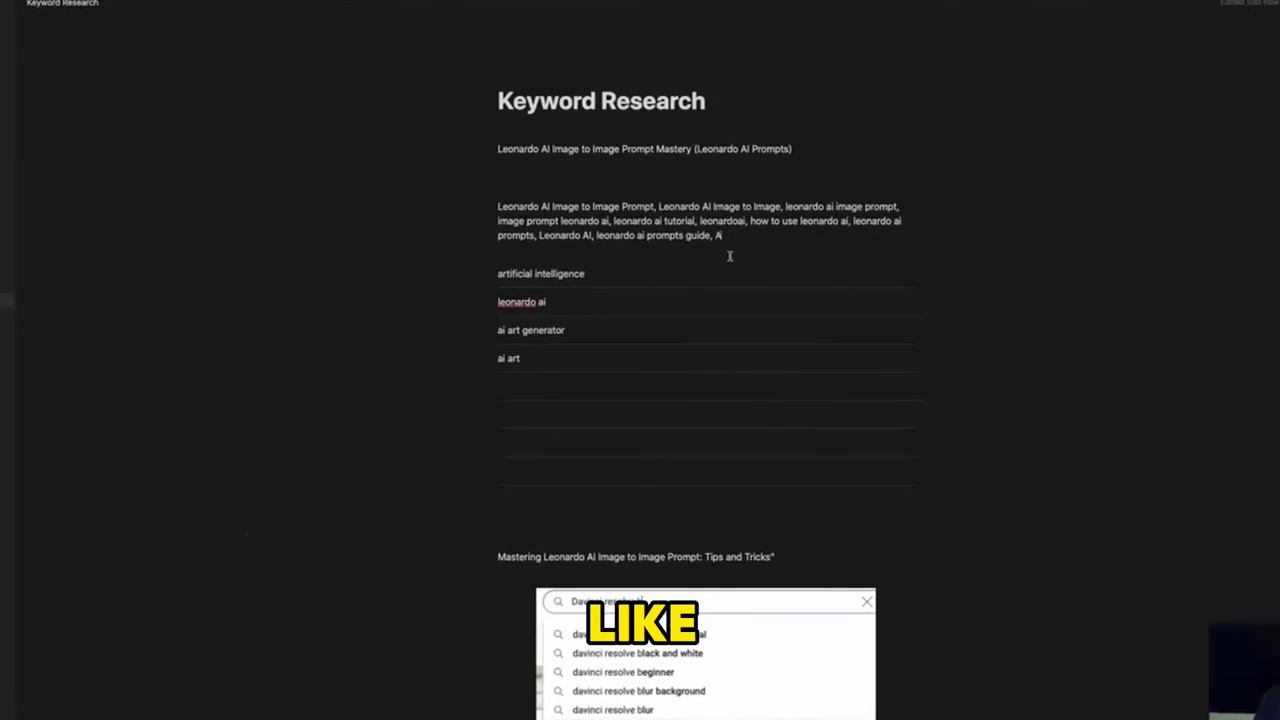
text(I Software,)
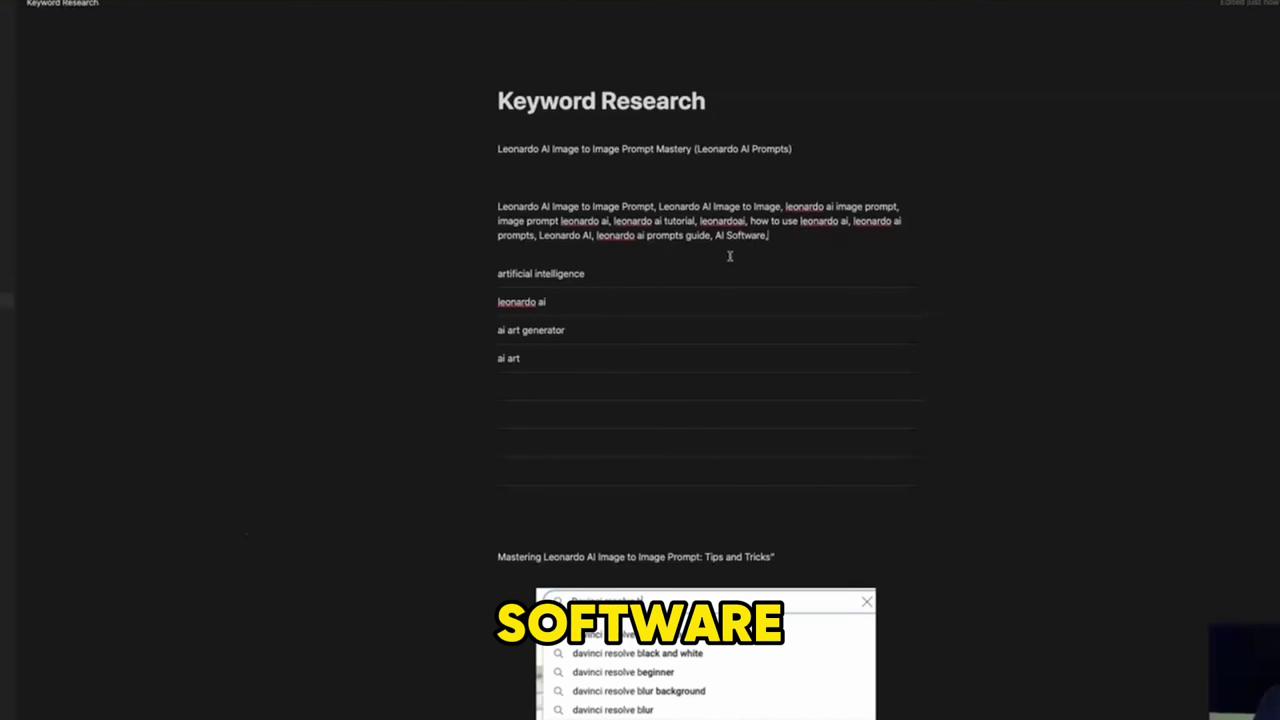
text( AI Prompts)
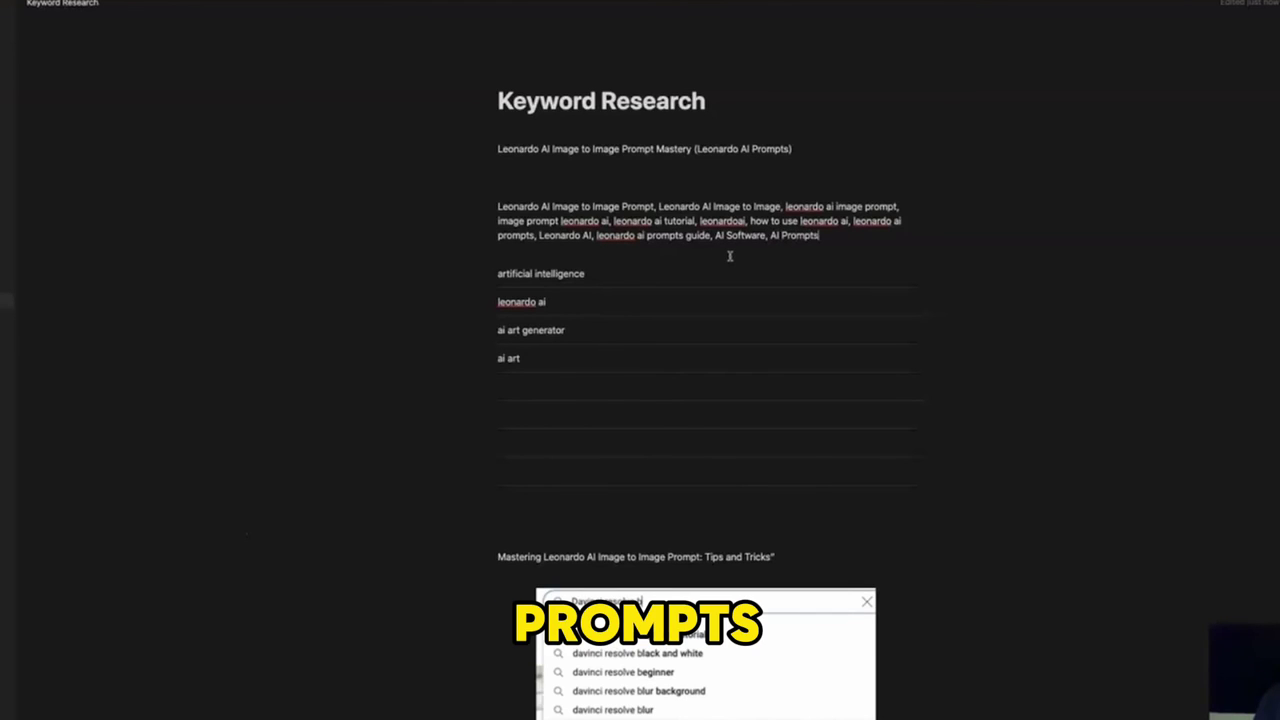
text(,)
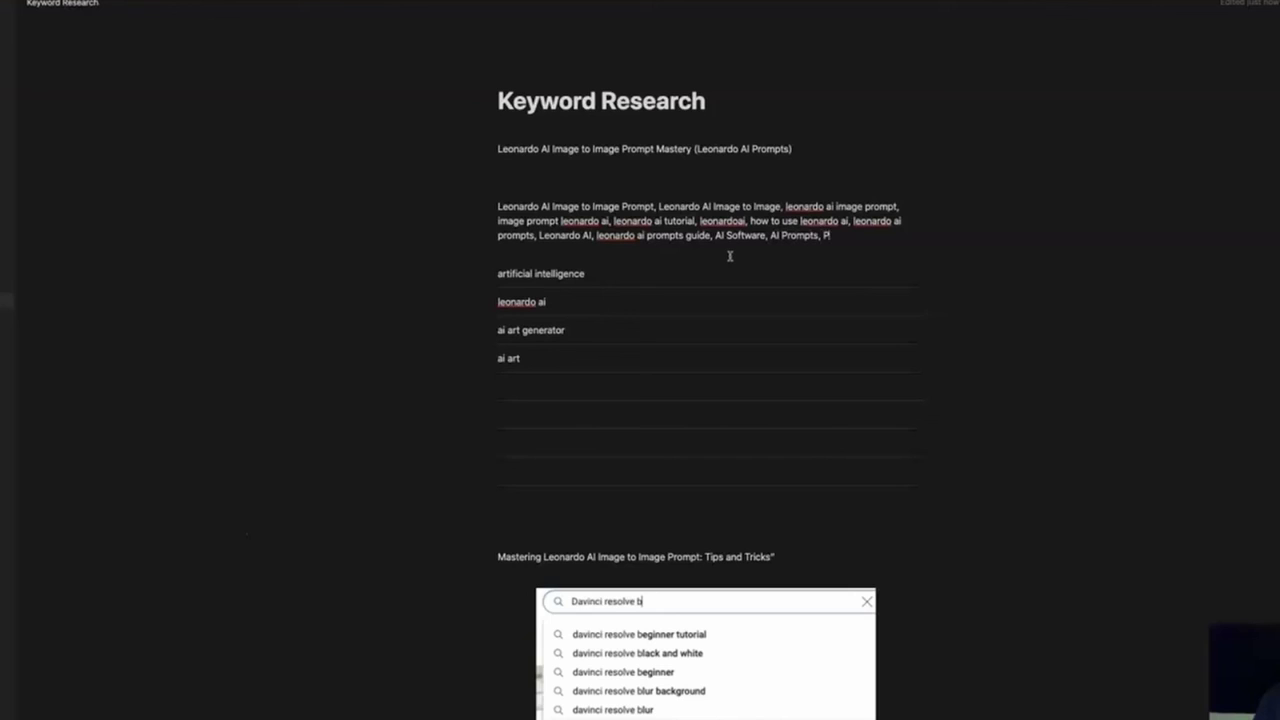
text( Prompt En)
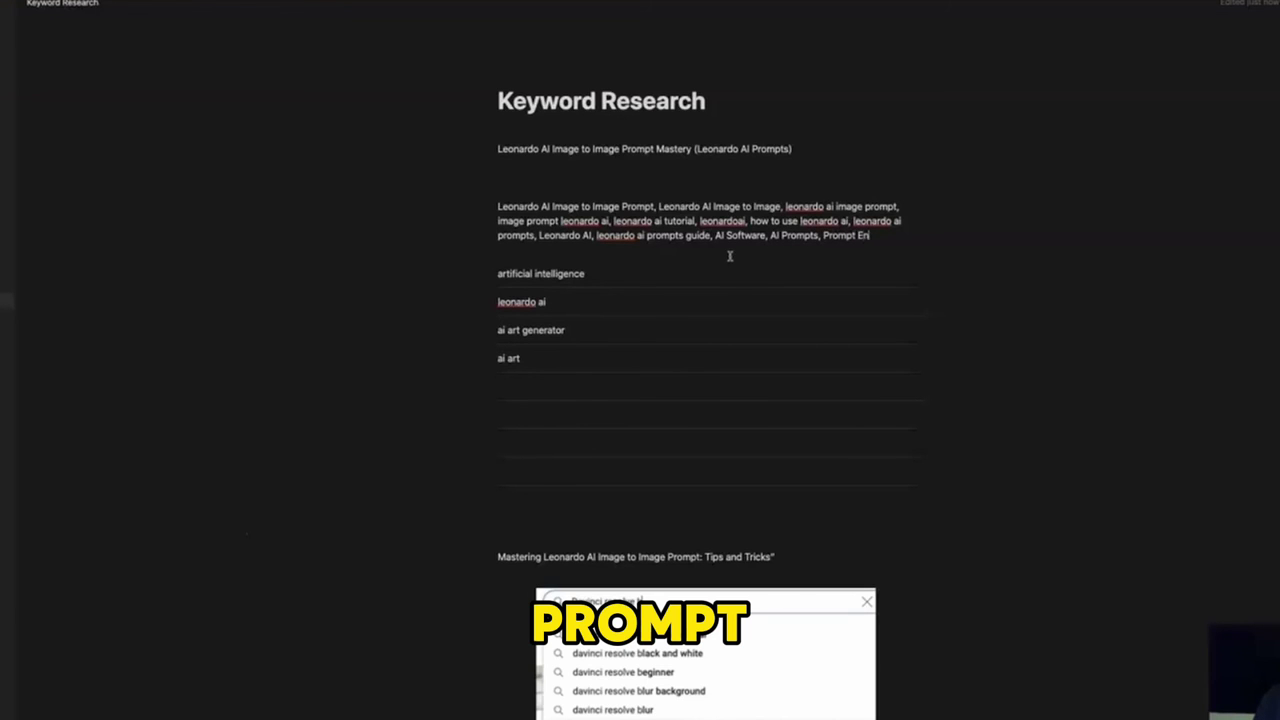
text(gine)
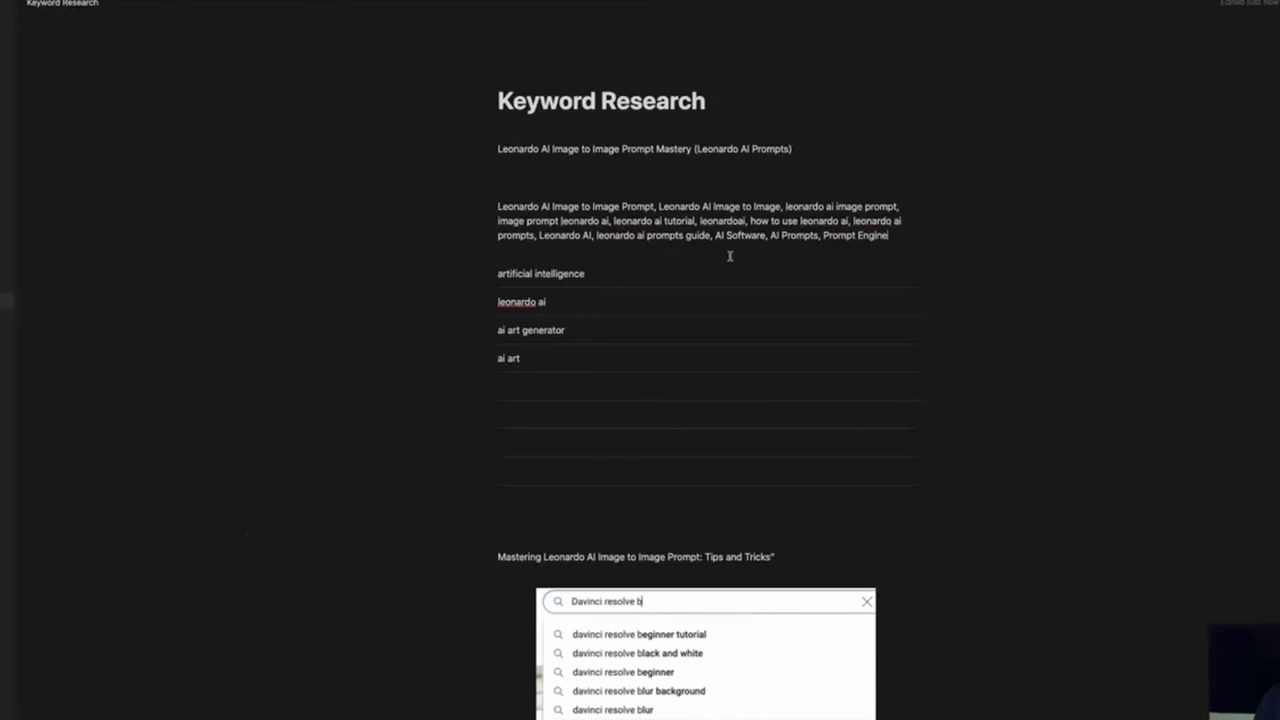
text(ering, )
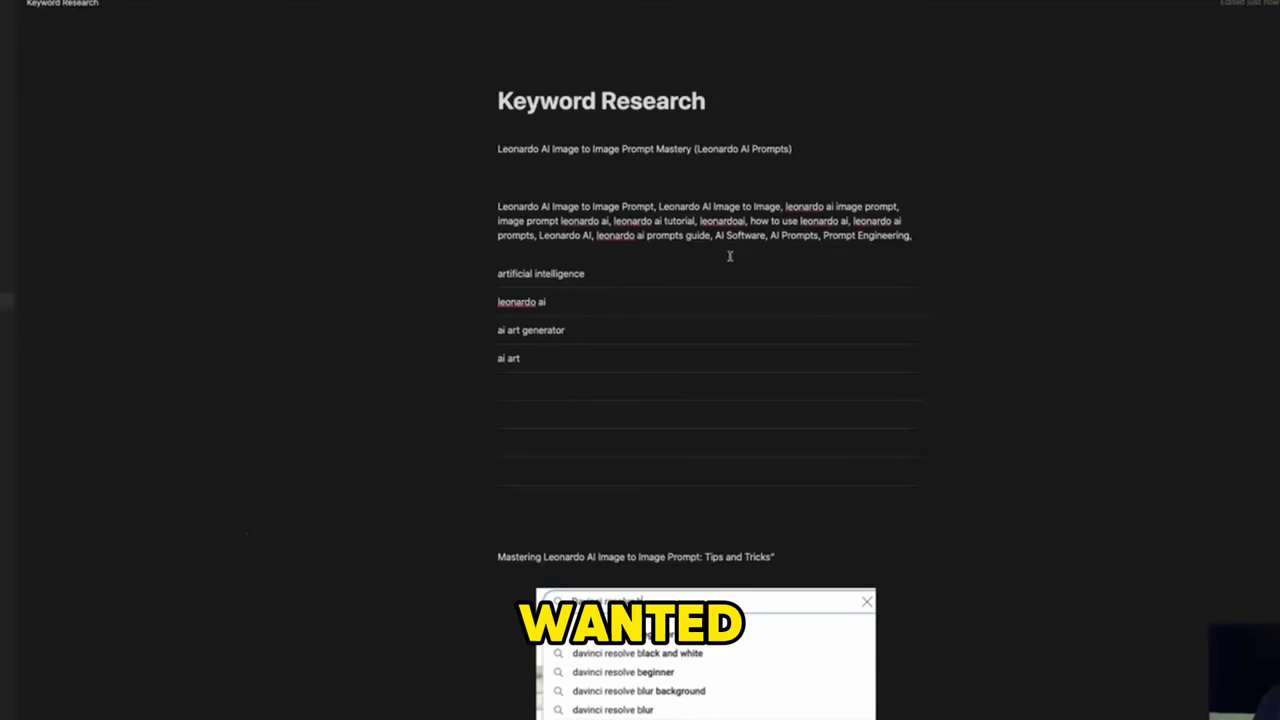
- Finish the tag line with the channel-related tags "Creator Signals" and the channel owner's full name
text(Creator)
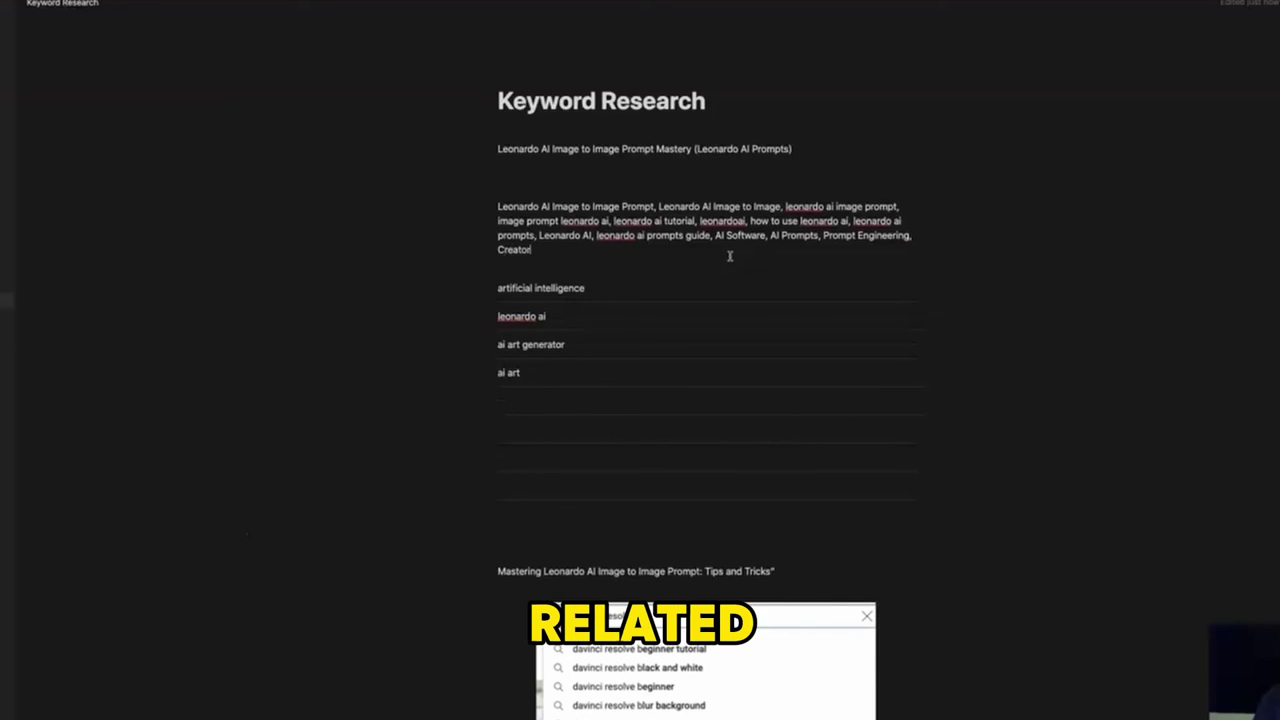
text( Signals,)
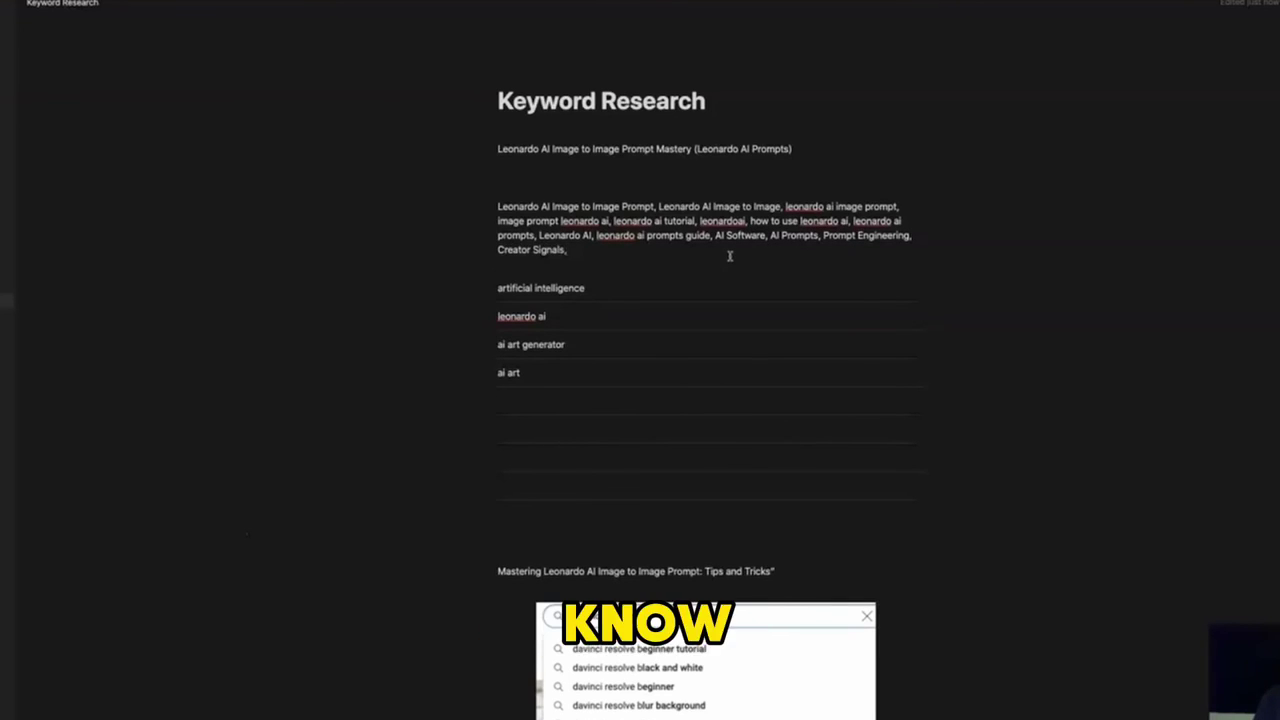
text( William Fletch)
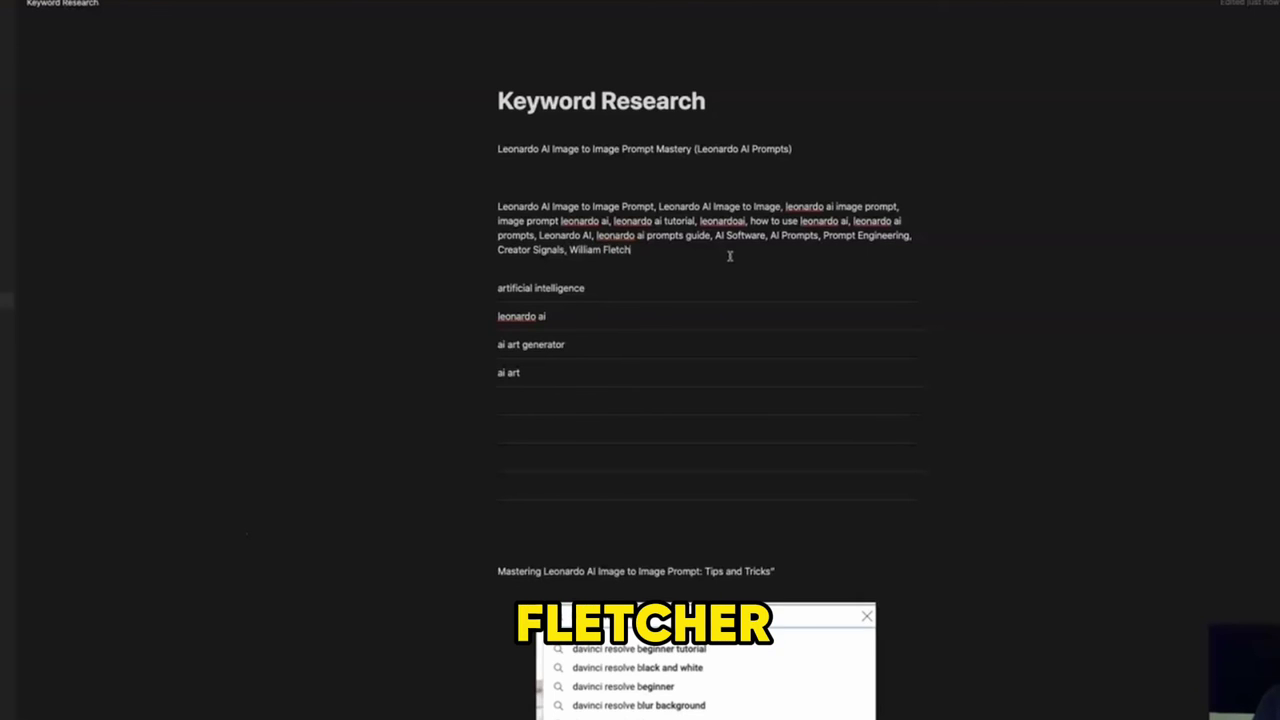
text(er)
- Copy the whole comma-separated tag line from Notion and paste it into the Tags field of the Leonardo AI video in YouTube Studio
drag(658, 250, 492, 206)
key(super+c)
click(480, 23)
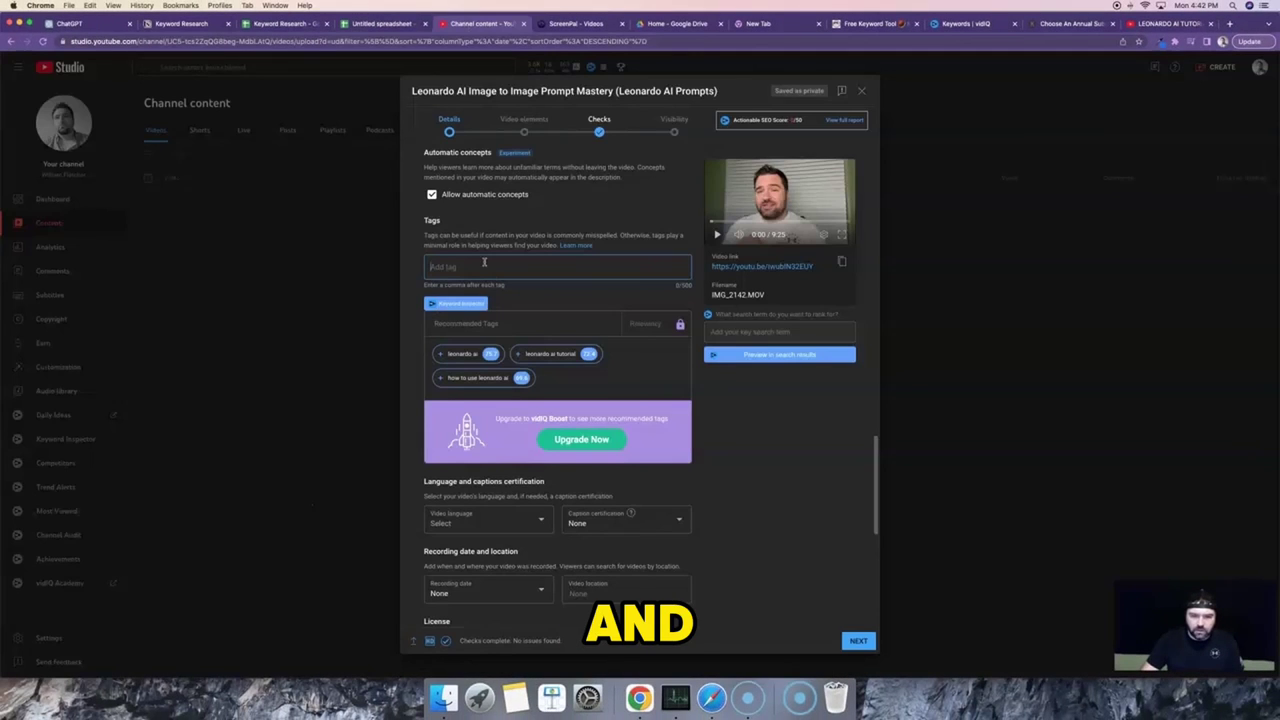
key(super+v)
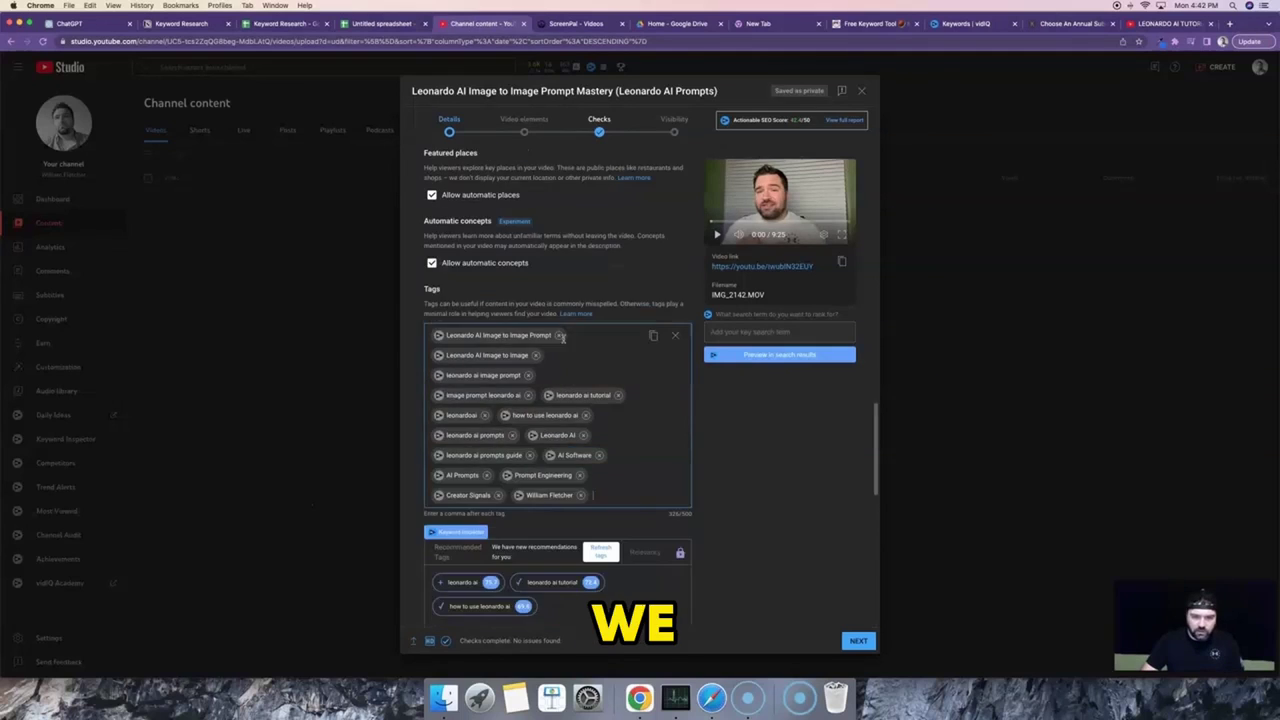
- Insert a "Timestamps" heading followed by blank lines between the closing sentence and the hashtags of the video description
scroll(484, 262, up, 15)
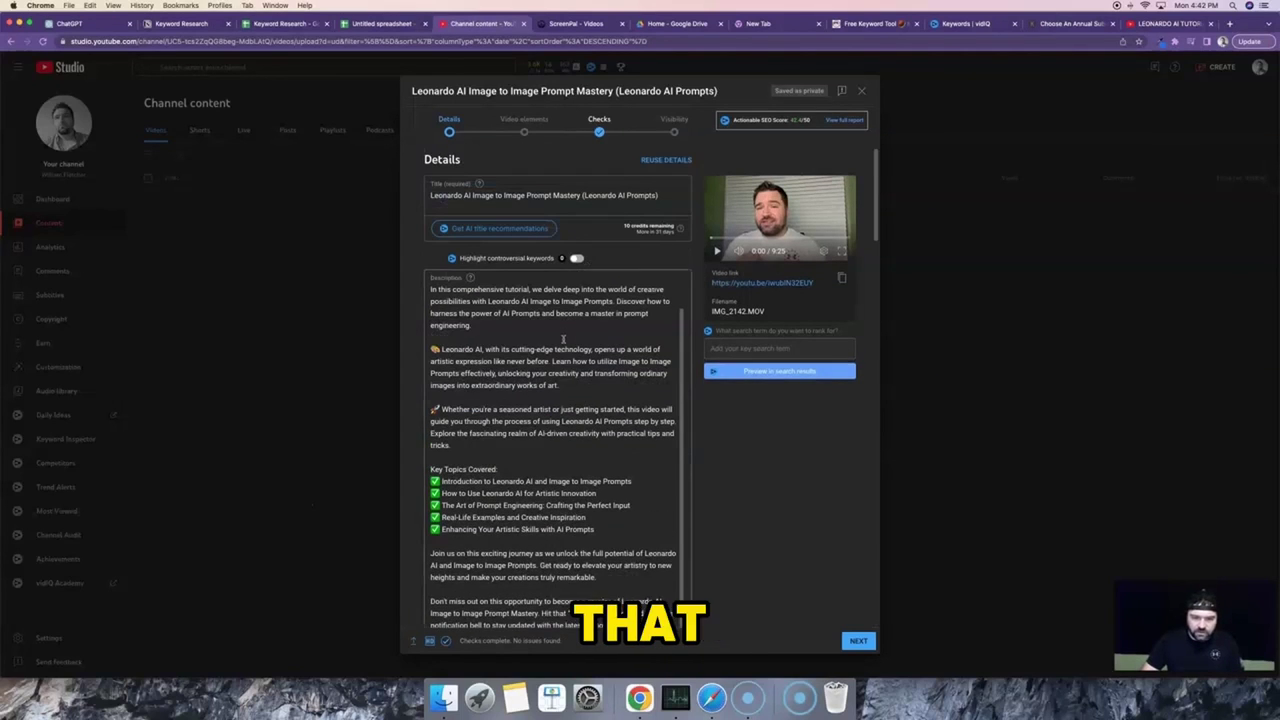
key(super+v)
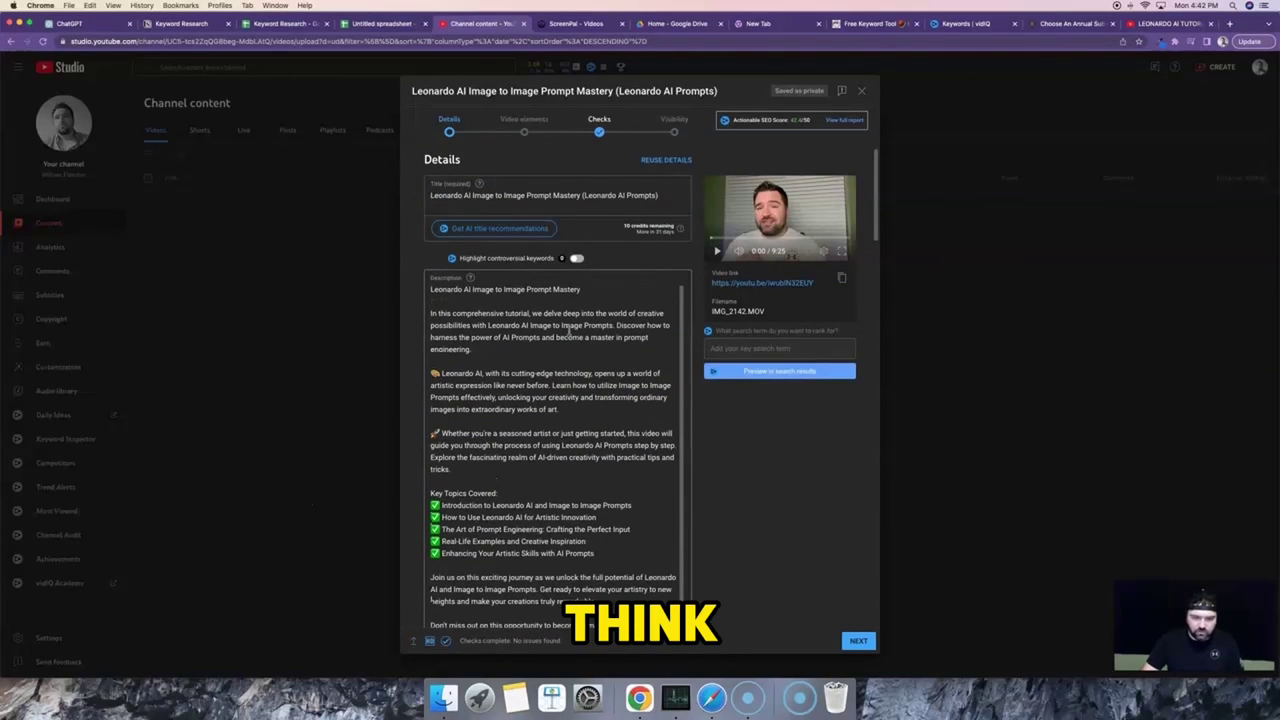
scroll(567, 335, down, 6)
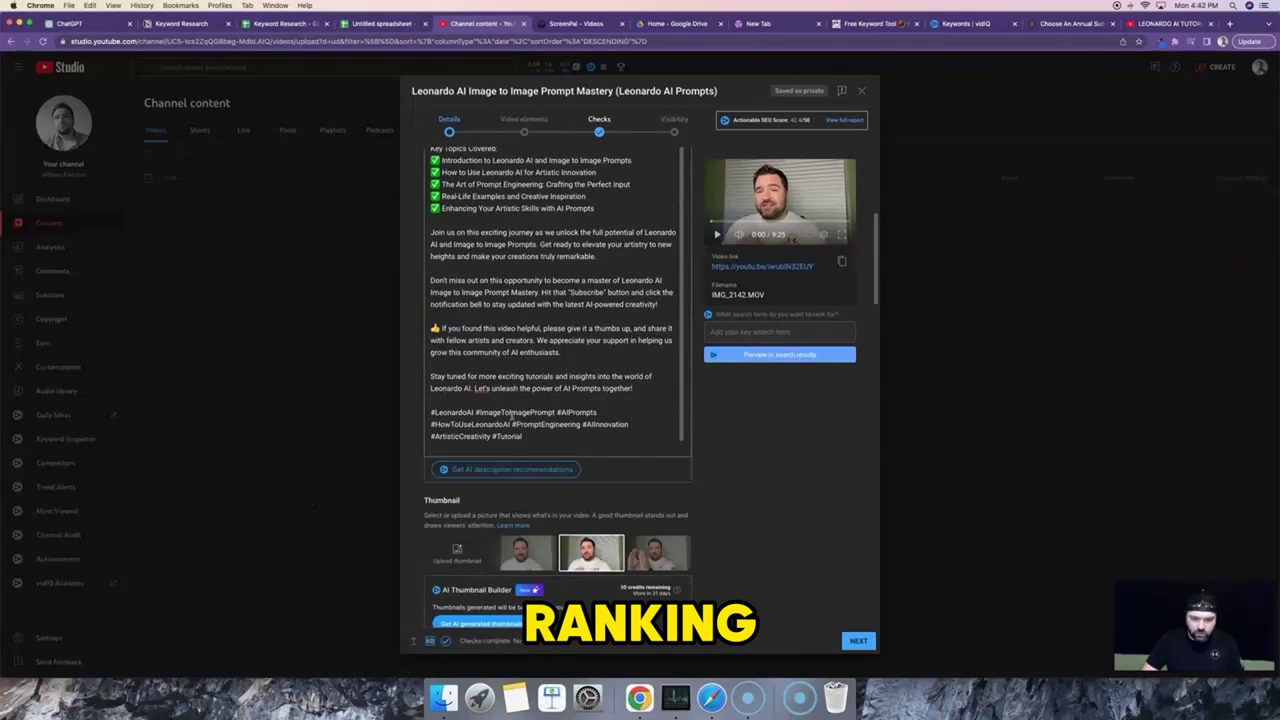
click(651, 391)
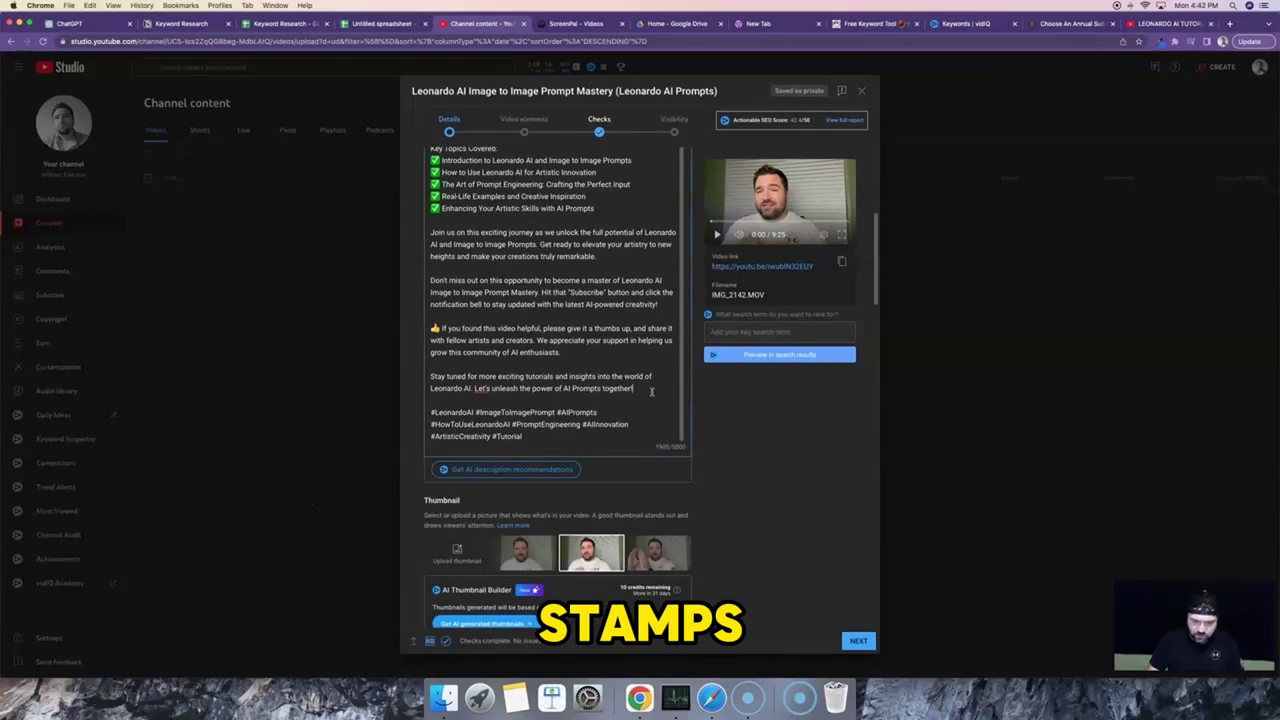
key(Return)
key(Return)
text(Time)
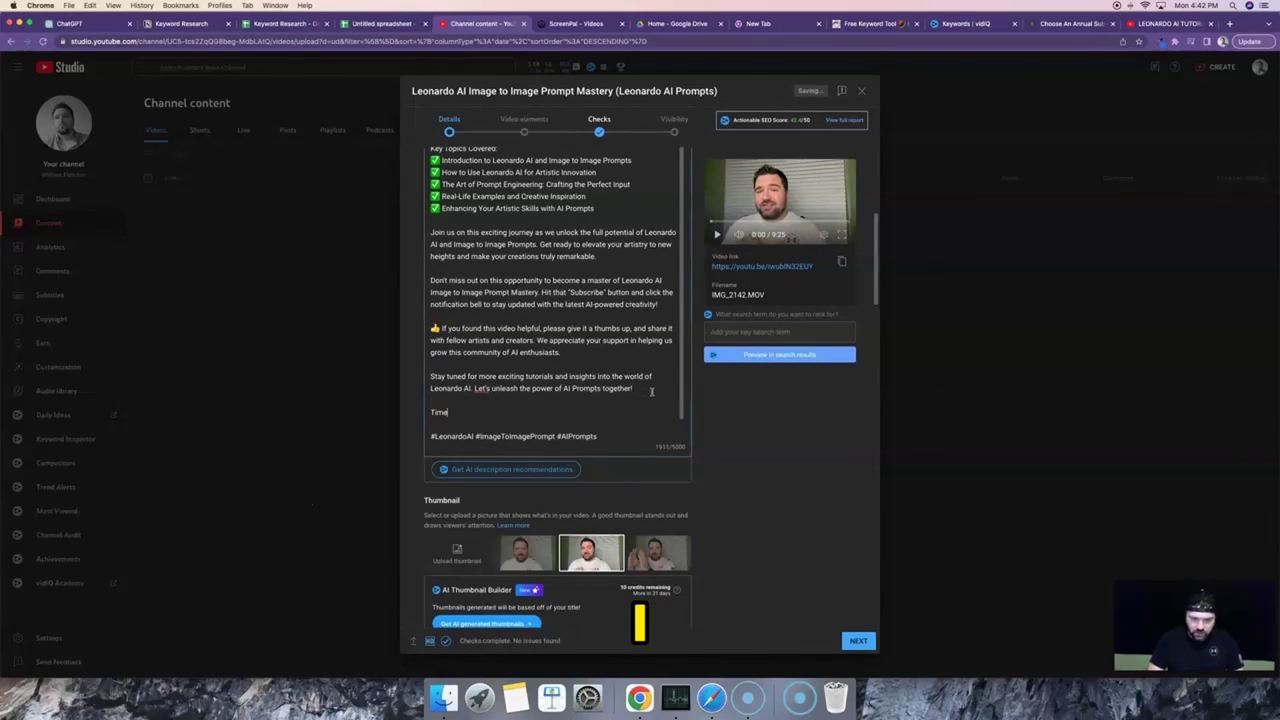
text(stamps)
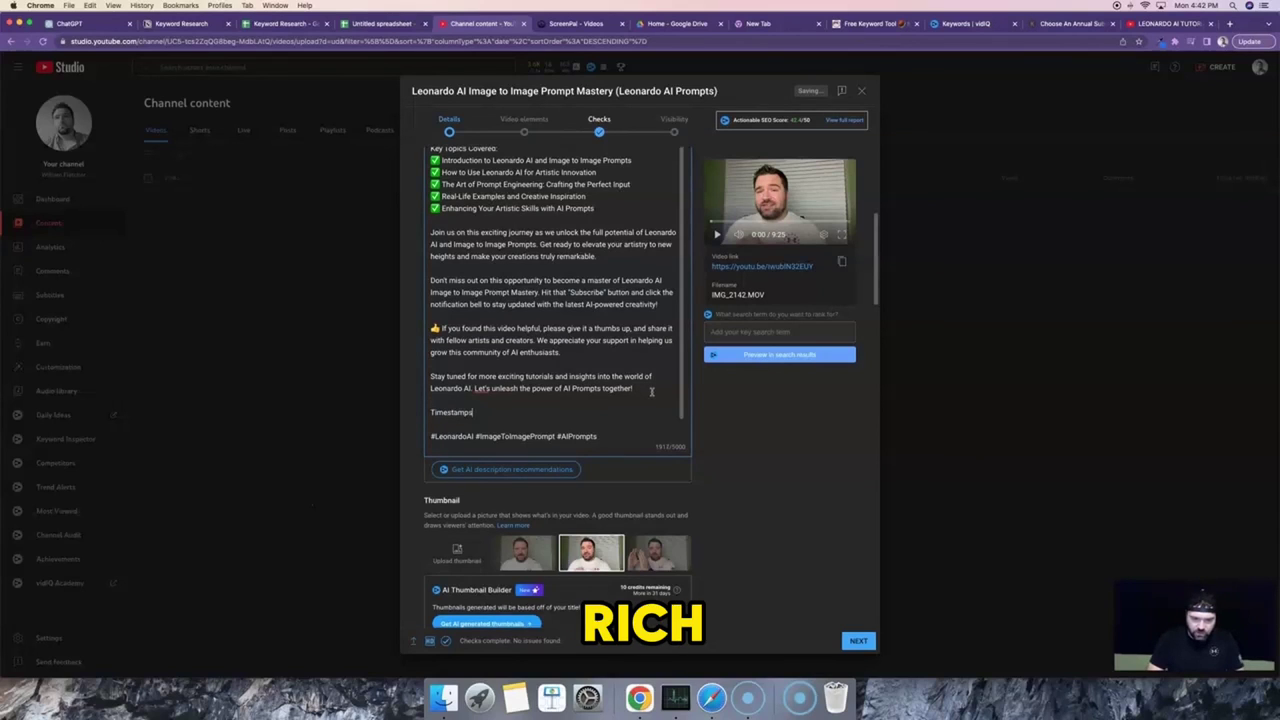
key(Return)
key(Return)
key(Return)
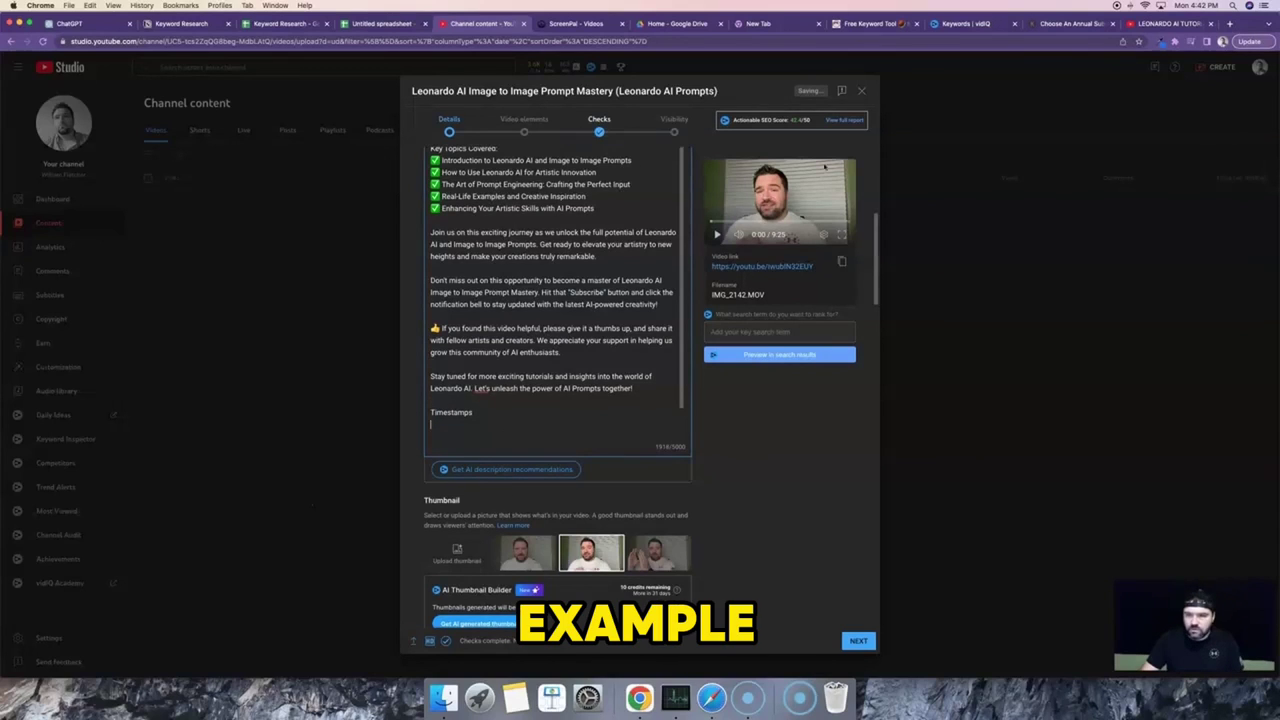
- Open the YouTube Studio details of the published video "How To Write A VIDEO SCRIPT For YouTube With AI" to examine its description's timestamps
click(1152, 23)
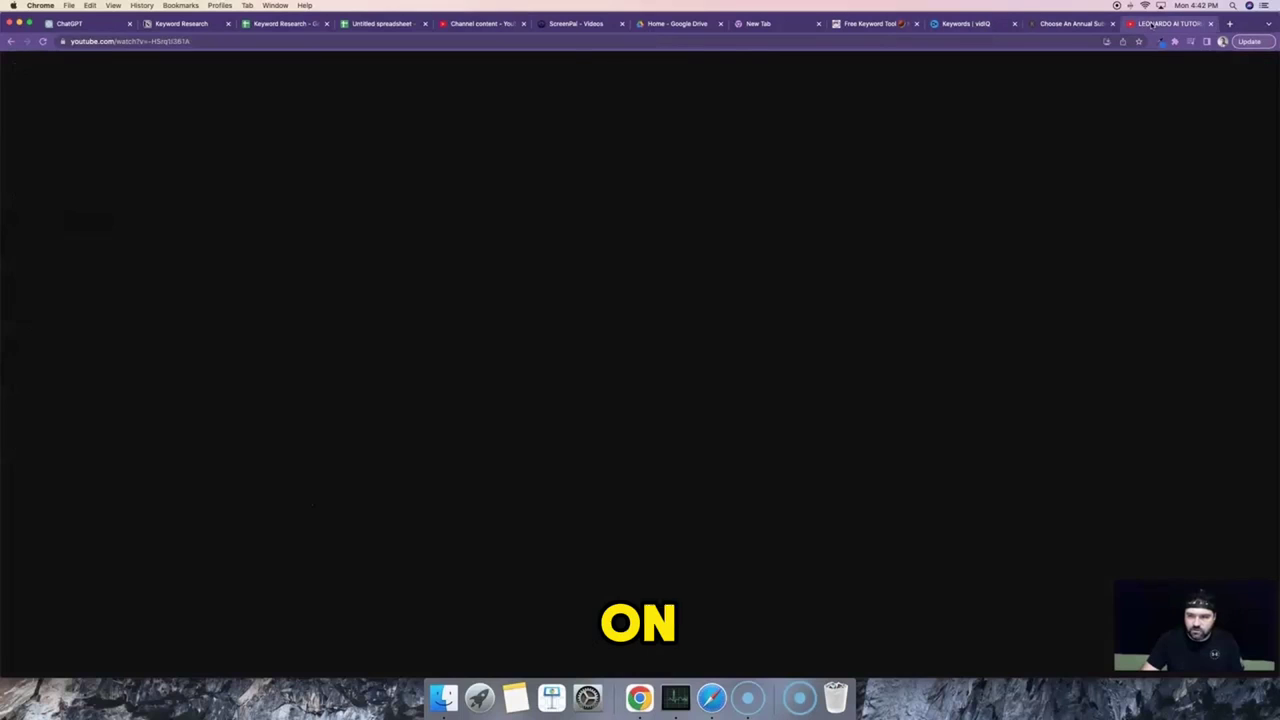
click(1249, 65)
click(1166, 208)
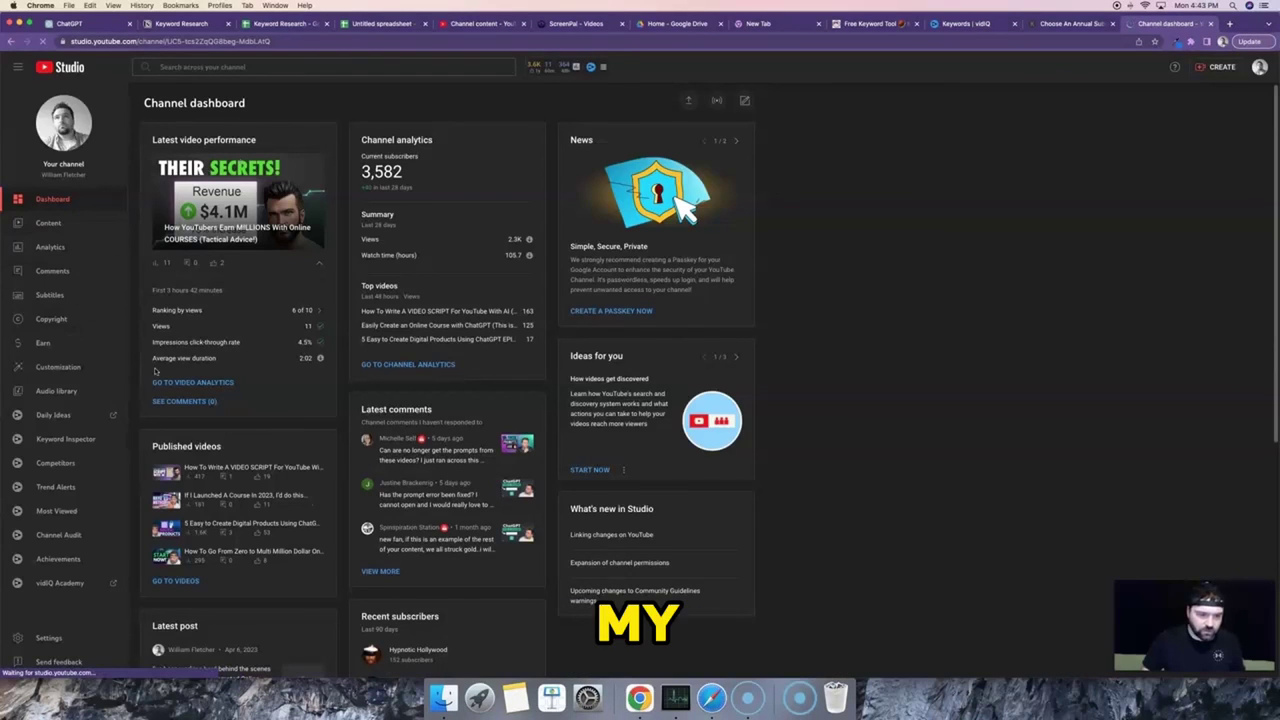
mouse_move(191, 473)
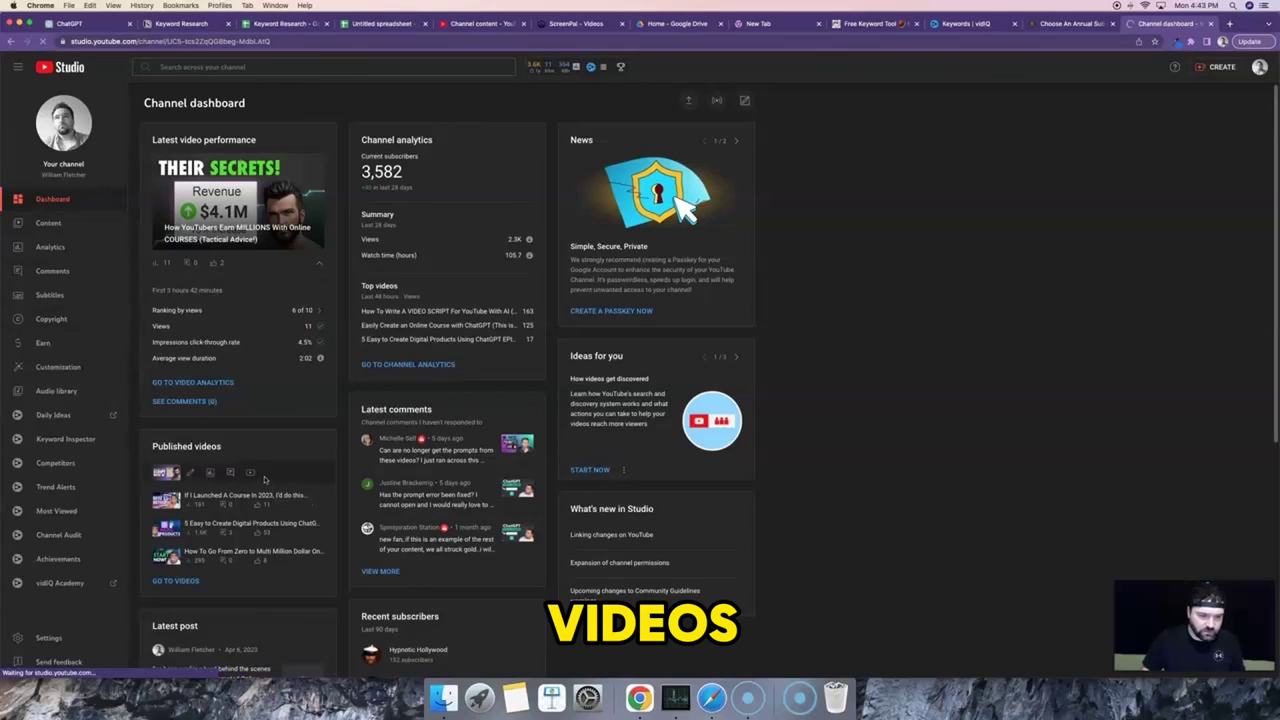
click(191, 473)
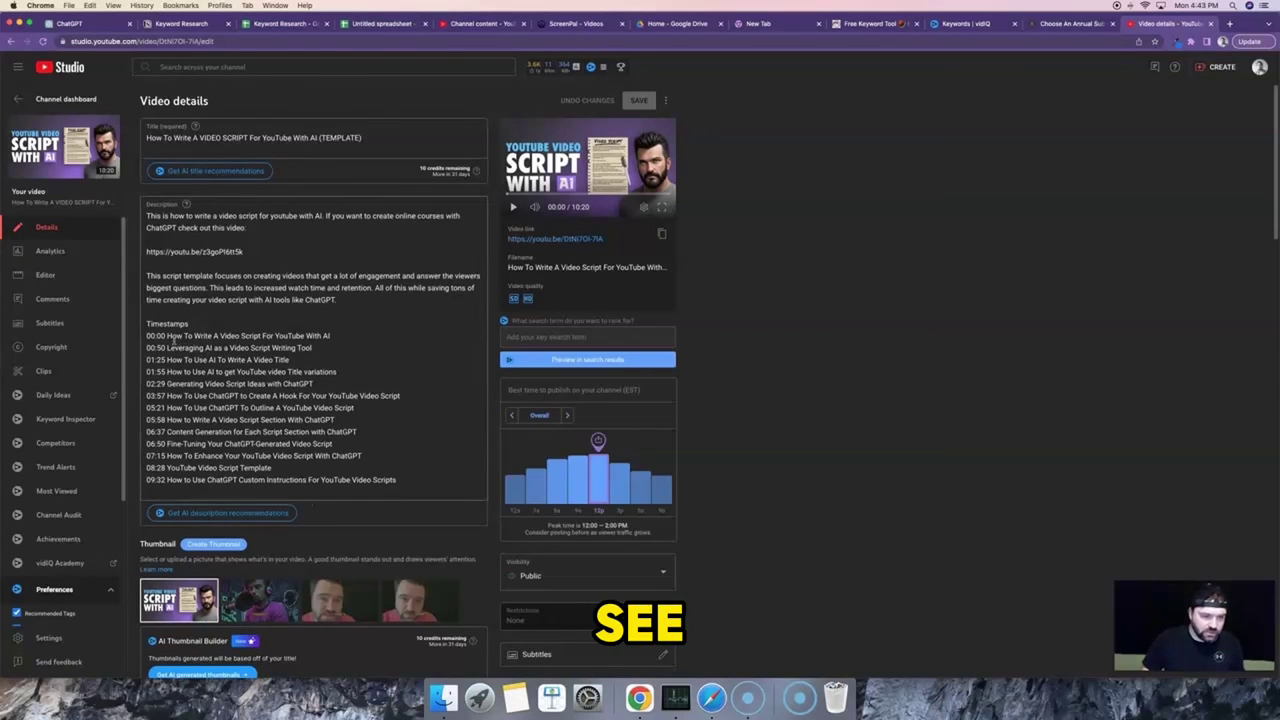
- Examine how the first timestamp titles in the published video's description use keywords, from 00:00 to 01:25
click(166, 337)
drag(143, 331, 276, 331)
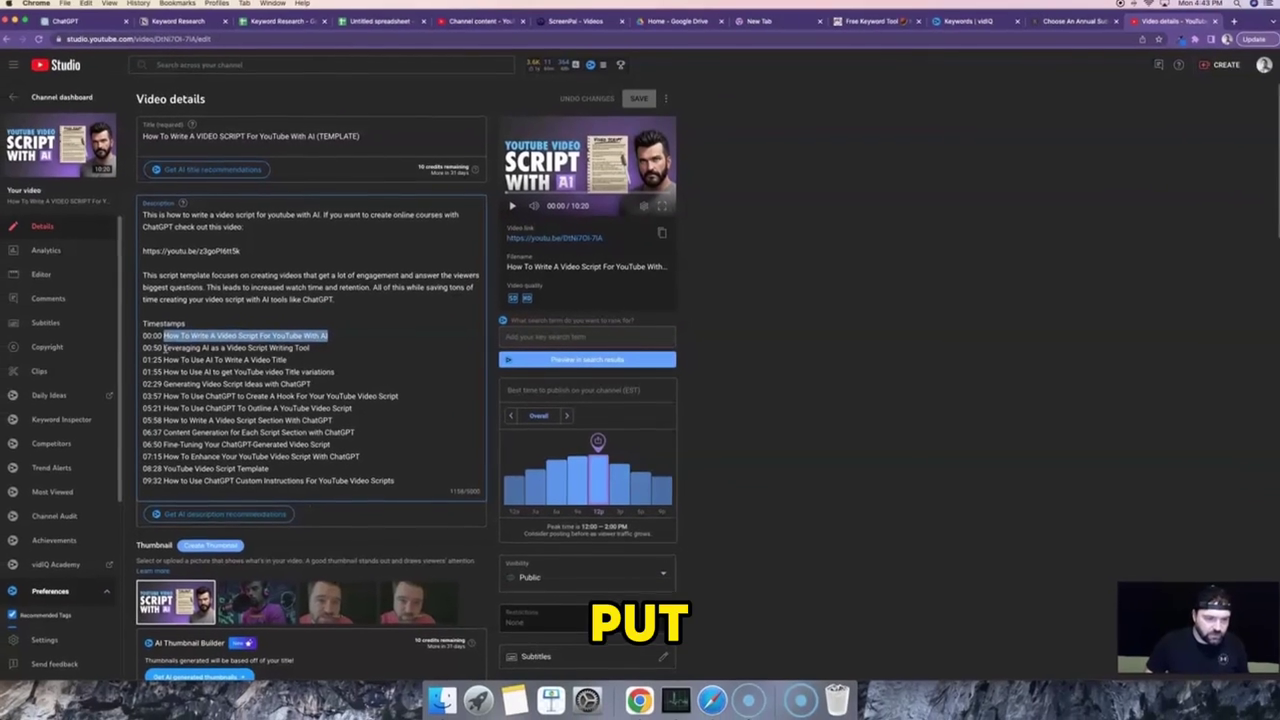
drag(73, 345, 100, 345)
drag(183, 348, 317, 347)
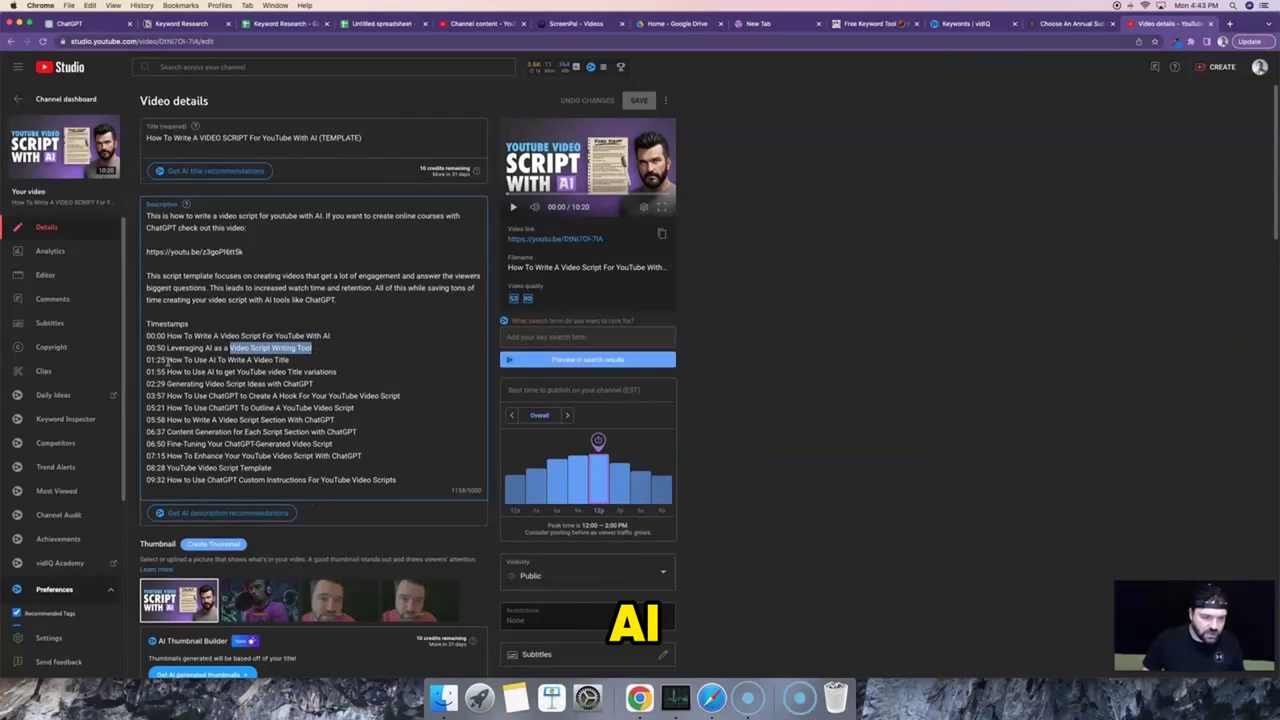
drag(167, 361, 294, 361)
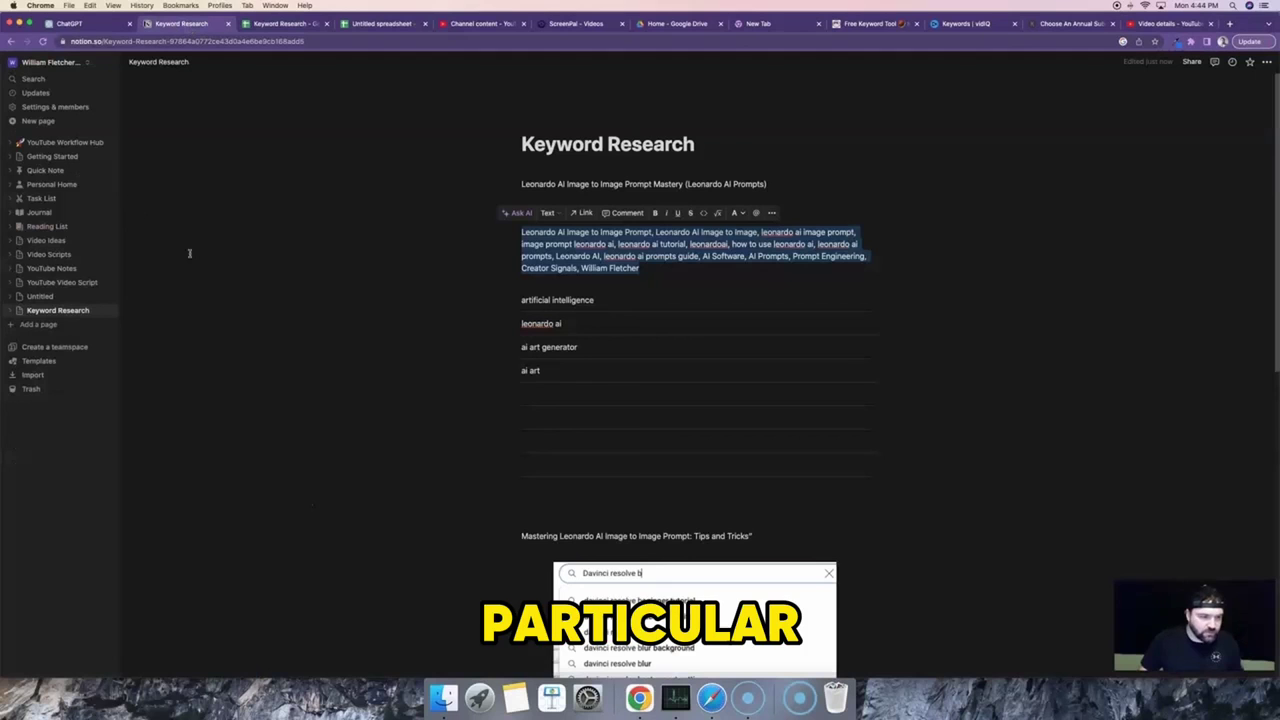
- Open the completed script "How To Write A Video Script For YouTube With AI (Template)" from Notion's Video Scripts page and copy its entire body text
click(50, 255)
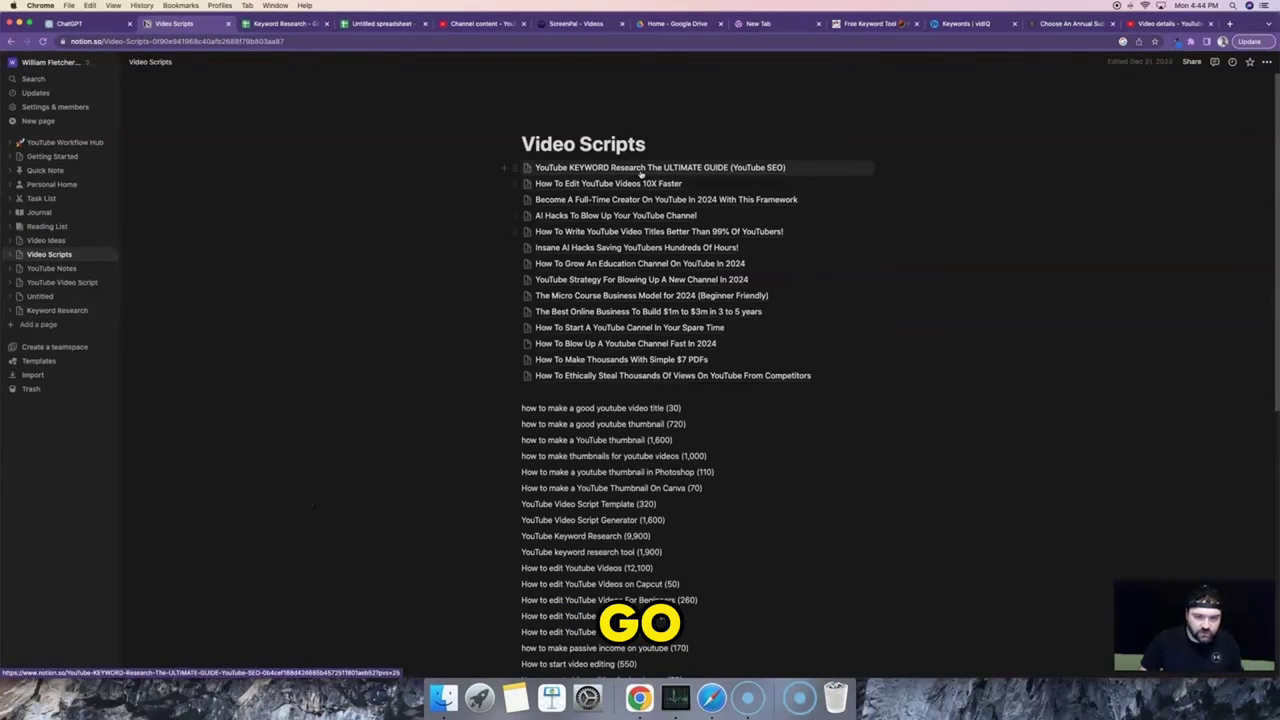
scroll(615, 185, down, 5)
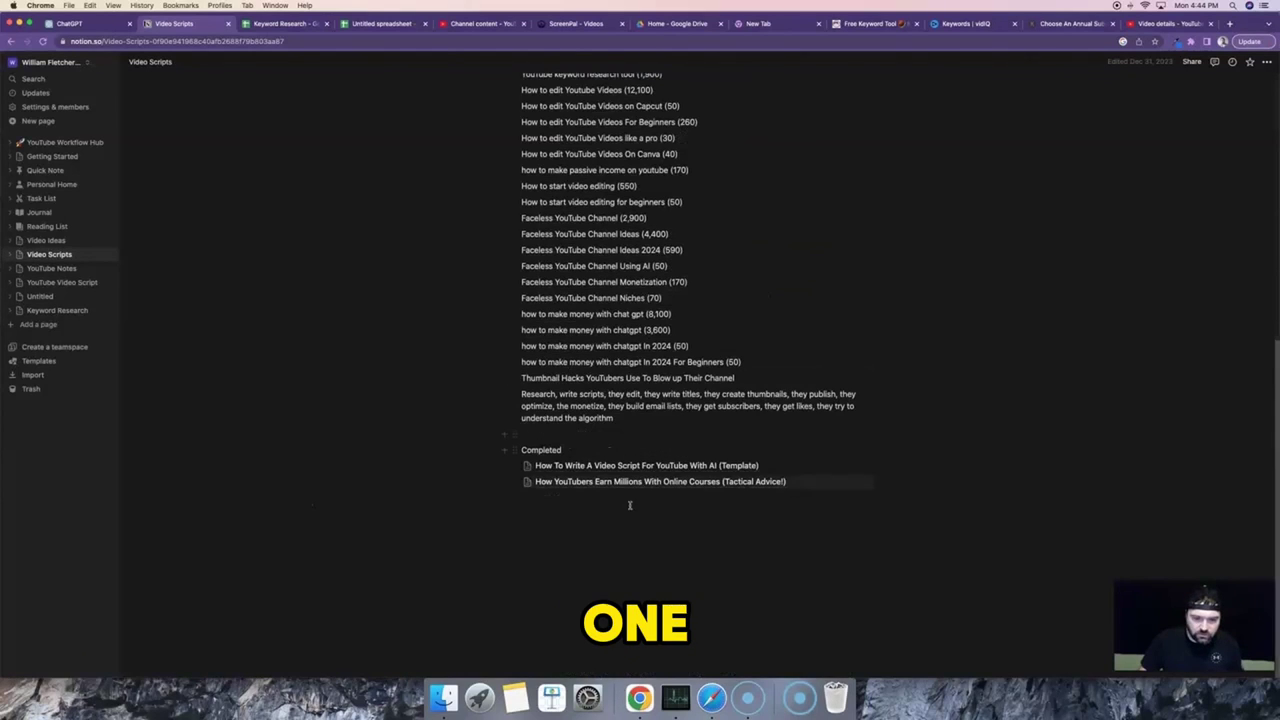
click(678, 466)
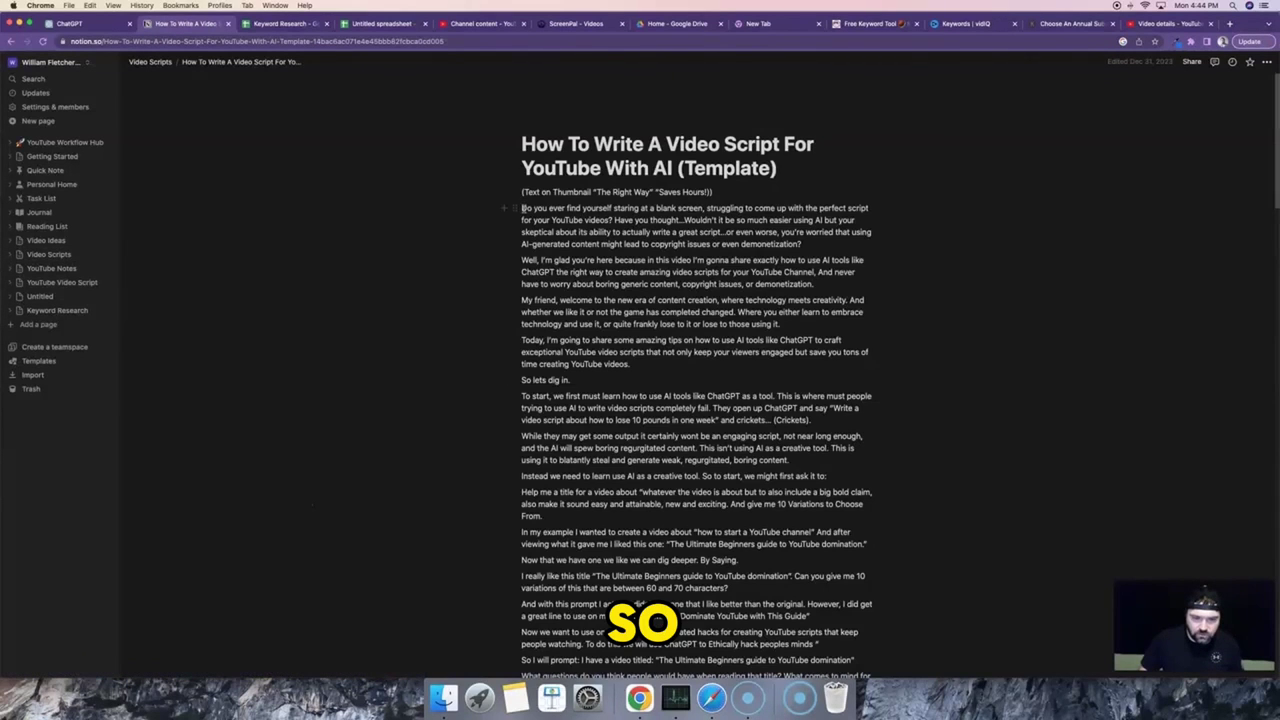
drag(521, 208, 790, 620)
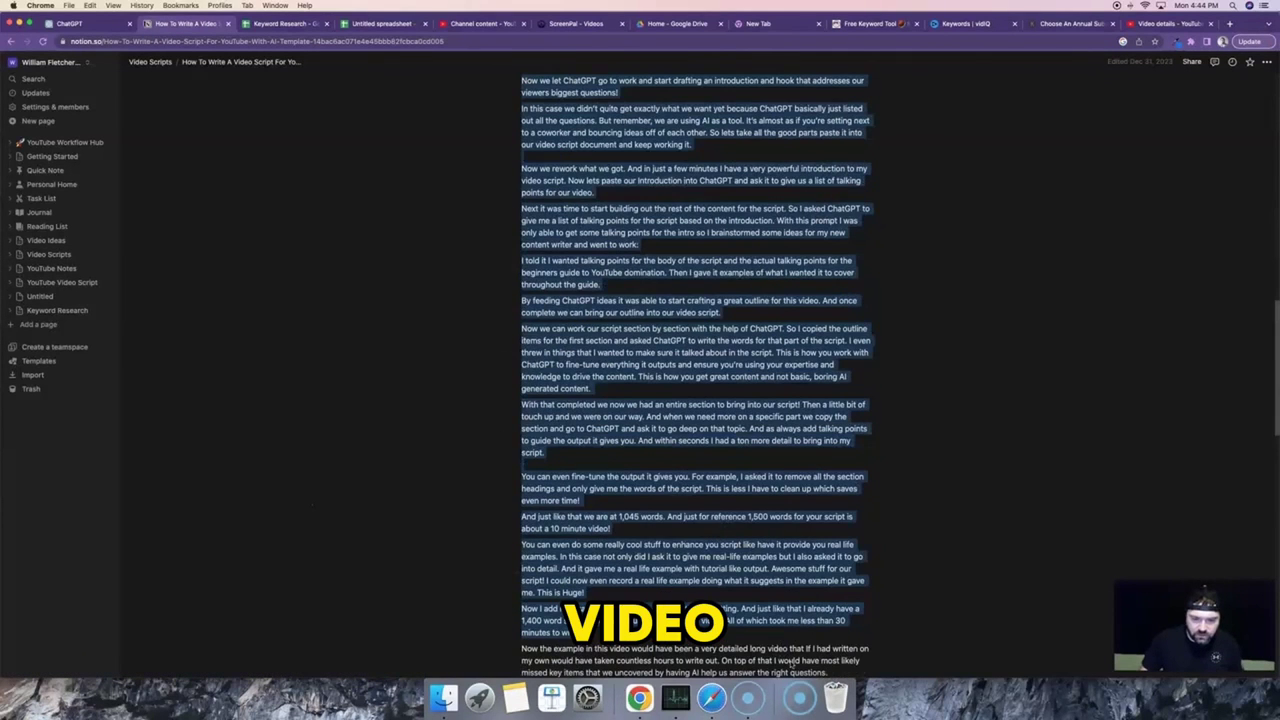
drag(790, 456, 830, 185)
- Start a new ChatGPT chat and begin the prompt with "Please help me come up with some keyword Rich Timestamps for my Youtube Video."
key(super+1)
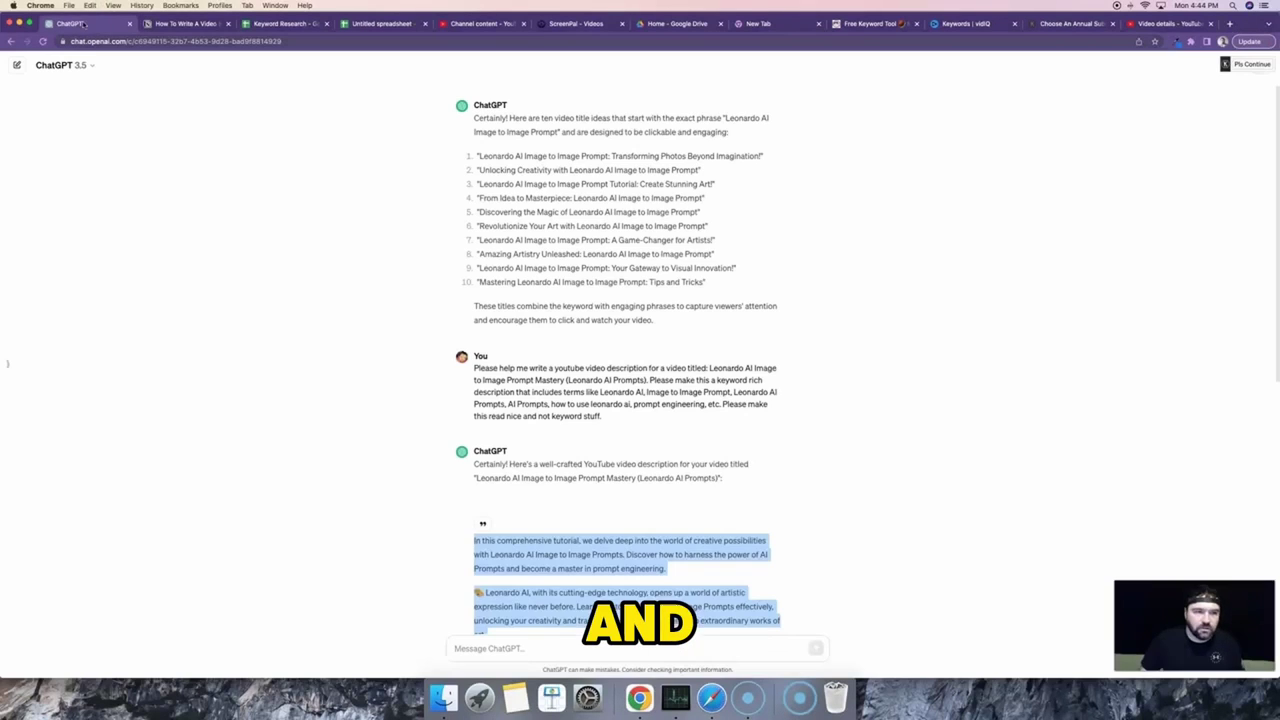
scroll(240, 228, up, 3)
key(super+shift+o)
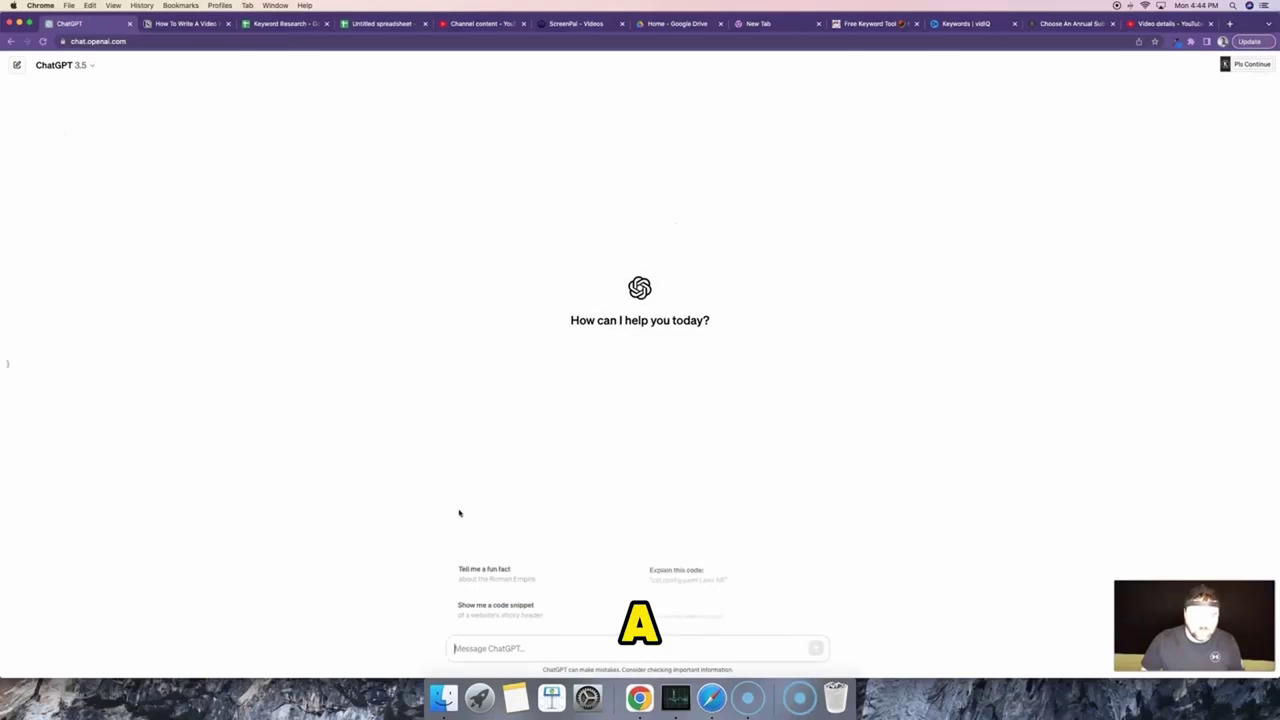
text(Please help me come)
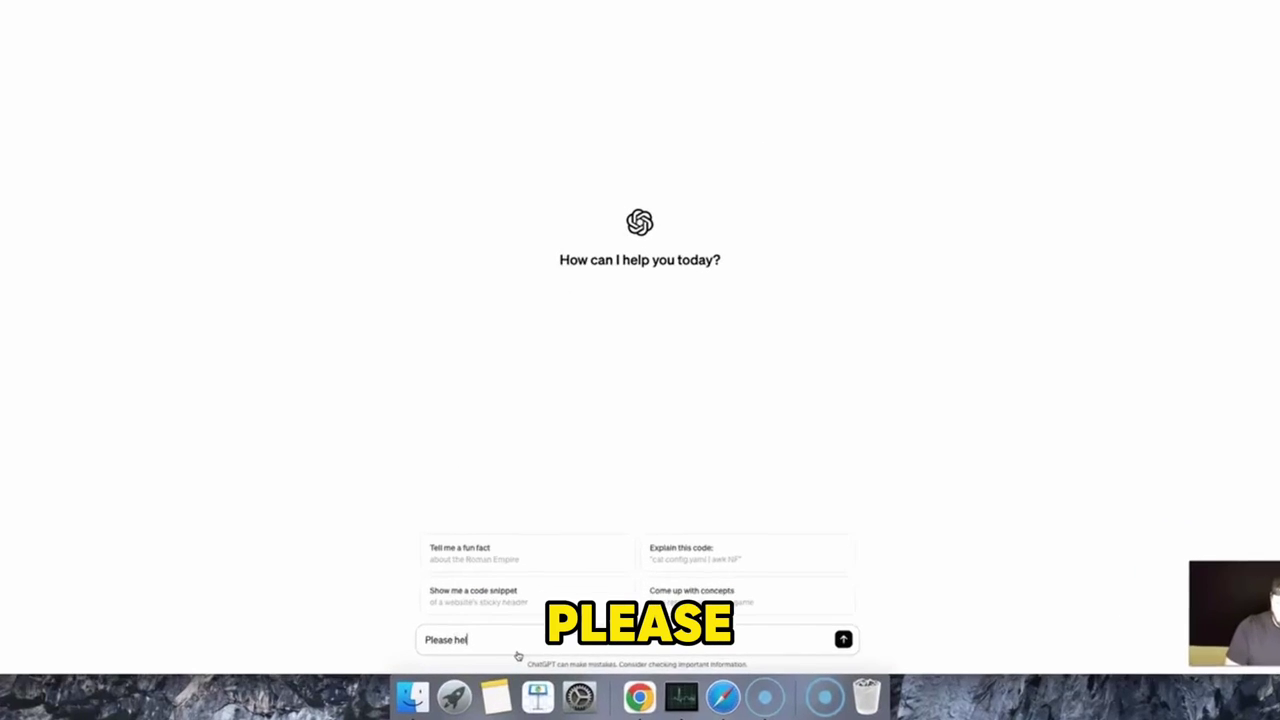
text(up with)
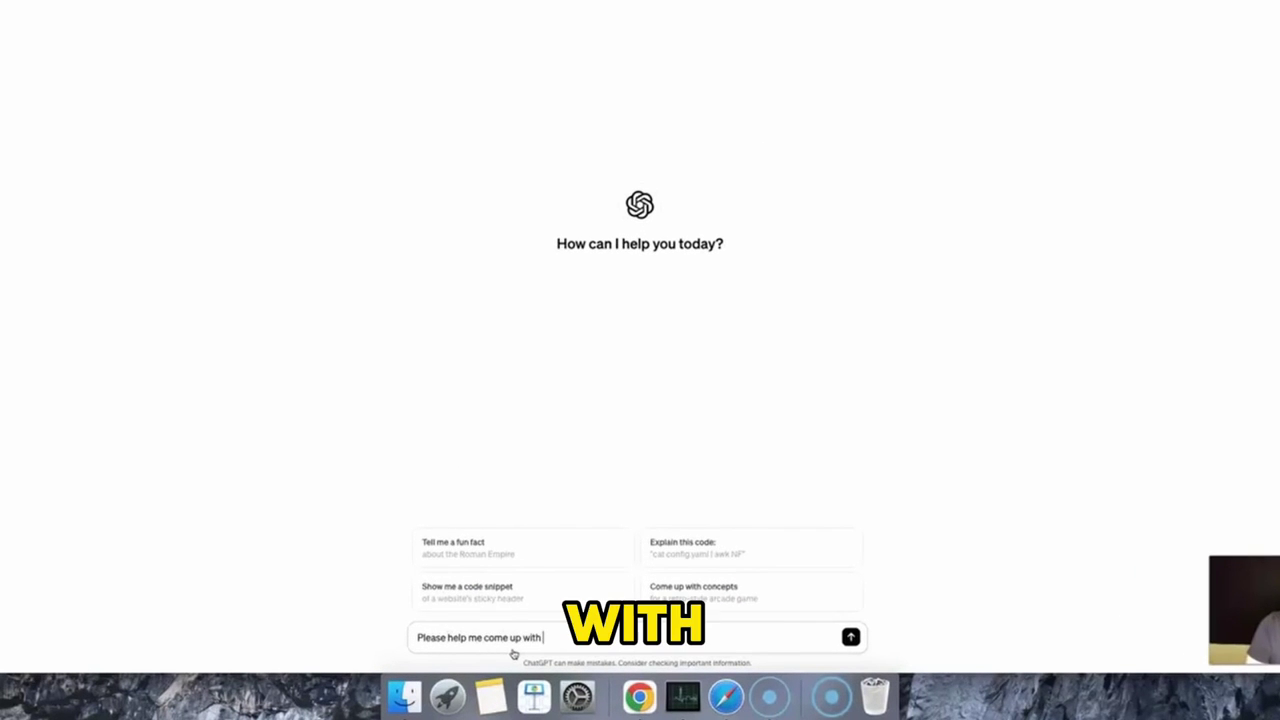
text( some keyword)
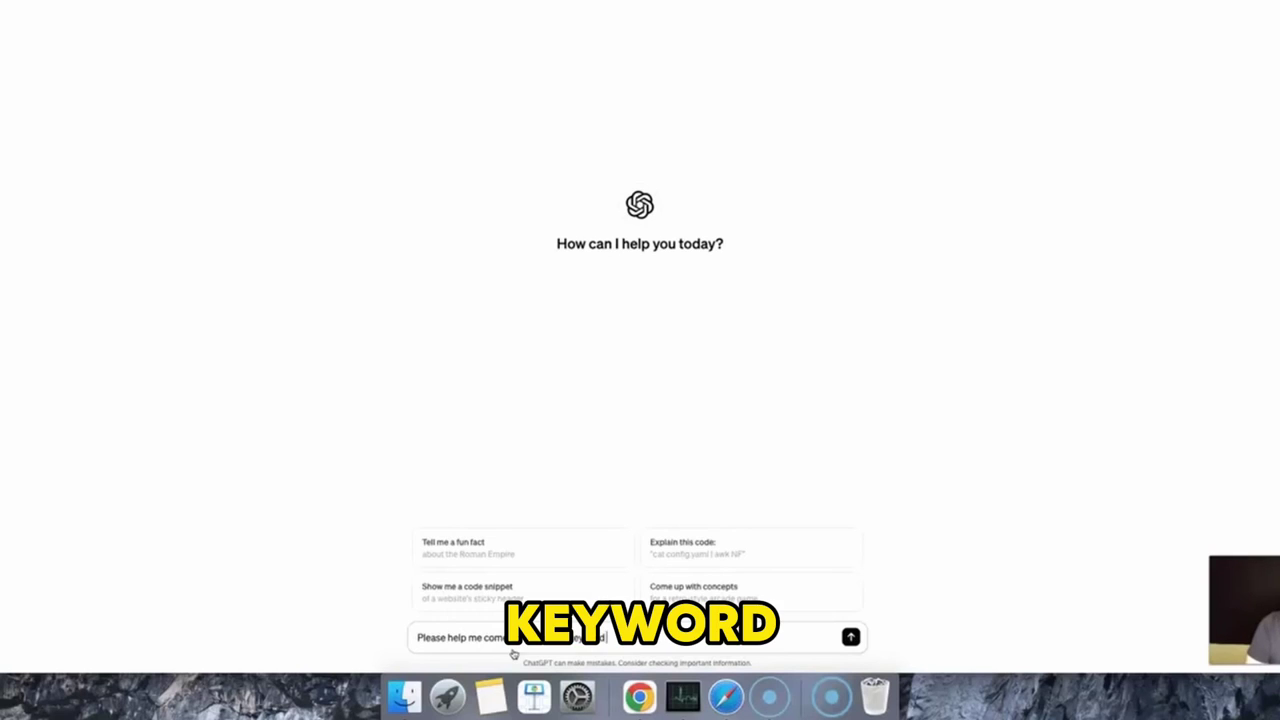
text( Rich)
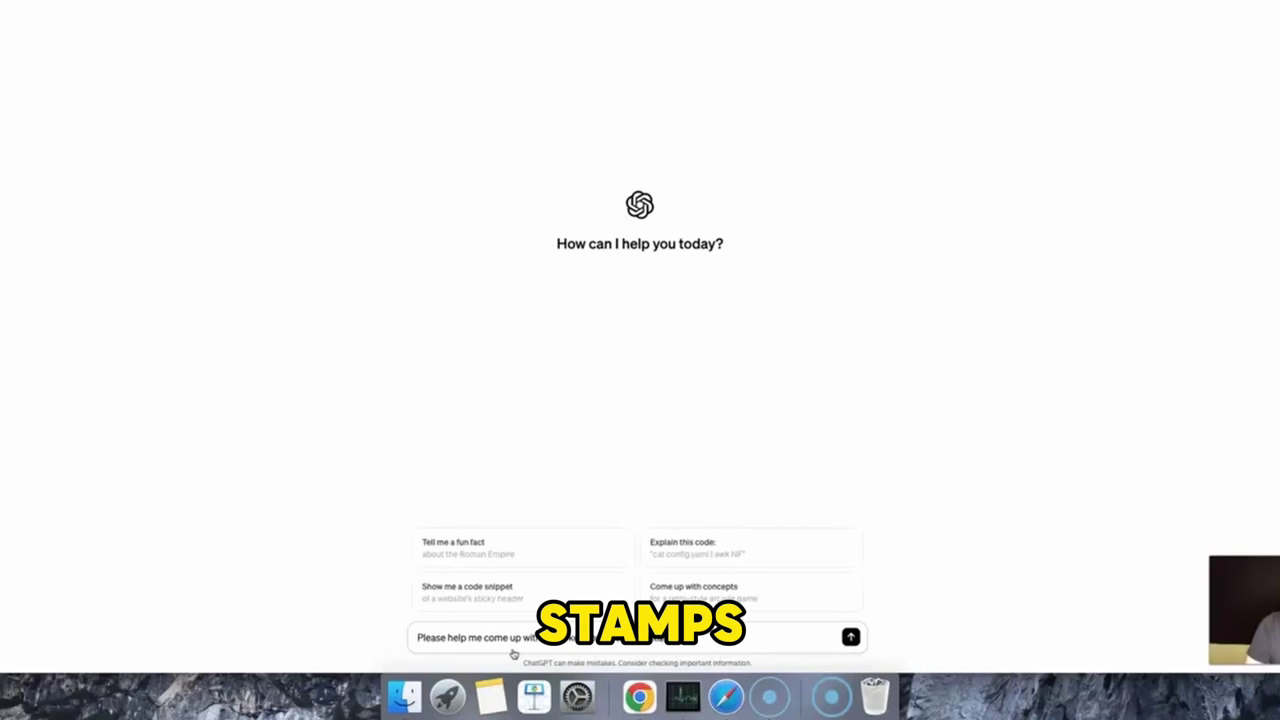
text( for my YouTube)
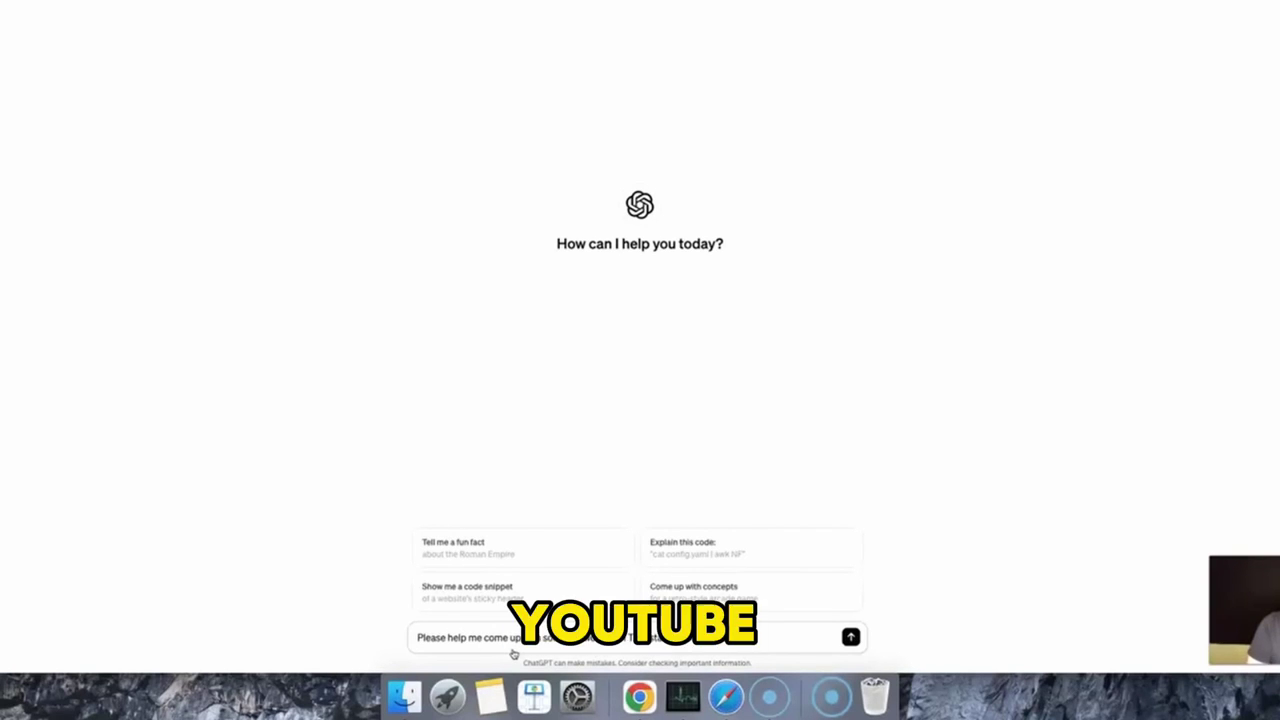
text( Video. He)
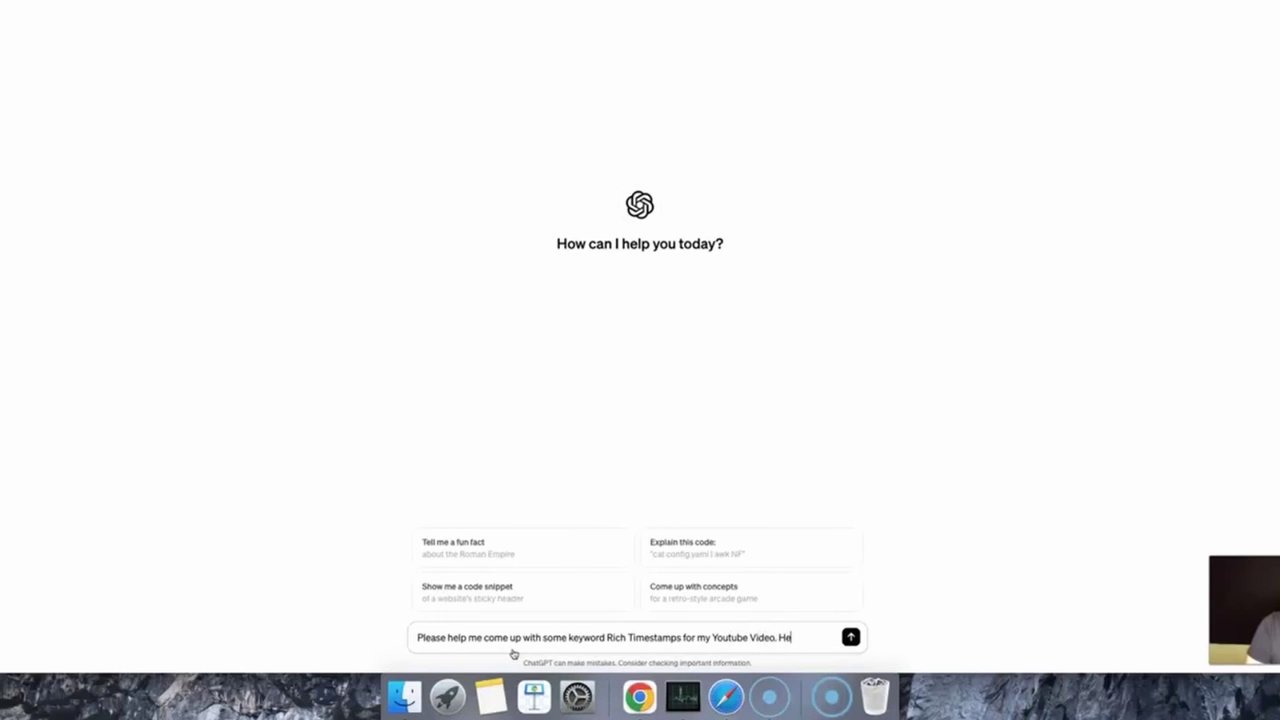
- Add "Here is the script for you to create the timestamps" to the prompt, paste the copied script below it and send it
text(re is the sc)
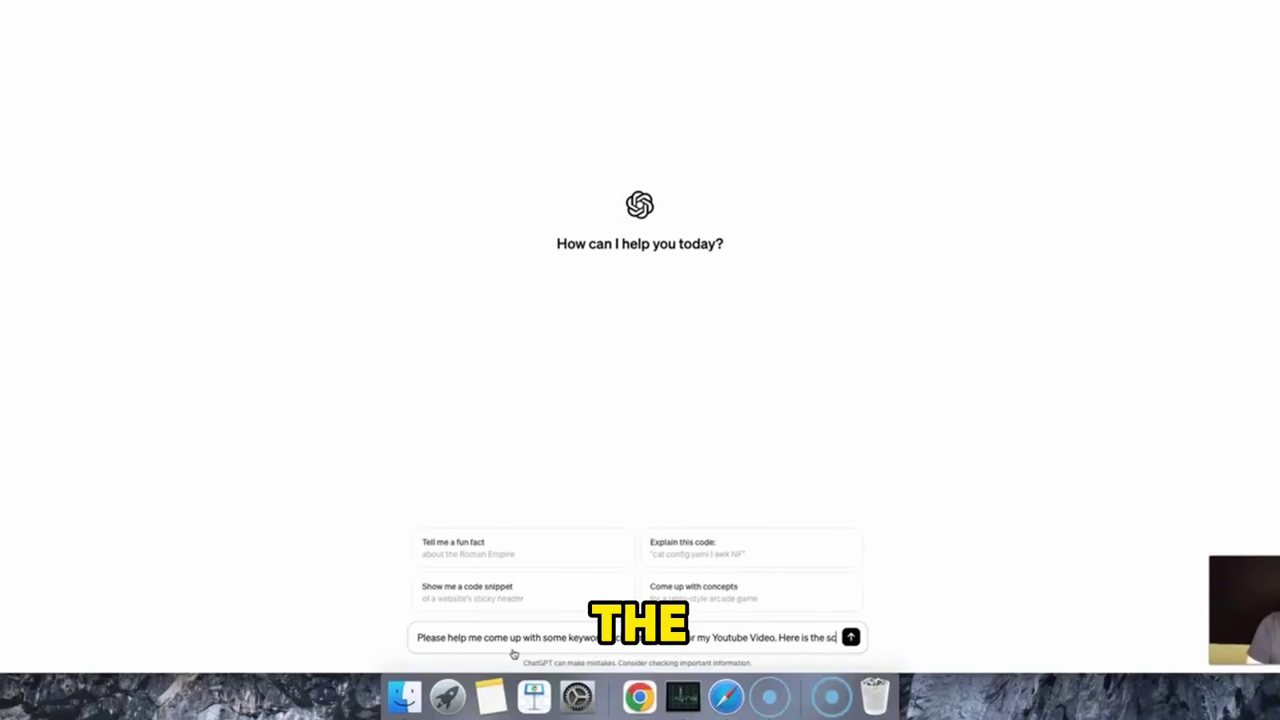
text(ript for you to)
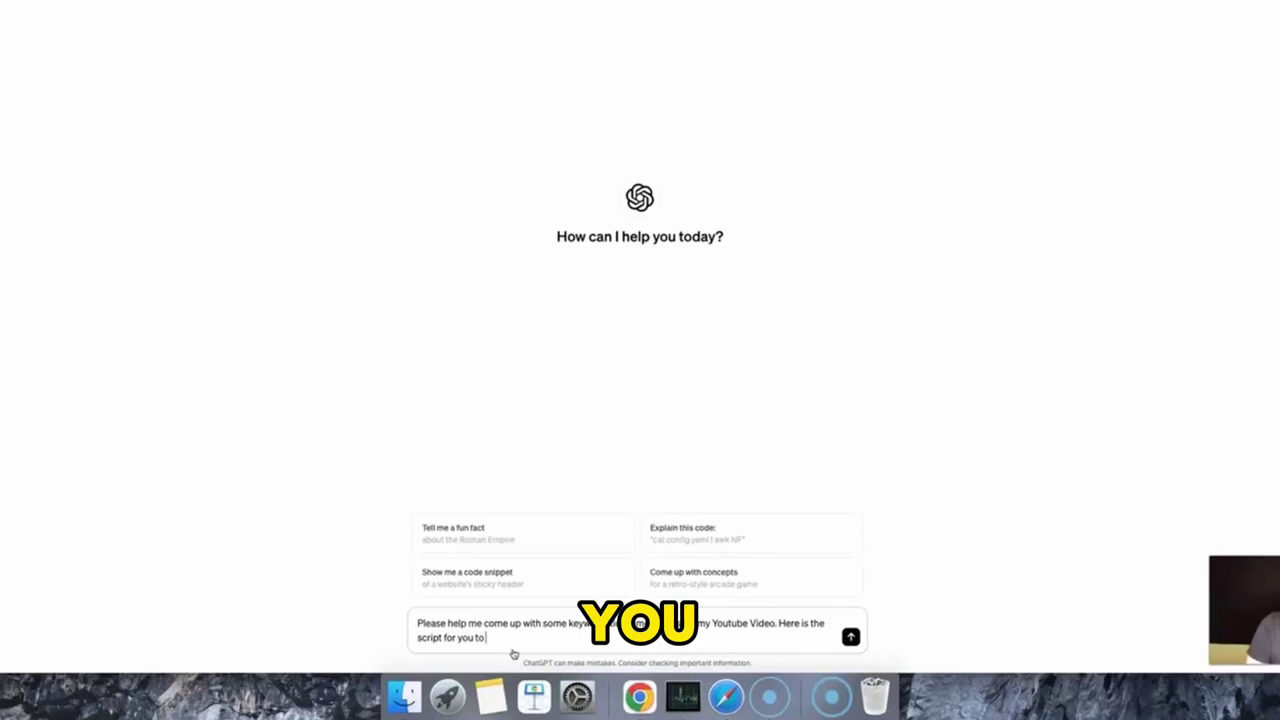
text( create the time)
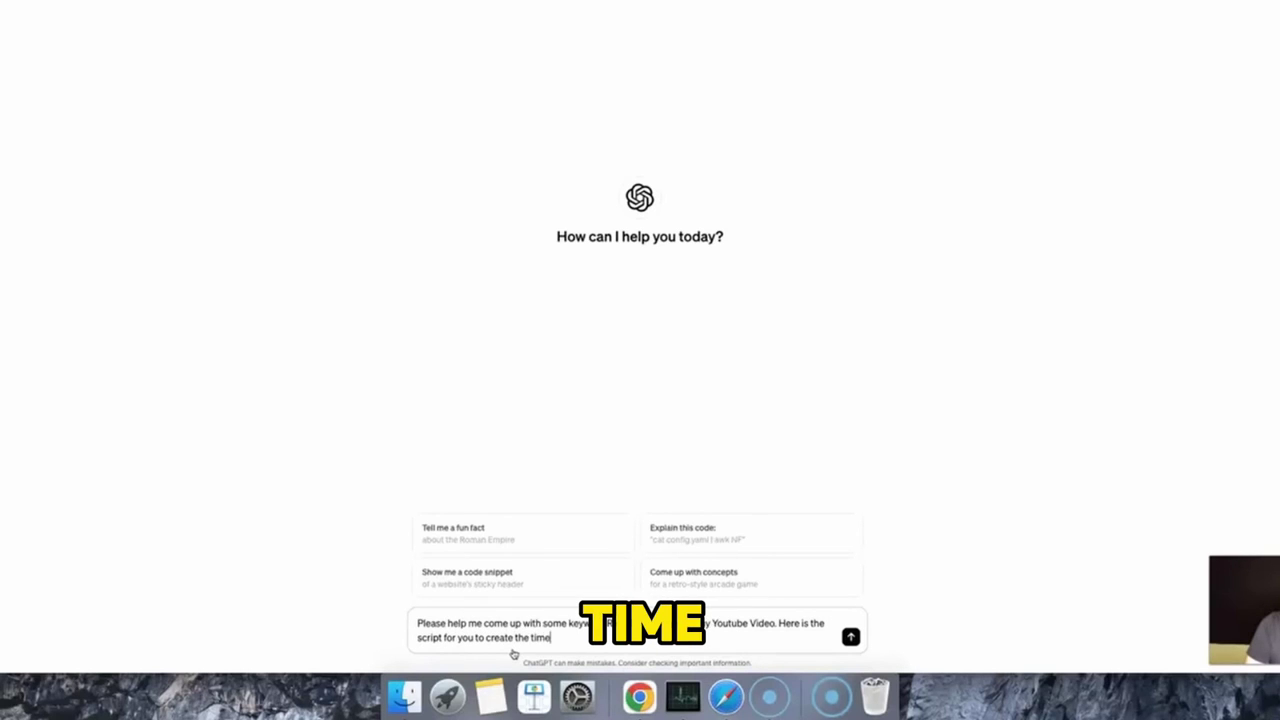
text(stamps)
key(shift+Return)
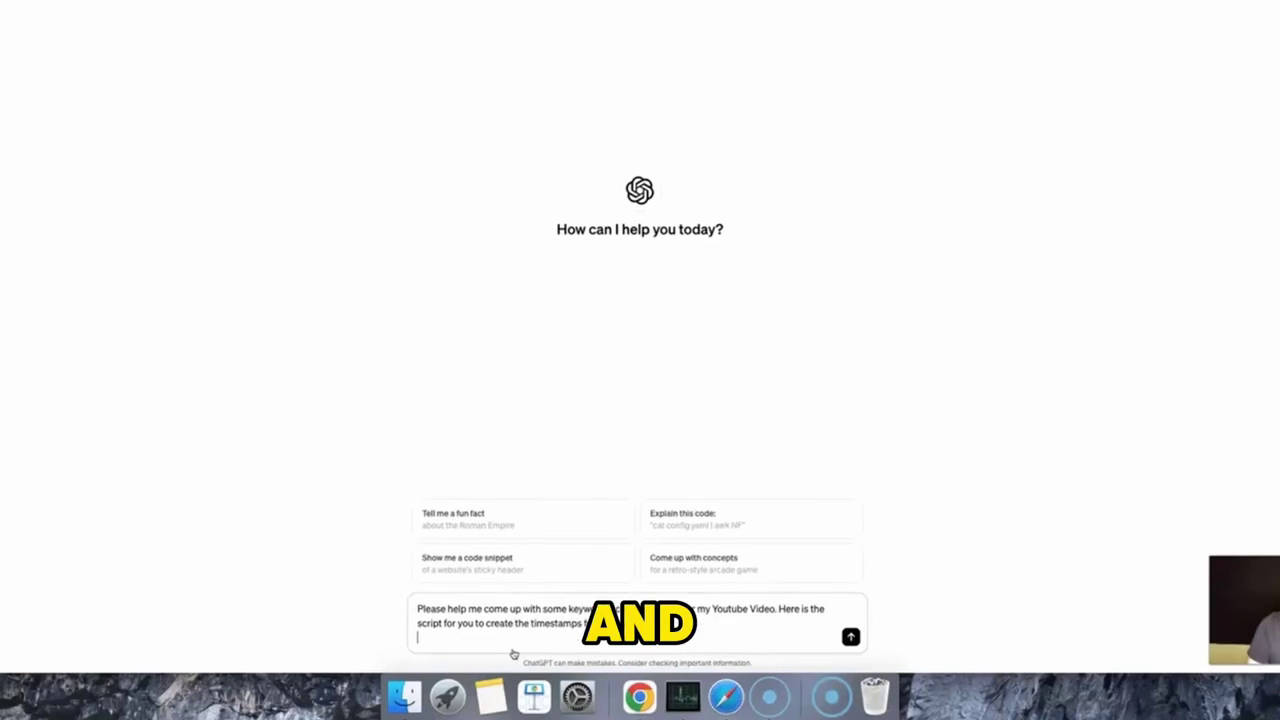
key(super+v)
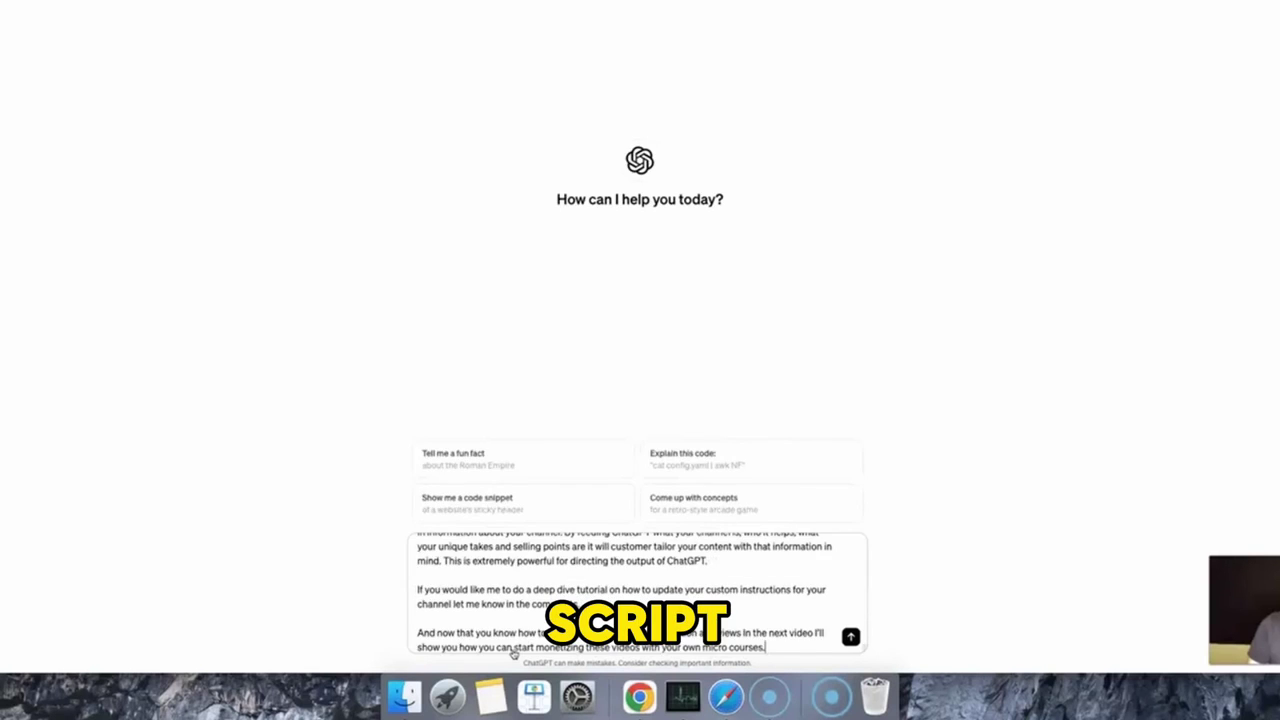
key(Return)
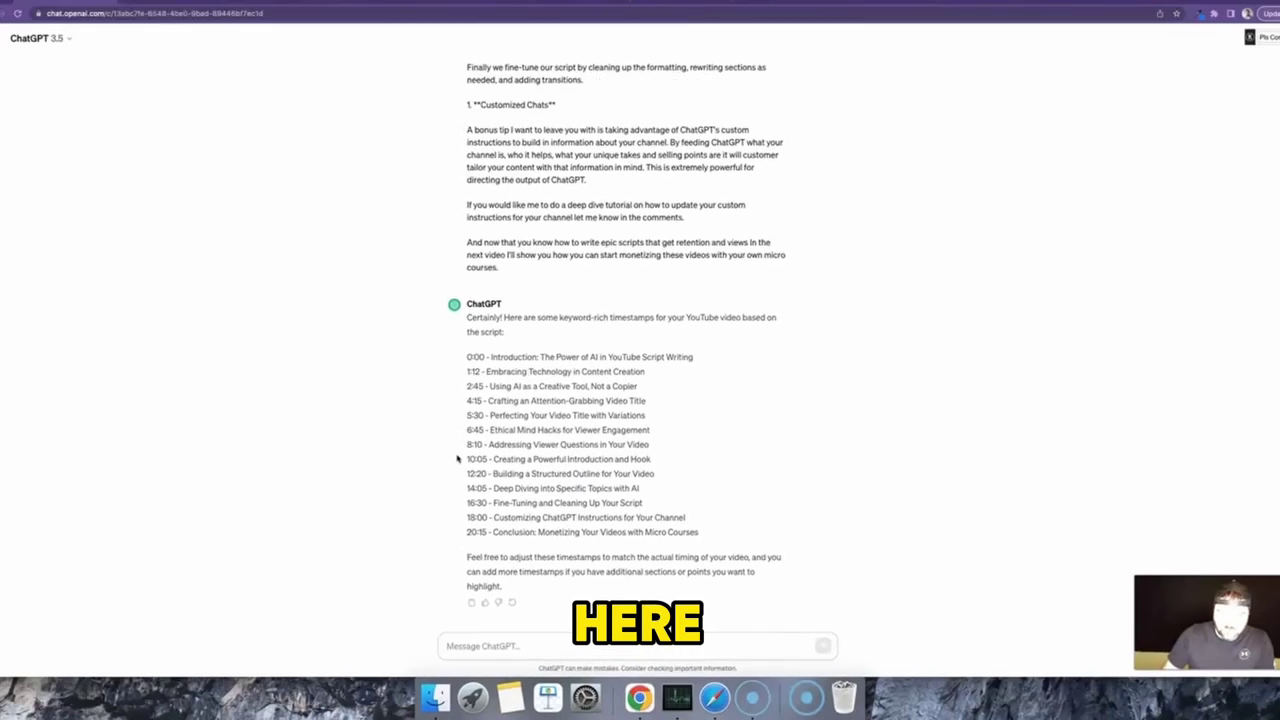
- Copy the full timestamp list from ChatGPT's reply and open the Keyword Research page in Notion
drag(471, 369, 701, 539)
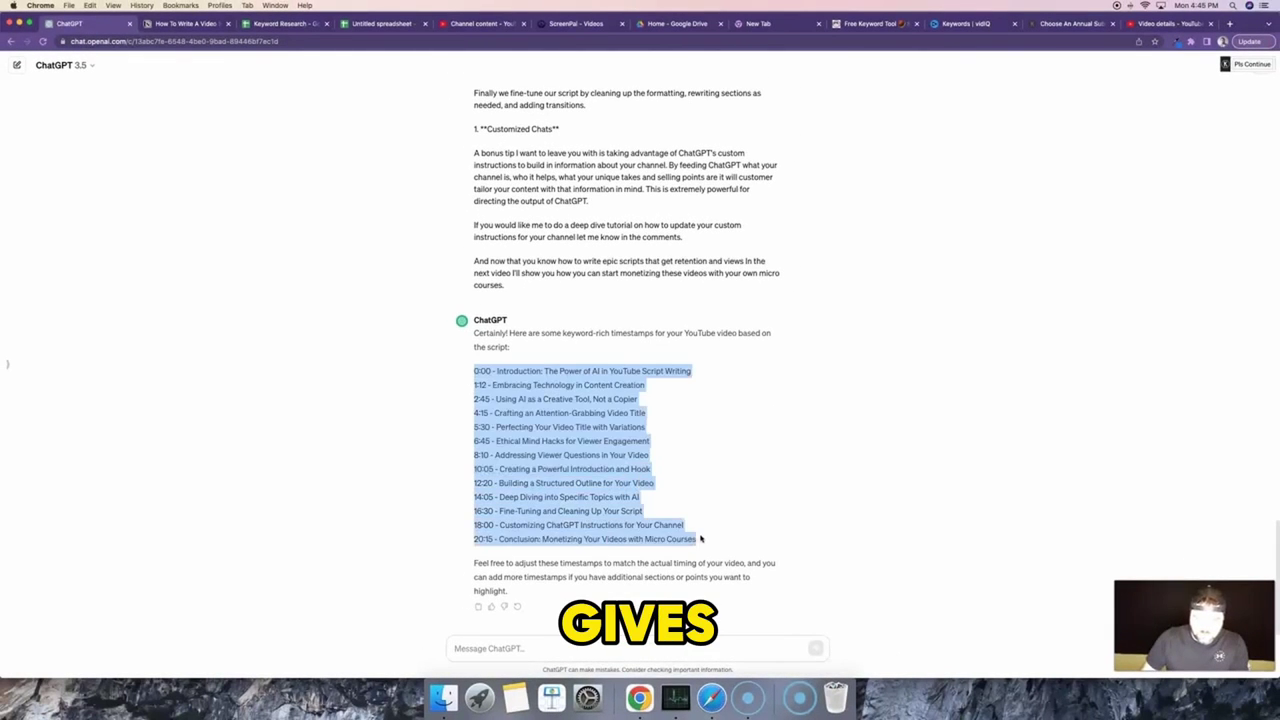
key(super+c)
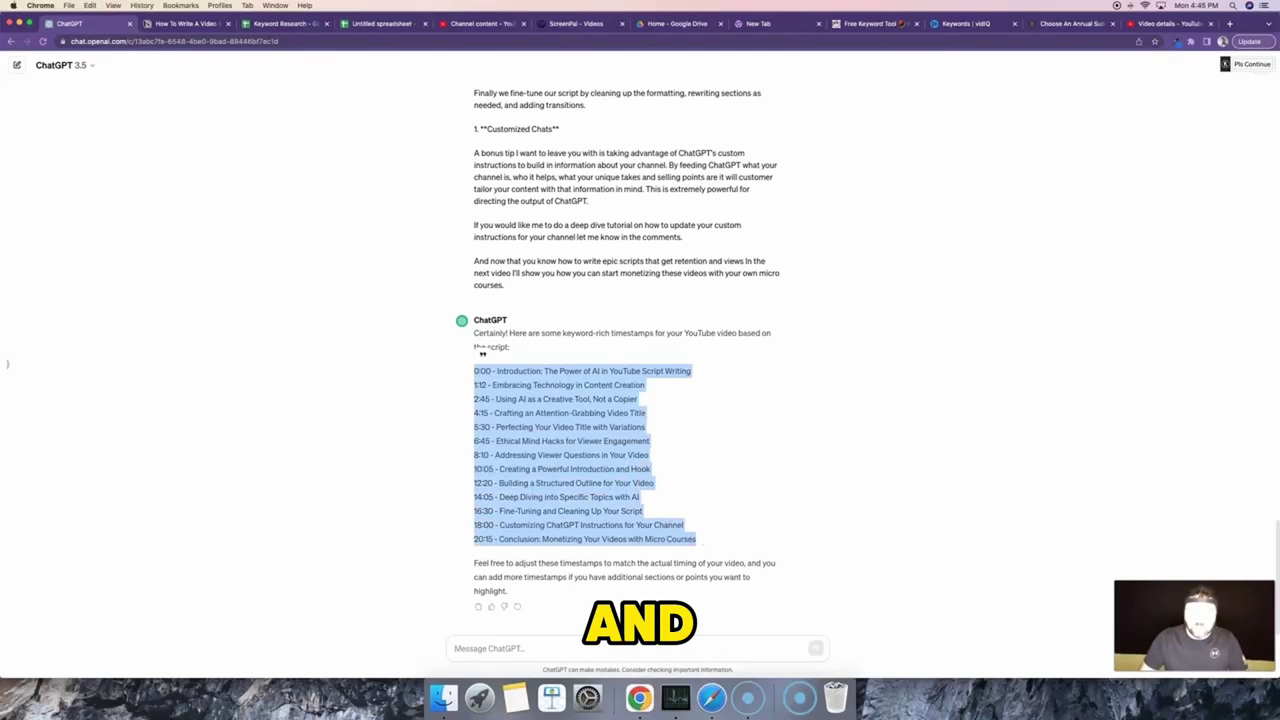
click(190, 24)
scroll(184, 201, up, 10)
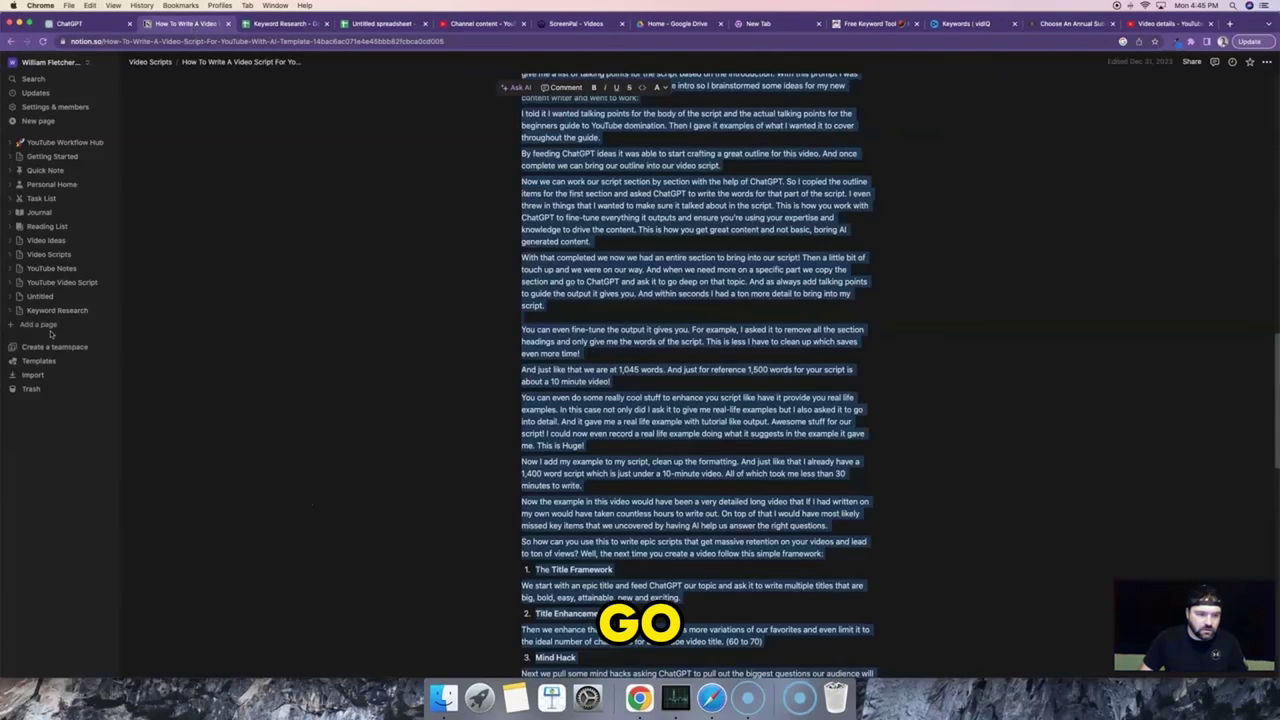
click(57, 312)
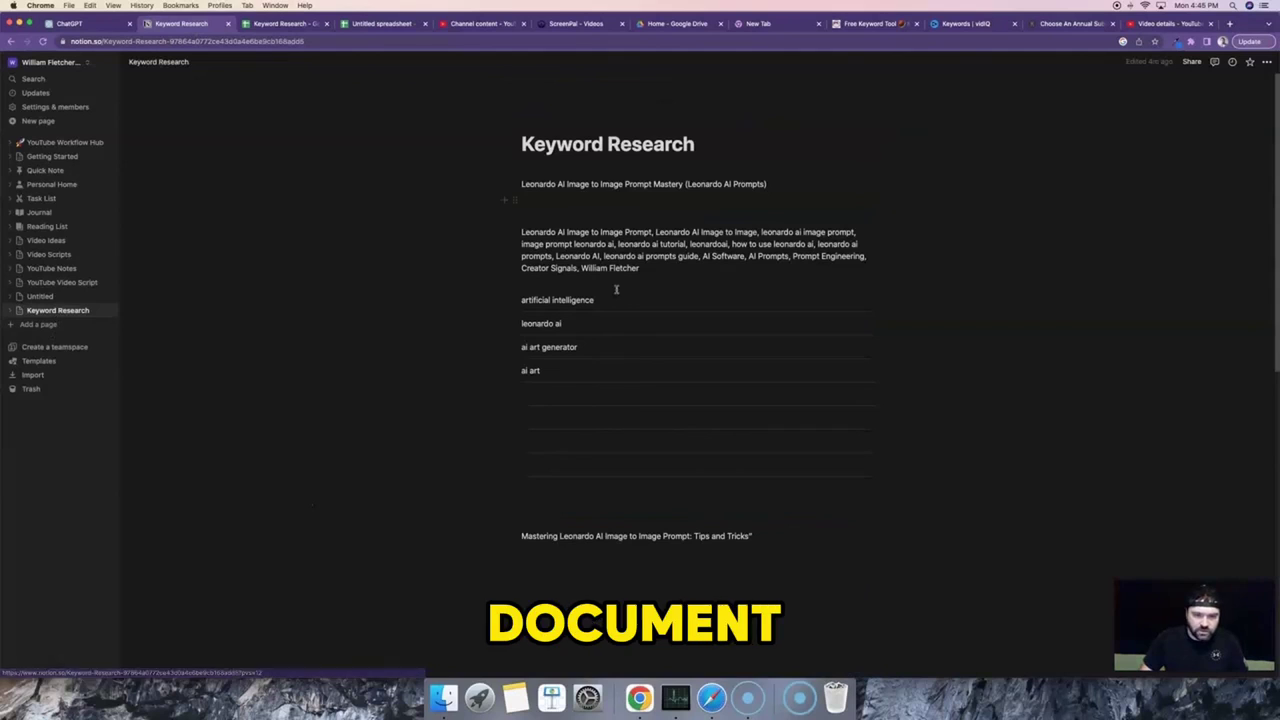
- Insert several blank lines beneath the comma-separated tag line and paste the copied timestamp list there
key(Return)
key(Return)
key(Return)
key(Return)
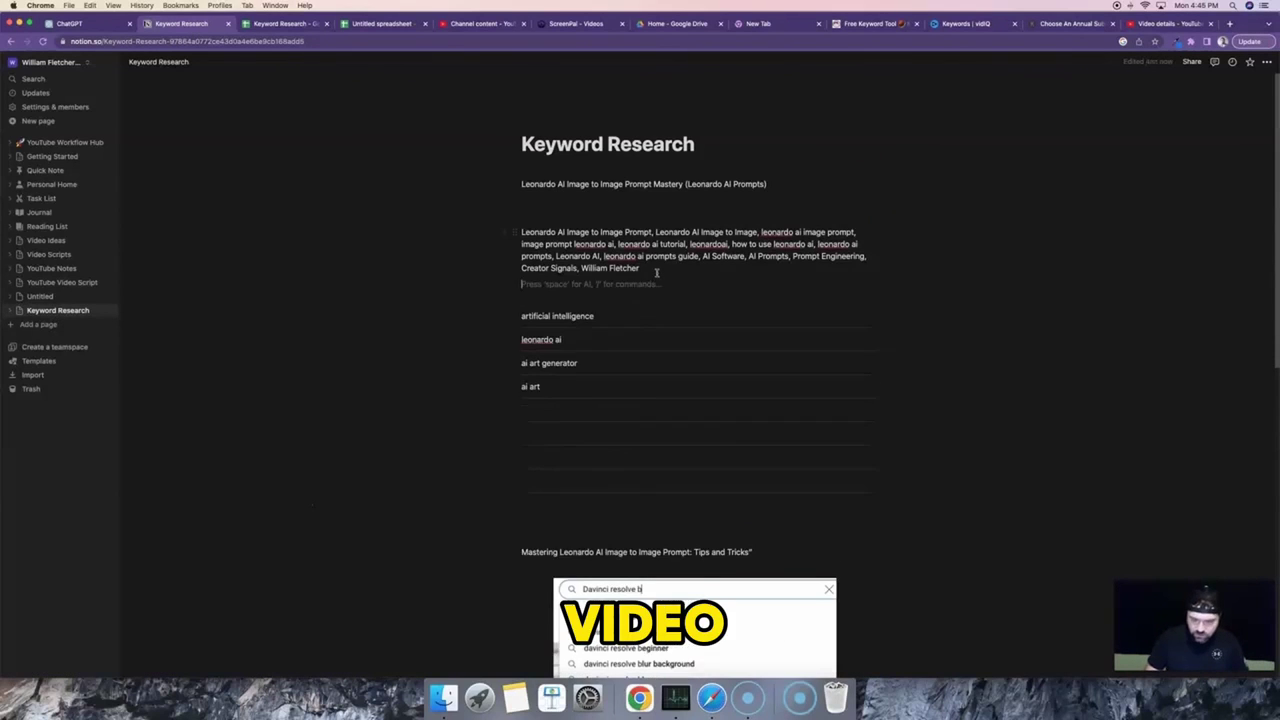
key(Up)
key(Up)
key(Up)
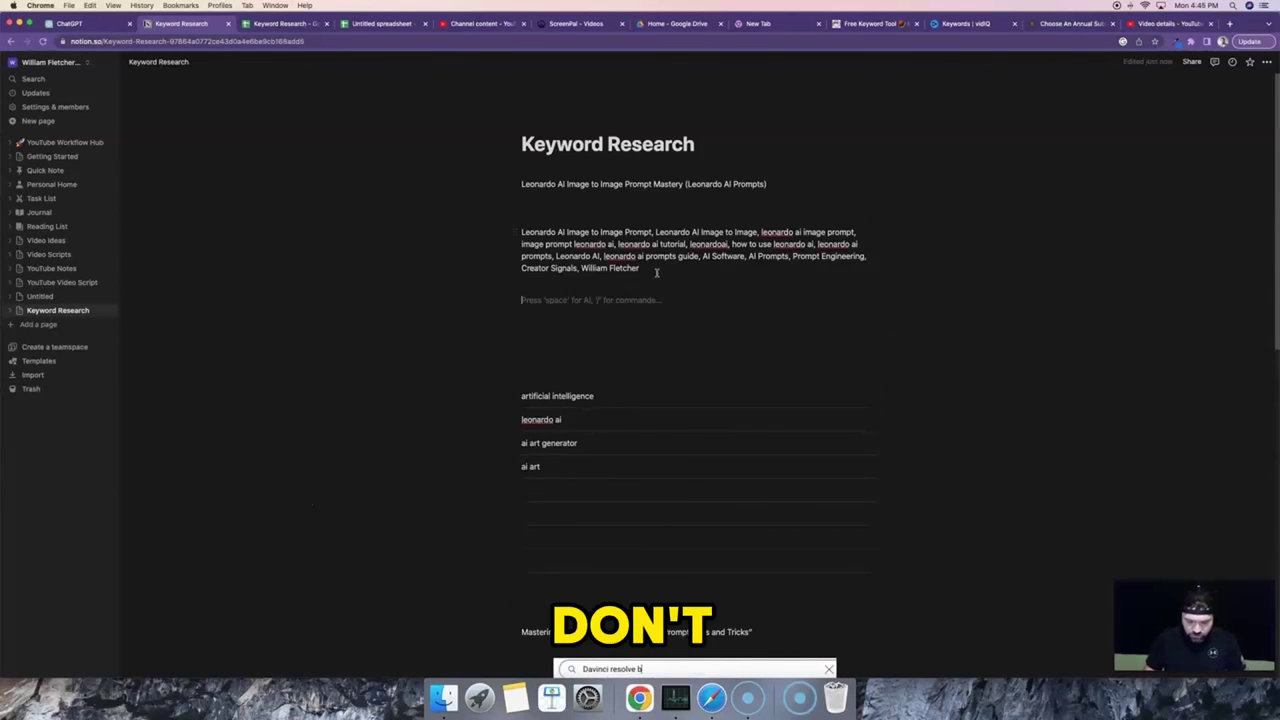
key(super+v)
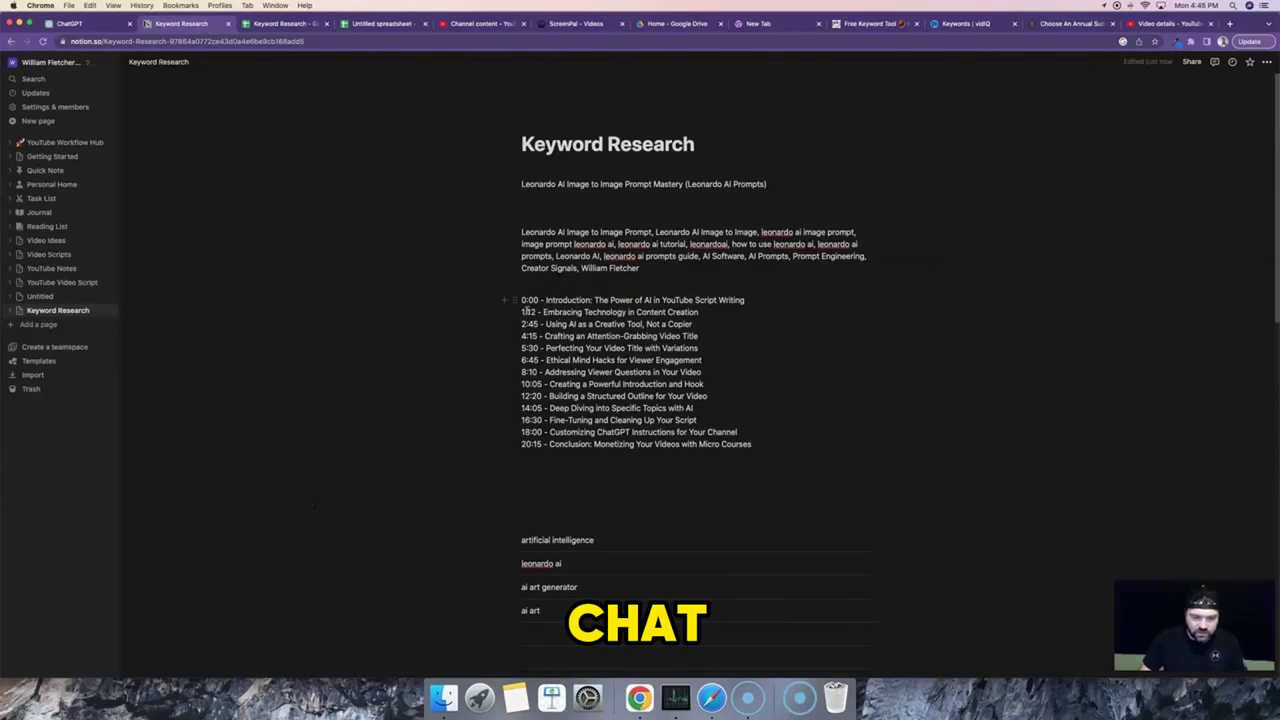
- Move the "Introduction" text onto its own line and fill the 0:00 entry with "Leonardo AI Image to Image Prompt Mastery" copied from the page's title line
drag(524, 299, 525, 434)
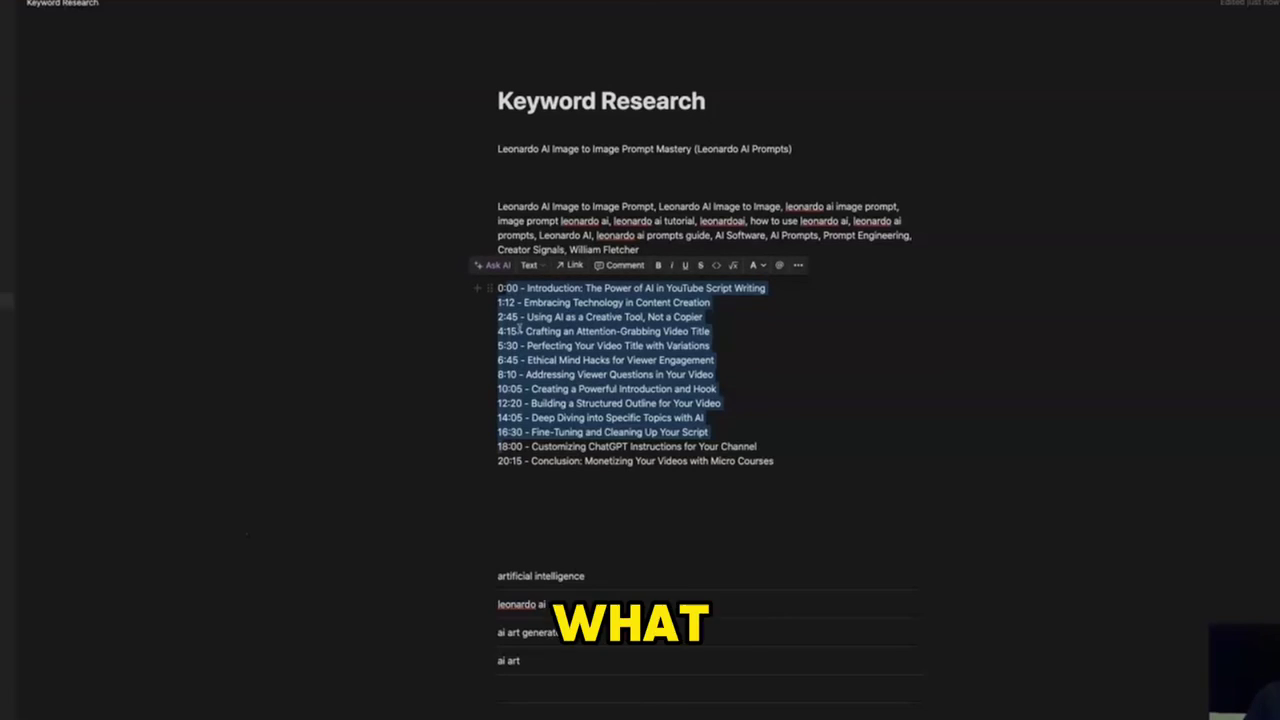
click(514, 289)
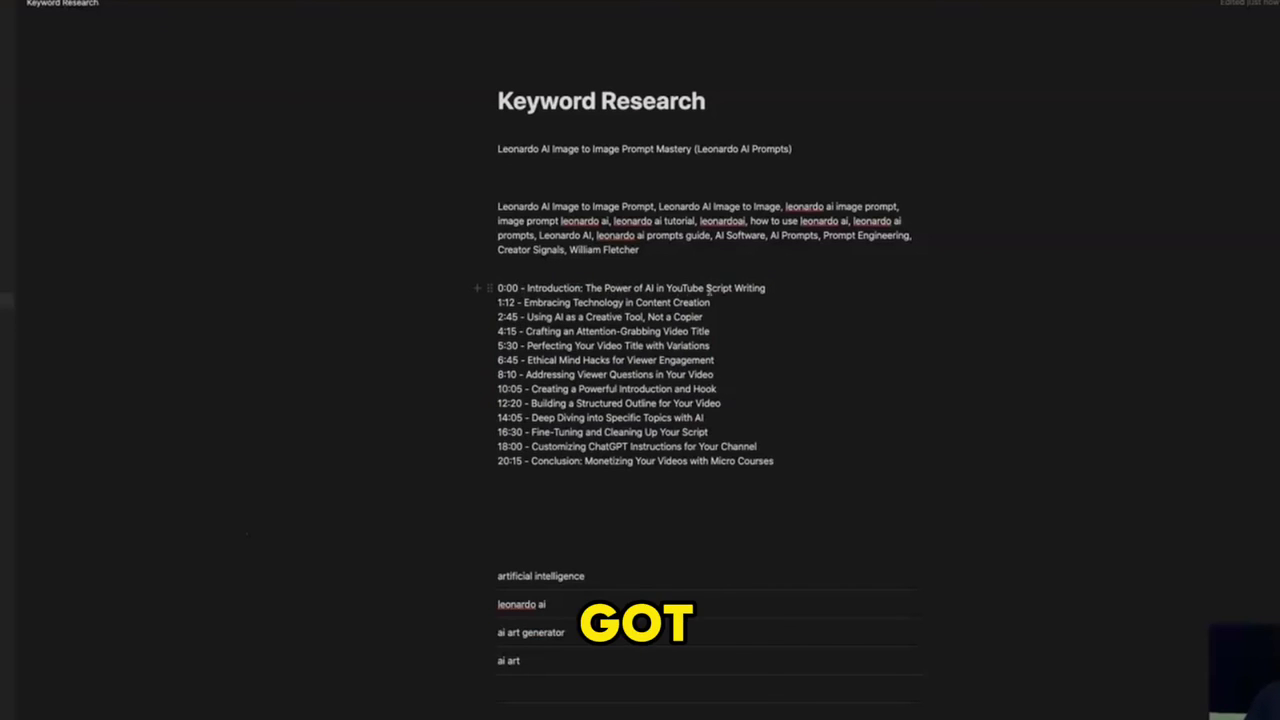
drag(667, 288, 785, 288)
click(526, 288)
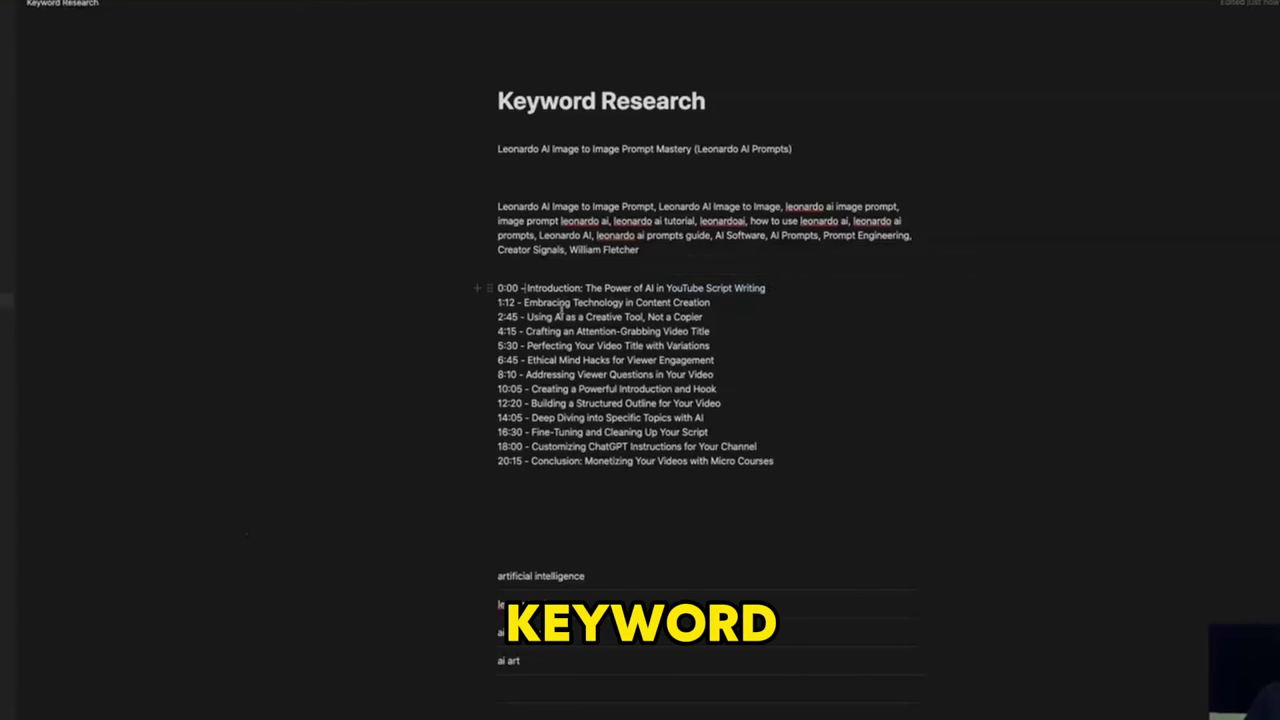
key(Return)
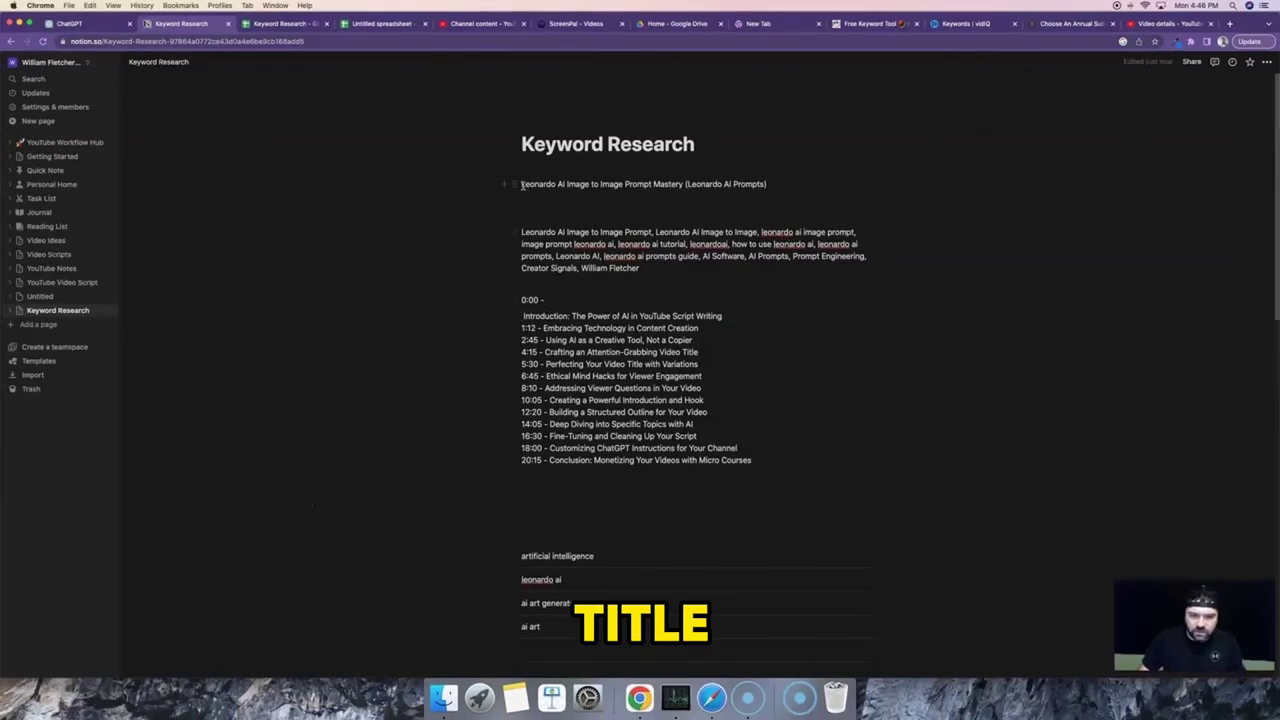
drag(522, 185, 686, 185)
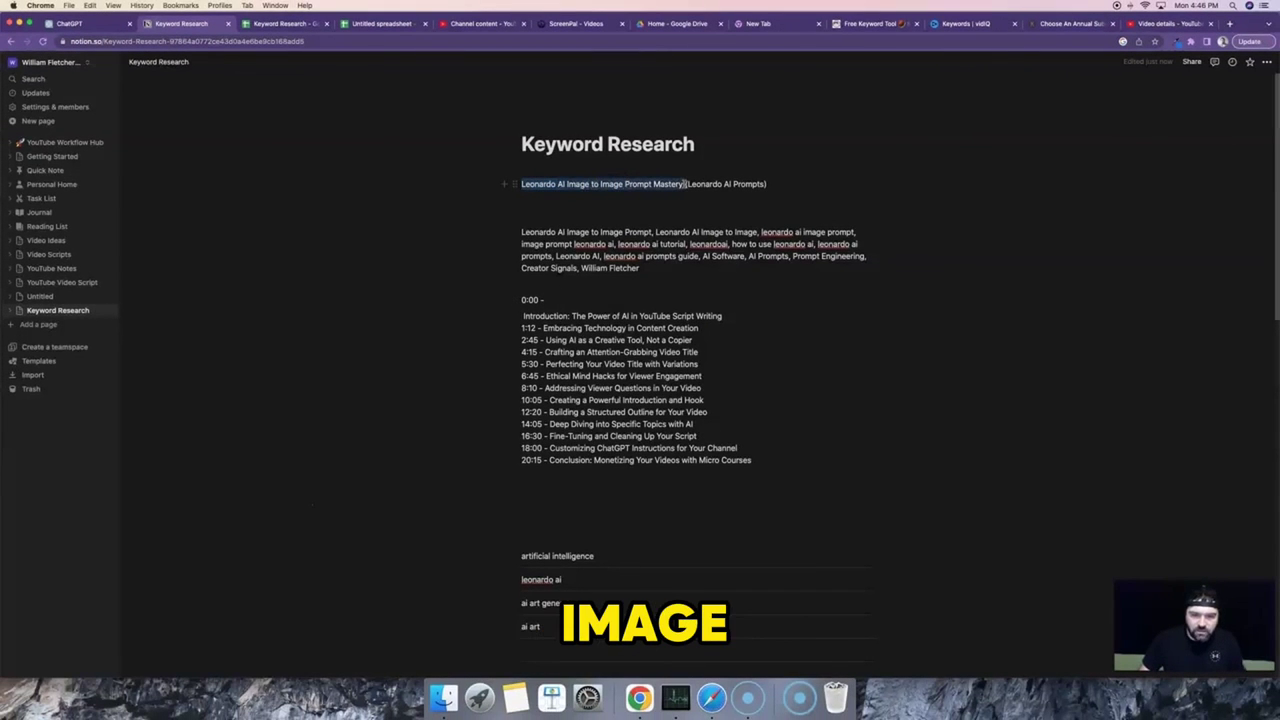
click(572, 298)
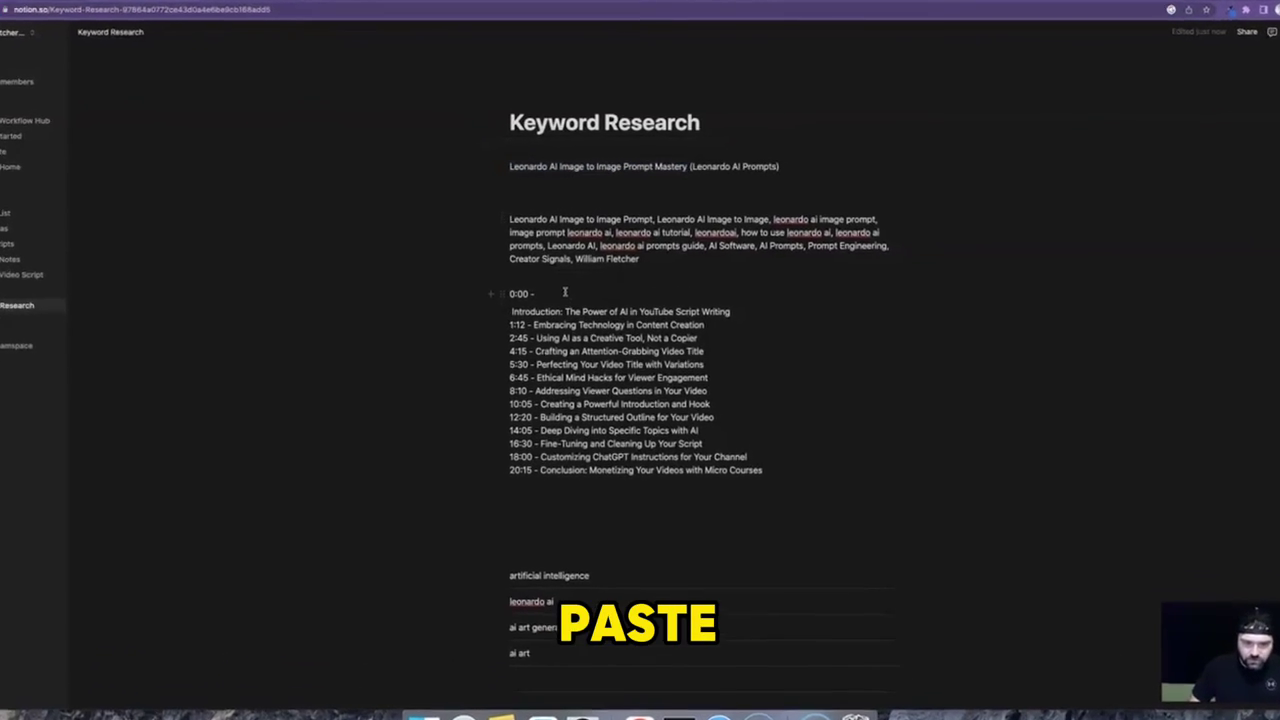
key(super+v)
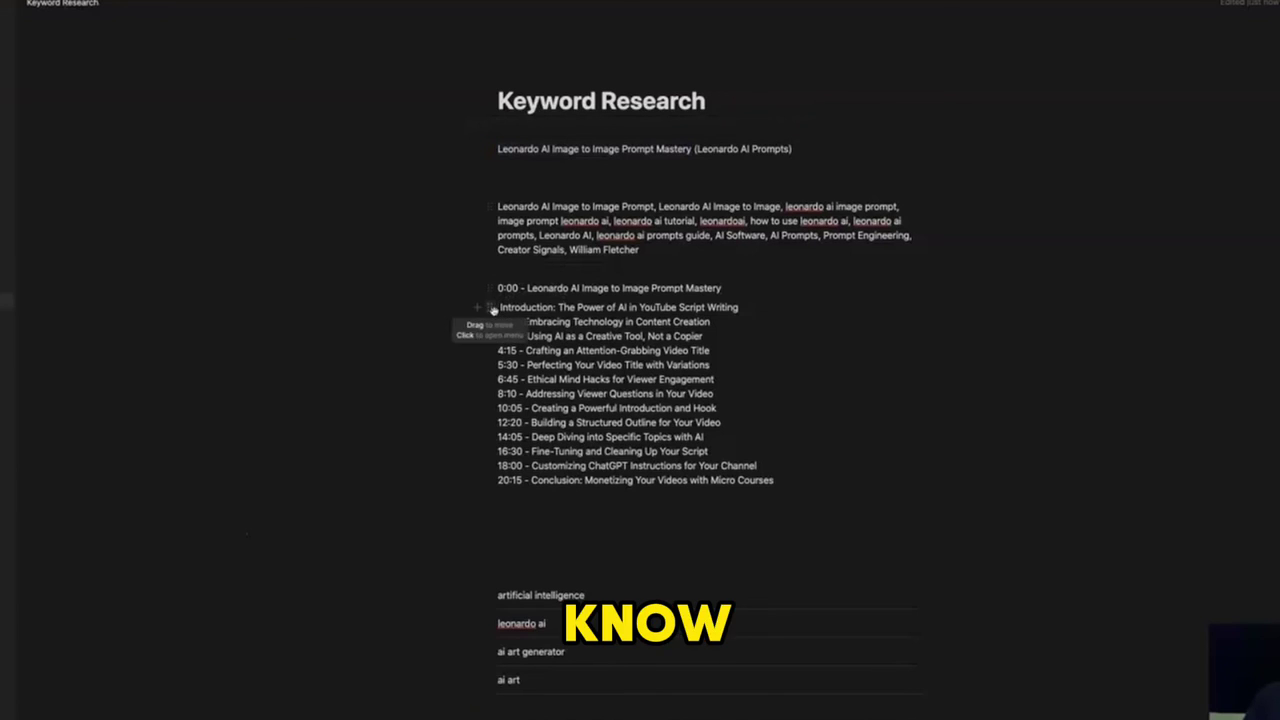
- Prefix the Introduction line with the time 01:00 and remove the hyphen from the 0:00 entry
click(498, 307)
text(01:00)
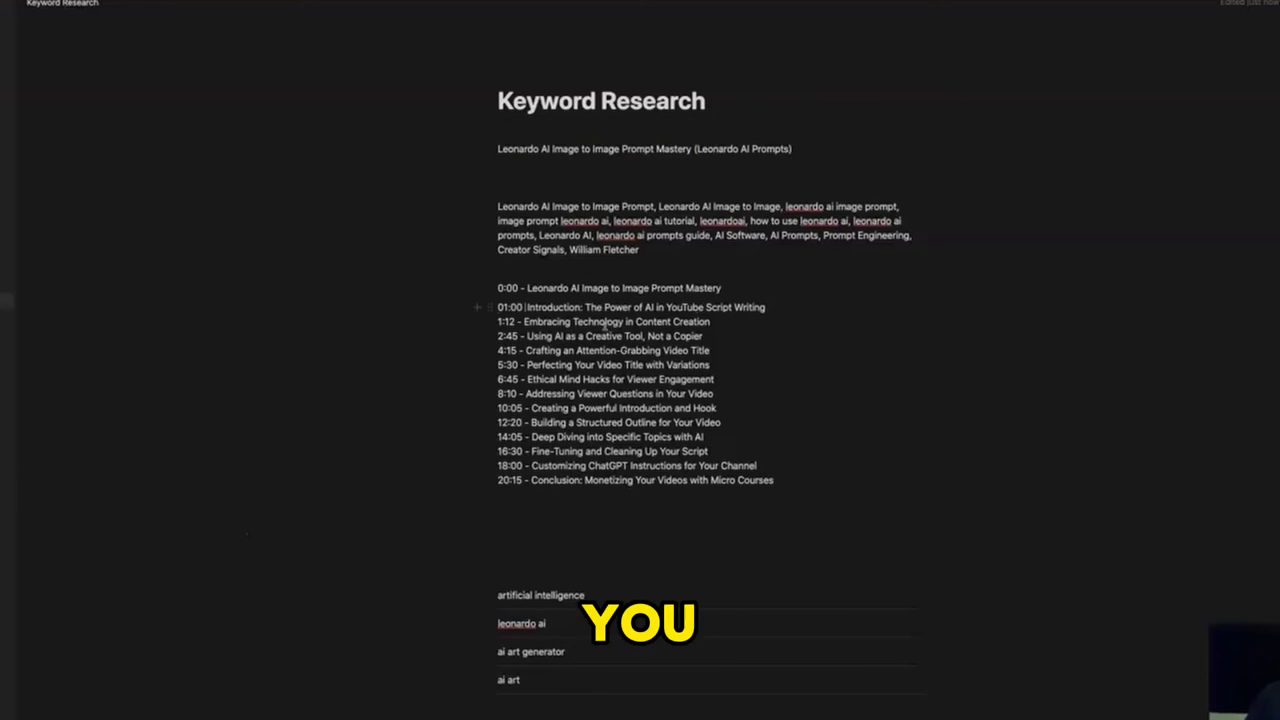
click(530, 292)
key(BackSpace)
key(BackSpace)
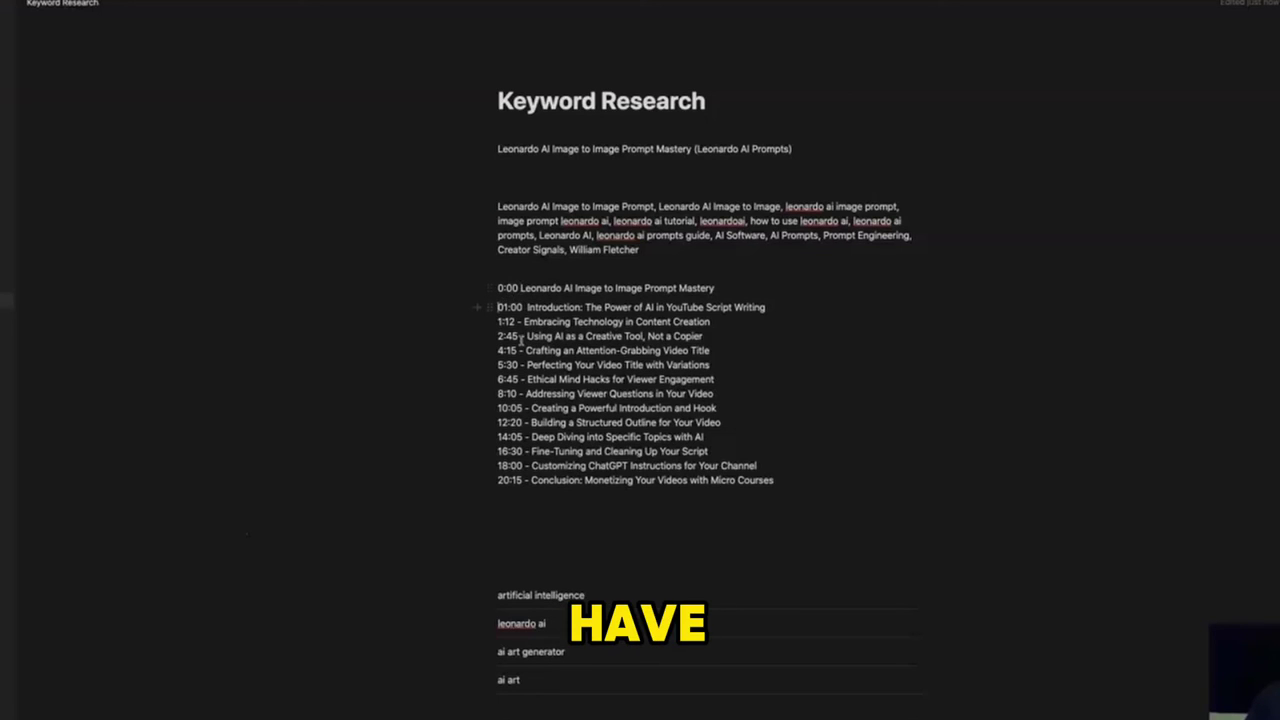
- Close the gap above the 01:00 line and remove the hyphens from the 1:12 and 2:45 entries
key(BackSpace)
key(Return)
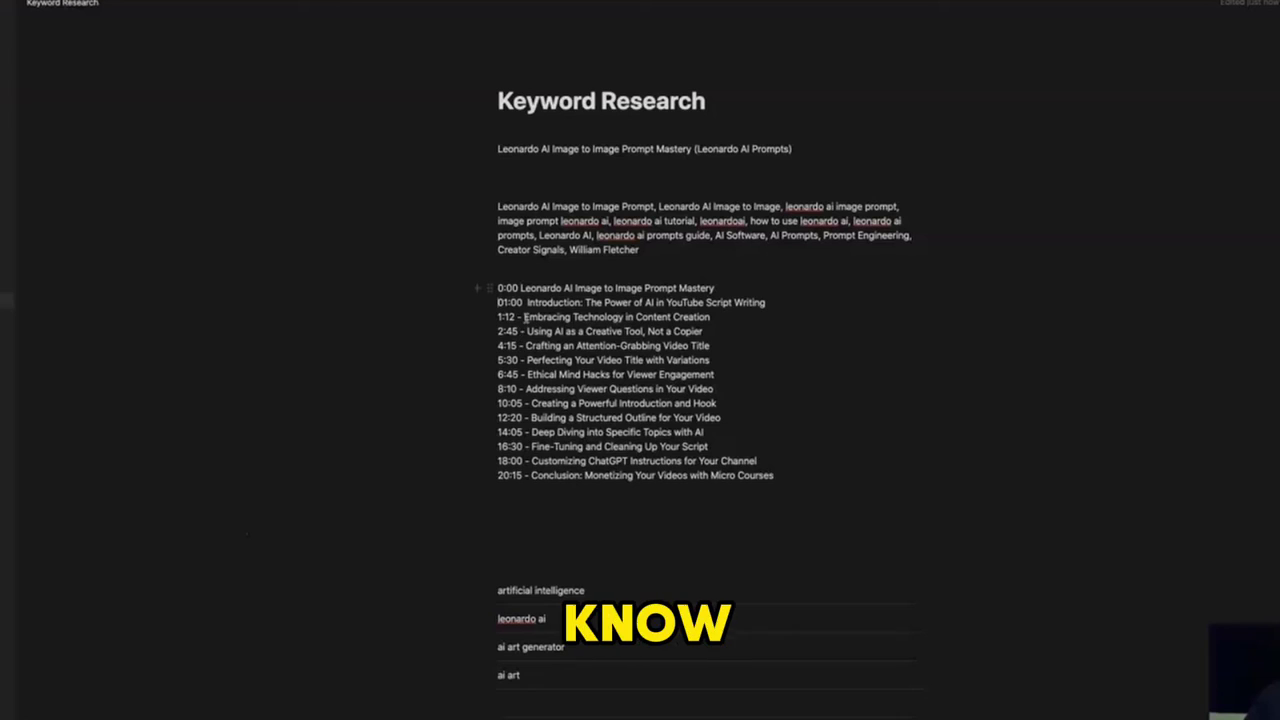
key(BackSpace)
key(BackSpace)
key(BackSpace)
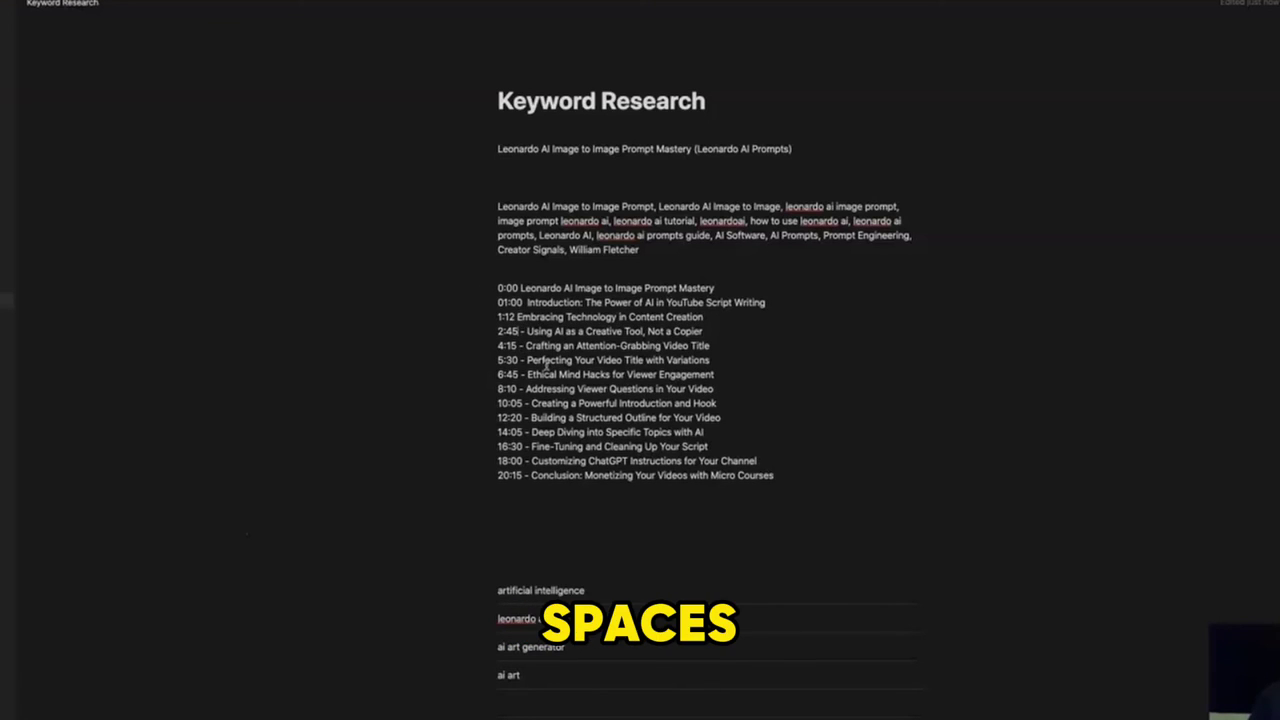
key(Down)
key(Delete)
key(Delete)
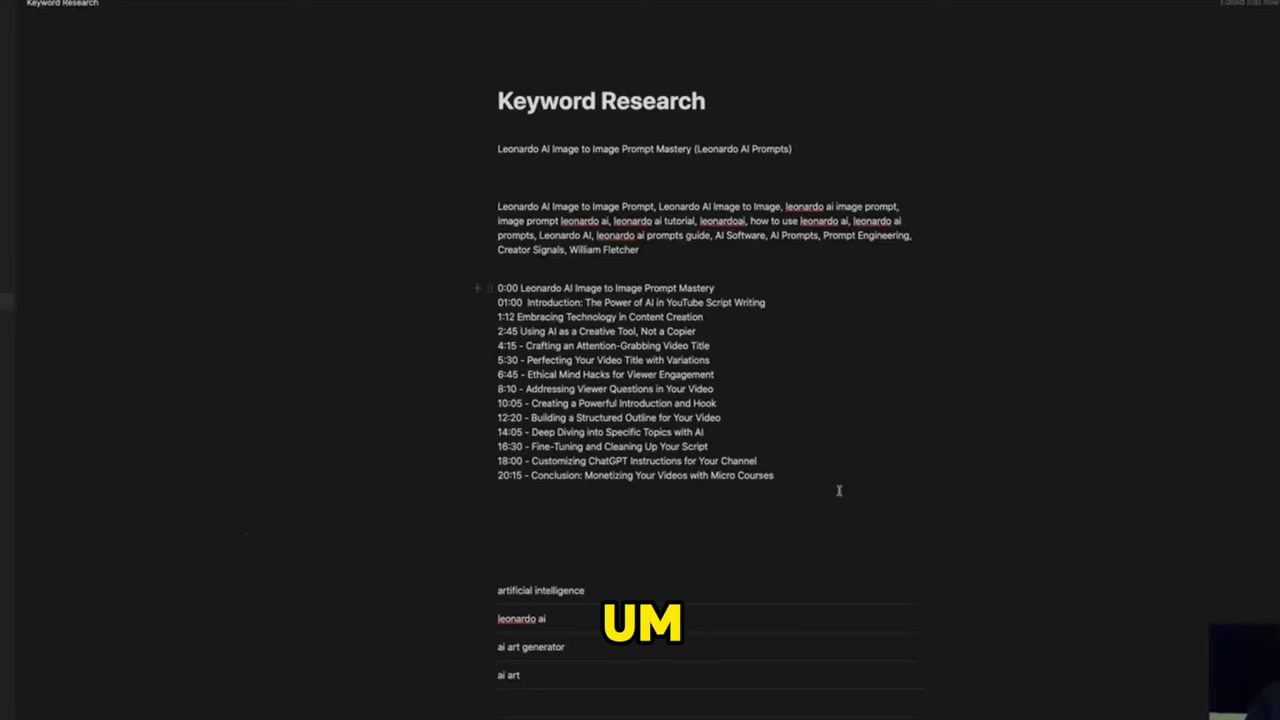
- Copy the whole timestamp list from 0:00 to 20:15 and paste it beneath the Timestamps heading in the YouTube video description
drag(808, 481, 498, 288)
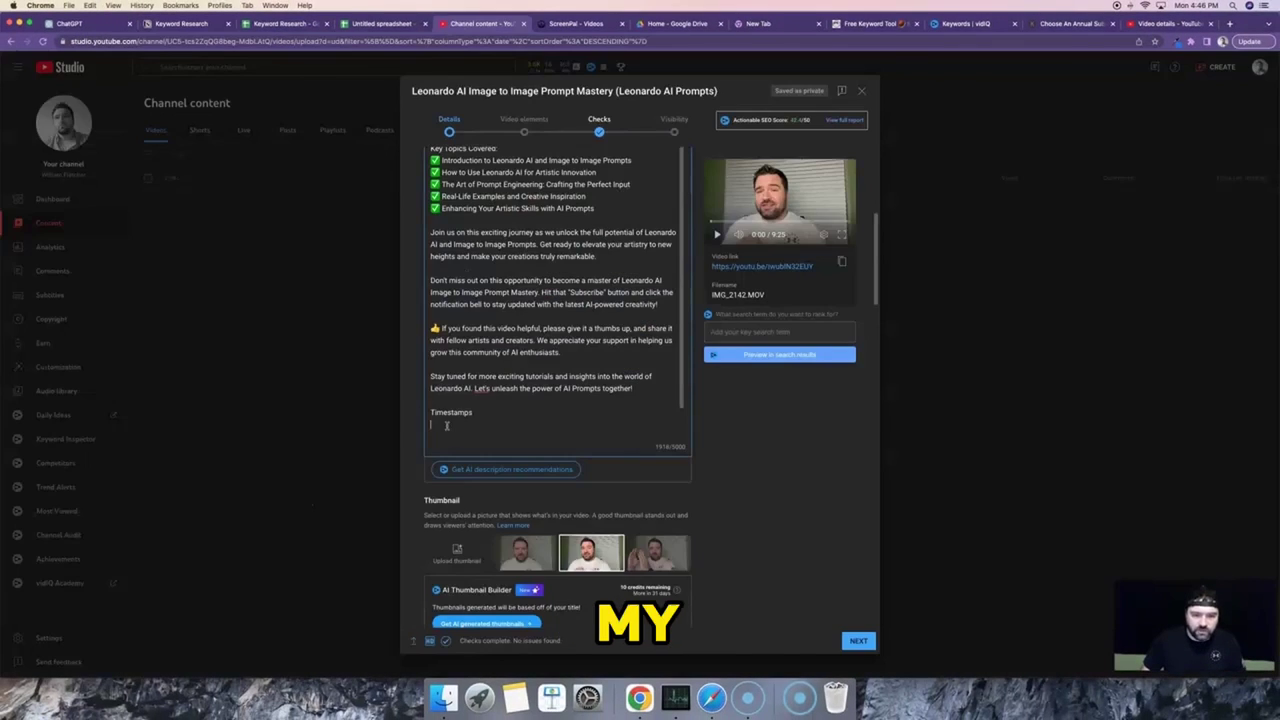
drag(432, 411, 481, 411)
click(463, 421)
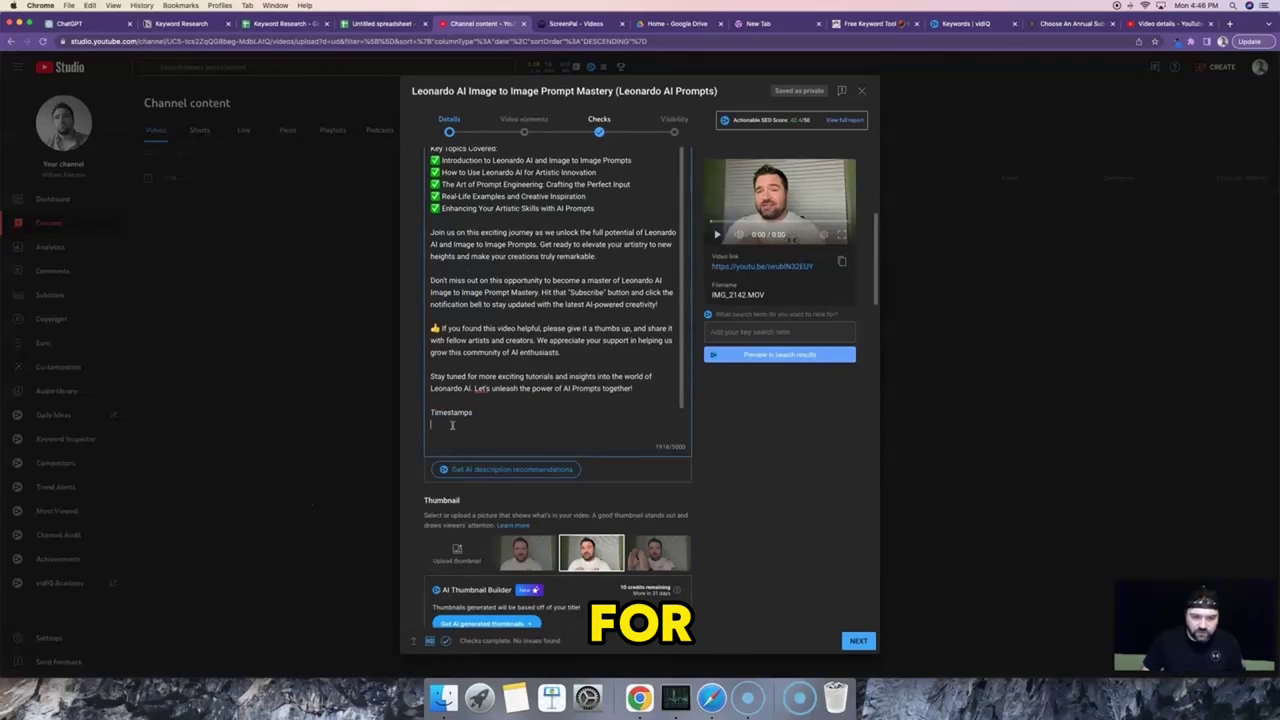
key(Return)
key(cmd+v)
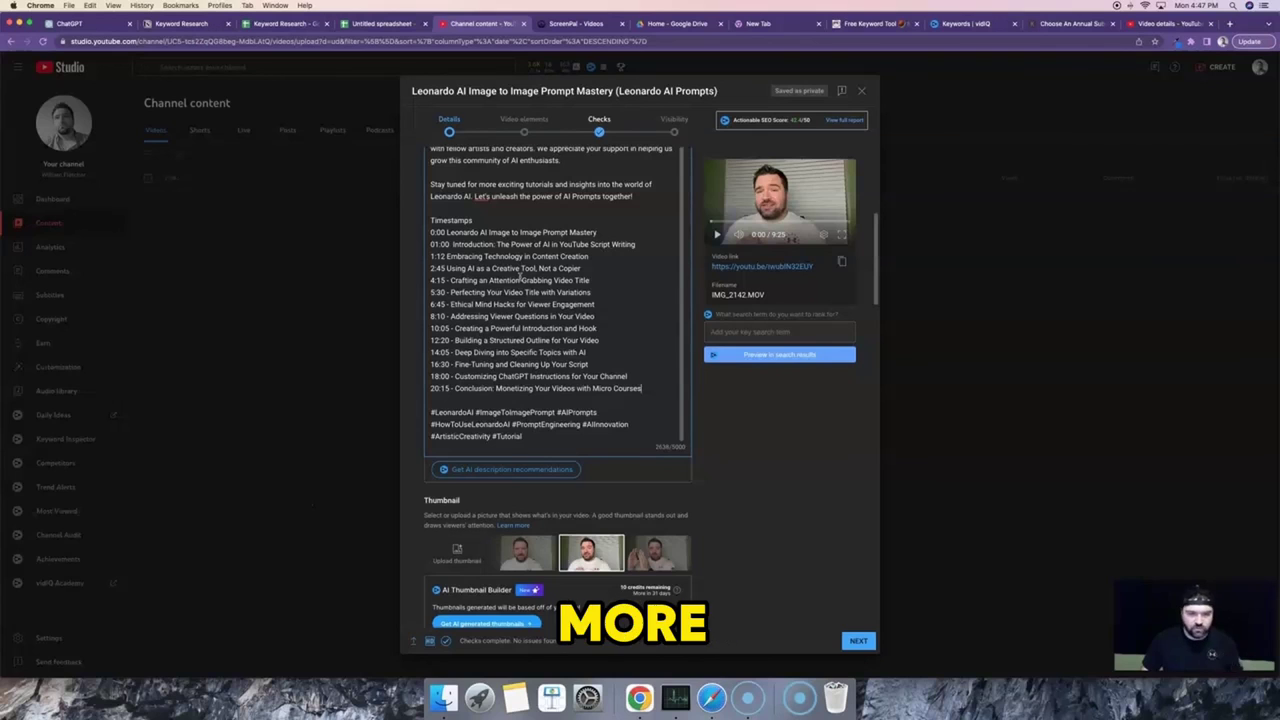
scroll(517, 275, down, 2)
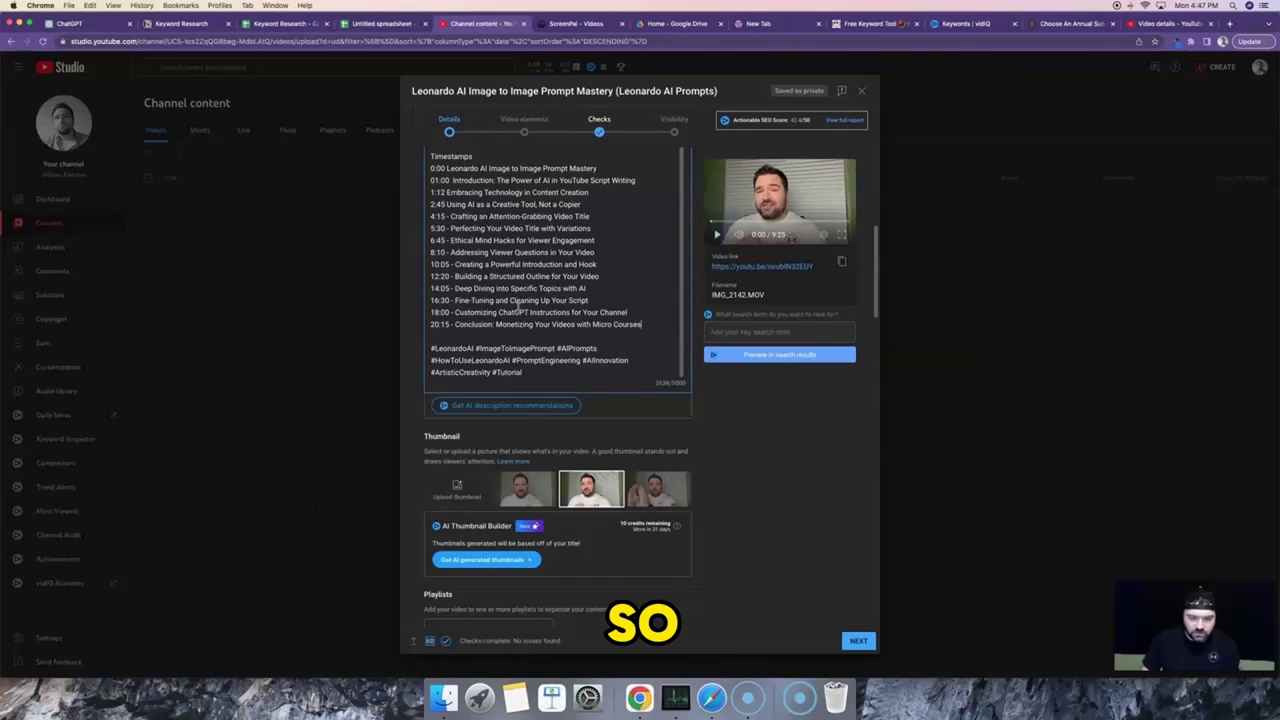
scroll(519, 309, up, 5)
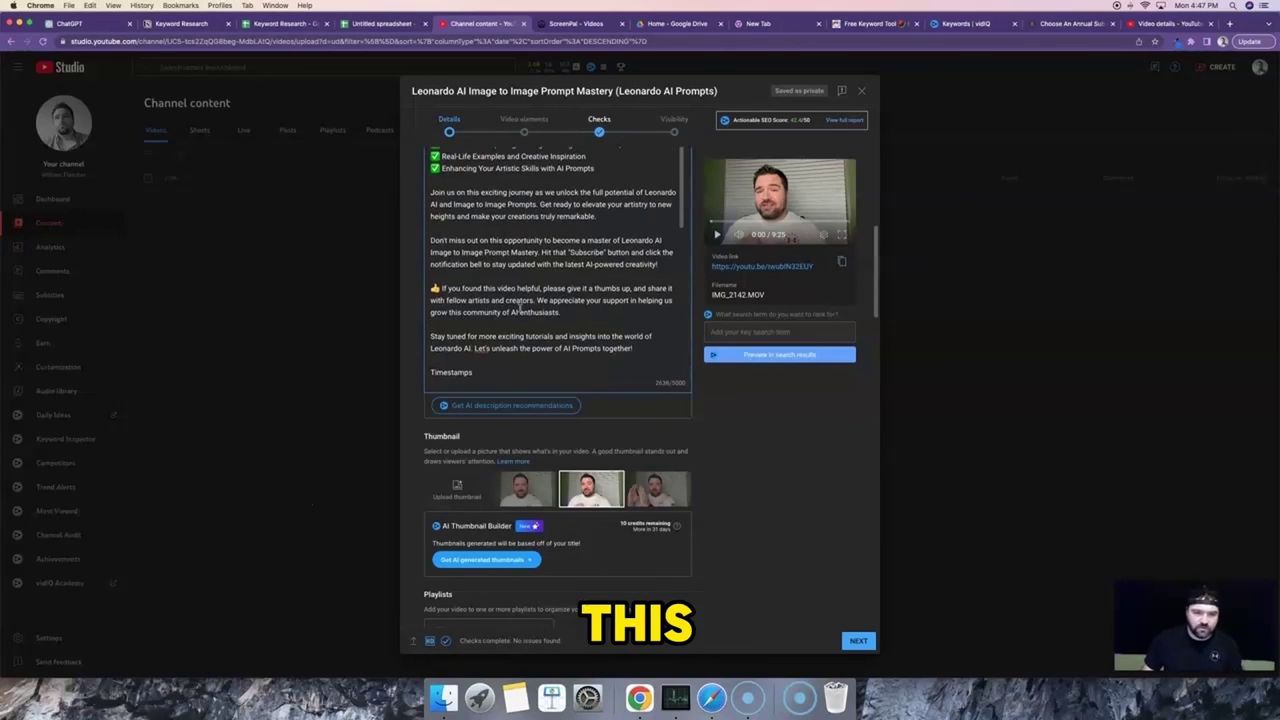
scroll(550, 315, up, 3)
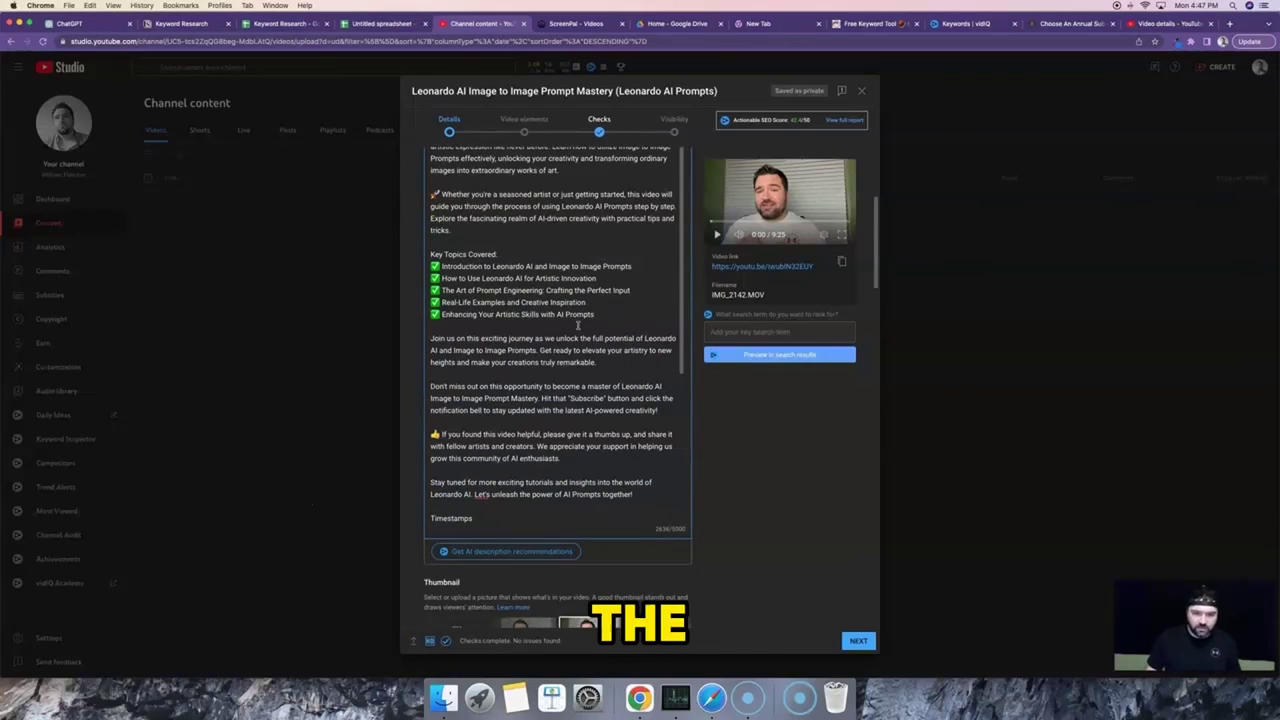
scroll(577, 325, up, 5)
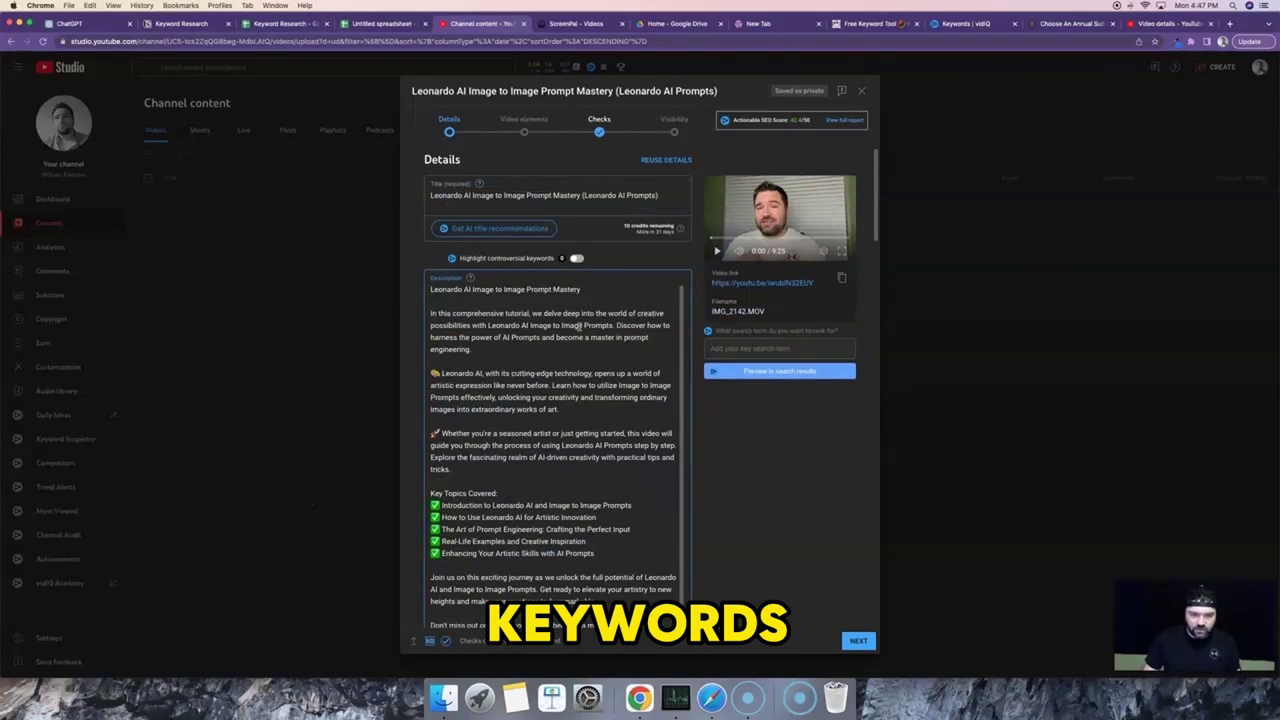